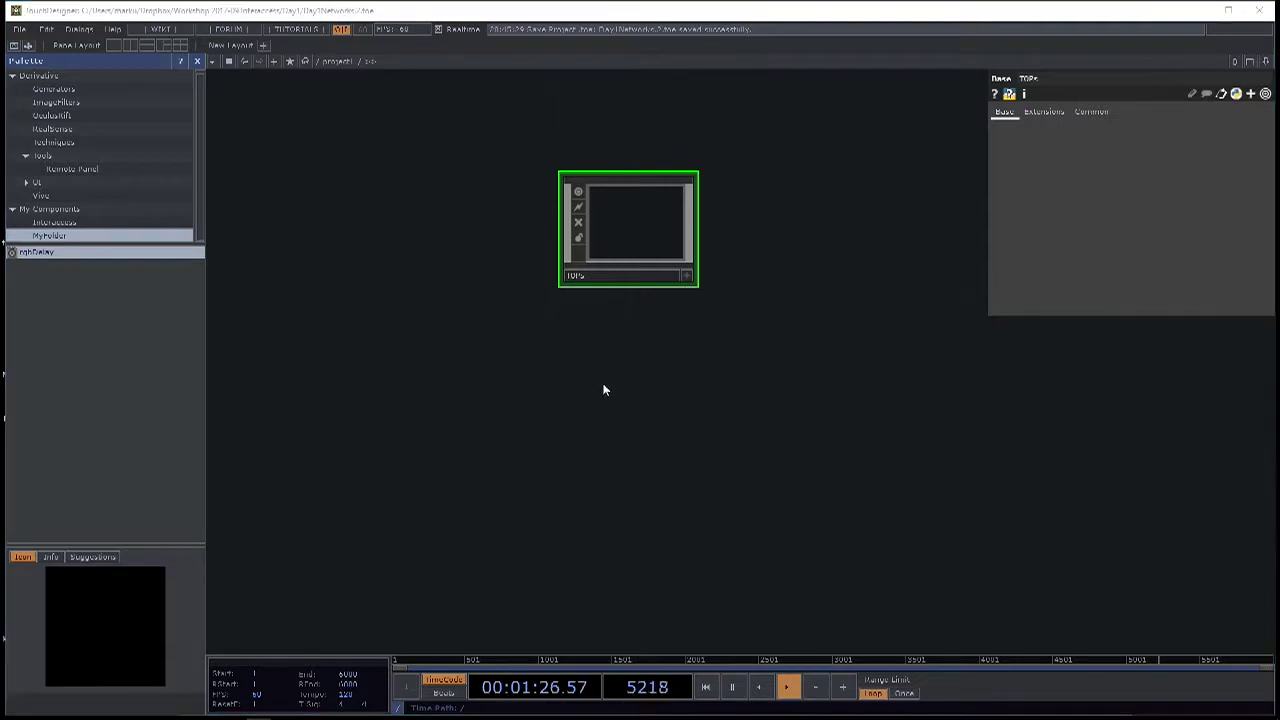
Pick the Base component from the COMP operators in the OP Create Dialog.
key("Tab")
left_click(988, 420)
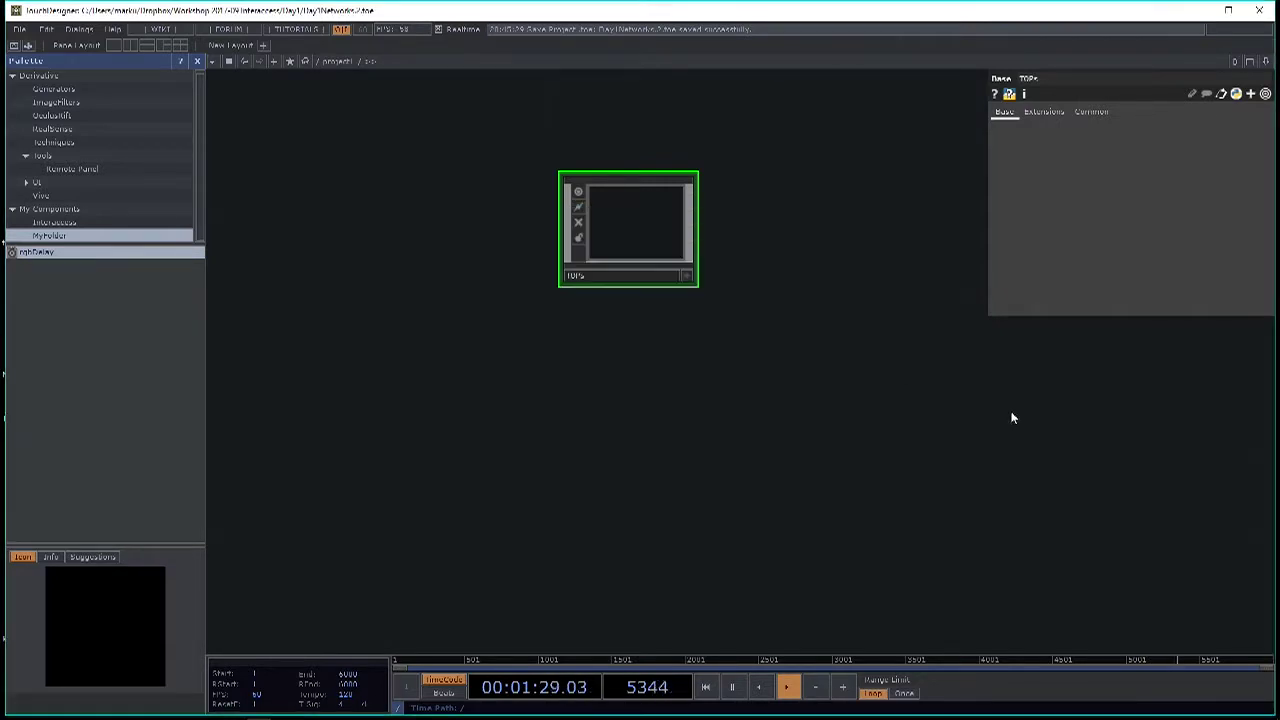
key("Tab")
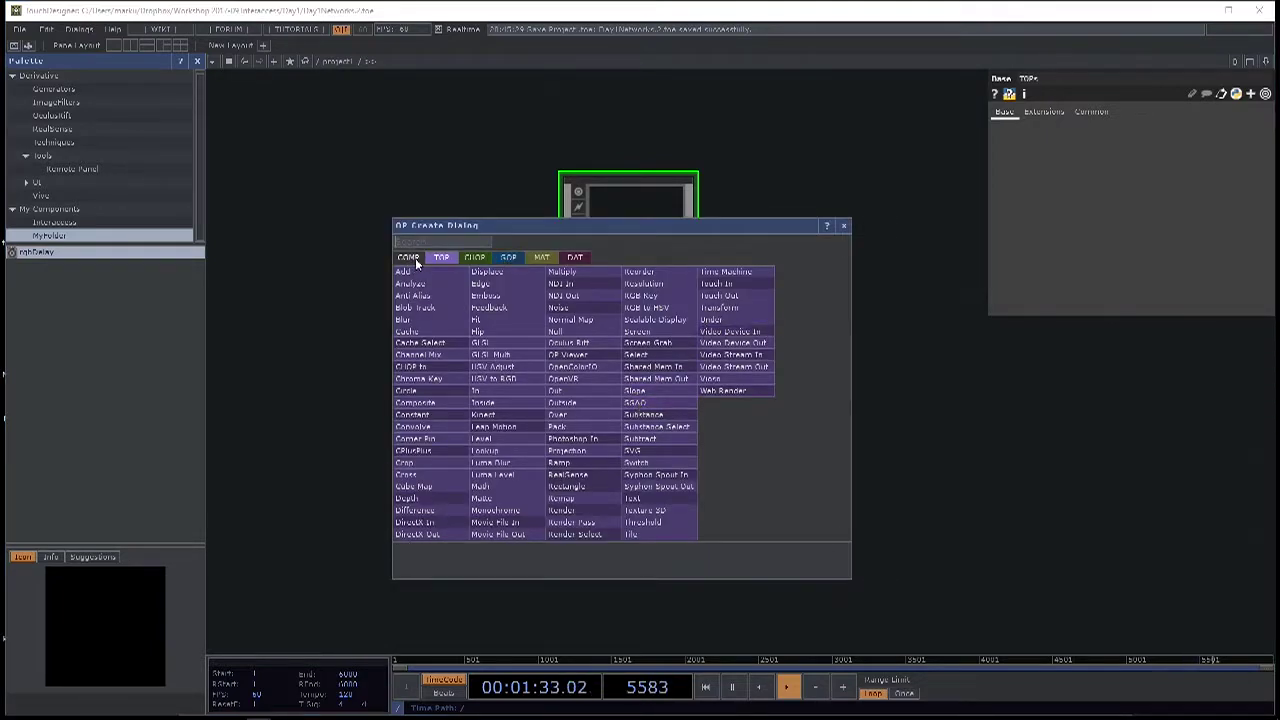
left_click_drag(416, 262, 439, 263)
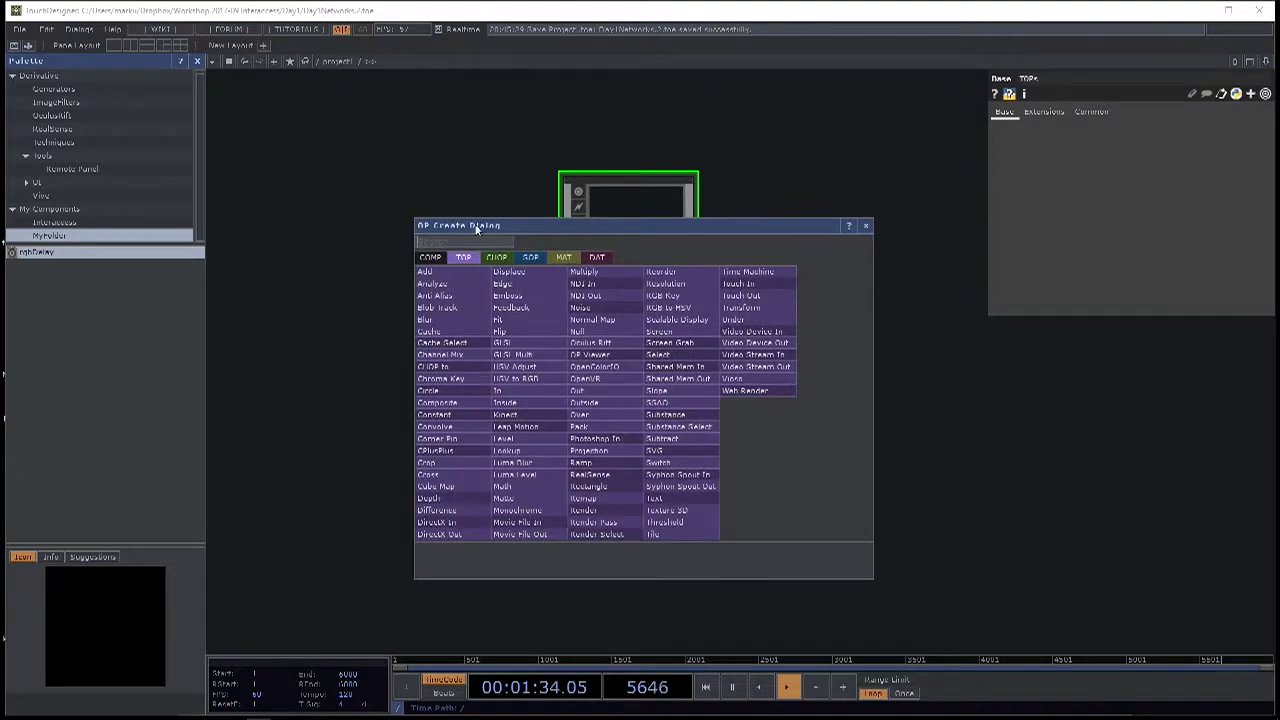
left_click(431, 258)
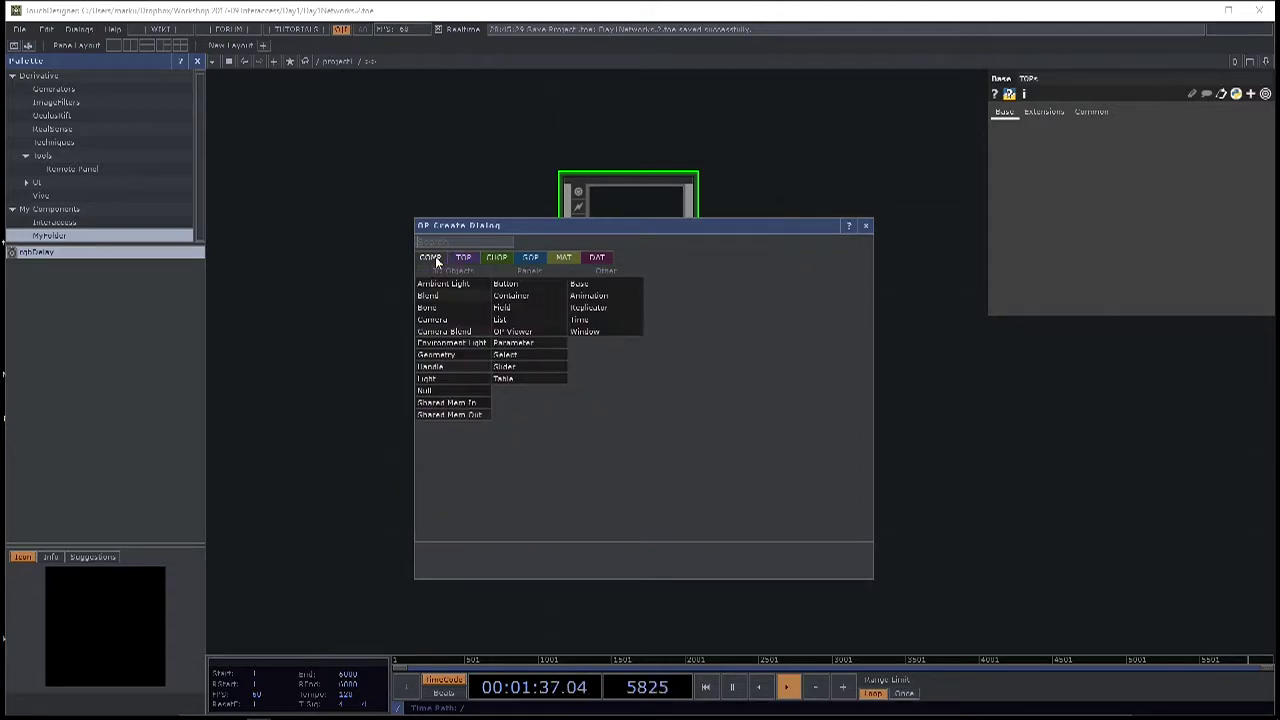
left_click(614, 289)
Place base1 just below the TOPs component and rename it CHOPs.
left_click(629, 371)
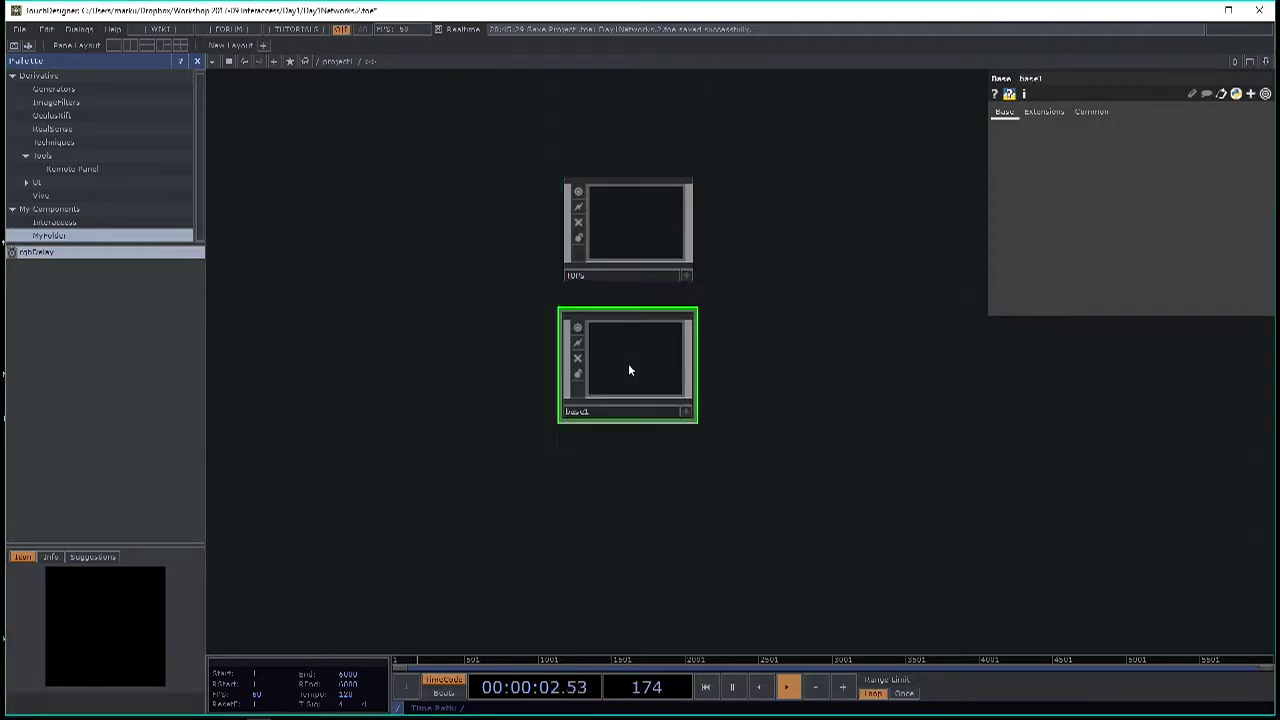
key("Tab")
left_click_drag(612, 364, 612, 356)
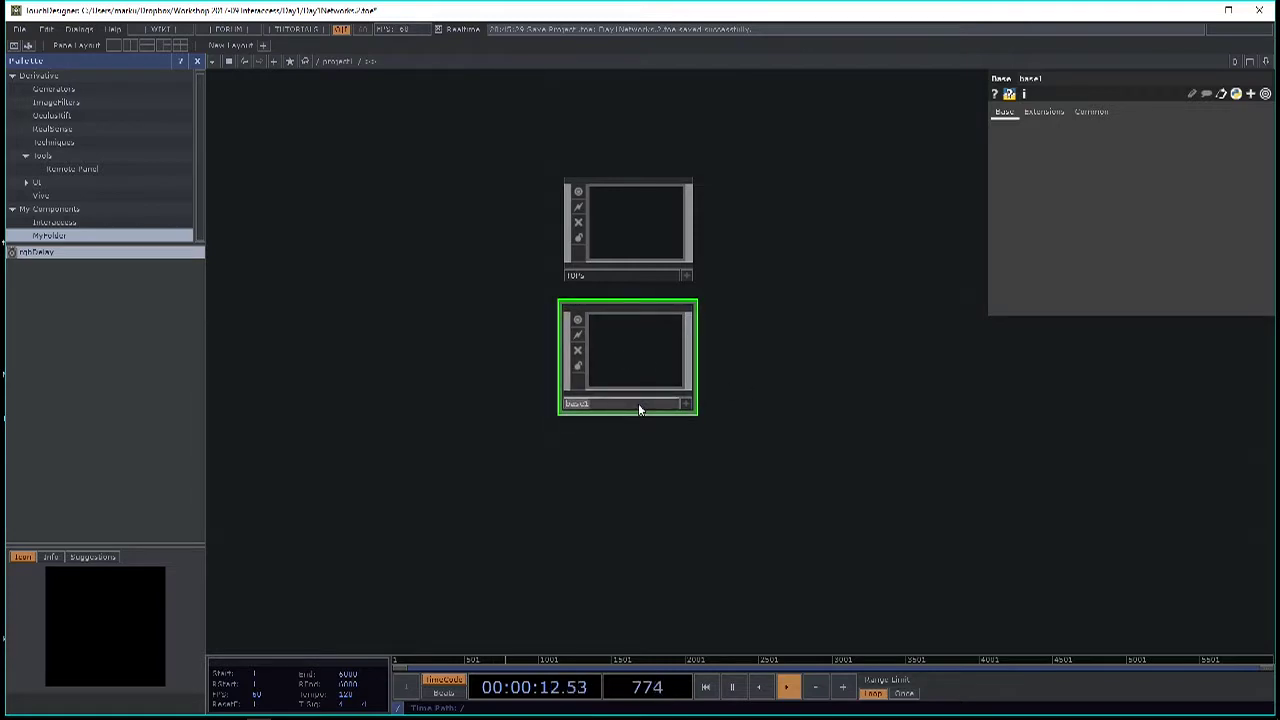
type("Ch")
key("Return")
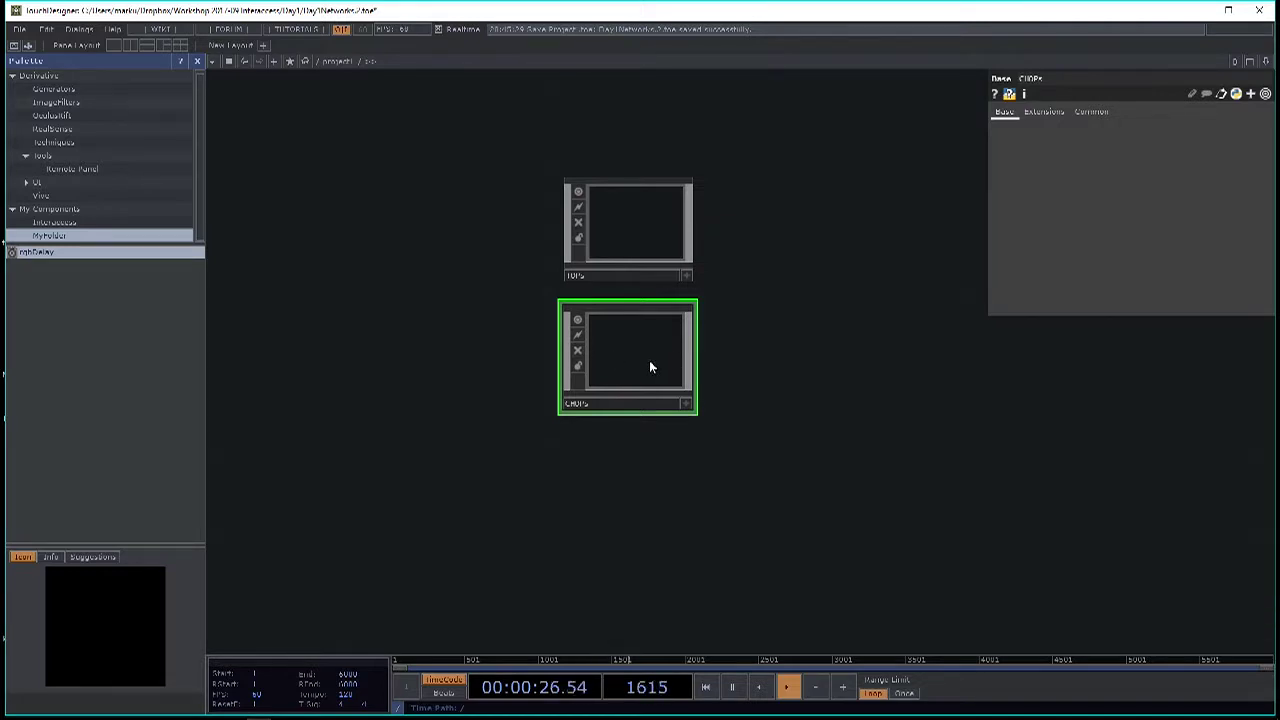
Go inside the CHOPs component and browse the list of CHOP operators.
double_click(655, 371)
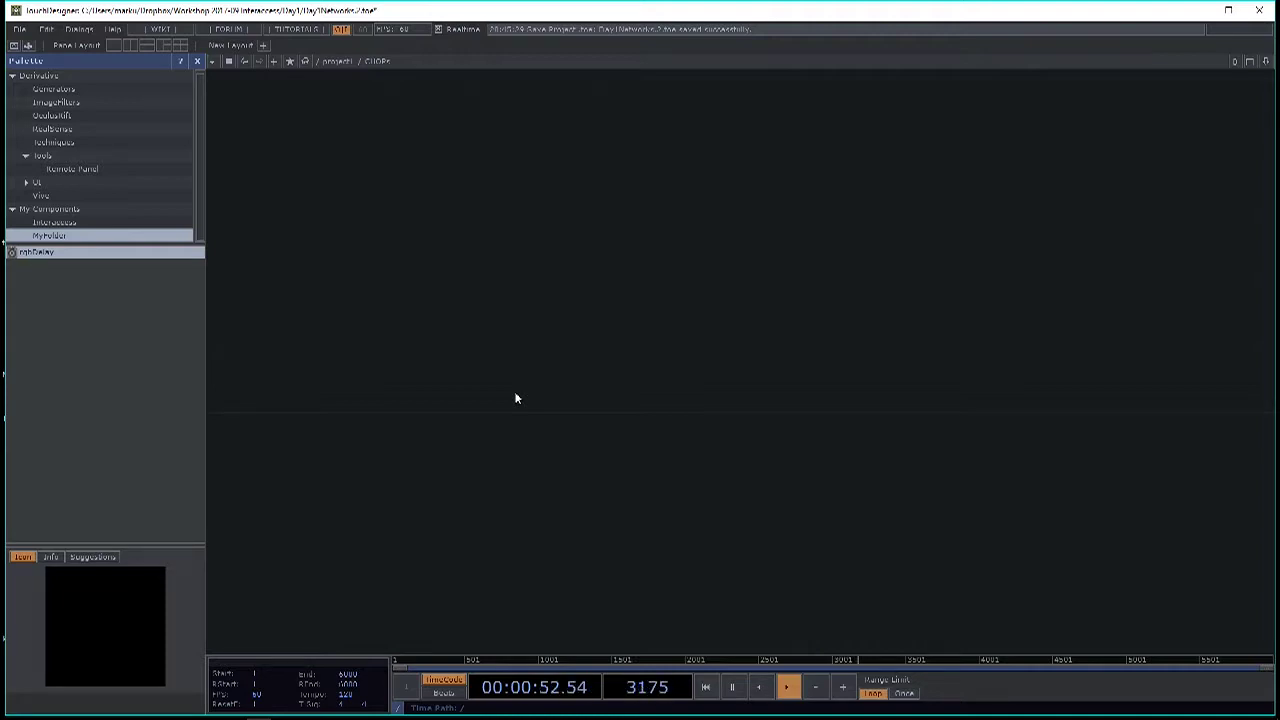
key("Tab")
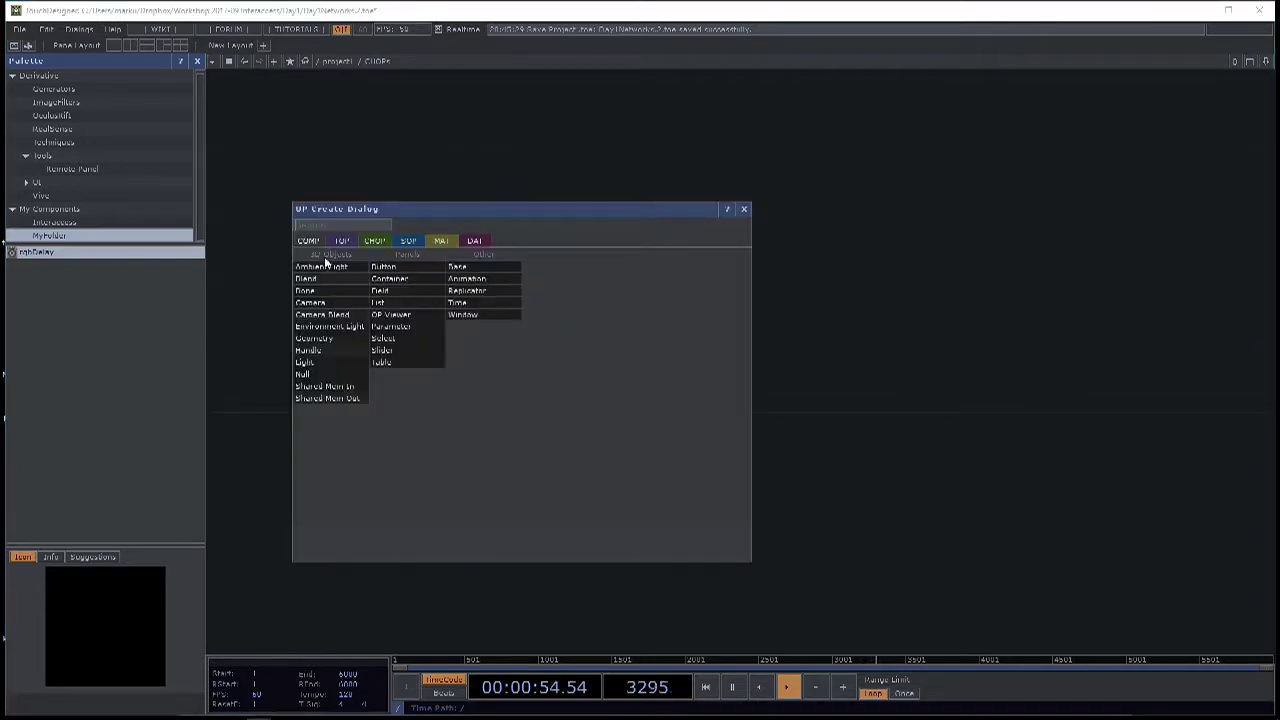
left_click(377, 242)
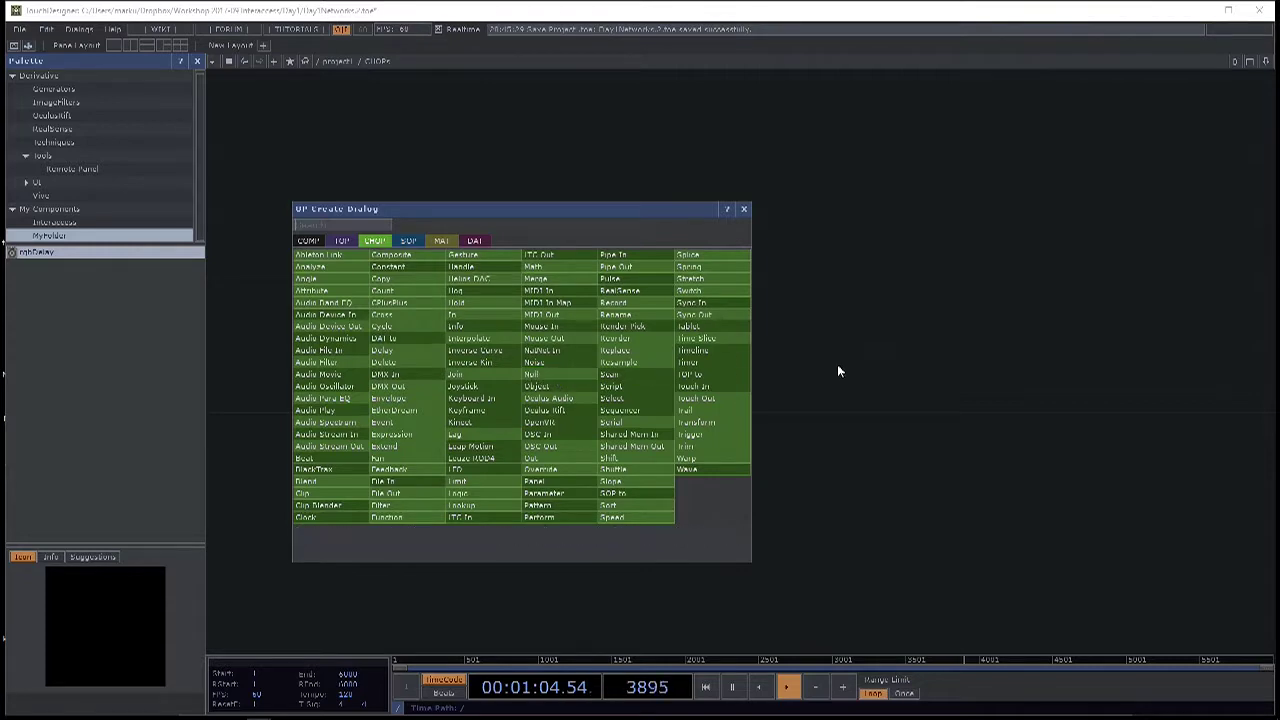
key("Escape")
Add an Audio Device In CHOP, audiodevin1, showing a live mono waveform at 44100.
key("Tab")
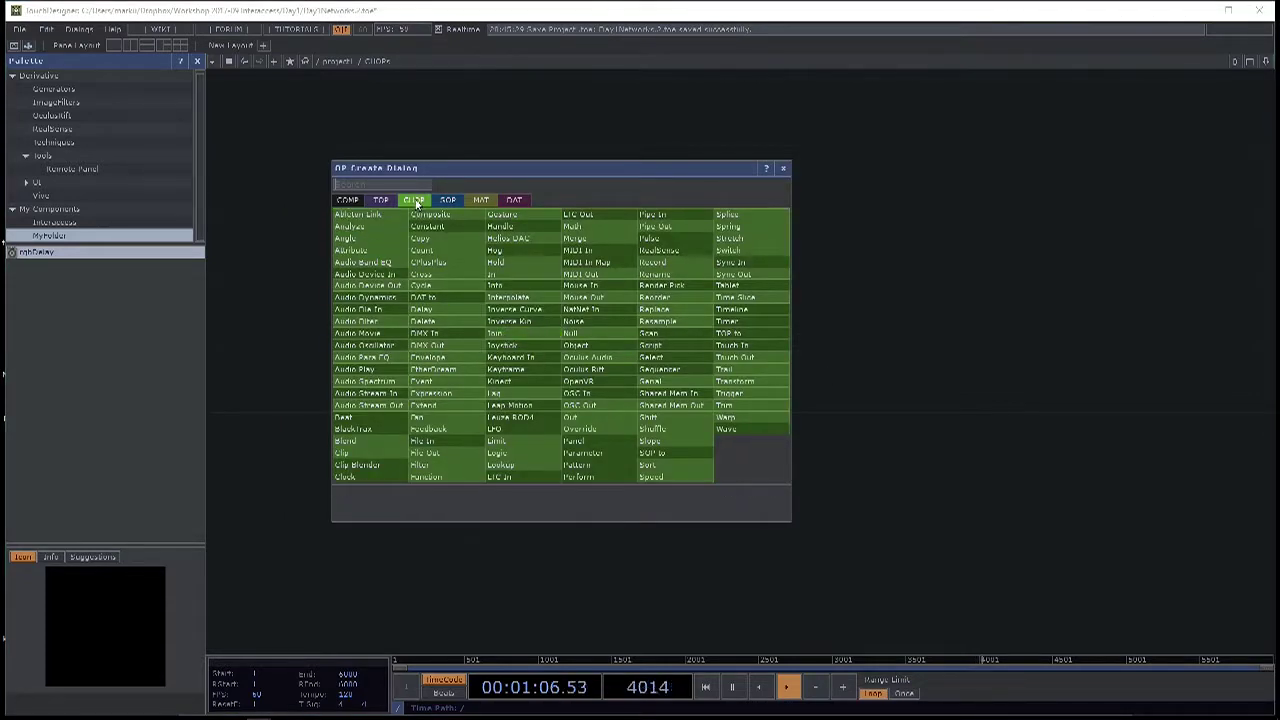
left_click(380, 277)
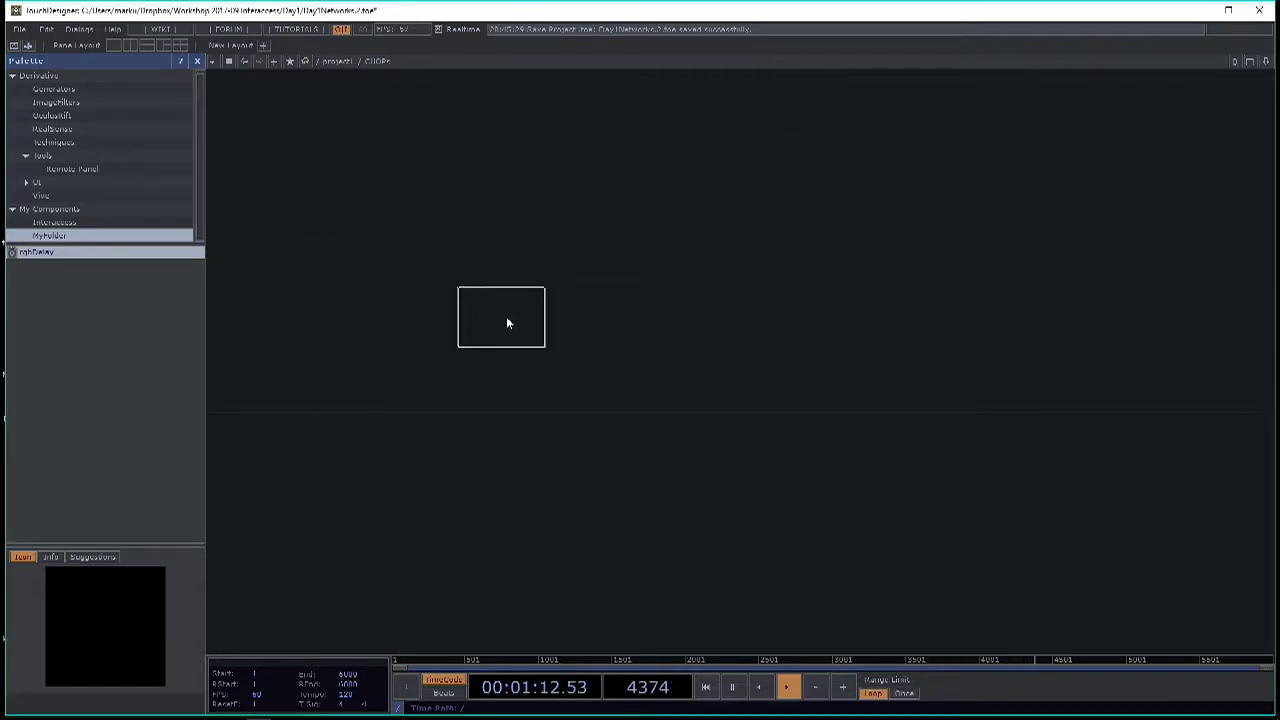
left_click(518, 322)
scroll(538, 331, "up", 1)
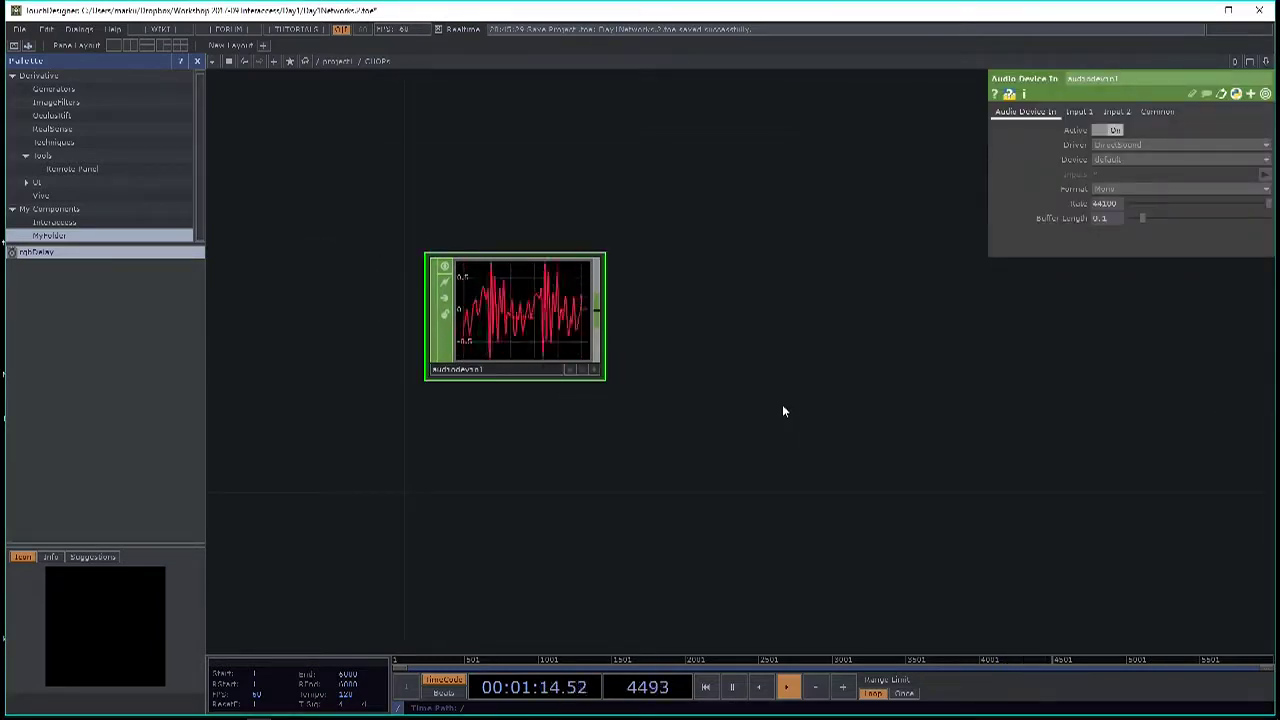
scroll(474, 328, "up", 1)
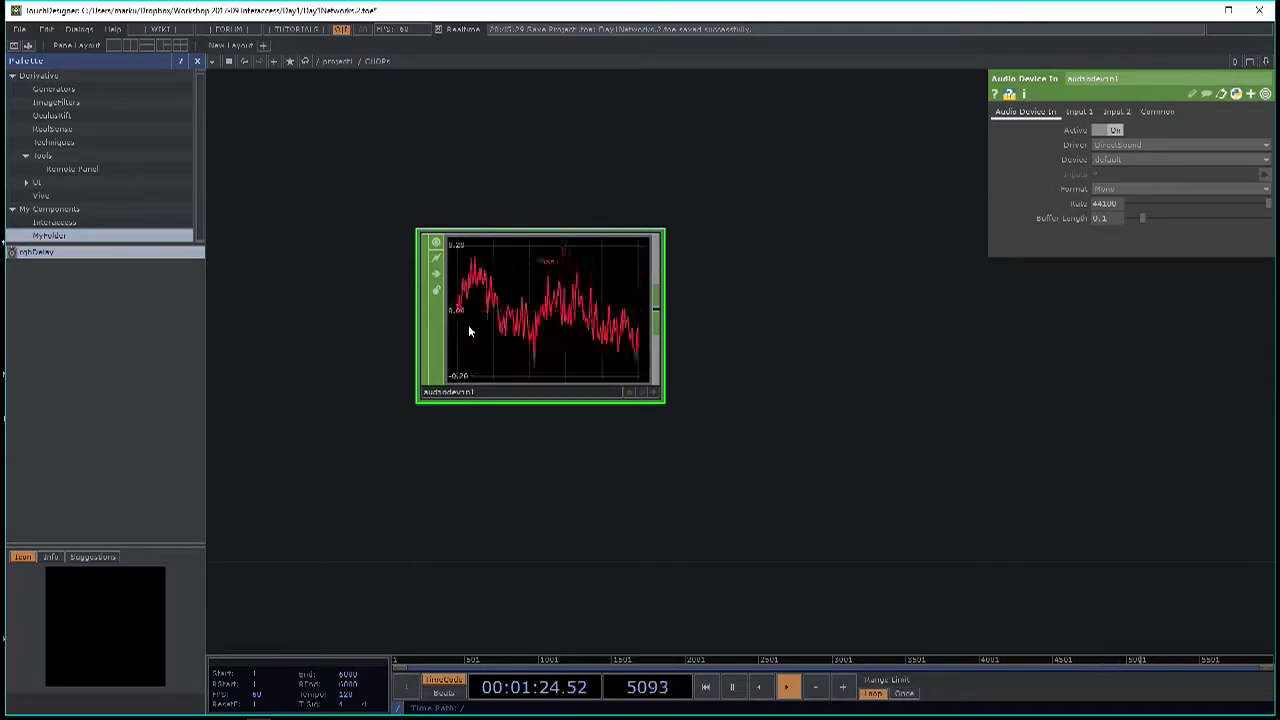
scroll(631, 380, "down", 3)
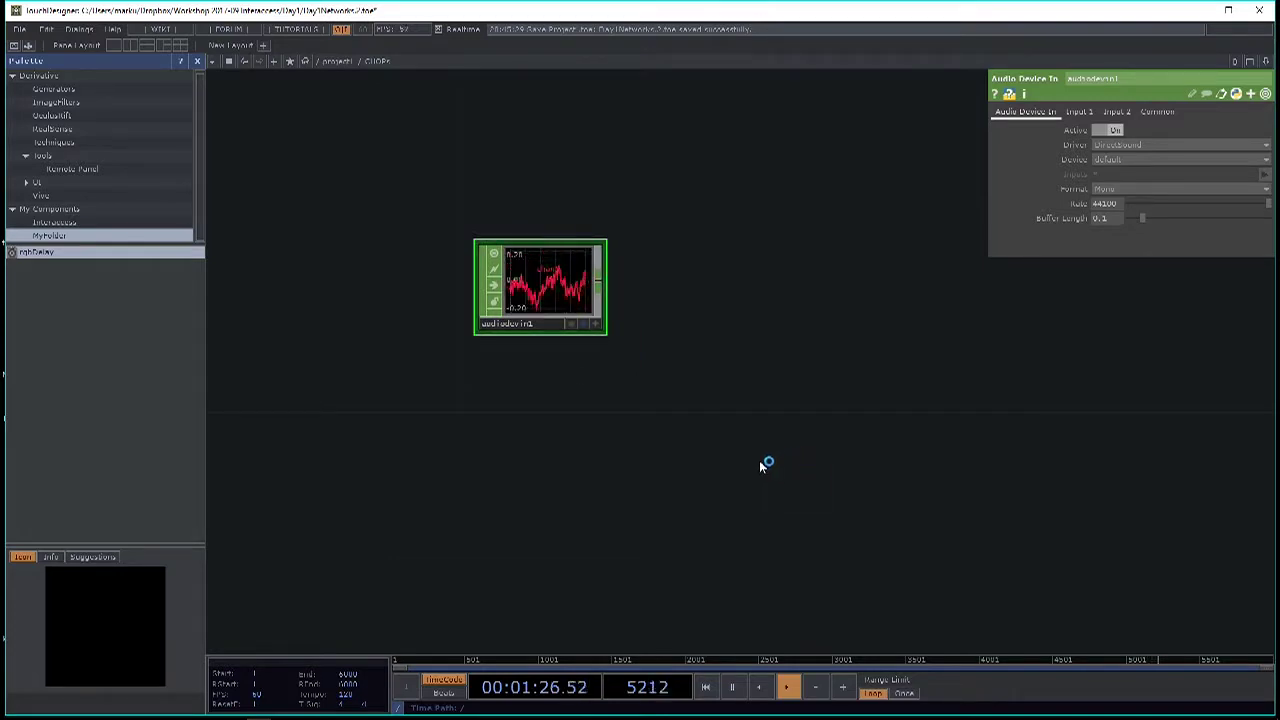
Replace audiodevin1 with an Audio File In CHOP, audiofilein1, playing two-channel sample audio.
key("Delete")
key("Tab")
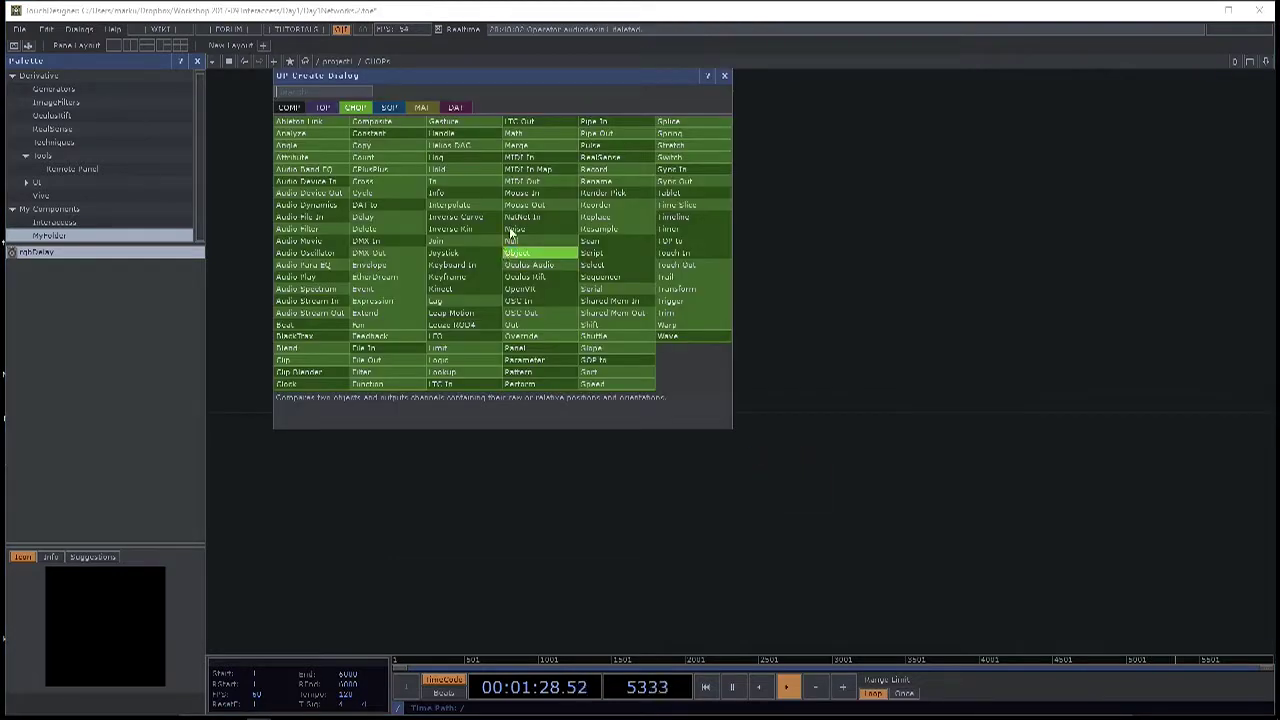
left_click(308, 216)
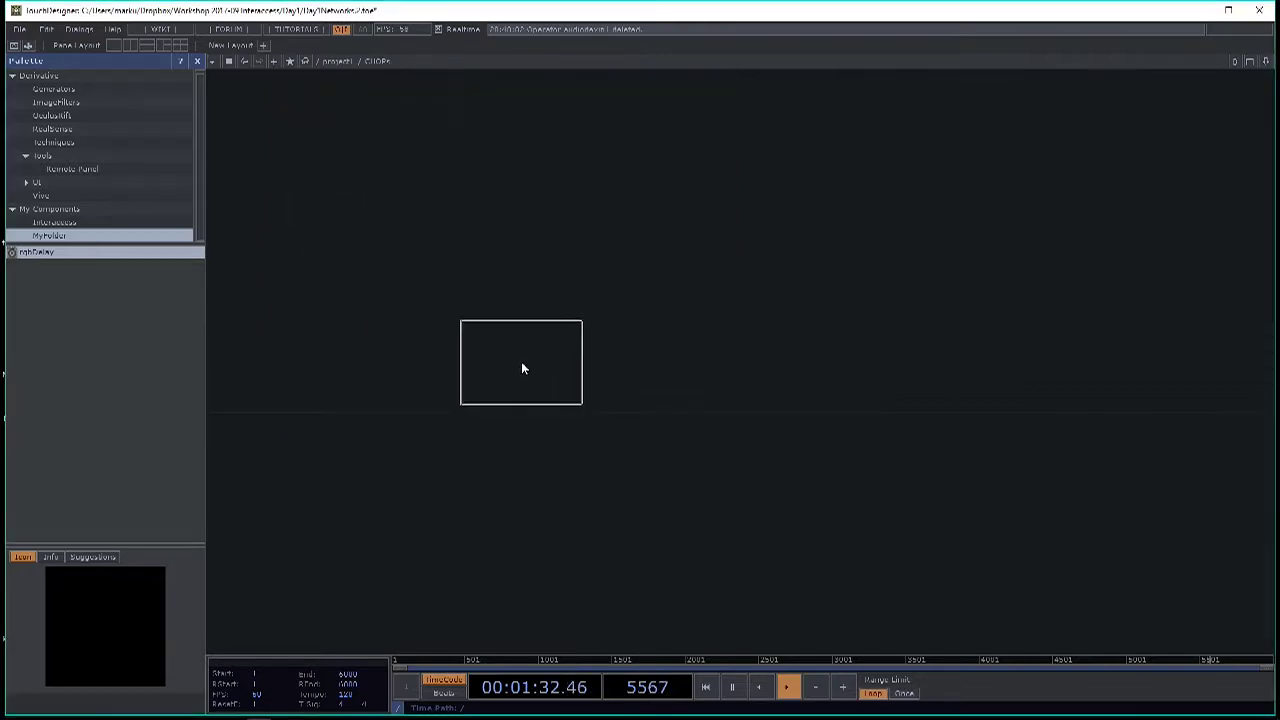
left_click(512, 366)
scroll(524, 424, "up", 2)
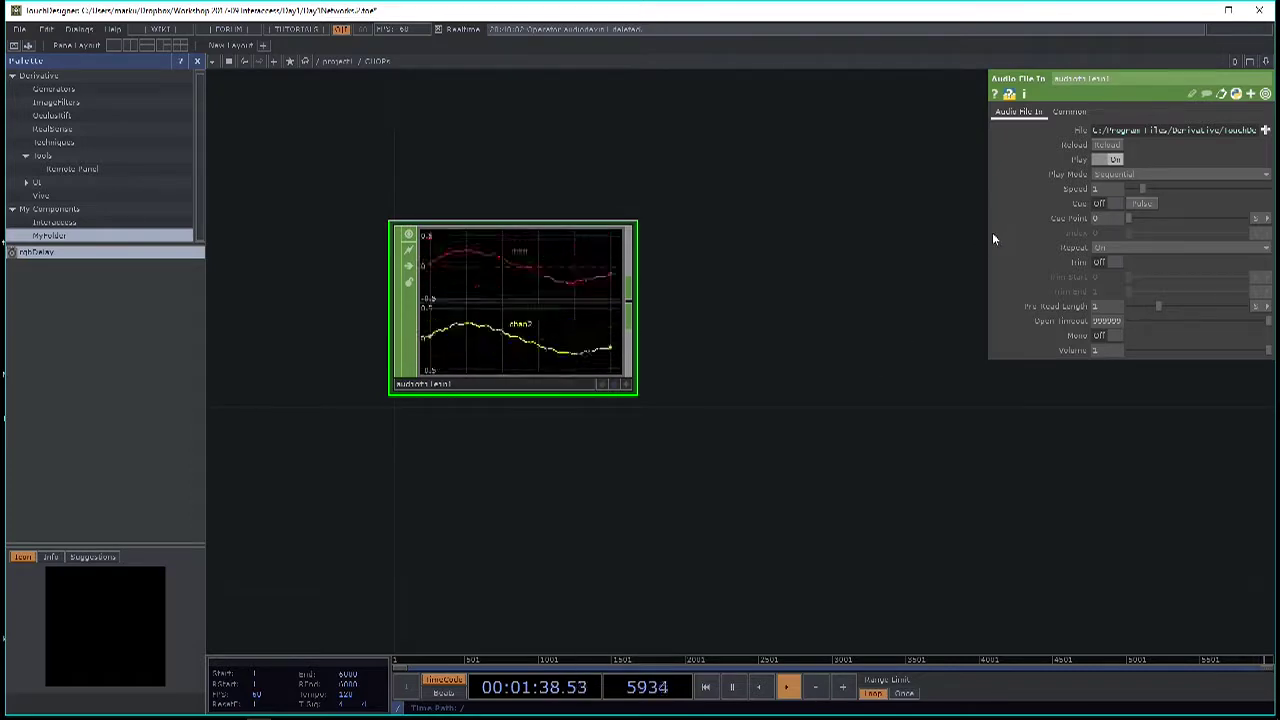
left_click_drag(988, 234, 987, 280)
scroll(651, 403, "down", 3)
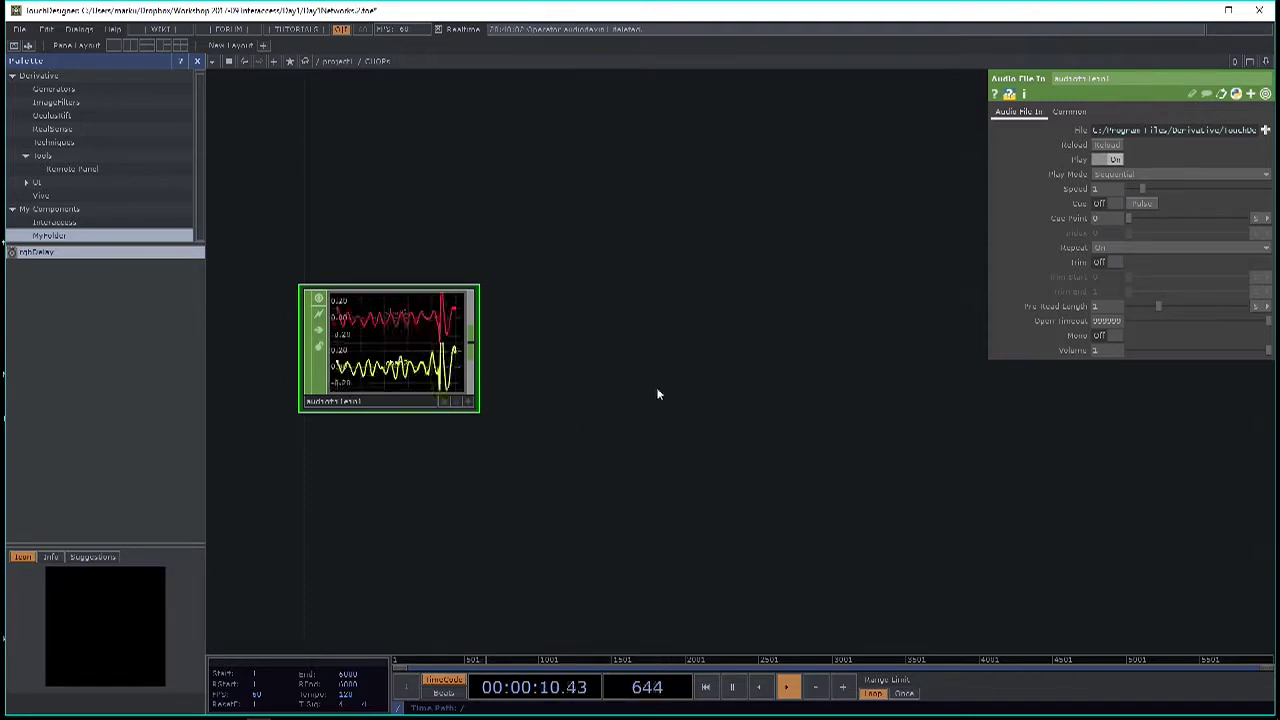
Reposition audiofilein1 within the network view.
key("Tab")
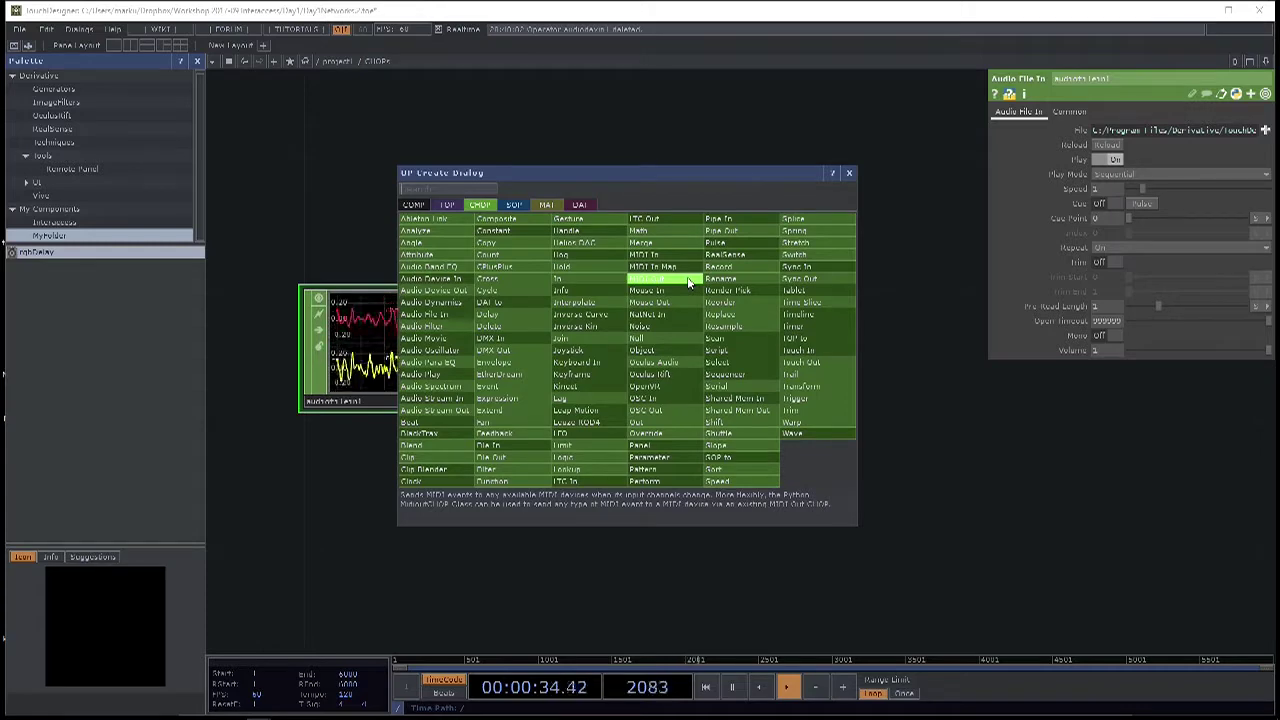
left_click(316, 478)
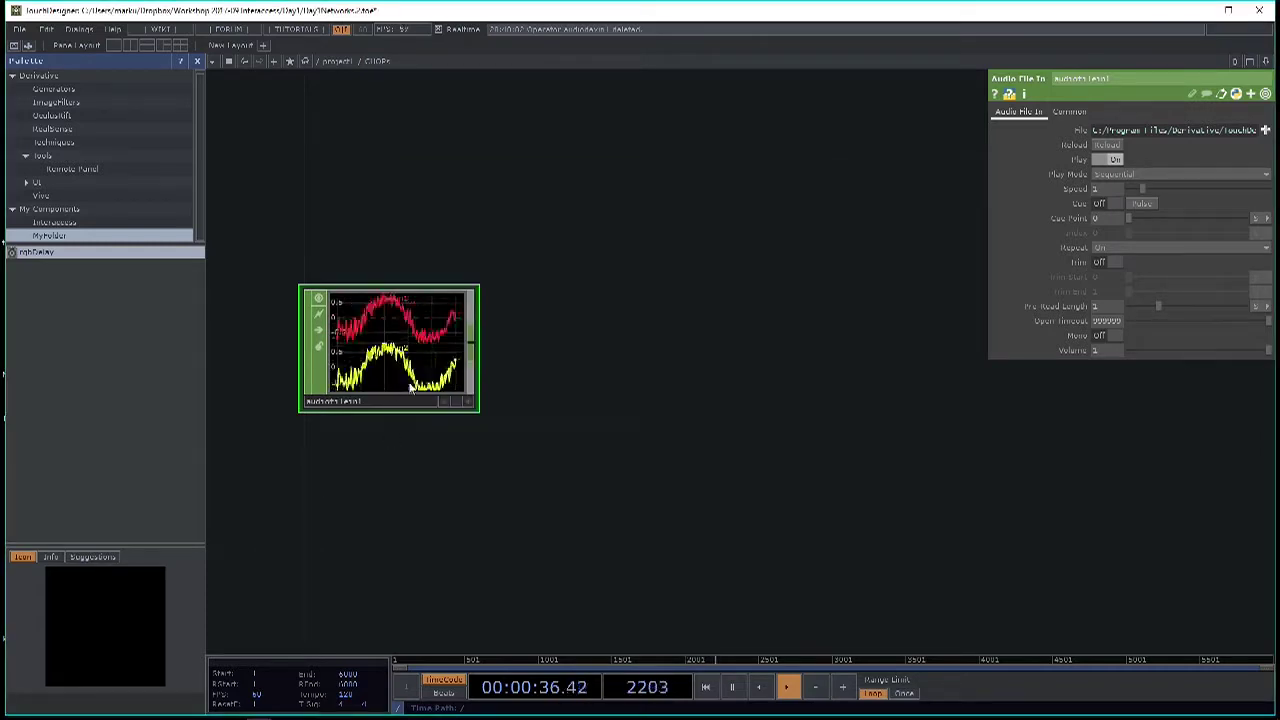
scroll(326, 325, "up", 3)
left_click_drag(678, 387, 771, 257)
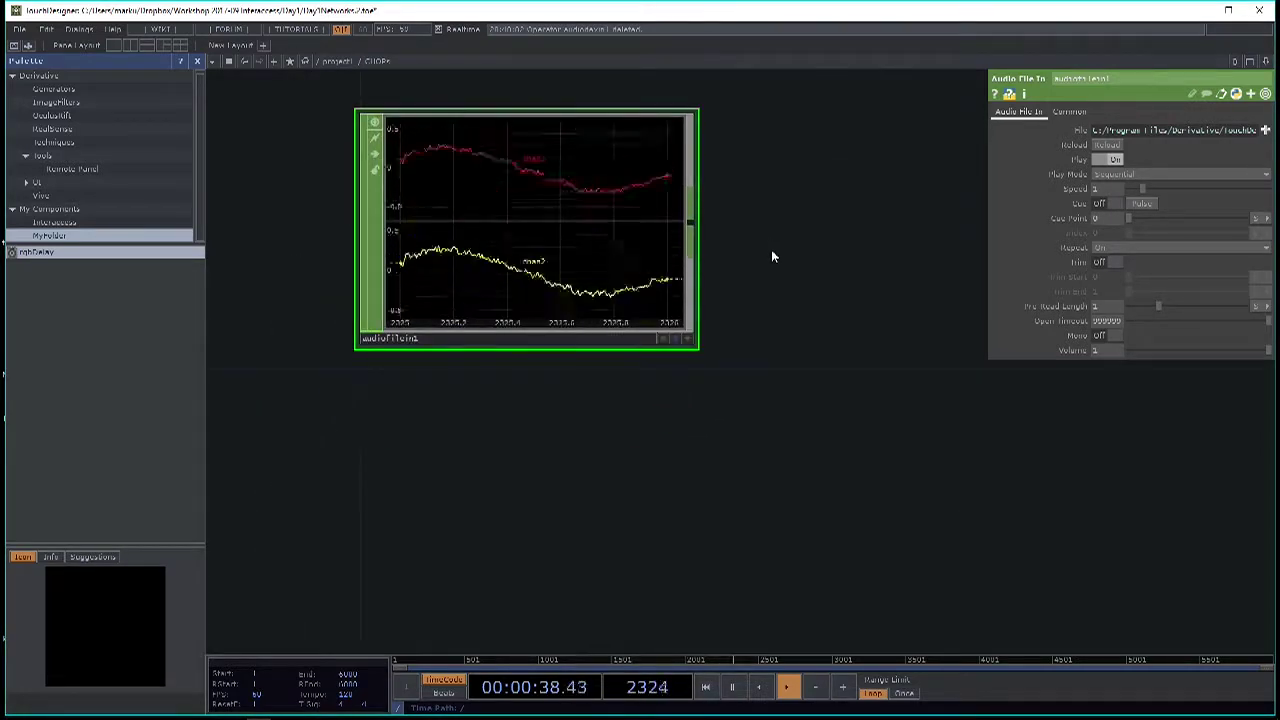
scroll(447, 213, "down", 2)
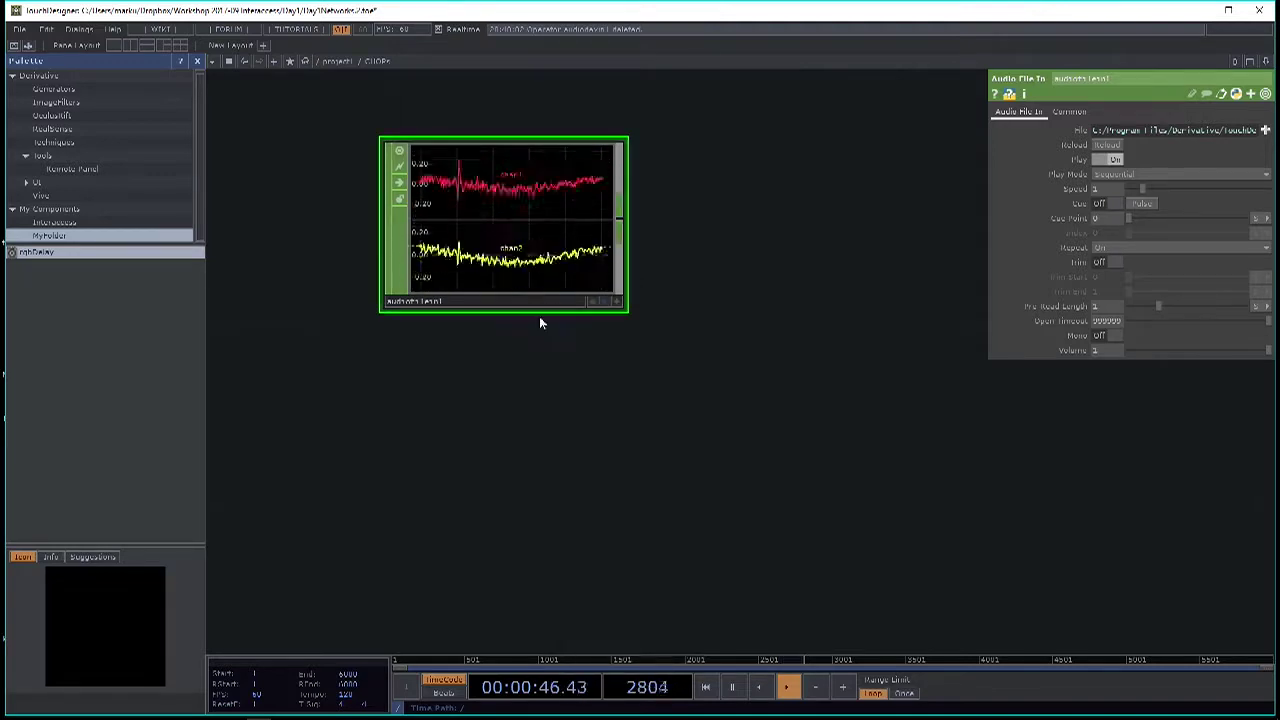
Add an LFO CHOP, lfo1, below audiofilein1, outputting a sine chan1 near ±1.
key("Tab")
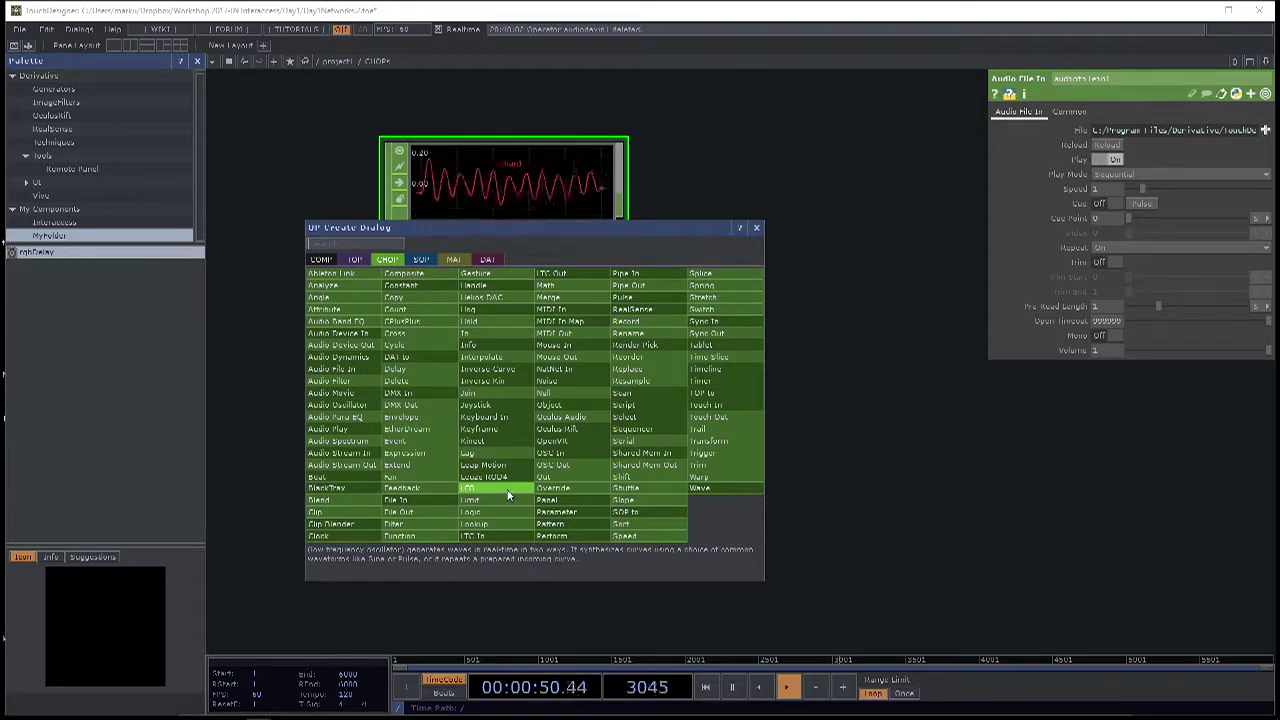
left_click(508, 494)
left_click(503, 454)
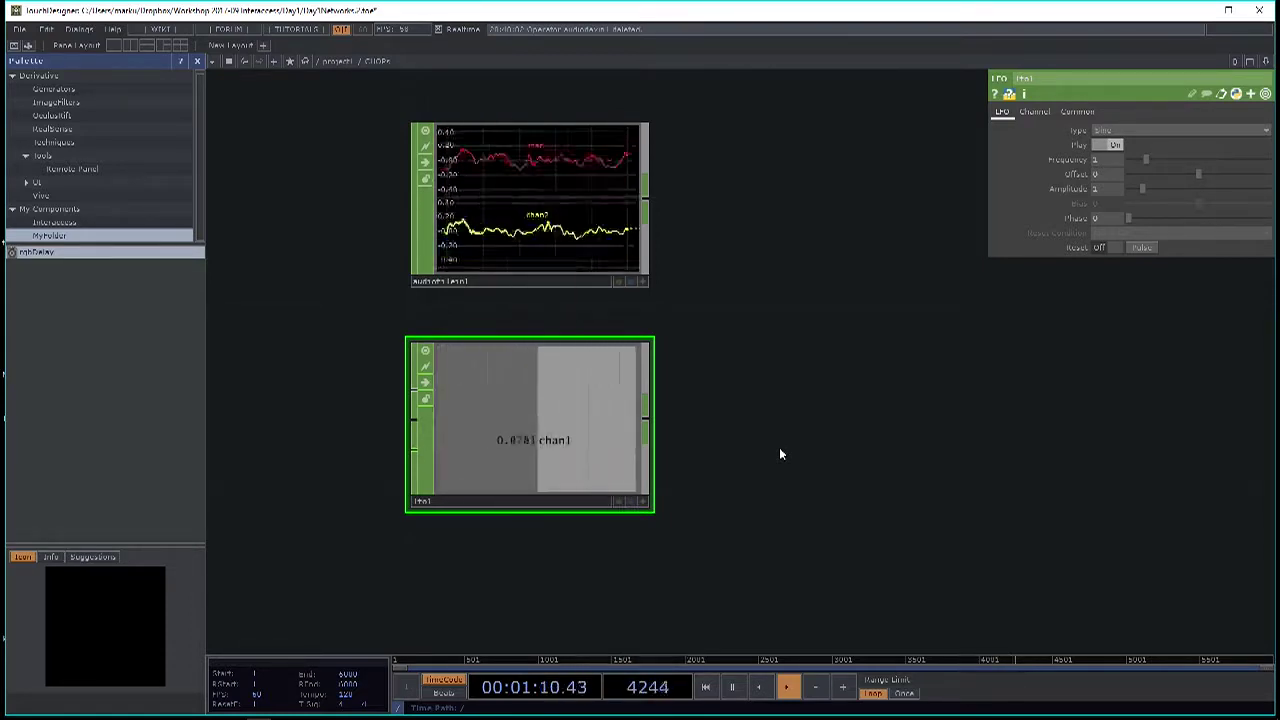
scroll(609, 449, "up", 3)
scroll(489, 460, "down", 1)
scroll(489, 460, "down", 2)
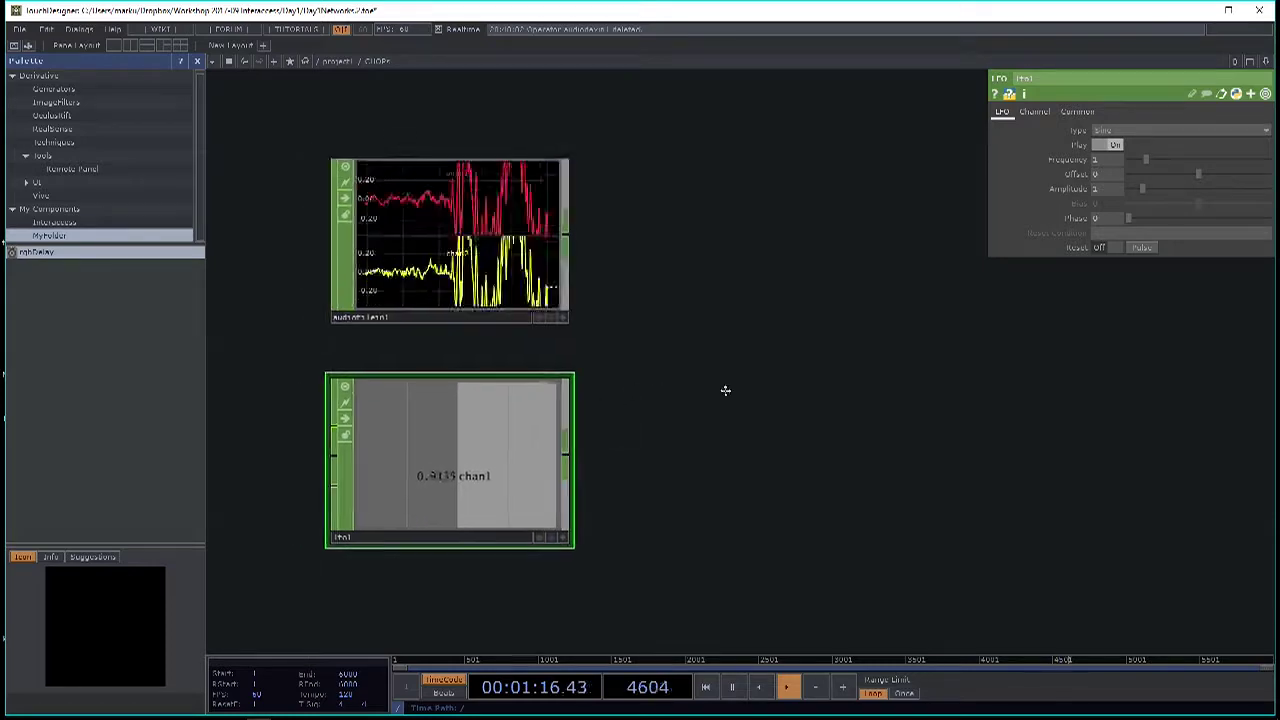
scroll(591, 291, "up", 3)
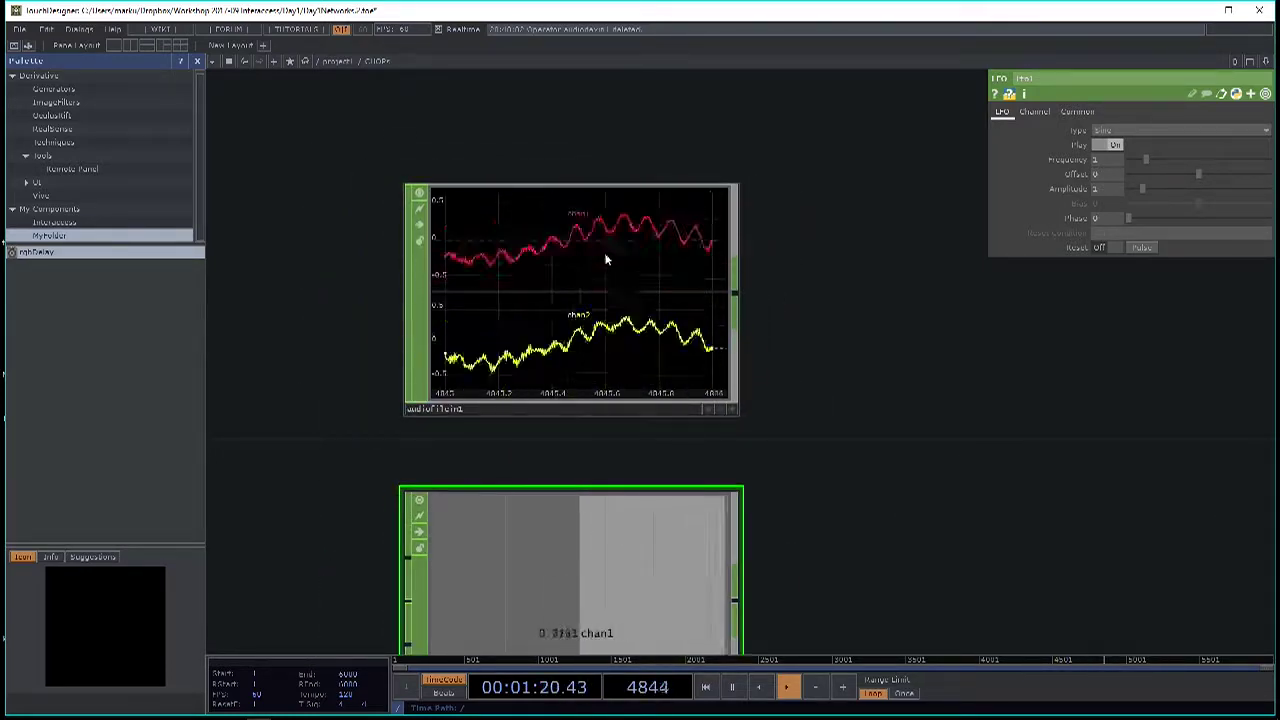
Inspect audiofilein1's info summary for its channel and sample details.
middle_click(620, 270)
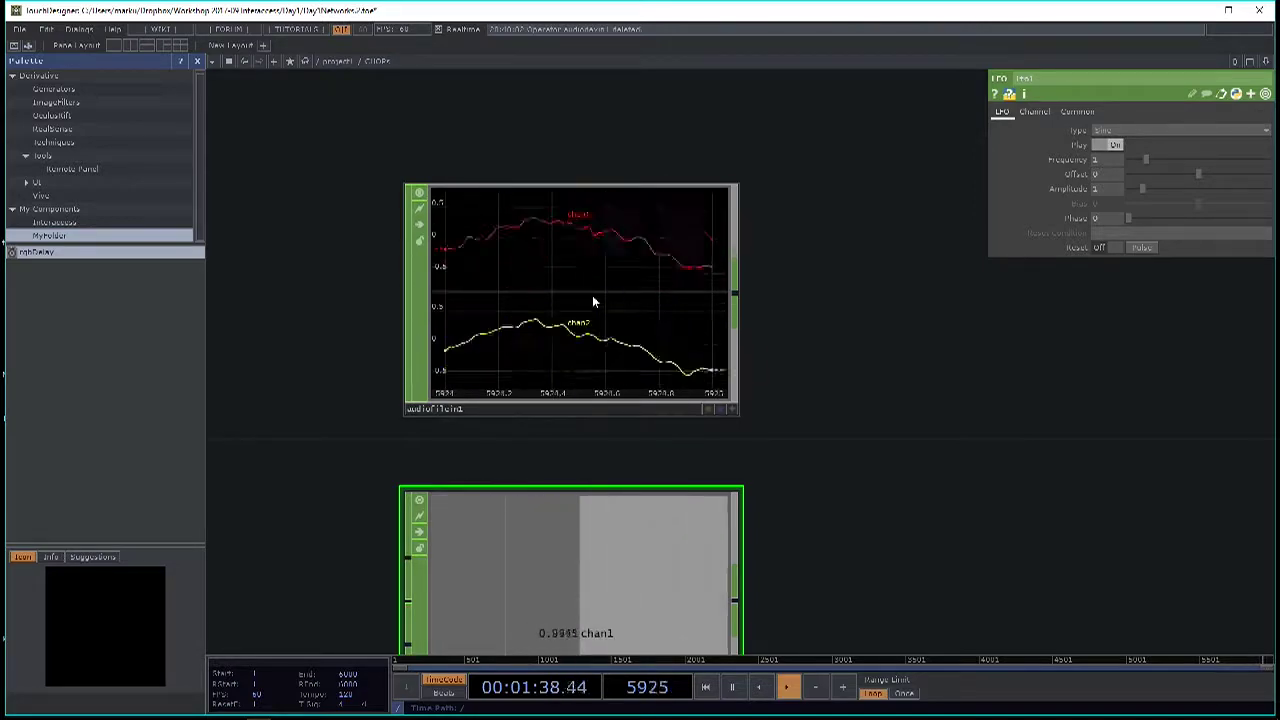
middle_click_drag(583, 296, 537, 326)
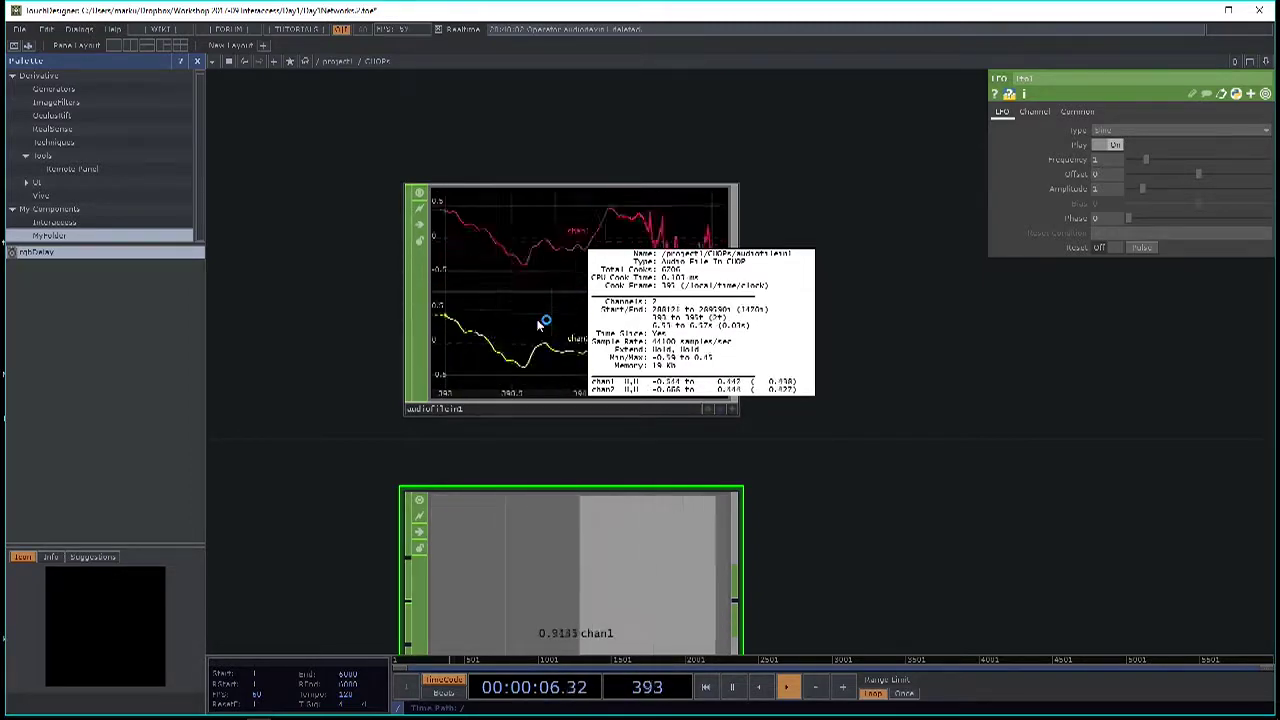
middle_click_drag(982, 272, 753, 317)
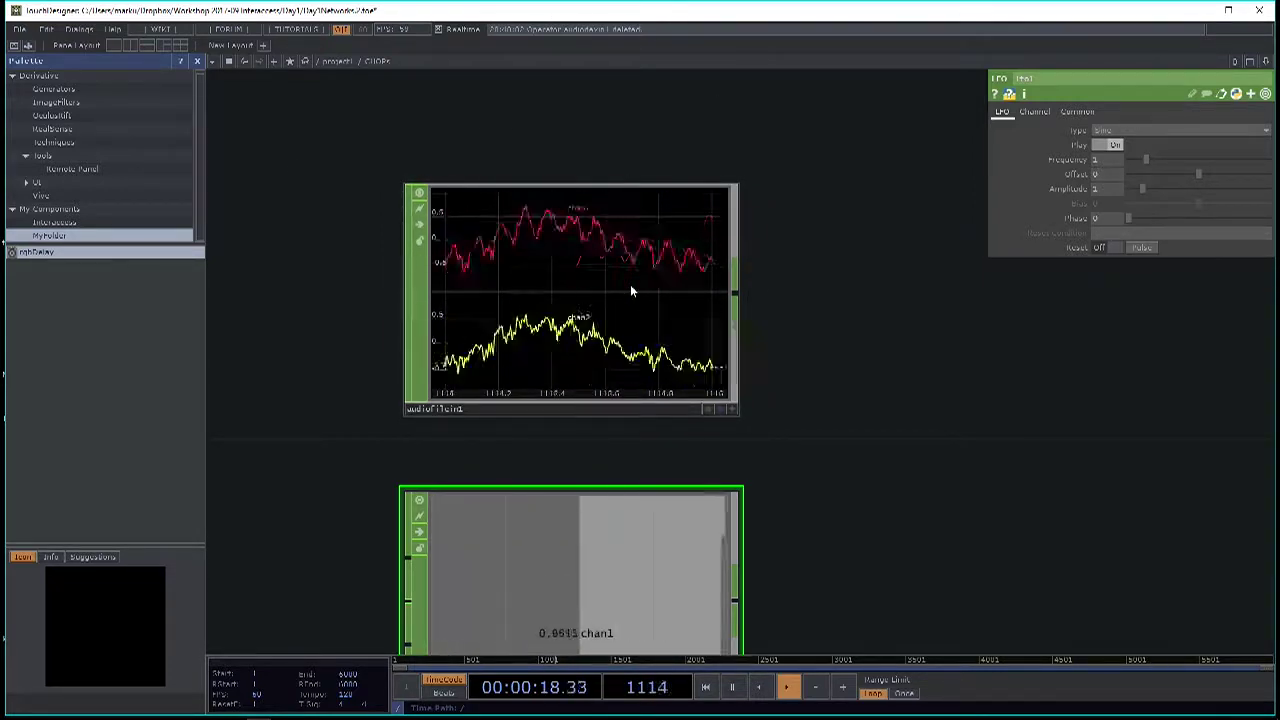
scroll(632, 290, "down", 4)
left_click_drag(711, 377, 696, 388)
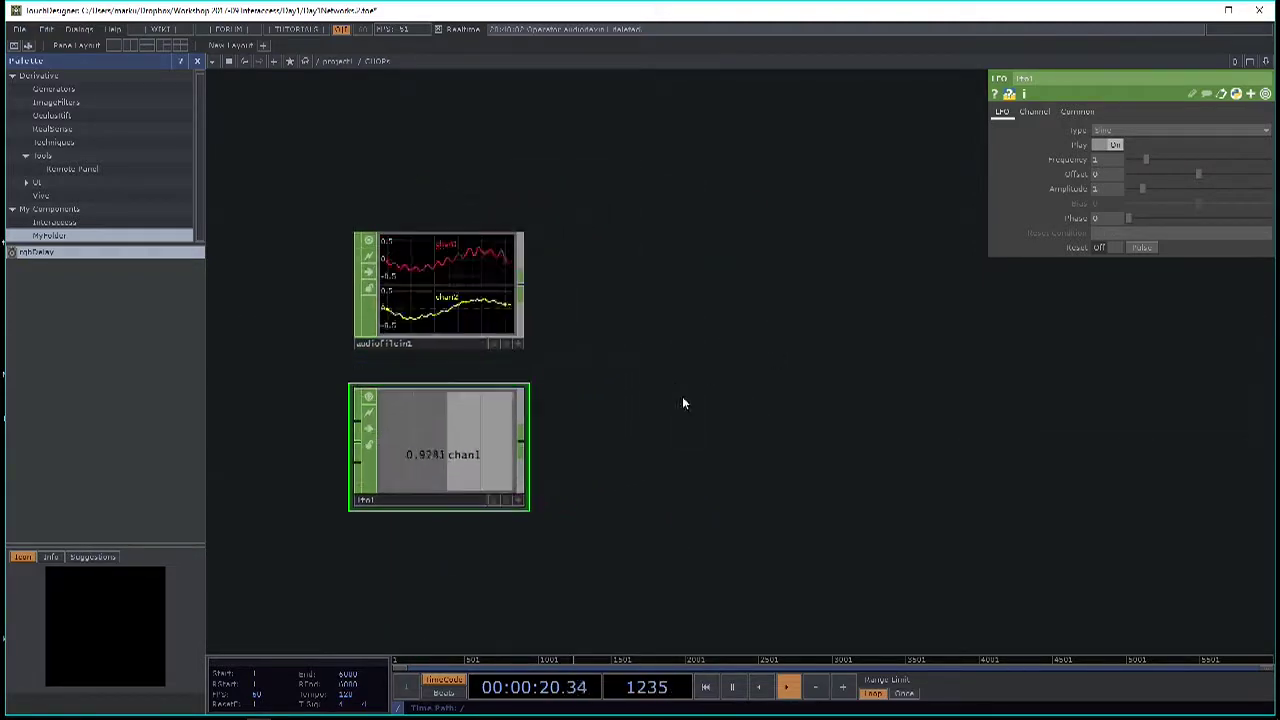
scroll(434, 309, "up", 3)
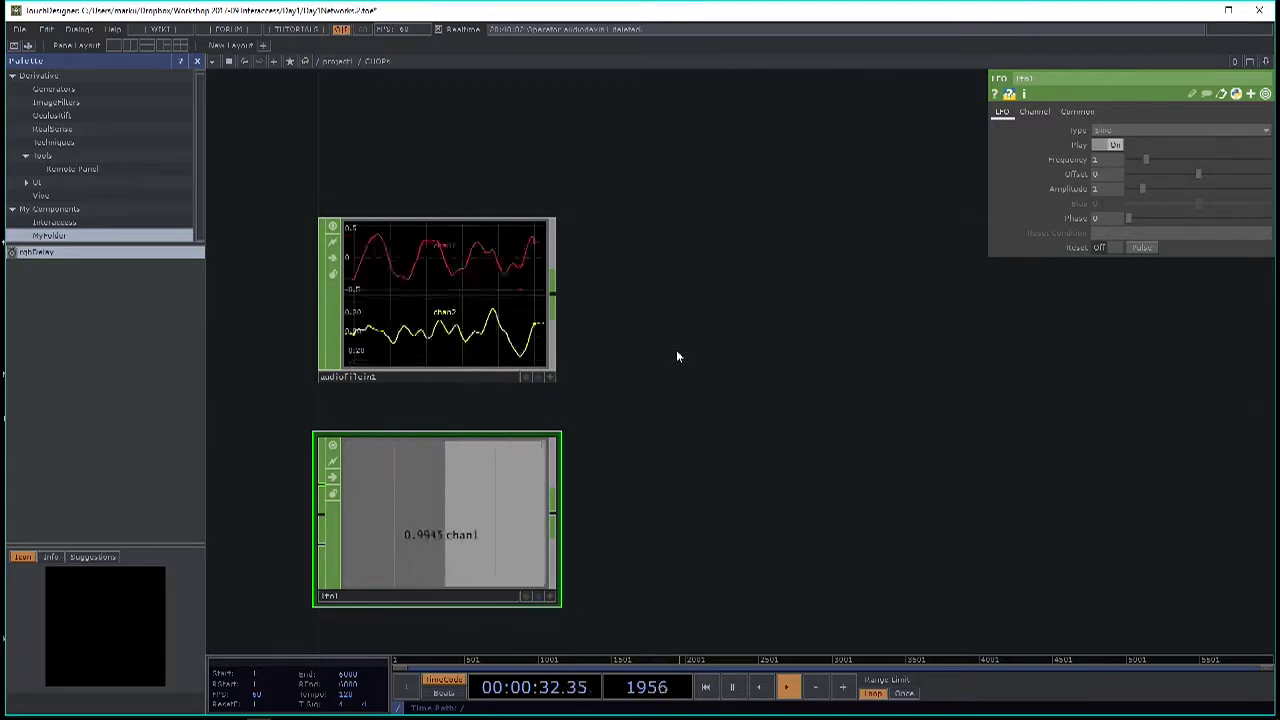
Add an Audio Filter CHOP, audiofilter1, wired after audiofilein1.
right_click(553, 298)
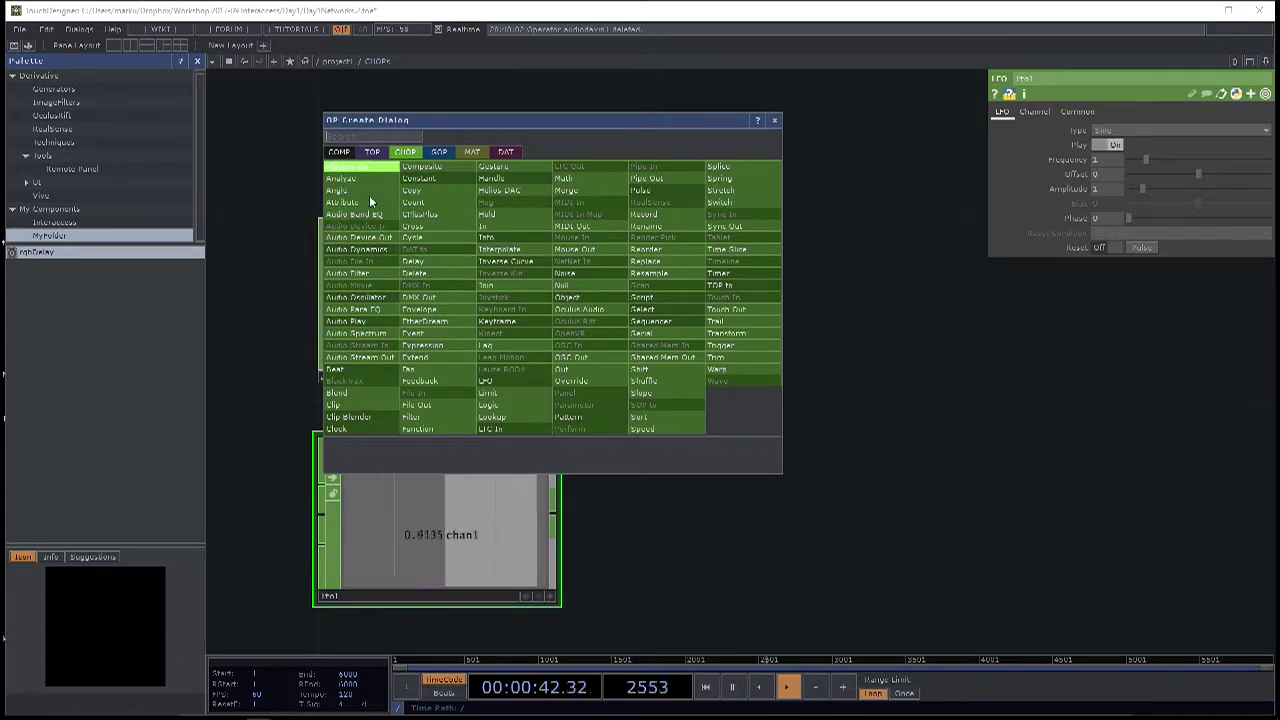
left_click(367, 278)
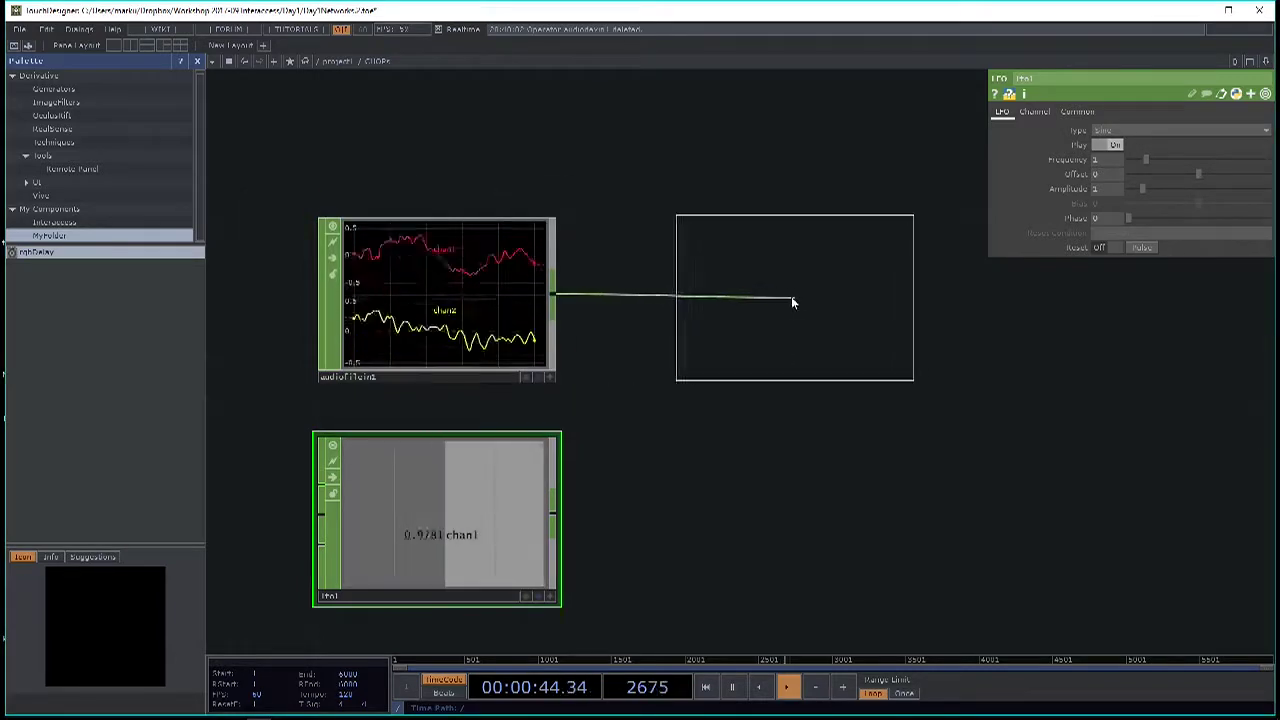
left_click(727, 297)
scroll(732, 290, "up", 3)
left_click_drag(1008, 374, 1157, 391)
Set audiofilter1's filter cutoff to about 2.1 and move it right of audiofilein1.
left_click(1253, 161)
left_click_drag(1253, 163, 1194, 164)
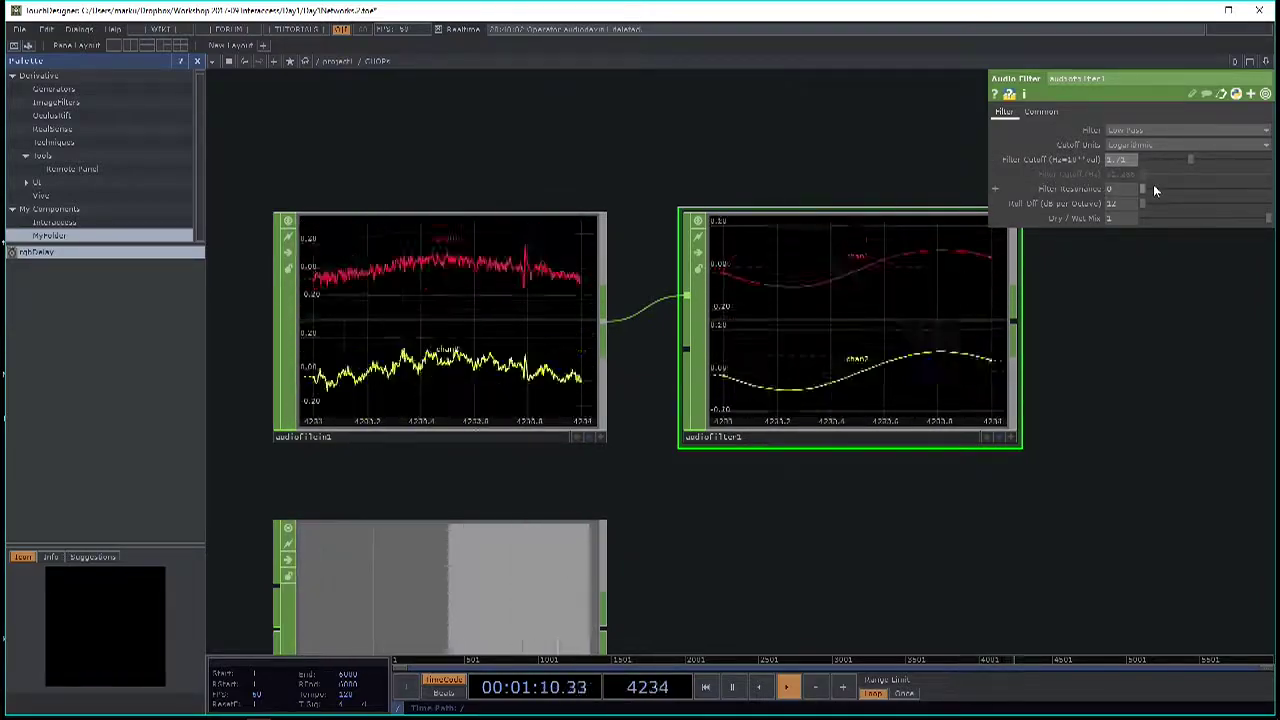
mouse_move(1190, 159)
left_mouse_down()
mouse_move(1228, 163)
mouse_move(1191, 164)
mouse_move(1203, 164)
left_mouse_up()
scroll(520, 292, "down", 4)
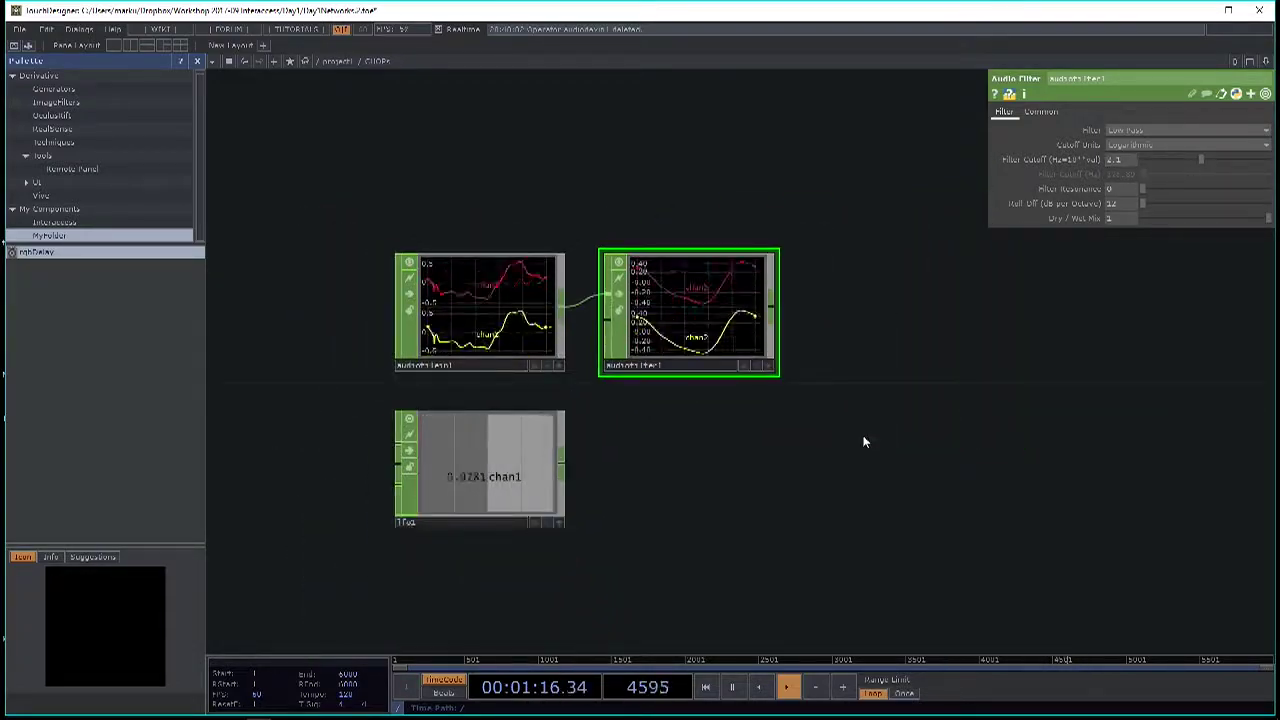
left_click_drag(668, 288, 732, 288)
left_click_drag(971, 404, 895, 379)
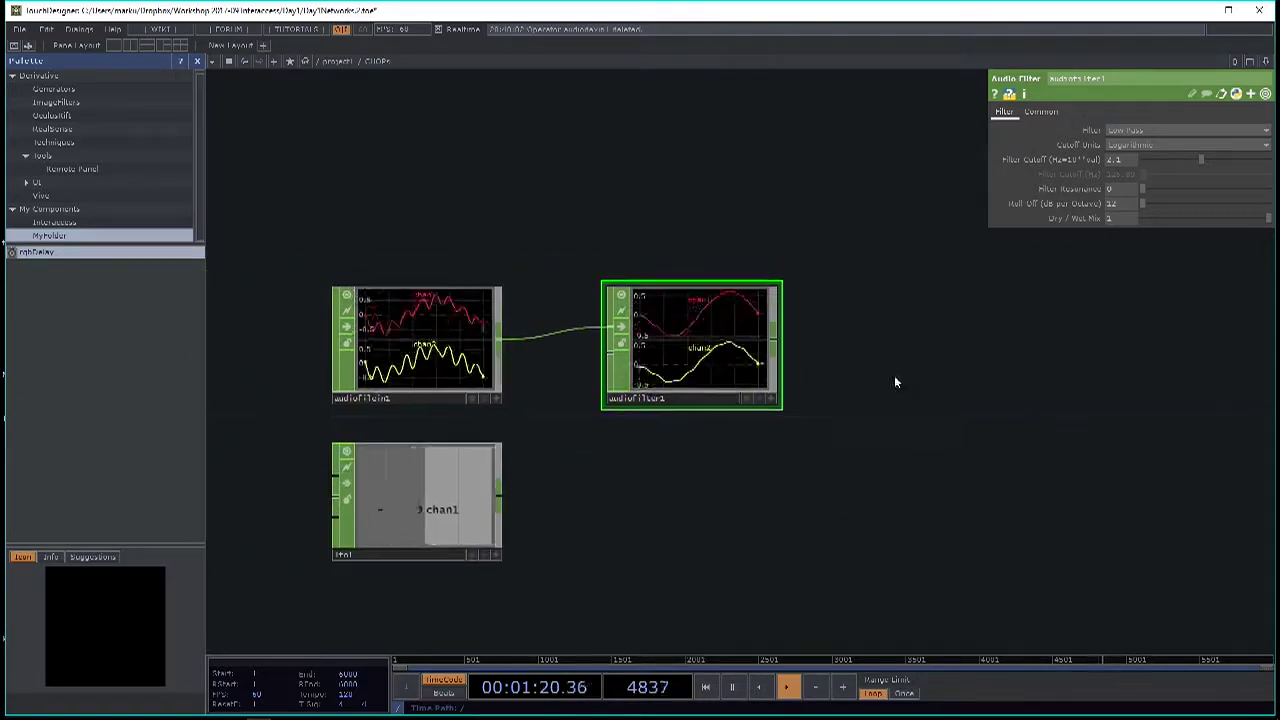
Add an Audio Spectrum CHOP, audiospect1, wired after audiofilter1.
right_click(775, 345)
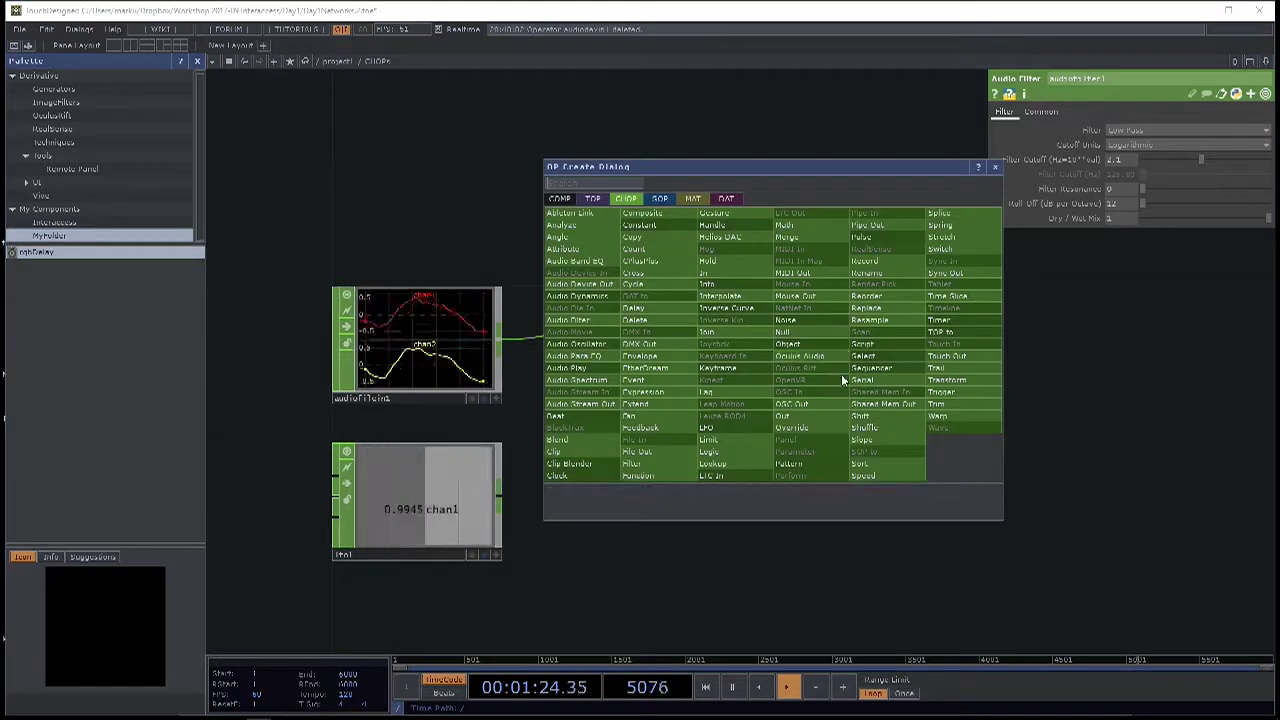
left_click(1038, 382)
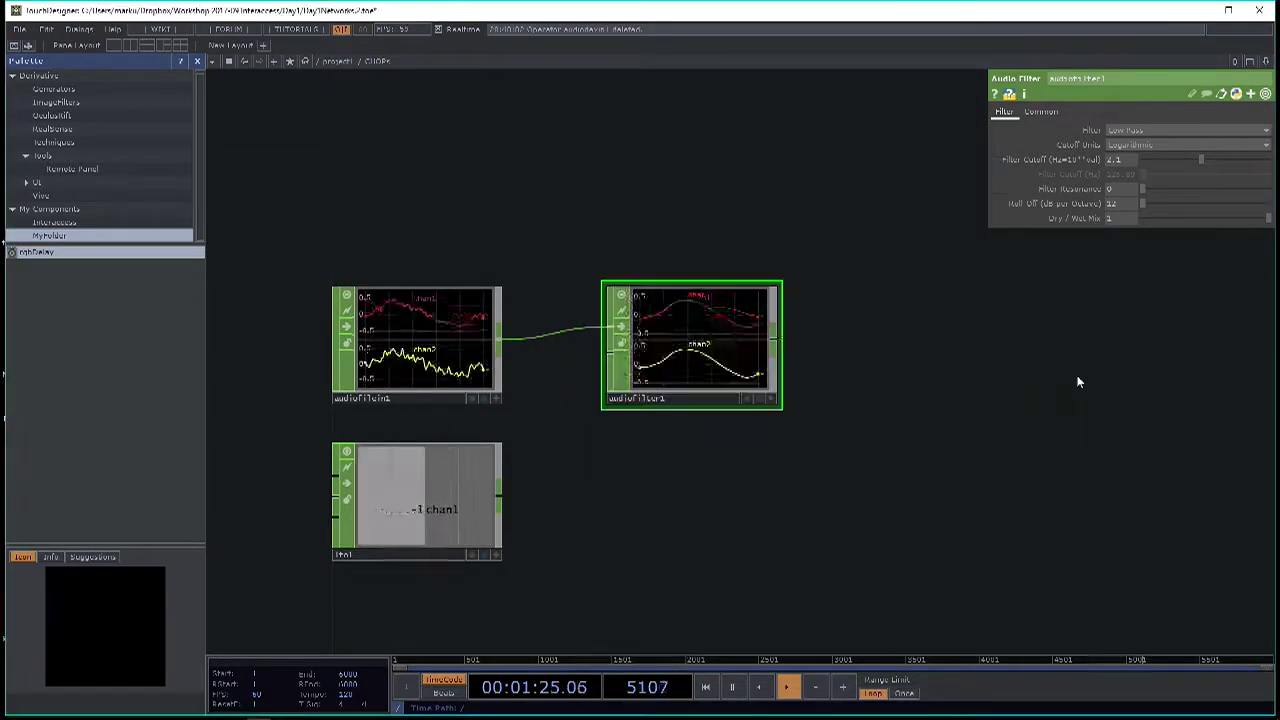
right_click(778, 343)
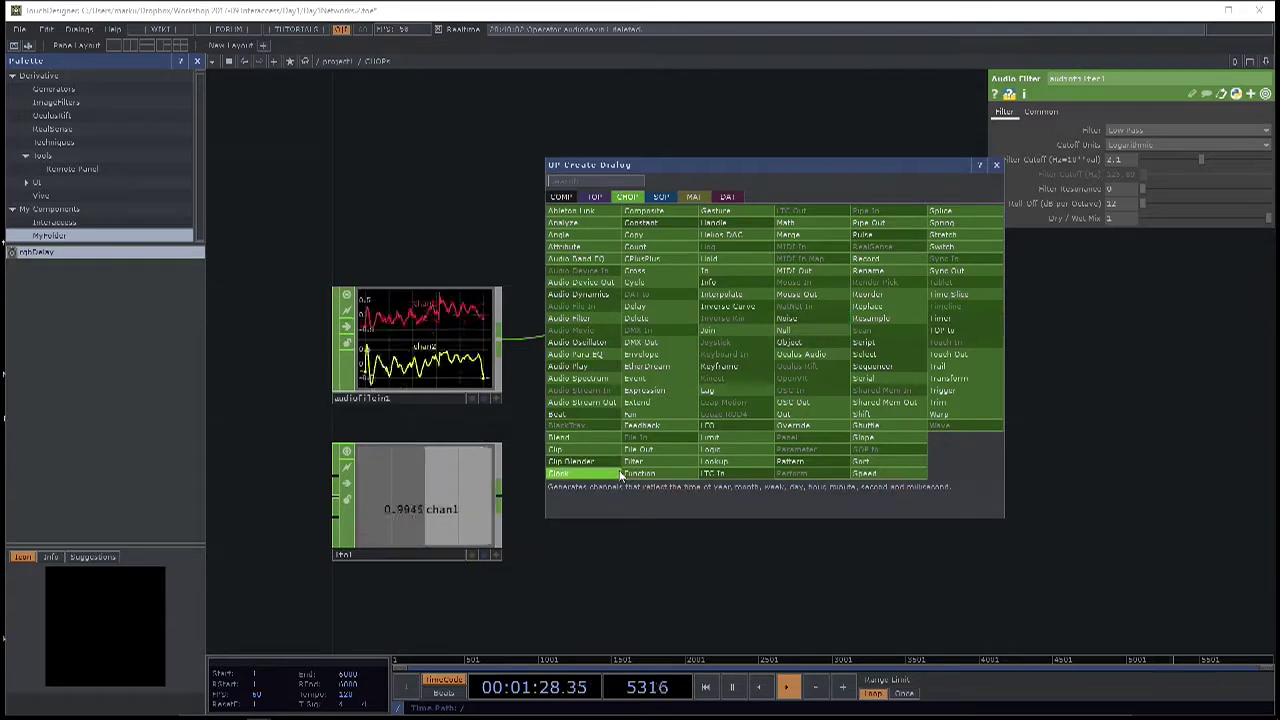
left_click(577, 378)
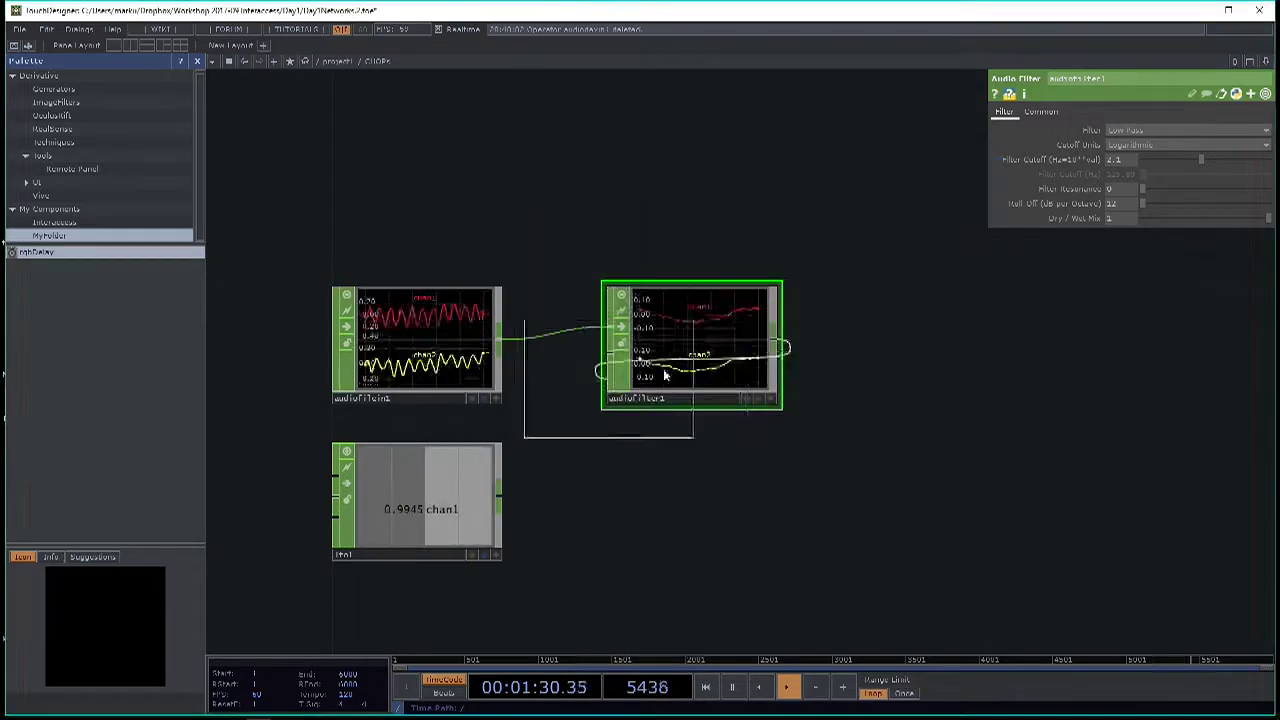
left_click(937, 345)
scroll(1079, 367, "up", 5)
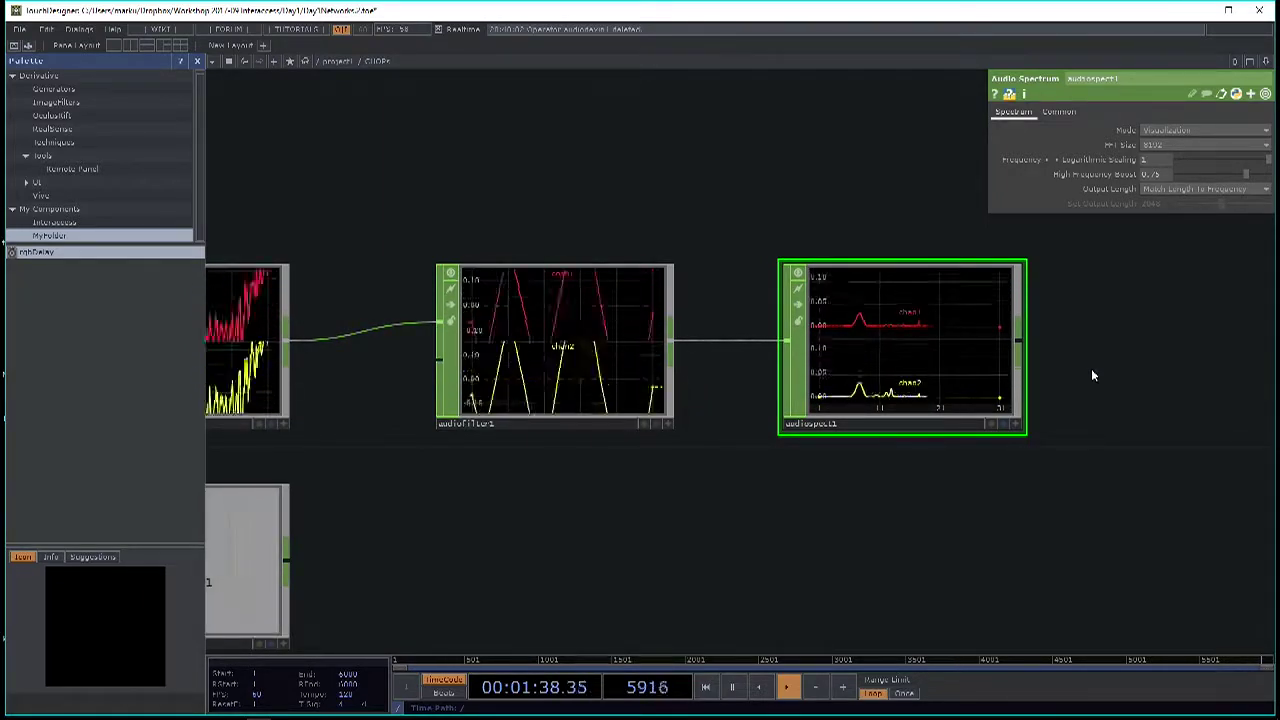
left_click_drag(1091, 375, 1036, 386)
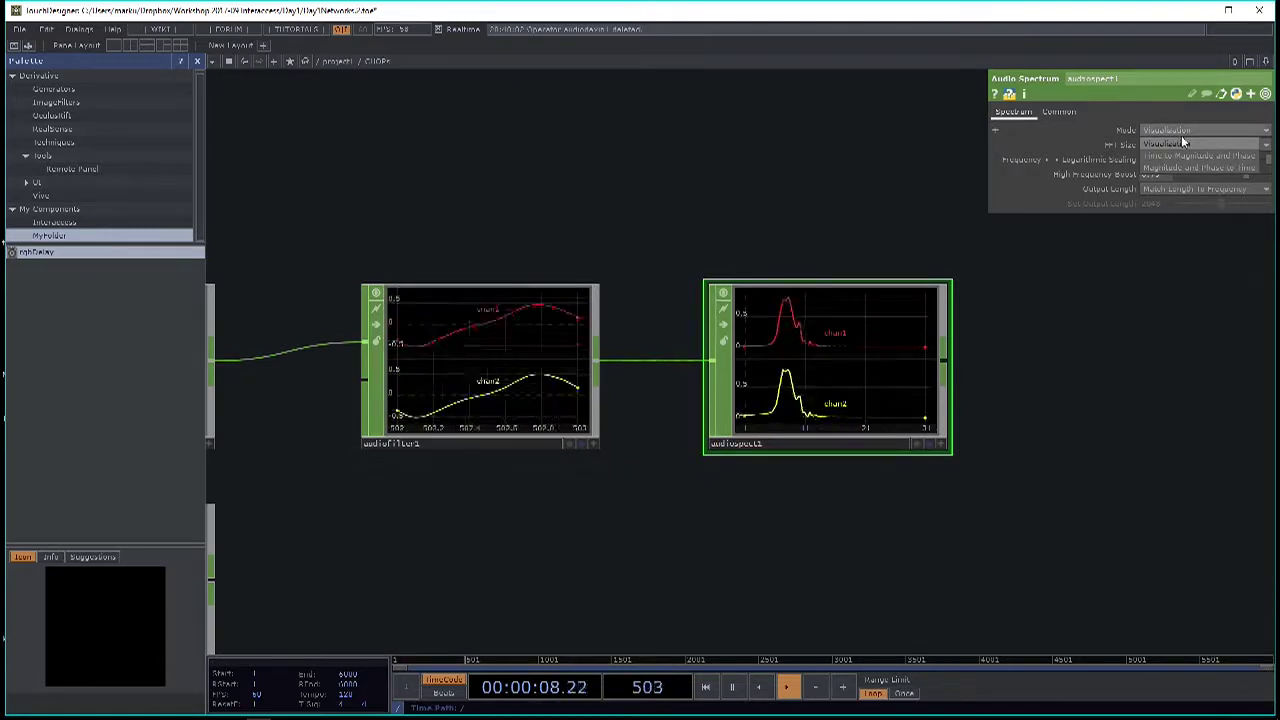
Review audiospect1's spectrum Mode options, keeping Visualization mode.
left_click(1179, 134)
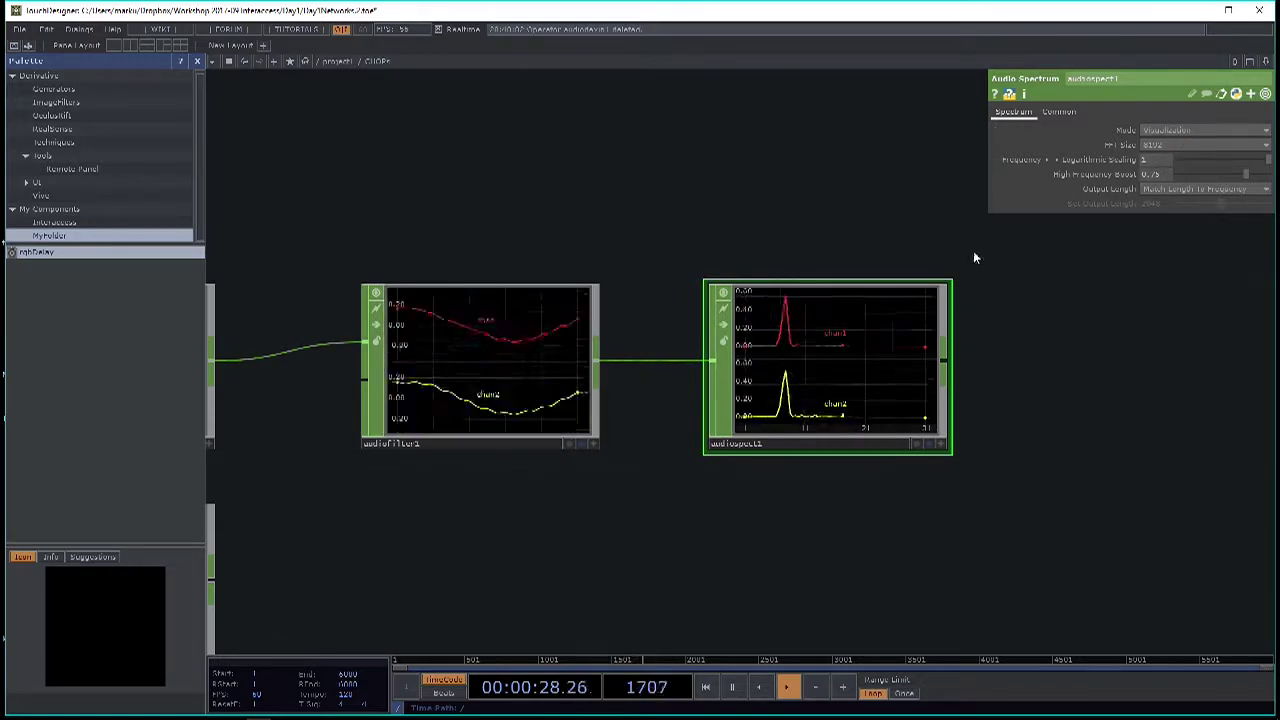
scroll(885, 375, "up", 3)
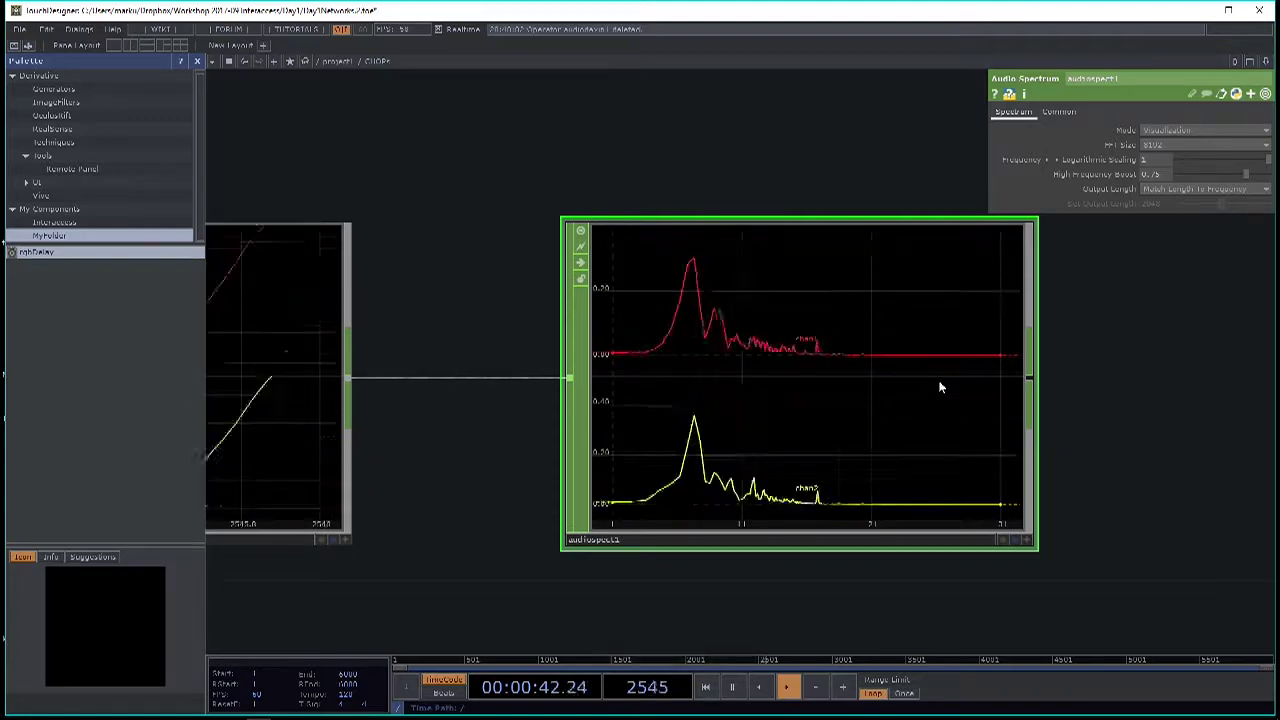
left_click(1210, 131)
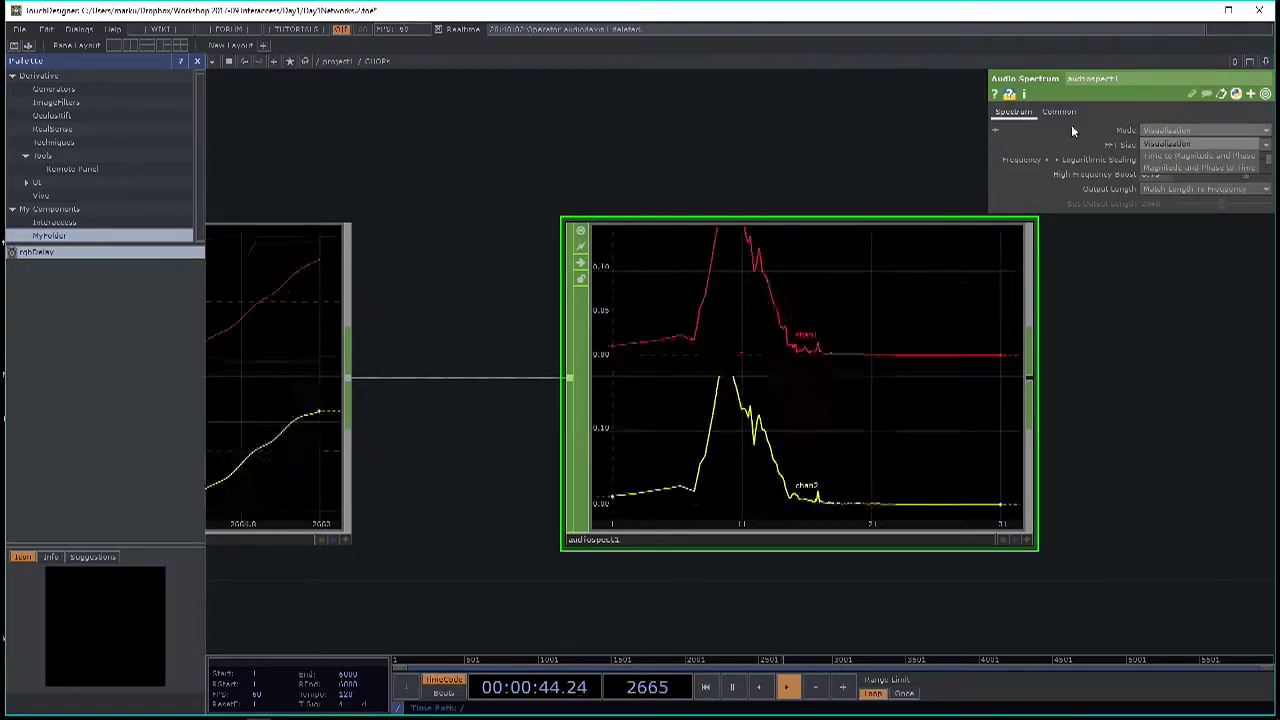
left_click(1191, 157)
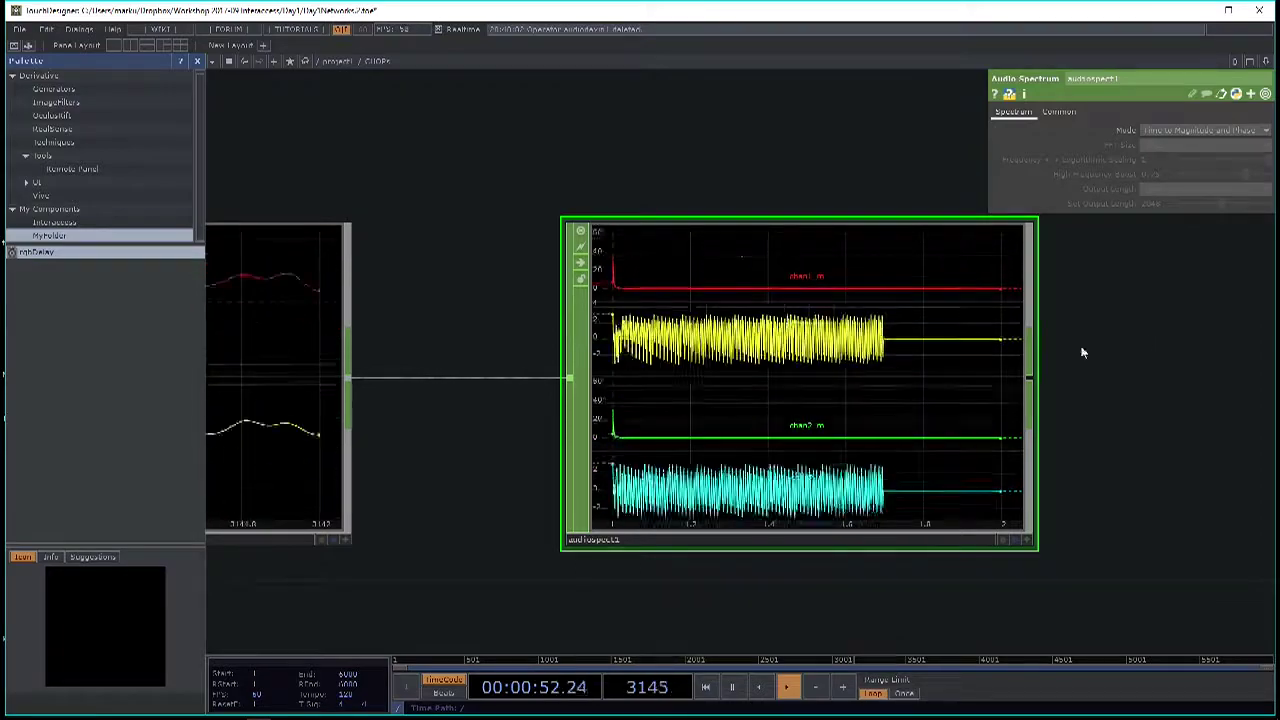
scroll(727, 203, "up", 4)
scroll(420, 206, "up", 2)
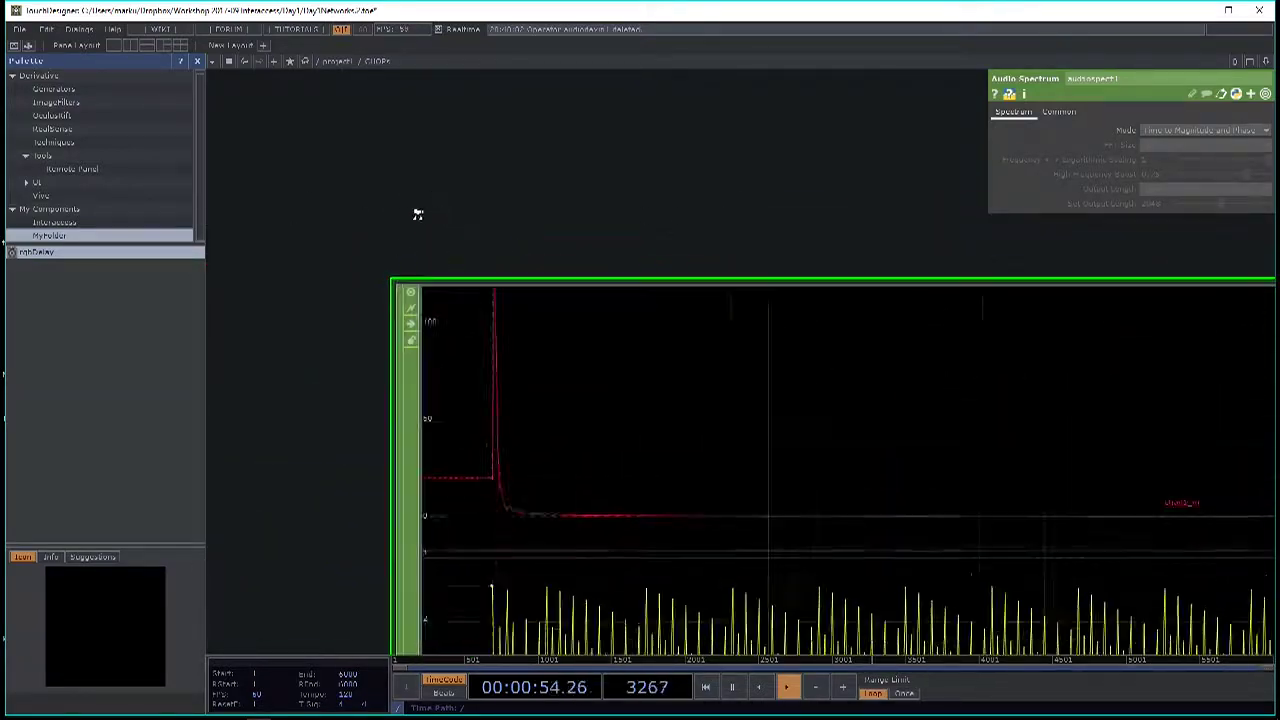
scroll(348, 392, "up", 1)
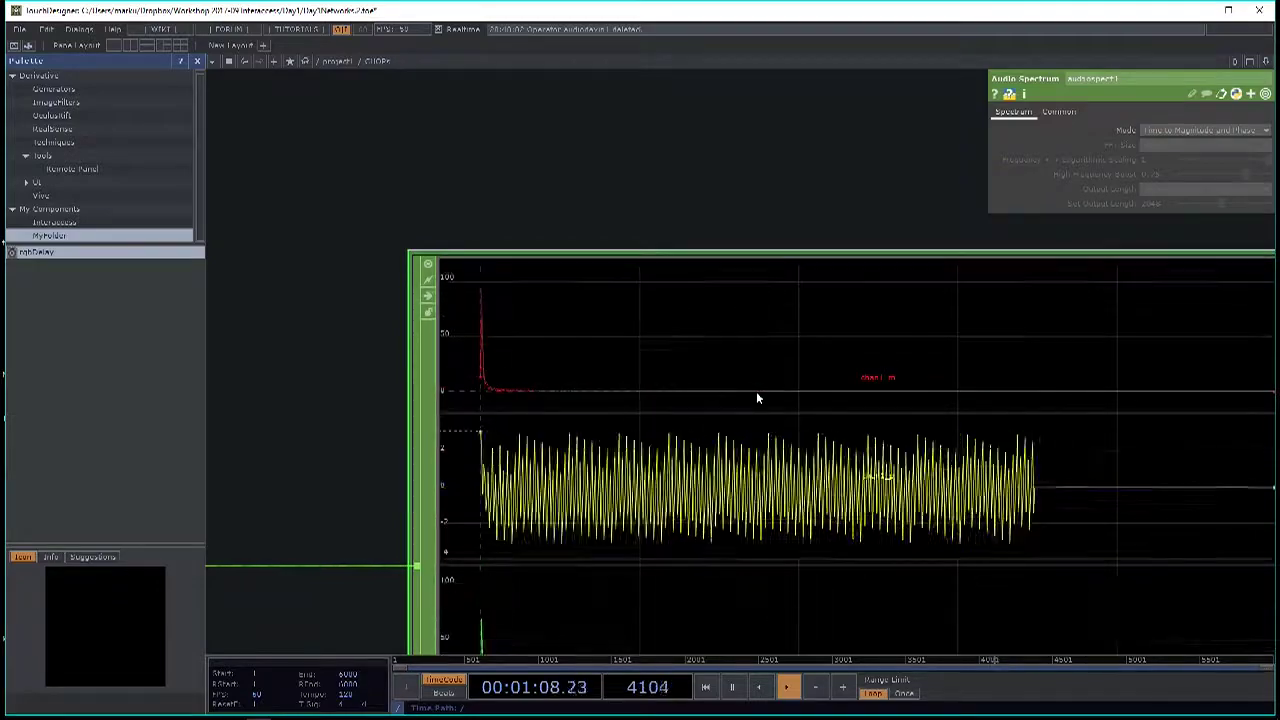
scroll(625, 290, "down", 5)
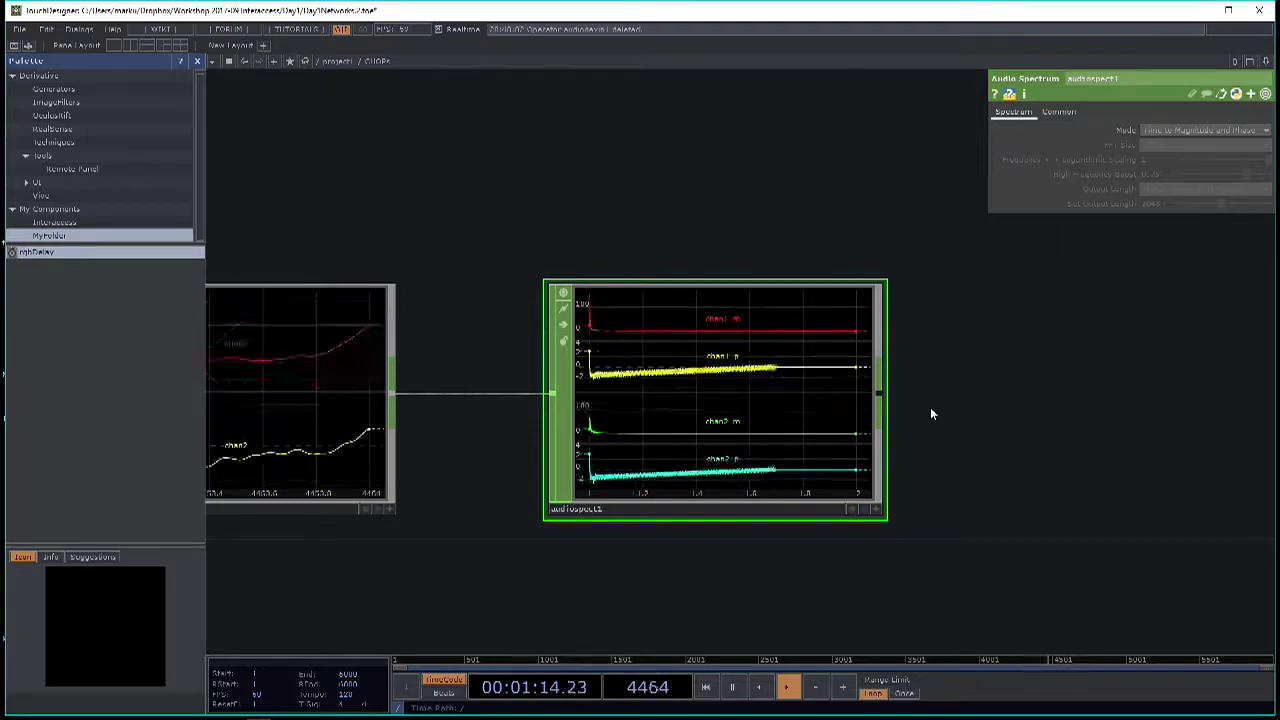
left_click(1205, 130)
left_click(1186, 134)
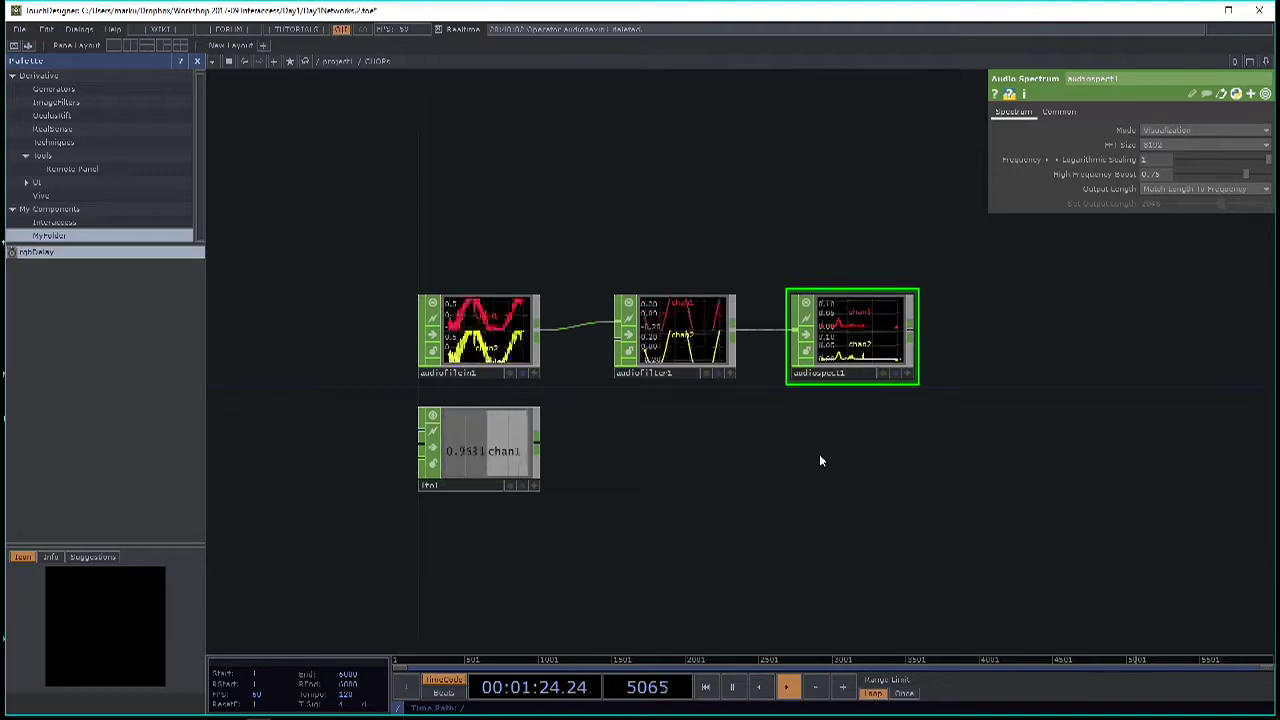
left_click_drag(714, 489, 674, 406)
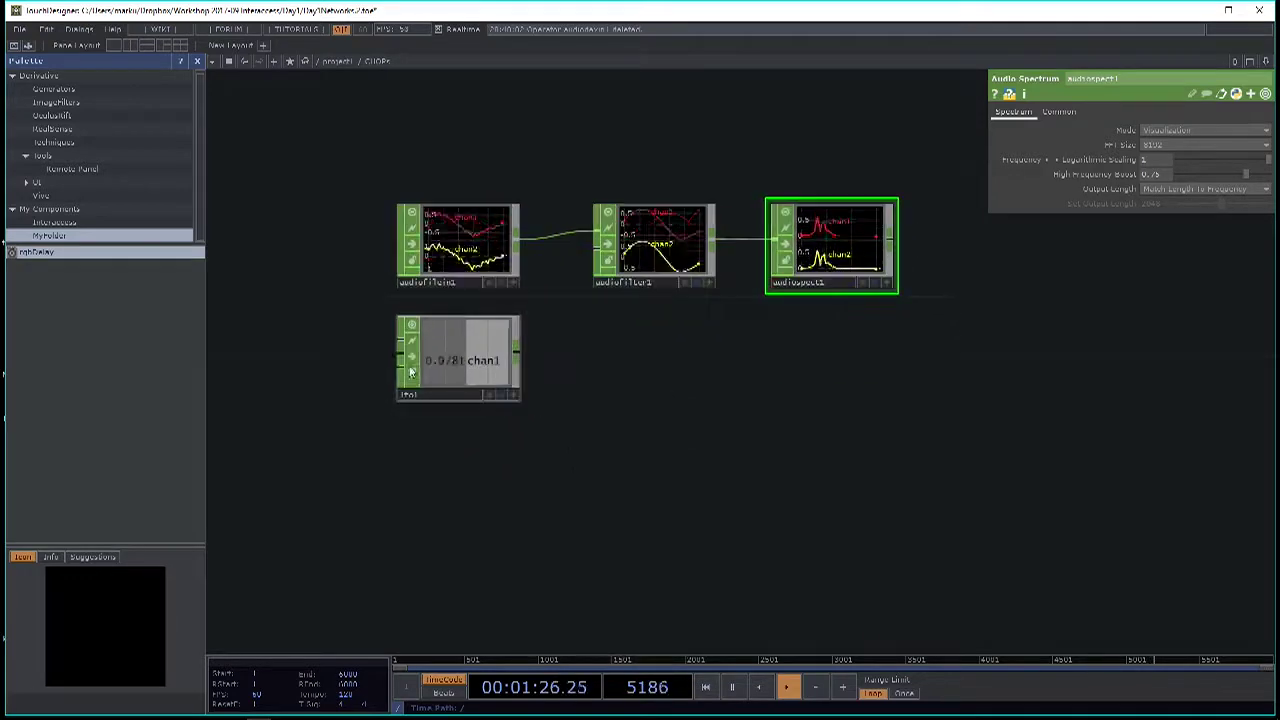
left_click_drag(529, 403, 534, 388)
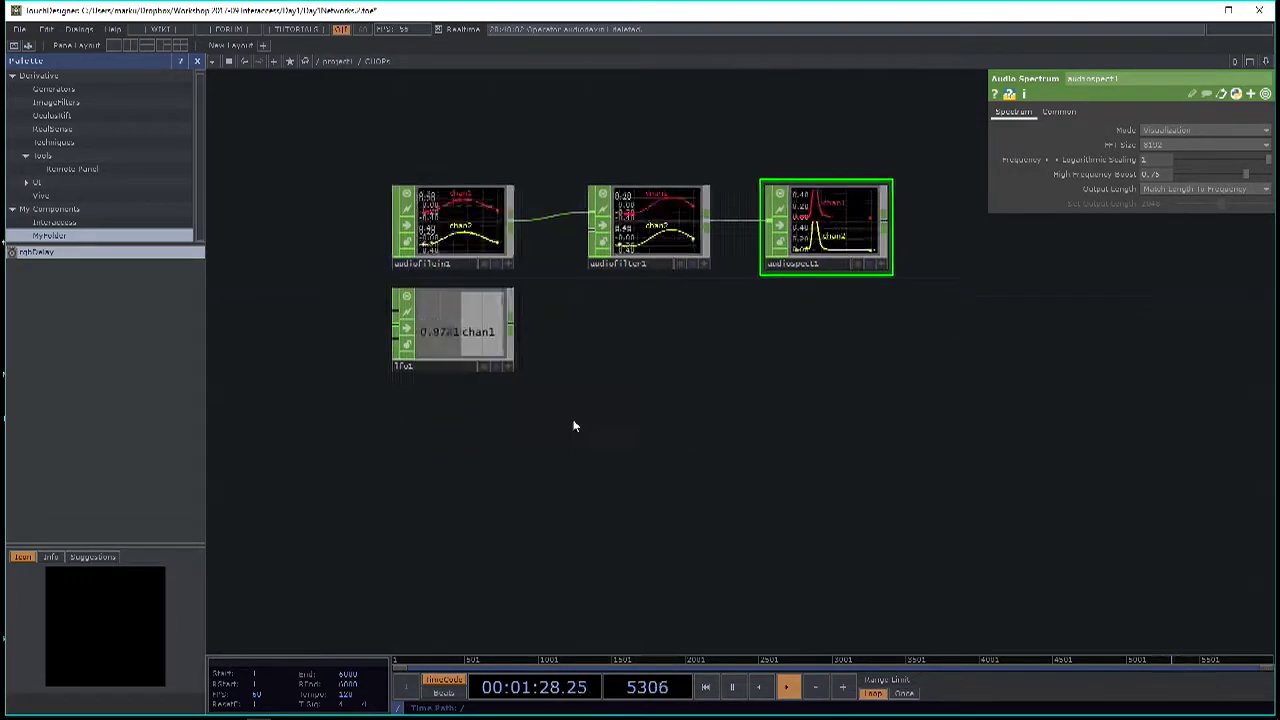
mouse_move(432, 332)
left_mouse_down()
mouse_move(432, 430)
mouse_move(438, 334)
left_mouse_up()
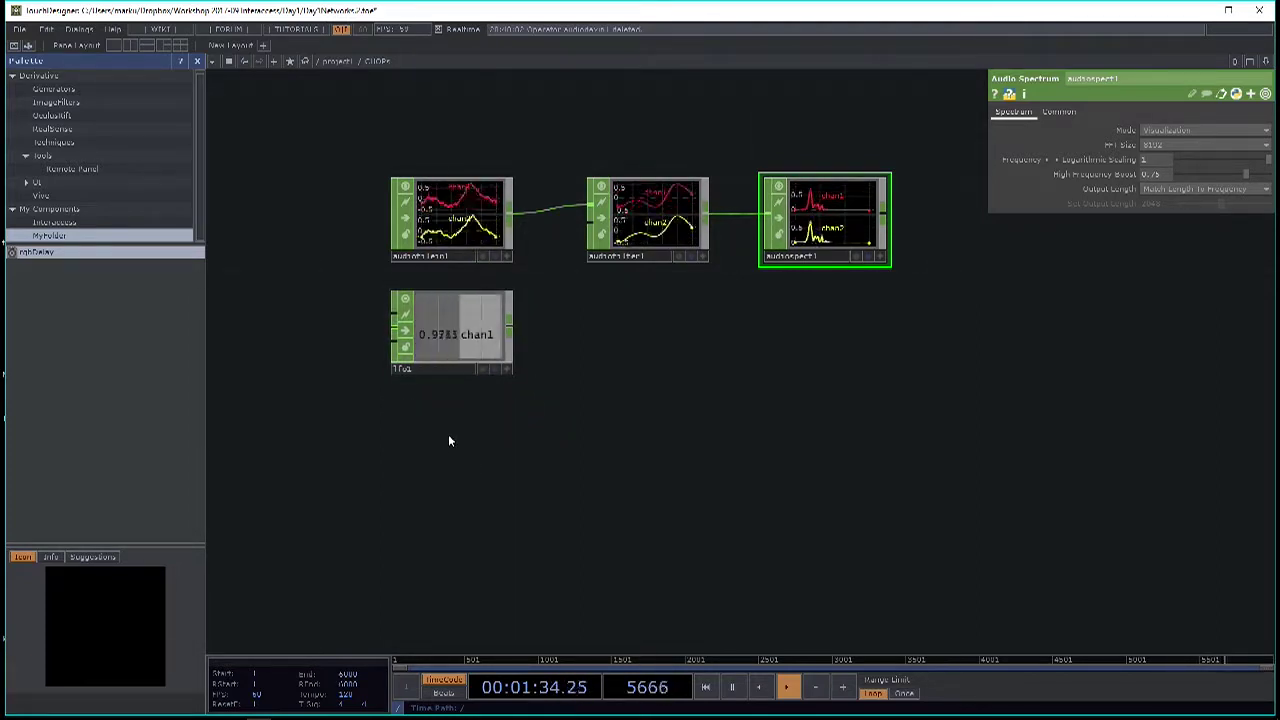
Add an Audio Oscillator CHOP, audioosc1, below lfo1.
key("Tab")
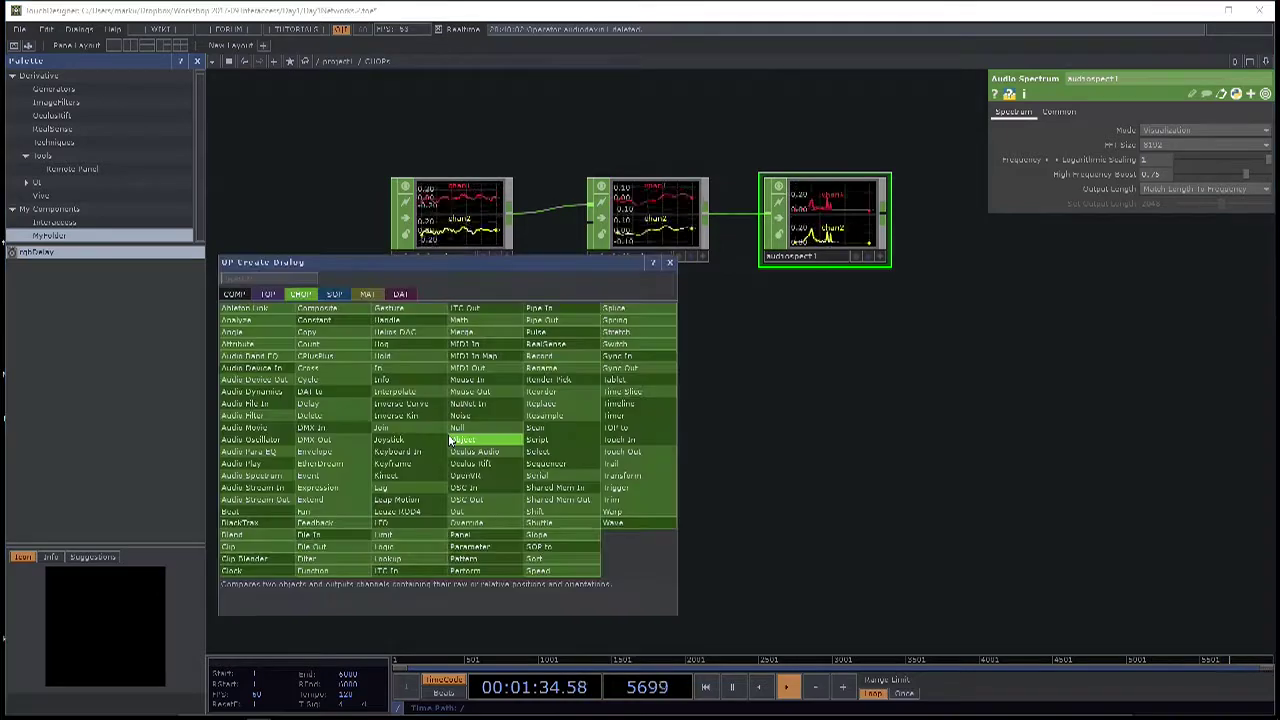
left_click(261, 440)
left_click(451, 449)
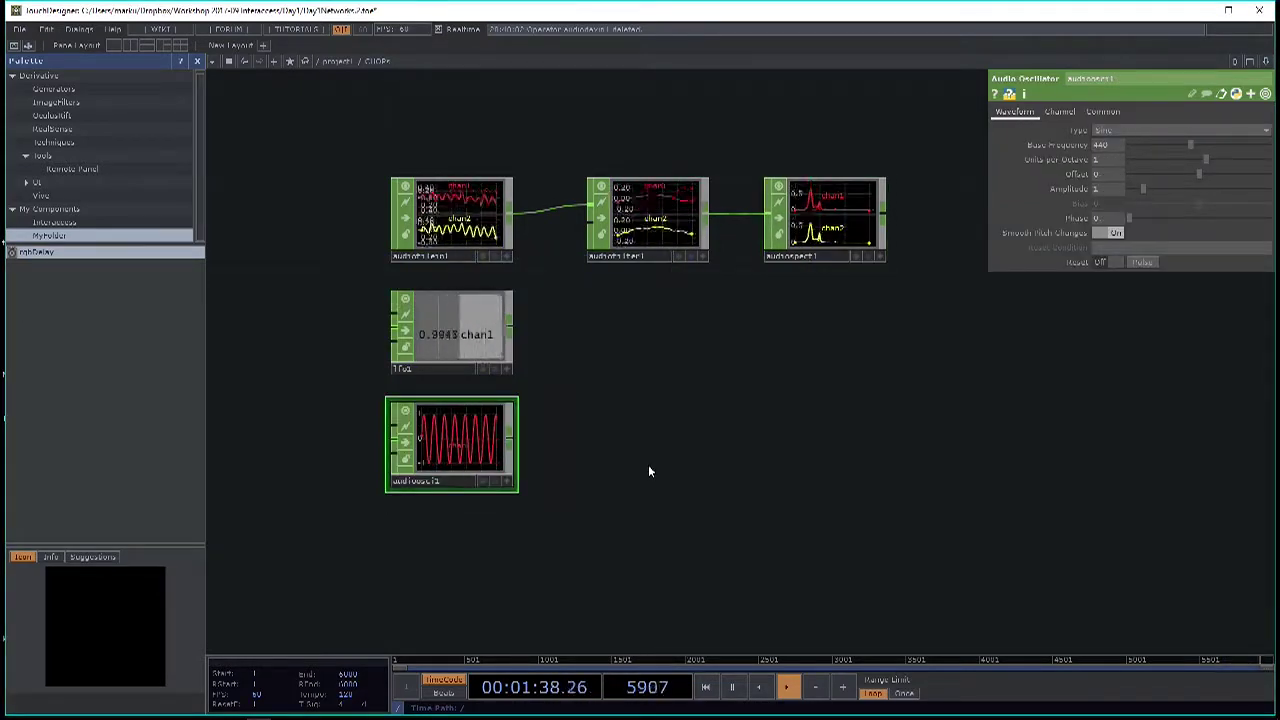
scroll(466, 570, "up", 5)
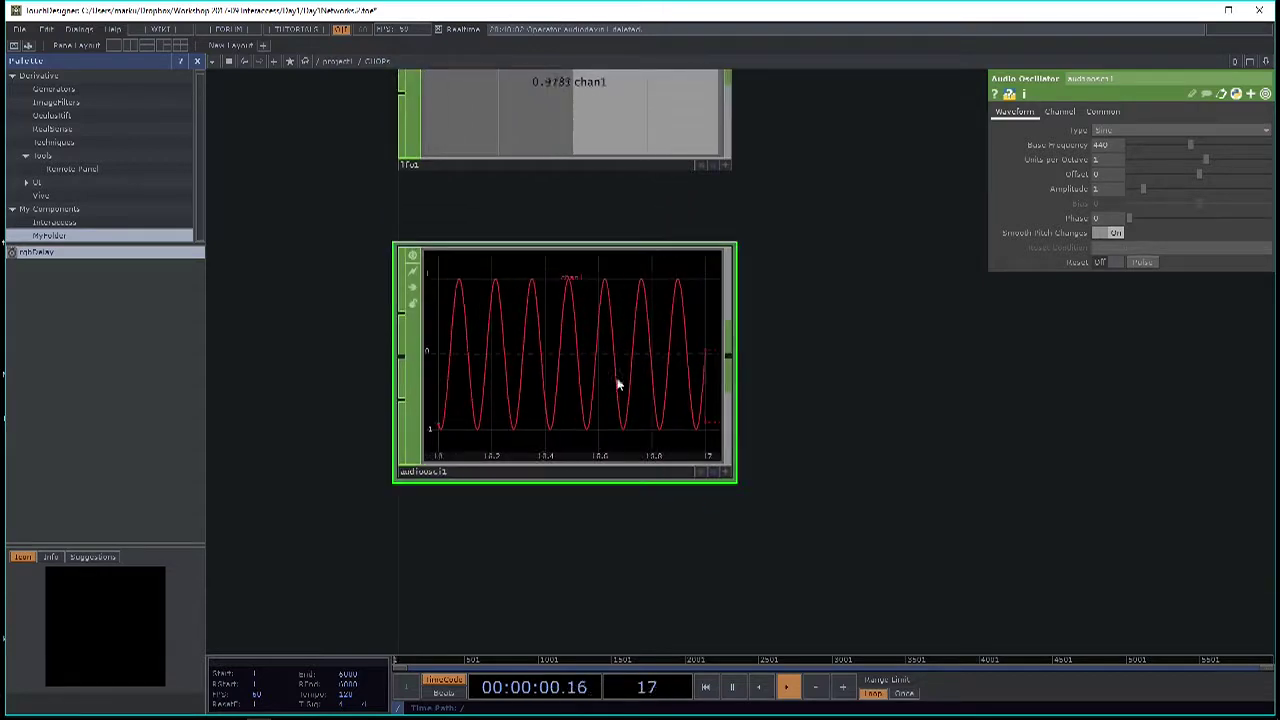
Set audioosc1's waveform Type to Square at 440 base frequency.
left_click(1102, 130)
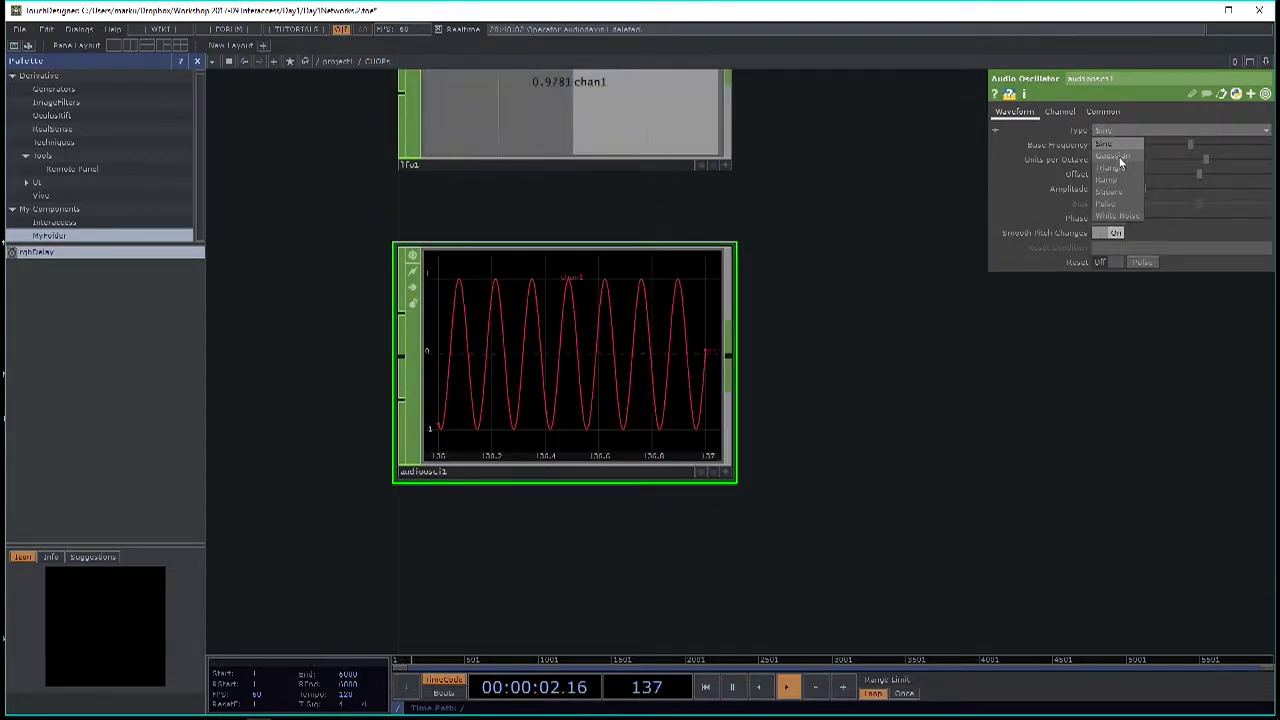
left_click(1121, 166)
left_click(1135, 132)
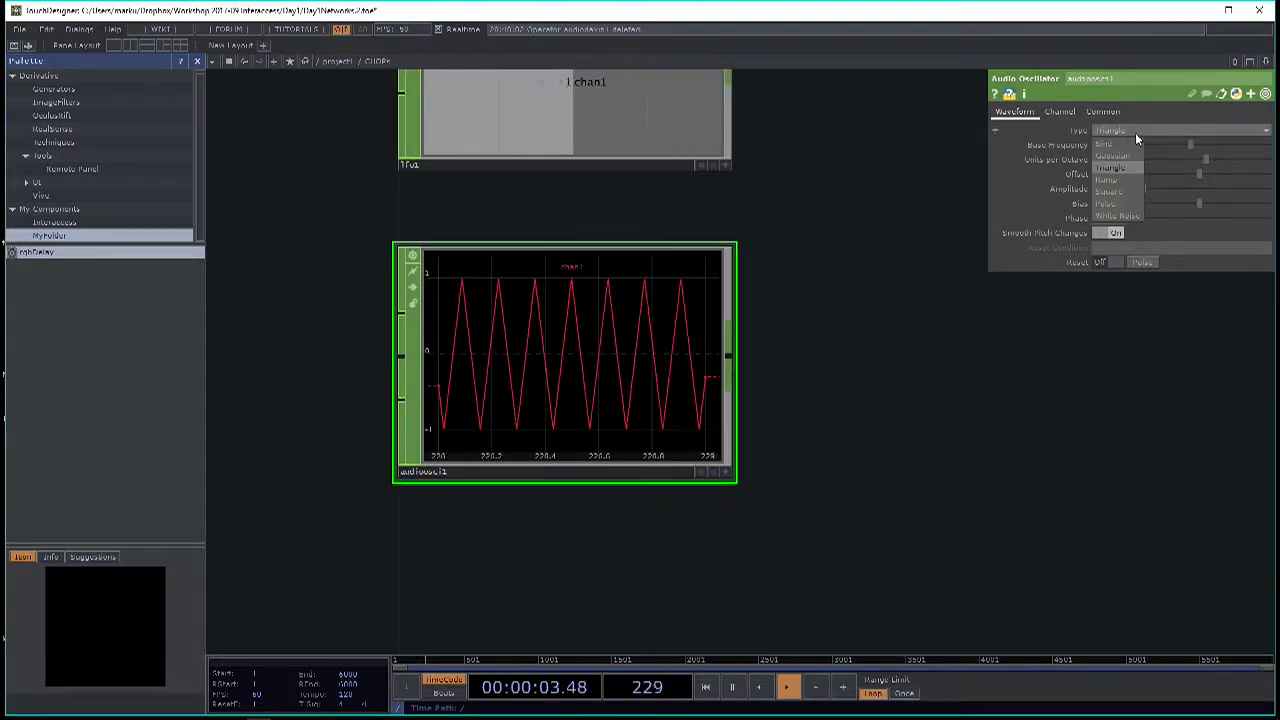
left_click(1130, 191)
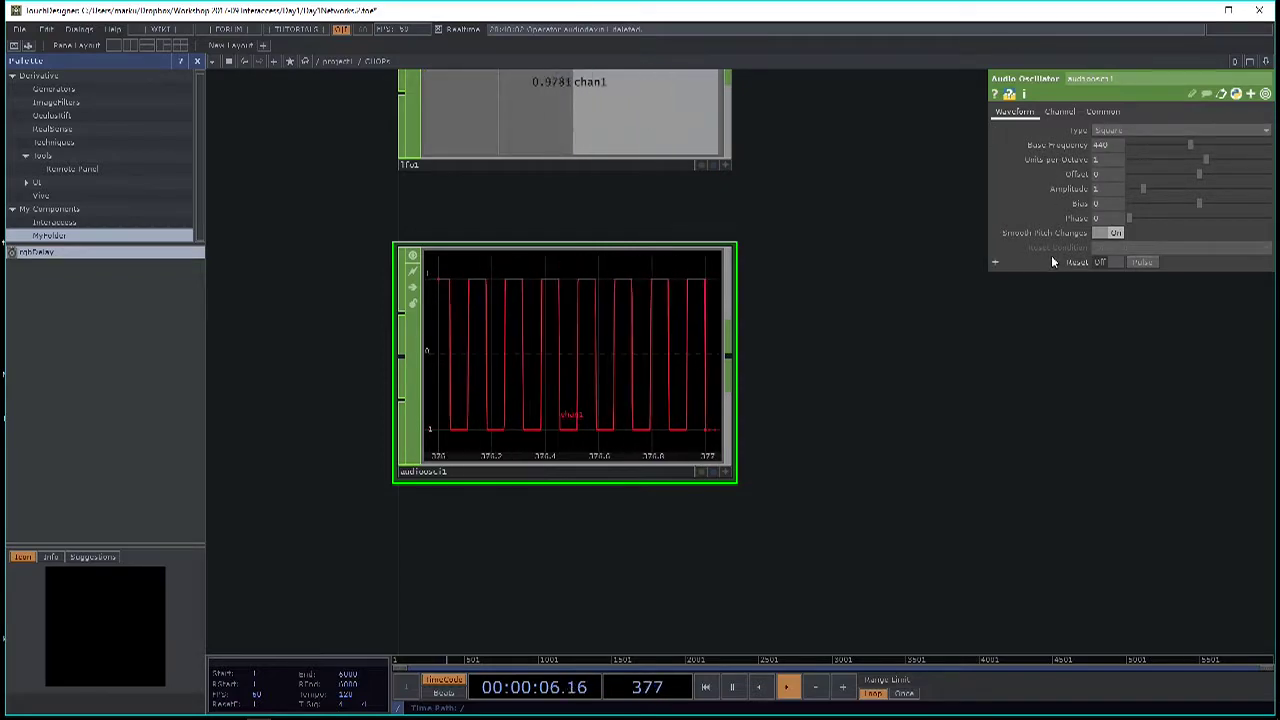
scroll(763, 409, "down", 3)
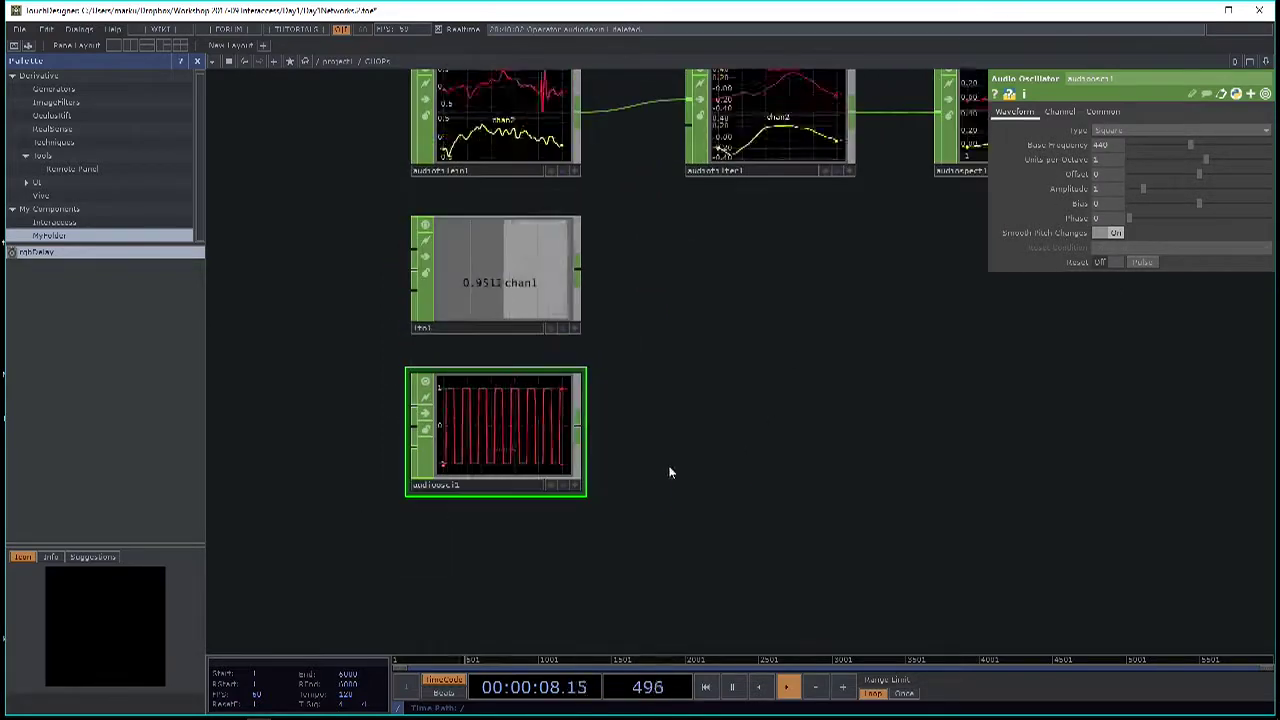
scroll(599, 440, "down", 3)
scroll(543, 449, "up", 3)
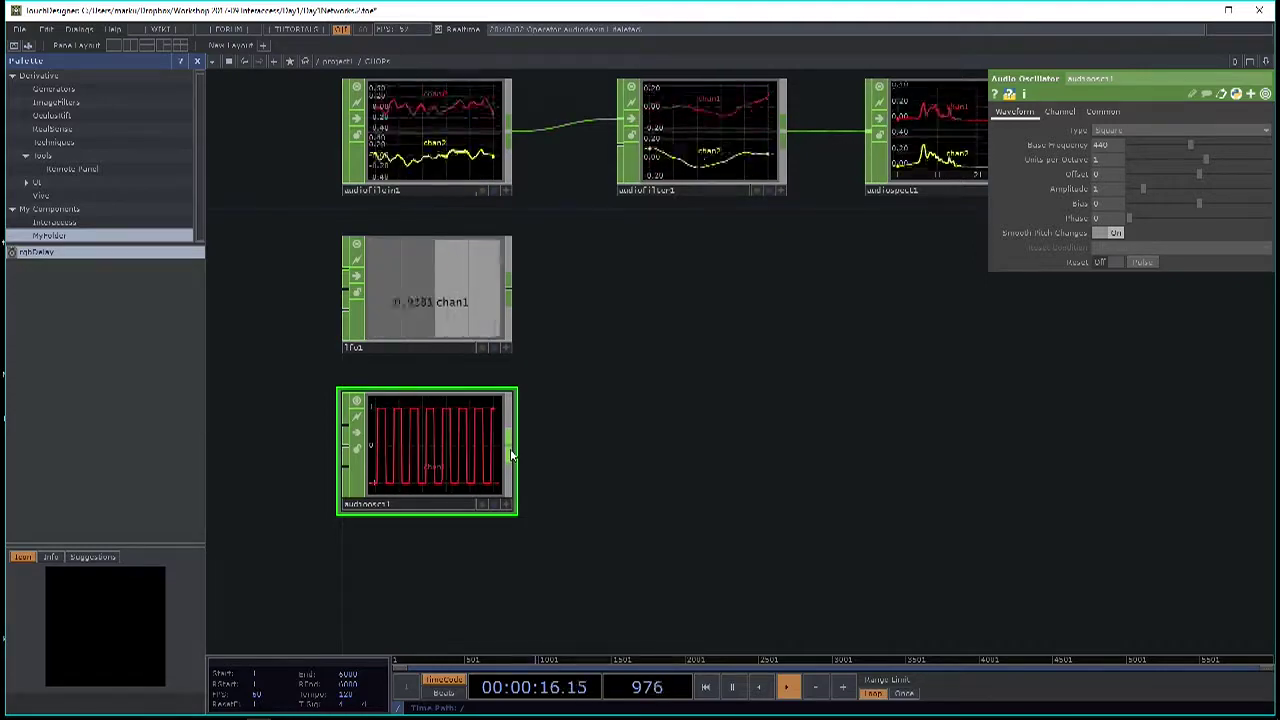
Dismiss the operator dialog and lower the system volume.
key("Tab")
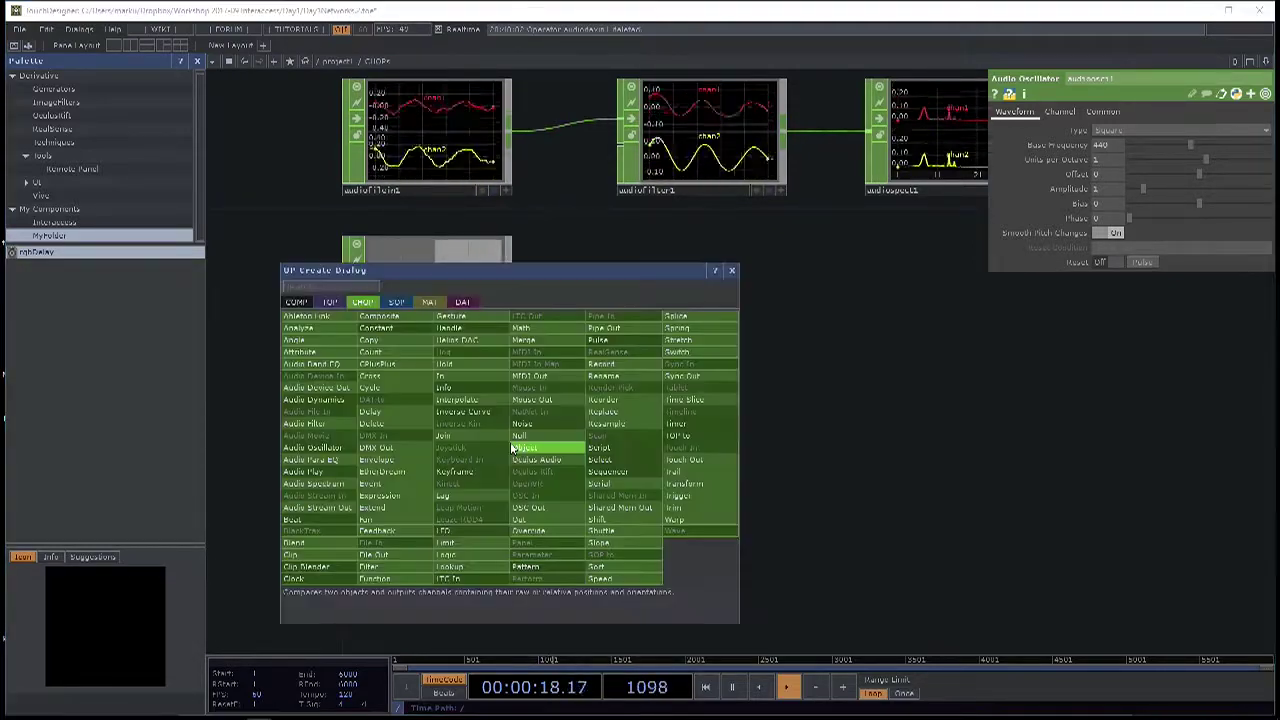
key("Escape")
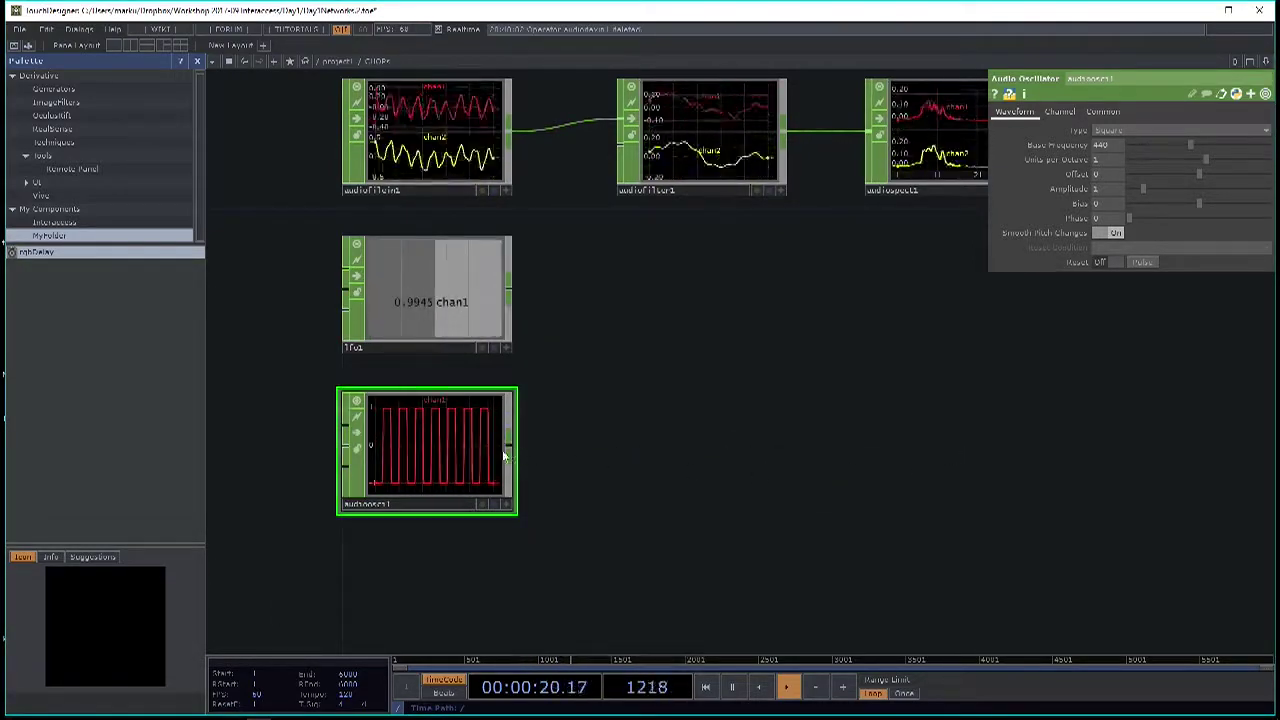
key("XF86AudioRaiseVolume")
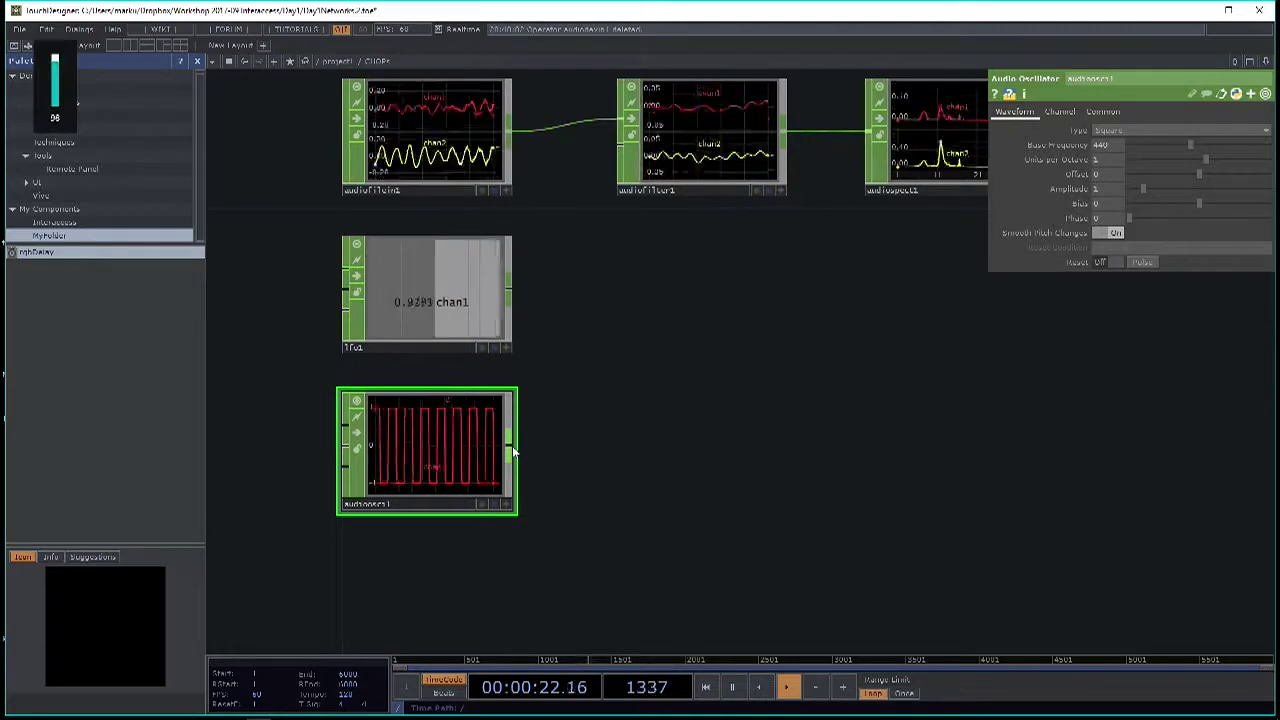
key("XF86AudioLowerVolume")
key("XF86AudioLowerVolume")
key("XF86AudioLowerVolume")
key("XF86AudioLowerVolume")
key("XF86AudioLowerVolume")
key("XF86AudioLowerVolume")
key("XF86AudioLowerVolume")
key("XF86AudioLowerVolume")
key("XF86AudioLowerVolume")
key("XF86AudioLowerVolume")
key("XF86AudioLowerVolume")
key("XF86AudioLowerVolume")
key("XF86AudioLowerVolume")
key("XF86AudioLowerVolume")
key("XF86AudioLowerVolume")
key("XF86AudioLowerVolume")
key("XF86AudioLowerVolume")
key("XF86AudioLowerVolume")
key("XF86AudioLowerVolume")
key("XF86AudioLowerVolume")
key("XF86AudioLowerVolume")
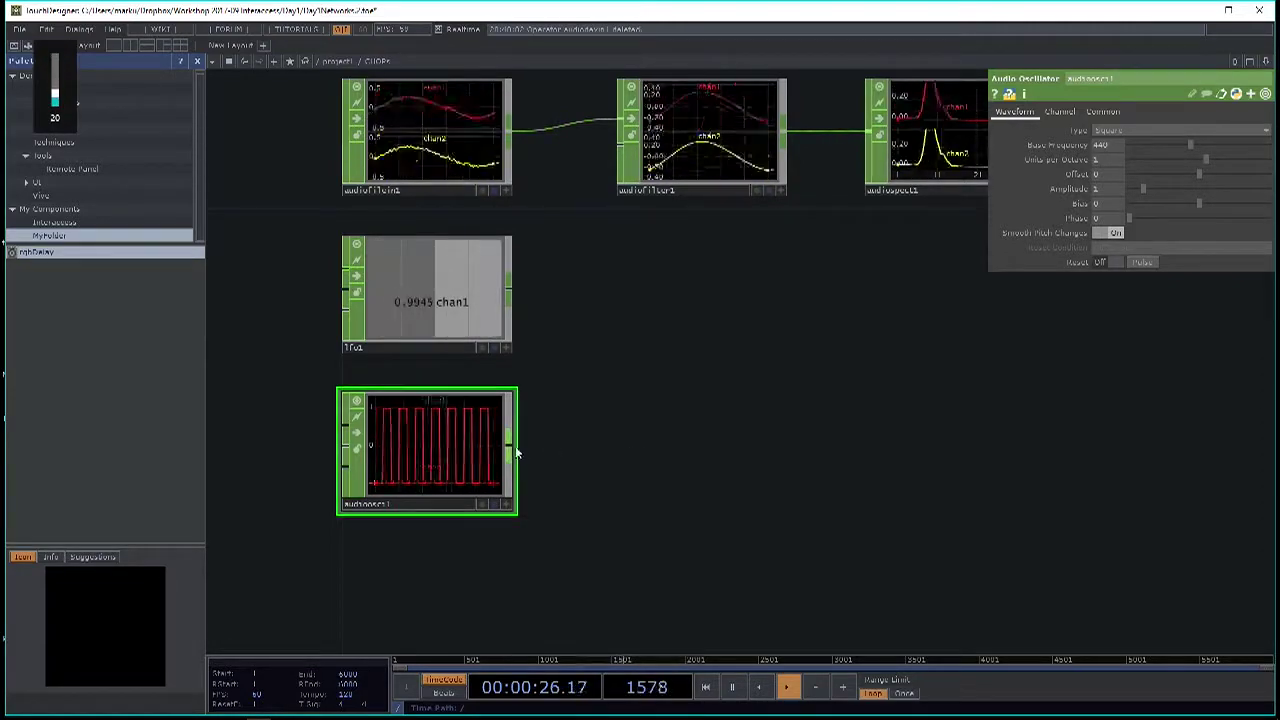
Add an Audio Device Out CHOP, audiodevout1, fed by audioosc1.
right_click(510, 450)
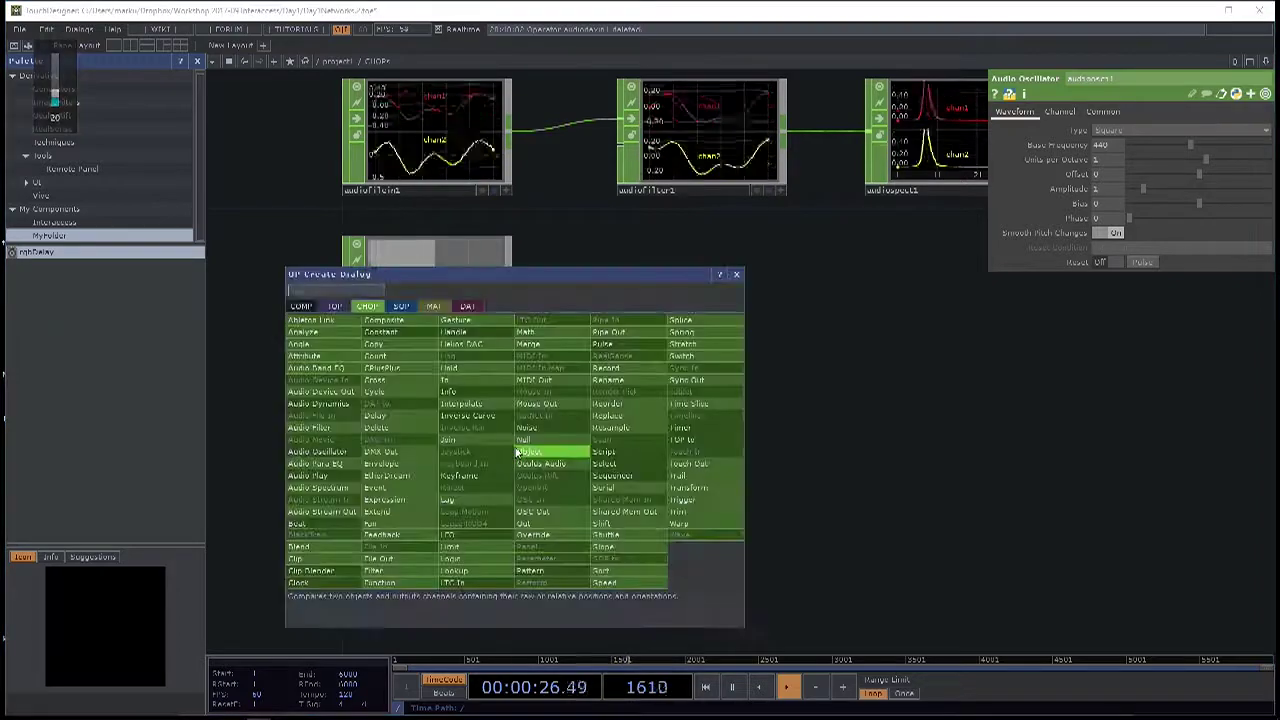
left_click(347, 392)
left_click(706, 445)
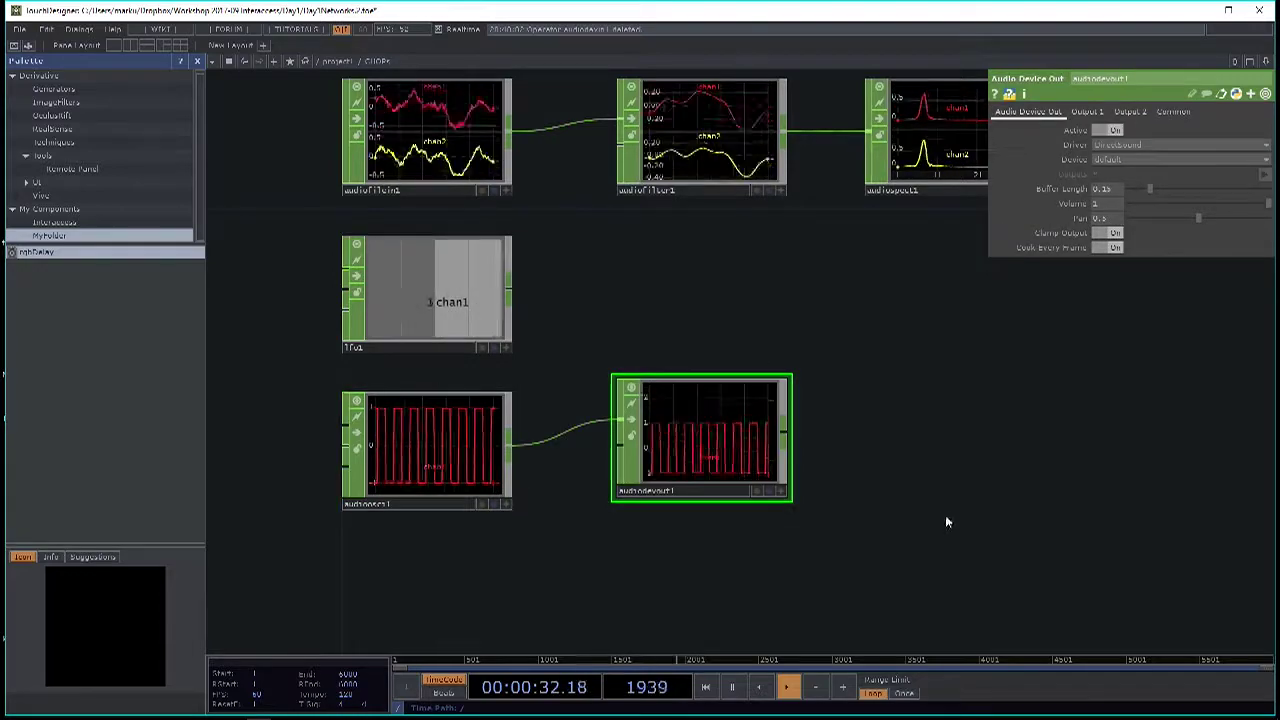
left_click_drag(723, 420, 734, 434)
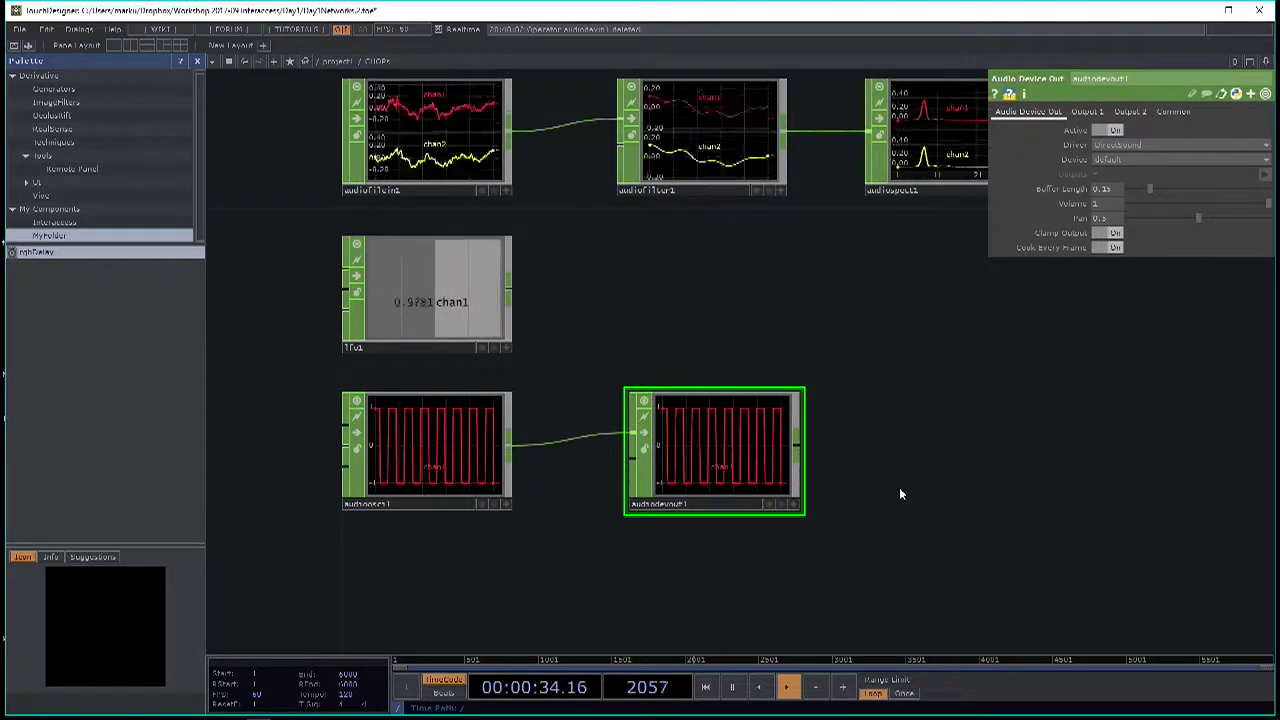
key("XF86AudioLowerVolume")
key("XF86AudioLowerVolume")
key("XF86AudioLowerVolume")
key("XF86AudioLowerVolume")
key("XF86AudioLowerVolume")
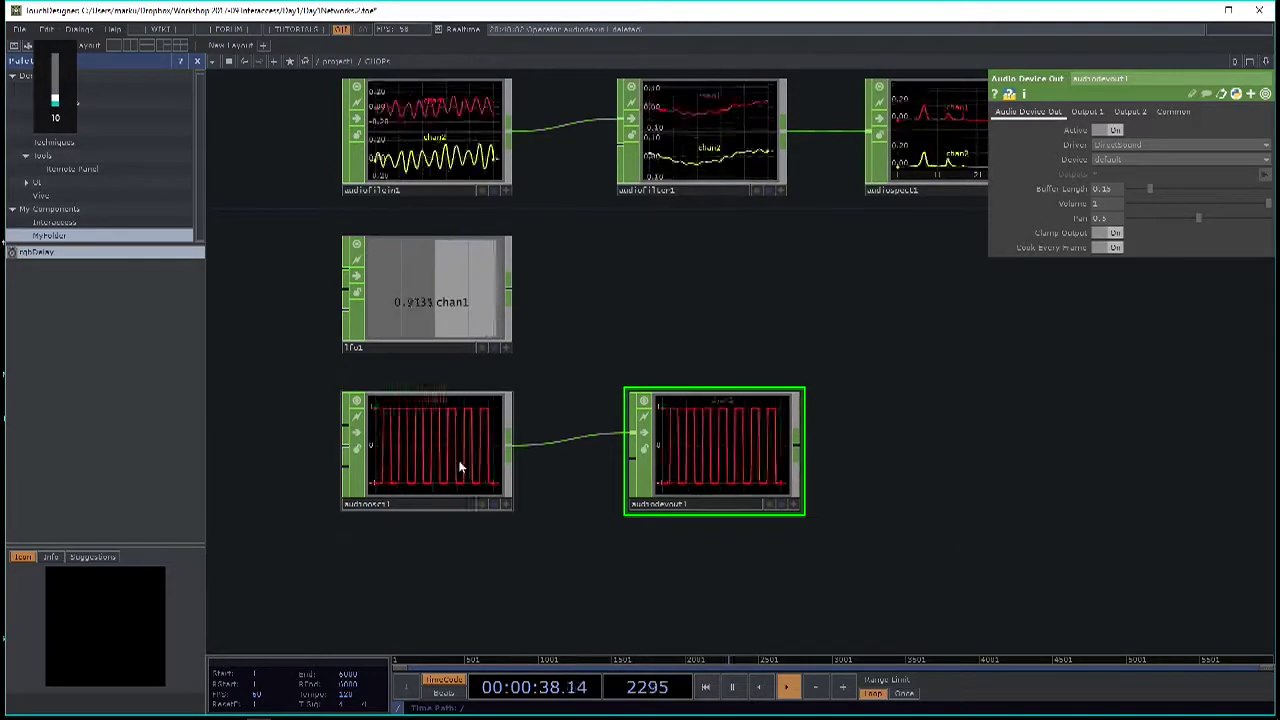
Lower audioosc1's base frequency to 201 and move audiodevout1 up and right.
left_click(457, 460)
left_click_drag(1191, 144, 1135, 147)
left_click_drag(1226, 157, 1143, 174)
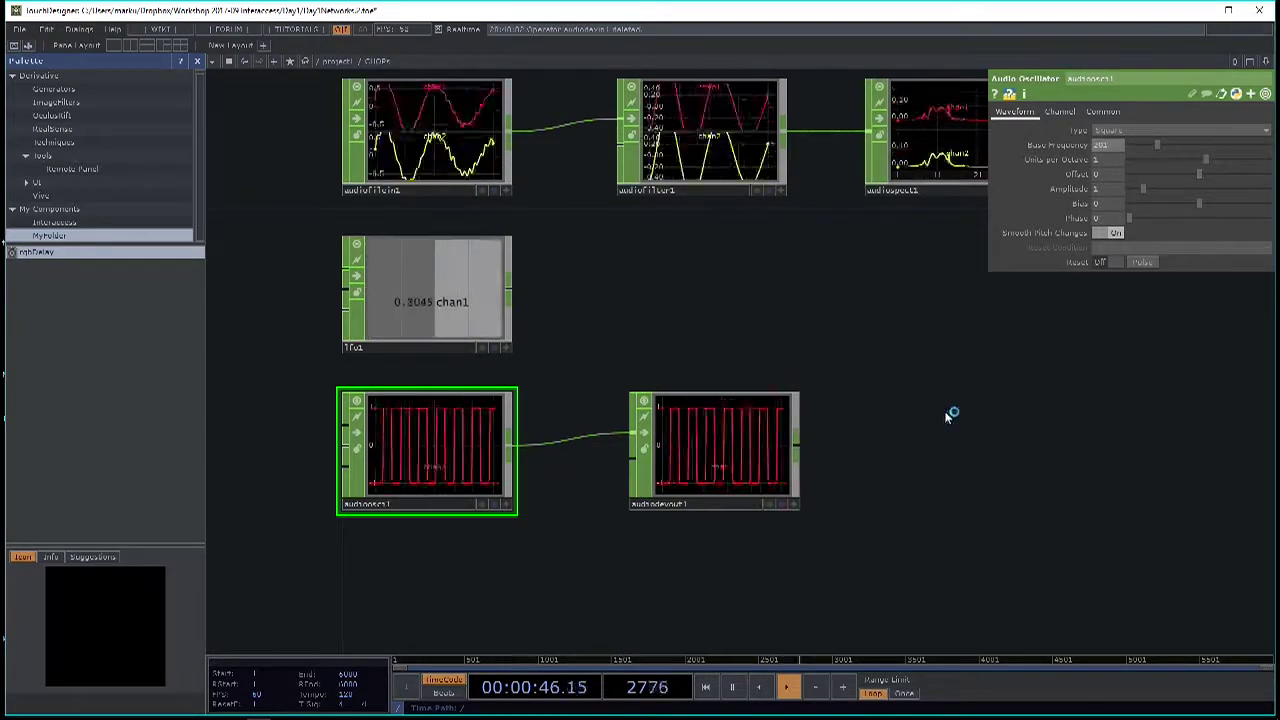
left_click_drag(700, 440, 937, 354)
middle_click_drag(660, 302, 640, 432)
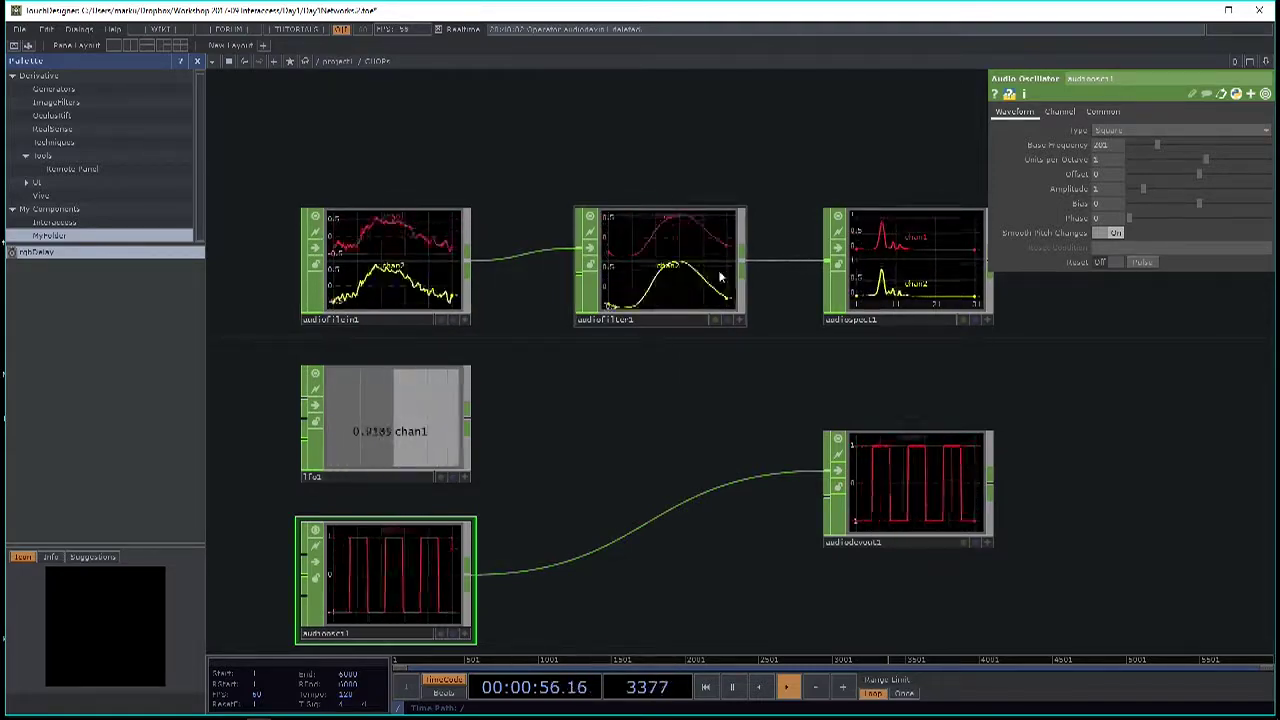
Wire audiofilter1's output into audiodevout1 and raise the system volume to 100.
left_click_drag(745, 265, 816, 469)
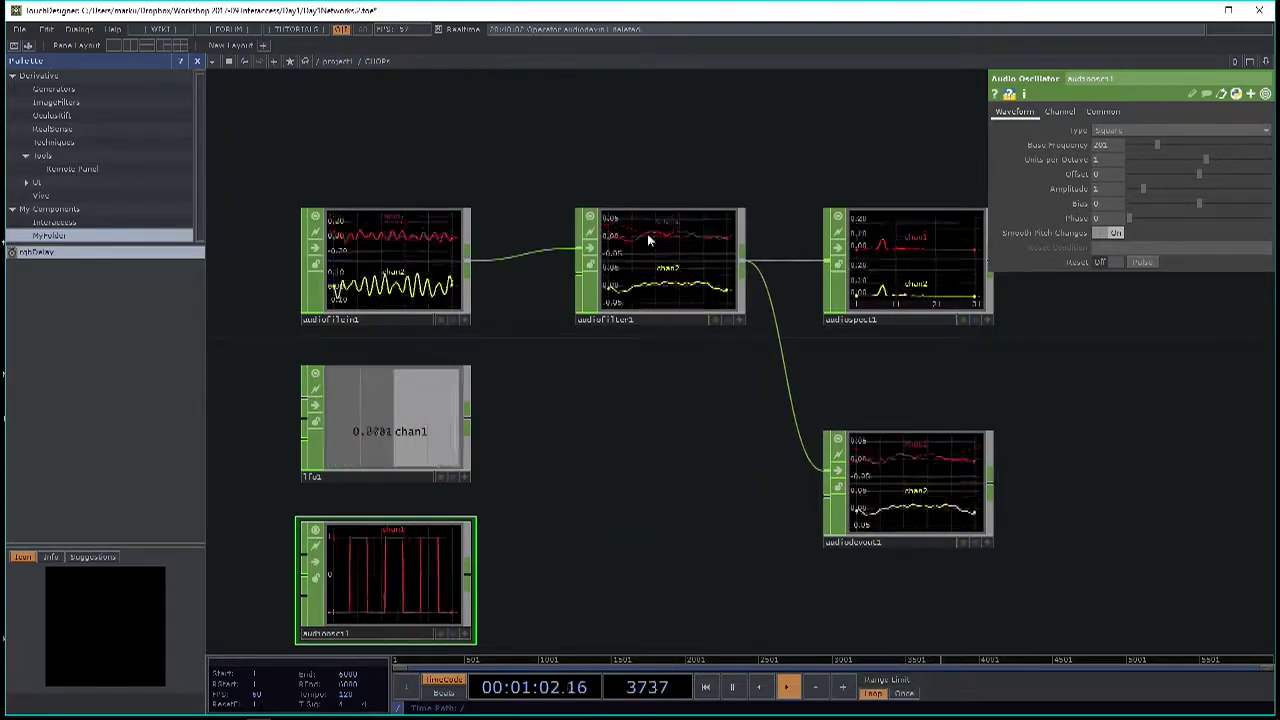
key("XF86AudioRaiseVolume")
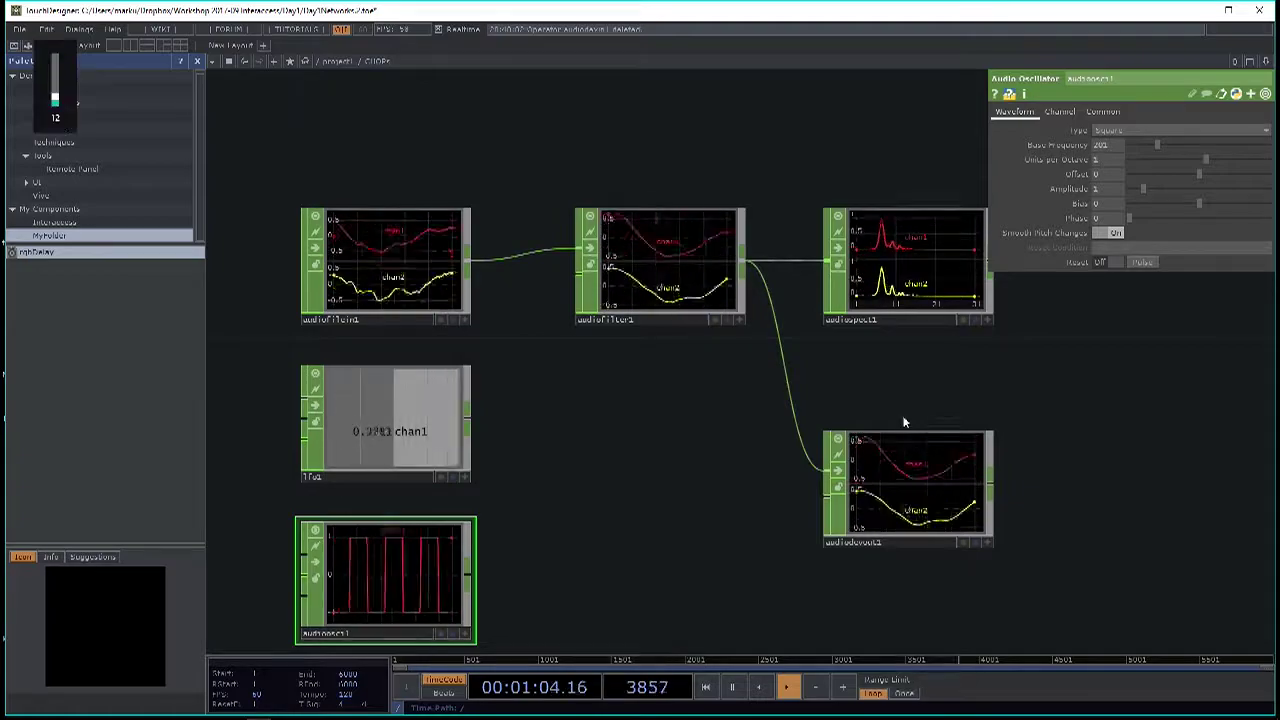
key("XF86AudioRaiseVolume")
key("XF86AudioRaiseVolume")
key("XF86AudioRaiseVolume")
key("XF86AudioRaiseVolume")
key("XF86AudioRaiseVolume")
Set audiofilter1's filter cutoff to about 2.55.
left_click(663, 277)
left_click_drag(1202, 160, 1219, 187)
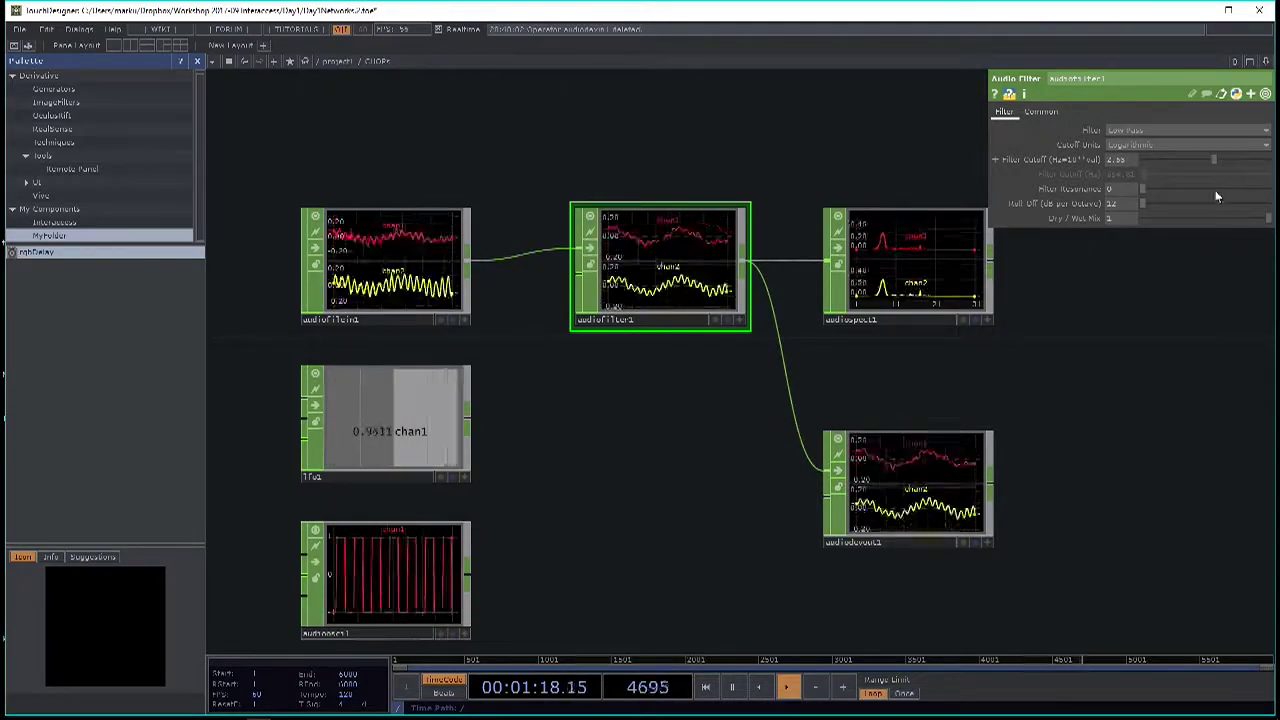
left_click_drag(988, 405, 980, 391)
scroll(940, 415, "down", 1)
Move audiodevout1 up and toggle its Active output on, then back off.
left_click(894, 443)
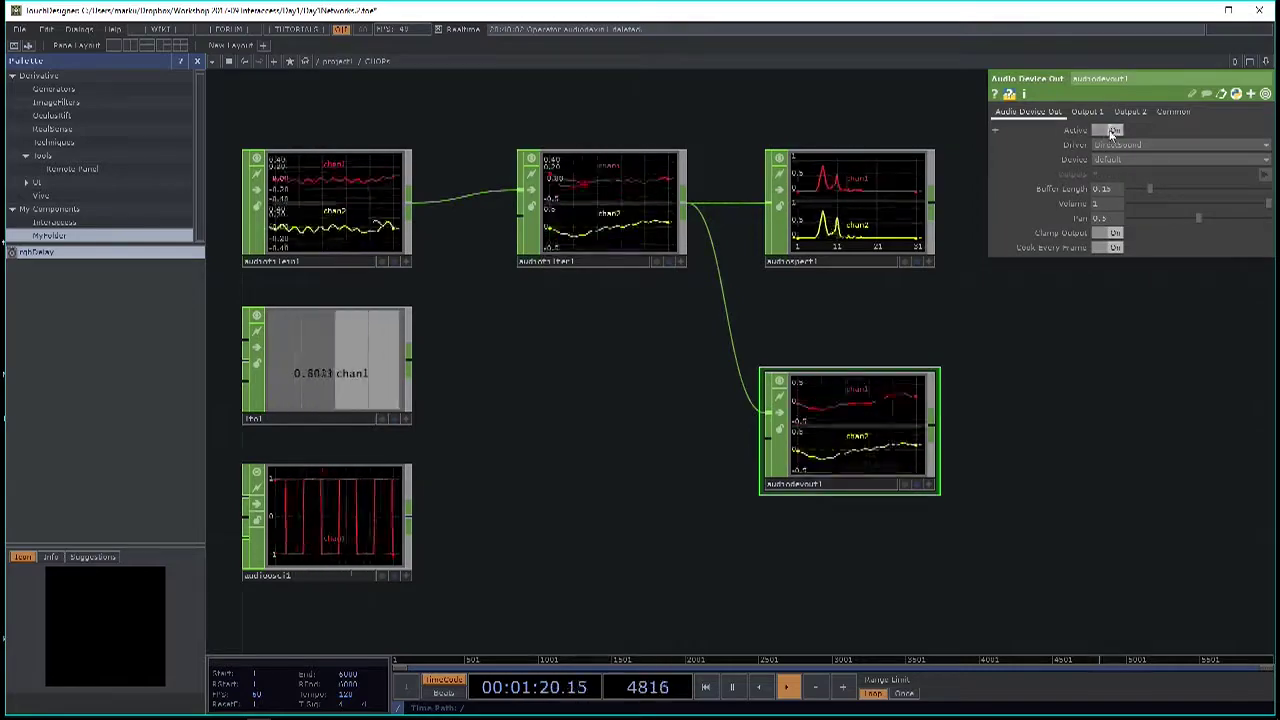
left_click_drag(923, 474, 922, 418)
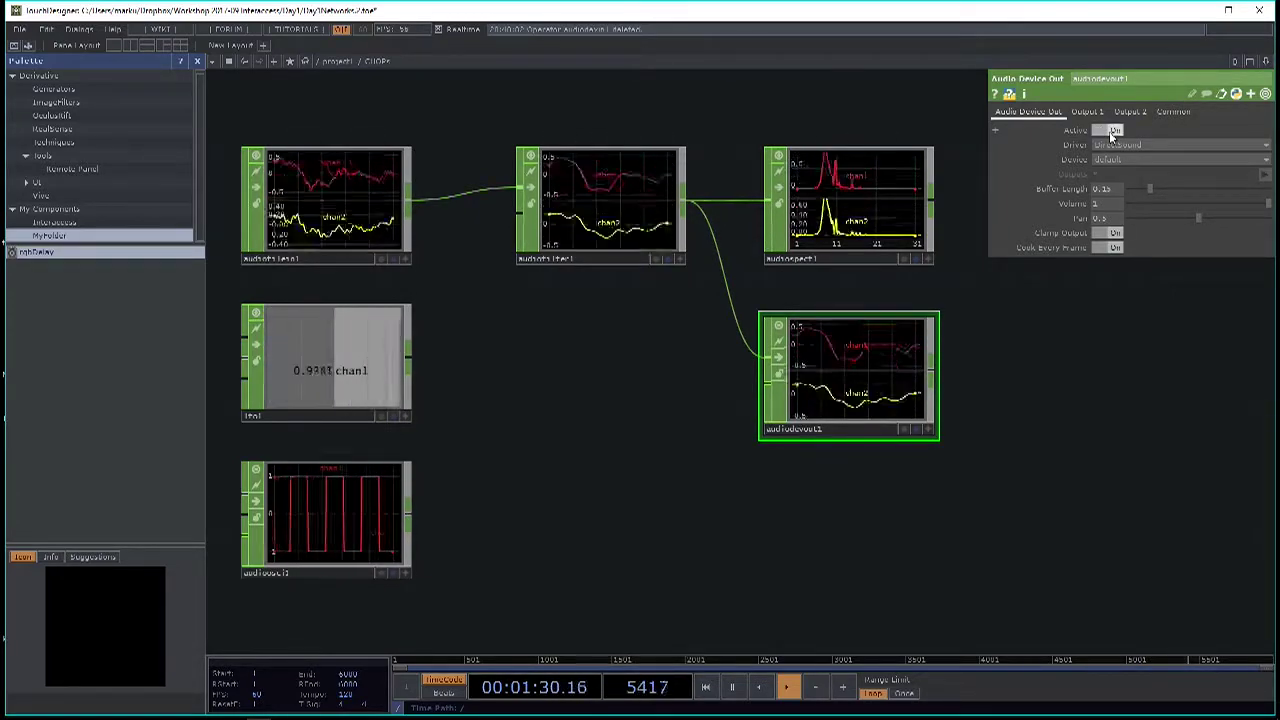
left_click(1109, 131)
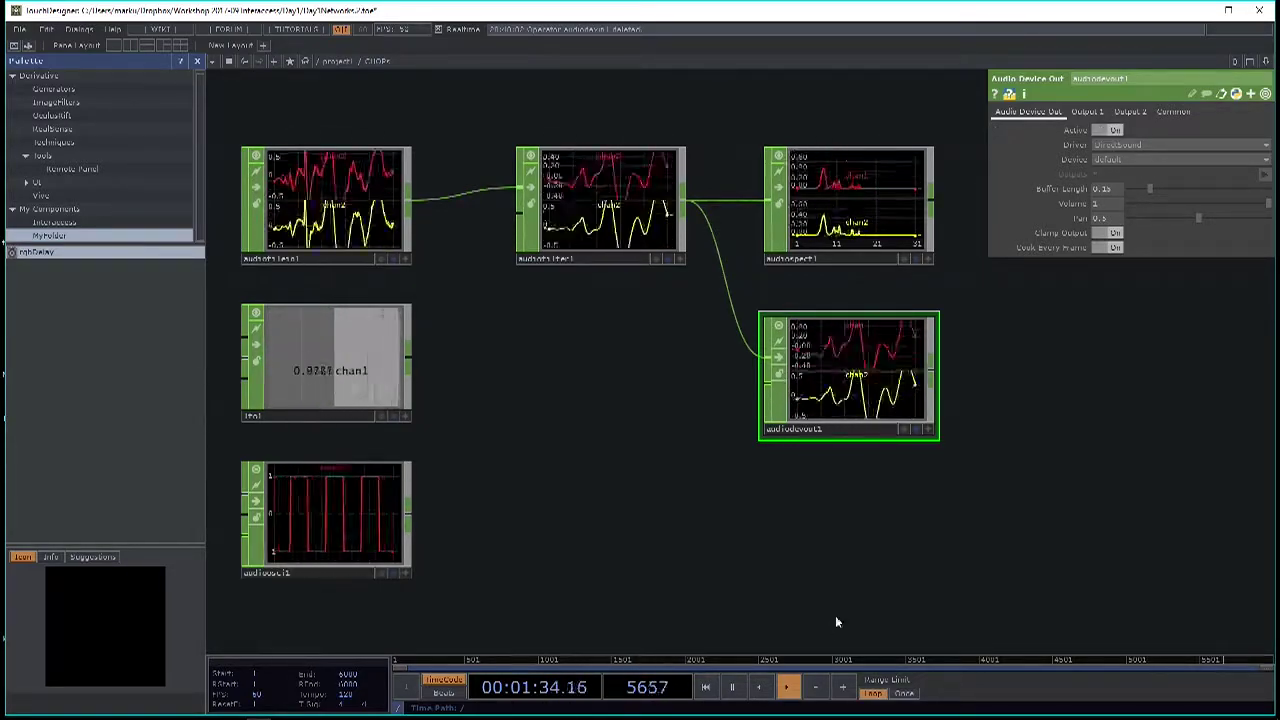
left_click(1115, 131)
scroll(808, 290, "down", 5)
scroll(628, 499, "up", 6)
left_click_drag(628, 499, 630, 444)
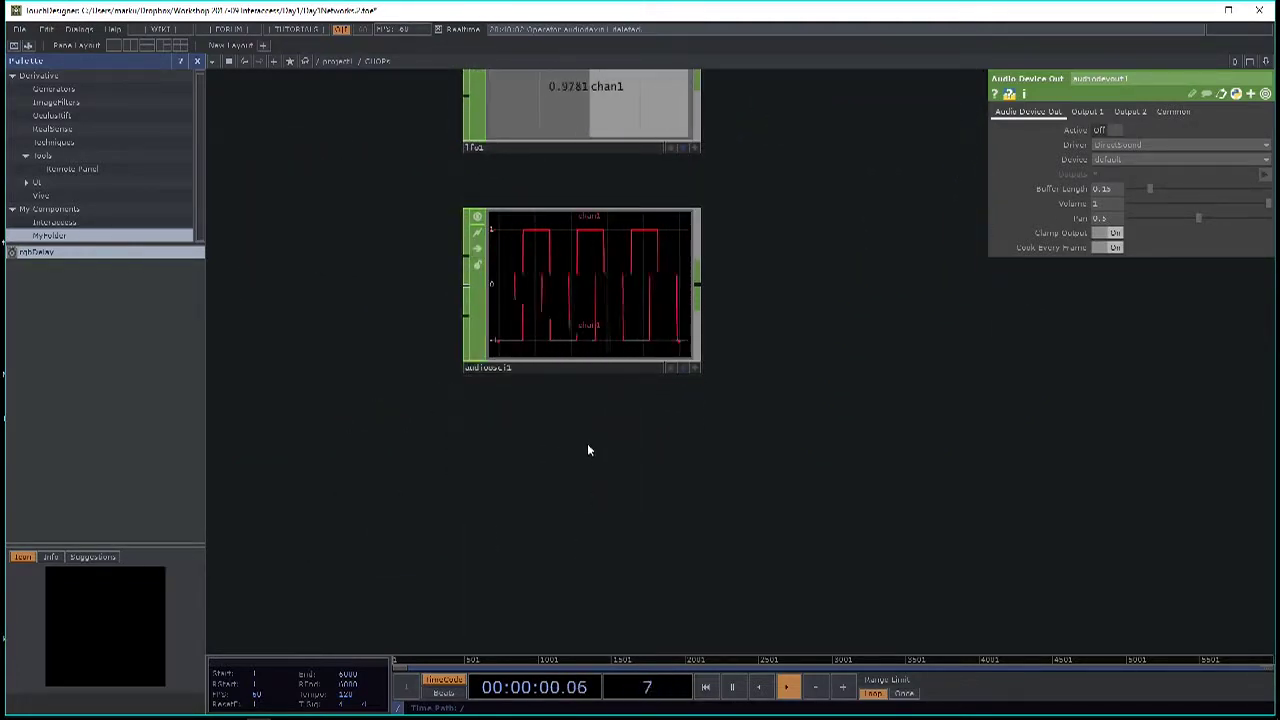
Place a Pattern CHOP, pattern1, below the audio oscillator.
scroll(528, 566, "down", 5)
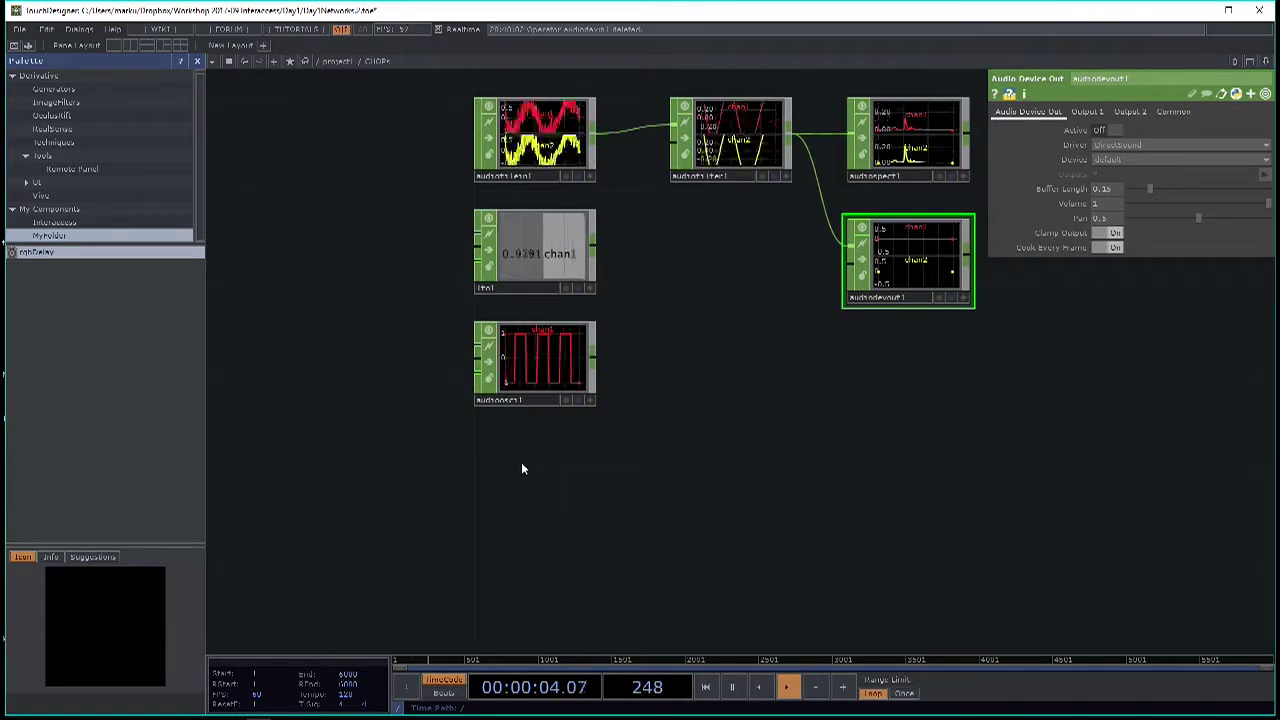
key("Tab")
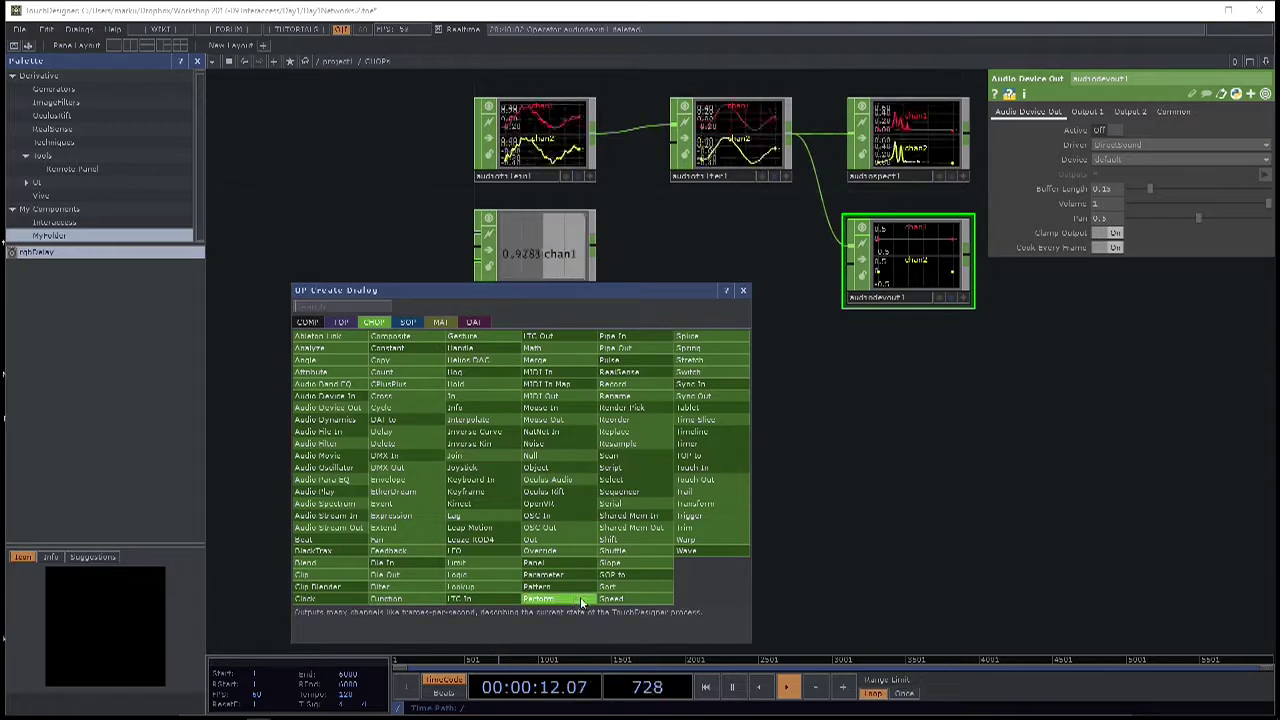
type("pattern")
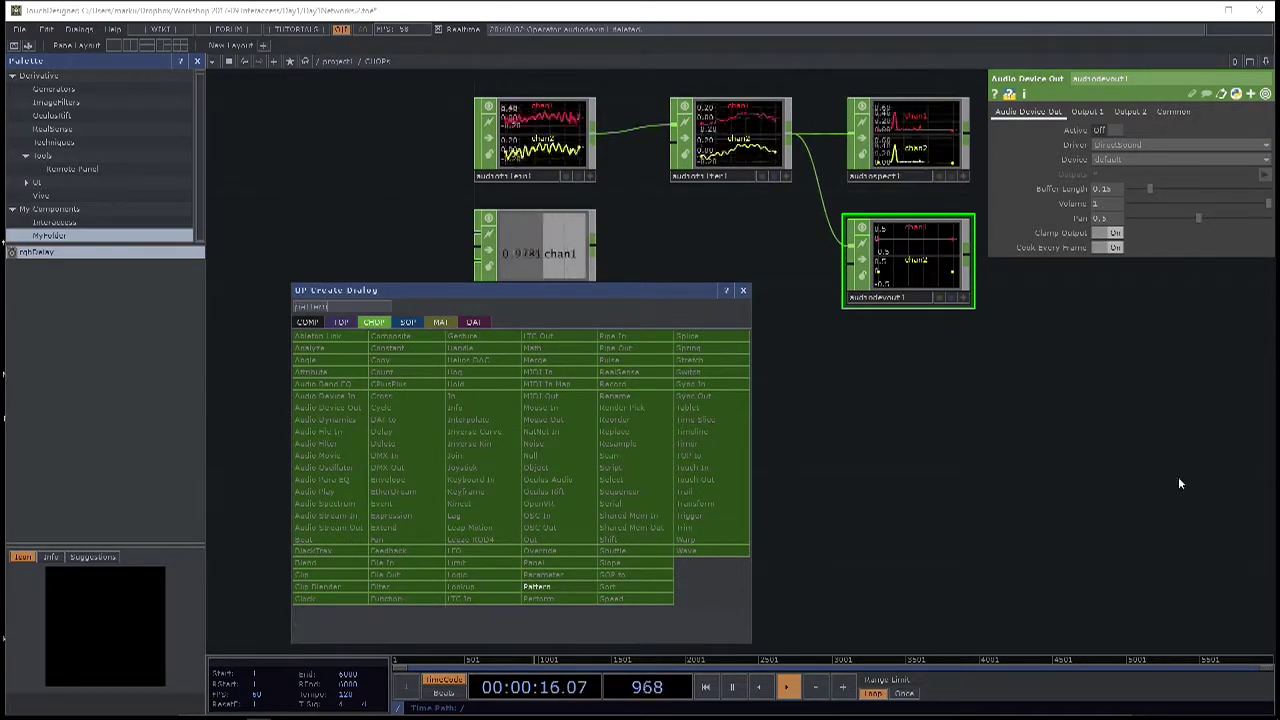
key("Return")
key("Tab")
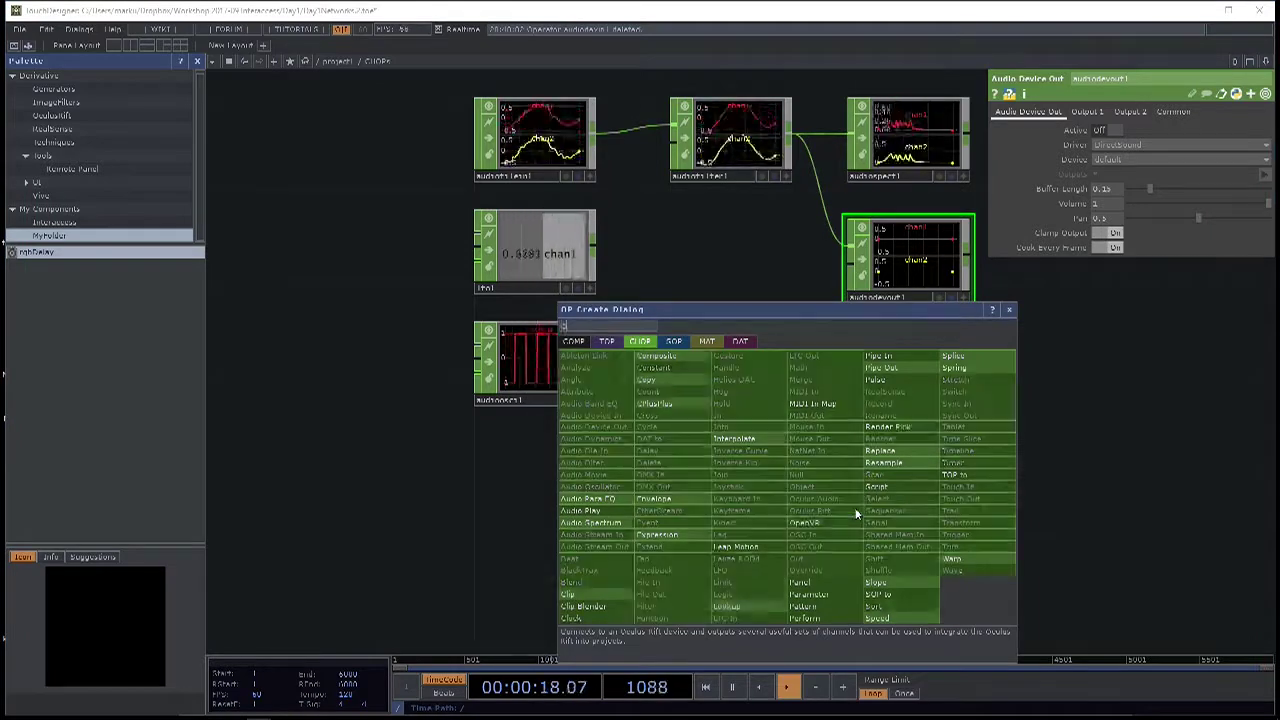
type("pattern")
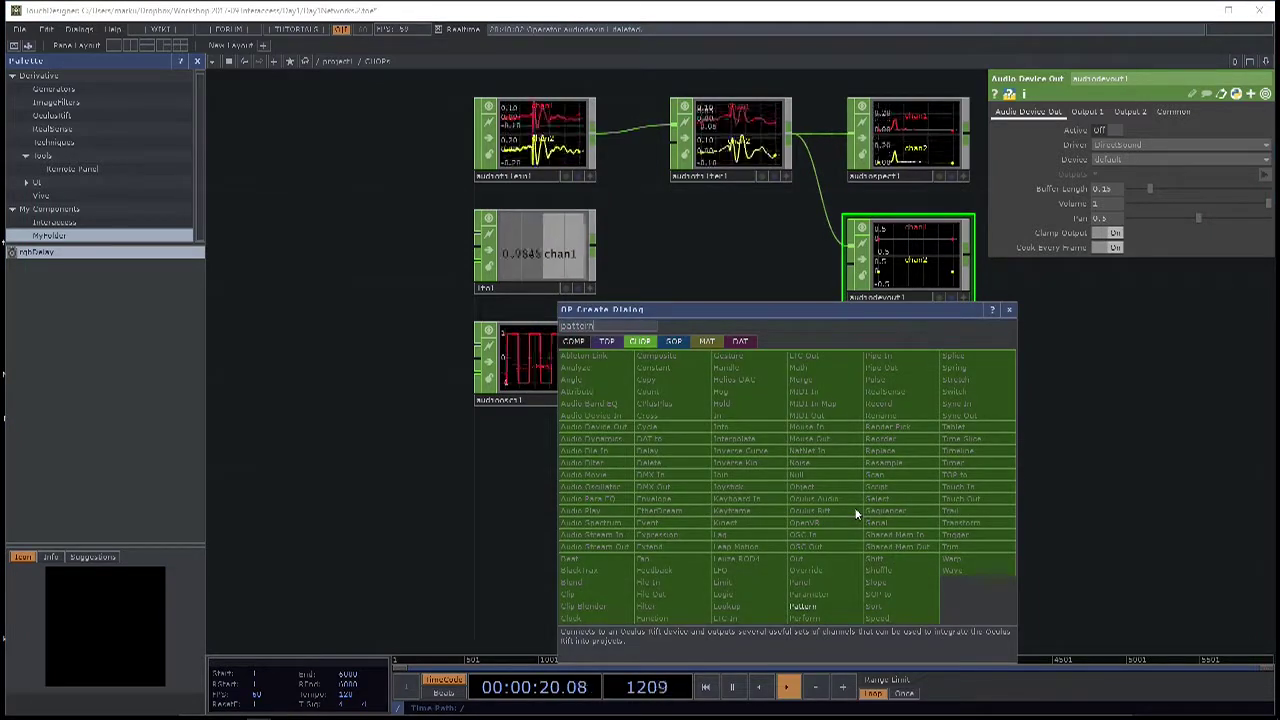
left_click(829, 603)
left_click(535, 483)
scroll(477, 545, "up", 1)
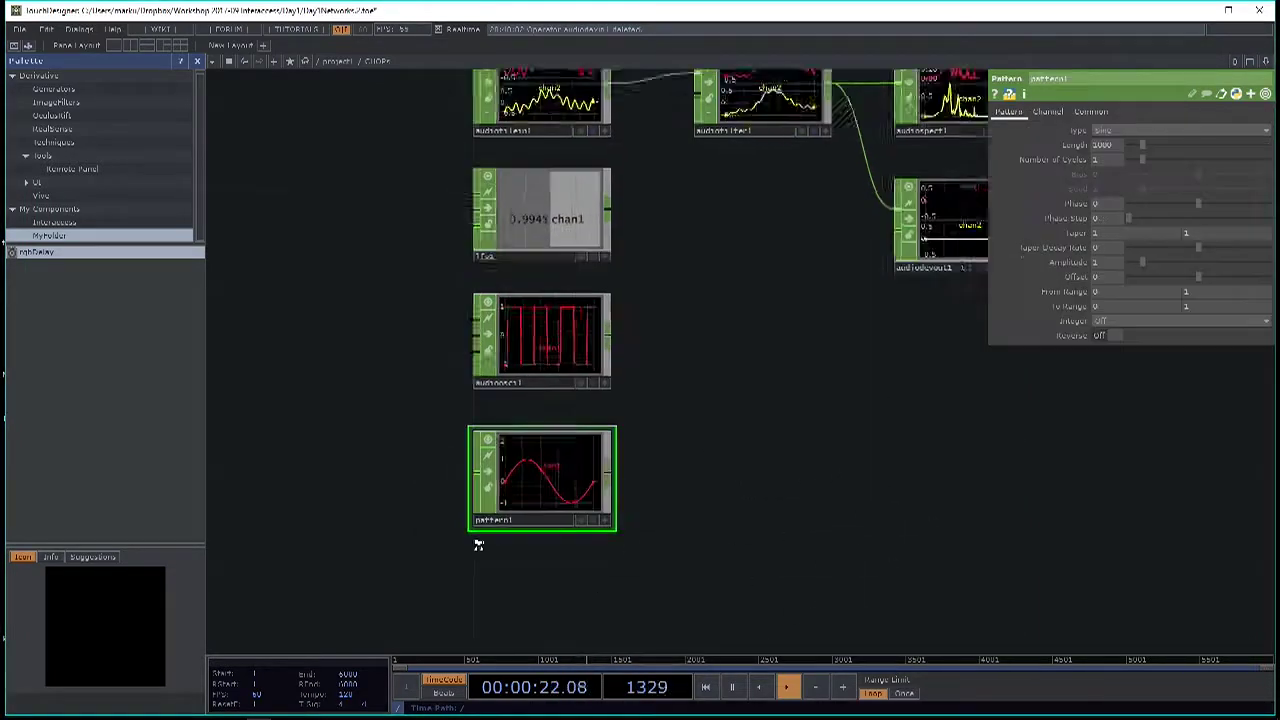
scroll(477, 545, "up", 1)
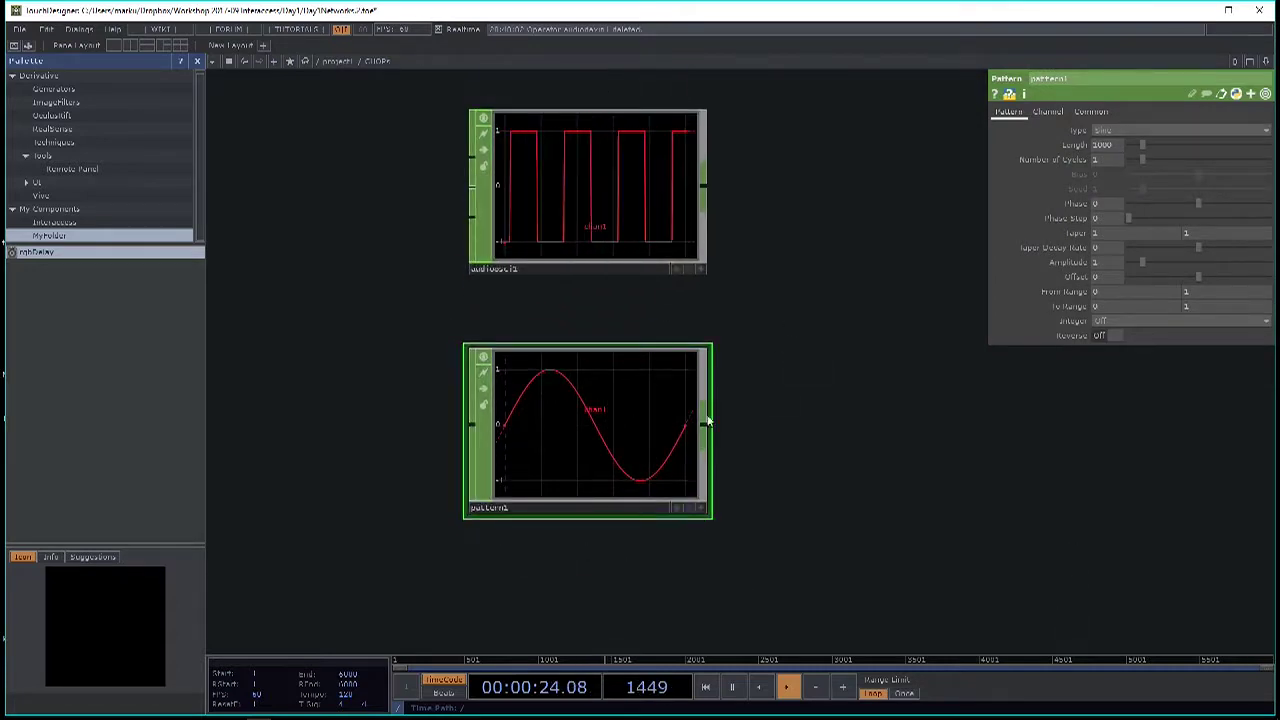
left_click_drag(787, 436, 791, 441)
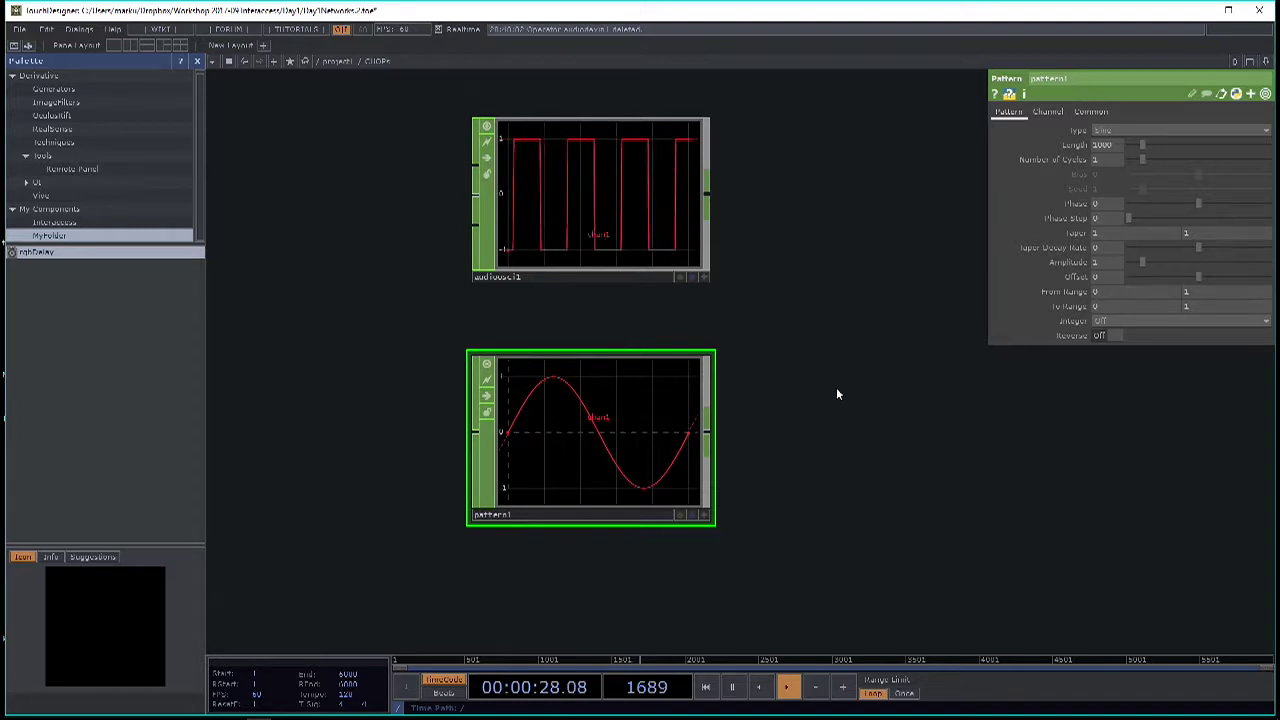
scroll(800, 425, "down", 2)
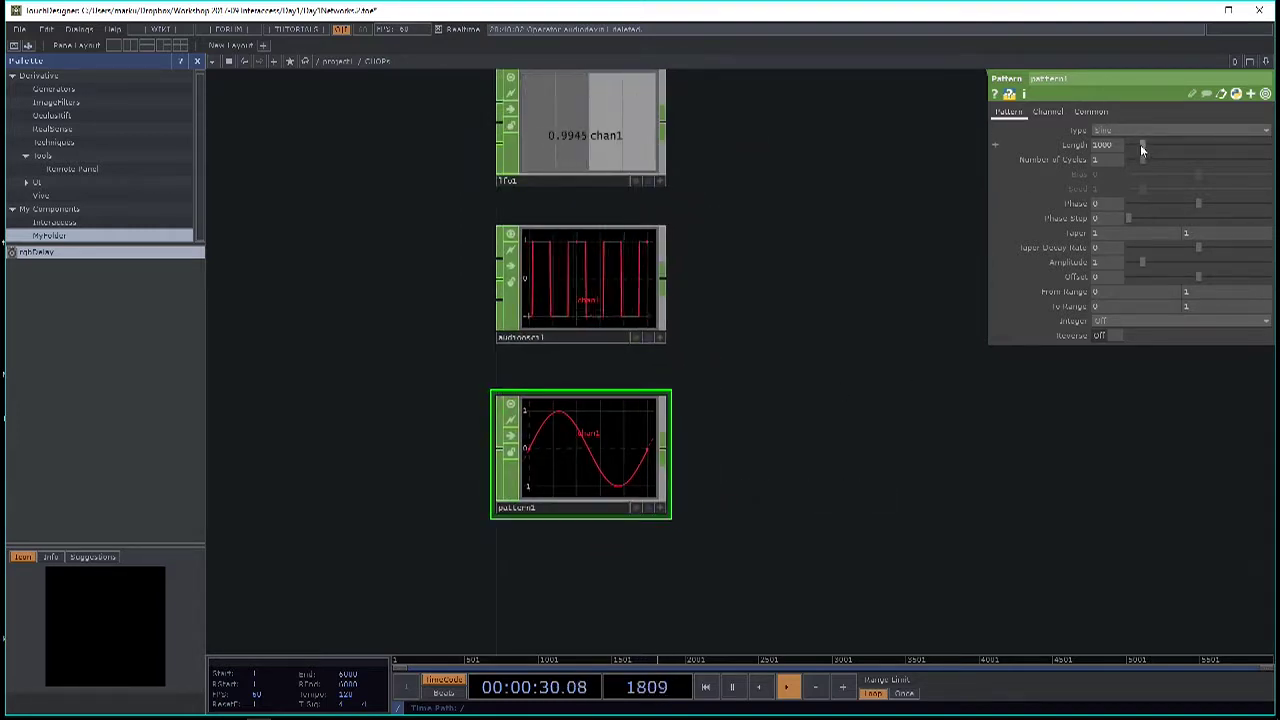
Set pattern1's length to 1280 and, after trying Ramp, keep the Sine type with phase 0.258.
left_click_drag(1142, 147, 1153, 150)
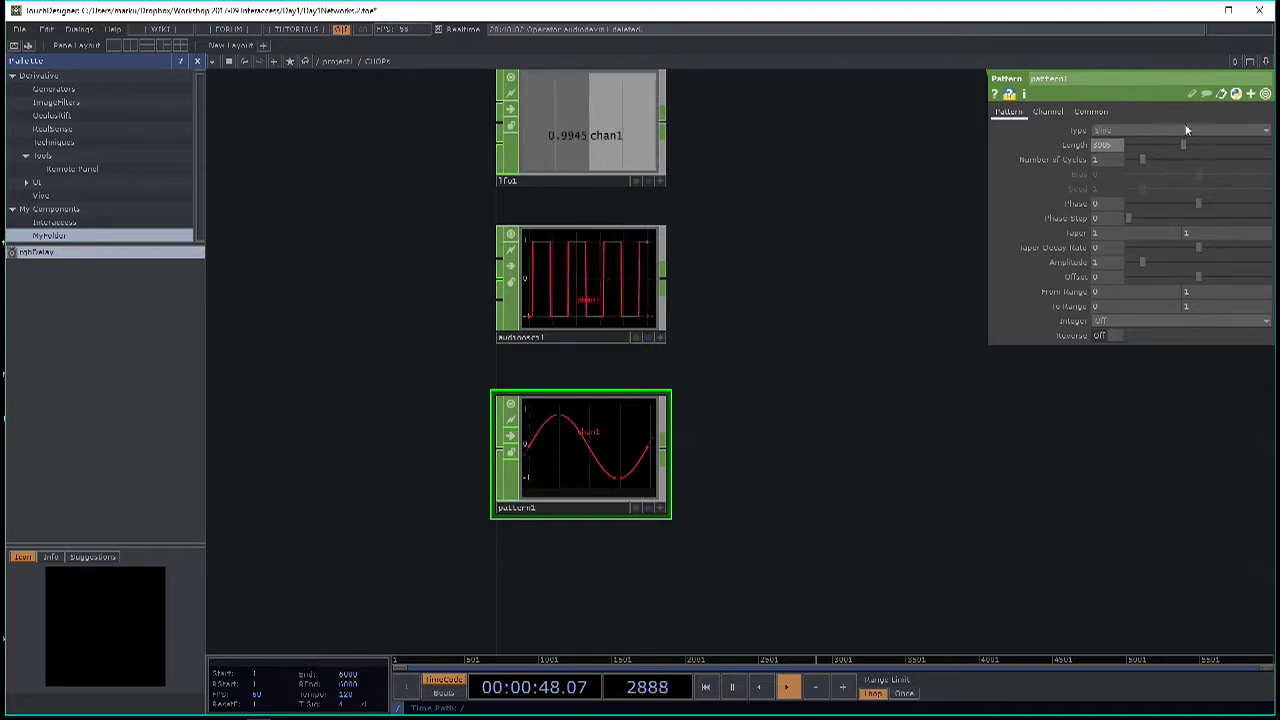
left_click_drag(1183, 143, 1173, 158)
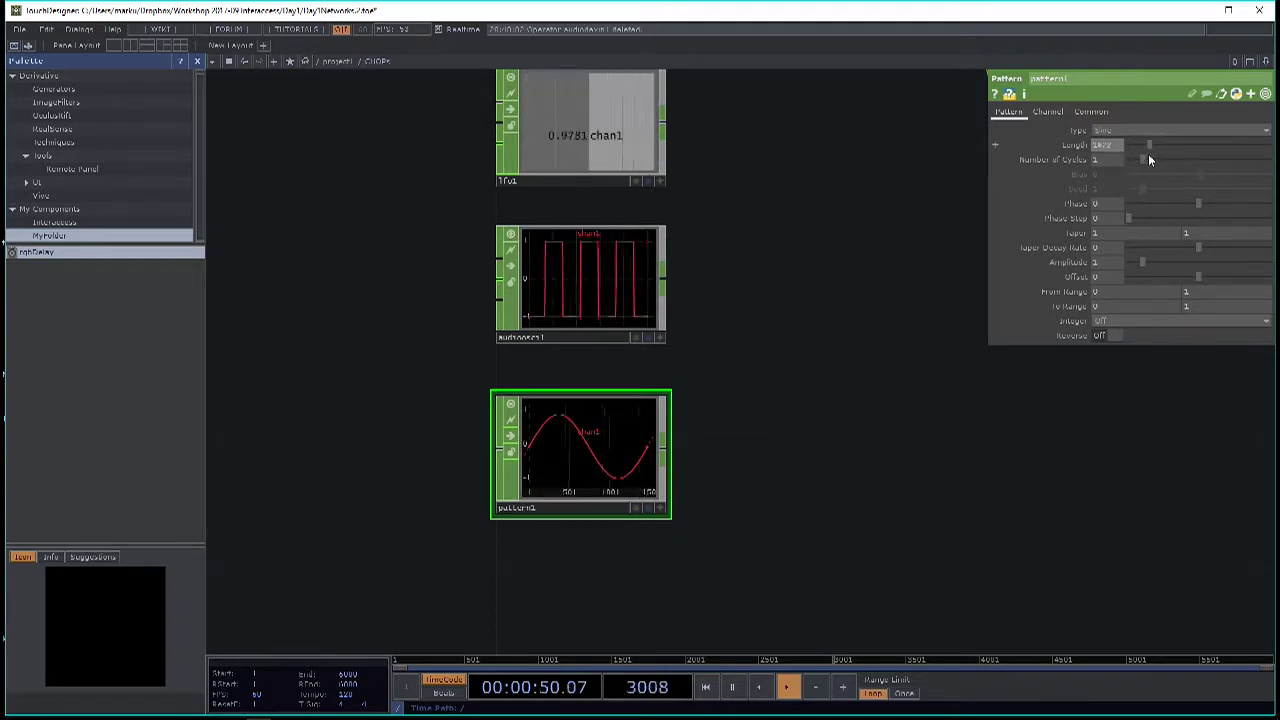
left_click(1147, 130)
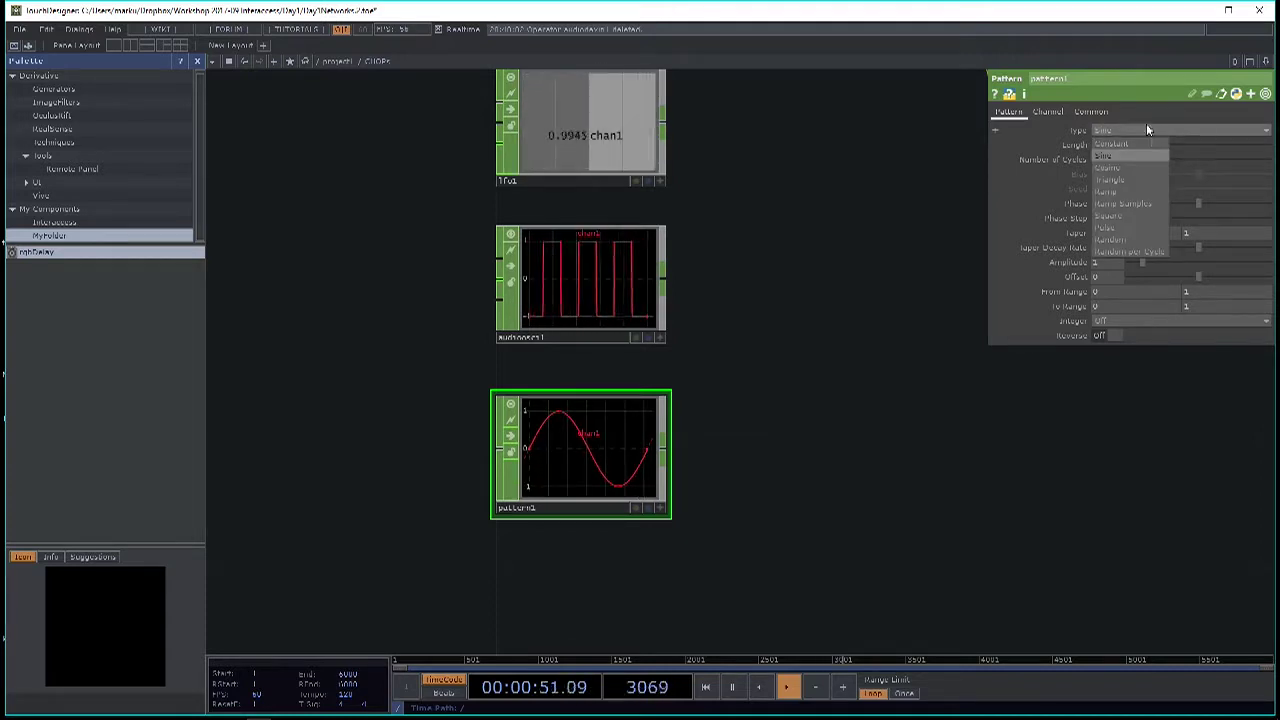
left_click(1148, 191)
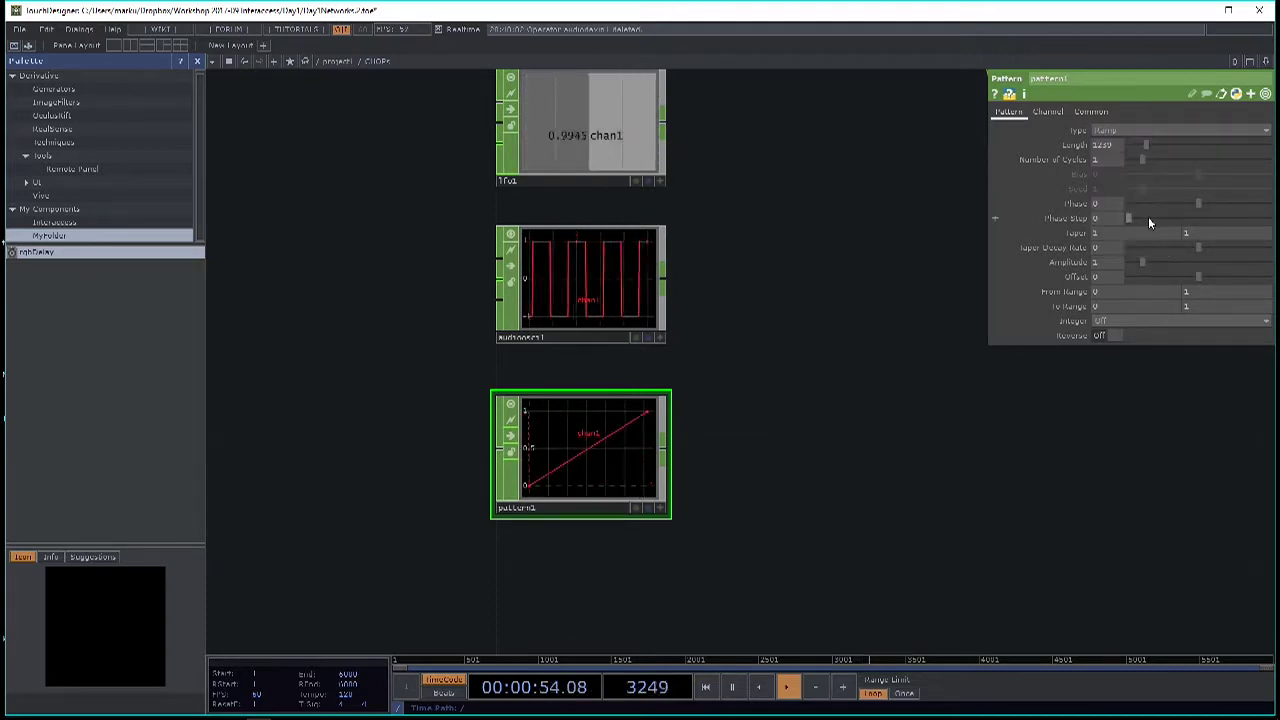
left_click(1133, 154)
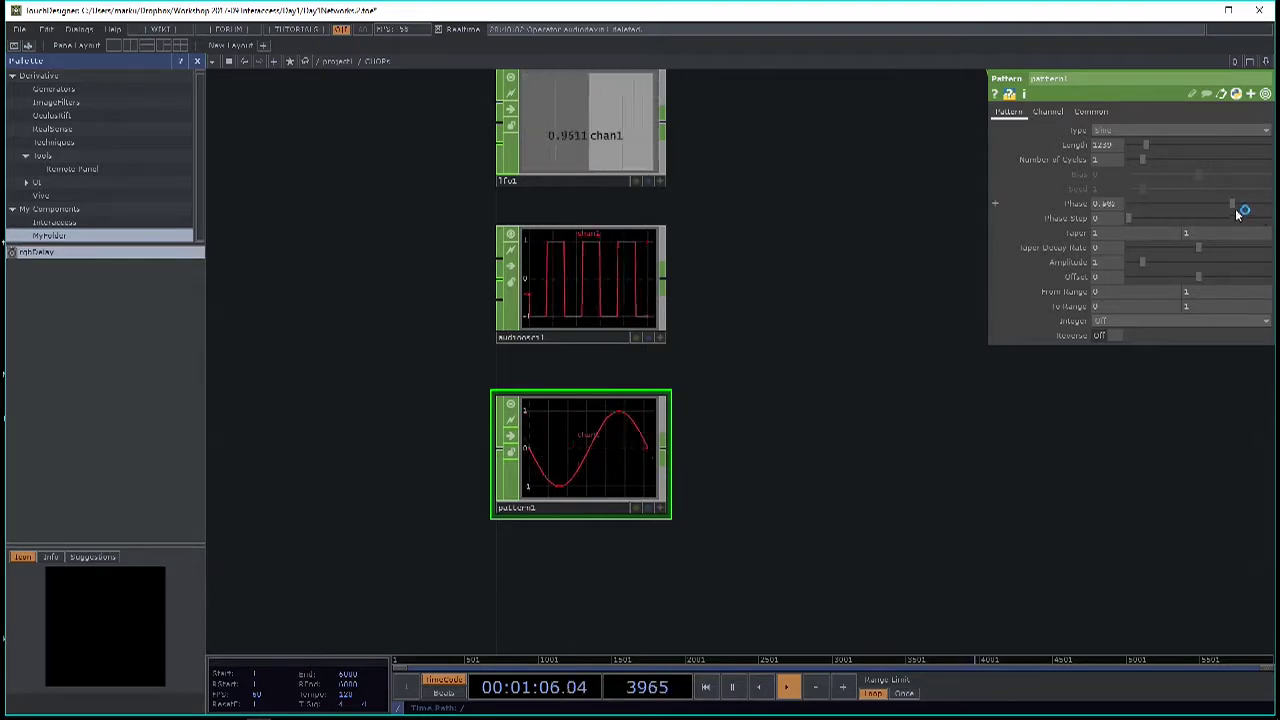
scroll(403, 400, "down", 4)
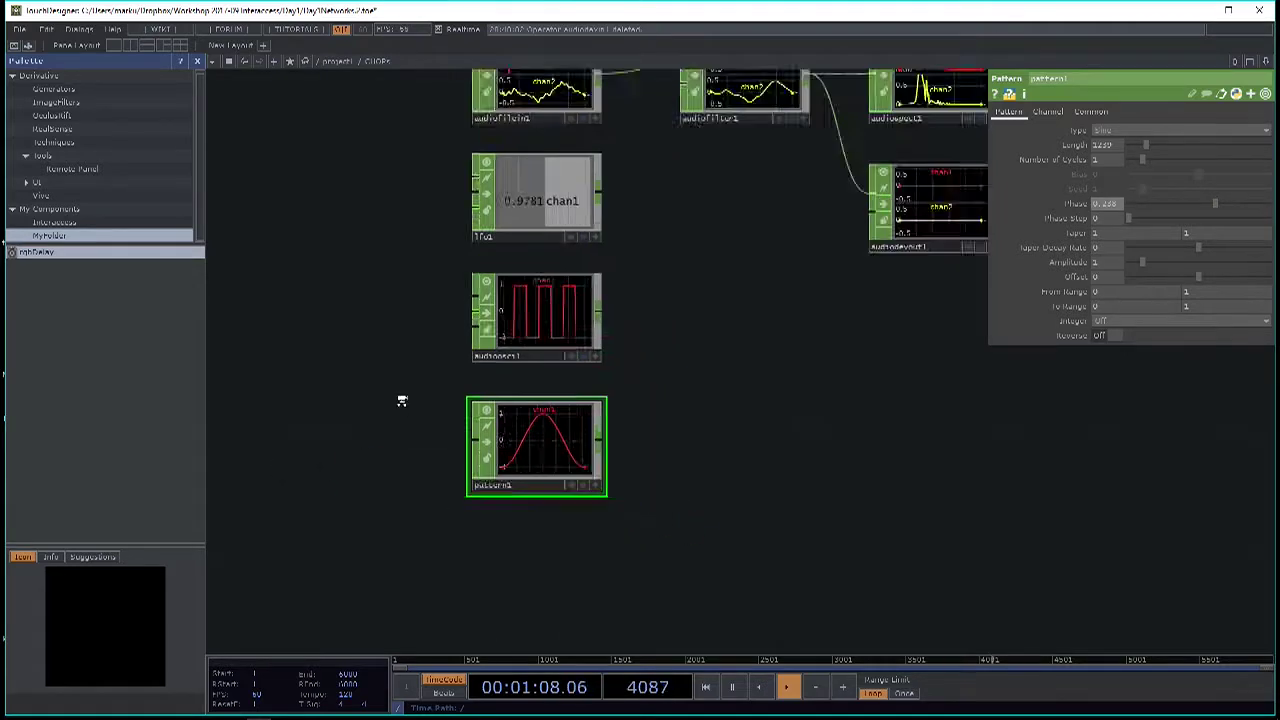
scroll(501, 521, "up", 4)
Place a Noise CHOP, noise1, below pattern1.
left_click_drag(501, 521, 486, 428)
key("Tab")
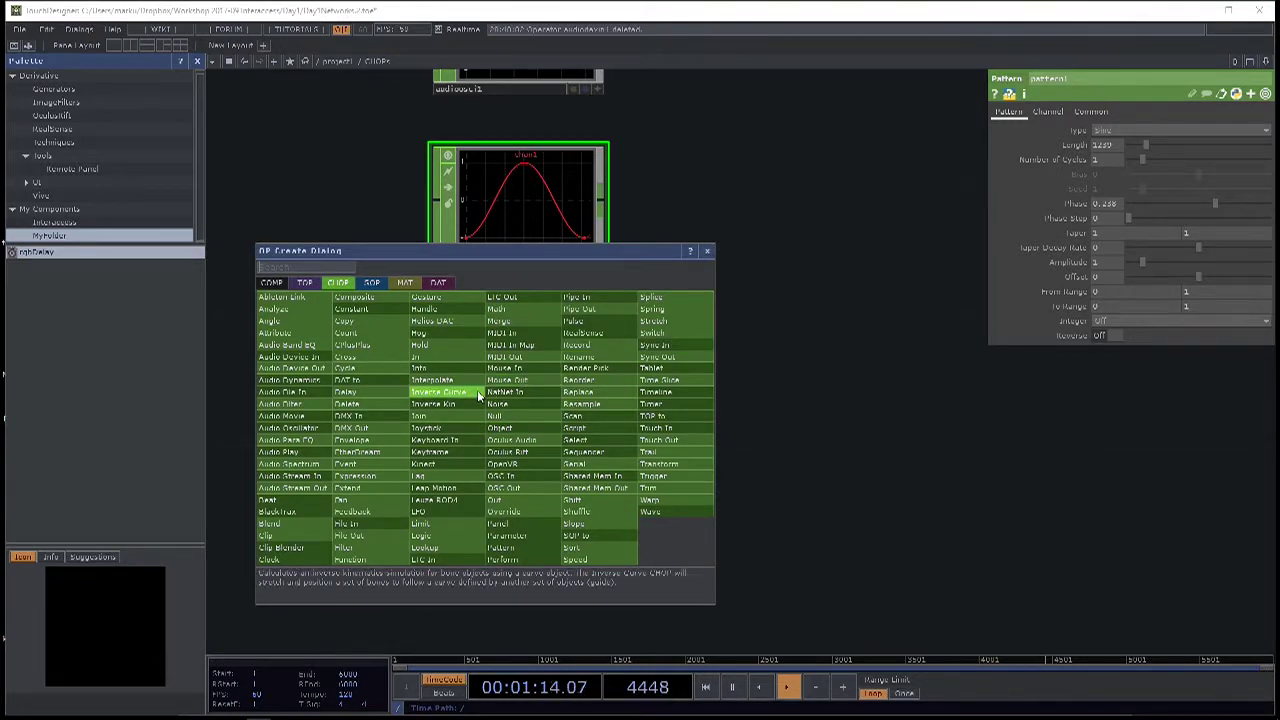
type("noise")
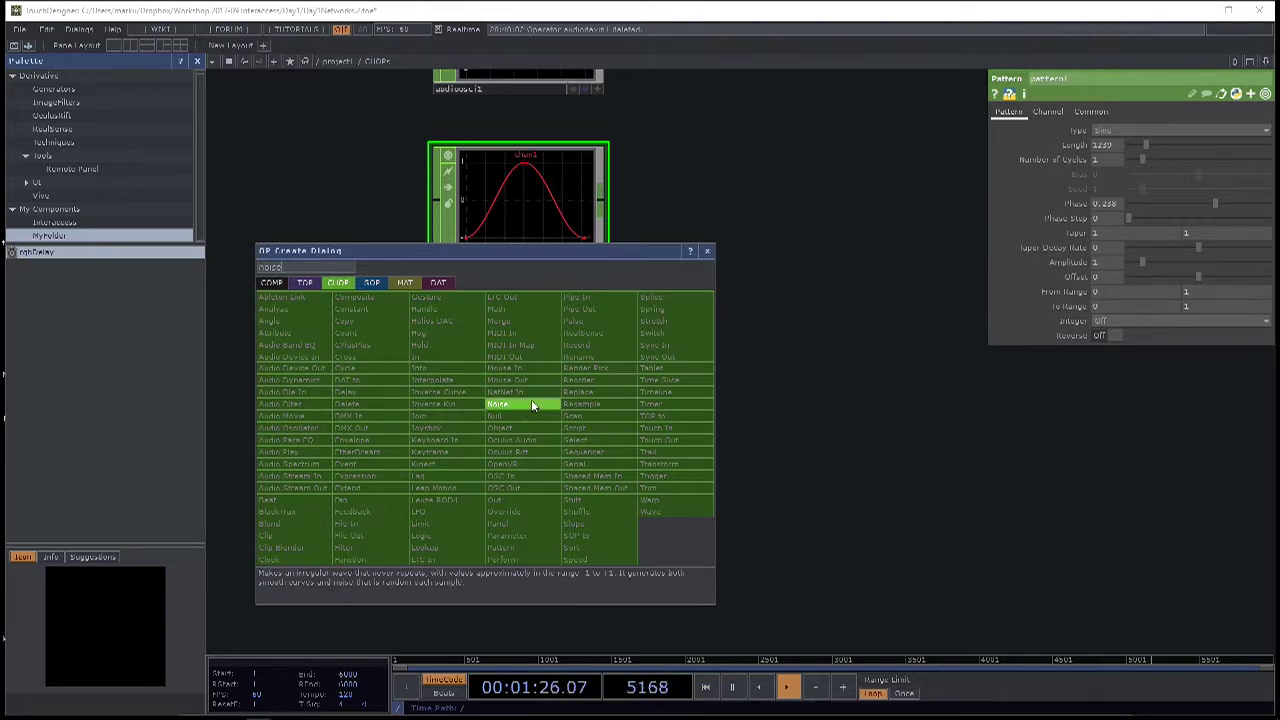
left_click(531, 404)
left_click(540, 368)
scroll(547, 400, "up", 2)
scroll(547, 400, "up", 1)
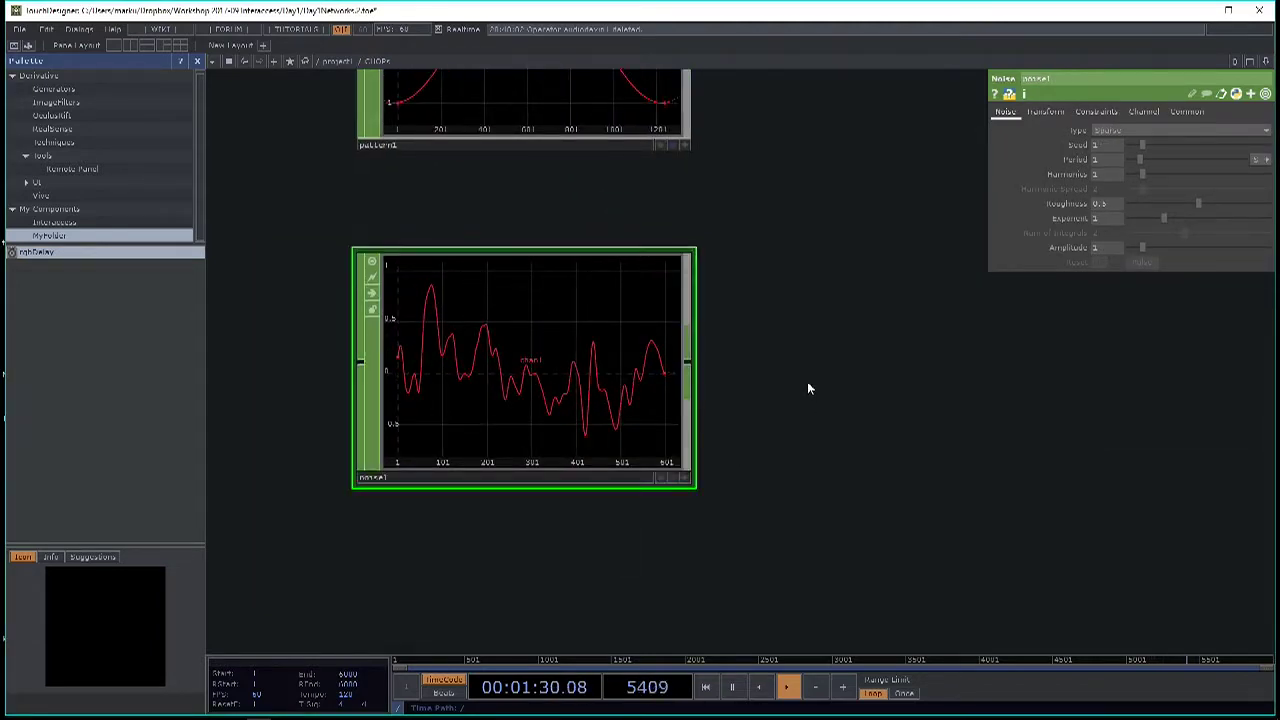
Try the Hermite and Brownian noise types, then settle noise1 on Random.
left_click(1123, 130)
left_click(1145, 145)
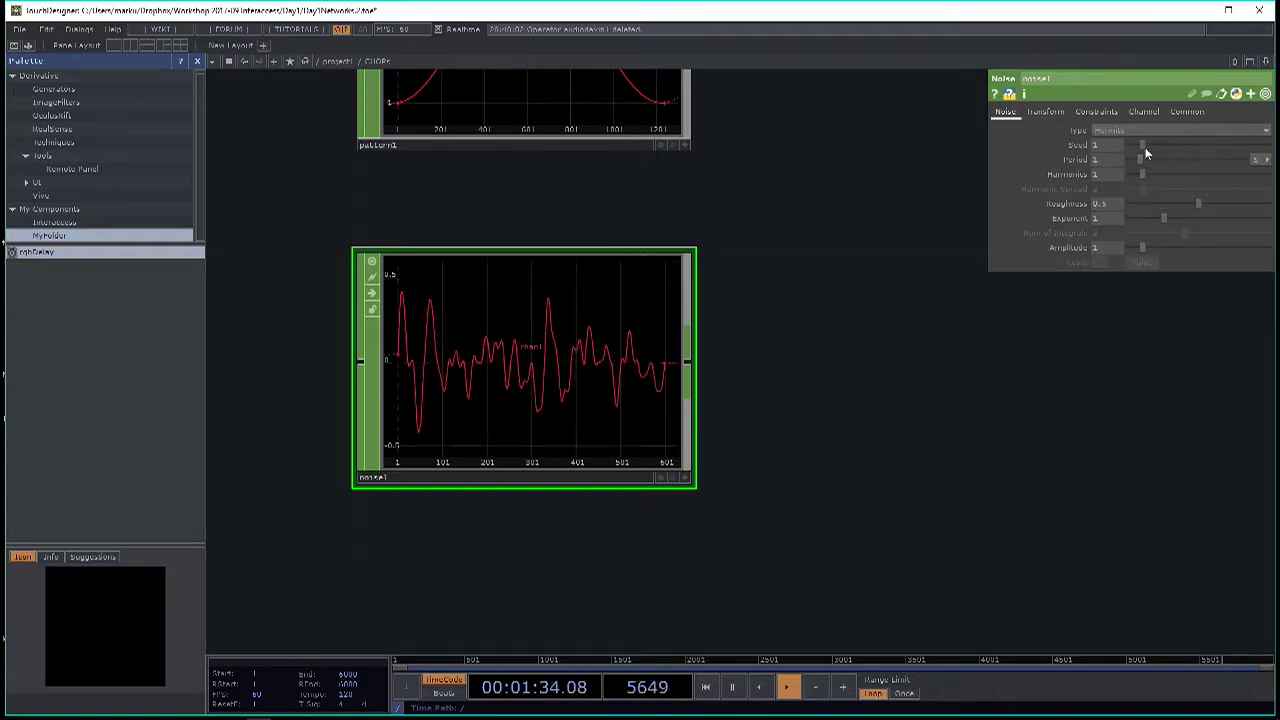
left_click(1150, 132)
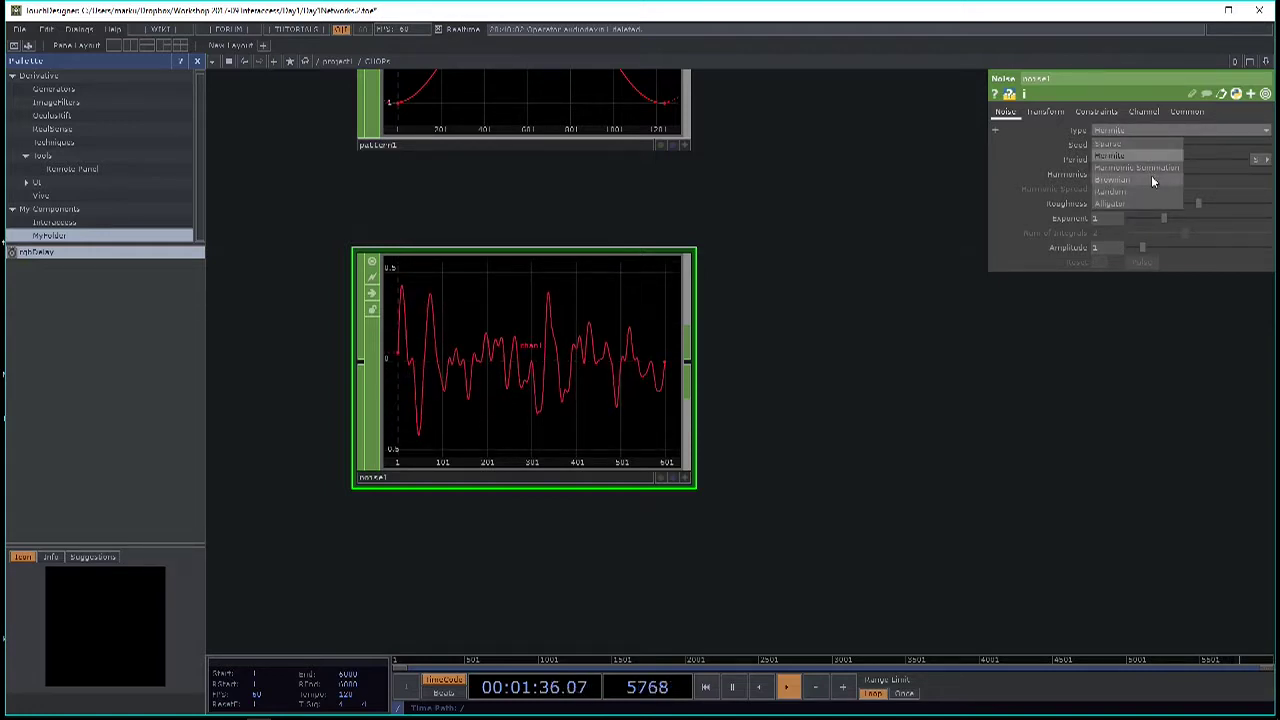
left_click(1151, 180)
left_click(1149, 130)
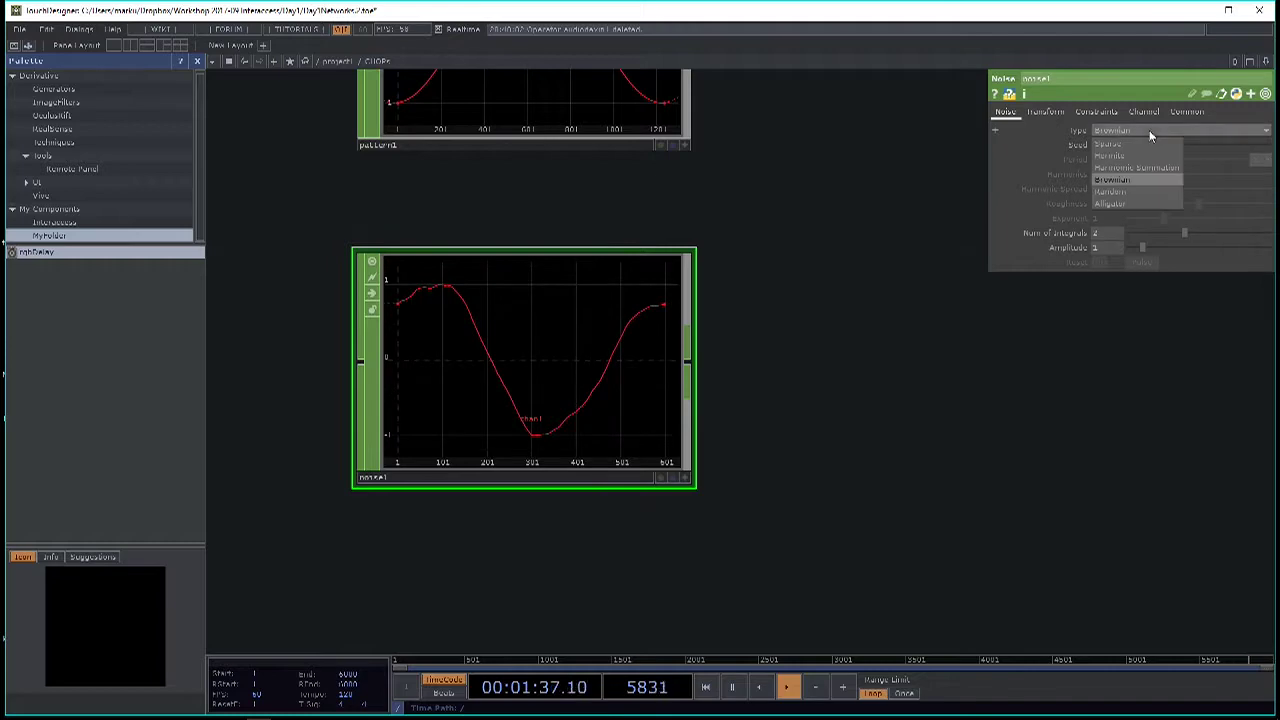
left_click(1146, 199)
scroll(609, 386, "up", 2)
scroll(615, 386, "down", 2)
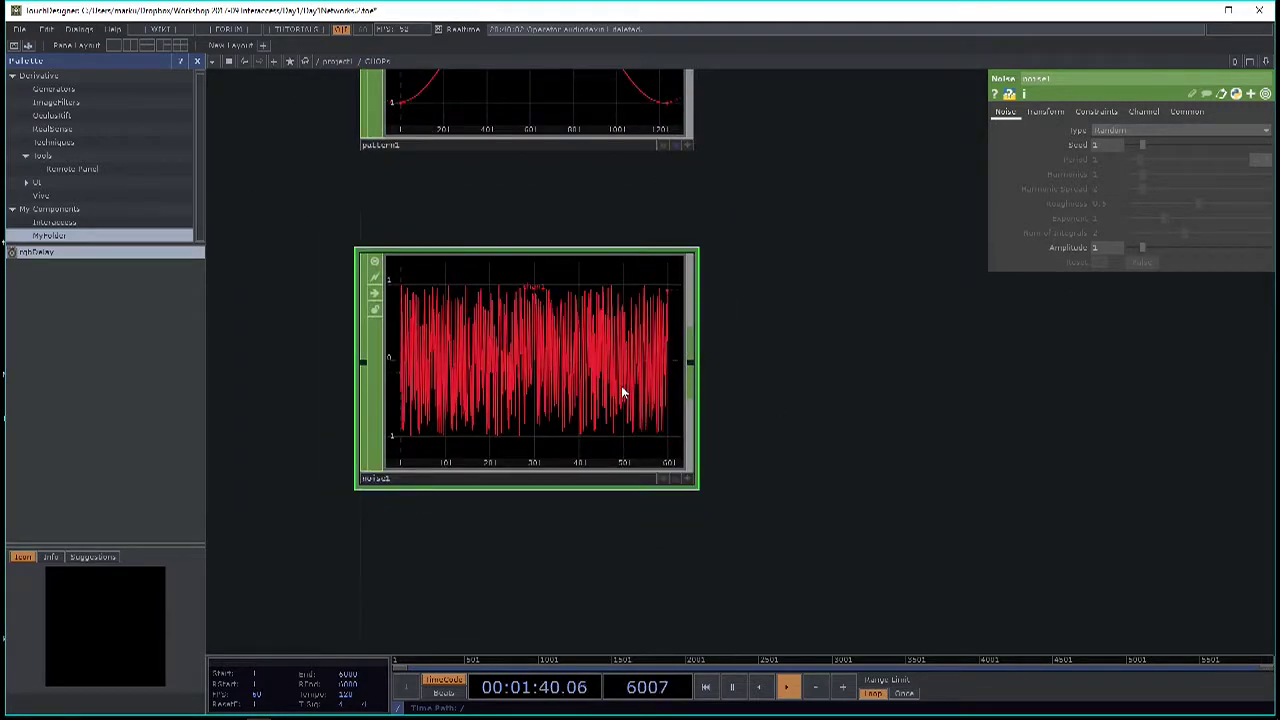
scroll(517, 406, "down", 3)
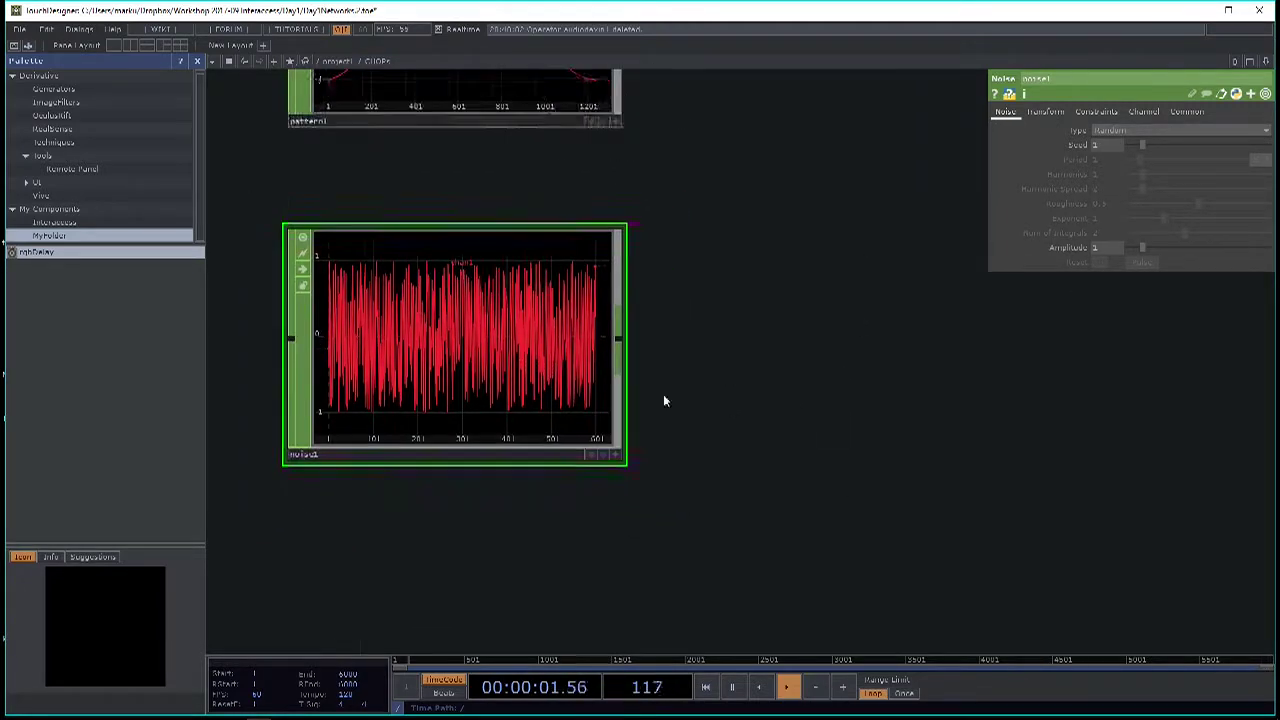
scroll(511, 334, "up", 2)
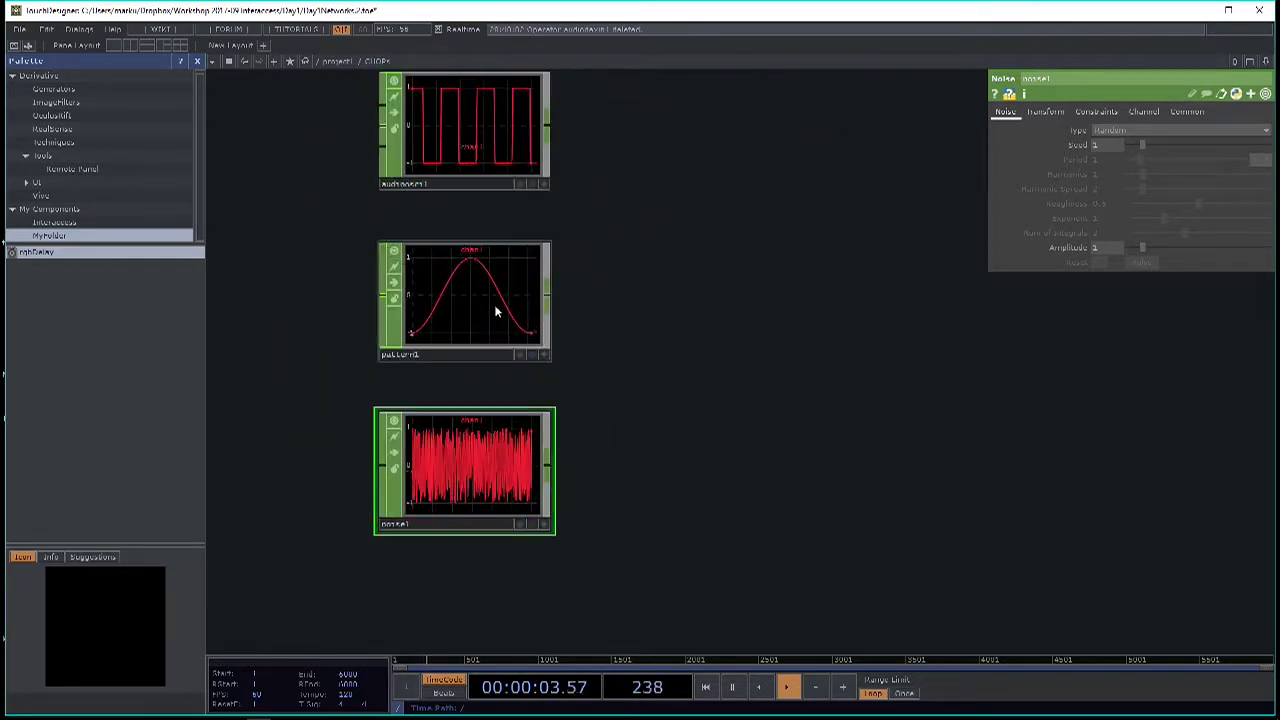
Review audiooscil1's Channel, Common and Waveform parameter pages.
left_click(426, 351)
scroll(512, 340, "down", 3)
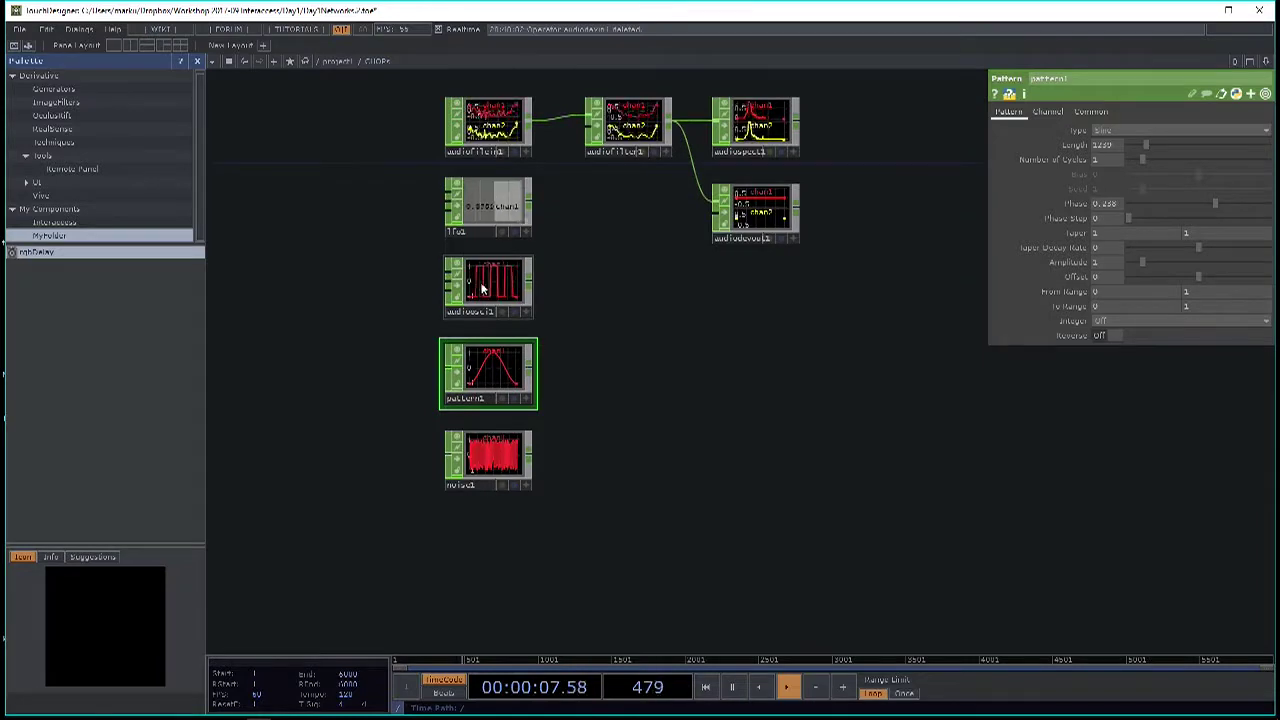
left_click(488, 288)
left_click(1060, 112)
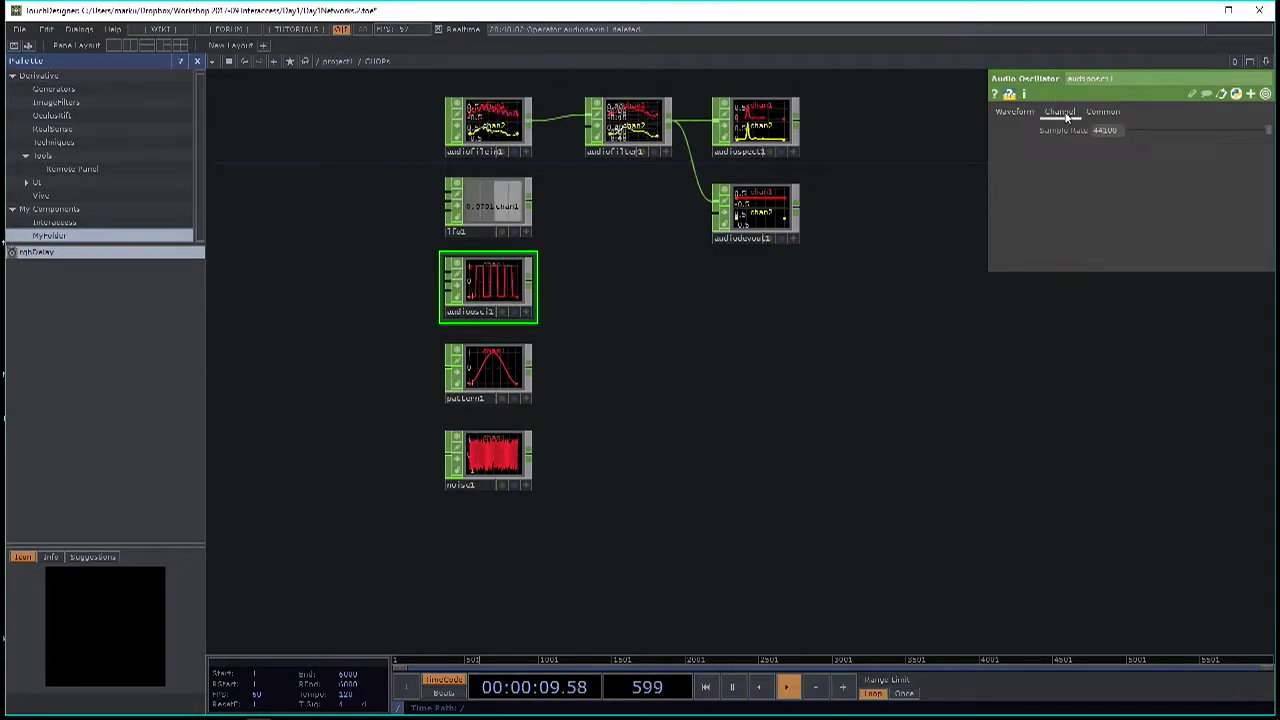
left_click(1092, 113)
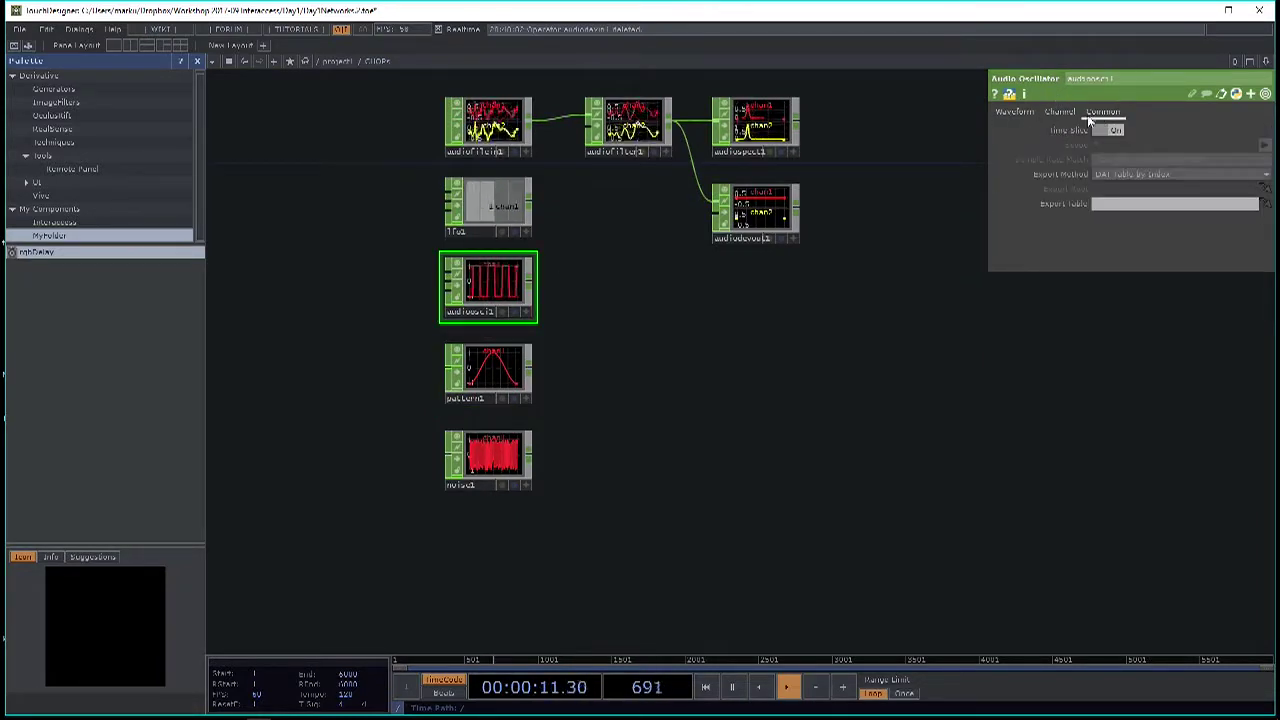
left_click(1014, 111)
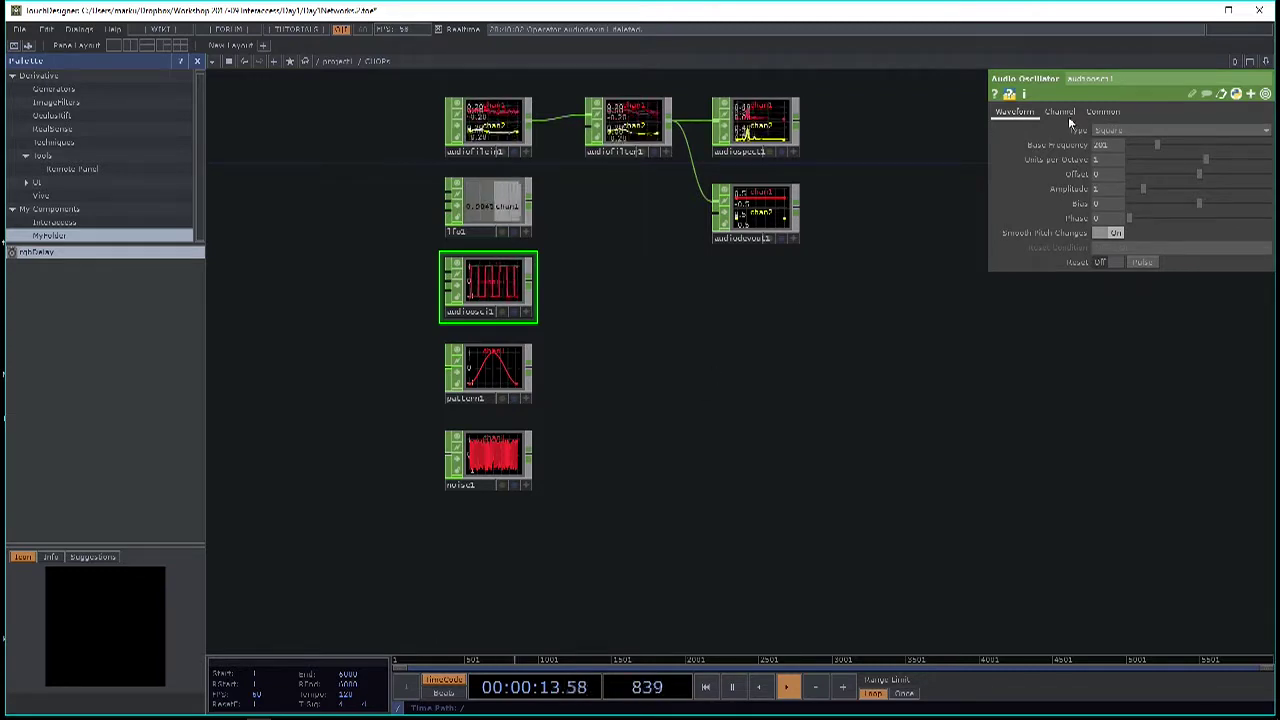
Select pattern1 again and show its Channel parameter page.
left_click(503, 393)
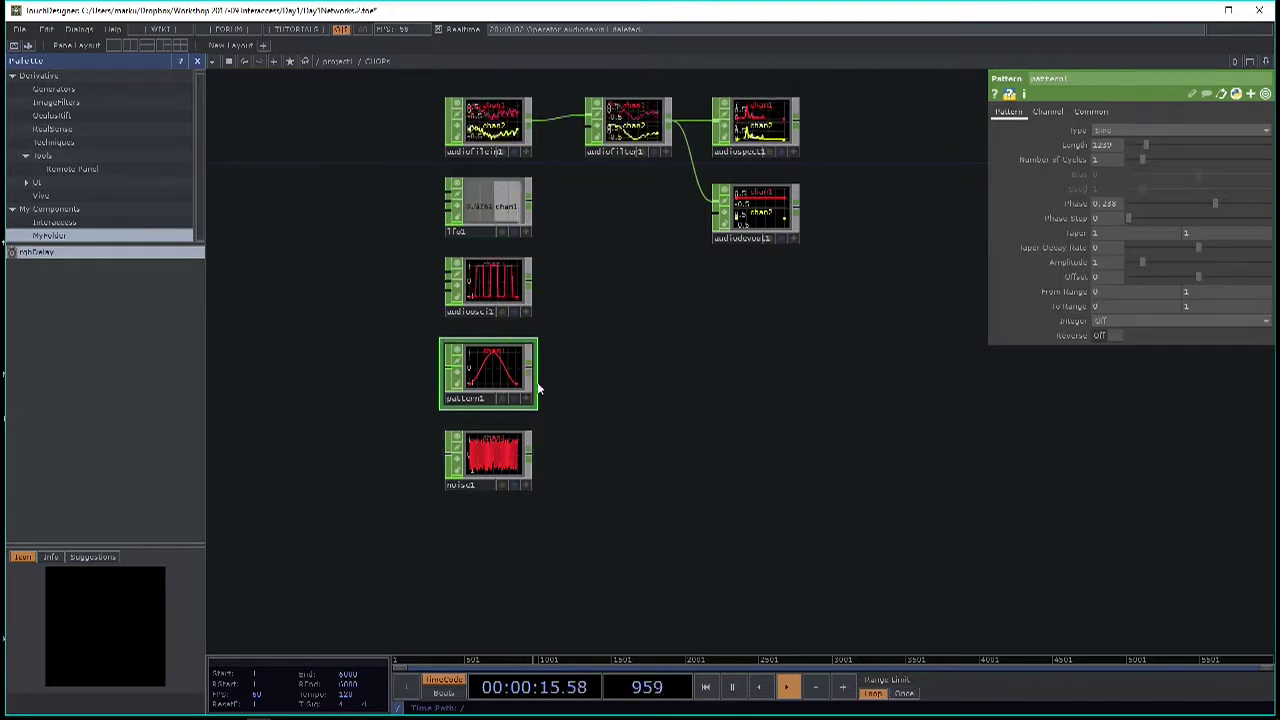
left_click(1091, 112)
left_click(1048, 115)
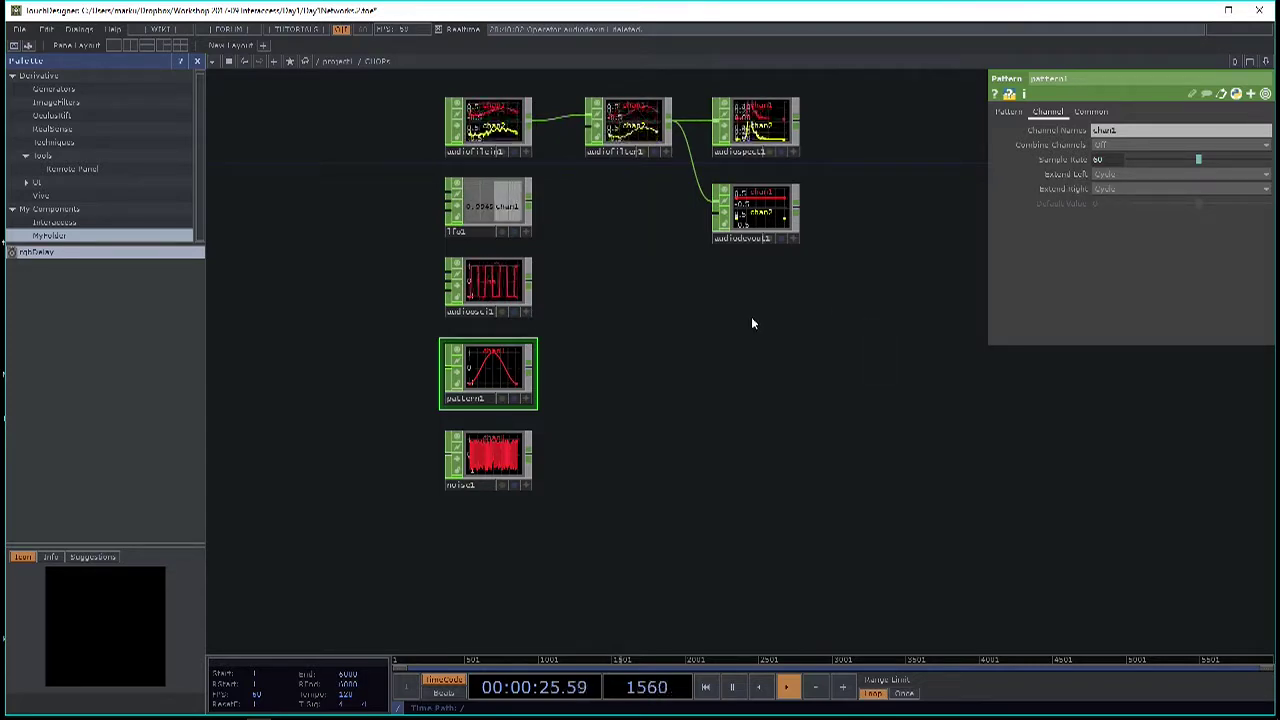
scroll(409, 420, "up", 4)
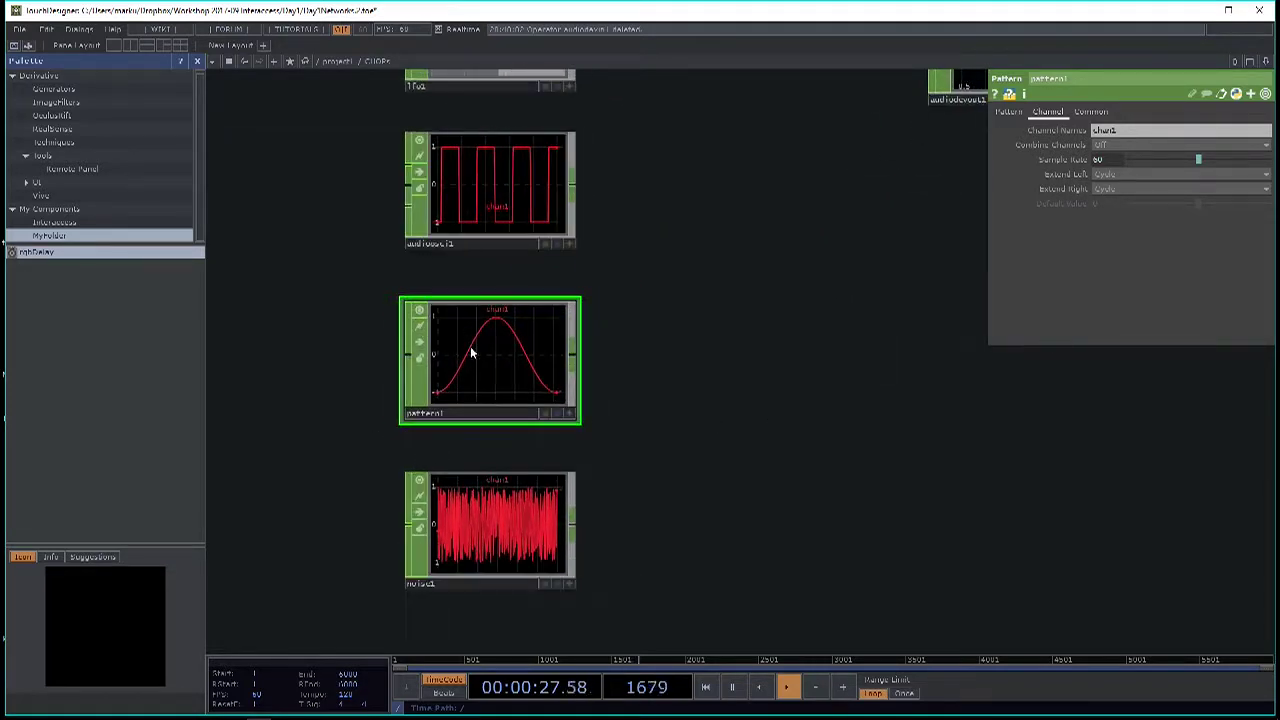
scroll(474, 353, "down", 3)
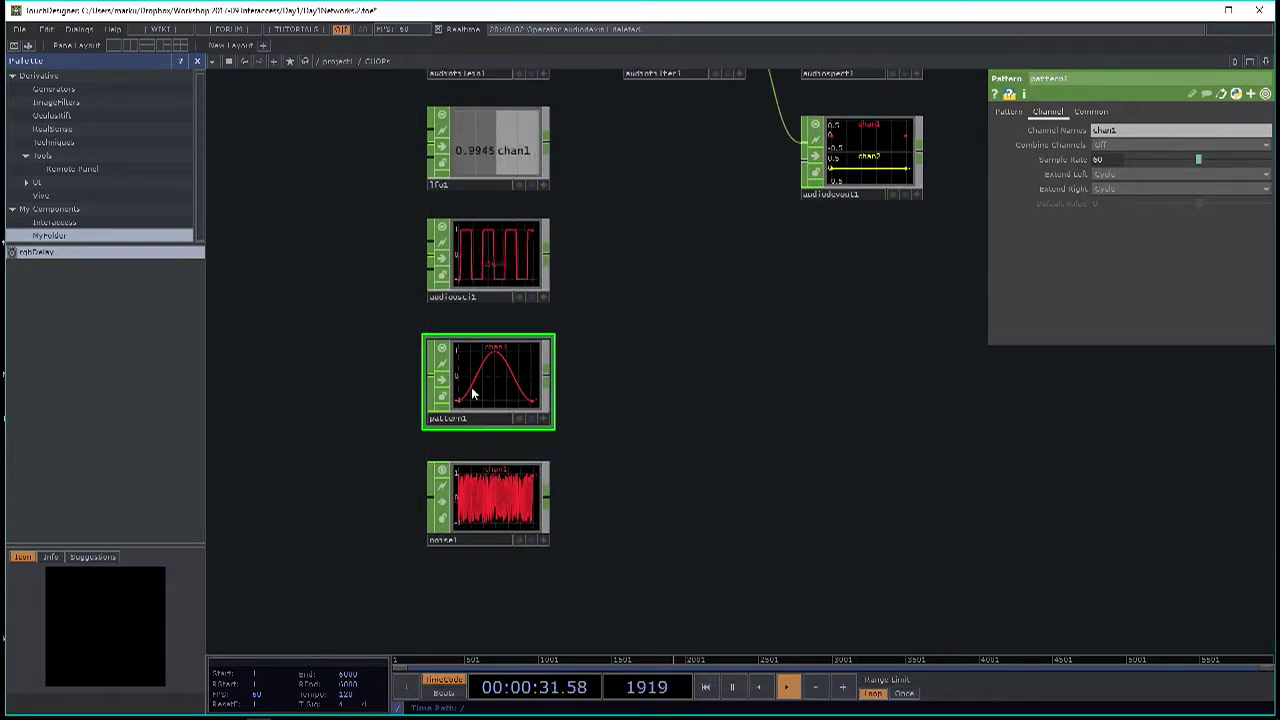
Try pattern1 channel names mychannel, then mychannel myotherchannel.
left_click(1008, 113)
left_click(1046, 113)
left_click(1008, 113)
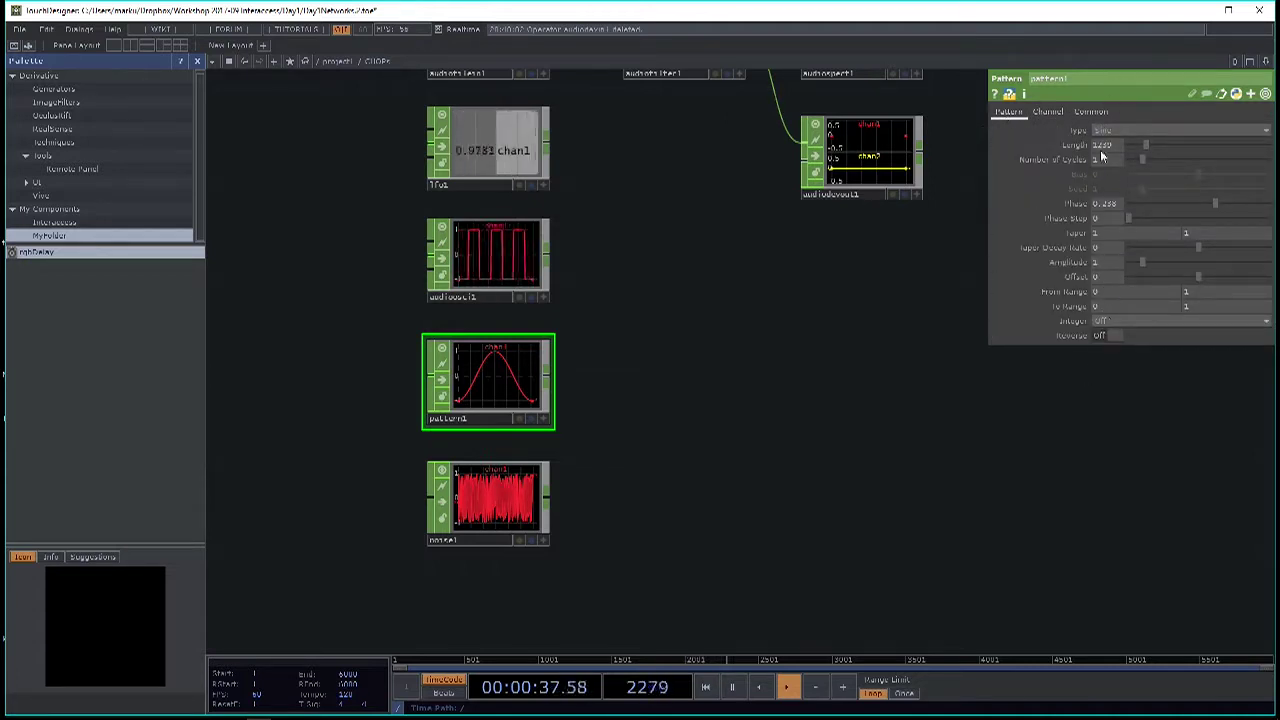
left_click(1058, 116)
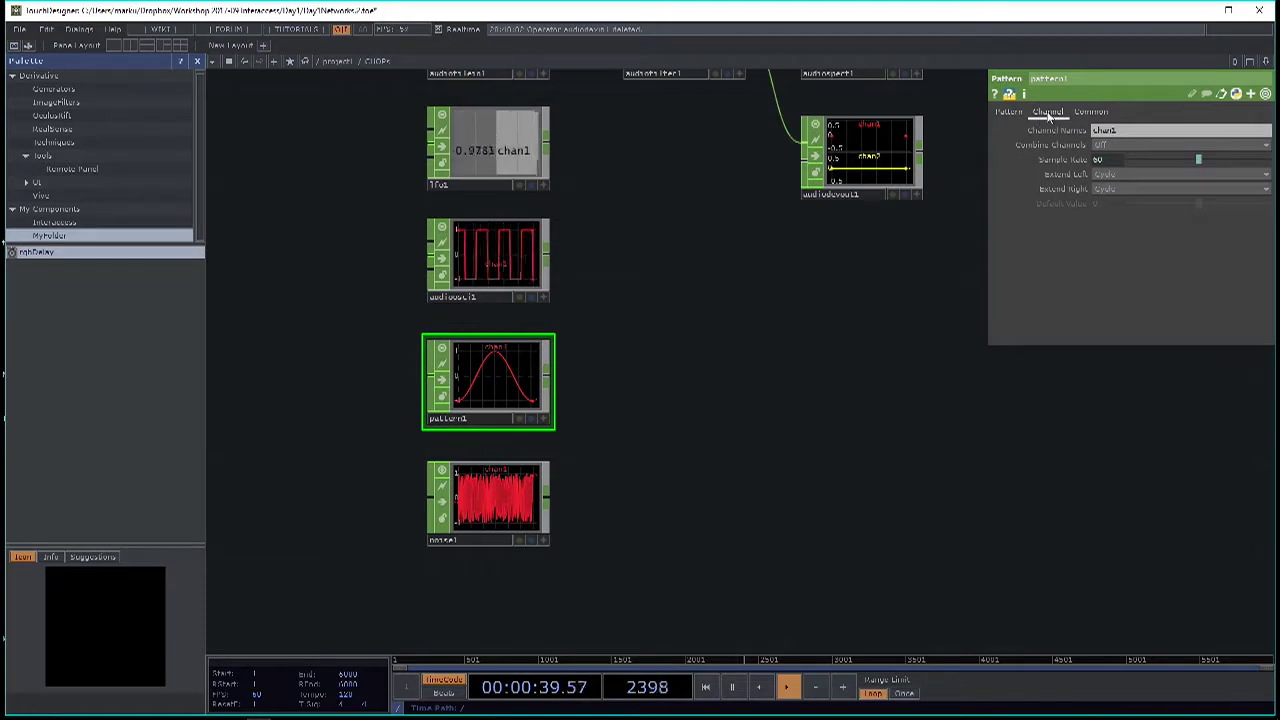
left_click(1144, 131)
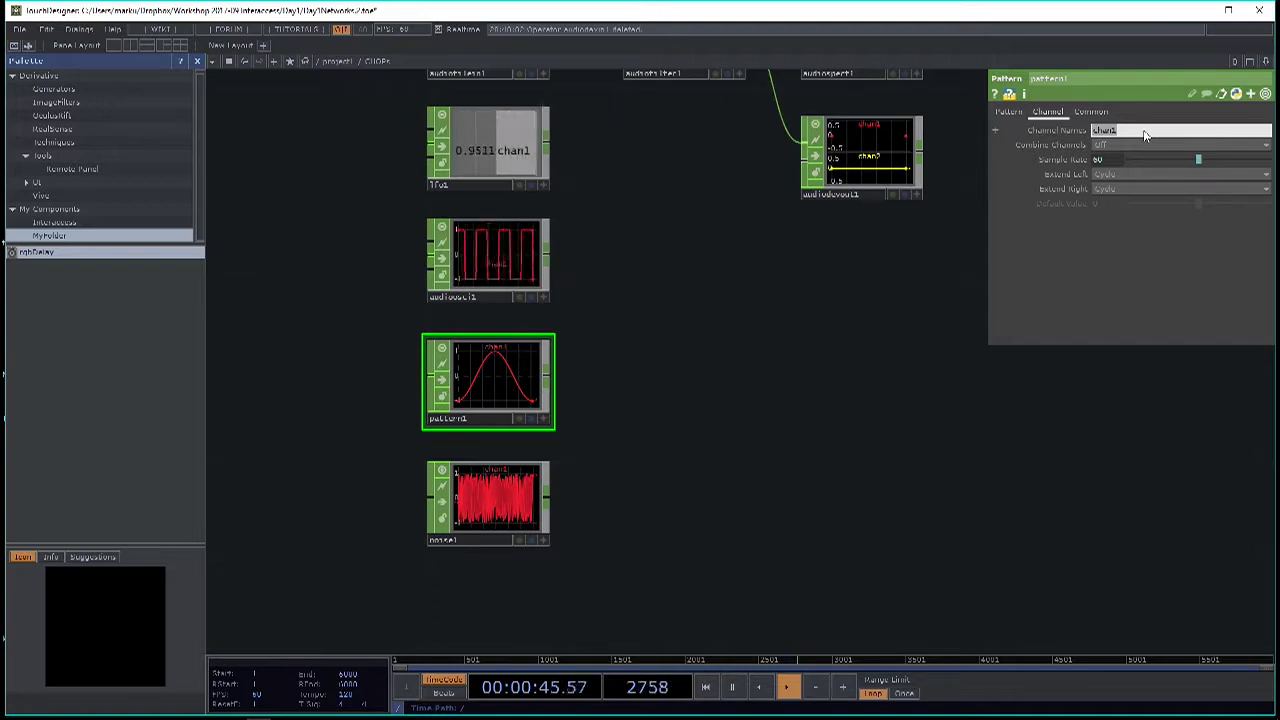
type("n")
type("ychannel")
key("Return")
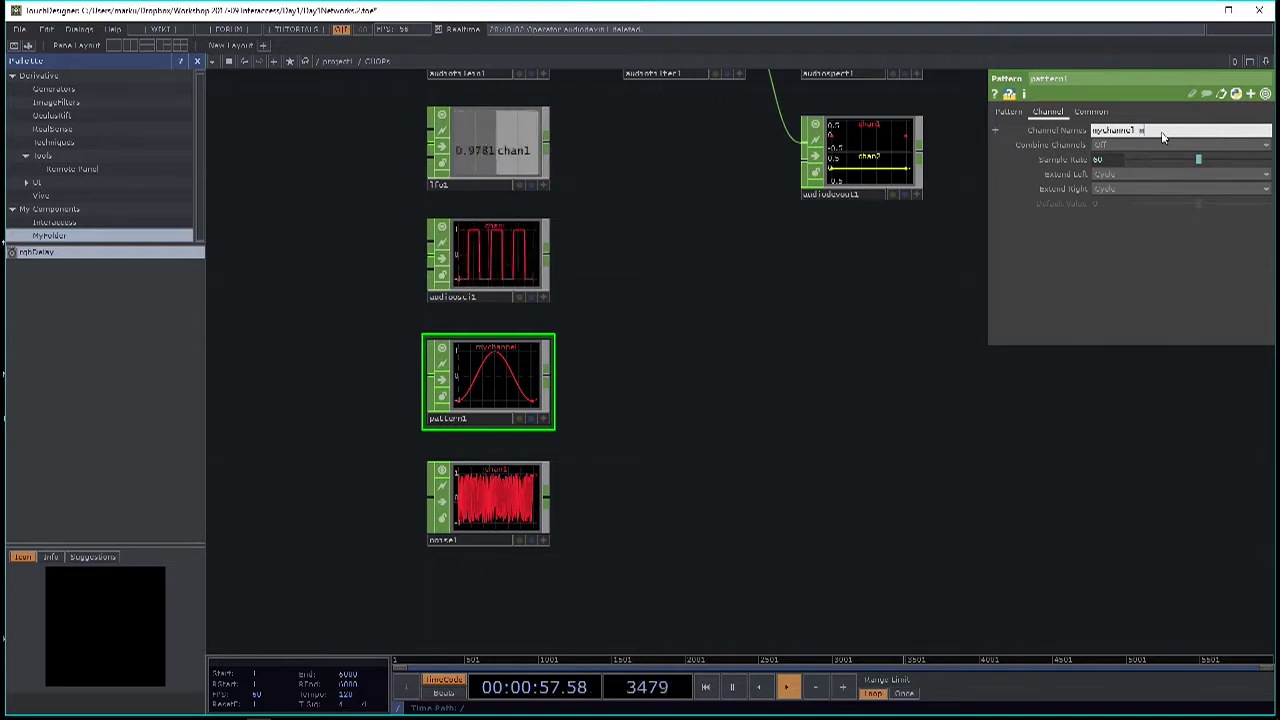
type("otherchannel1")
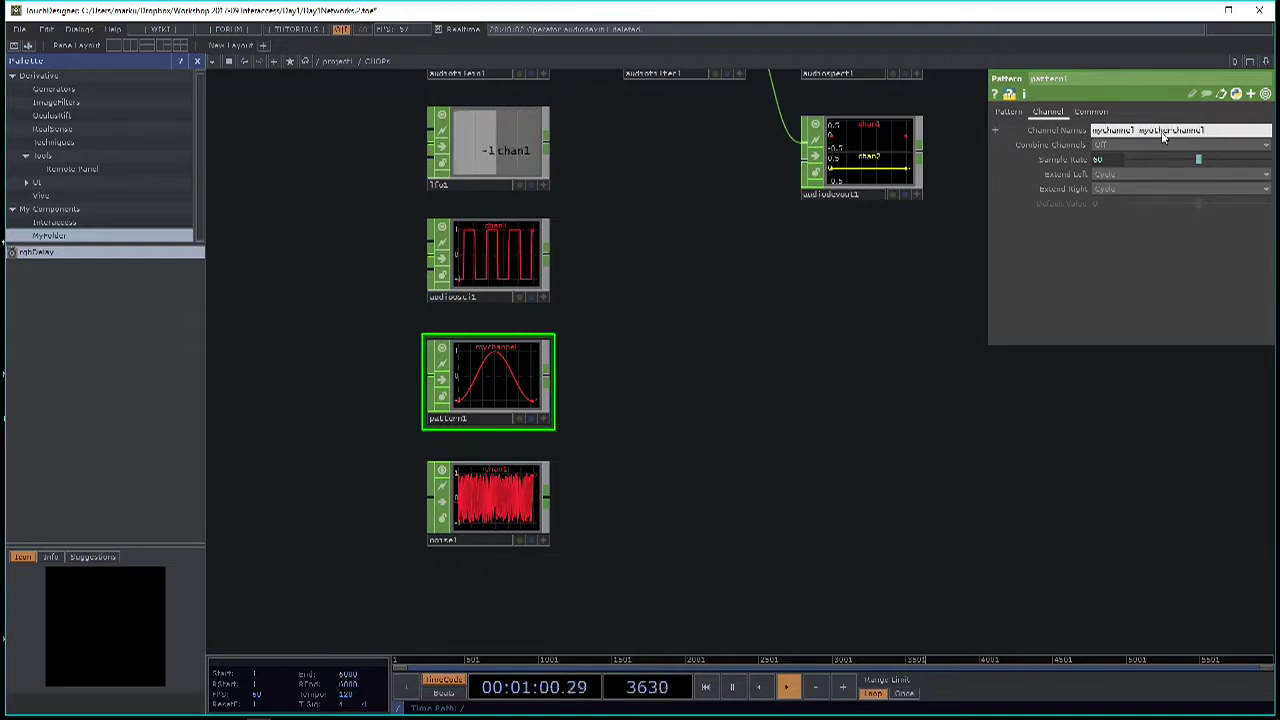
key("Return")
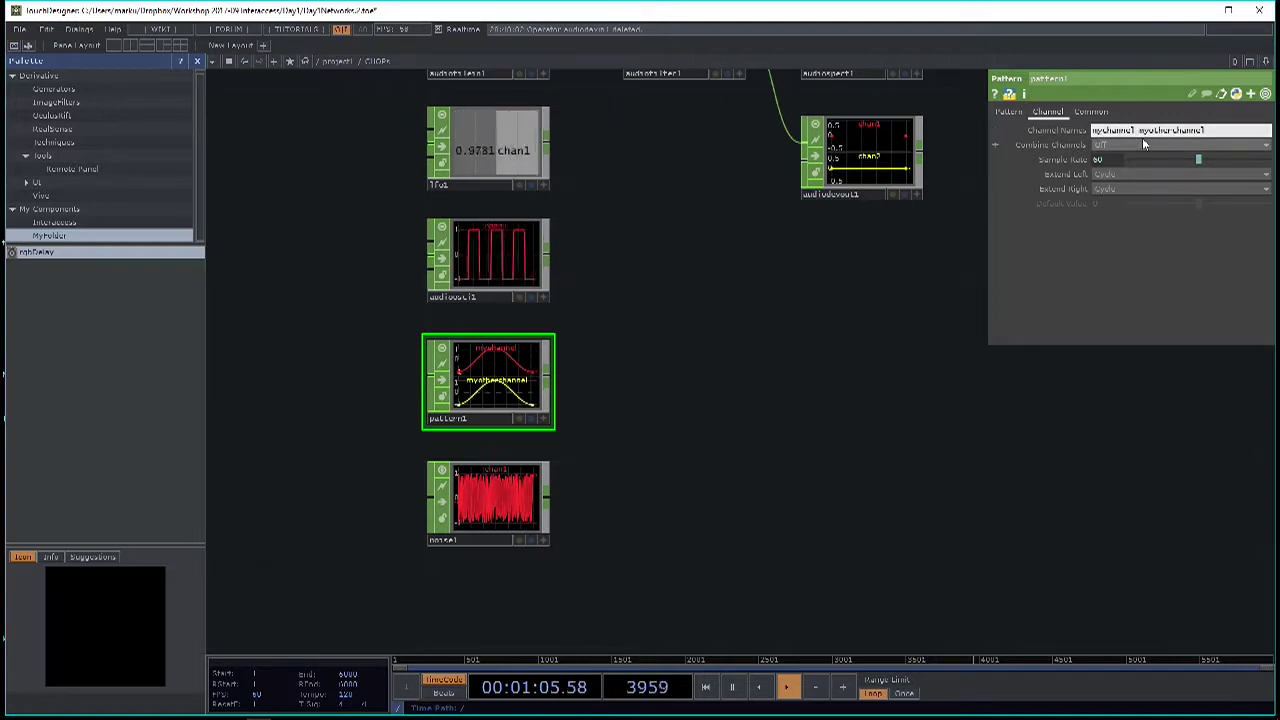
Replace pattern1's channel names with mychan[0-10] to get eleven channels.
left_click(1226, 134)
key("ctrl+a")
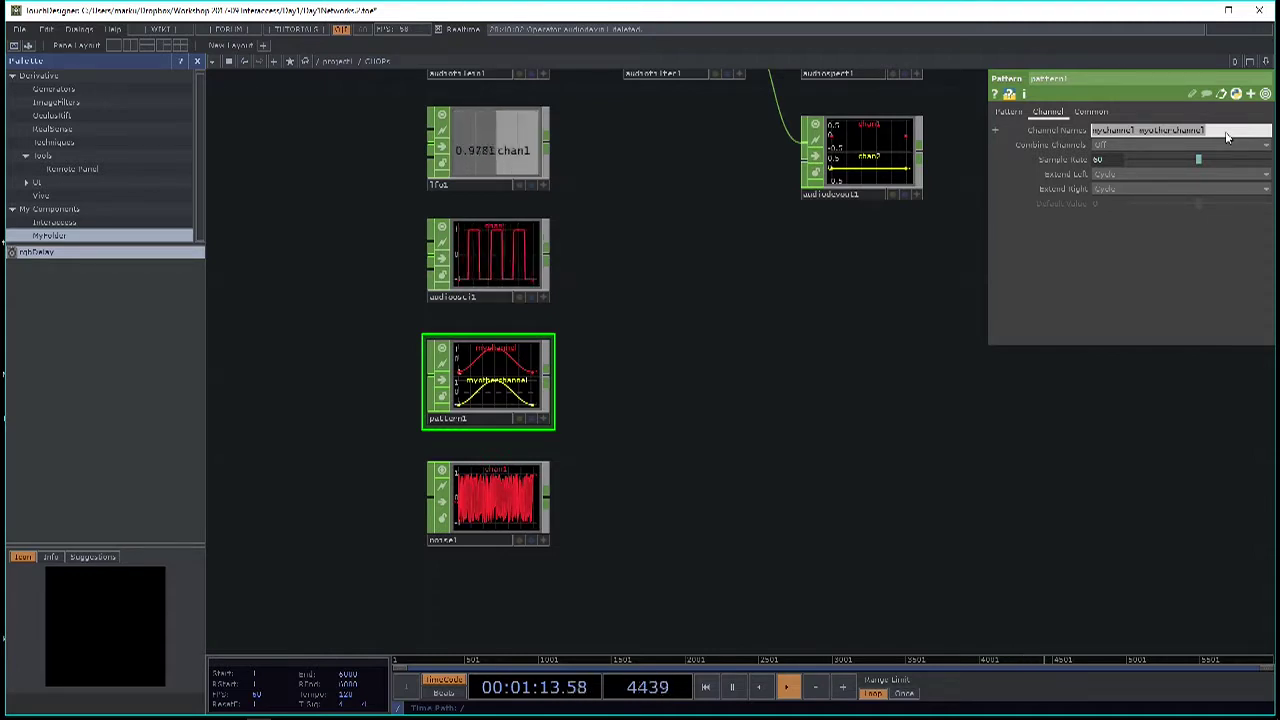
type("n")
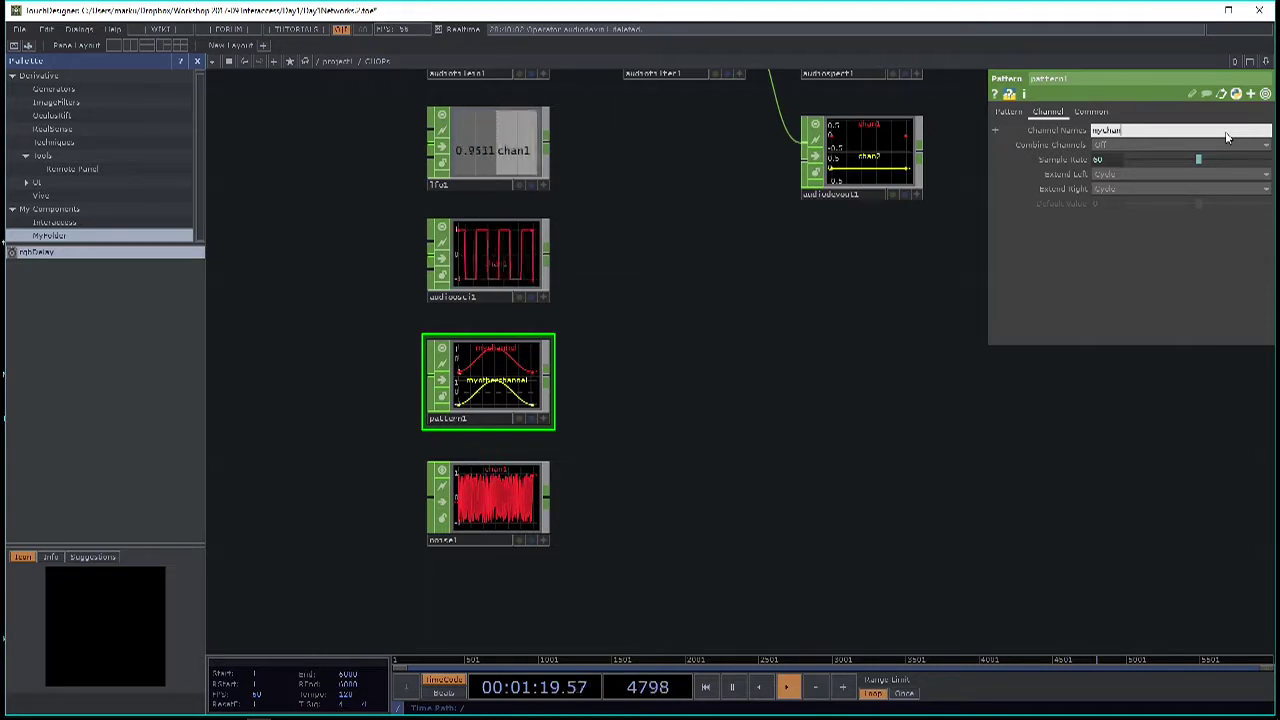
type("1")
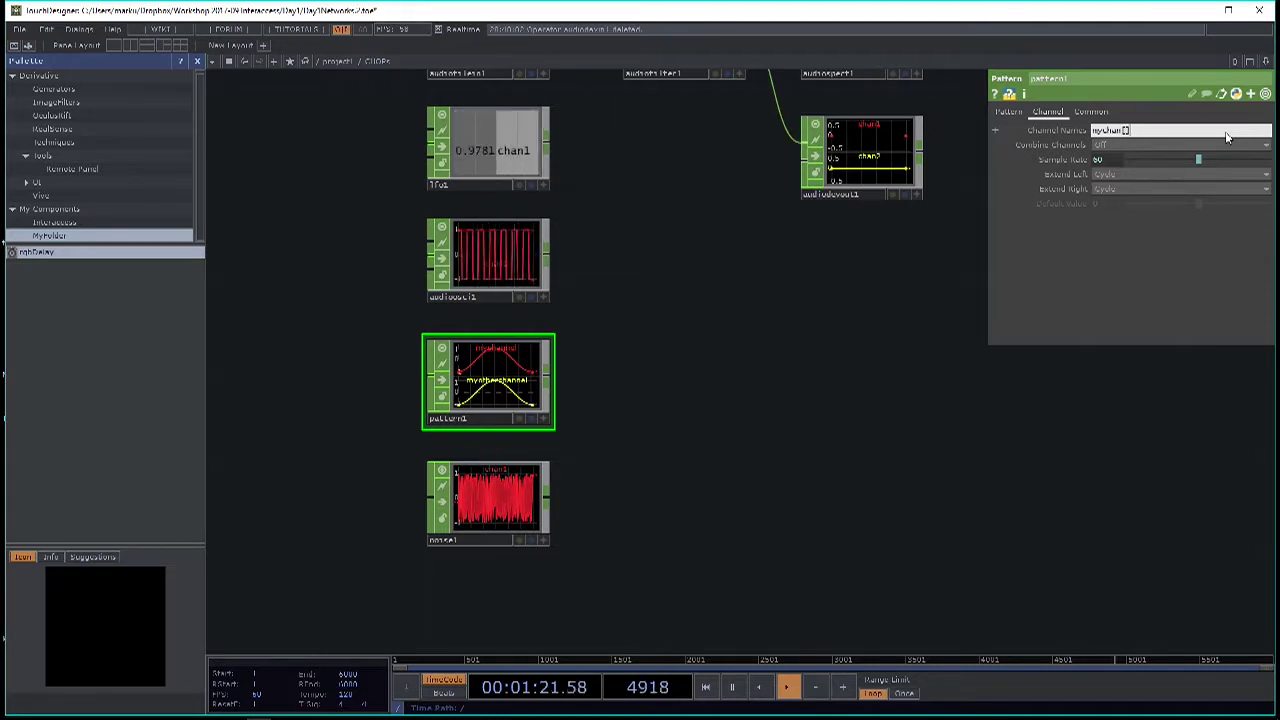
key("BackSpace")
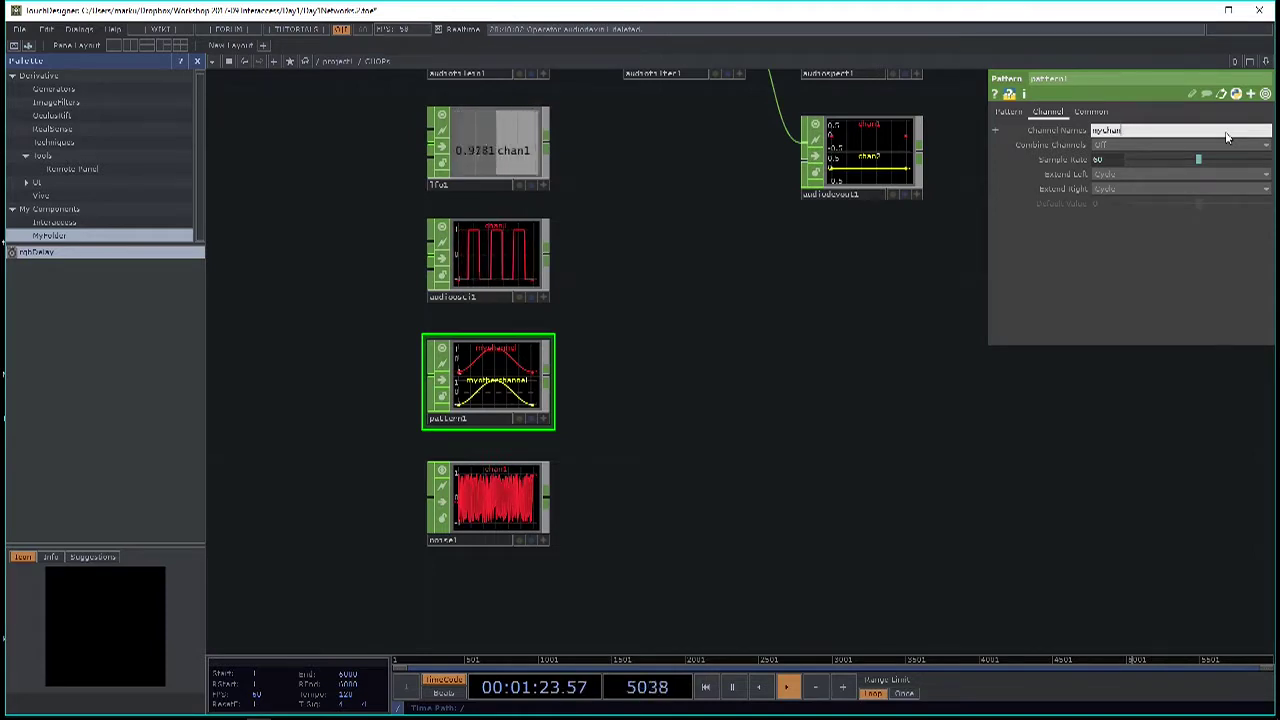
type("[")
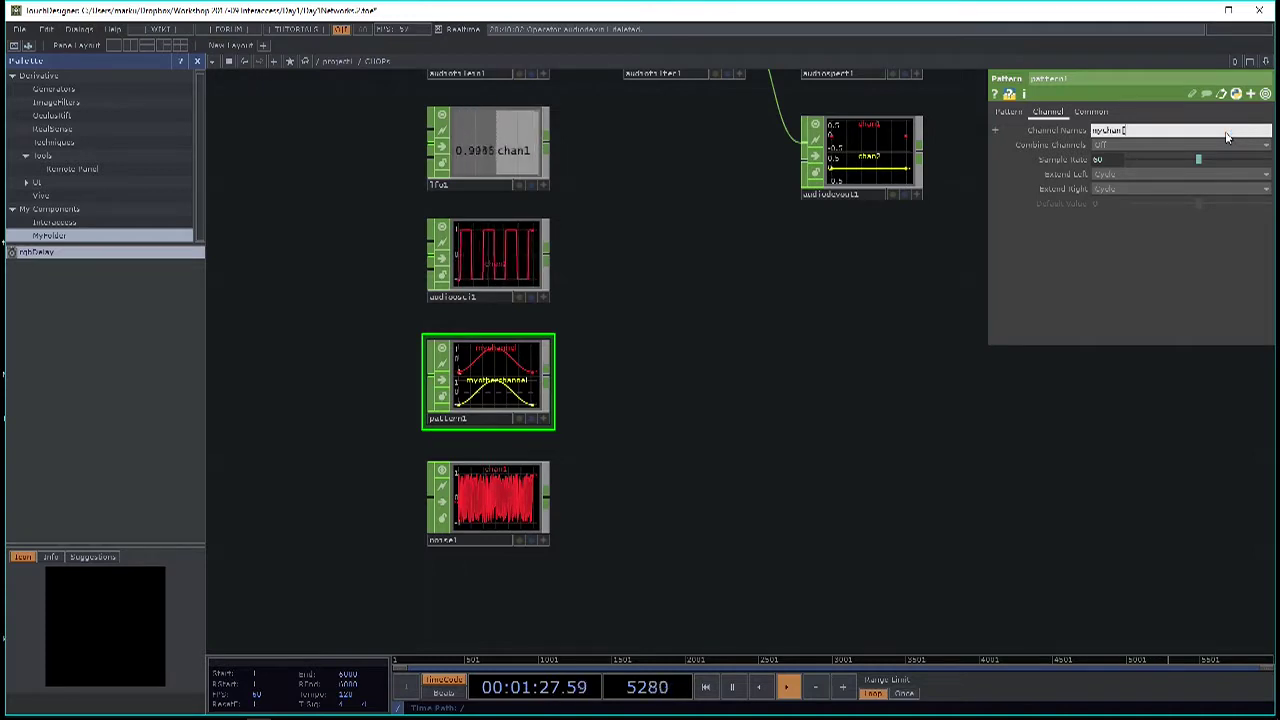
type("0")
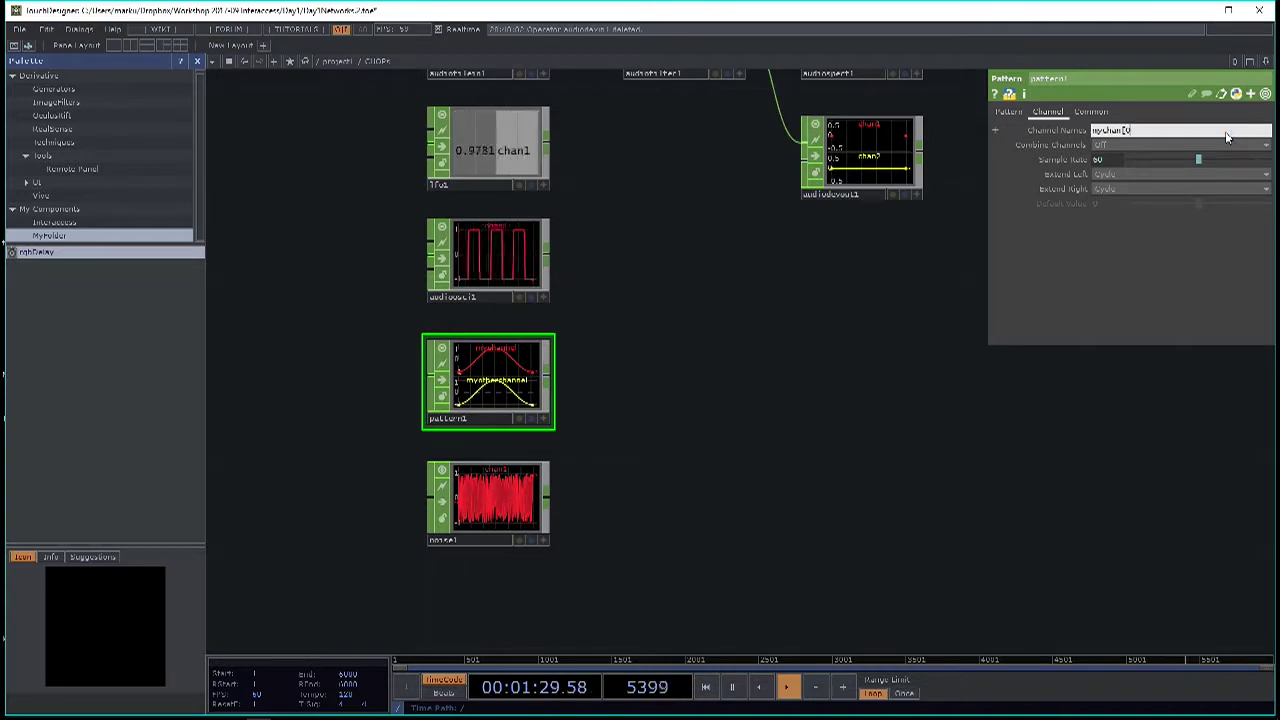
type("-")
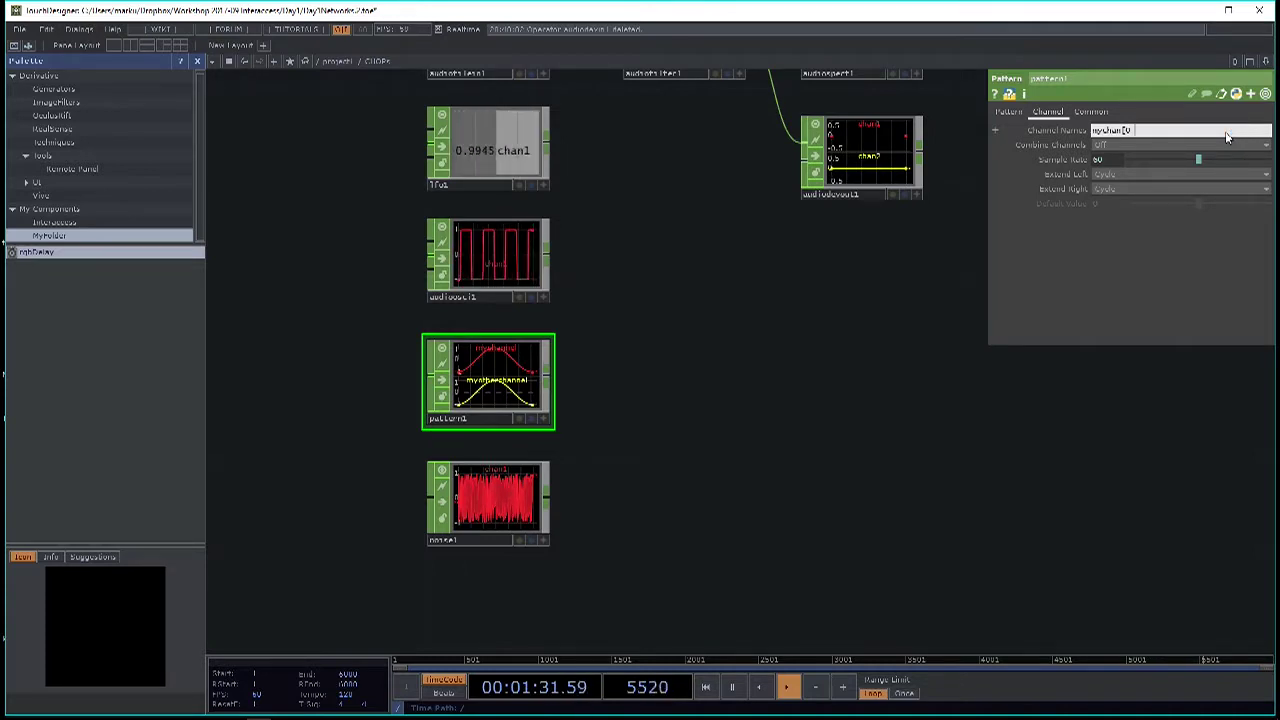
type("10]")
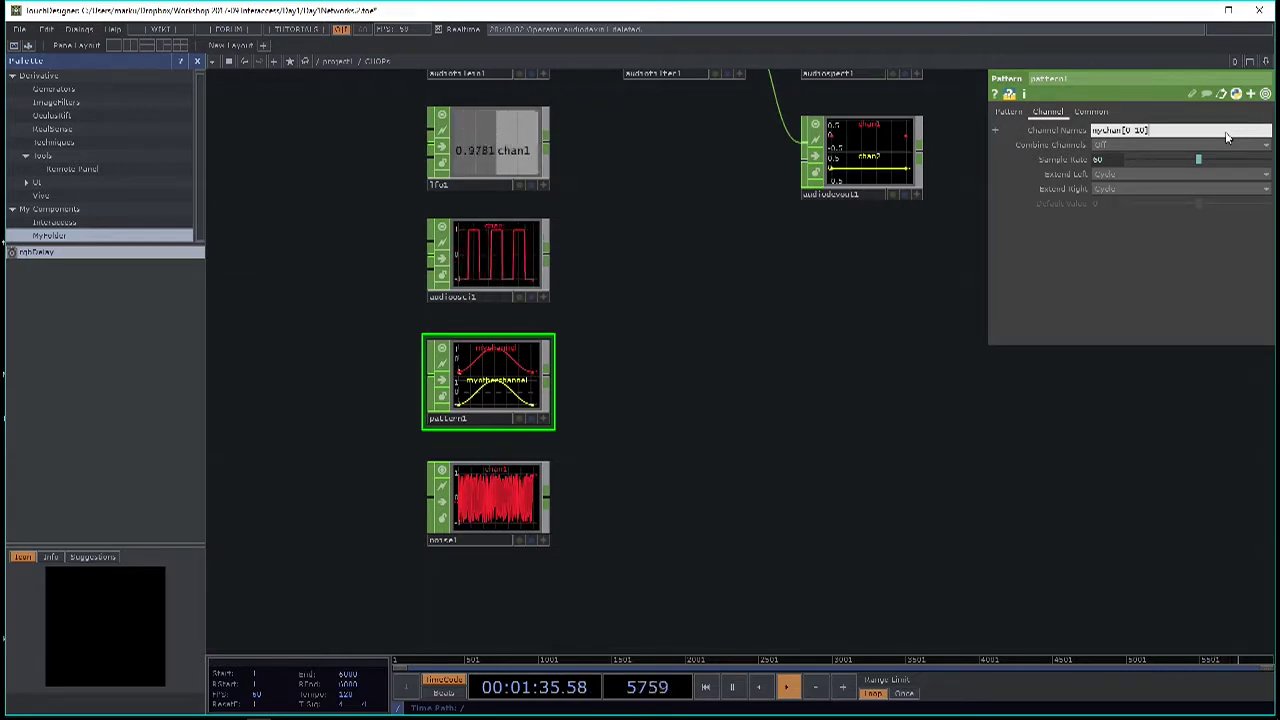
key("Return")
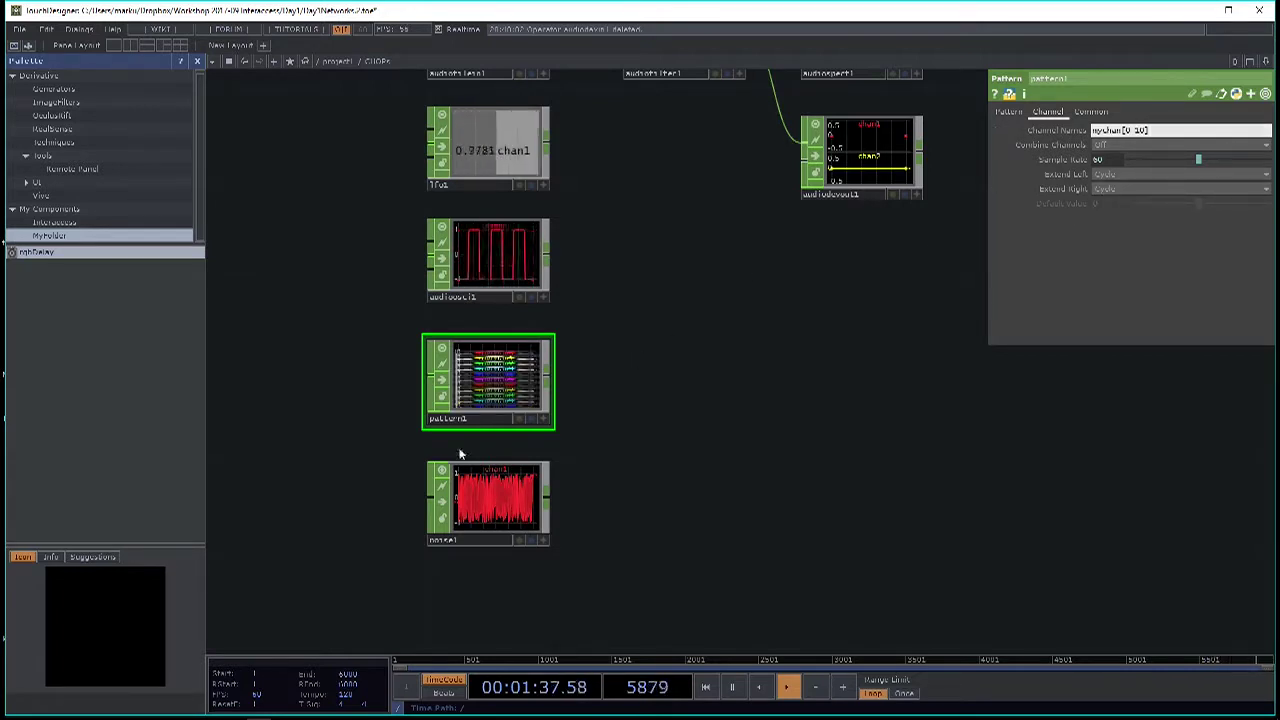
Show pattern1's Pattern page and zoom the network to view its eleven sine channels.
scroll(490, 390, "up", 5)
middle_click_drag(674, 263, 904, 389)
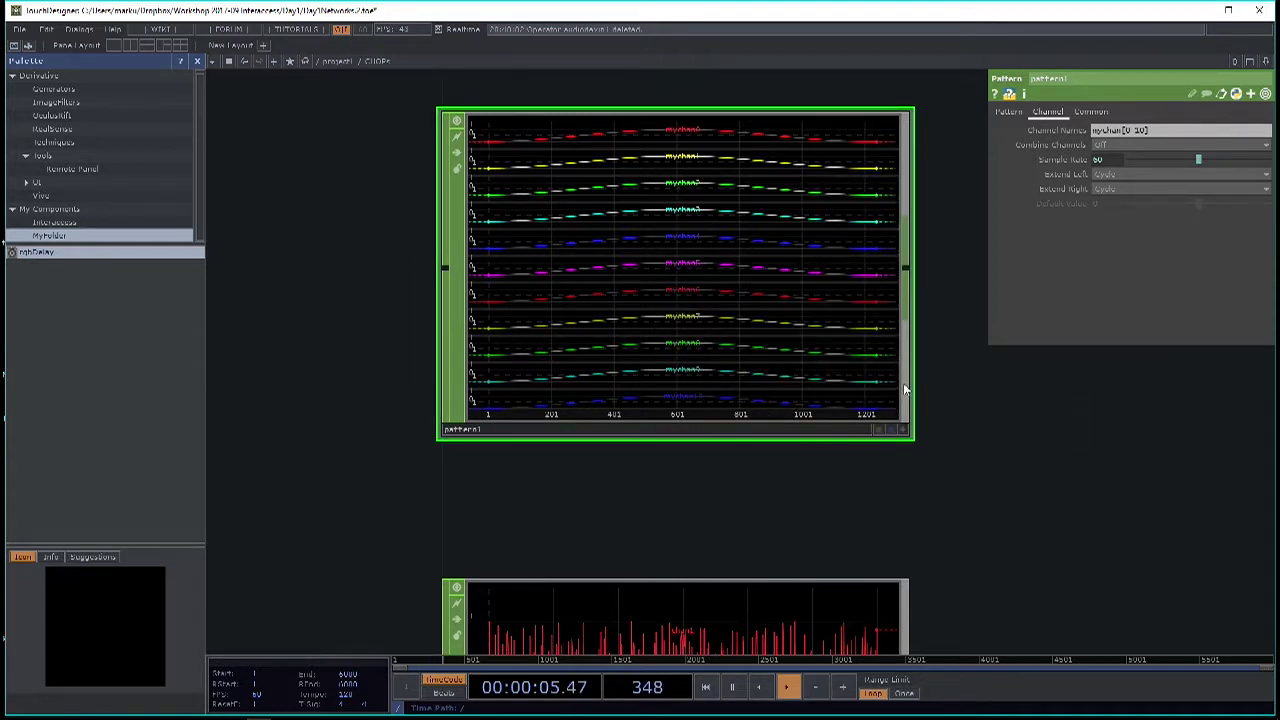
left_click(1007, 112)
scroll(771, 171, "up", 2)
scroll(800, 243, "down", 4)
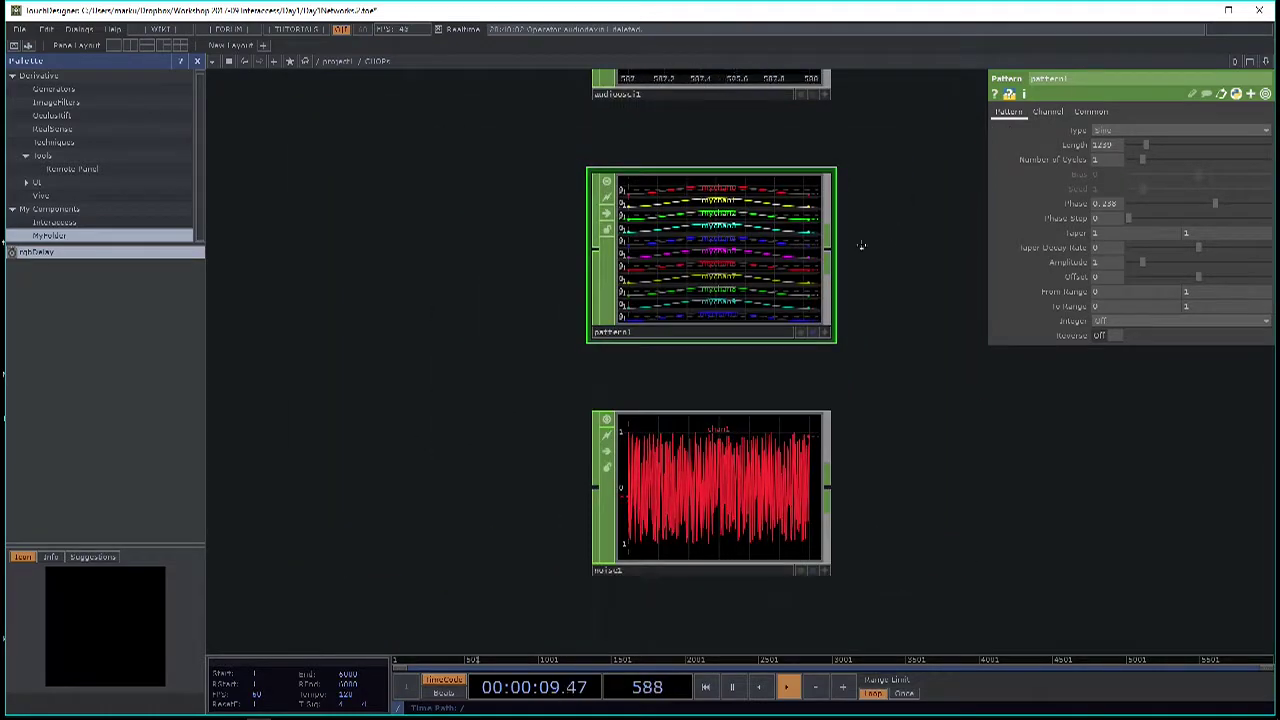
scroll(696, 244, "up", 2)
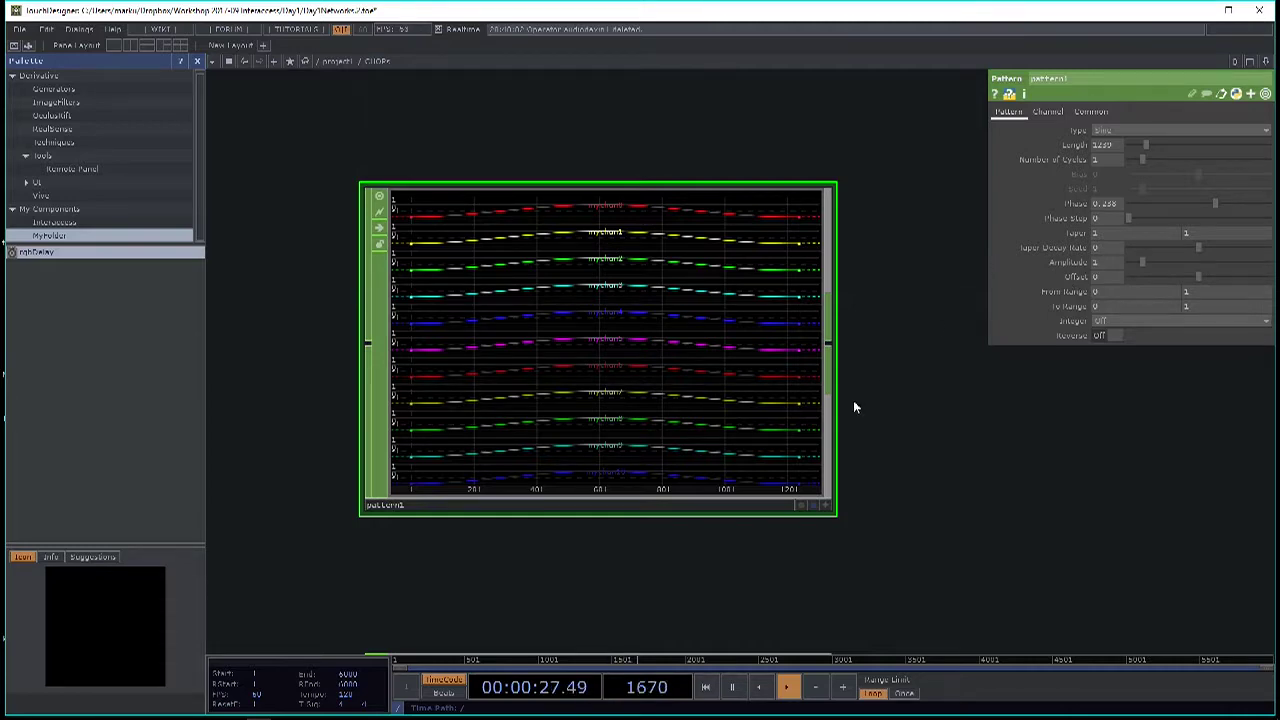
scroll(797, 377, "down", 3)
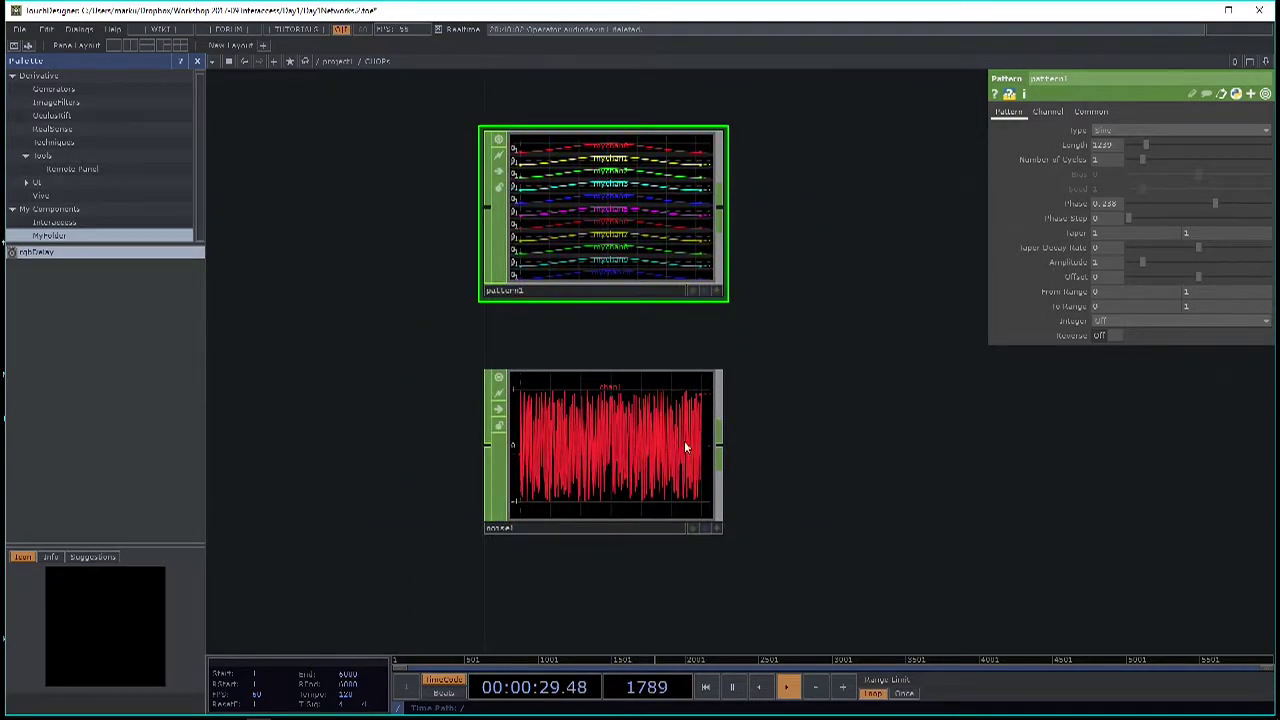
Set noise1's channel names to 'chan1 chan2' on its Channel page.
left_click(646, 449)
key("h")
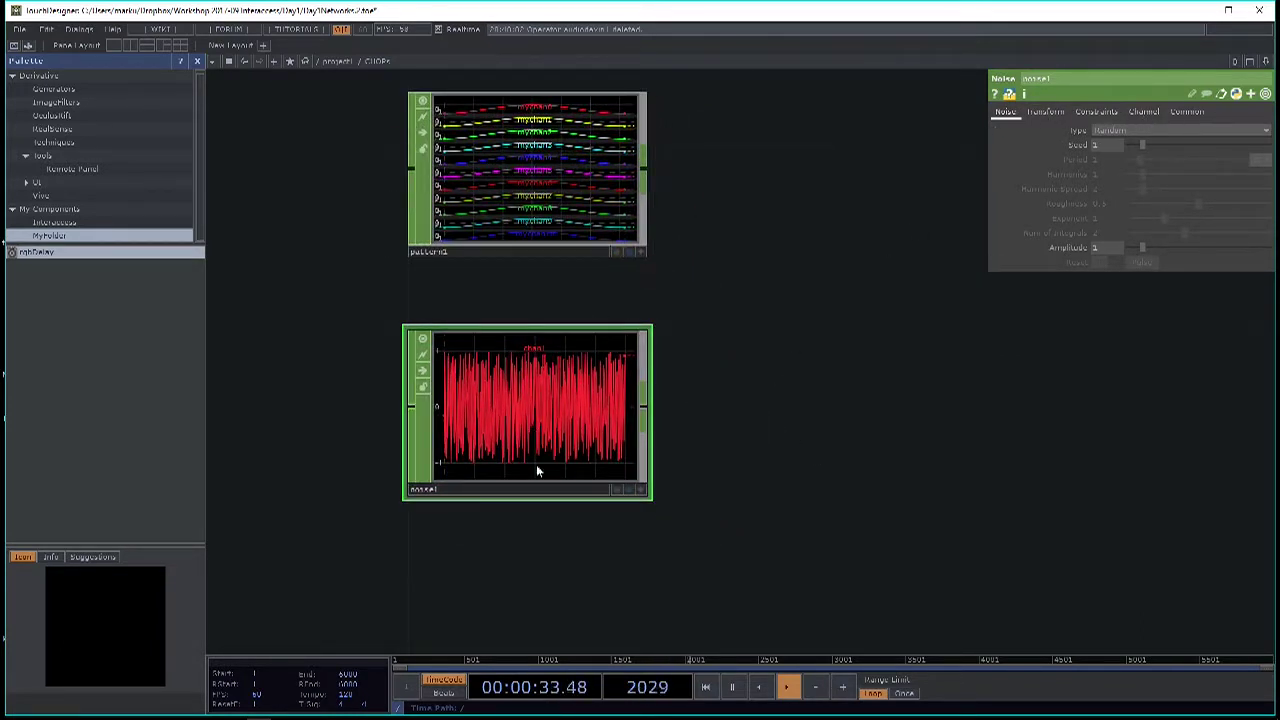
left_click(1140, 112)
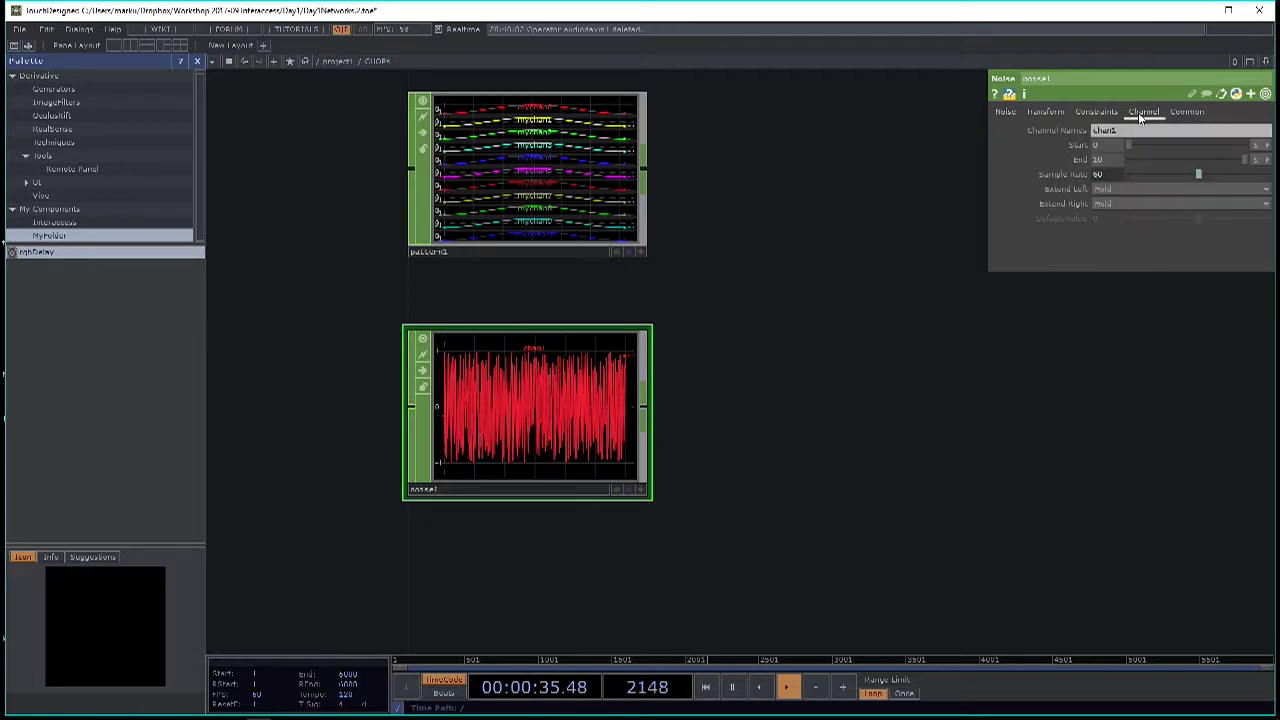
left_click(1147, 131)
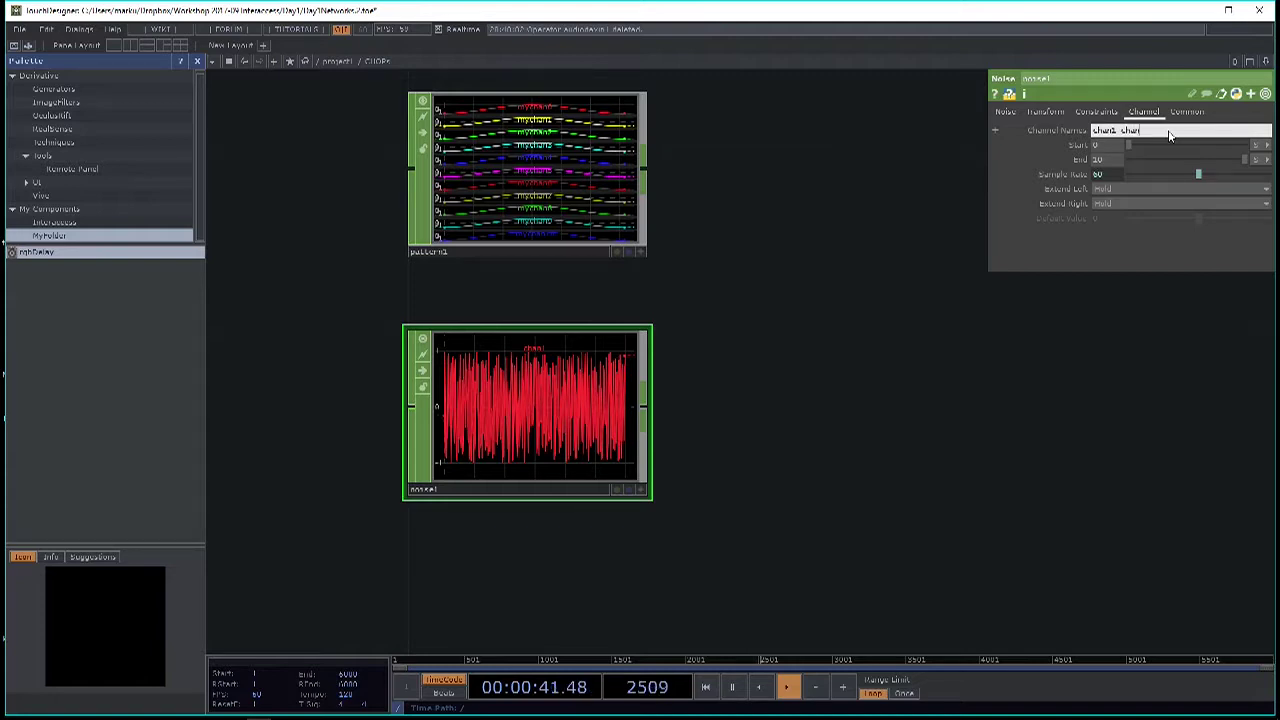
key("Return")
left_click(1153, 136)
key("Return")
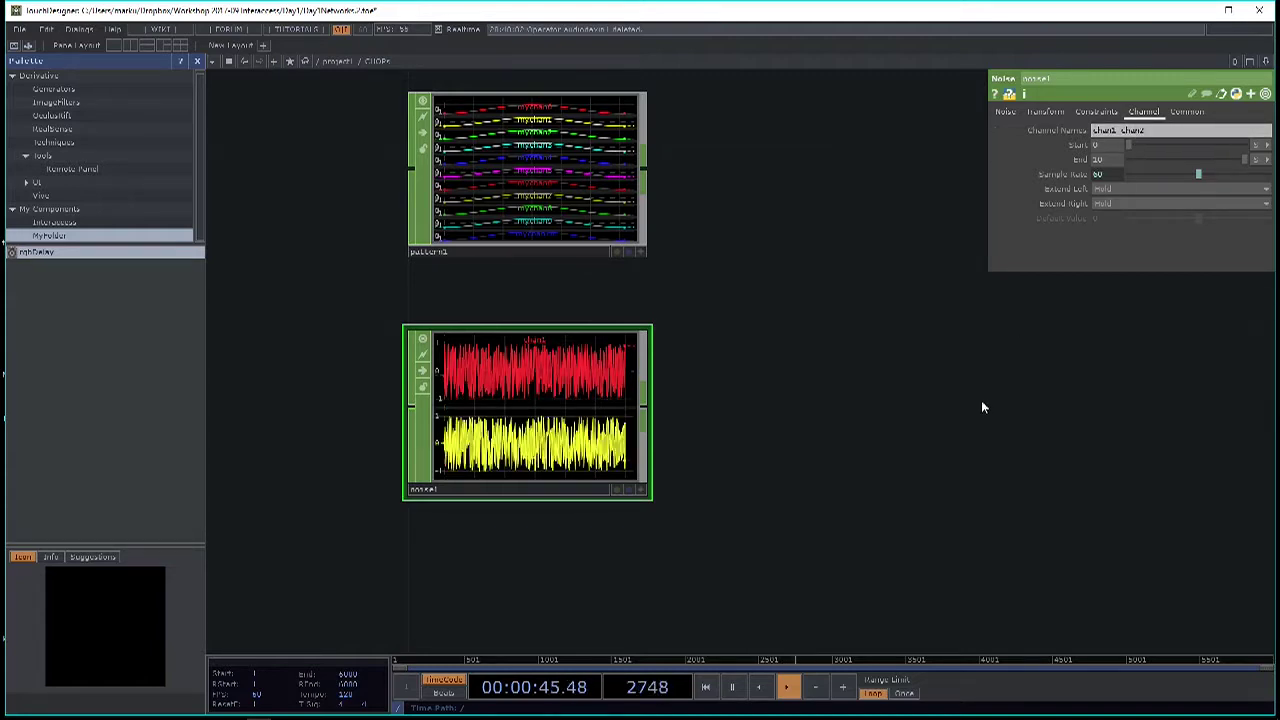
Compare the Channel settings of pattern1 and noise1.
left_click(545, 182)
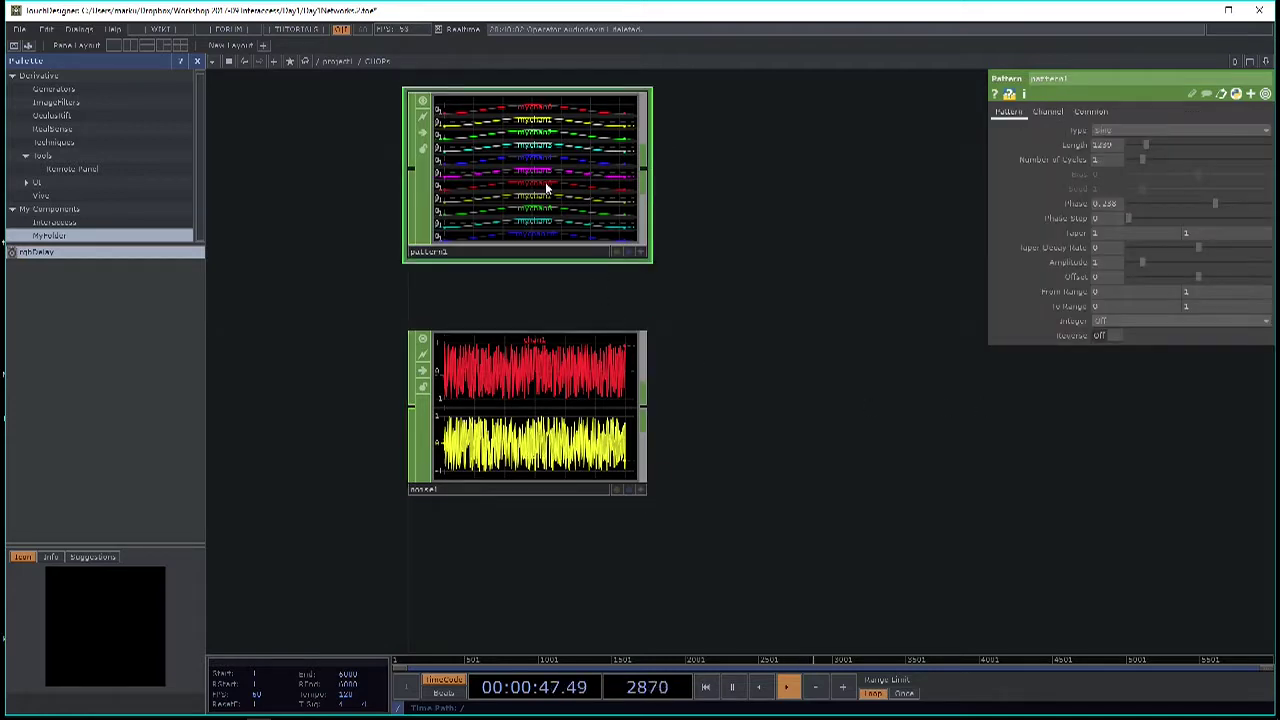
left_click(1047, 111)
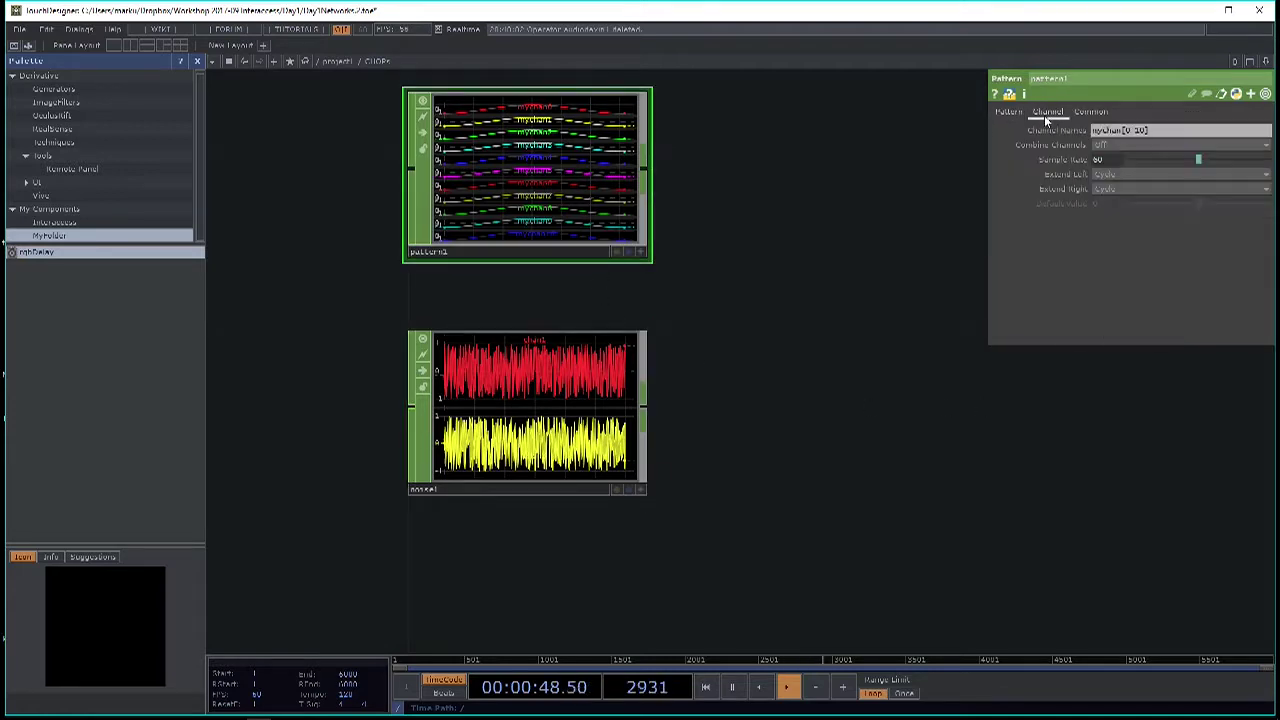
left_click(594, 378)
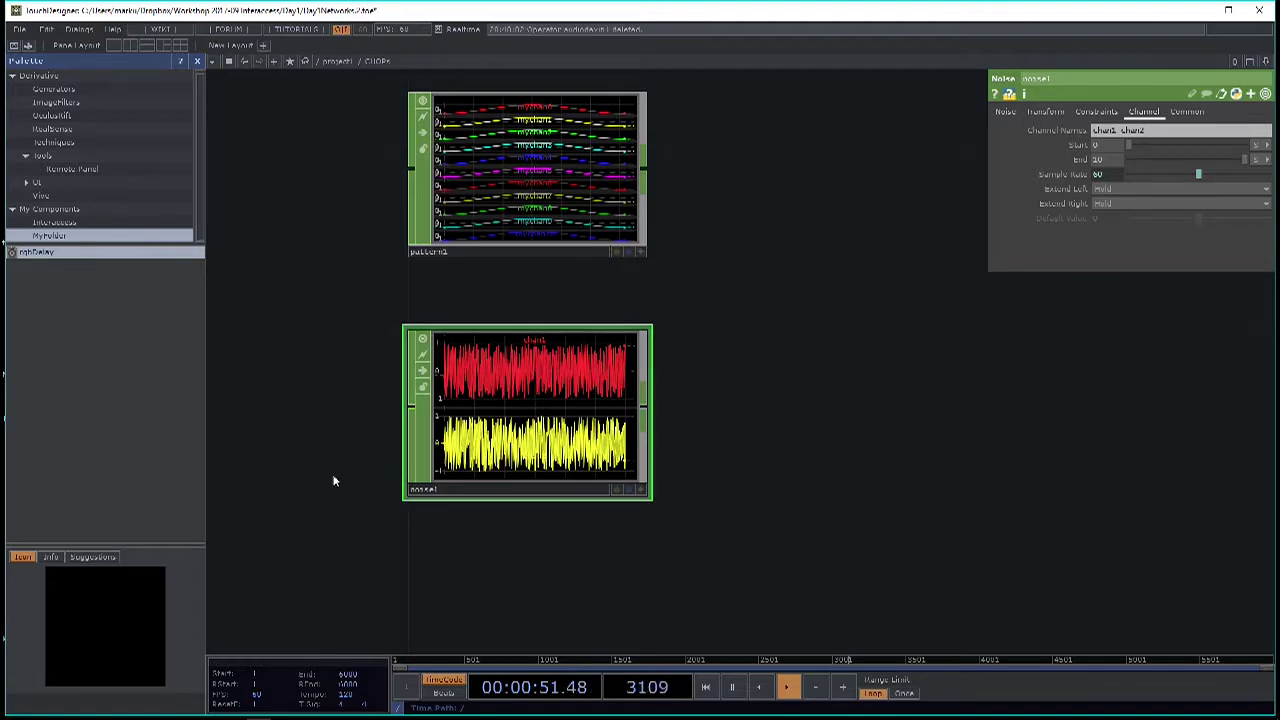
scroll(453, 436, "up", 2)
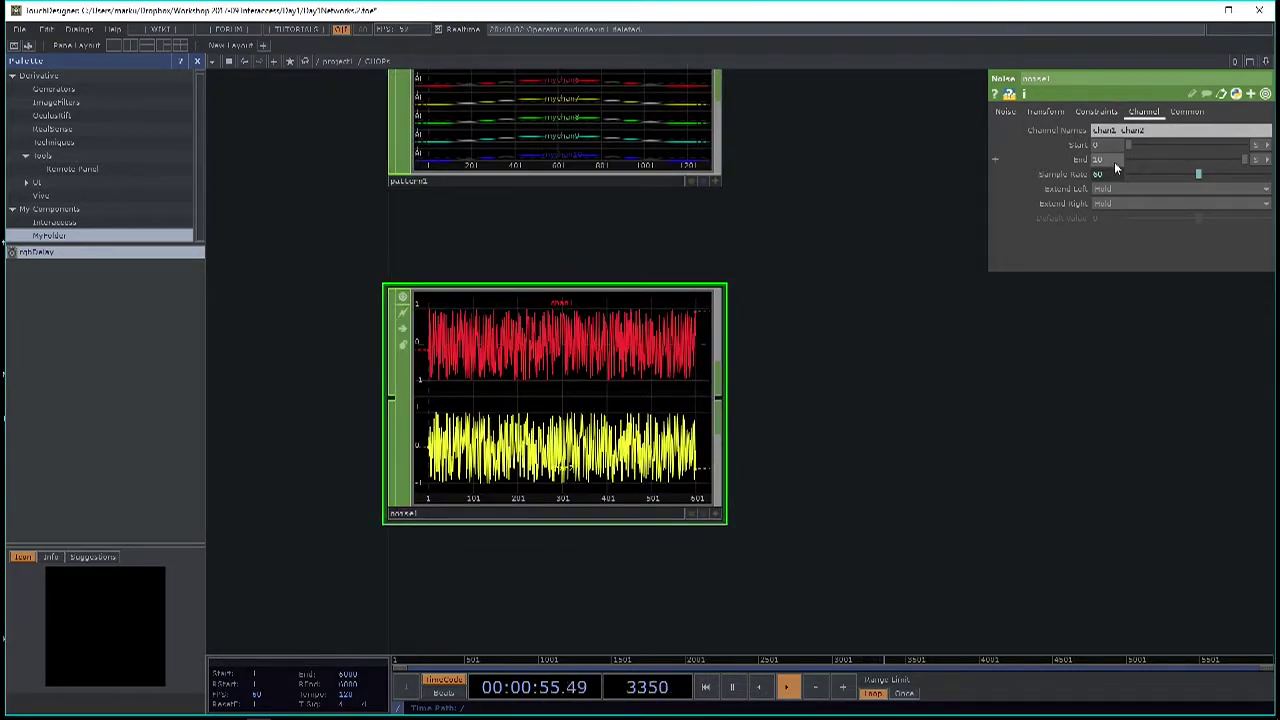
scroll(615, 430, "down", 2)
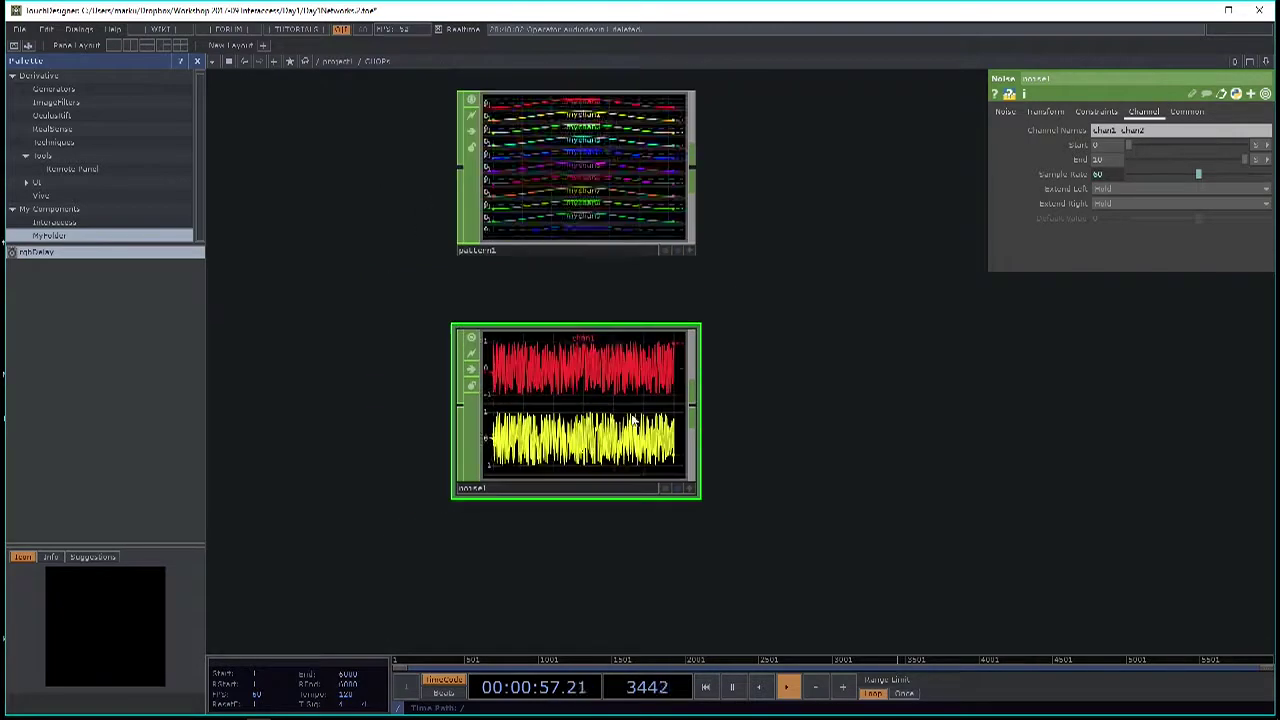
Raise pattern1's Length to about 5096 on its Pattern page.
left_click(594, 175)
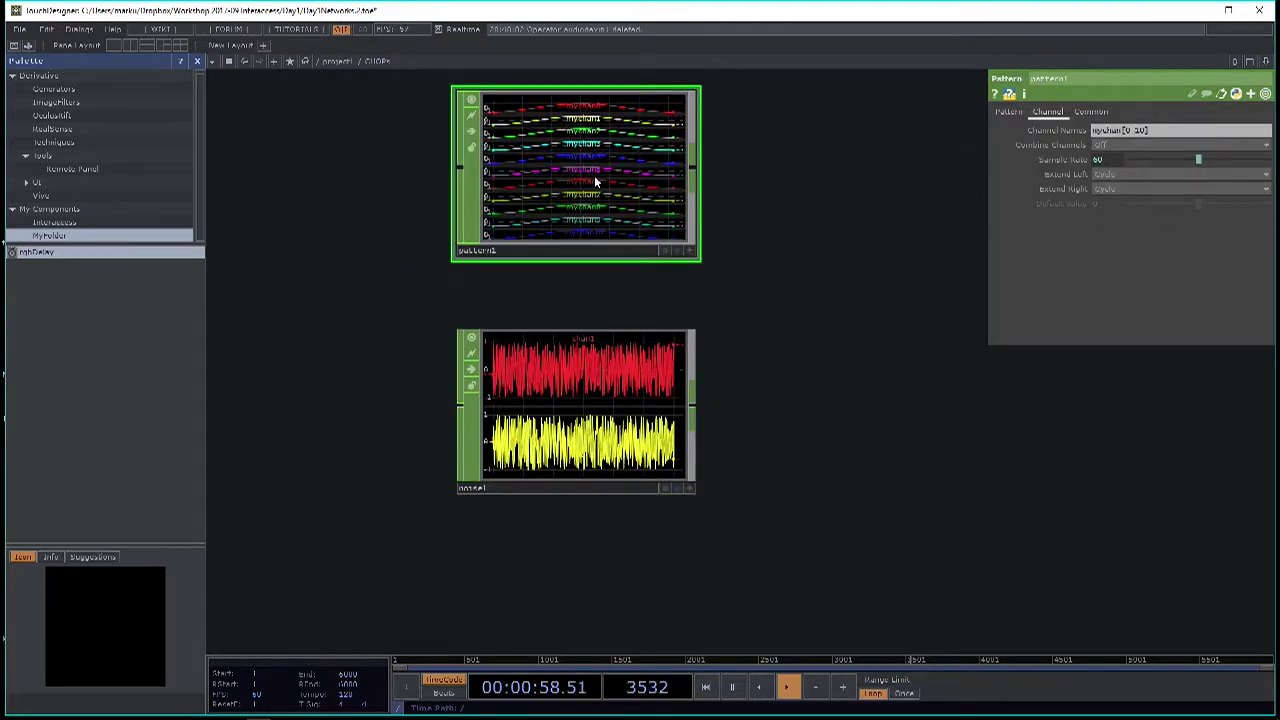
left_click(1010, 112)
left_click_drag(1148, 146, 1202, 144)
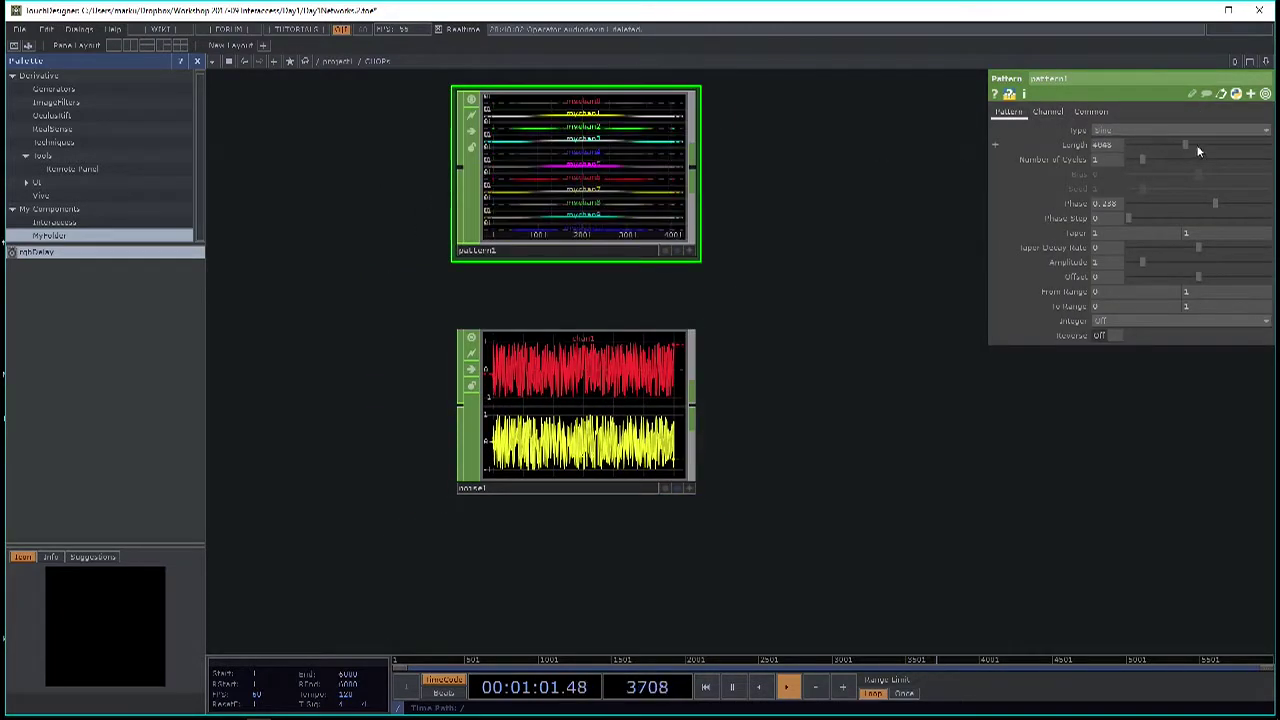
scroll(563, 234, "up", 4)
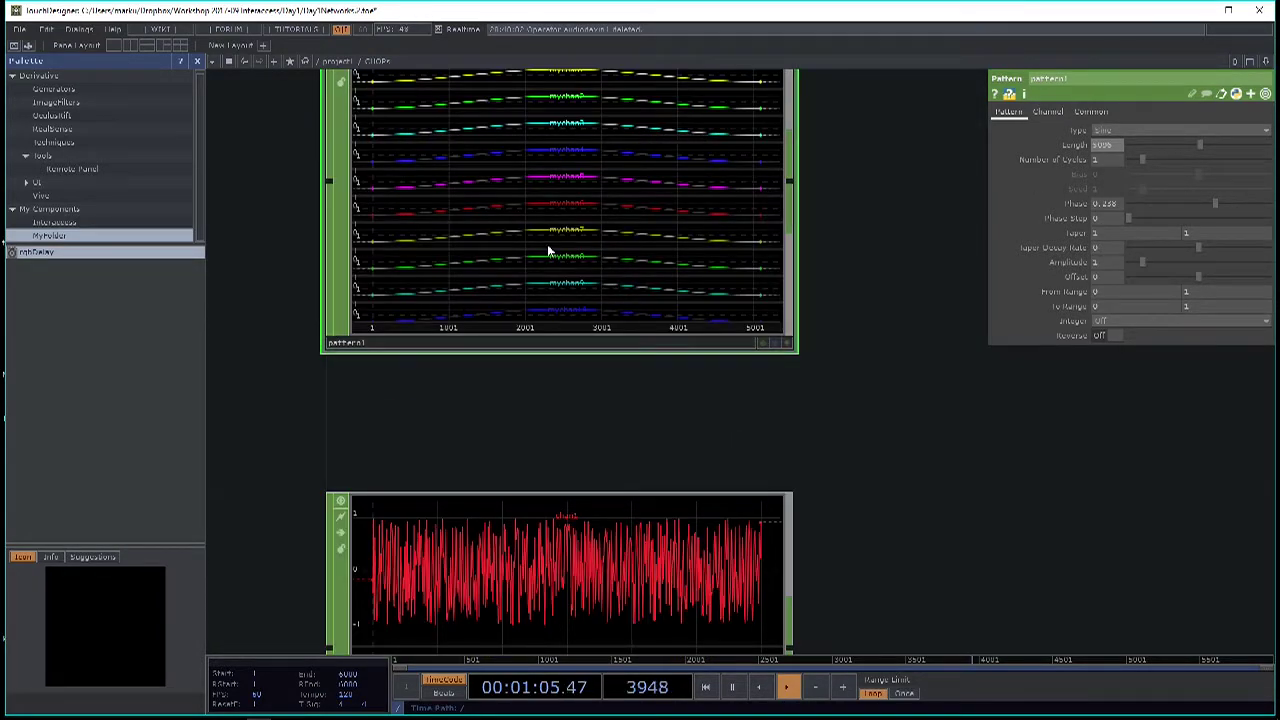
scroll(513, 246, "down", 5)
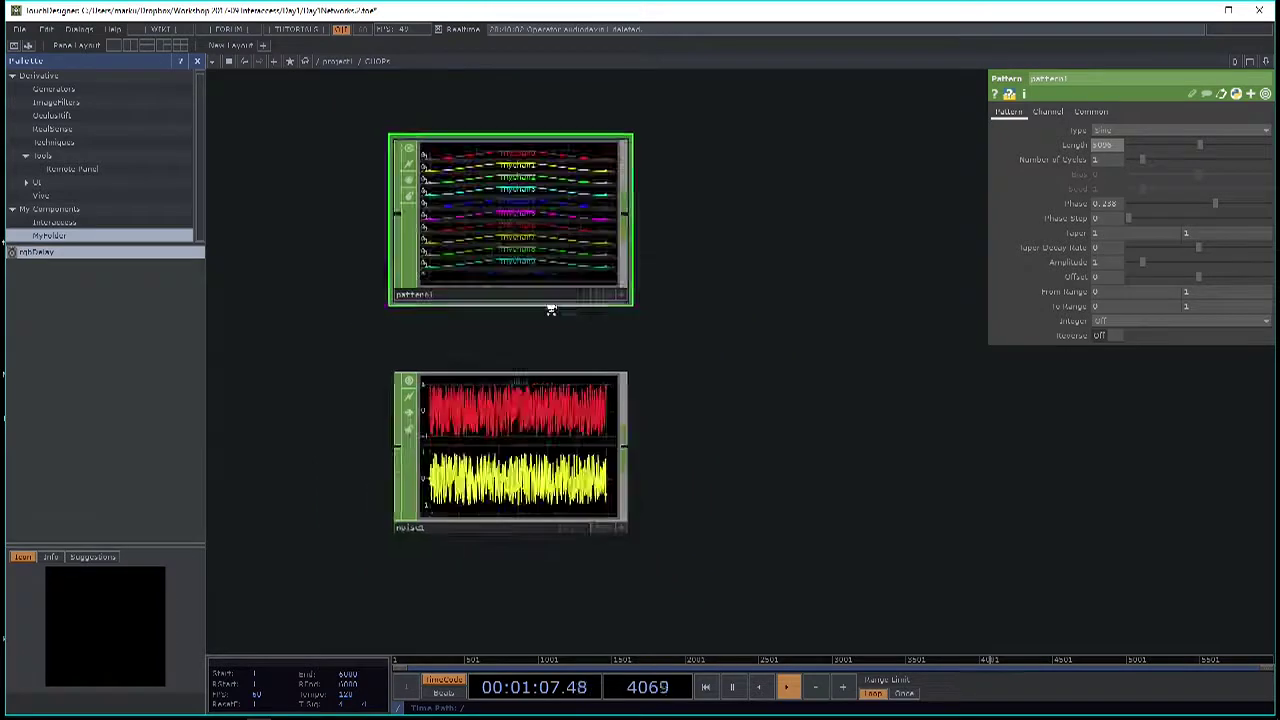
left_click(518, 400)
scroll(510, 392, "up", 4)
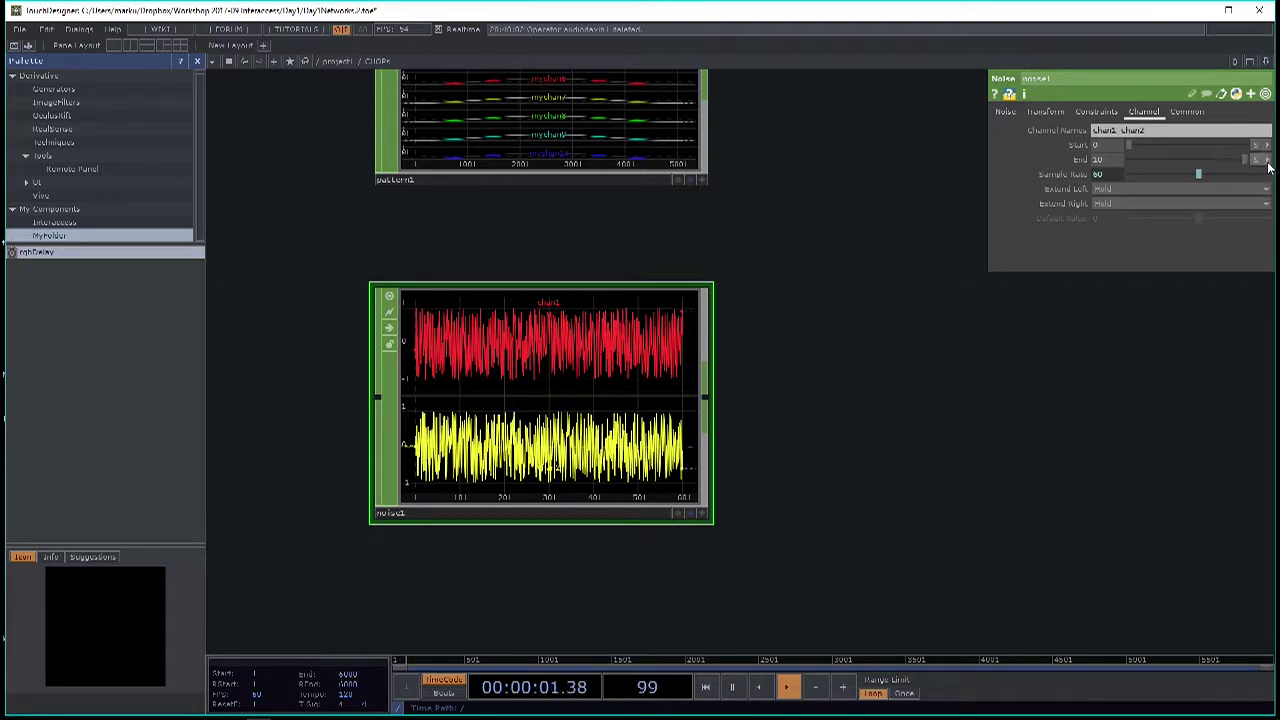
Switch noise1's End units to Frames, then pause and rewind the timeline.
left_click(1266, 159)
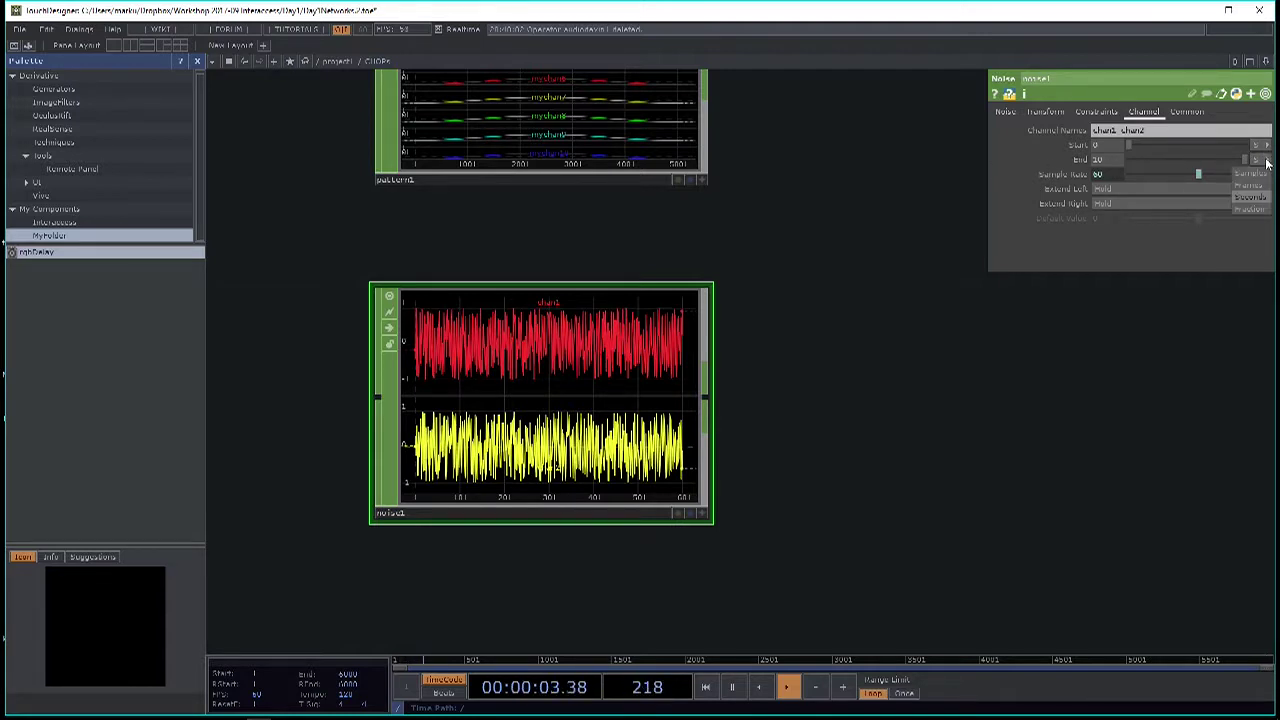
left_click(1262, 185)
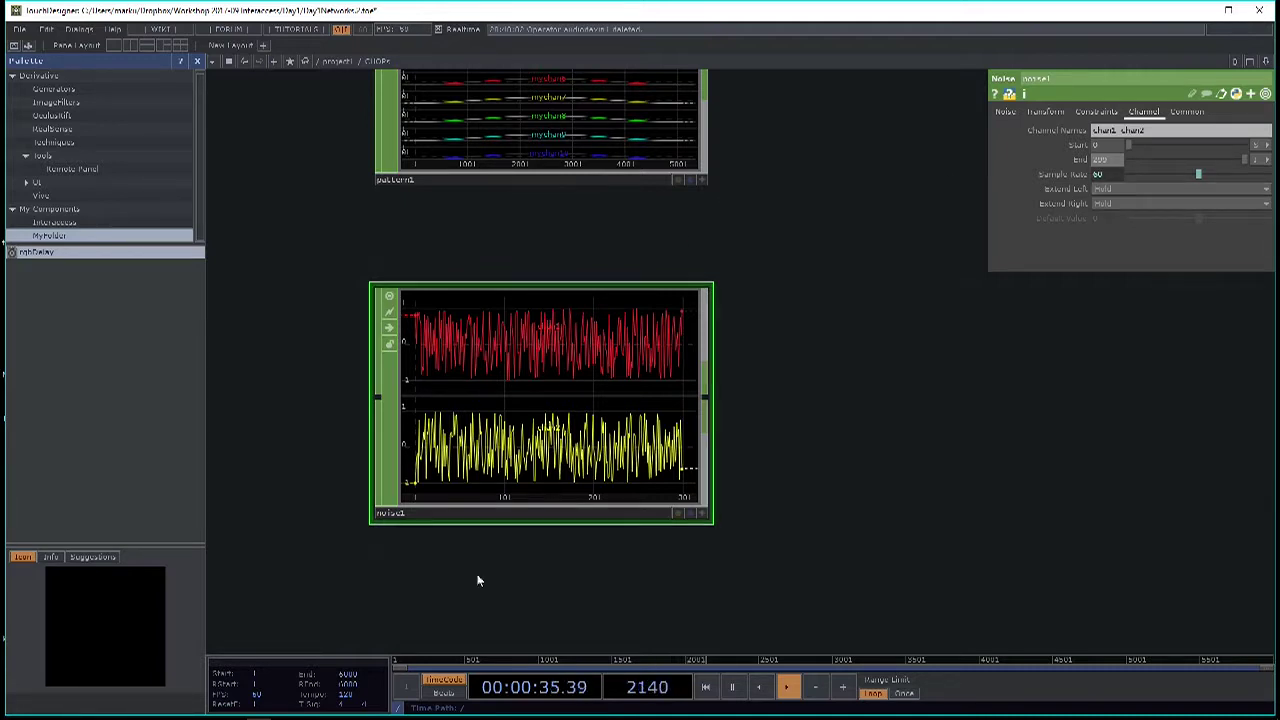
left_click_drag(724, 663, 383, 658)
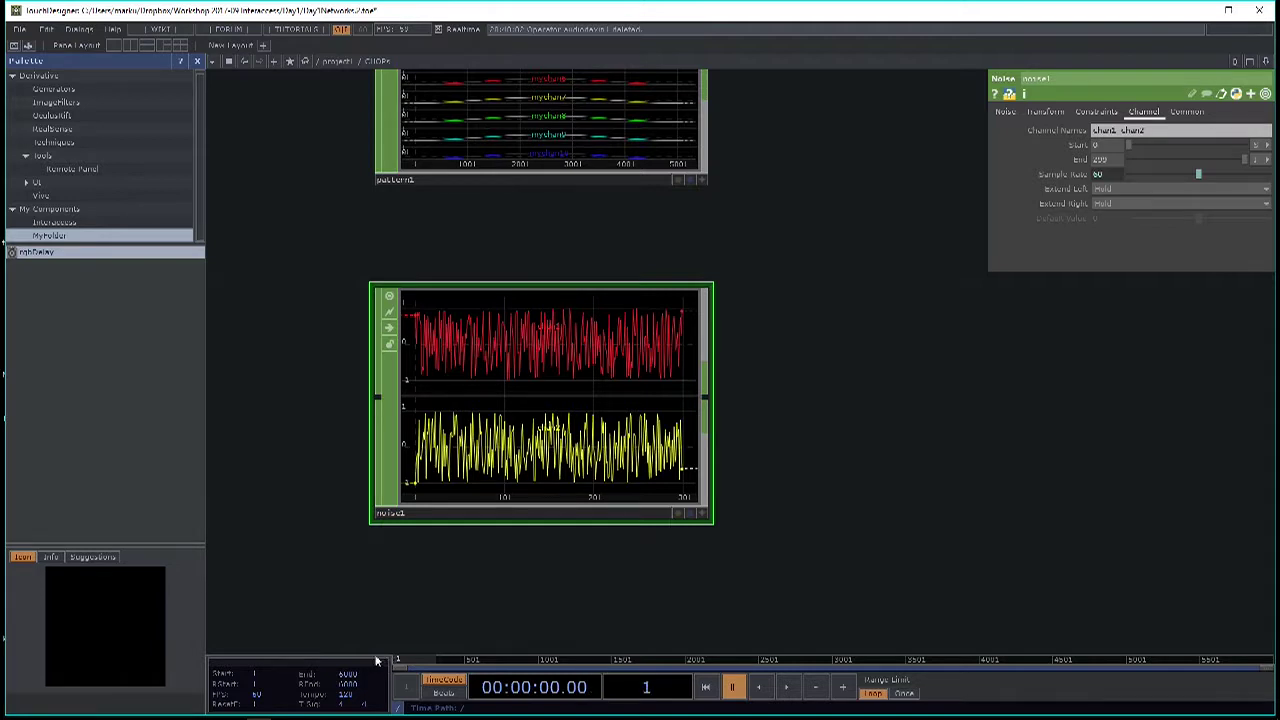
Play the timeline, test Start 1 and End 301, then restore noise1 to Start 0, End 300.
key("space")
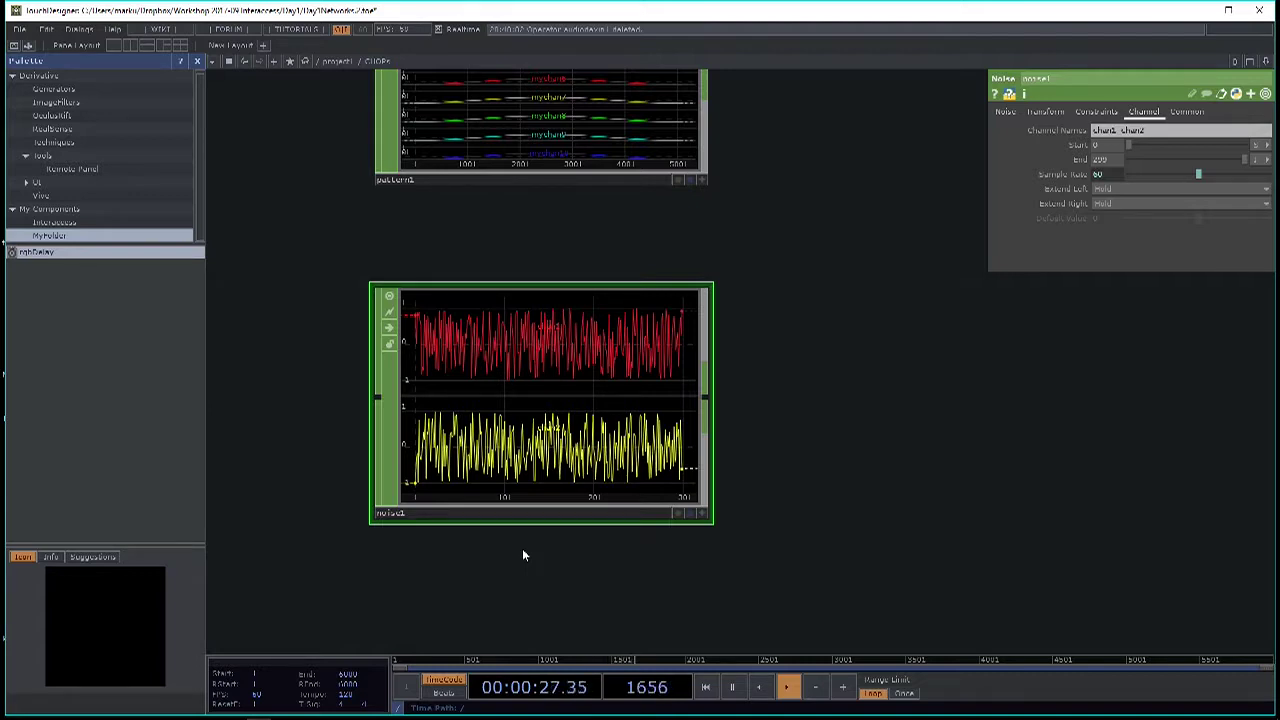
left_click(1267, 145)
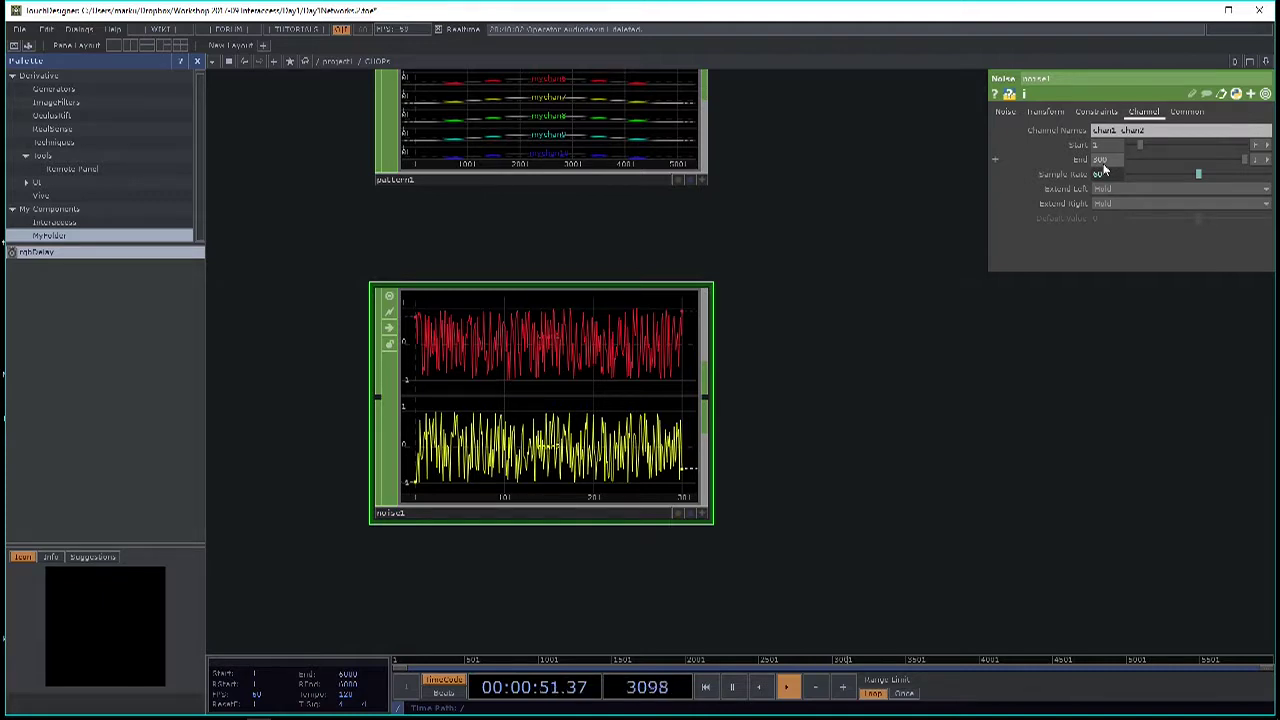
left_click(1259, 160)
left_click(1249, 185)
left_click(1265, 145)
left_click(1265, 160)
scroll(706, 429, "down", 5)
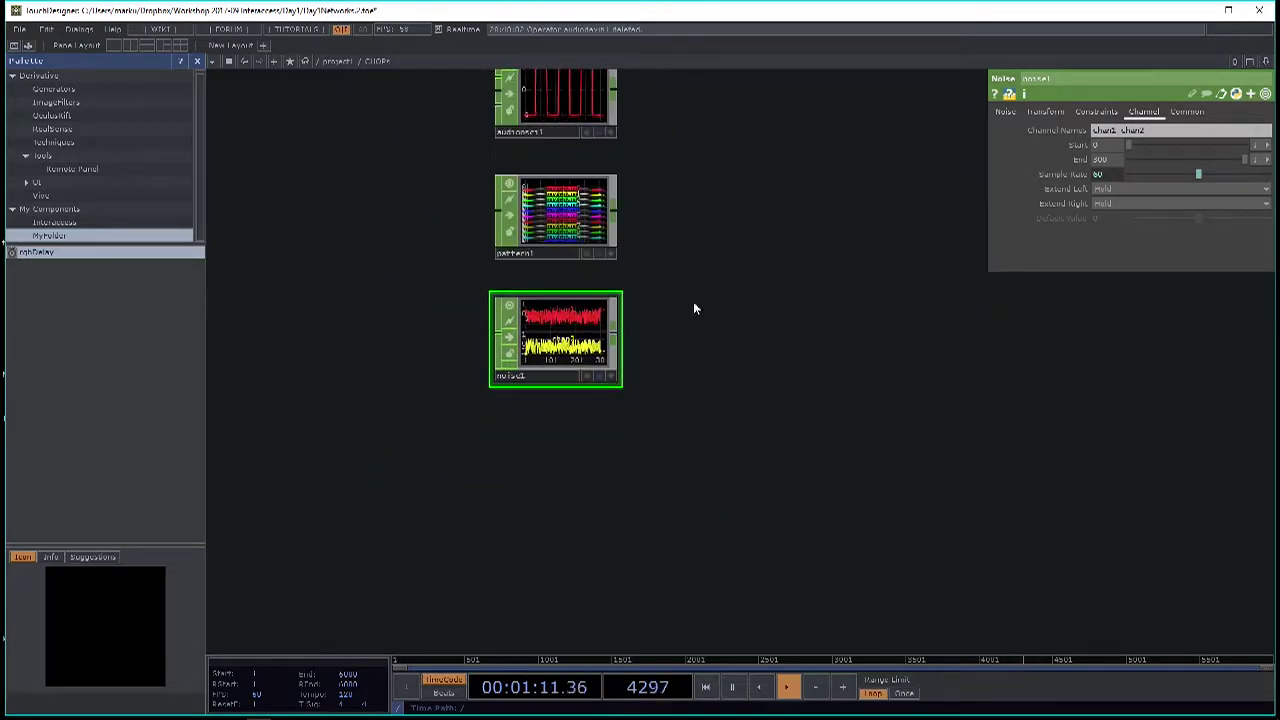
scroll(690, 320, "down", 5)
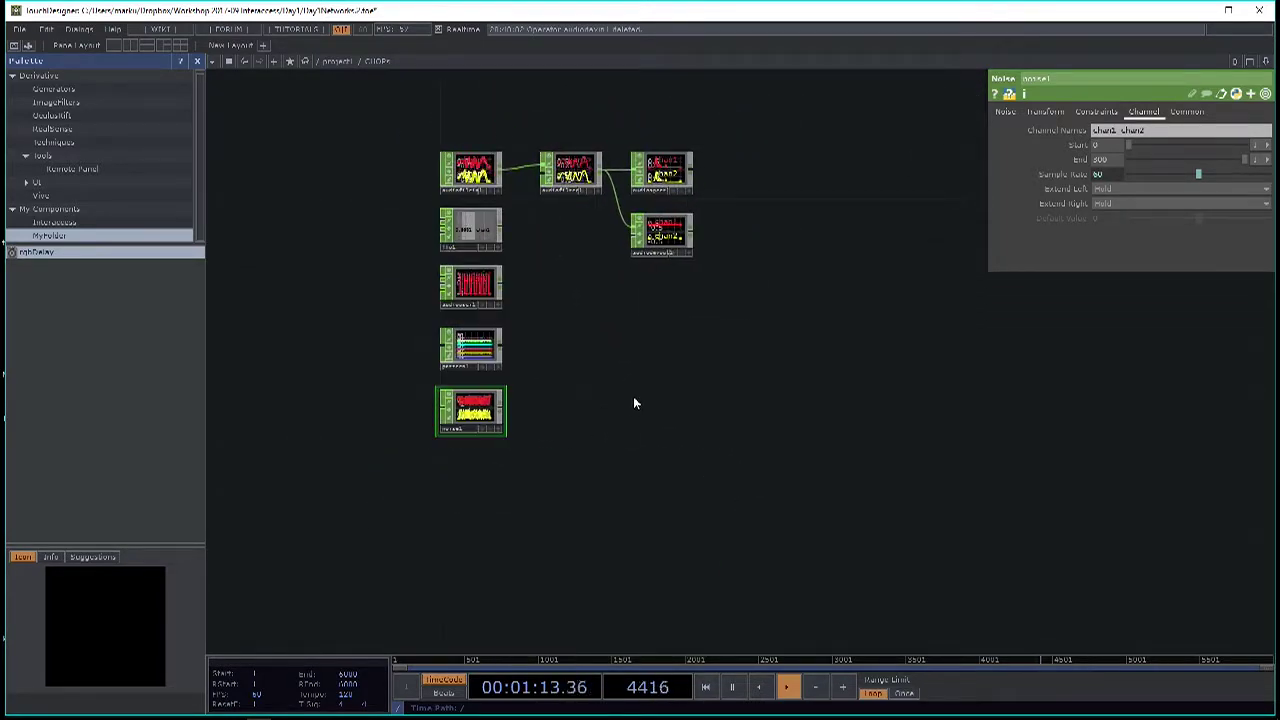
scroll(531, 277, "up", 5)
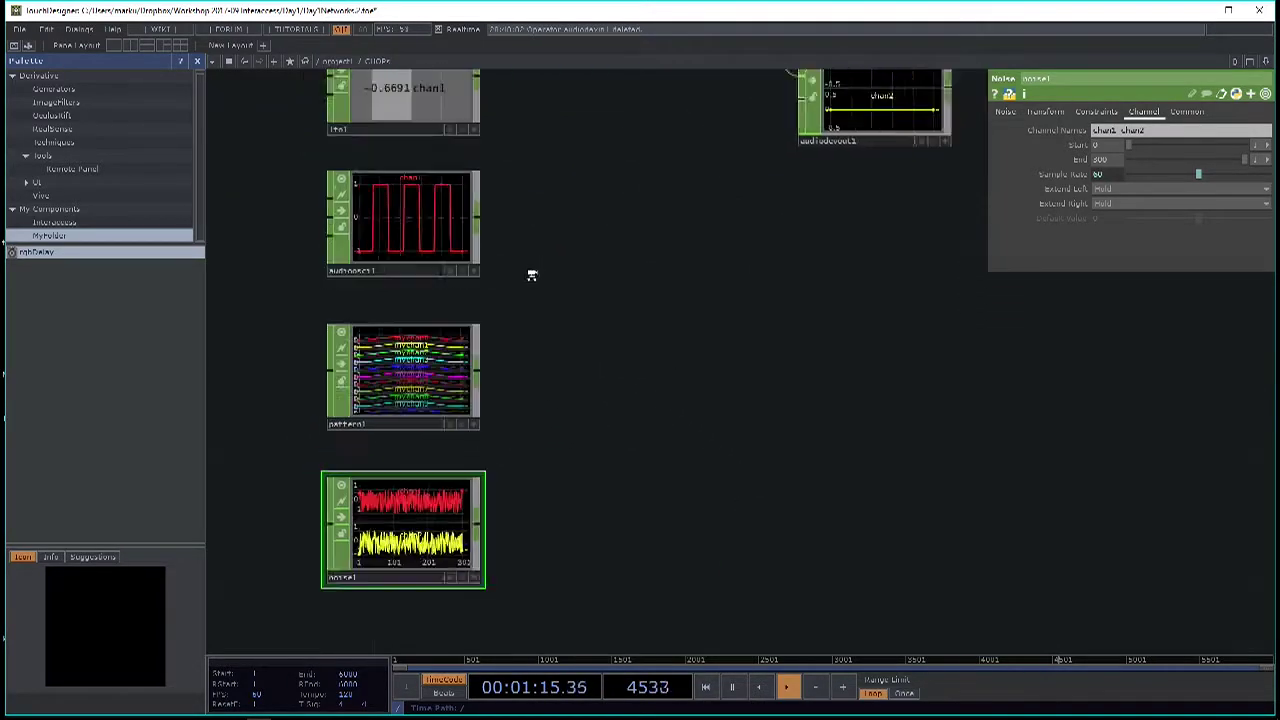
scroll(567, 386, "down", 3)
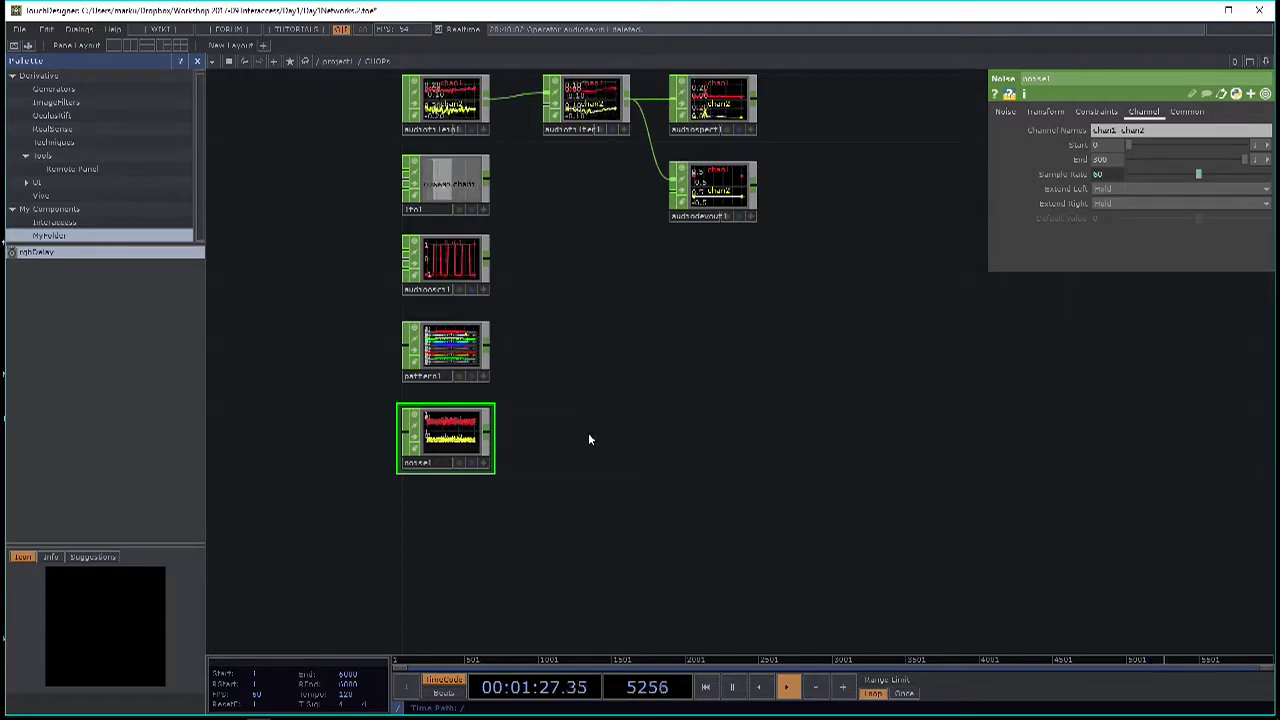
scroll(450, 440, "up", 5)
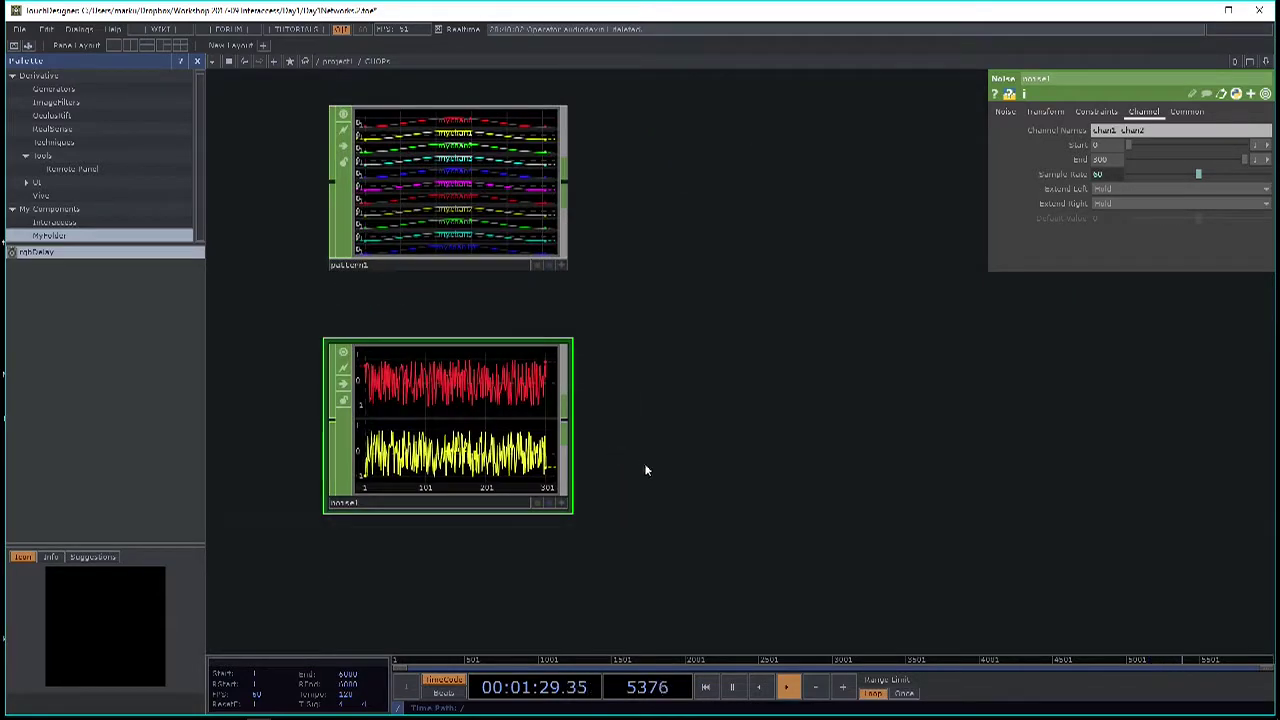
left_click_drag(659, 453, 661, 434)
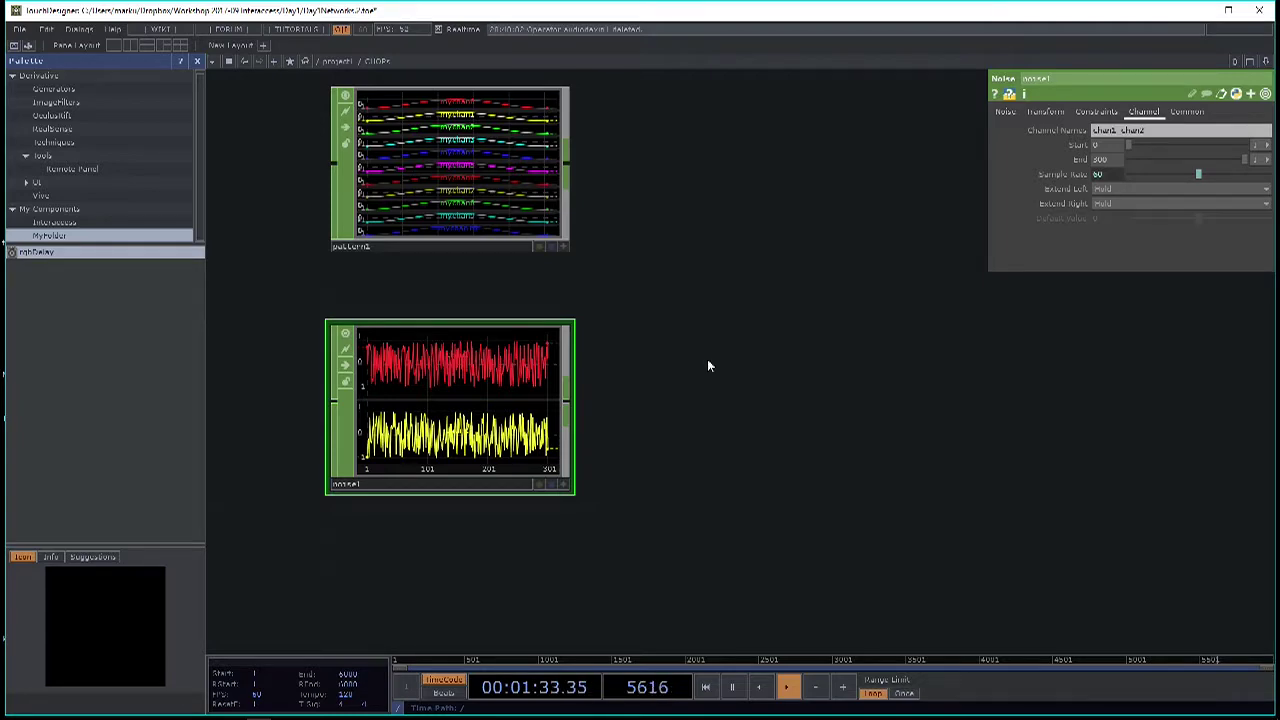
scroll(655, 432, "down", 4)
scroll(548, 437, "up", 4)
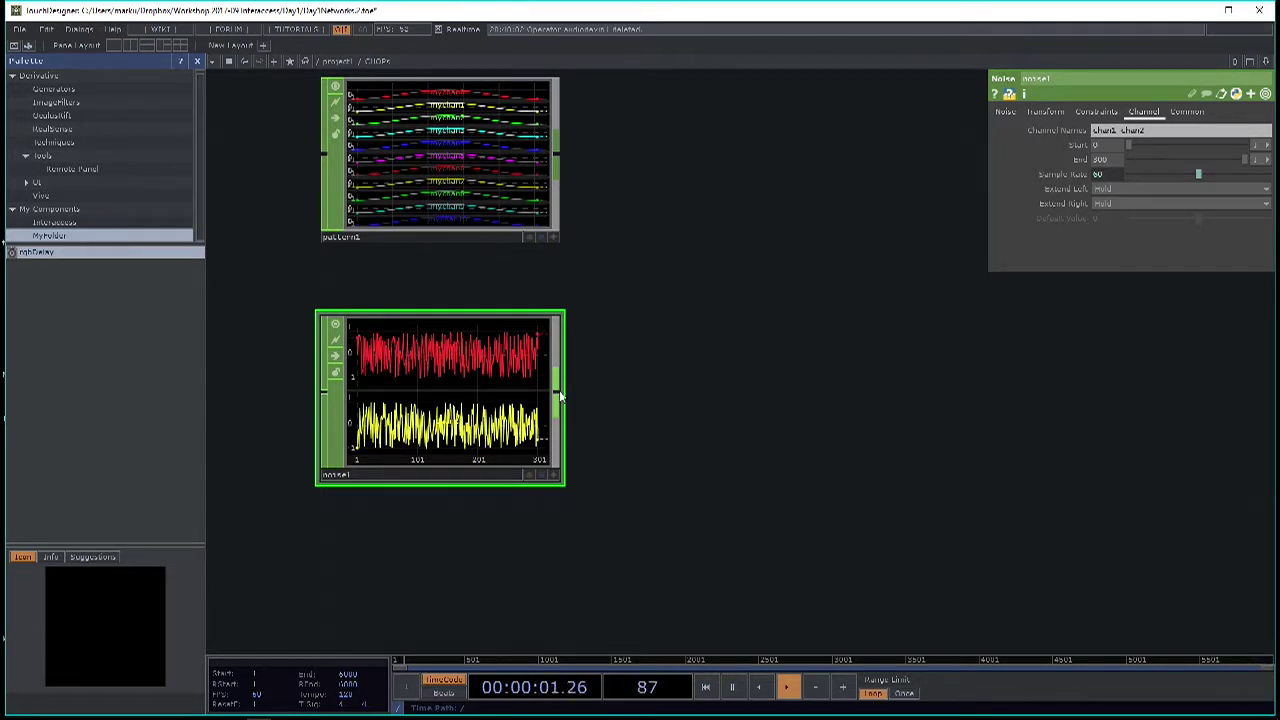
Add a Math CHOP, math1, wired from noise1's output.
right_click(556, 396)
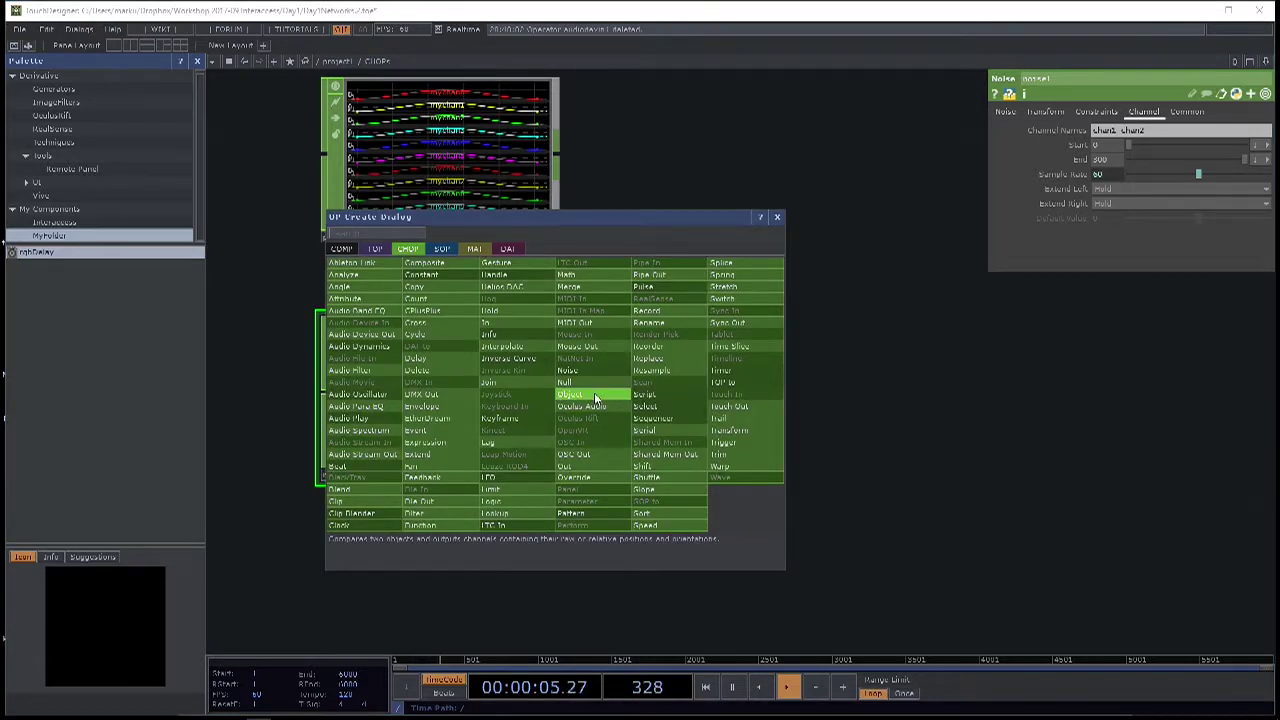
type("math")
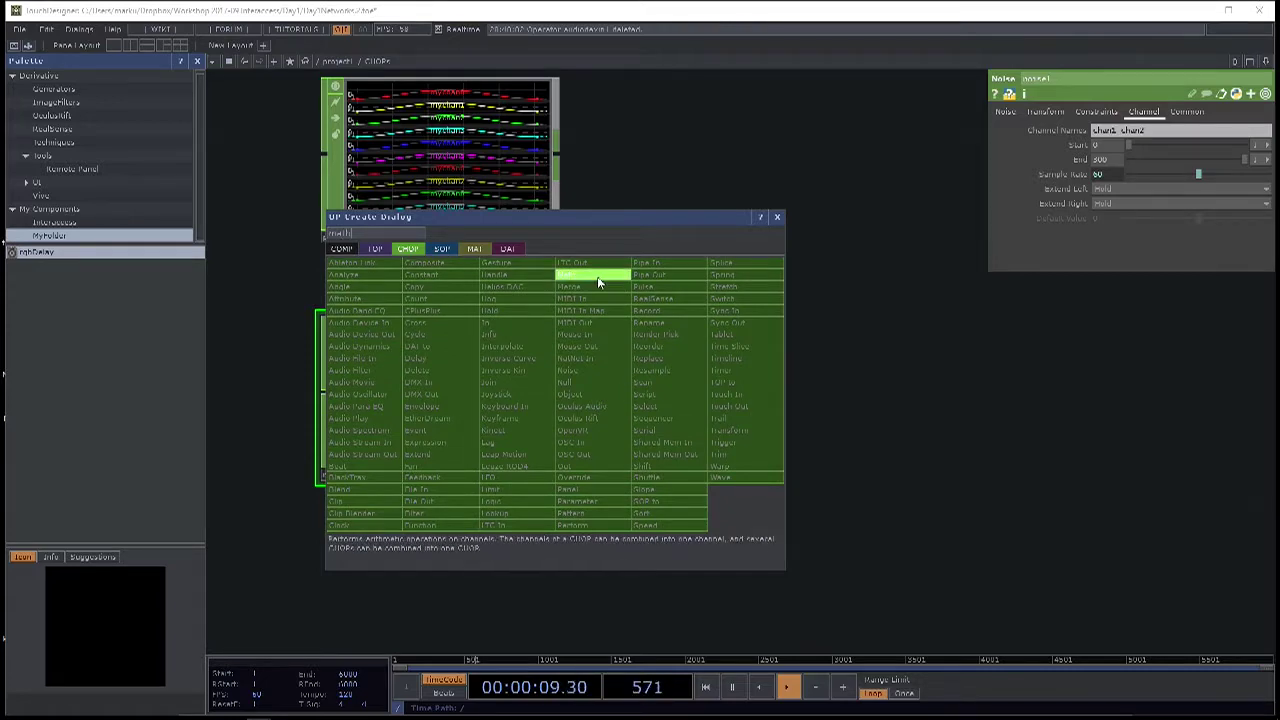
left_click(597, 276)
left_click(754, 400)
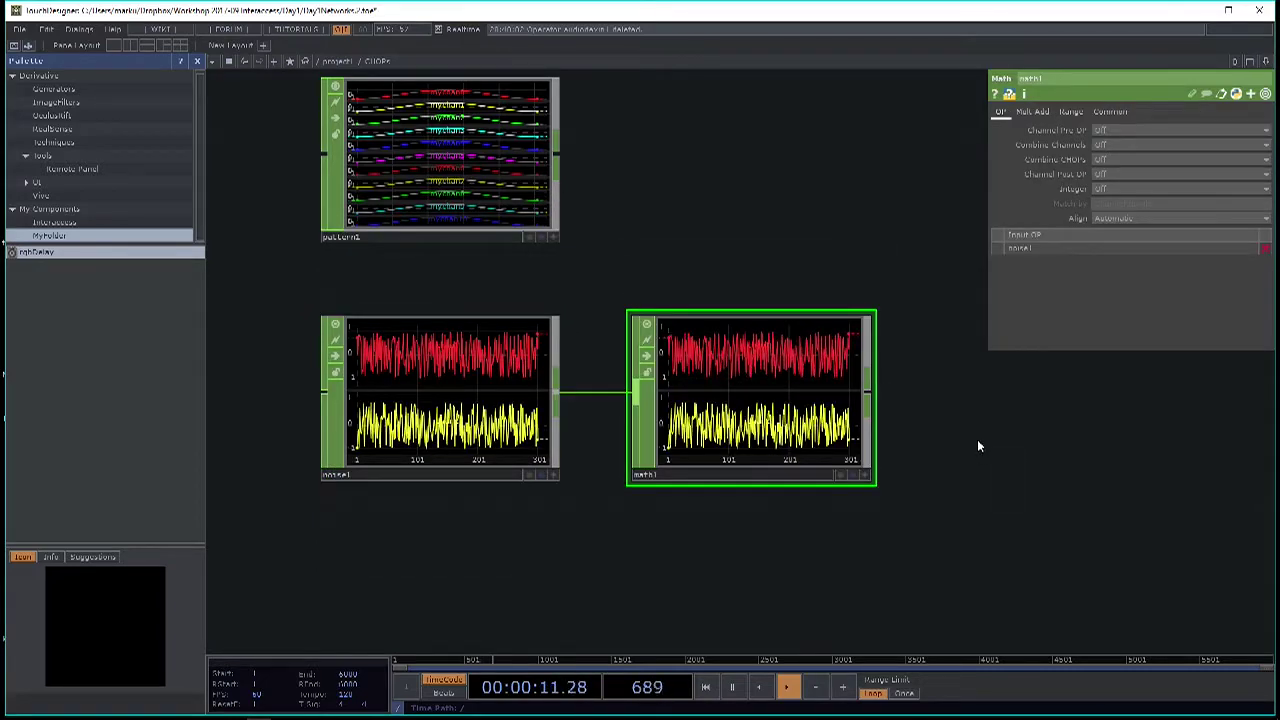
scroll(782, 414, "up", 3)
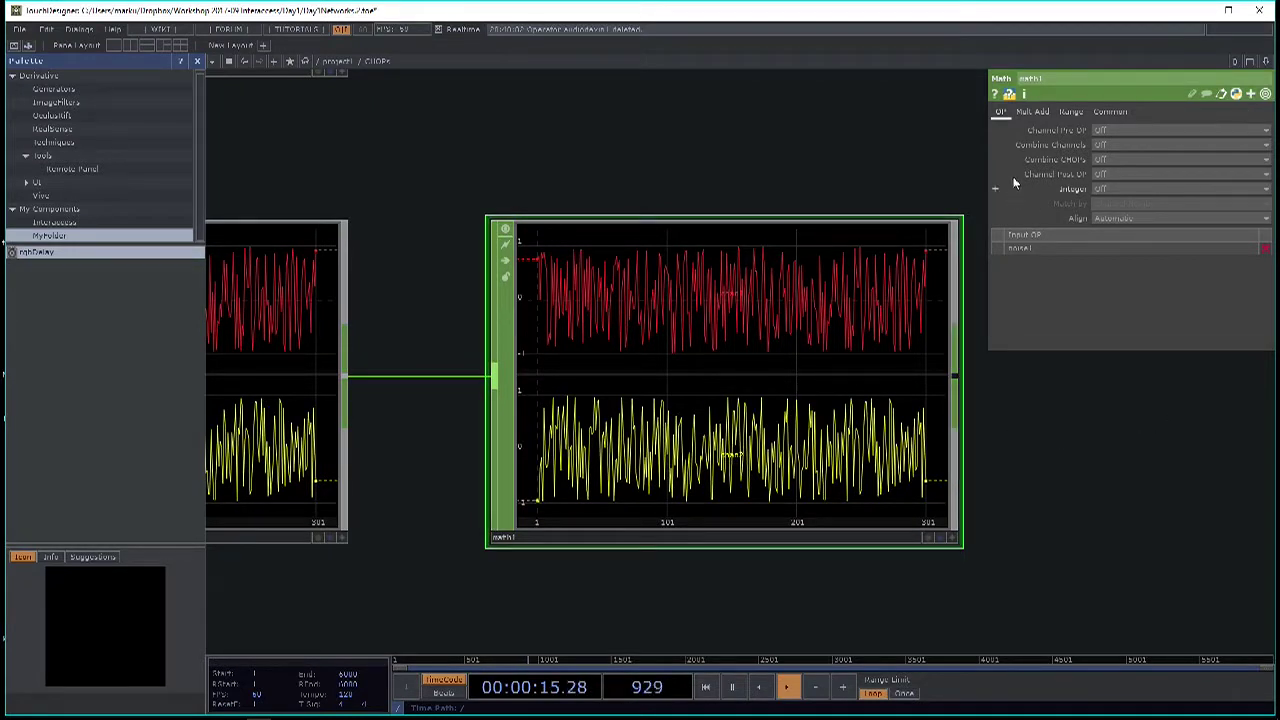
Try the Positive and Negate Channel Pre OP options, then set it back to Off.
left_click(1122, 132)
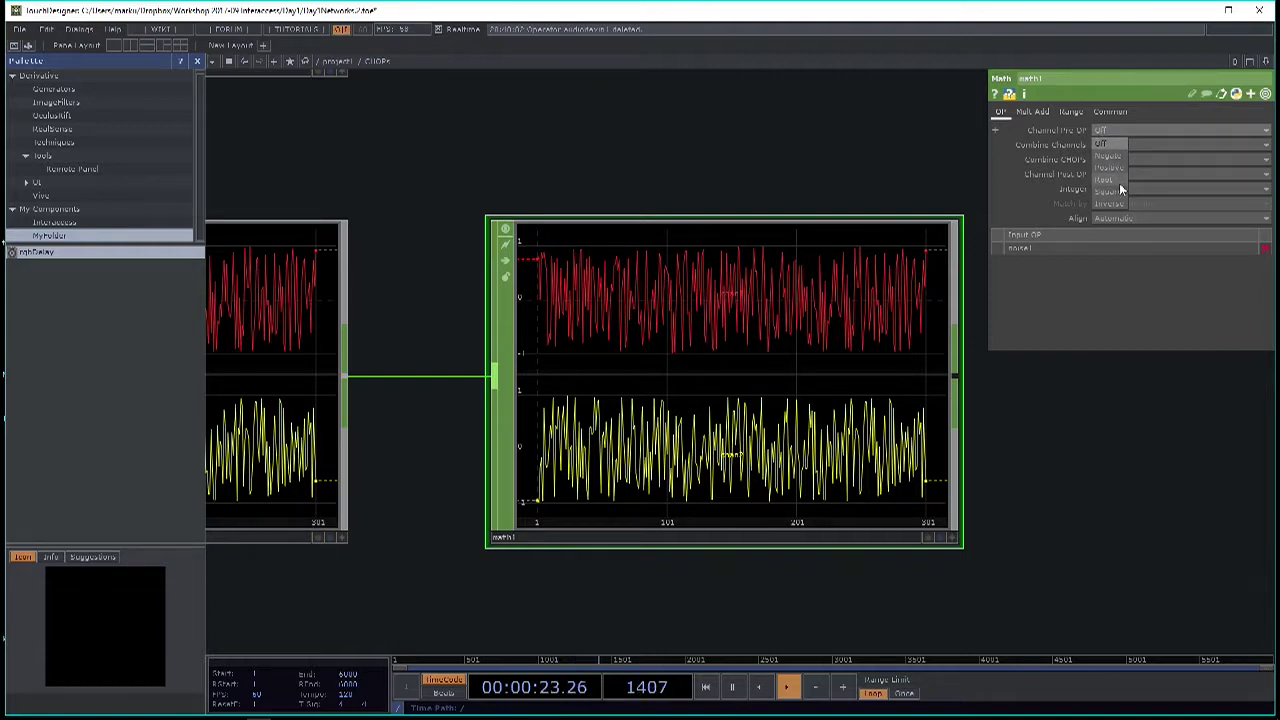
left_click(1108, 167)
left_click(1128, 130)
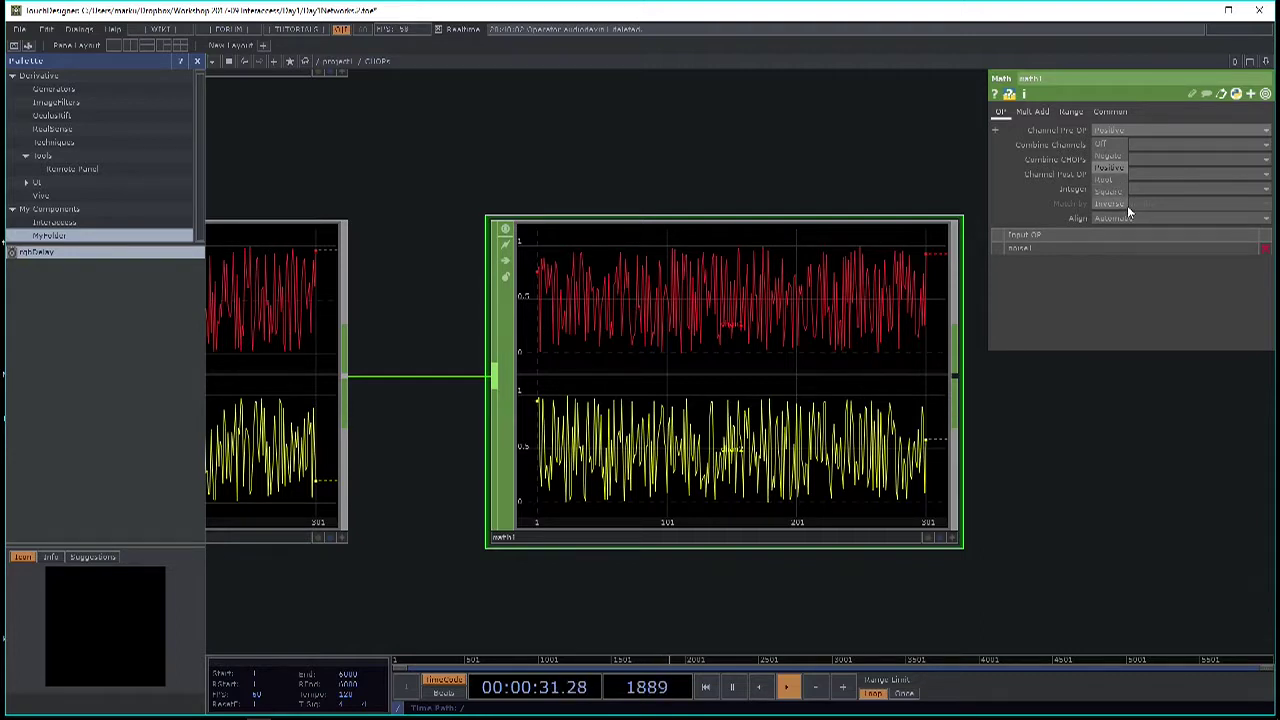
left_click(1118, 204)
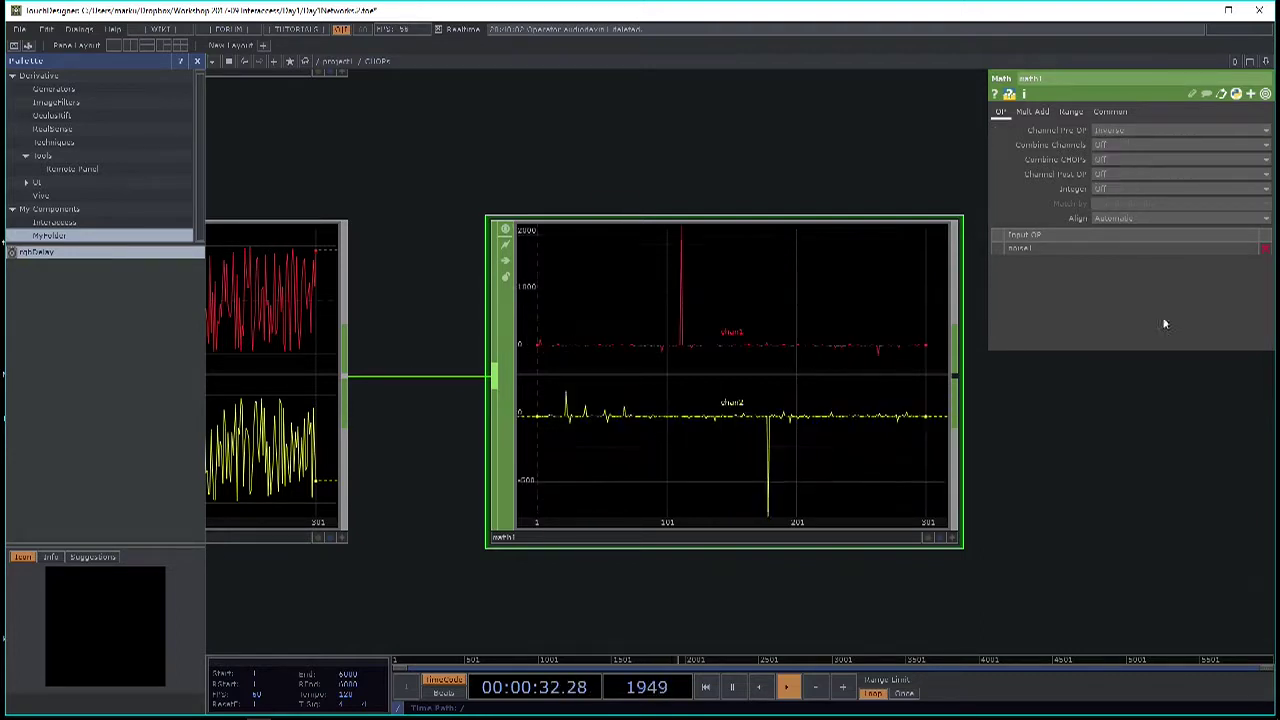
left_click(1124, 134)
left_click(1117, 145)
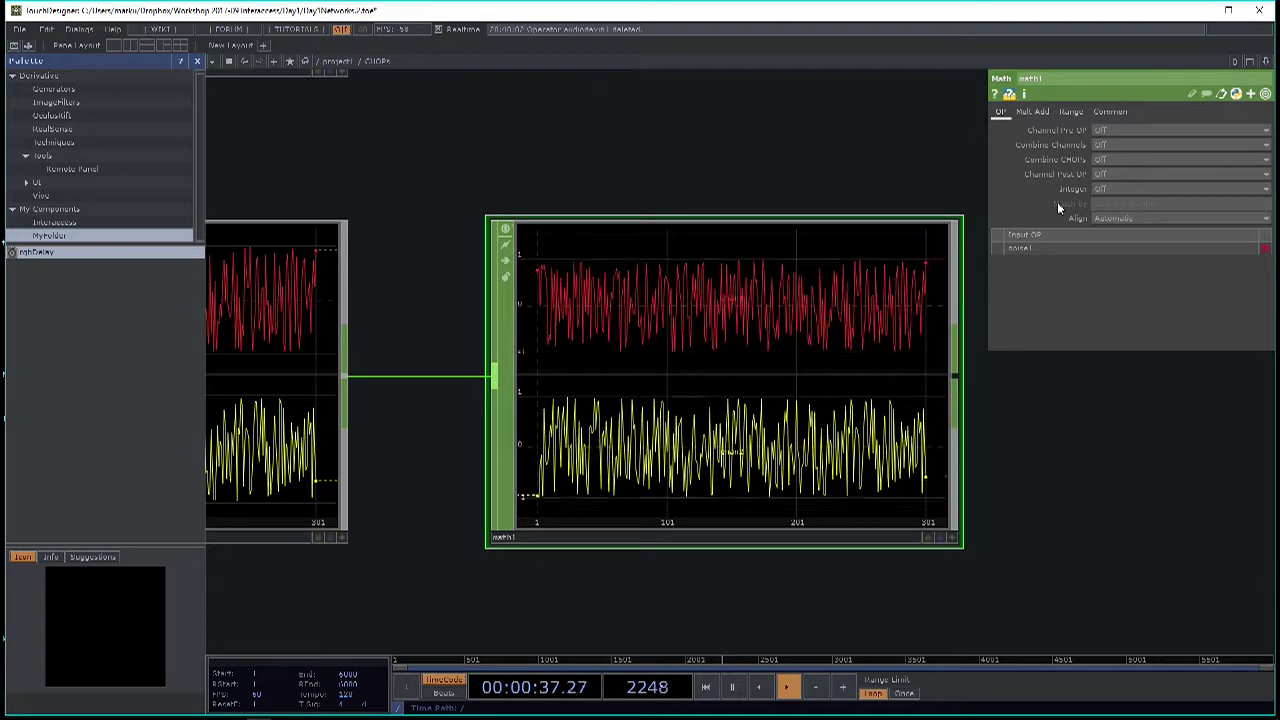
Try Combine Channels Add, reset it to Off, and move math1 right of noise1.
left_click(1120, 144)
left_click(1121, 172)
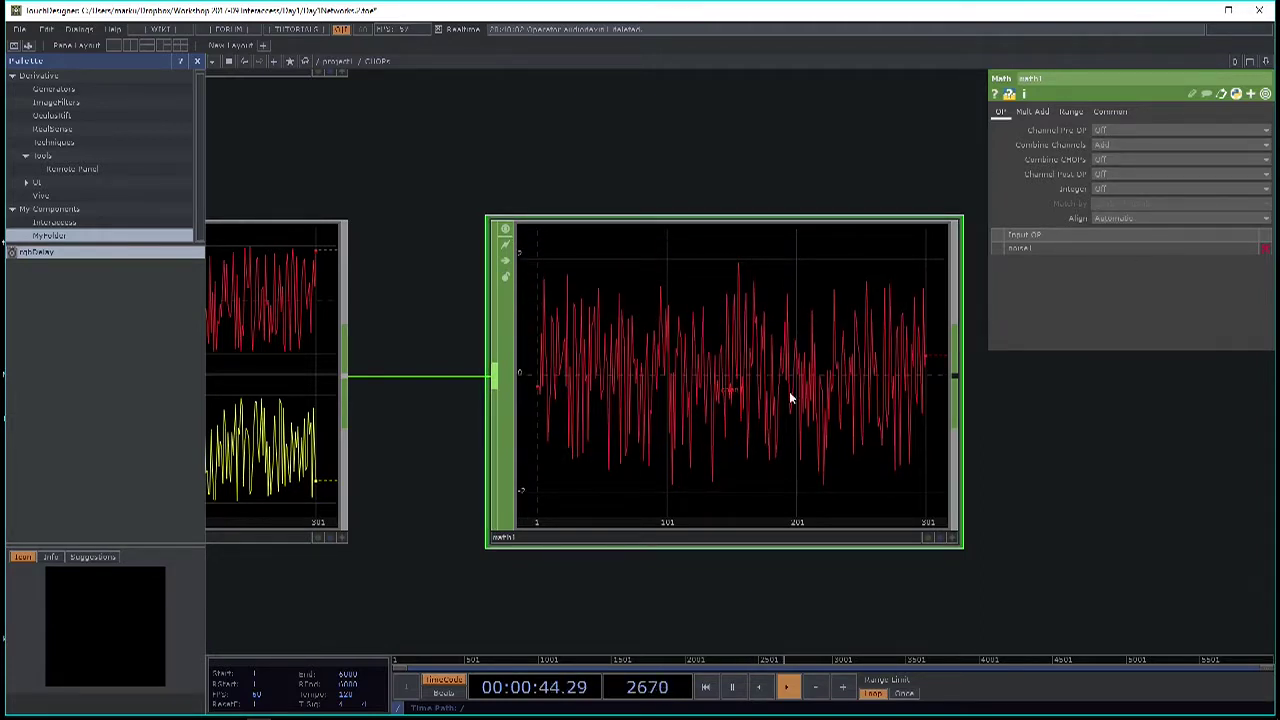
left_click(1112, 145)
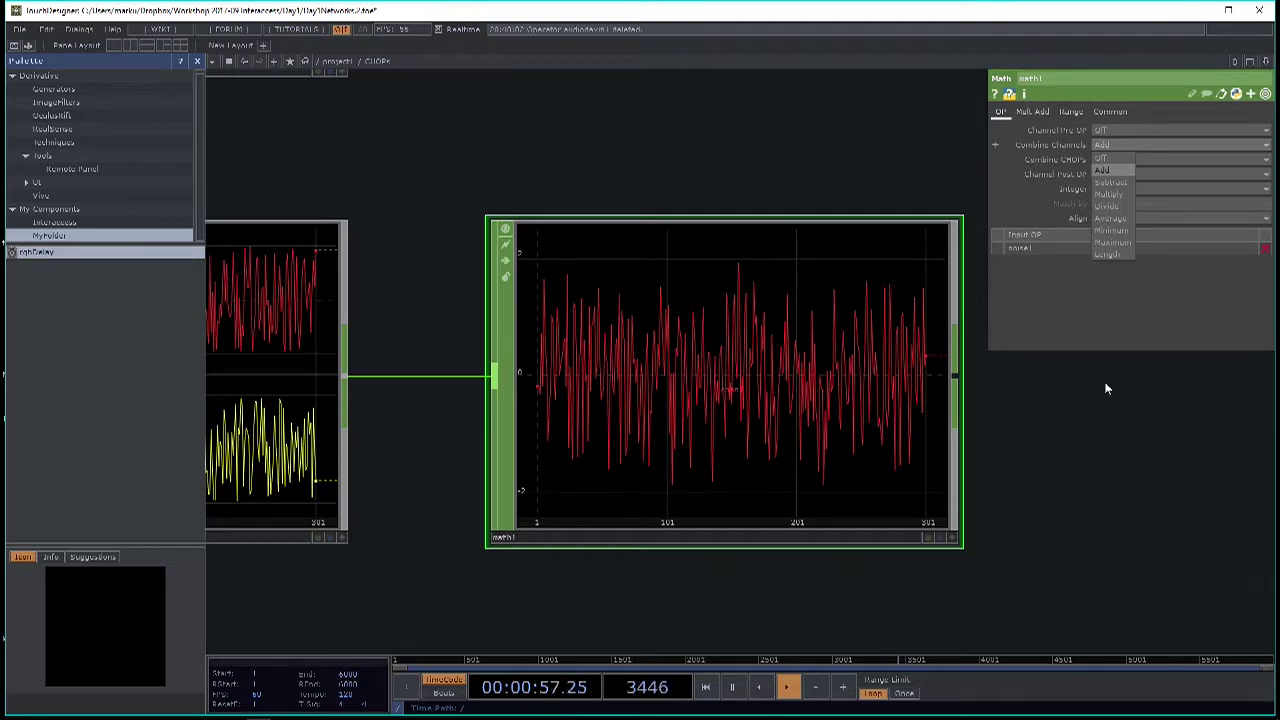
left_click(1117, 158)
scroll(785, 320, "down", 5)
left_click_drag(802, 418, 723, 506)
left_click_drag(634, 380, 766, 380)
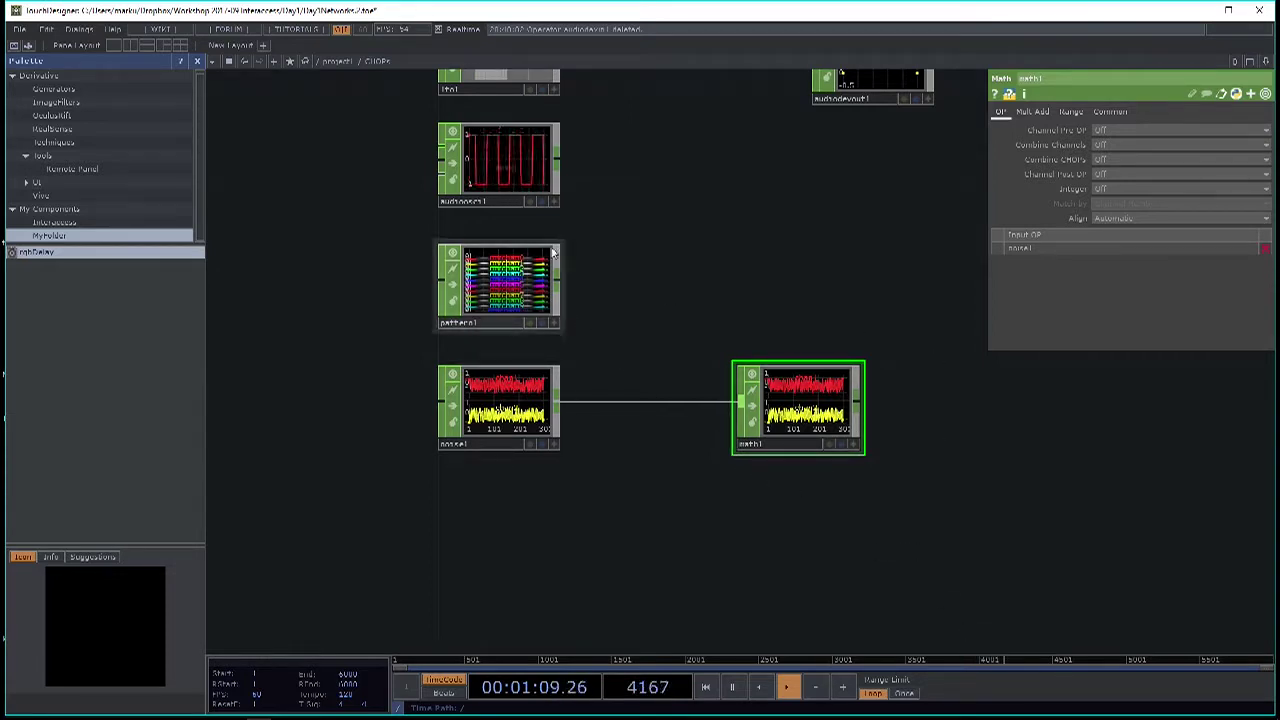
Wire pattern1 into math1 as a second input and set Combine CHOPs to Add.
left_click_drag(556, 285, 741, 402)
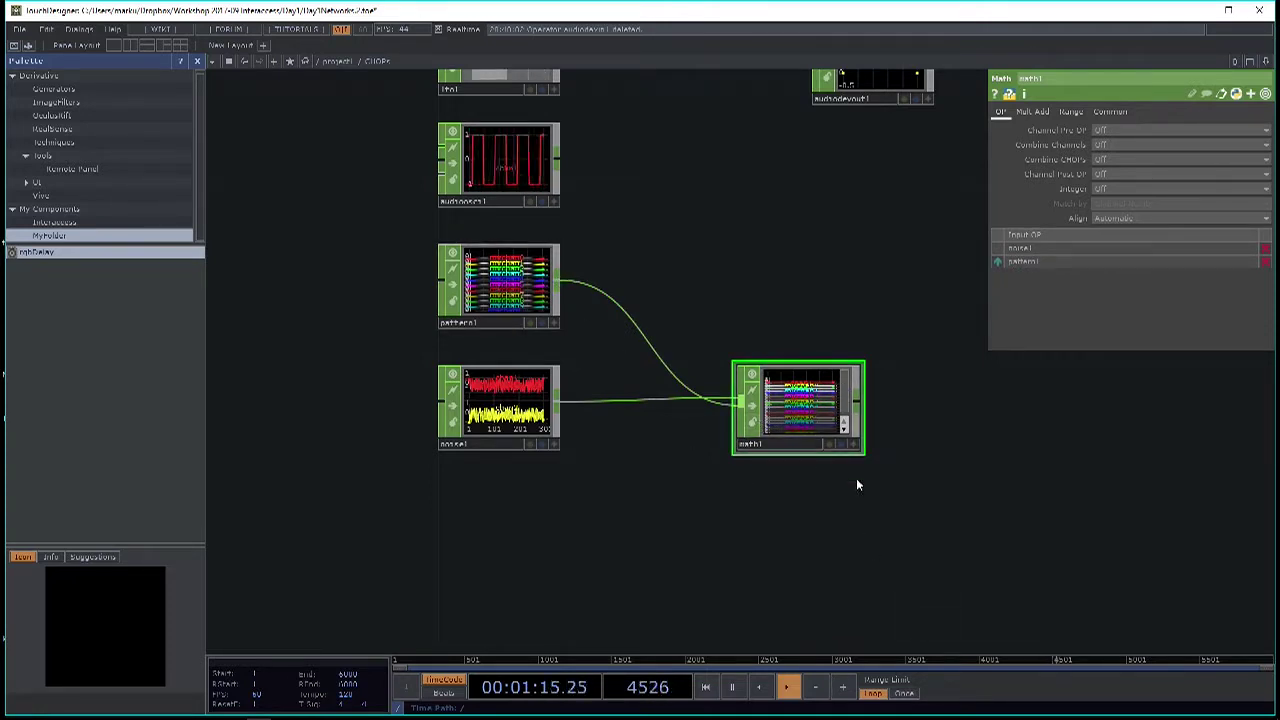
scroll(824, 447, "up", 4)
scroll(824, 447, "up", 2)
scroll(674, 143, "up", 3)
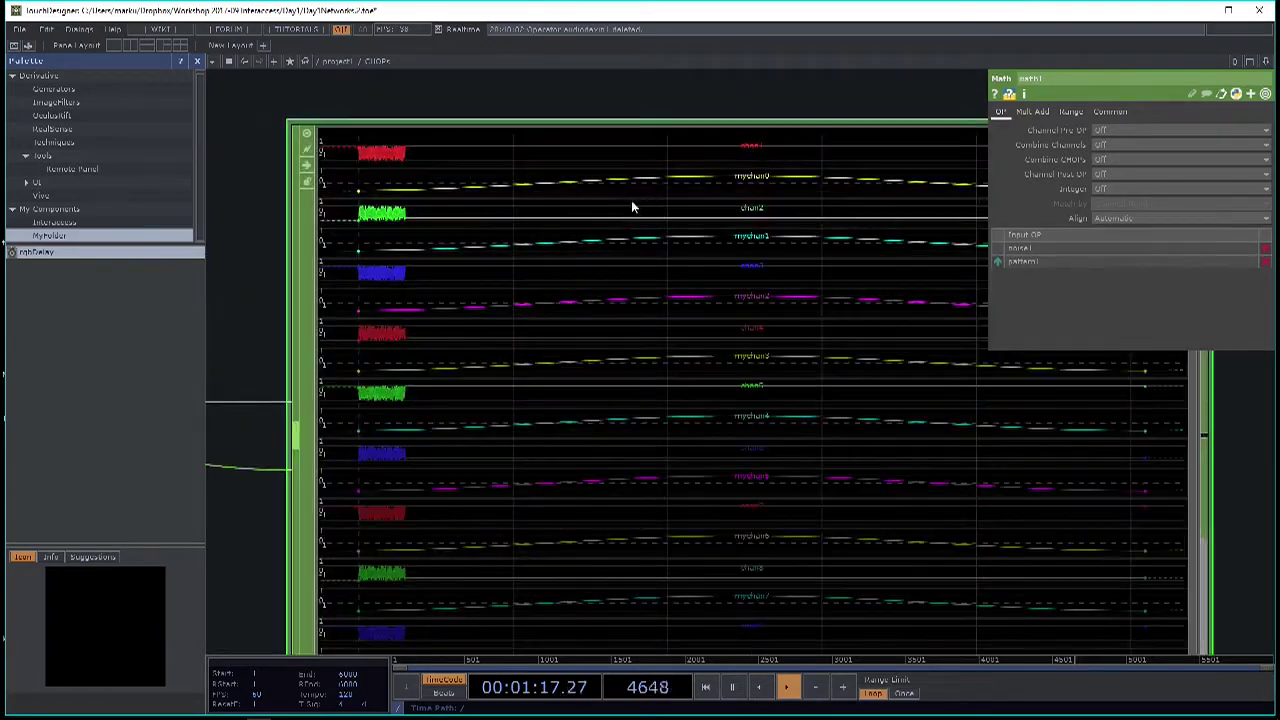
scroll(629, 206, "down", 3)
scroll(707, 232, "up", 2)
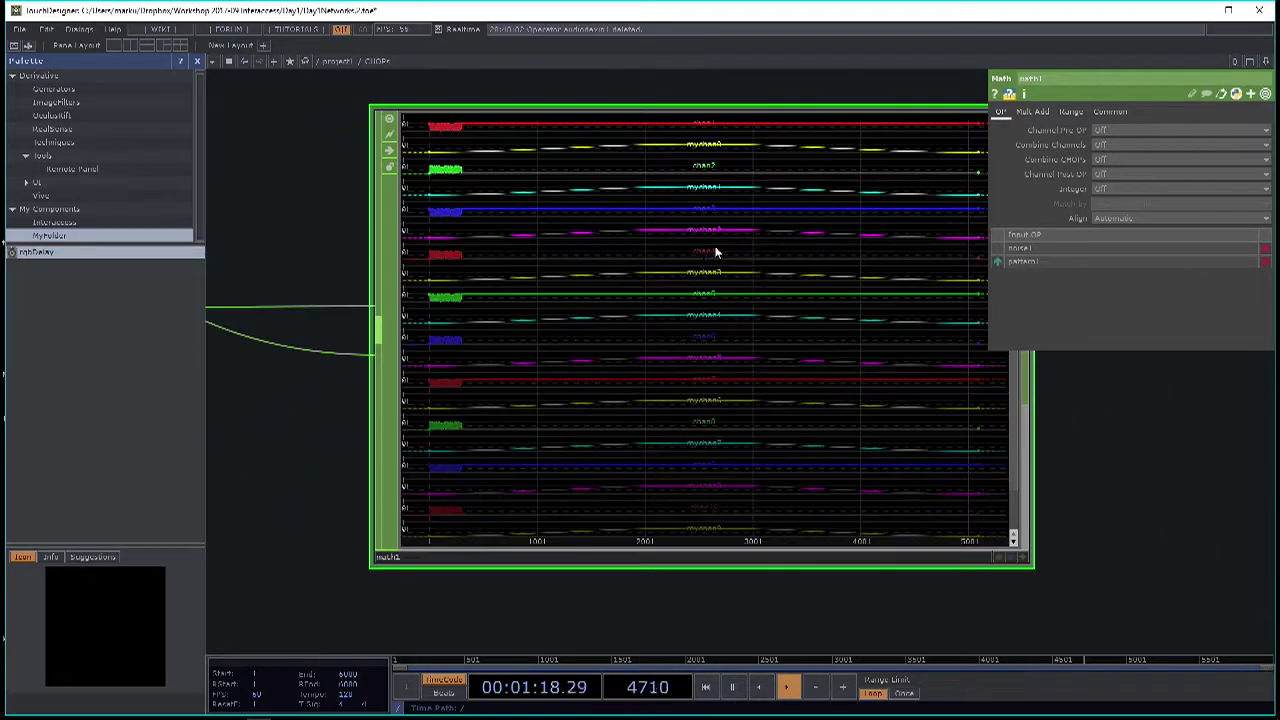
left_click(1122, 161)
left_click(1119, 184)
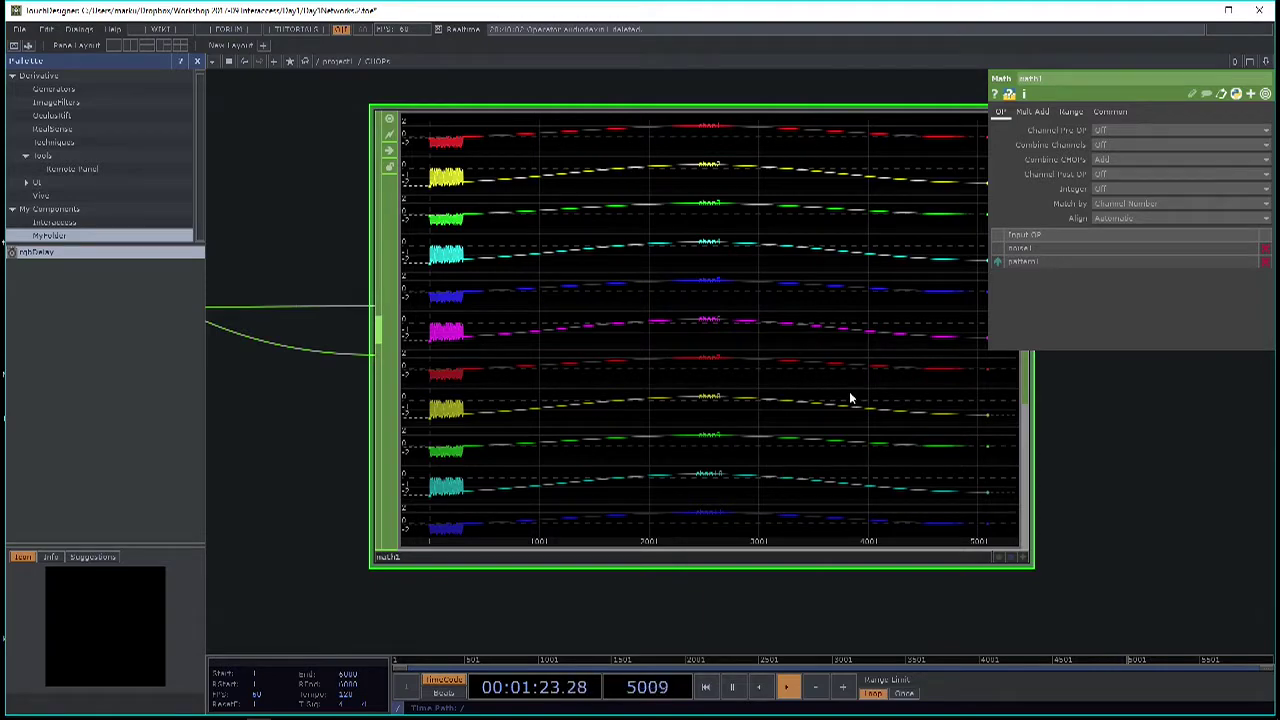
Frame the nodes and inspect the info pop-ups for noise1 and pattern1.
key("h")
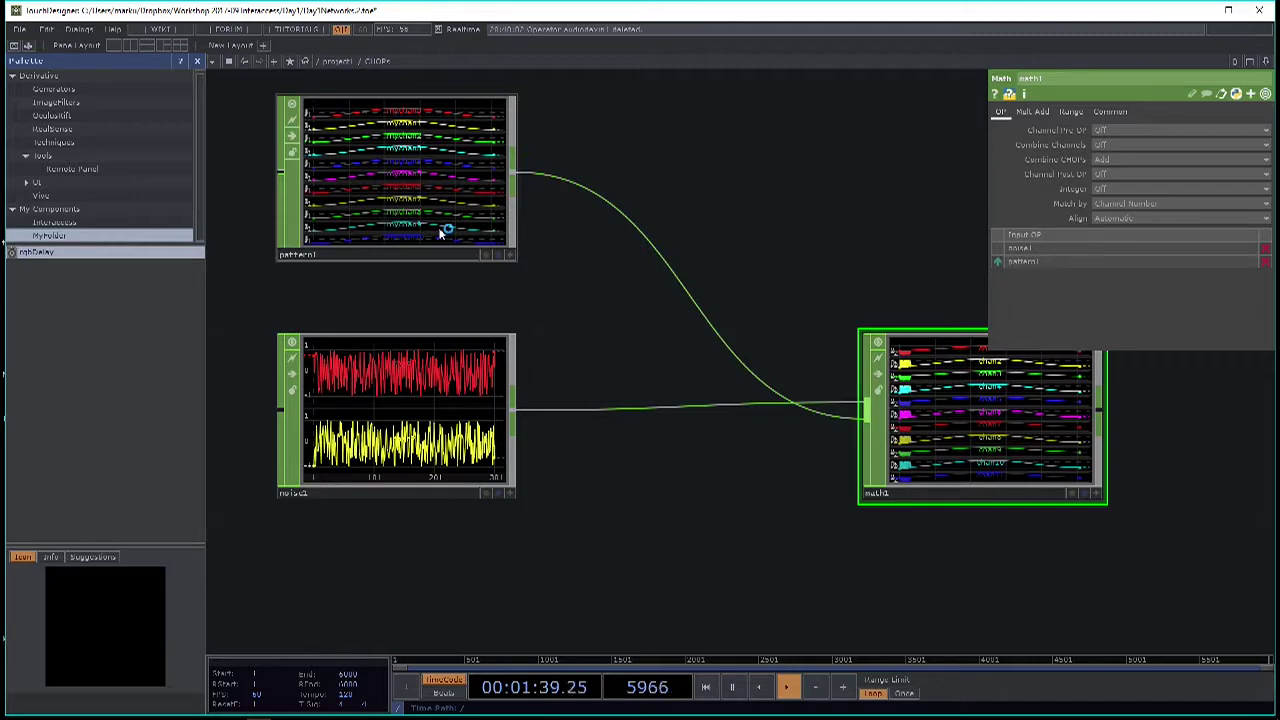
scroll(840, 430, "up", 8)
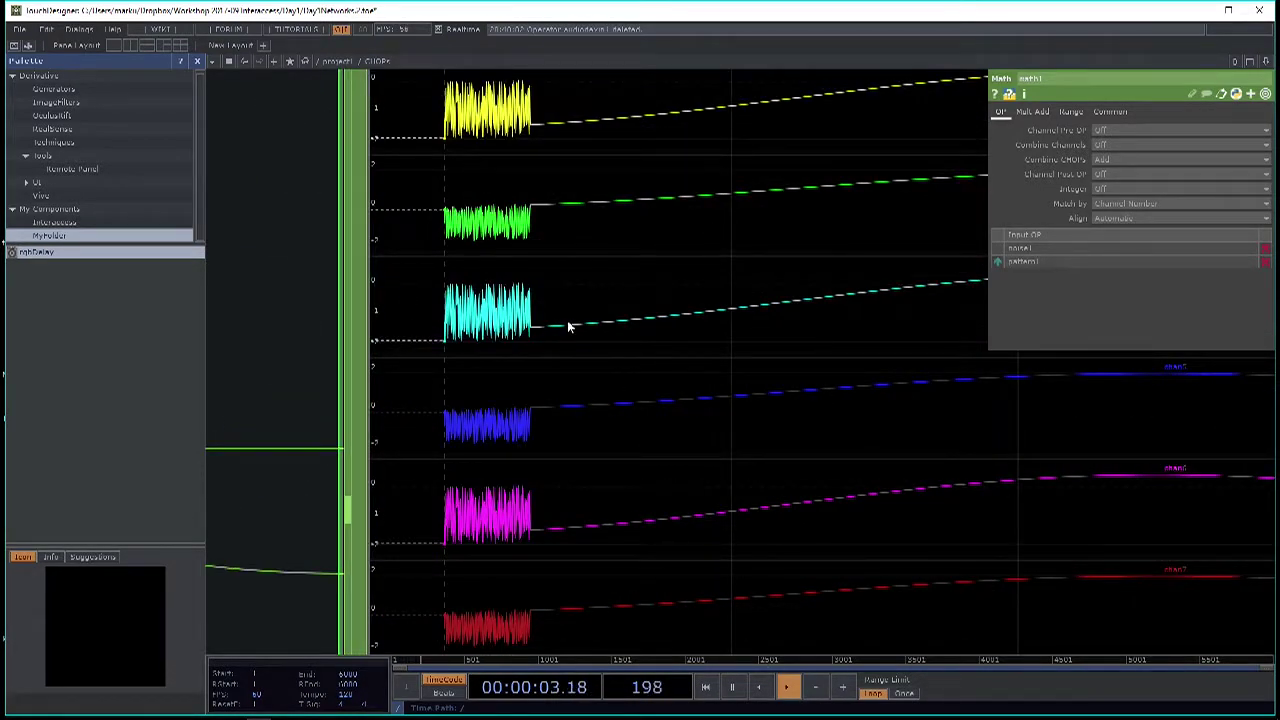
scroll(651, 294, "down", 6)
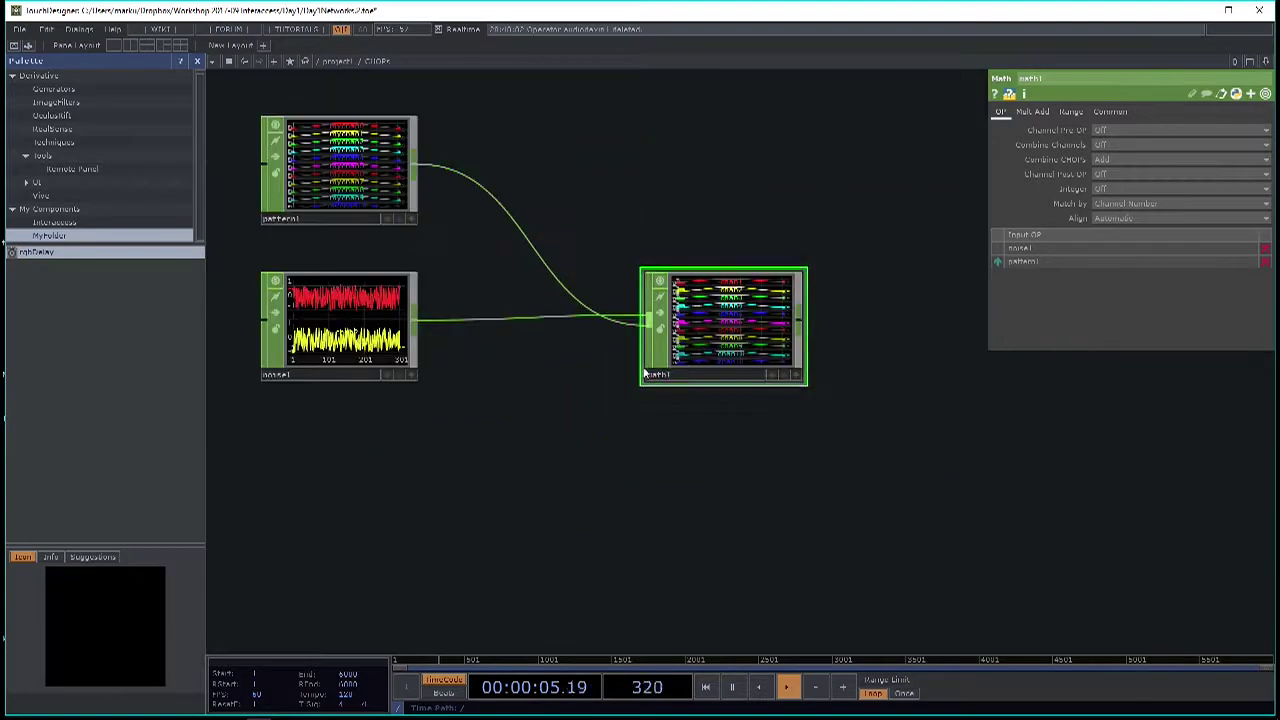
scroll(629, 360, "up", 4)
middle_click(561, 346)
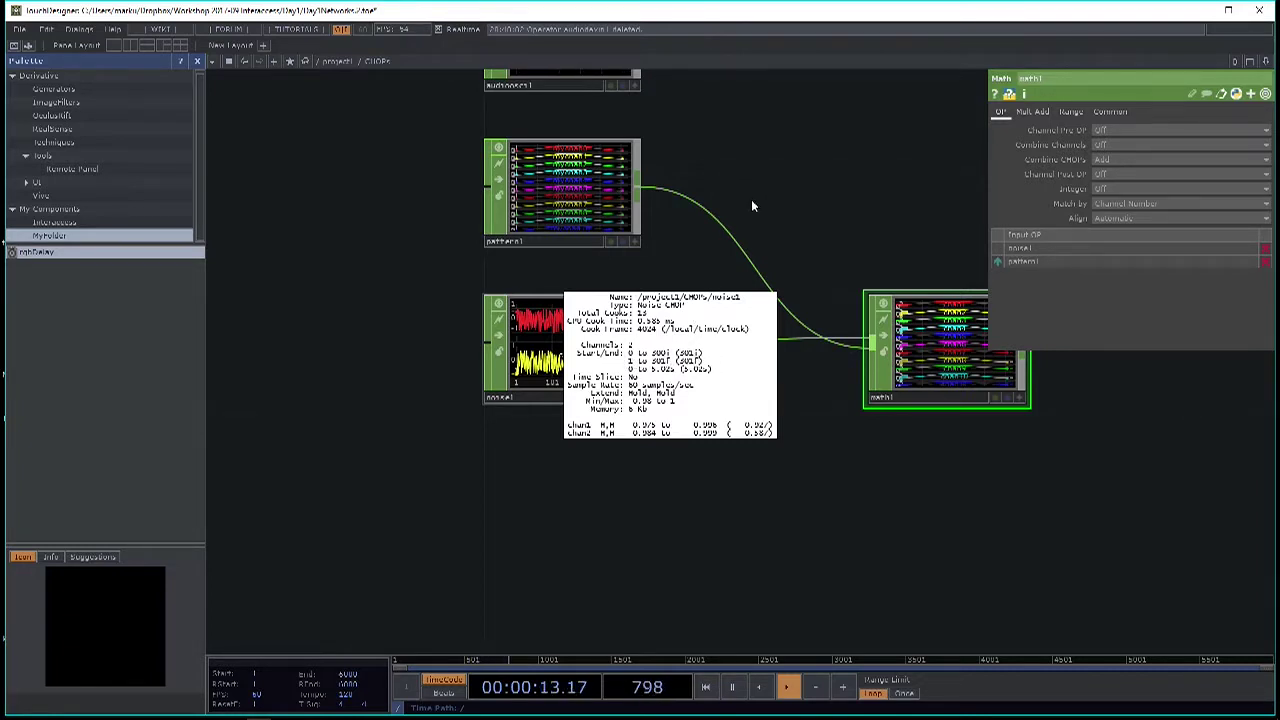
middle_click(548, 196)
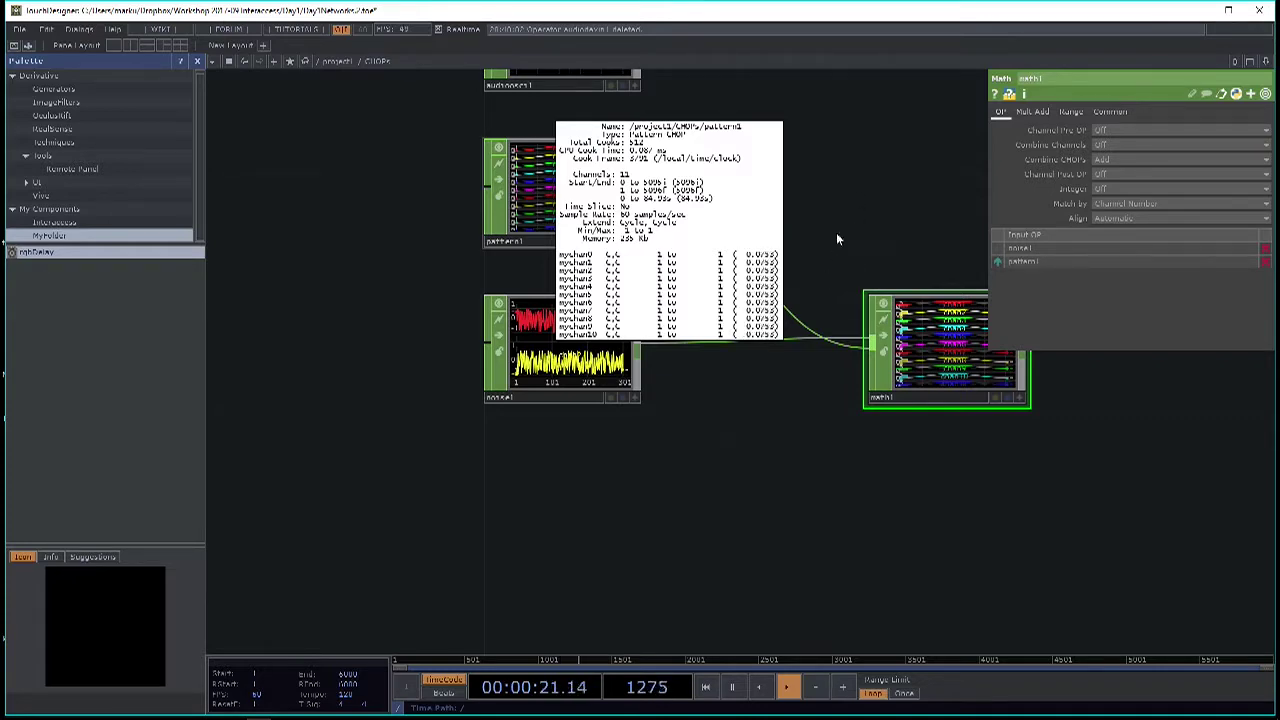
Move math1 closer to pattern1 and noise1, and bring lfo1 down beside math1.
left_click_drag(803, 491, 506, 531)
scroll(648, 410, "up", 5)
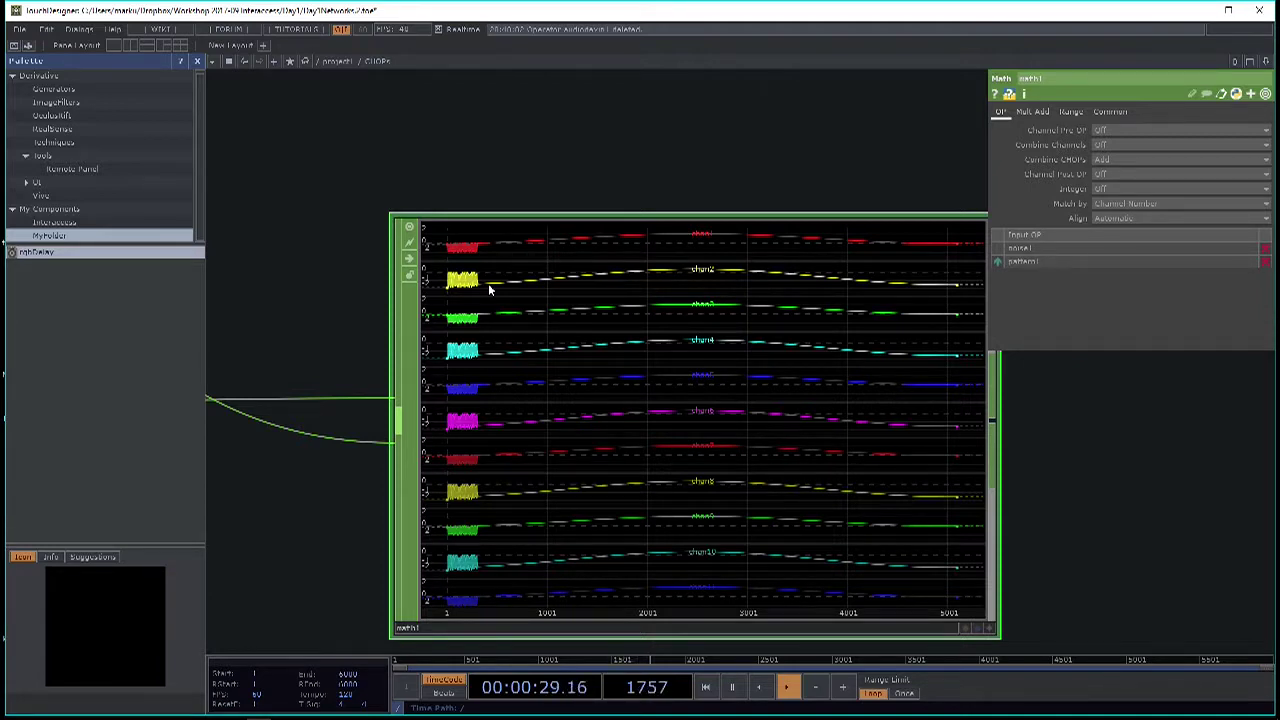
scroll(860, 400, "down", 5)
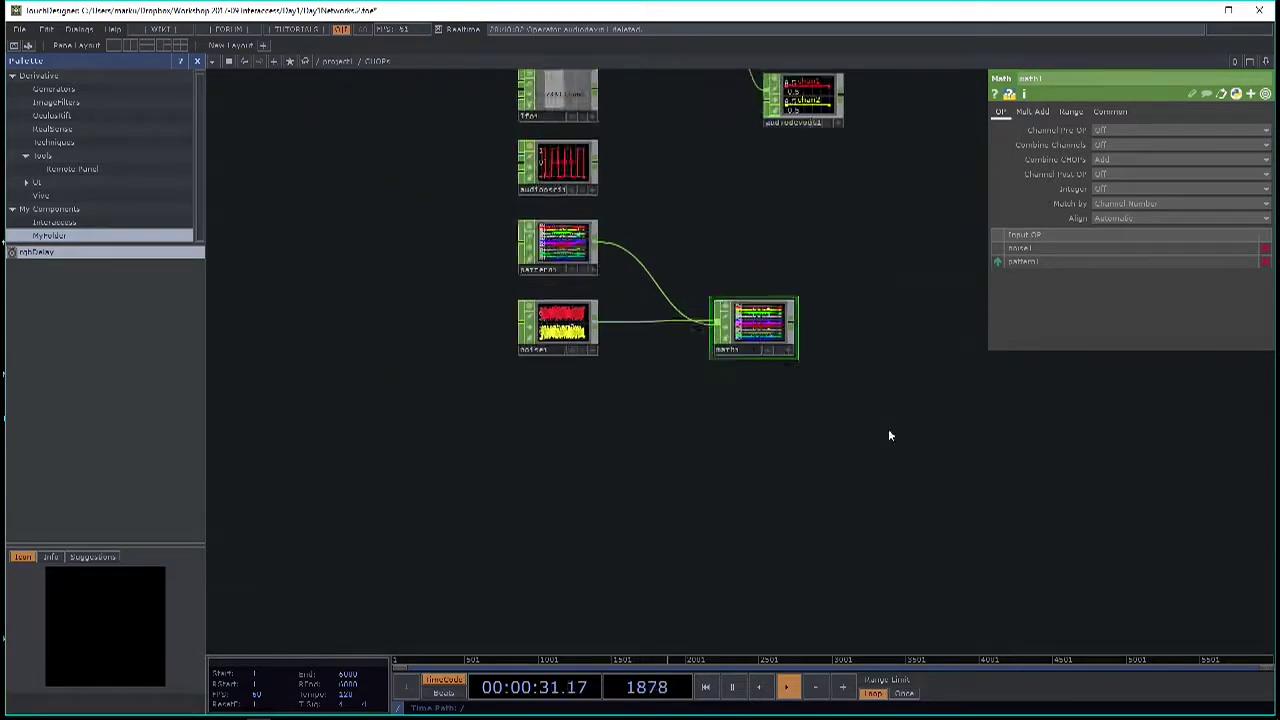
left_click_drag(765, 340, 729, 308)
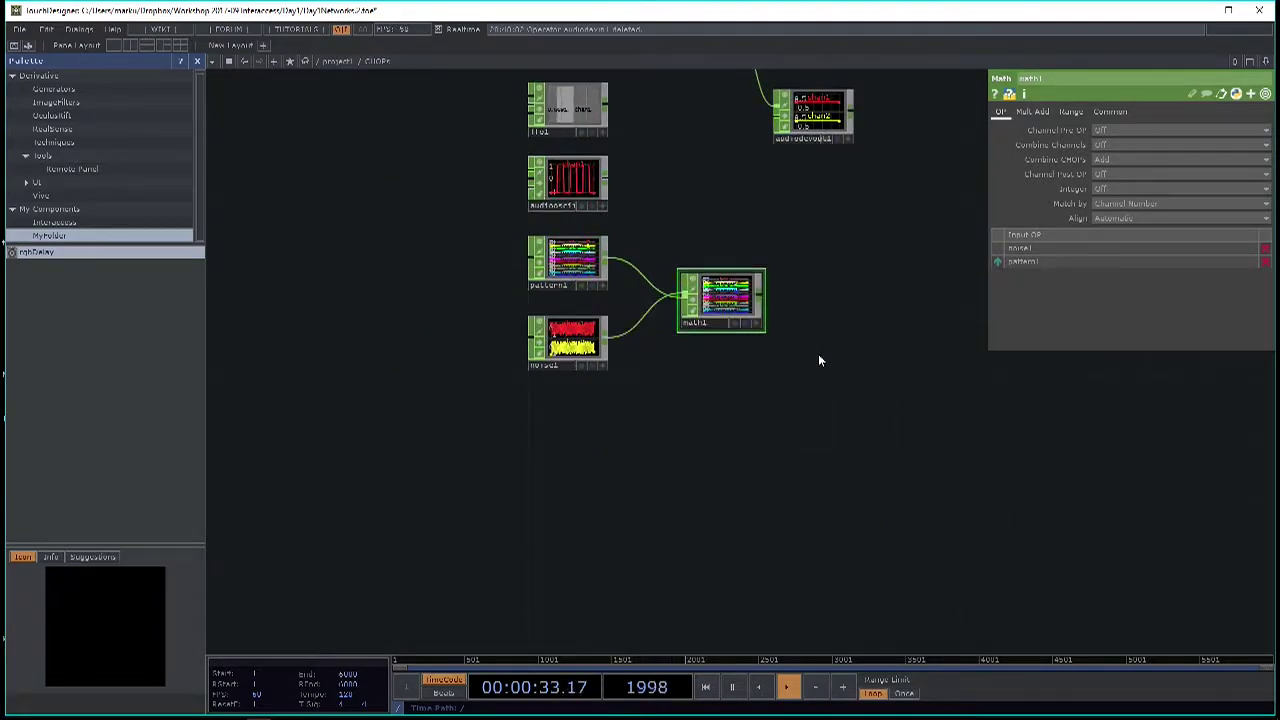
left_click_drag(807, 358, 736, 381)
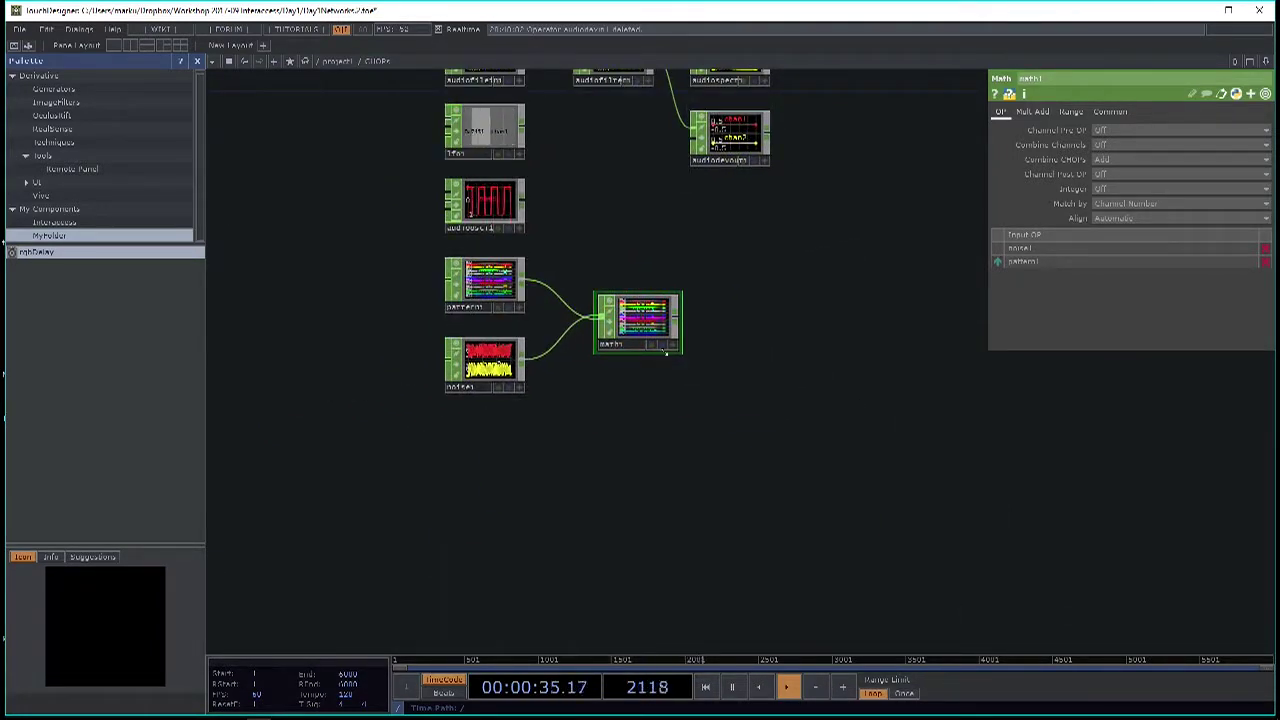
scroll(657, 374, "down", 3)
scroll(620, 258, "up", 5)
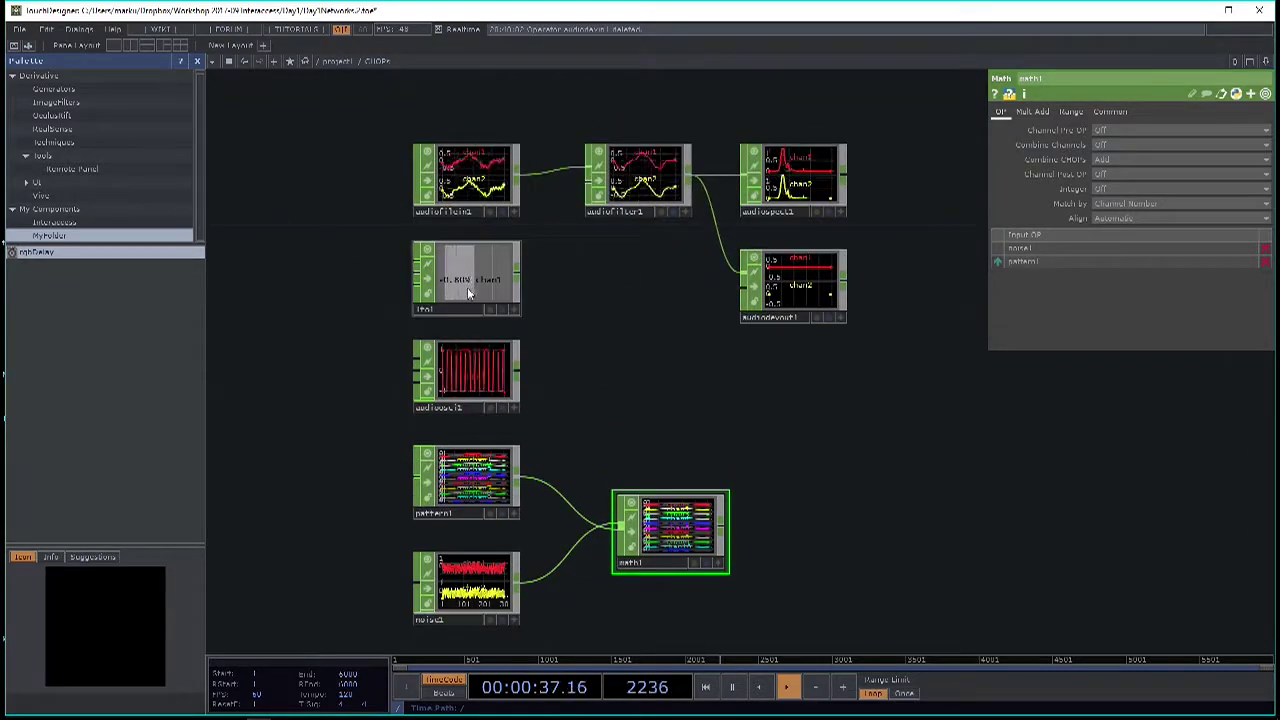
left_click_drag(472, 287, 664, 436)
scroll(763, 399, "down", 2)
scroll(763, 399, "right", 3)
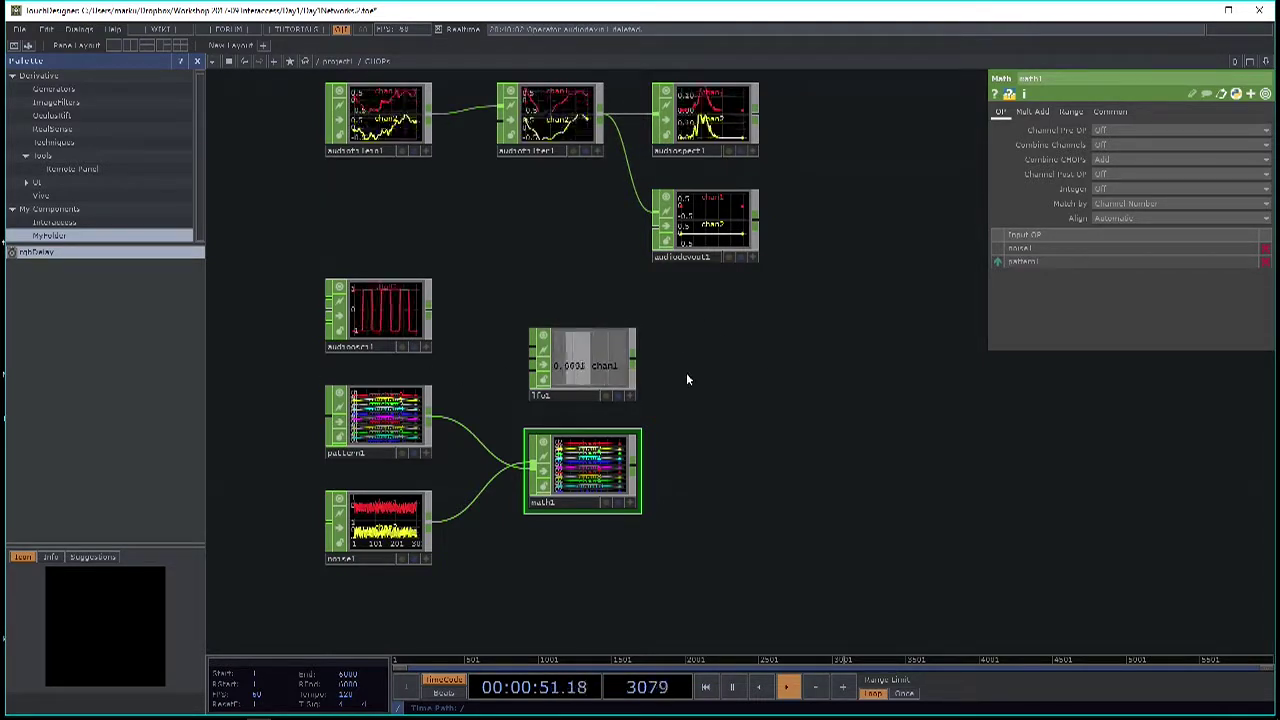
Set lfo1's Type parameter from Sine to Triangle.
left_click(614, 379)
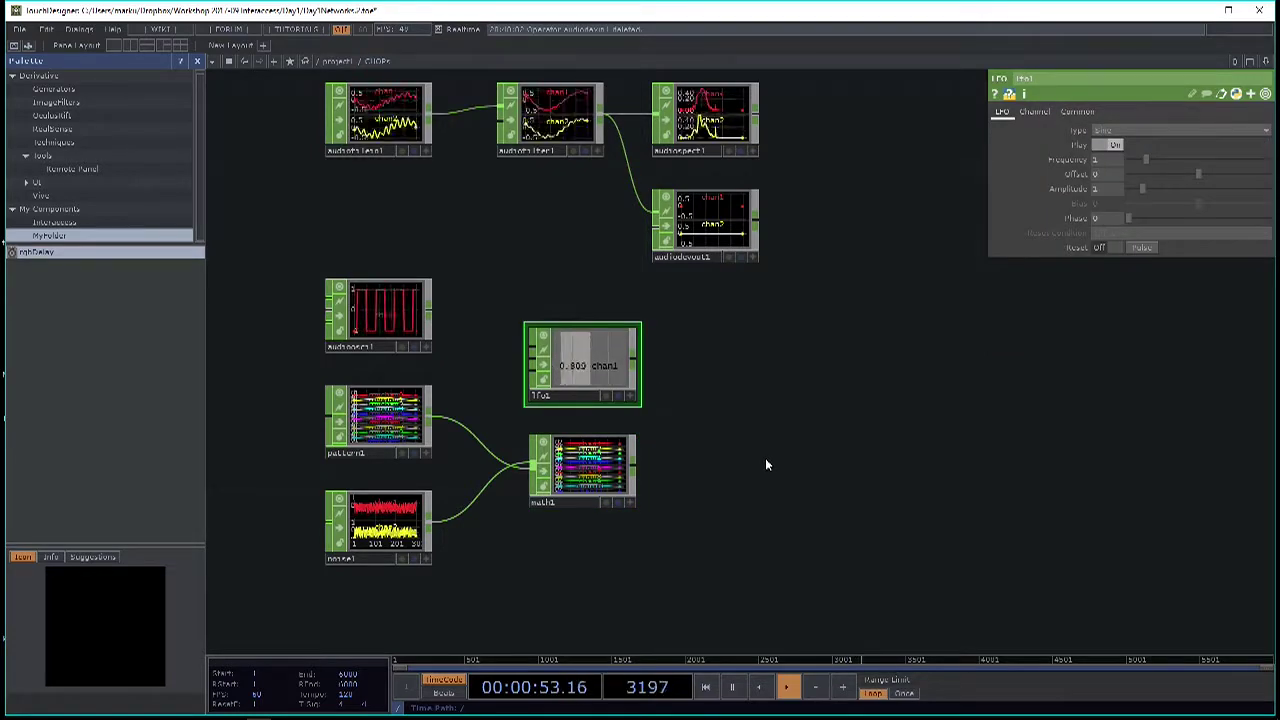
scroll(766, 462, "up", 2)
left_click(1120, 130)
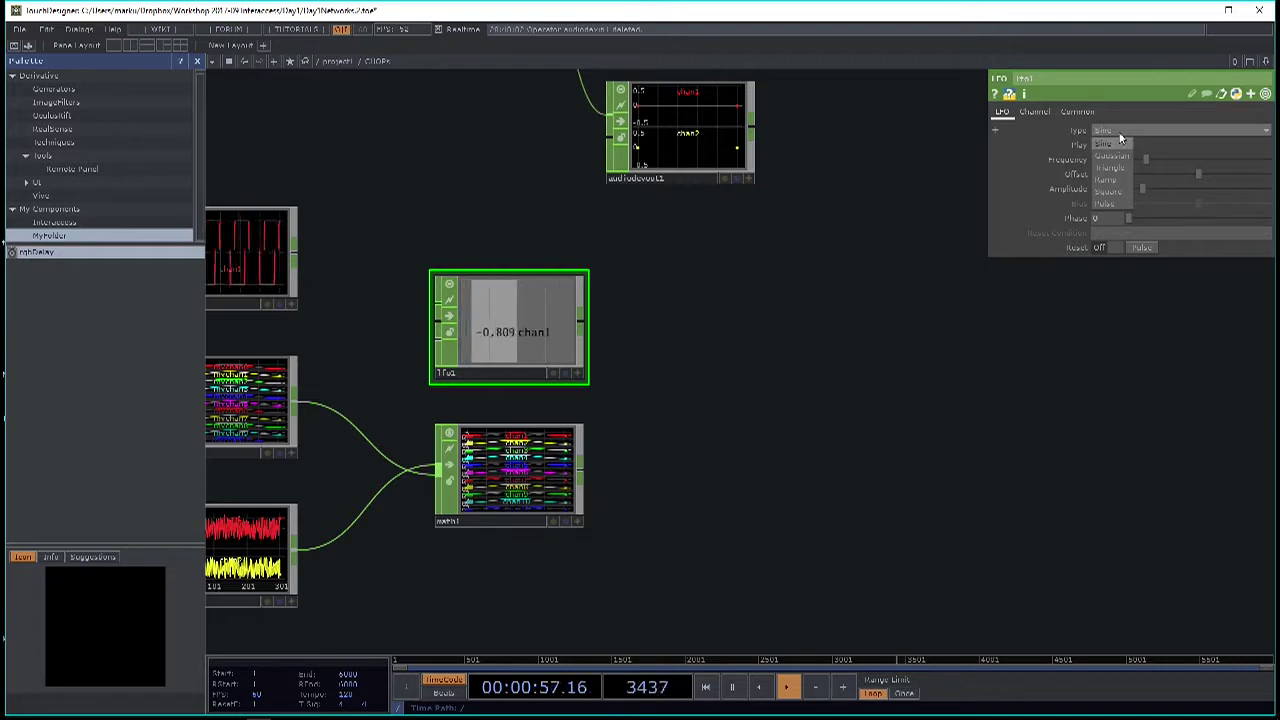
left_click(1125, 168)
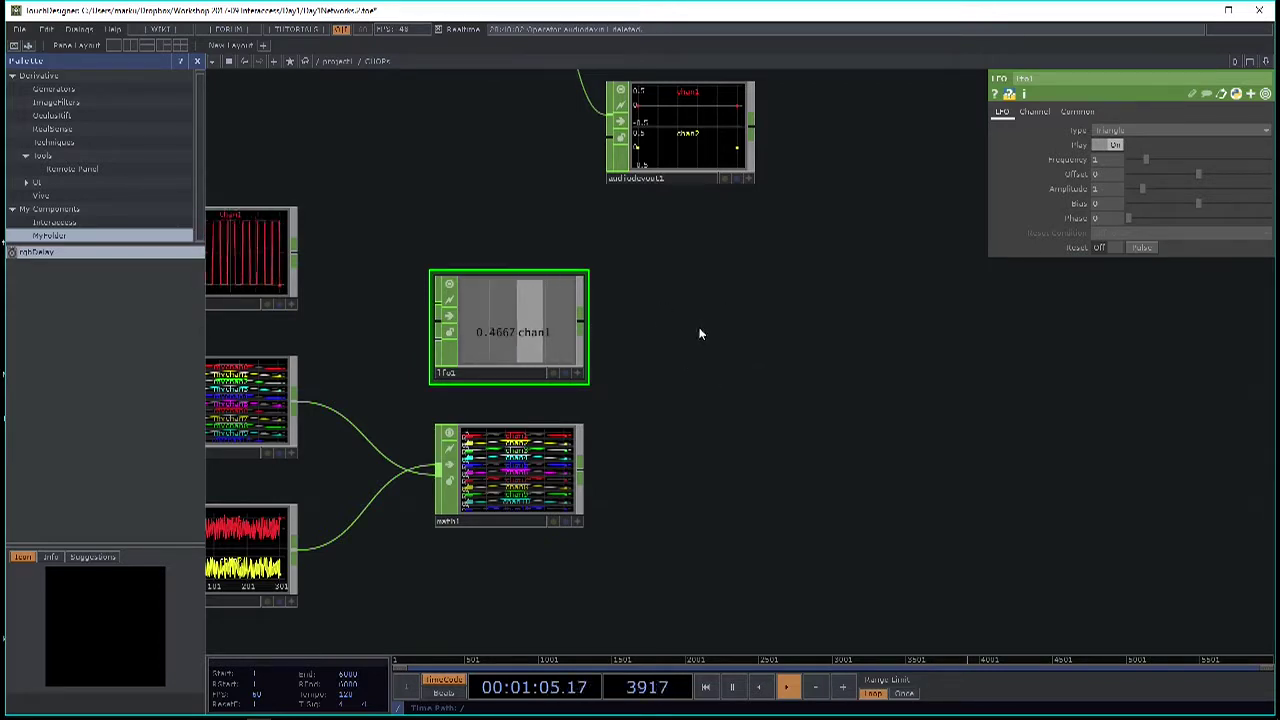
Reposition lfo1 toward the lower right of the network to make room.
right_click(580, 323)
key("Escape")
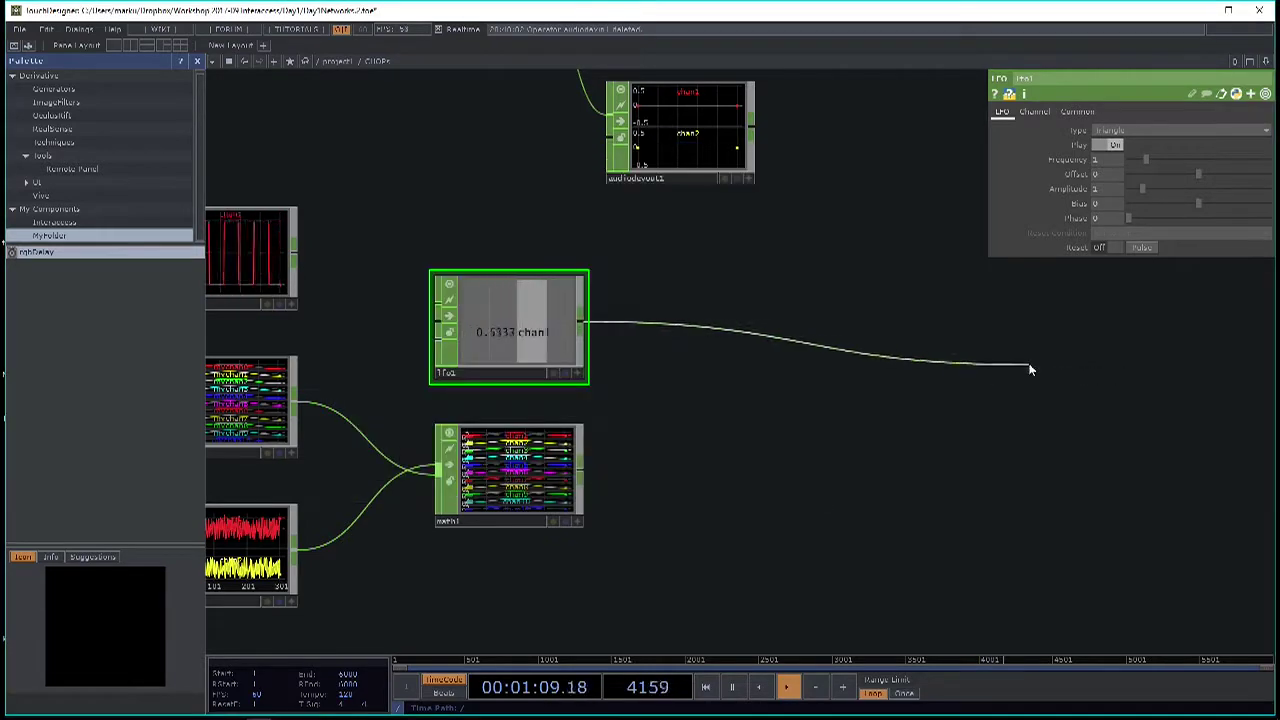
key("Escape")
key("h")
left_click_drag(757, 420, 615, 316)
scroll(797, 420, "down", 3)
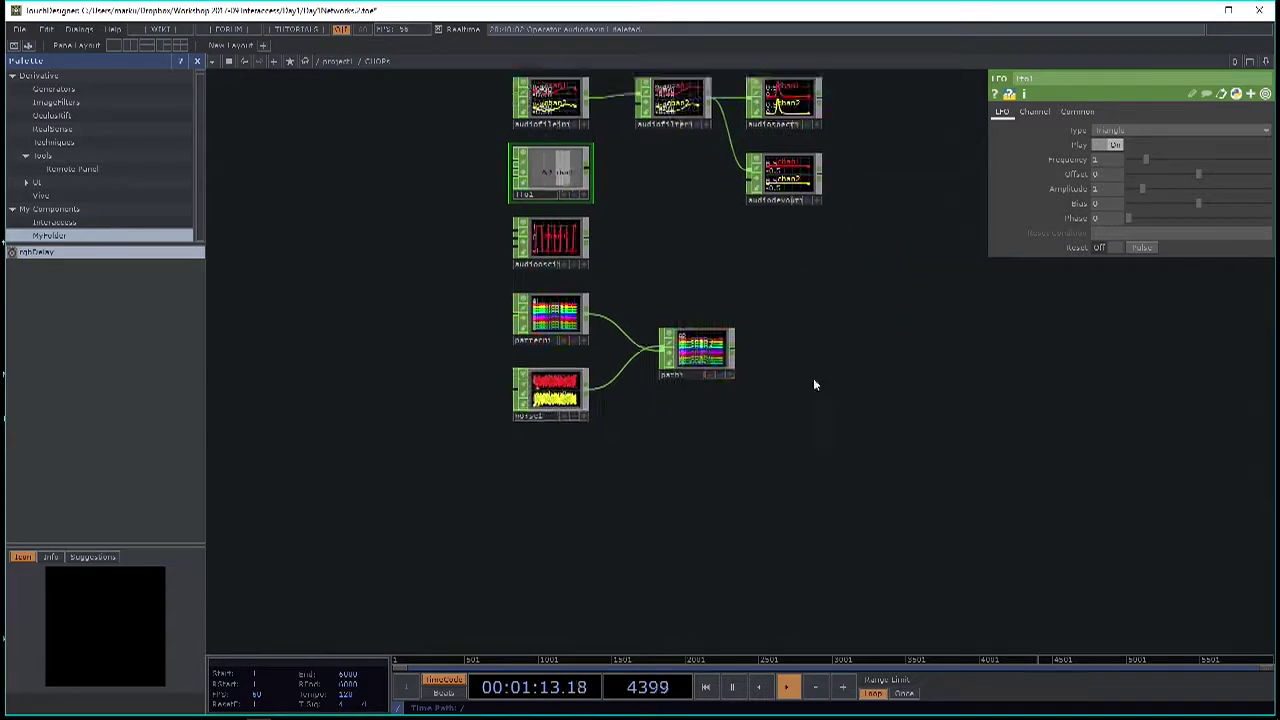
key("Tab")
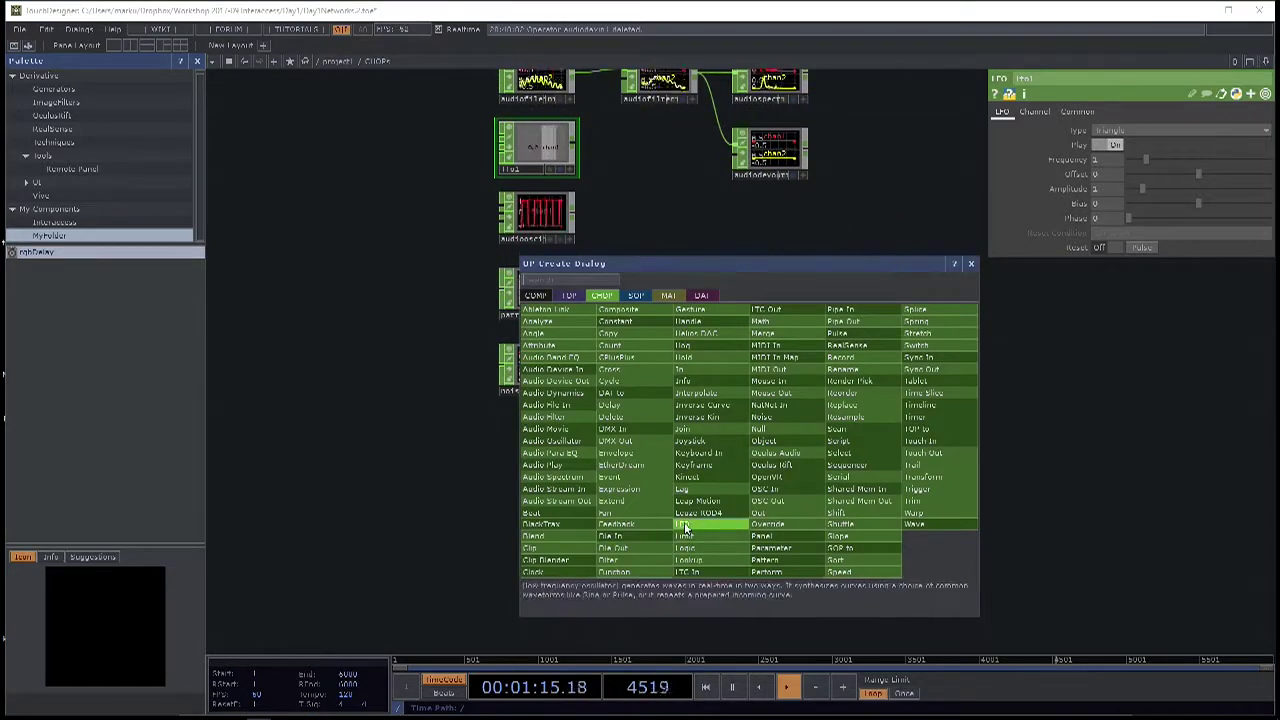
left_click(767, 333)
scroll(686, 259, "up", 5)
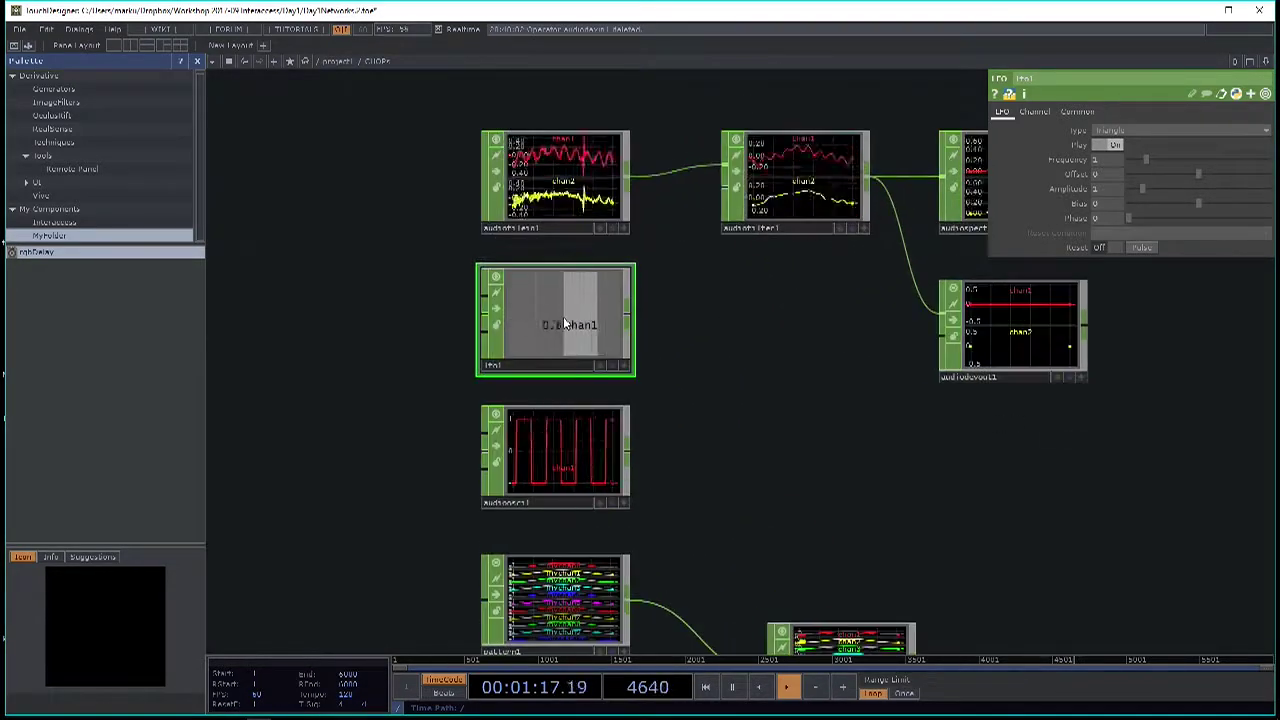
left_click_drag(563, 316, 855, 530)
left_click_drag(997, 571, 812, 412)
Add a Trail CHOP, trail1, fed by lfo1 and place it beside lfo1.
key("Tab")
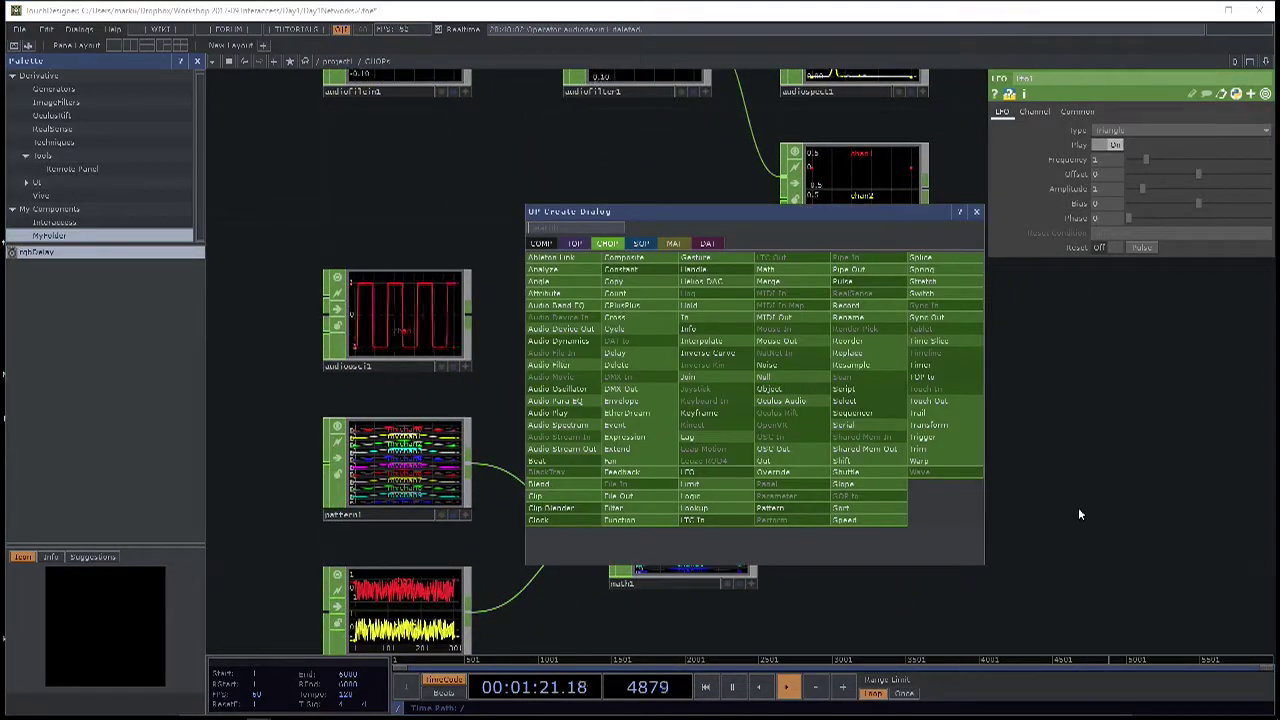
type("trail")
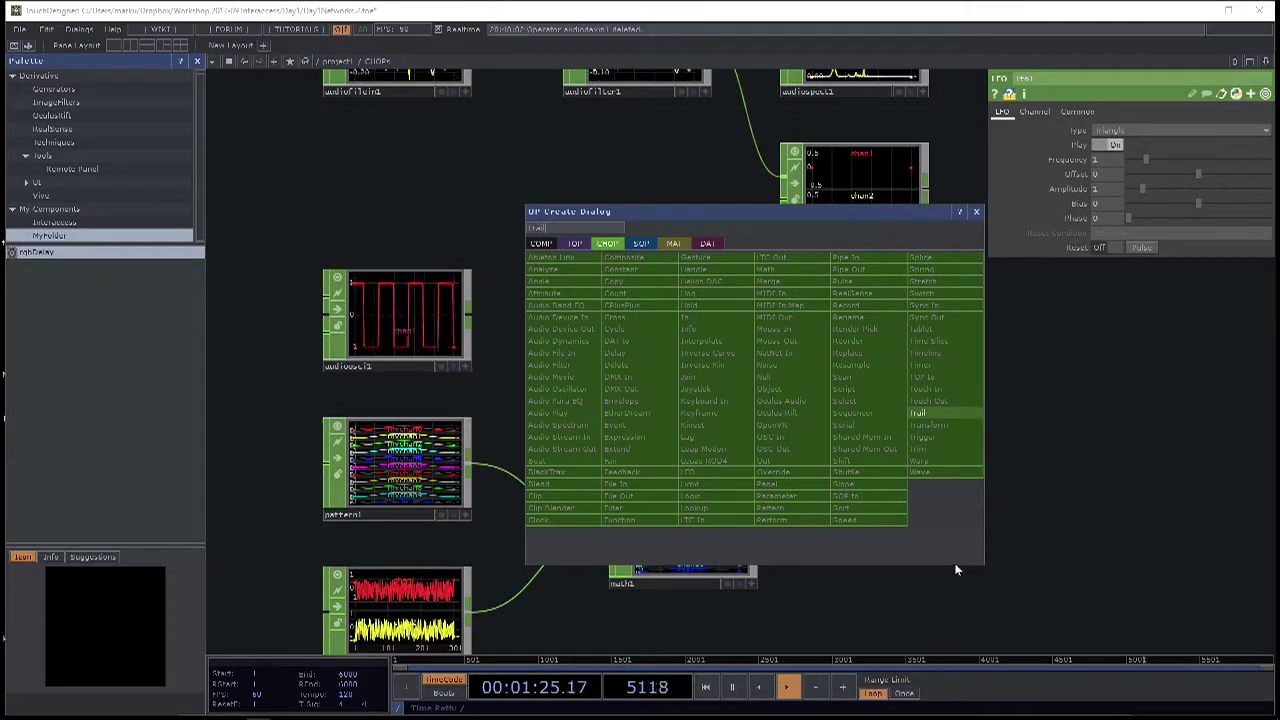
left_click(936, 415)
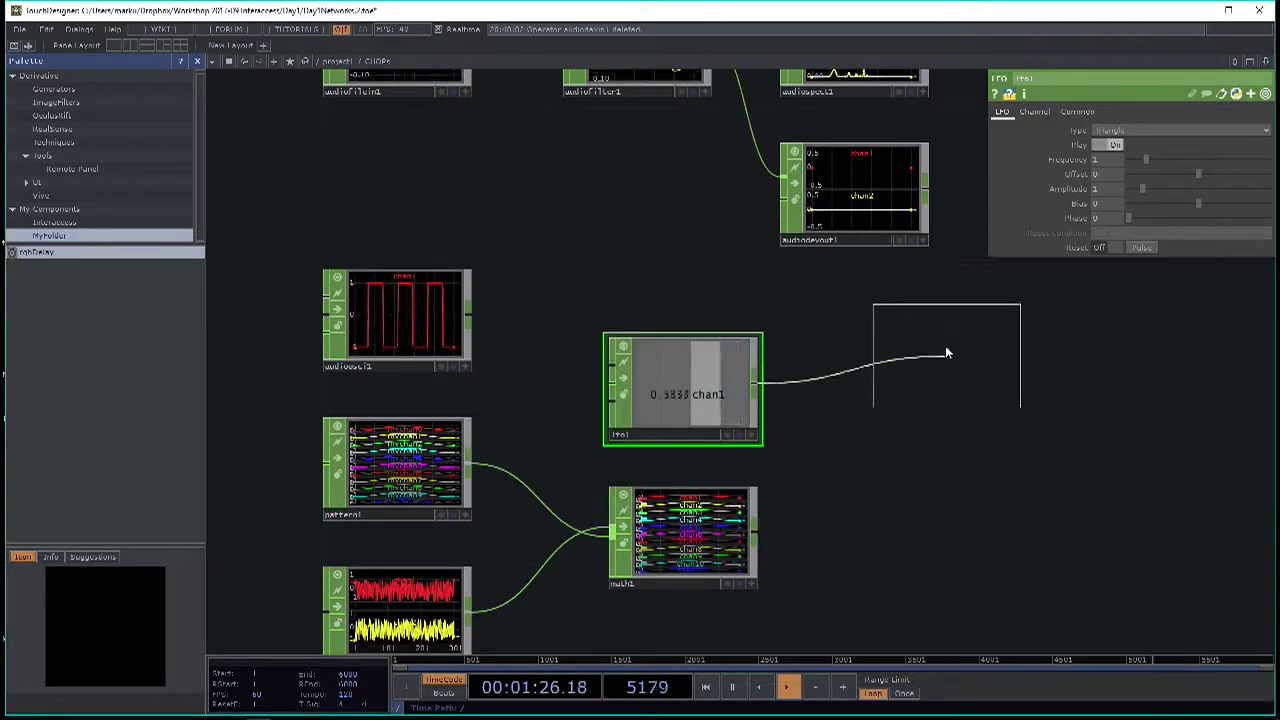
left_click(873, 388)
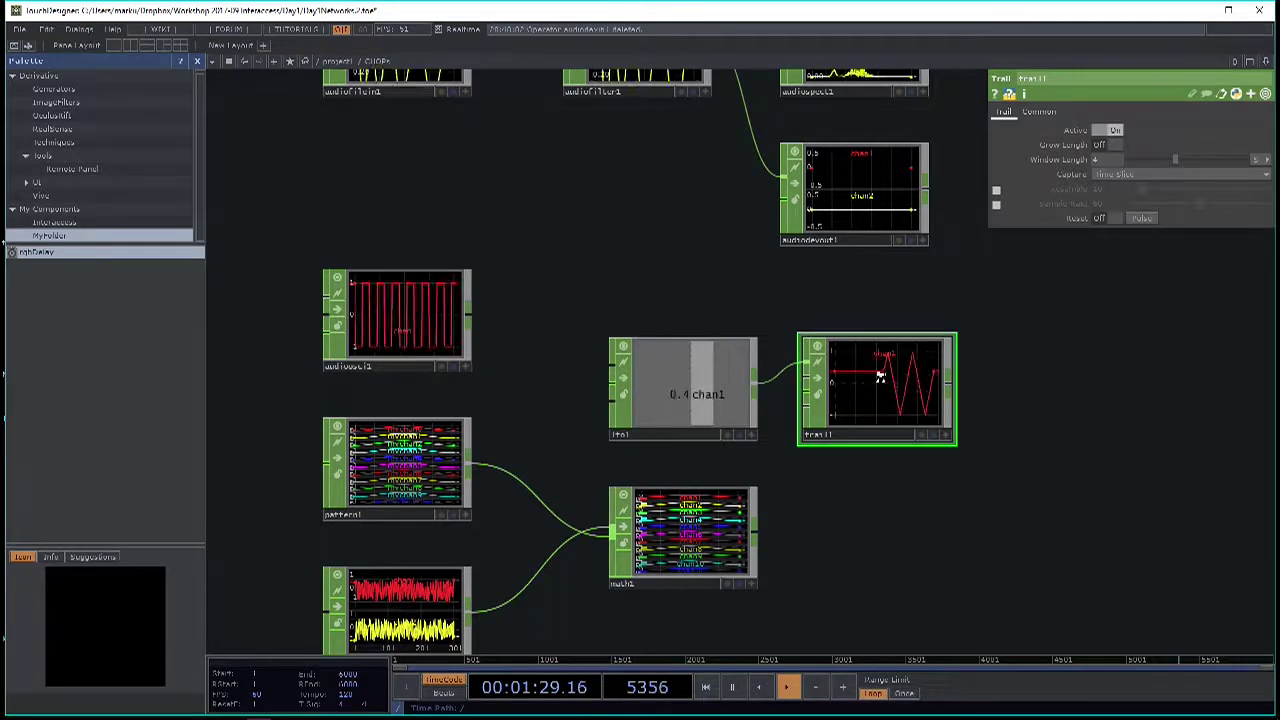
scroll(886, 371, "up", 3)
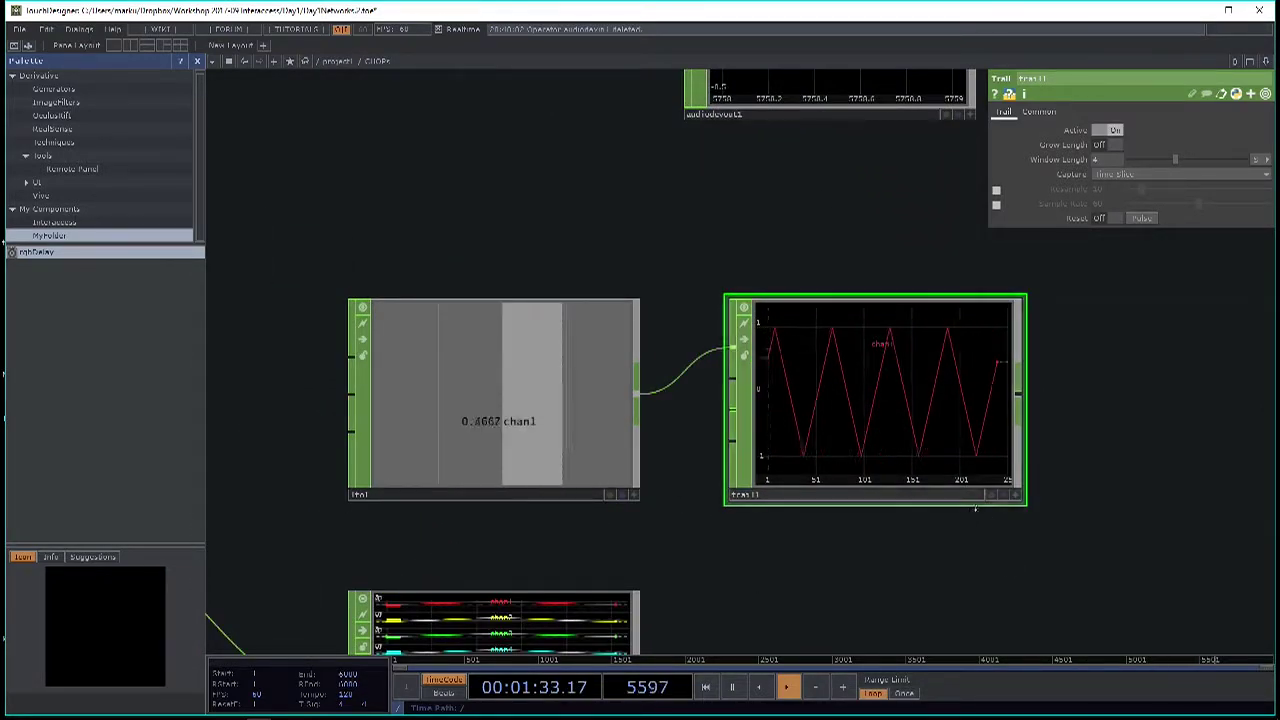
Switch lfo1's Type back to Sine so trail1 plots a smooth sine history.
left_click(551, 414)
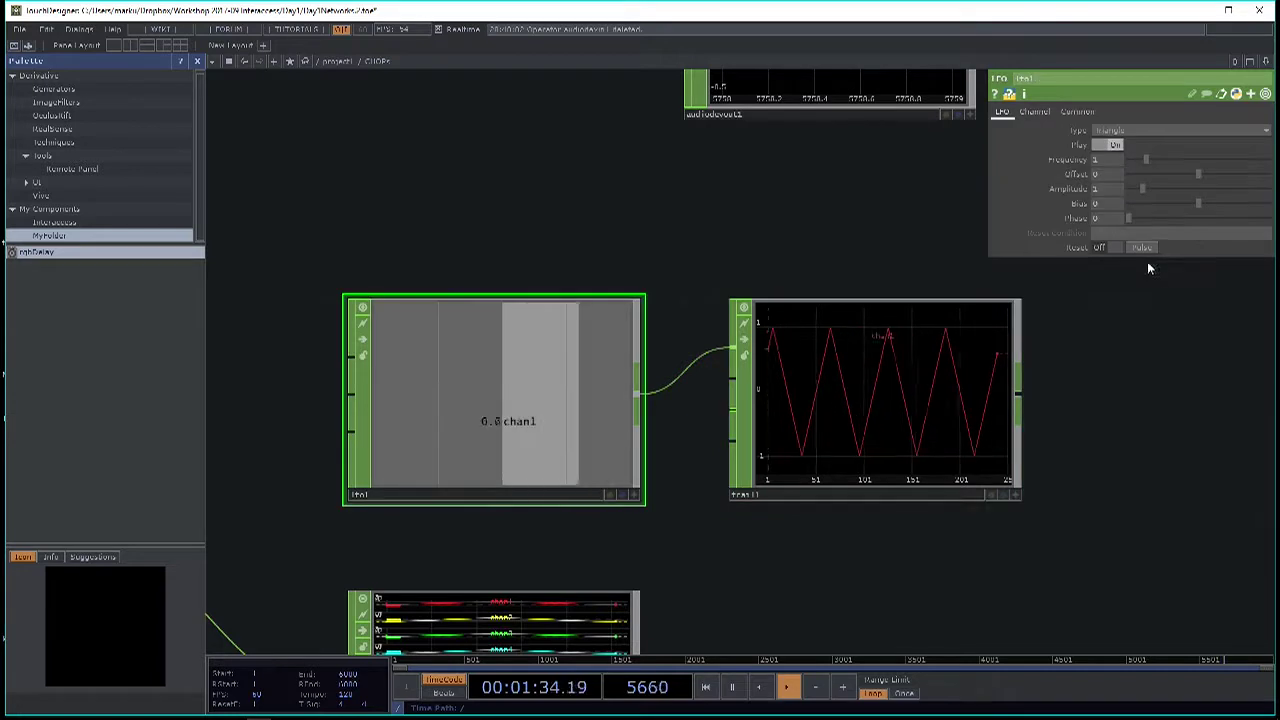
left_click(1123, 132)
left_click(1118, 146)
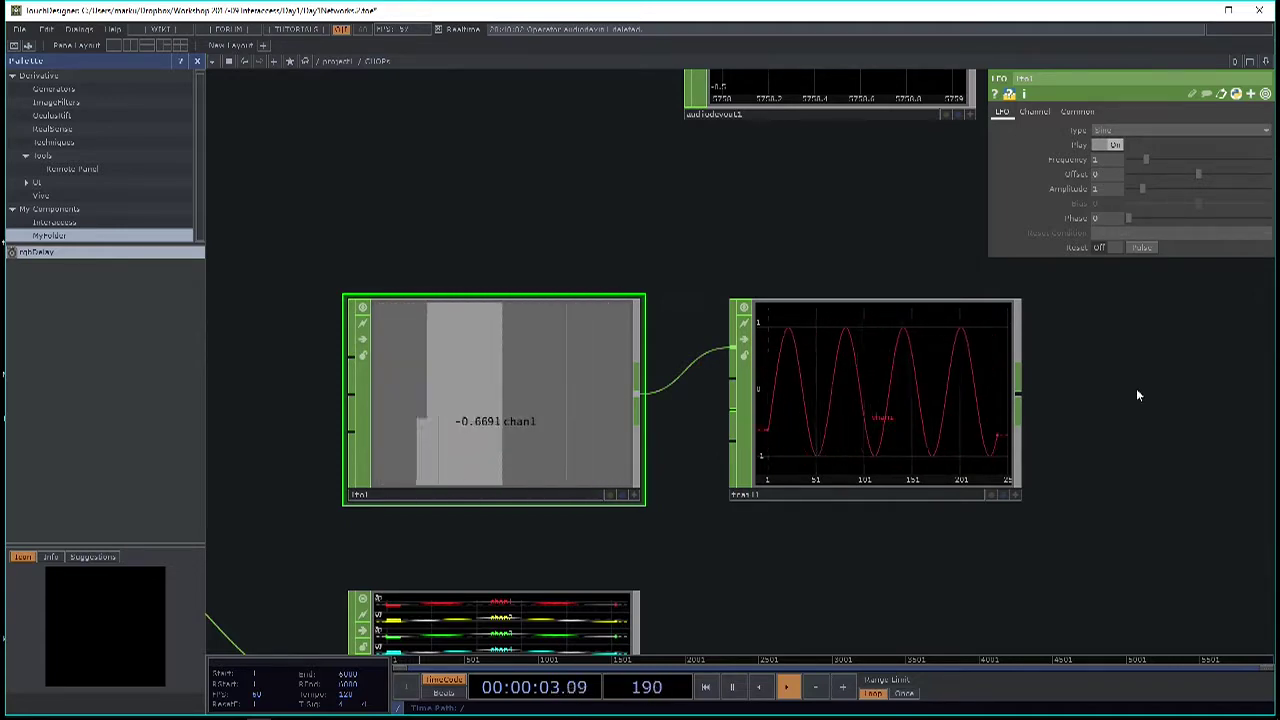
scroll(625, 333, "down", 2)
scroll(625, 333, "down", 2)
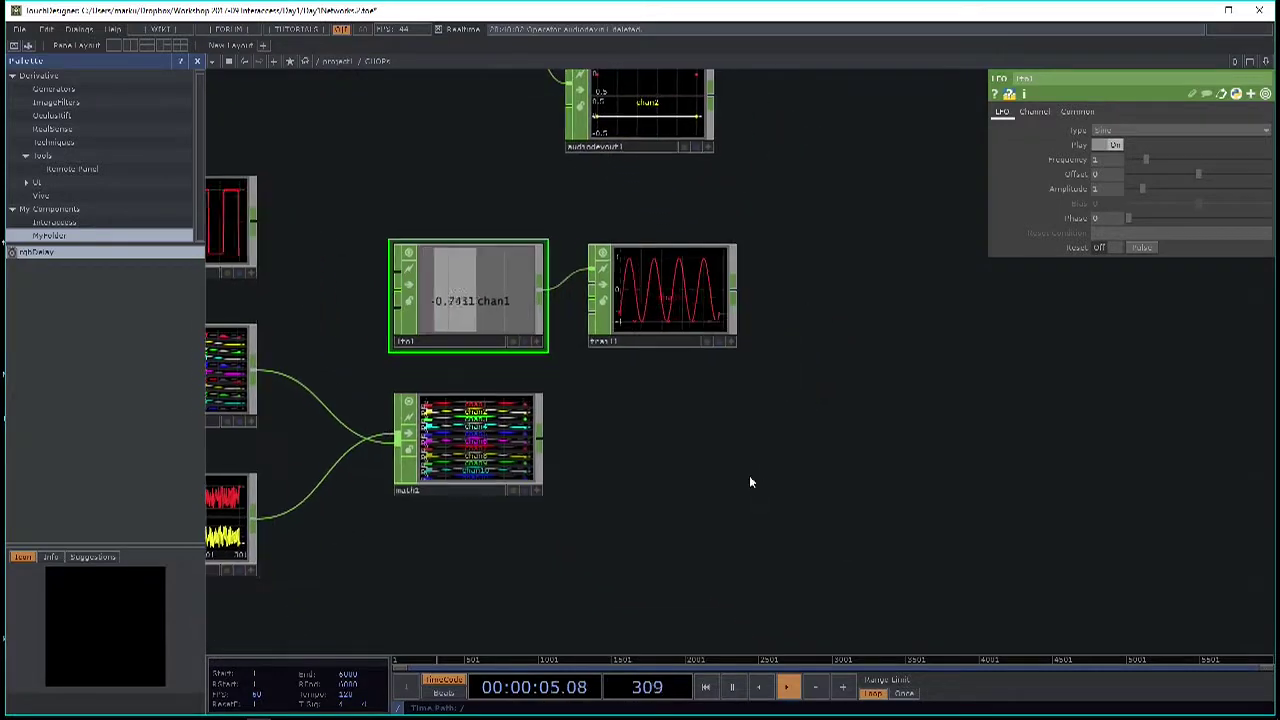
scroll(808, 463, "down", 2)
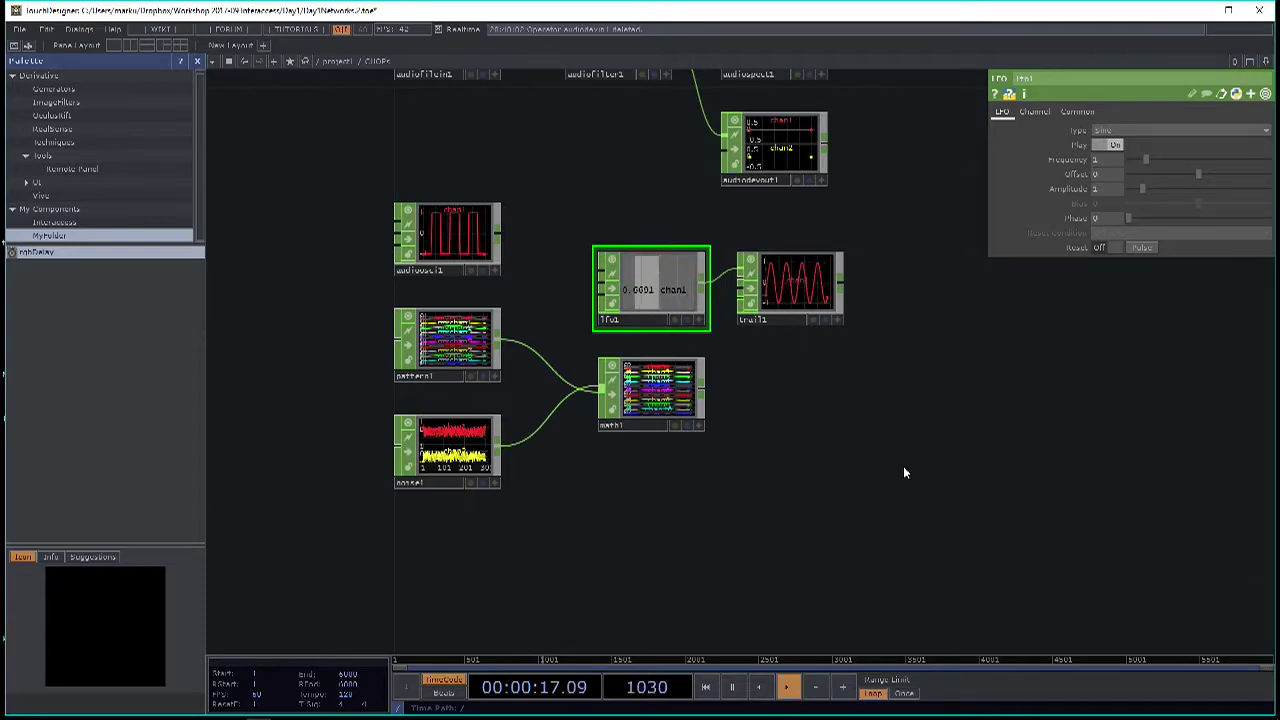
scroll(903, 472, "up", 2)
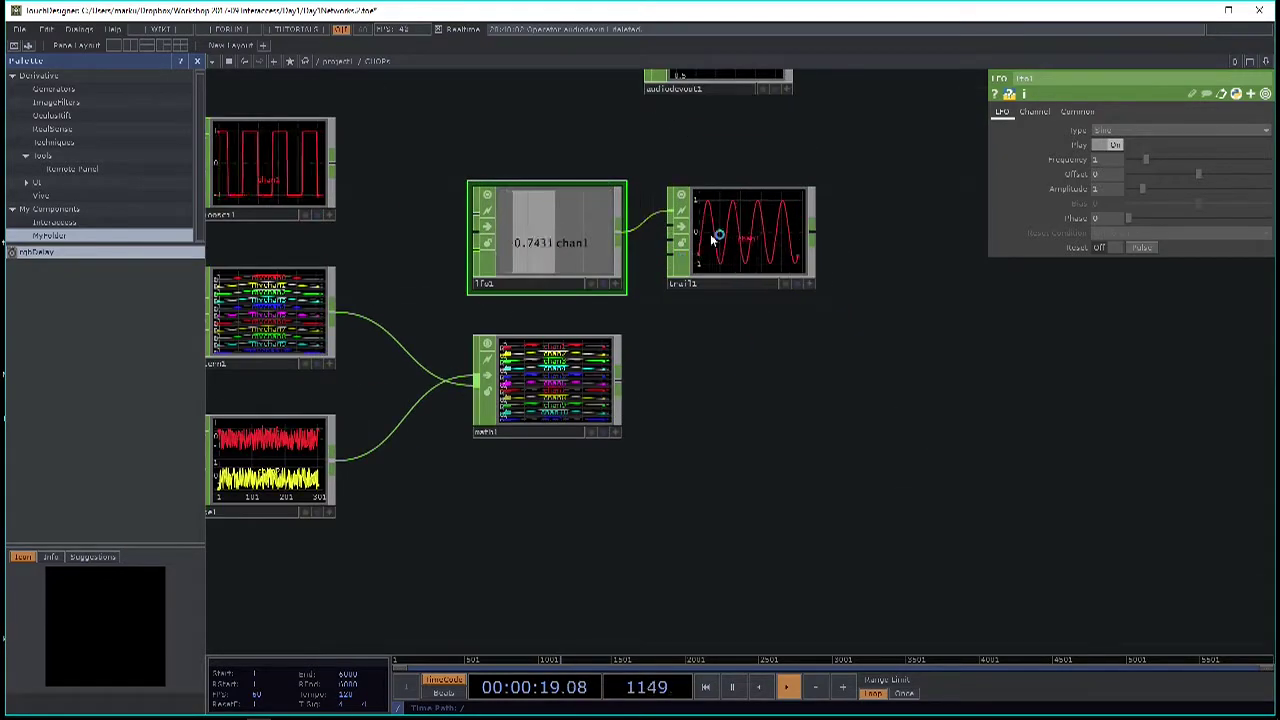
scroll(720, 260, "down", 4)
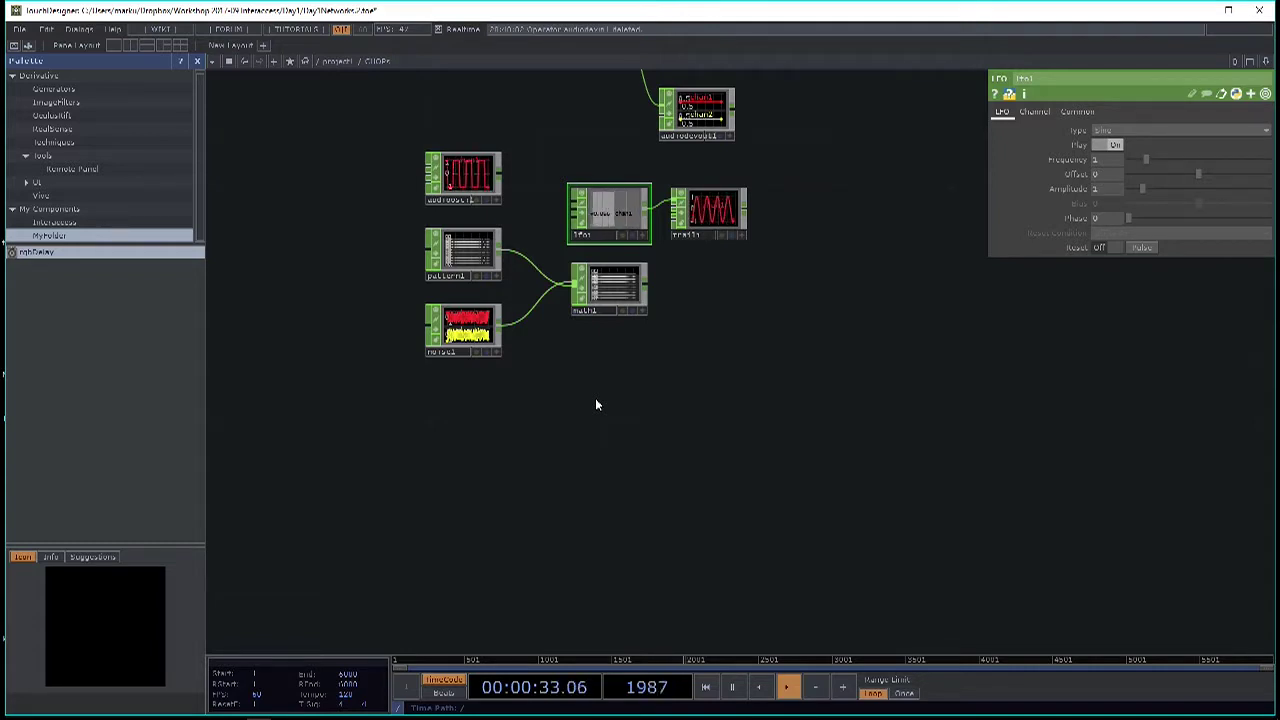
Place a new Constant CHOP, constant1, below math1.
key("Tab")
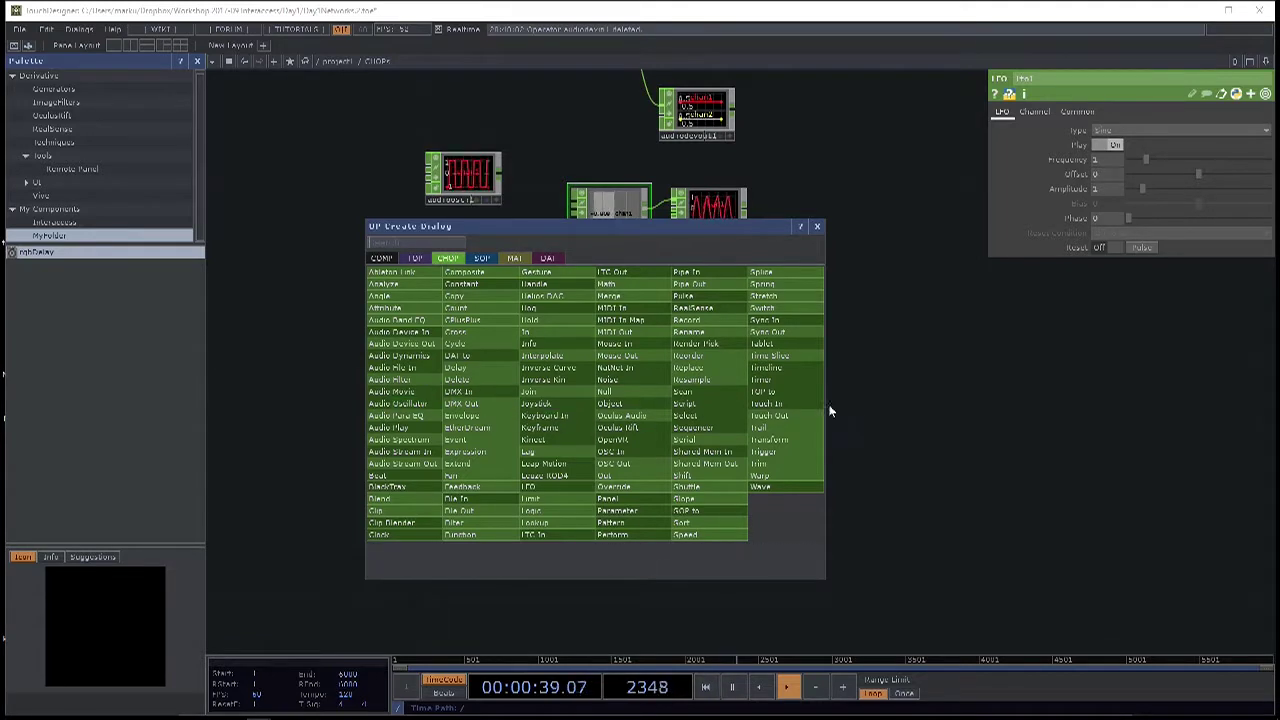
key("Tab")
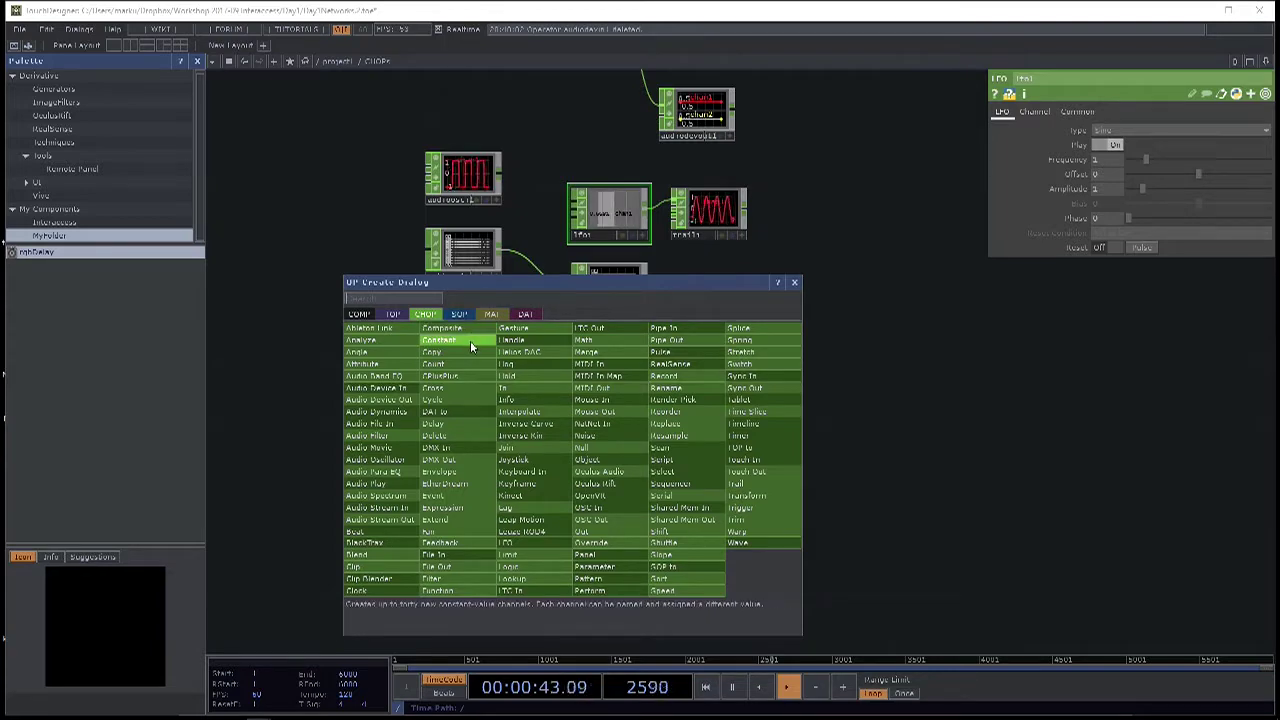
key("Escape")
left_click(603, 392)
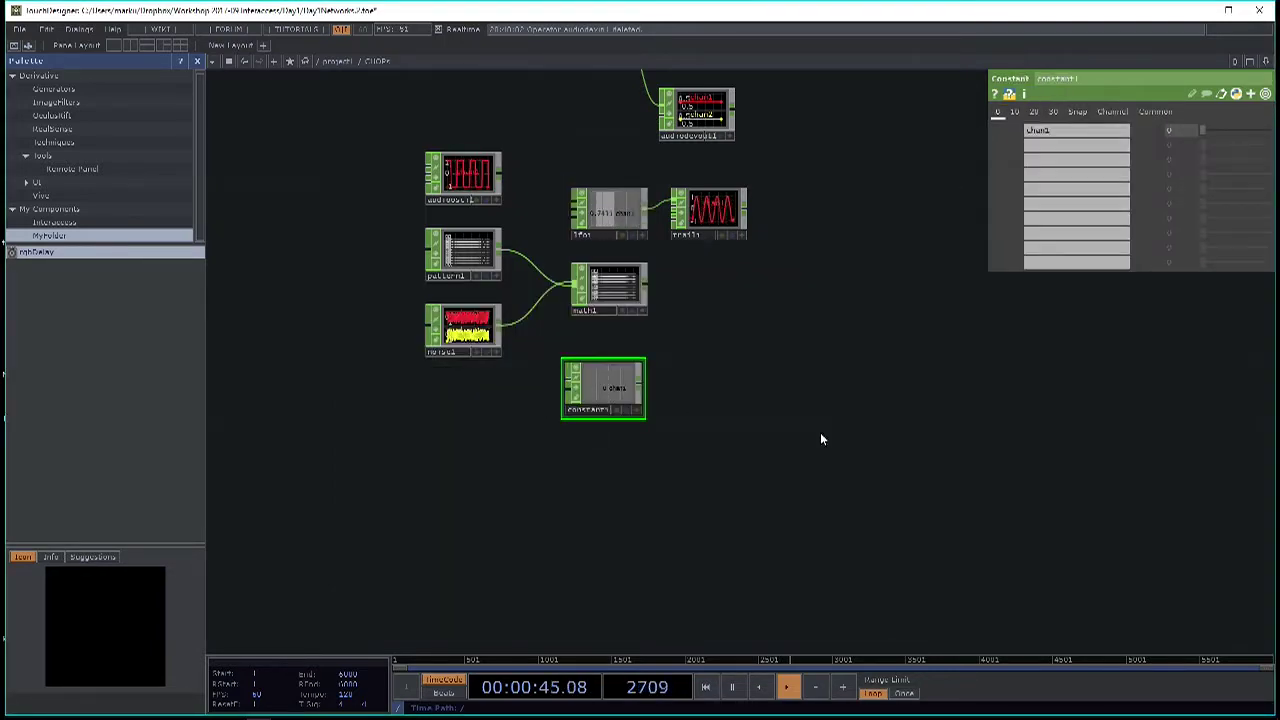
scroll(726, 420, "up", 2)
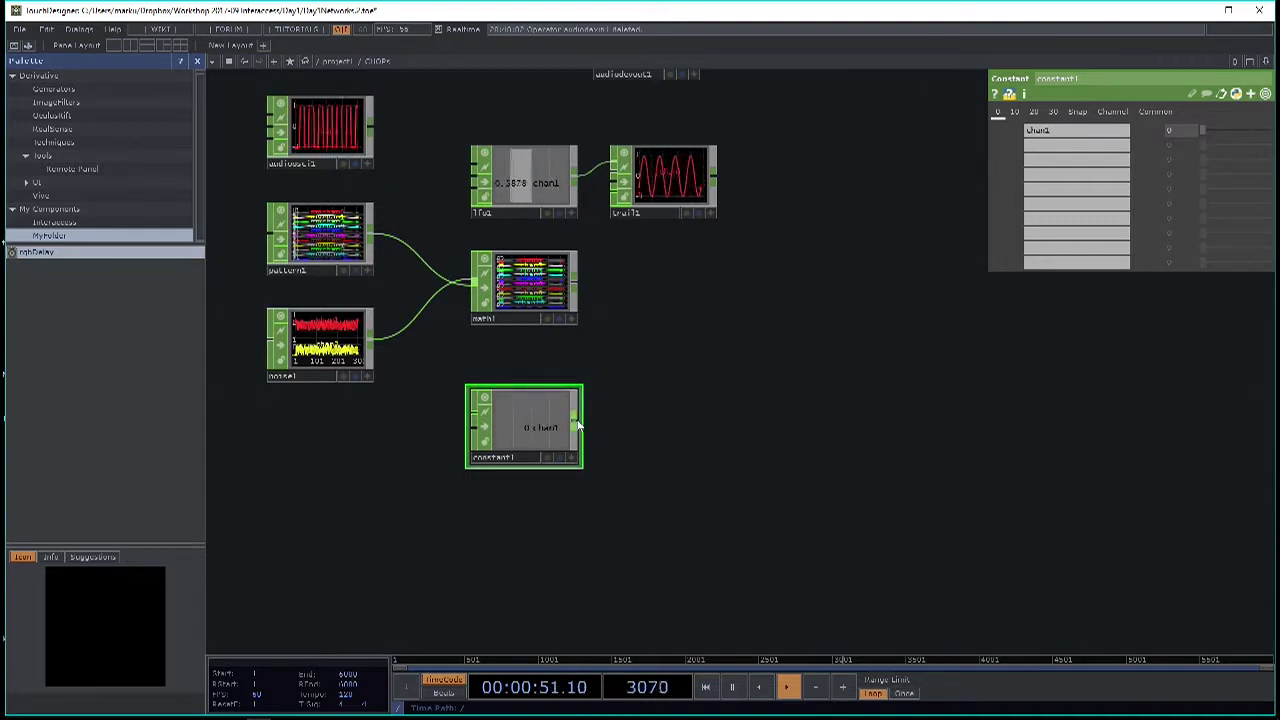
Add a Trigger CHOP, trigger1, fed from constant1 by searching 'tr'.
left_click(577, 425)
type("tr")
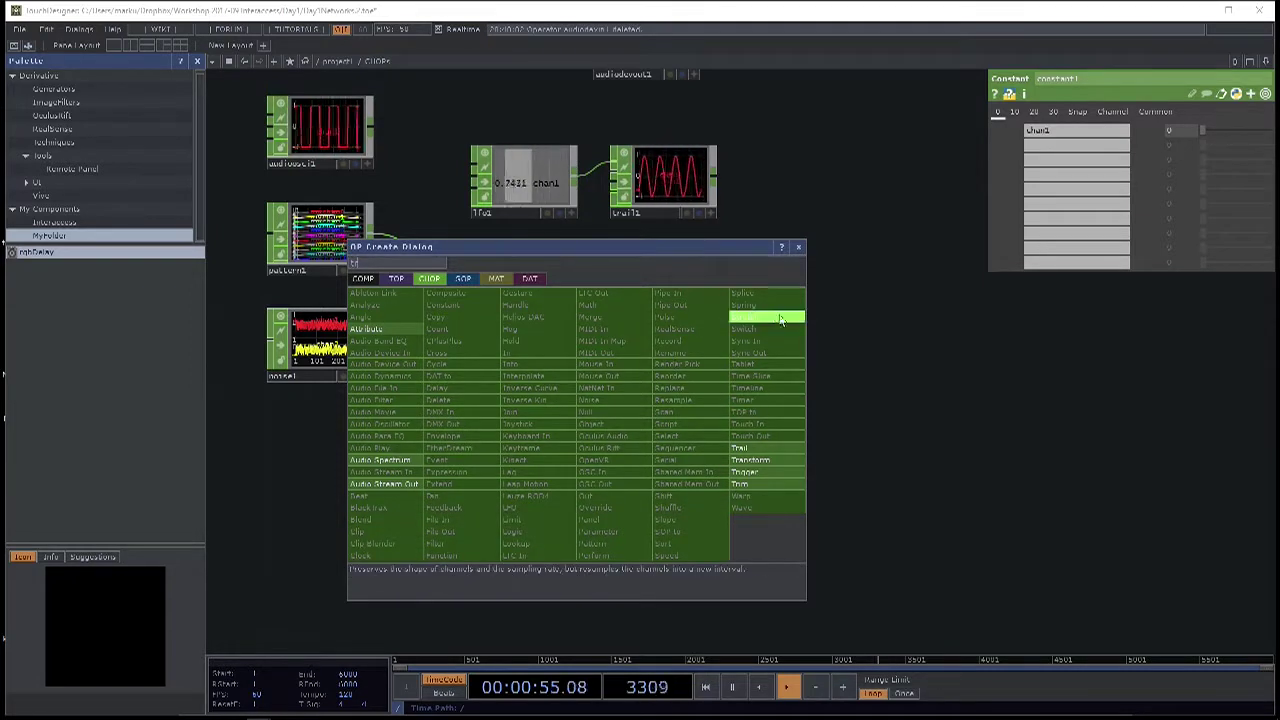
left_click(760, 471)
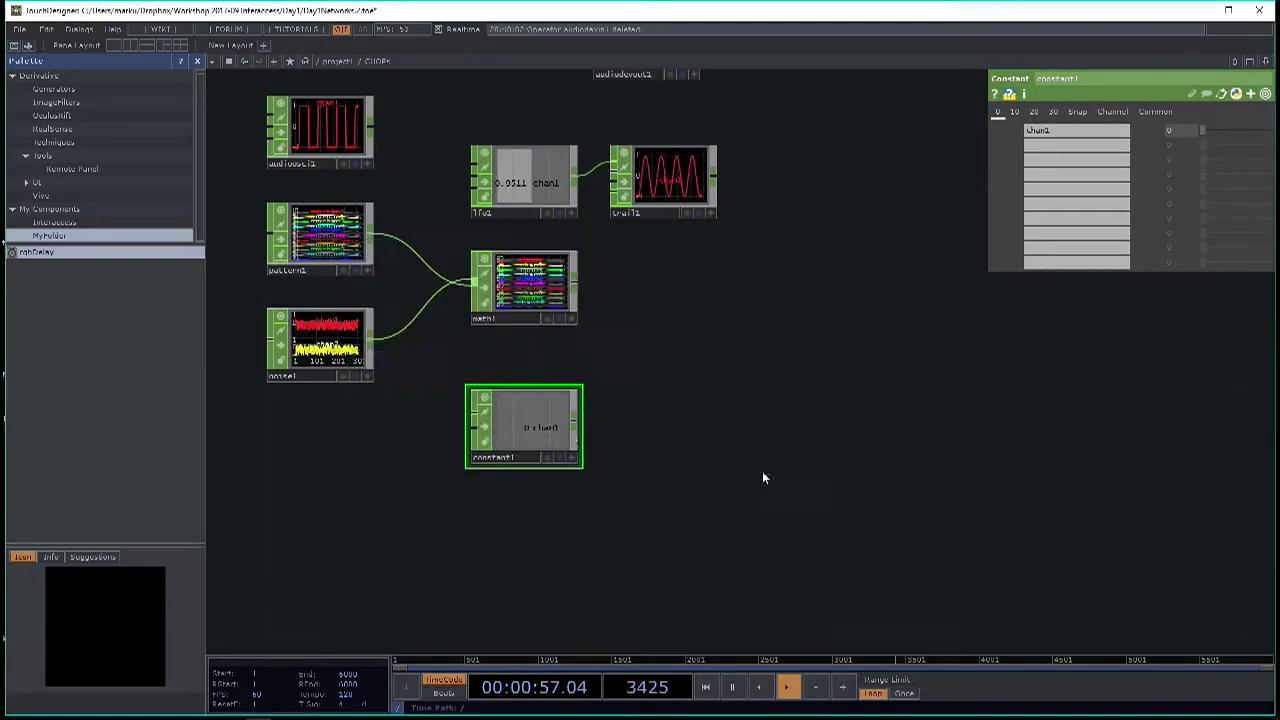
left_click(668, 434)
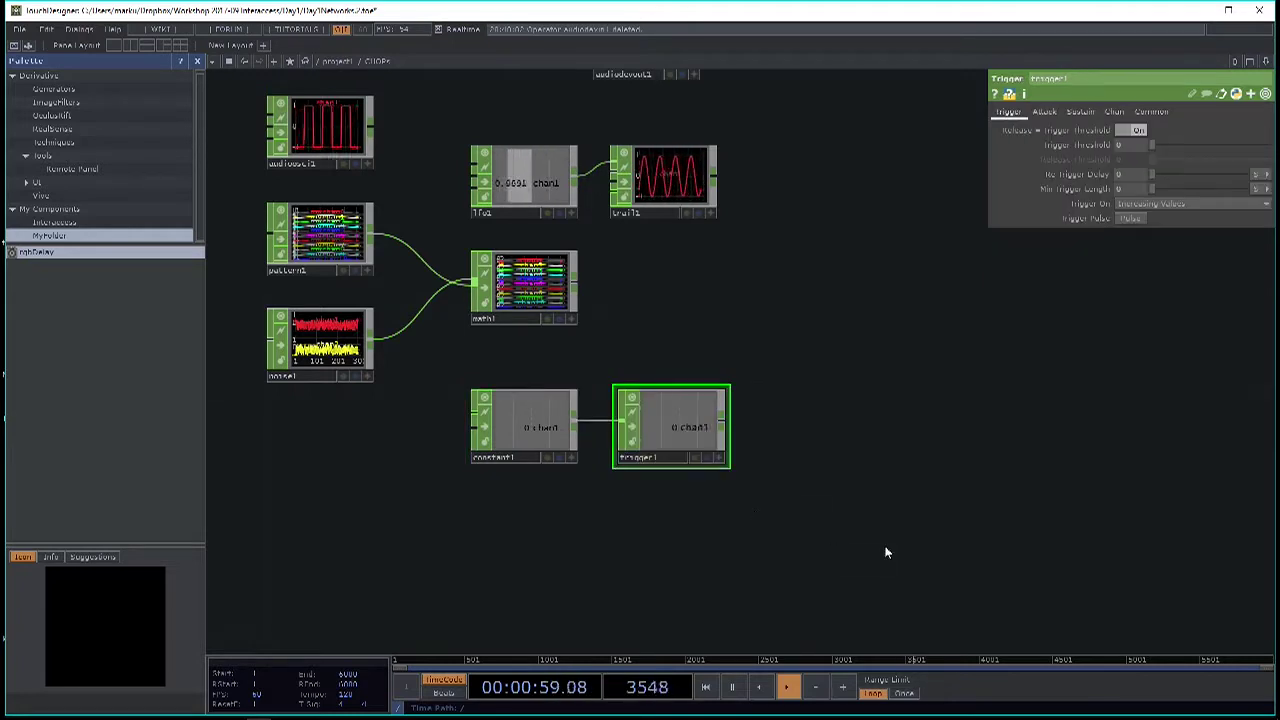
left_click(553, 406)
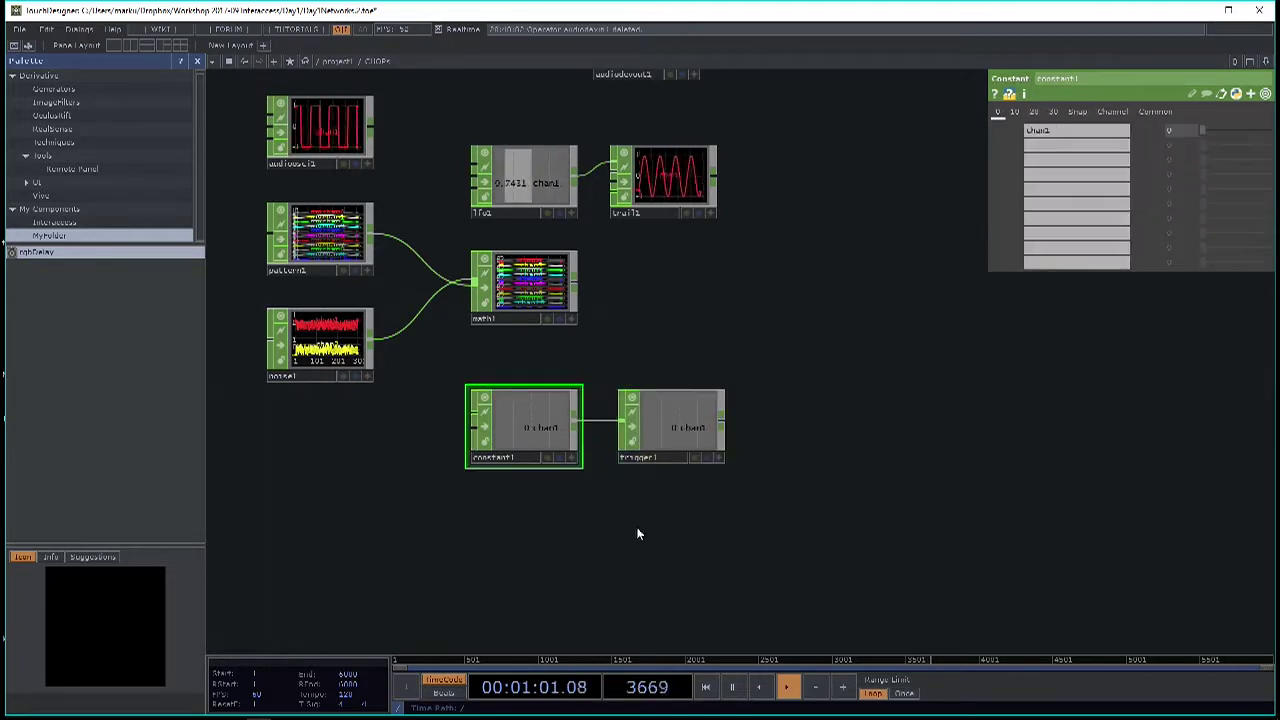
left_click(674, 423)
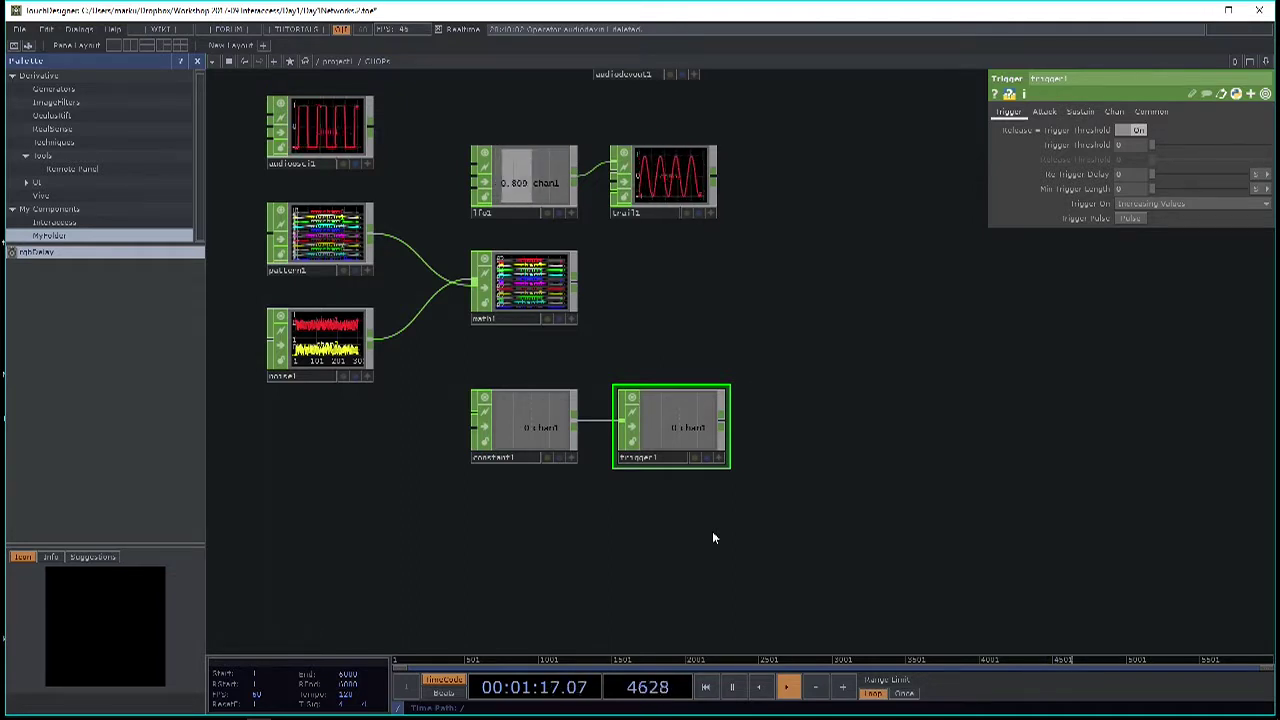
left_click(528, 423)
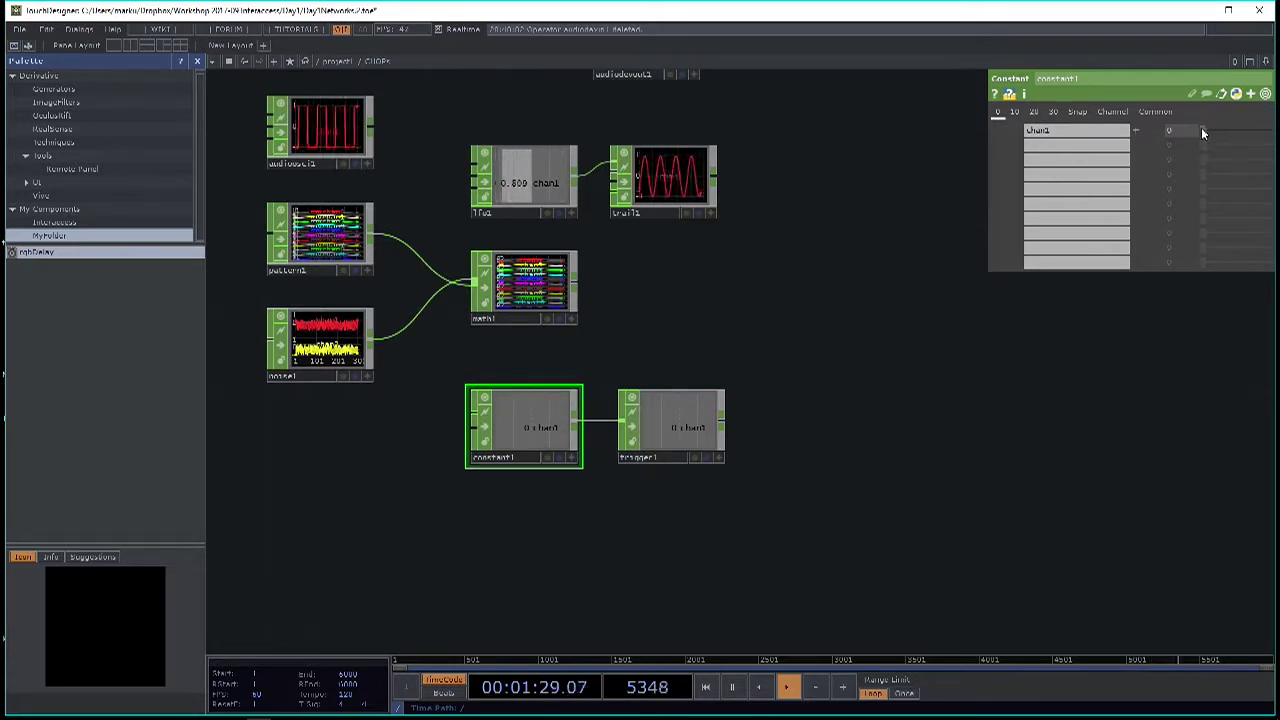
left_click_drag(1206, 130, 1172, 138)
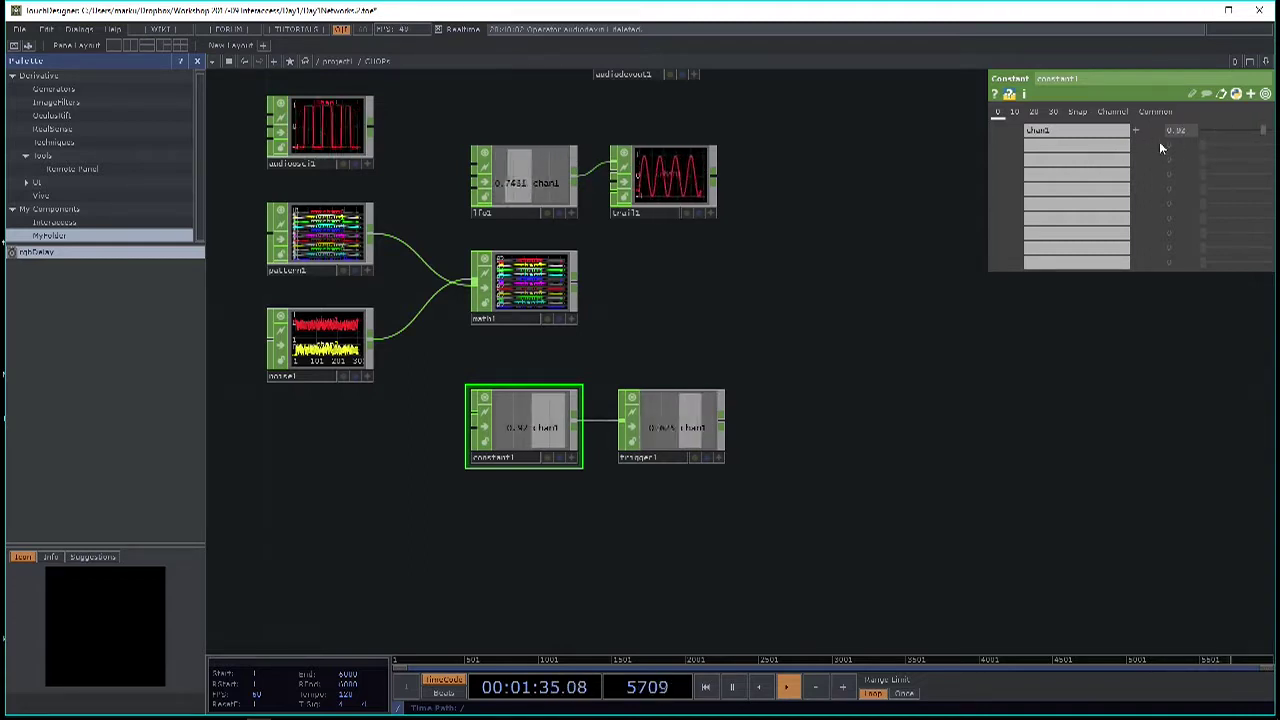
left_click_drag(1159, 141, 1092, 155)
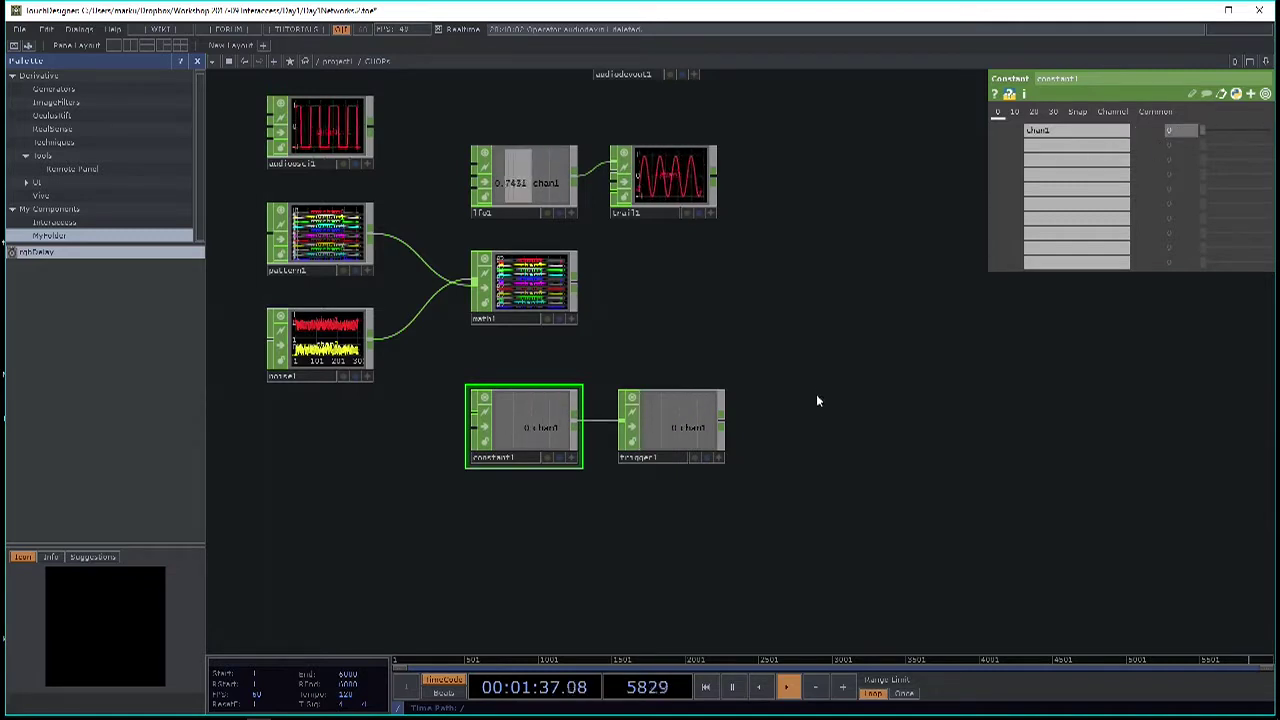
Move trail1 down-right, wire trigger1 into it, and raise constant1 to fire a pulse.
left_click_drag(787, 392, 732, 404)
left_click_drag(612, 174, 775, 287)
mouse_move(670, 434)
left_mouse_down()
mouse_move(689, 340)
mouse_move(723, 298)
left_mouse_up()
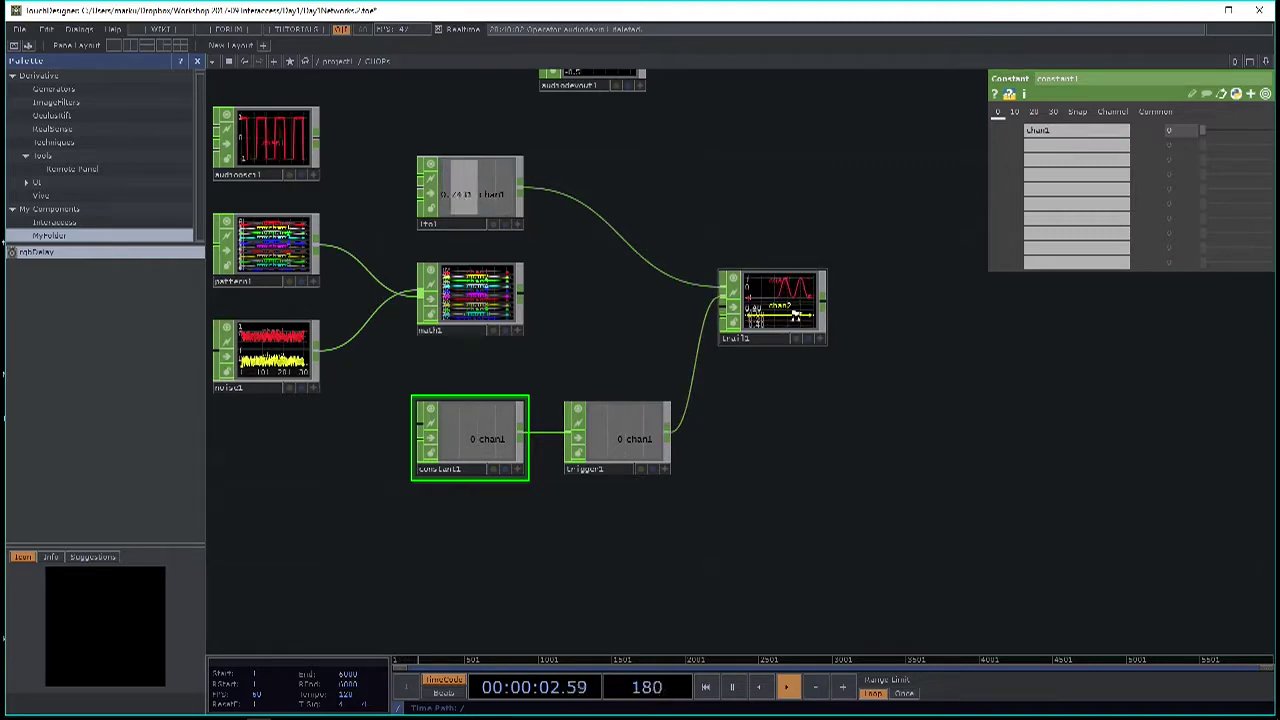
scroll(779, 335, "up", 2)
left_click_drag(723, 470, 751, 435)
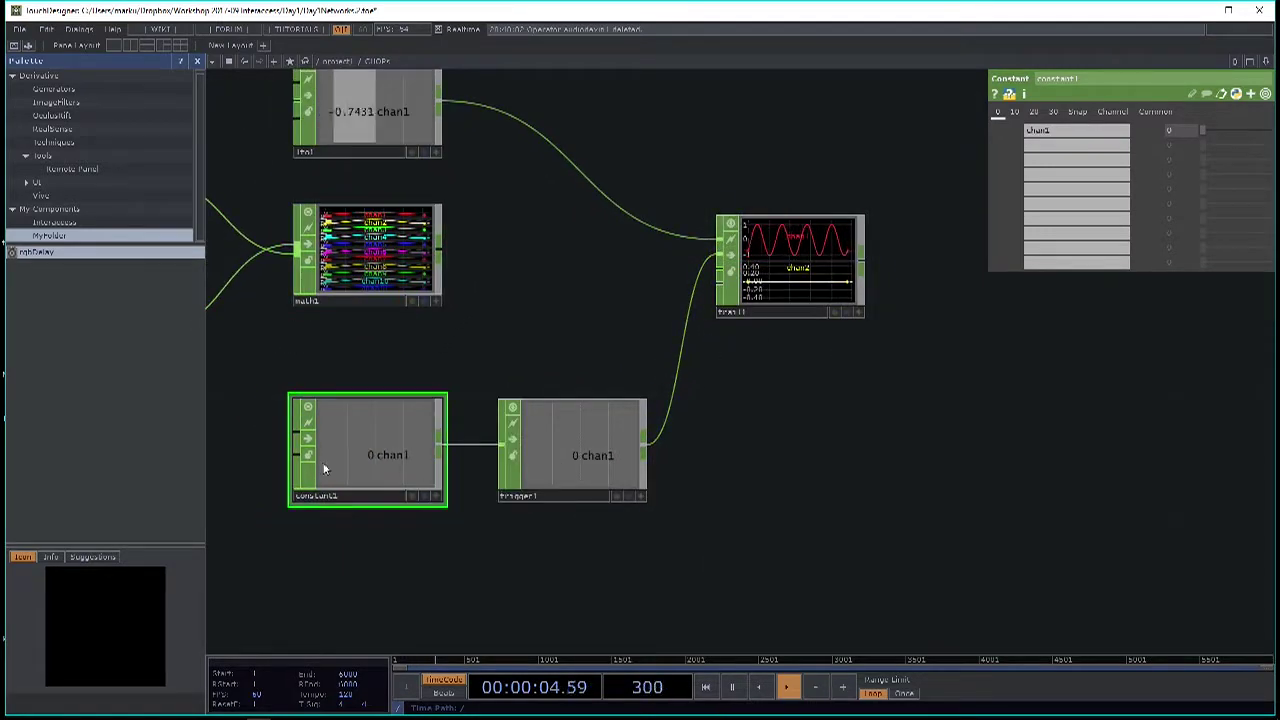
left_click_drag(1201, 129, 1100, 146)
Set trigger1's Sustain Level to 0.2, firing test pulses with constant1's value.
left_click(569, 431)
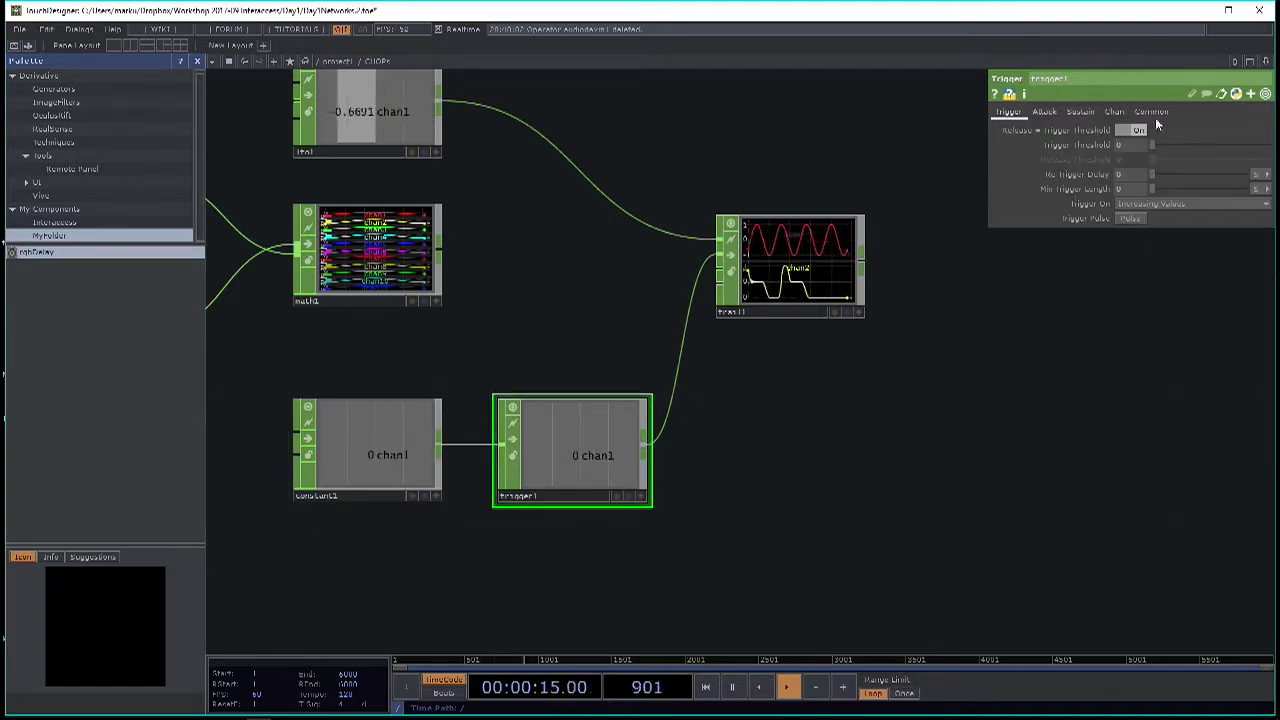
left_click(1041, 112)
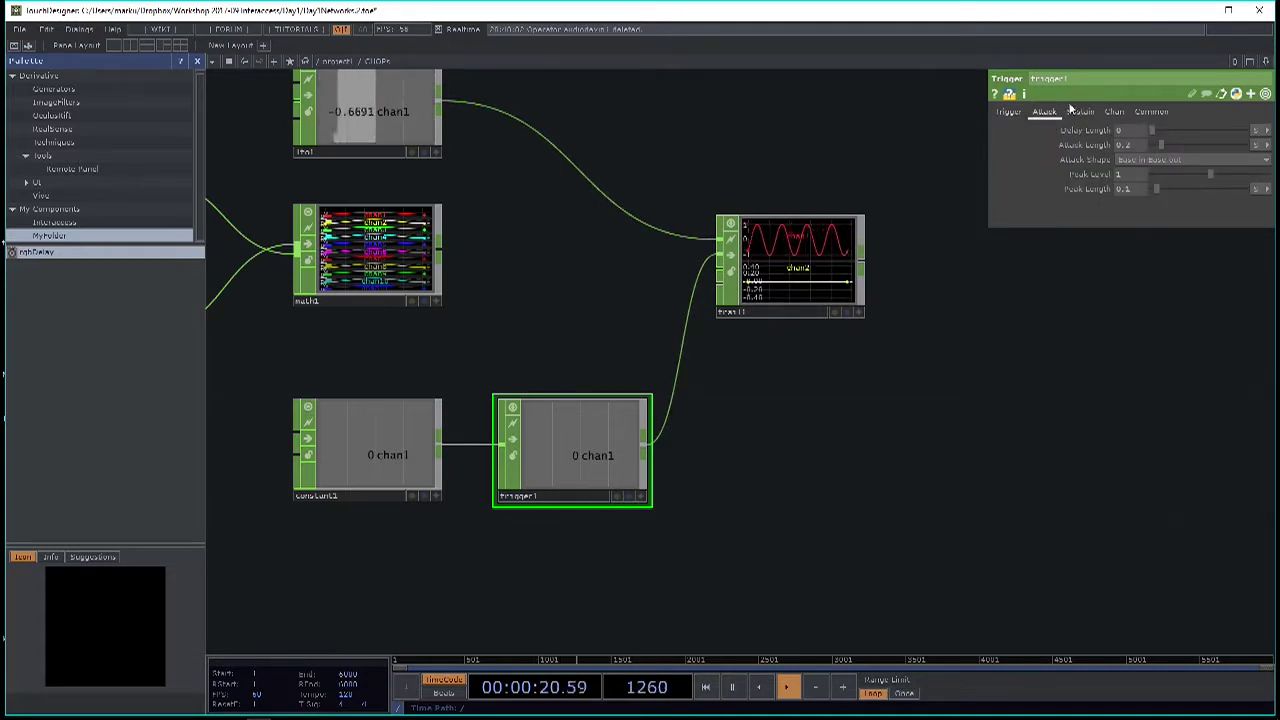
left_click(1094, 112)
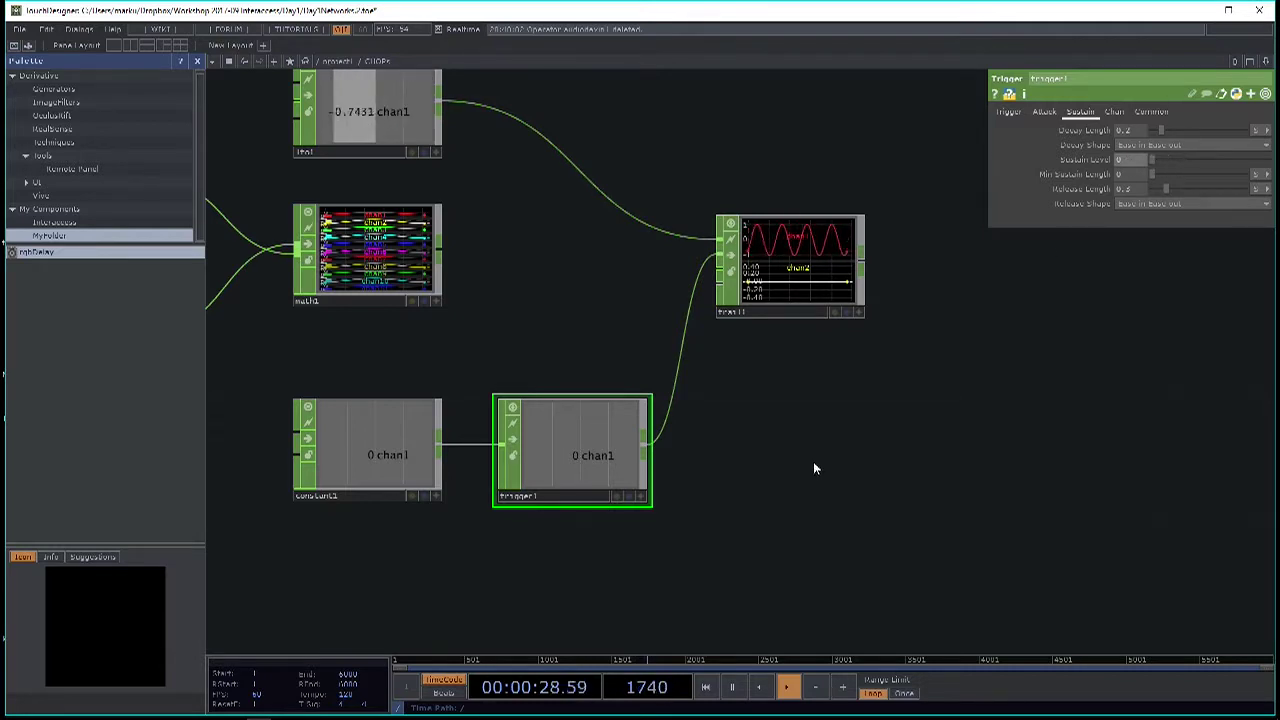
left_click(369, 447)
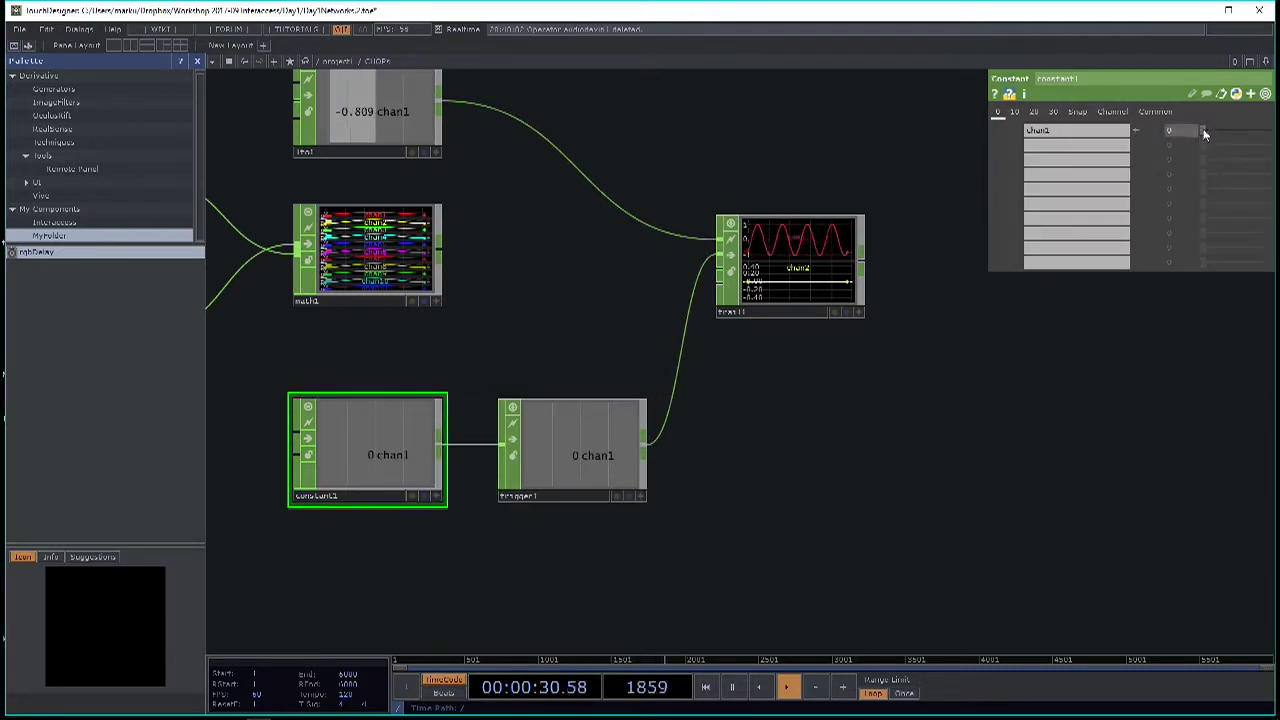
left_click_drag(1204, 133, 1110, 132)
left_click(608, 424)
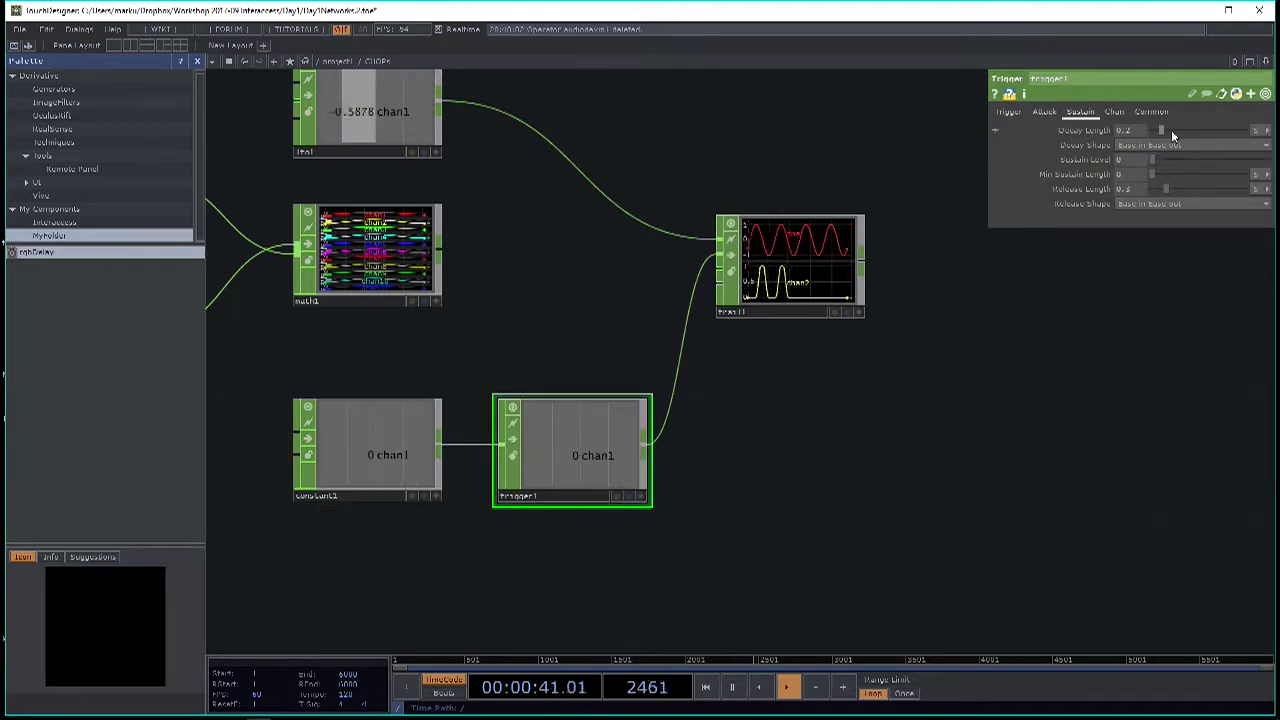
middle_click_drag(1125, 159, 1150, 145)
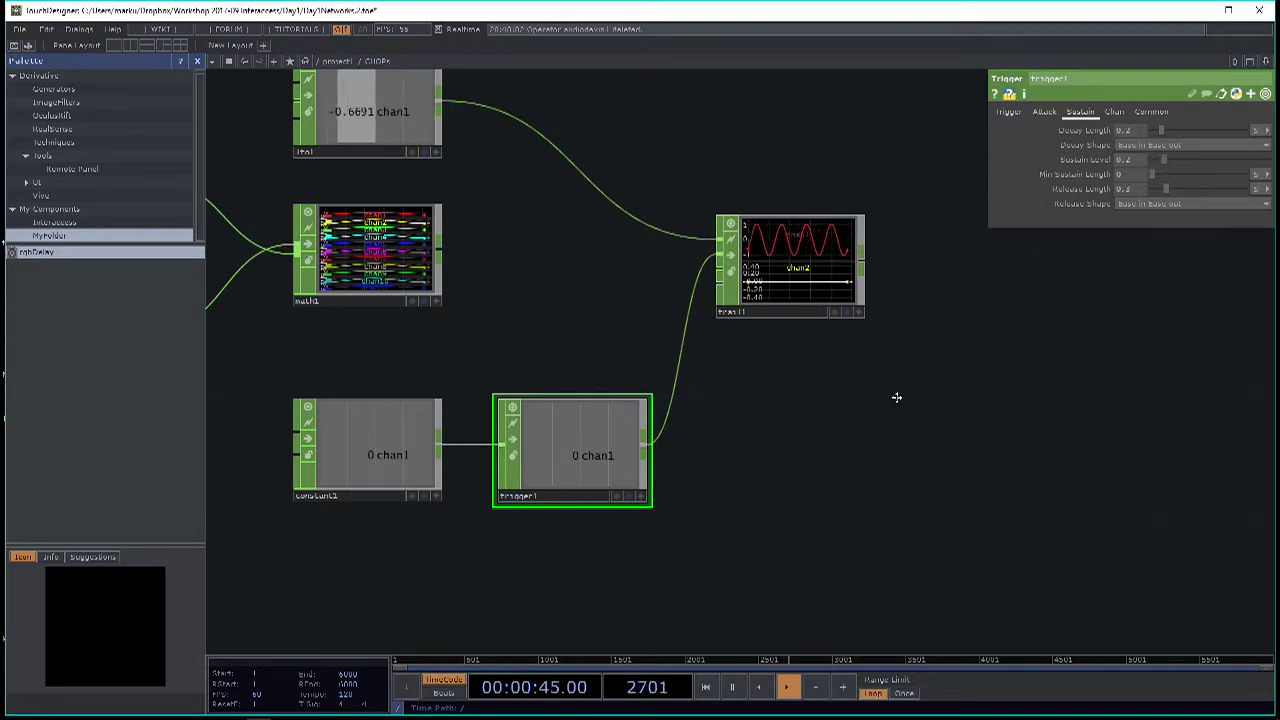
scroll(600, 474, "down", 4)
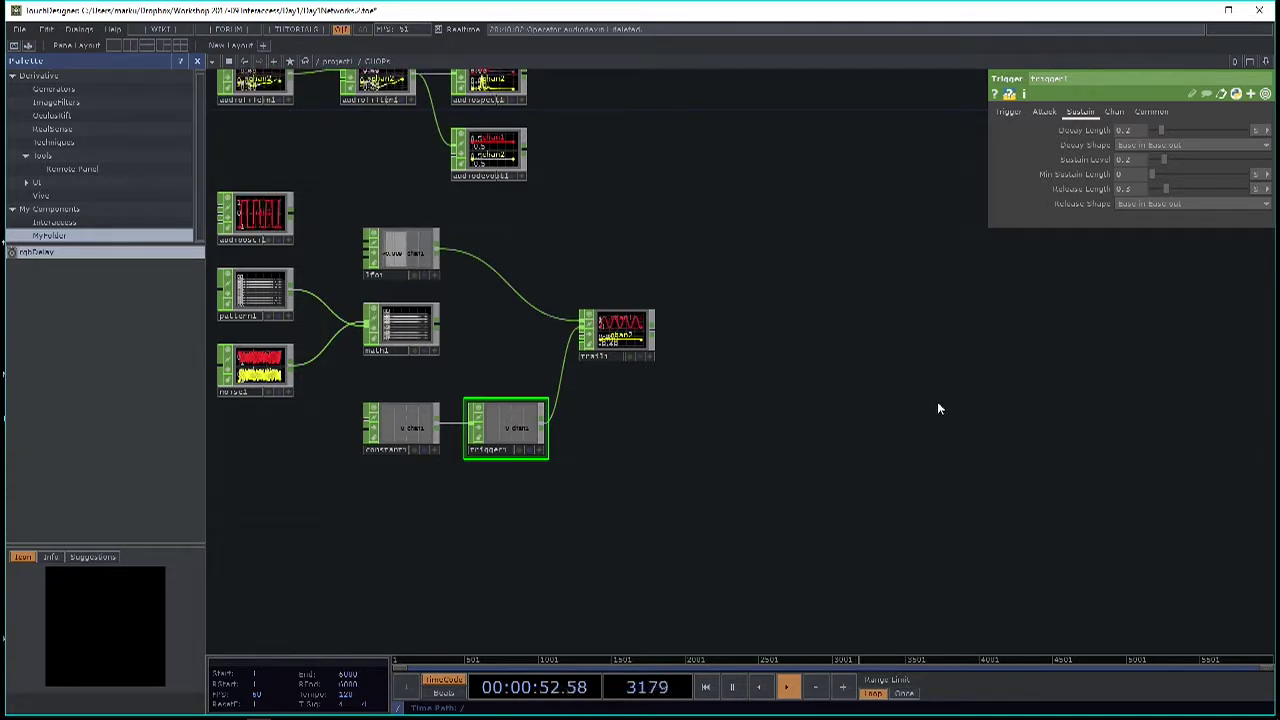
Remove the wire from trigger1 to trail1 with the right-click Disconnect option.
left_click_drag(808, 451, 729, 482)
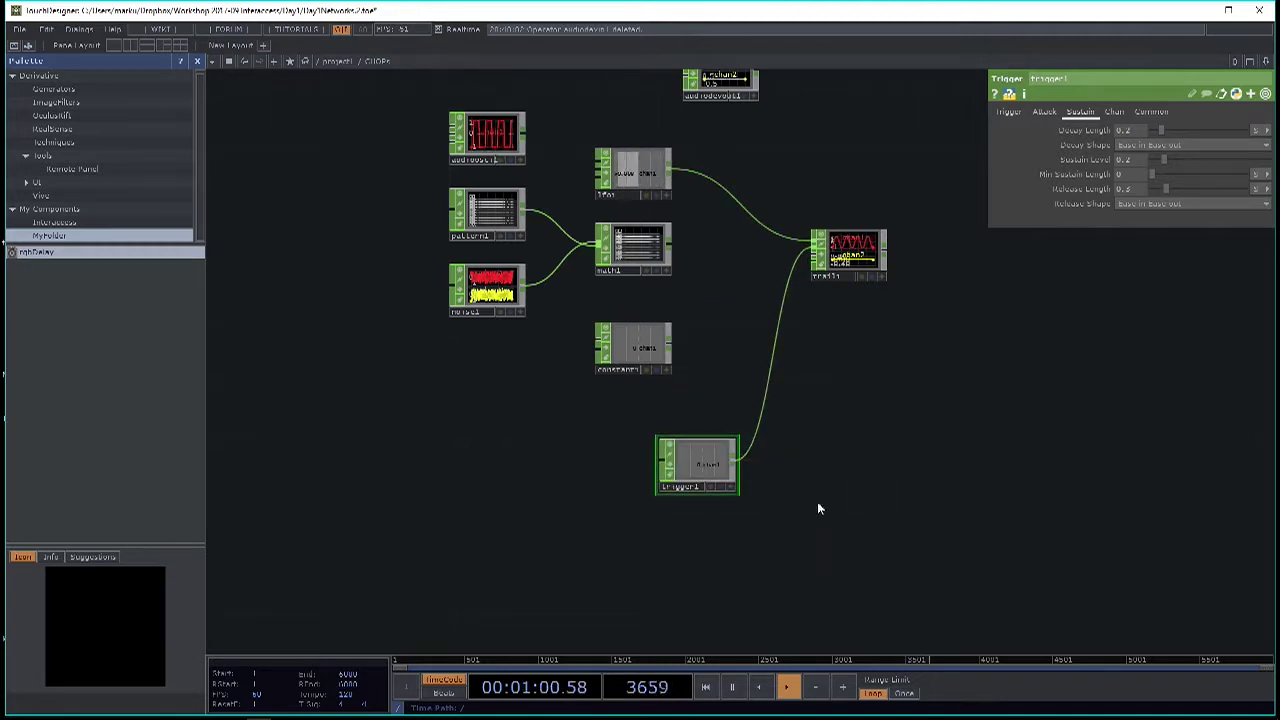
right_click(762, 416)
left_click(825, 451)
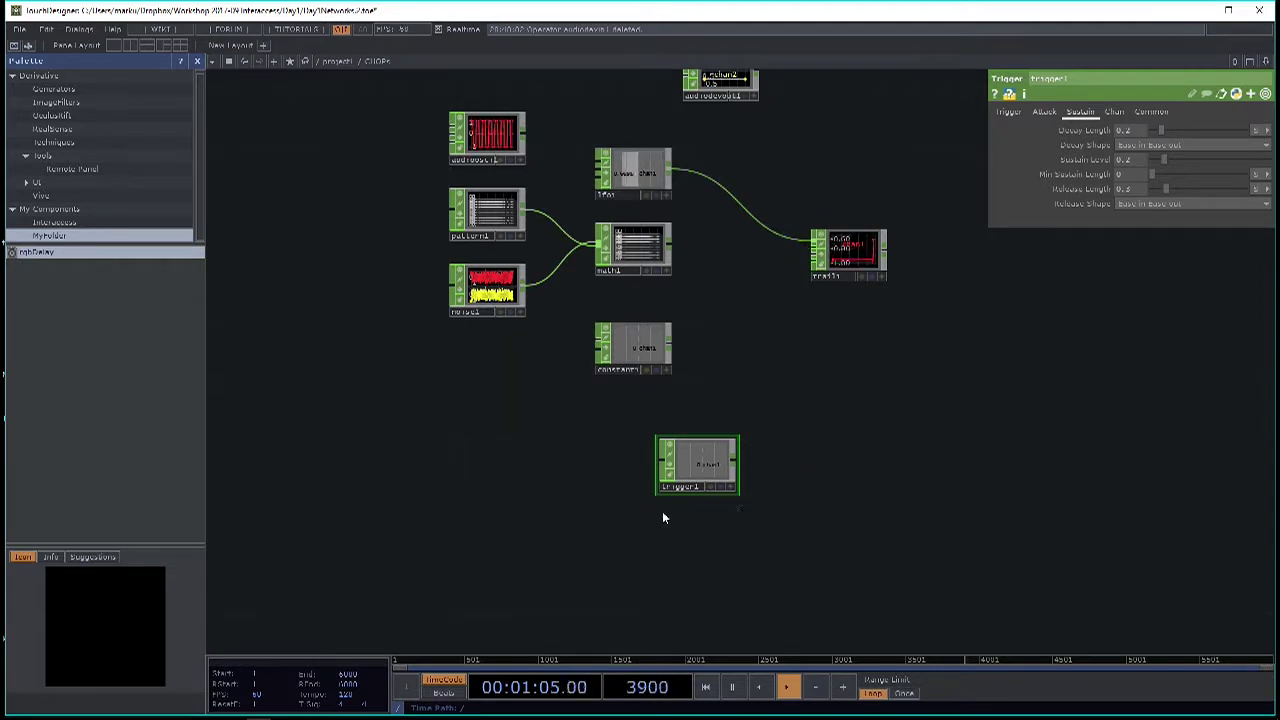
scroll(706, 464, "up", 3)
Set trigger1's Common-page Time Slice to Off and enlarge its viewer to see the envelope.
left_click(1114, 112)
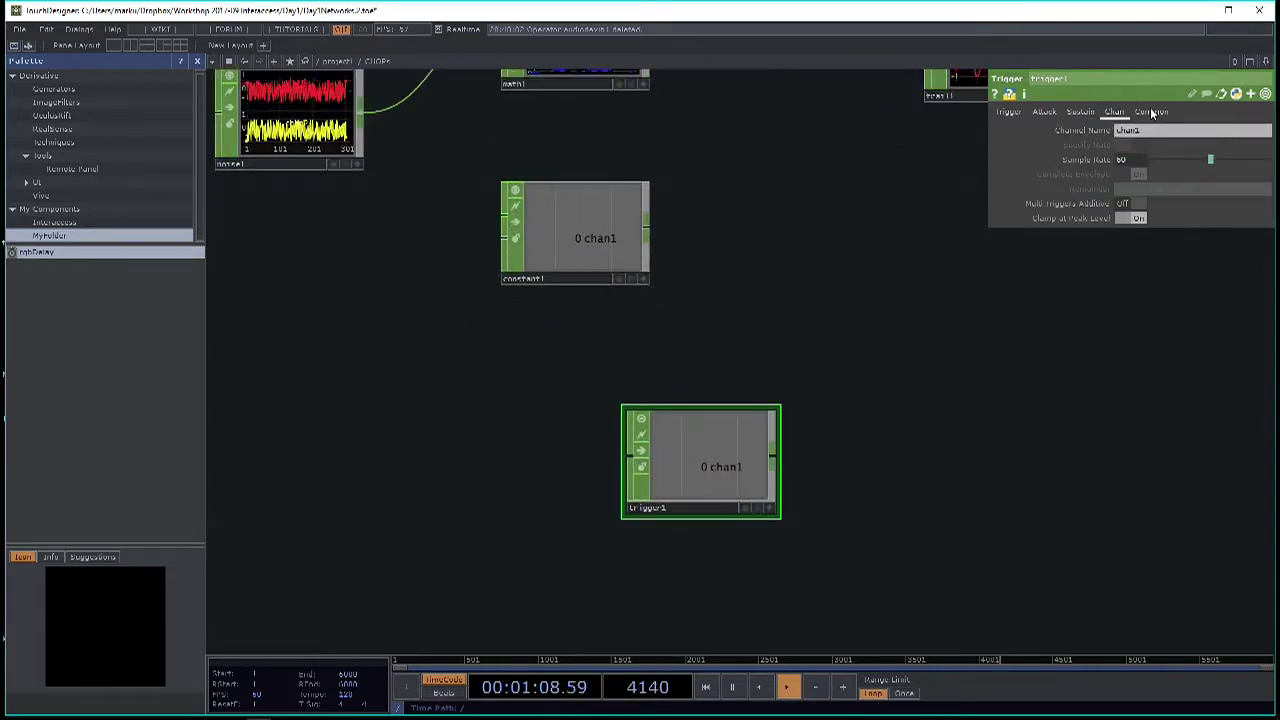
left_click(1151, 112)
left_click(1125, 130)
scroll(700, 509, "up", 3)
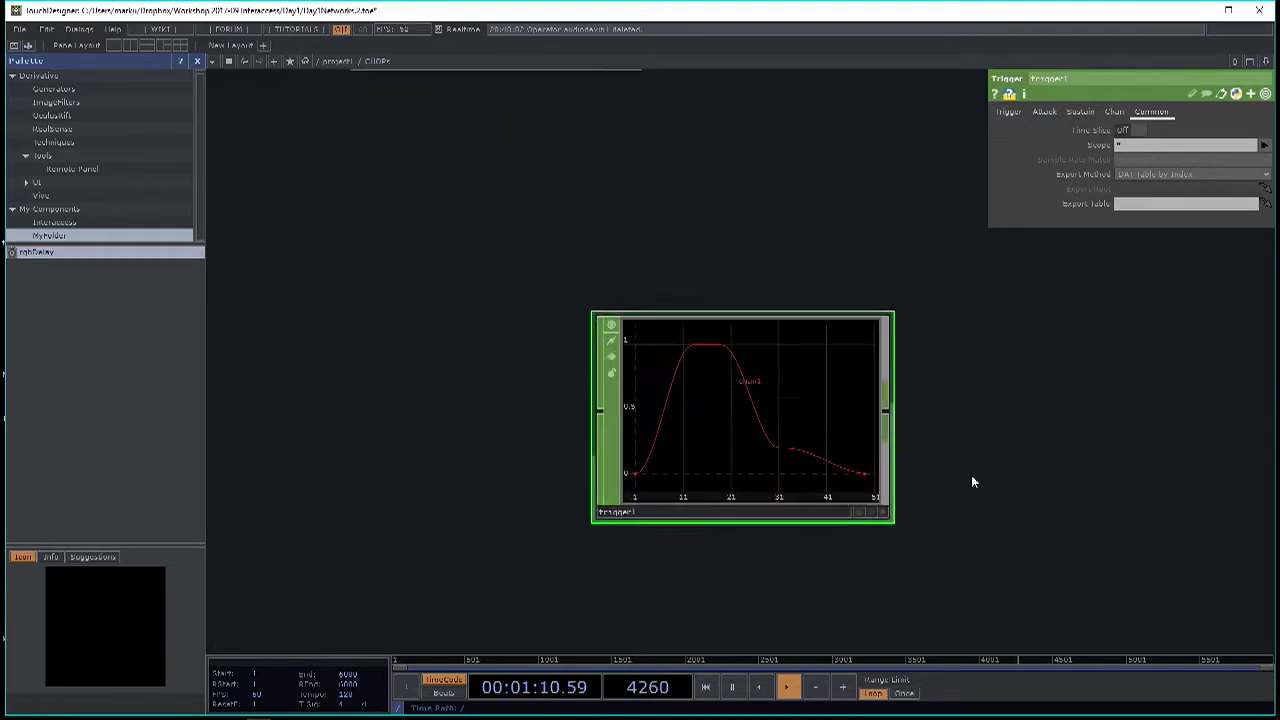
left_click(1008, 112)
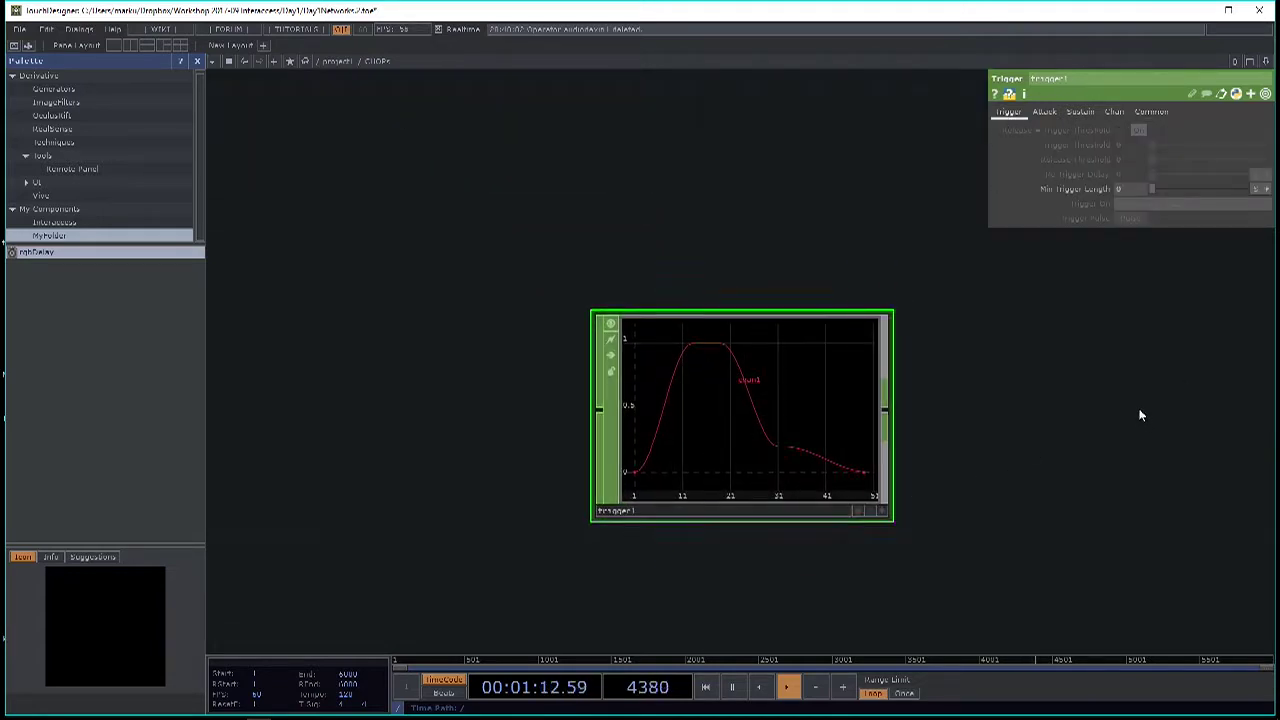
scroll(875, 367, "down", 2)
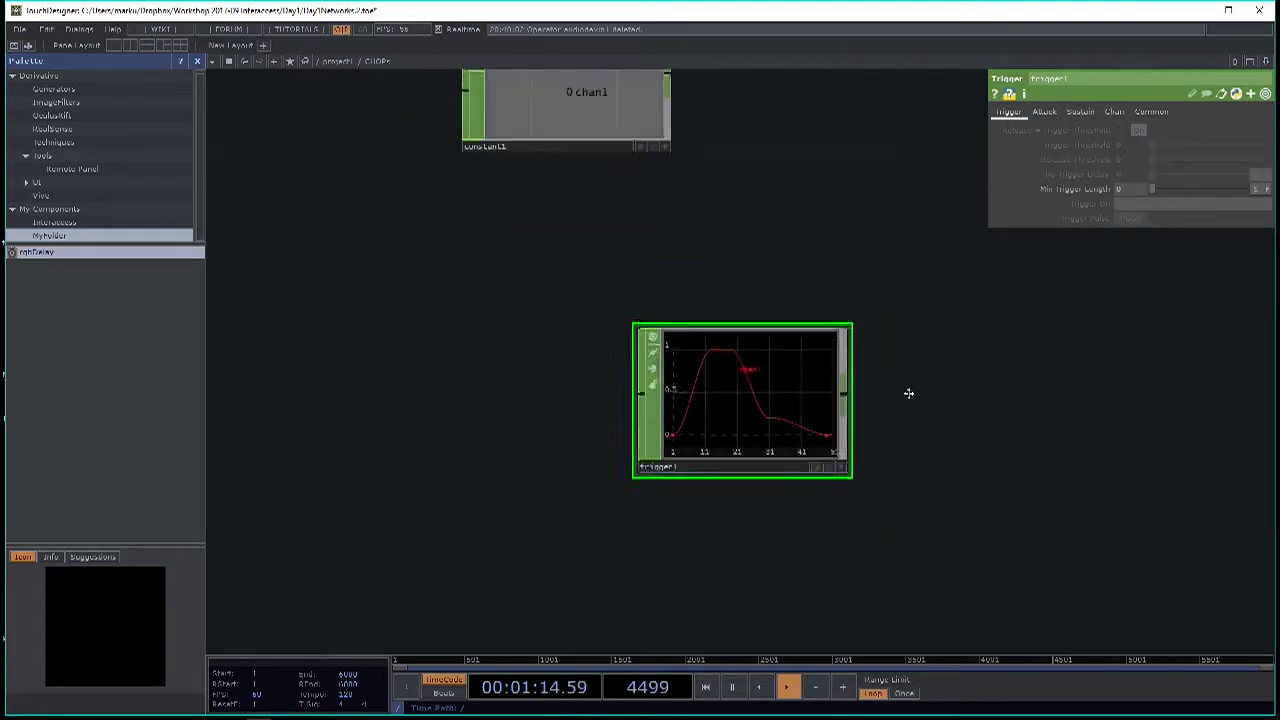
scroll(731, 414, "down", 1)
scroll(801, 391, "up", 1)
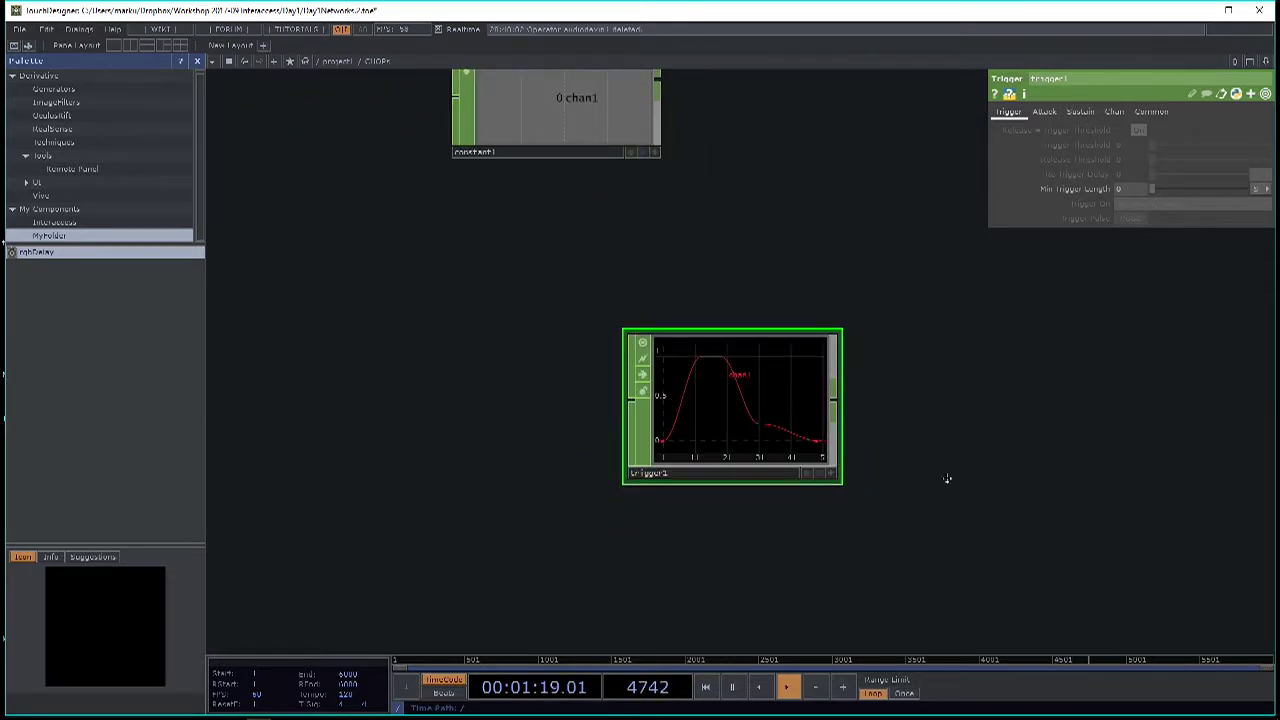
scroll(633, 270, "up", 2)
scroll(633, 270, "up", 1)
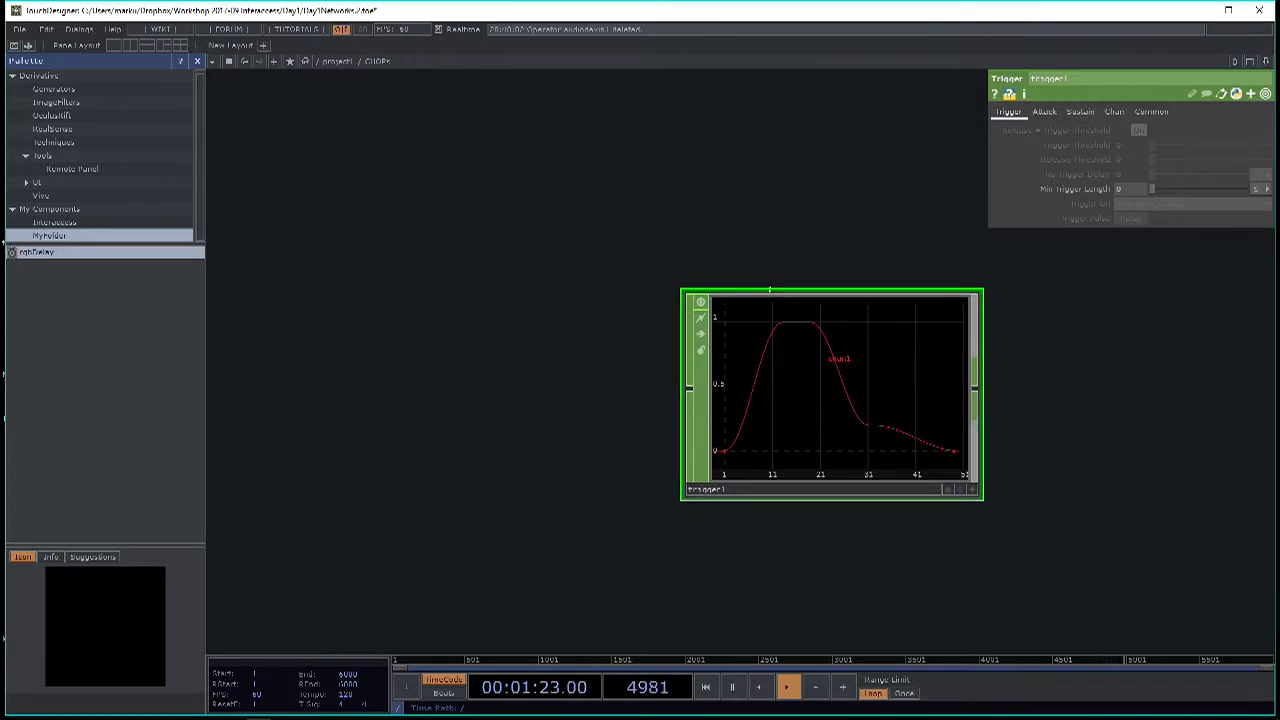
left_click_drag(877, 443, 563, 354)
scroll(365, 308, "up", 3)
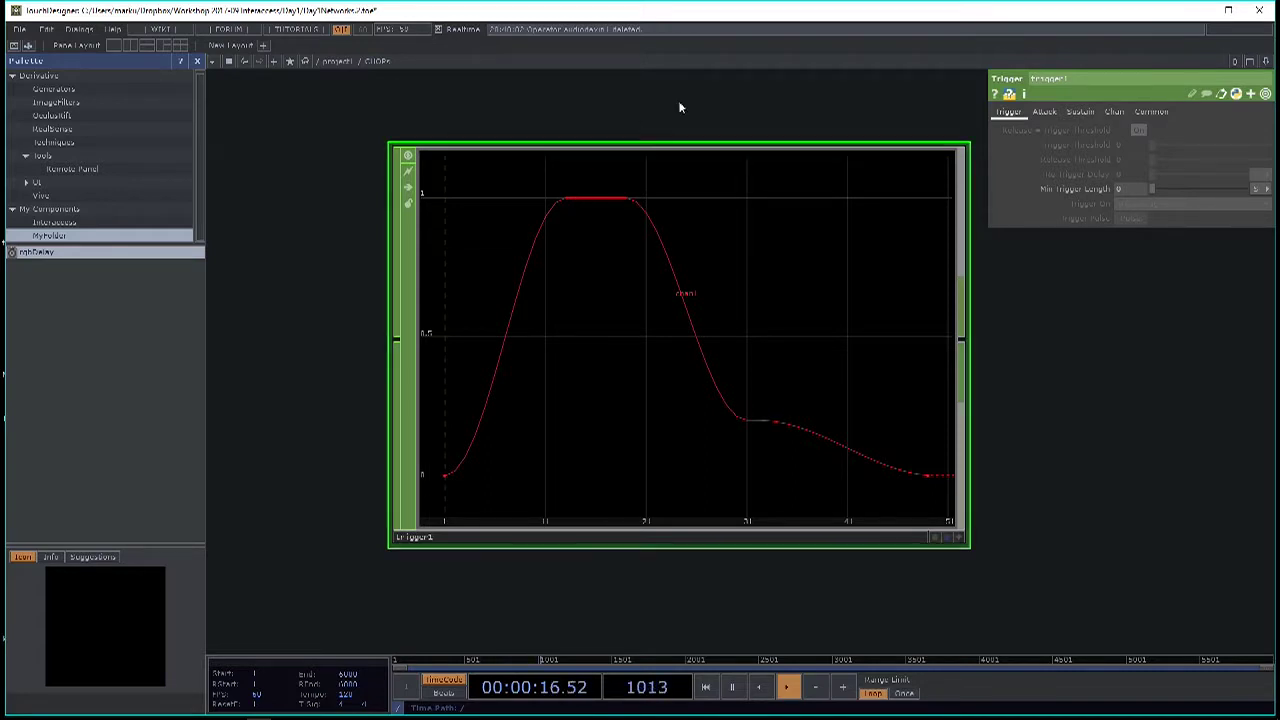
Set trigger1's Attack Length to 0.24 and Peak Length to 0.11.
left_click(1044, 112)
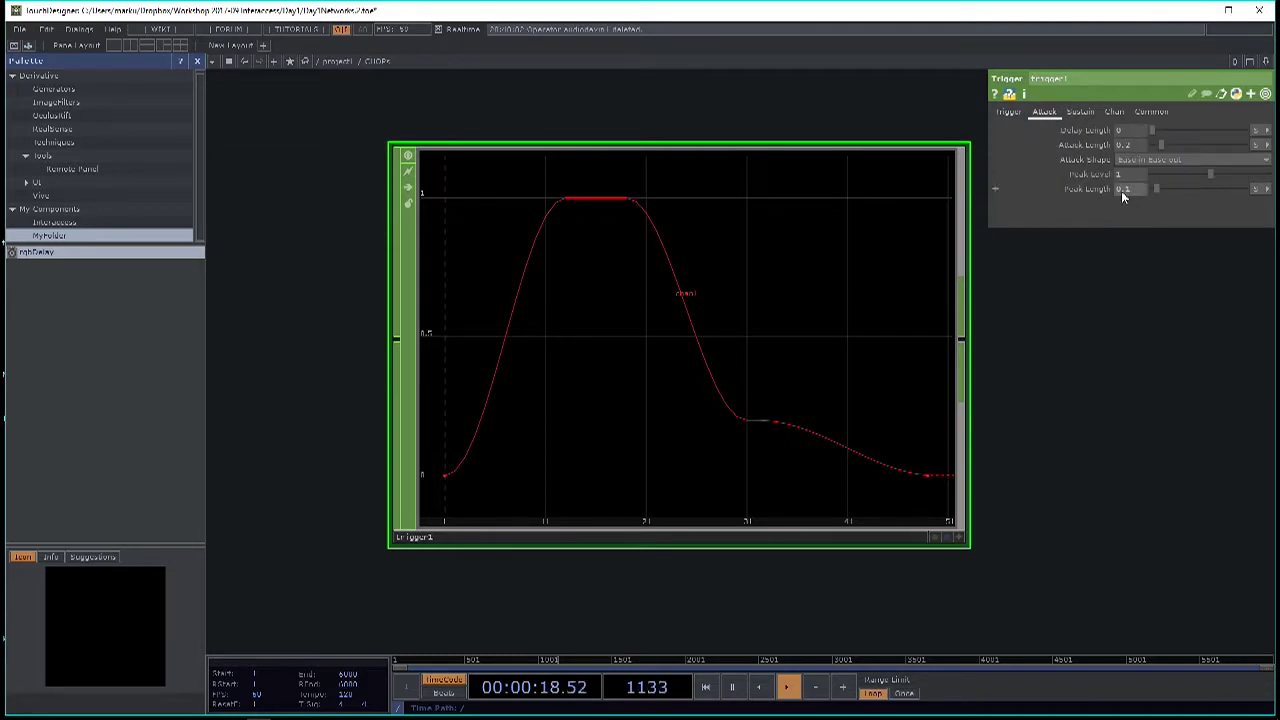
mouse_move(1210, 177)
left_mouse_down()
mouse_move(1196, 174)
mouse_move(1210, 178)
left_mouse_up()
left_click_drag(1162, 146, 1168, 145)
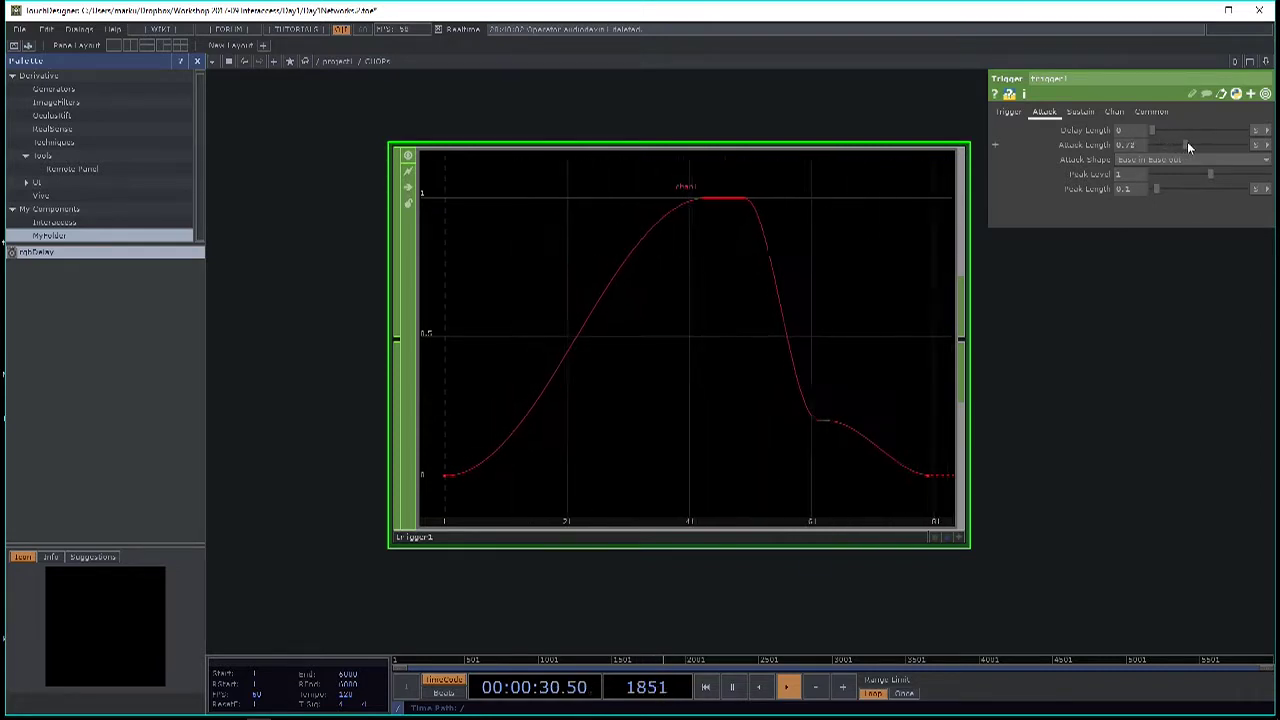
left_click_drag(1188, 145, 1163, 145)
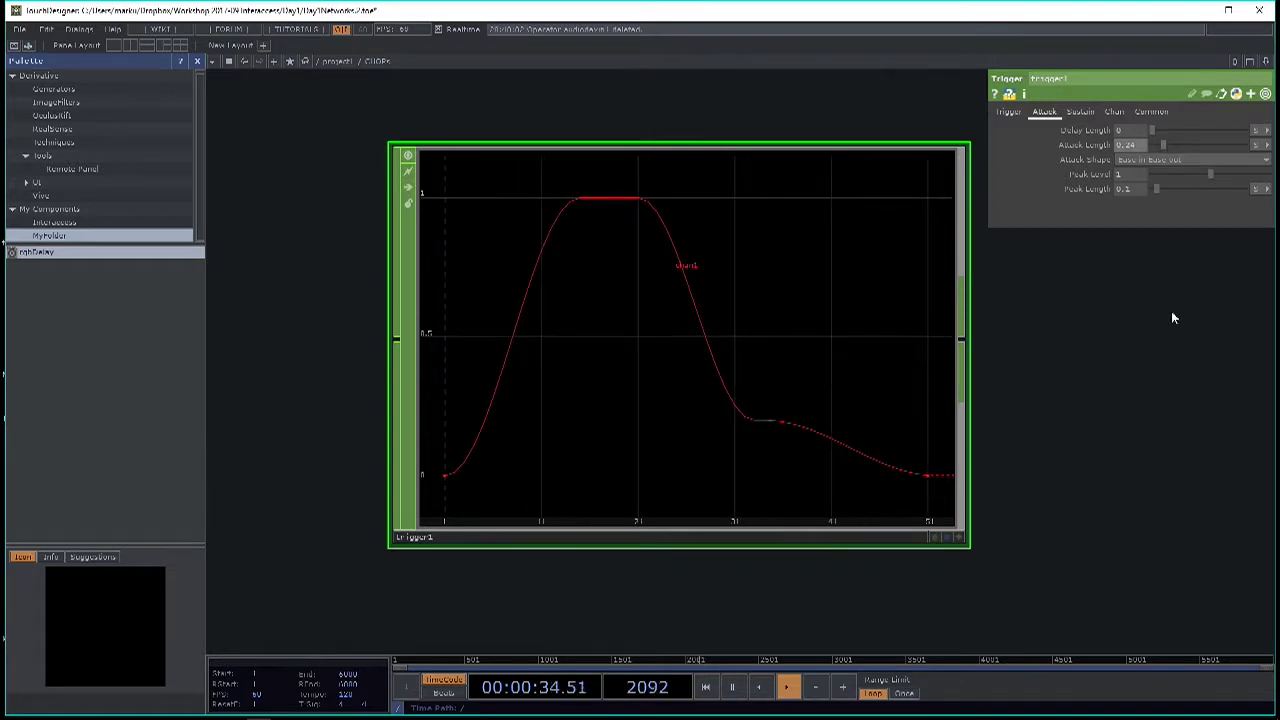
mouse_move(1152, 191)
left_mouse_down()
mouse_move(1175, 190)
mouse_move(1158, 198)
left_mouse_up()
On trigger1's Sustain page, set Decay 0.72, Sustain Level 0.5, Min Sustain 0.06, Release 0.80.
left_click(1077, 113)
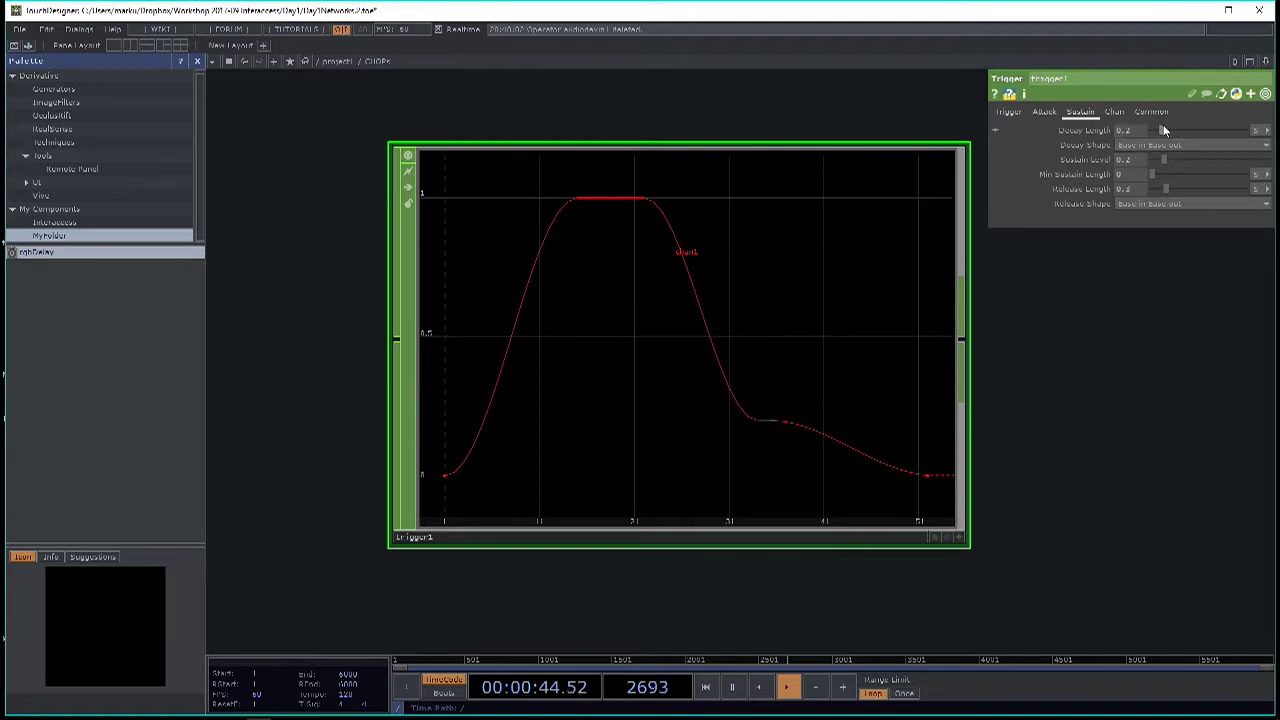
mouse_move(1162, 132)
left_mouse_down()
mouse_move(1178, 128)
mouse_move(1166, 131)
left_mouse_up()
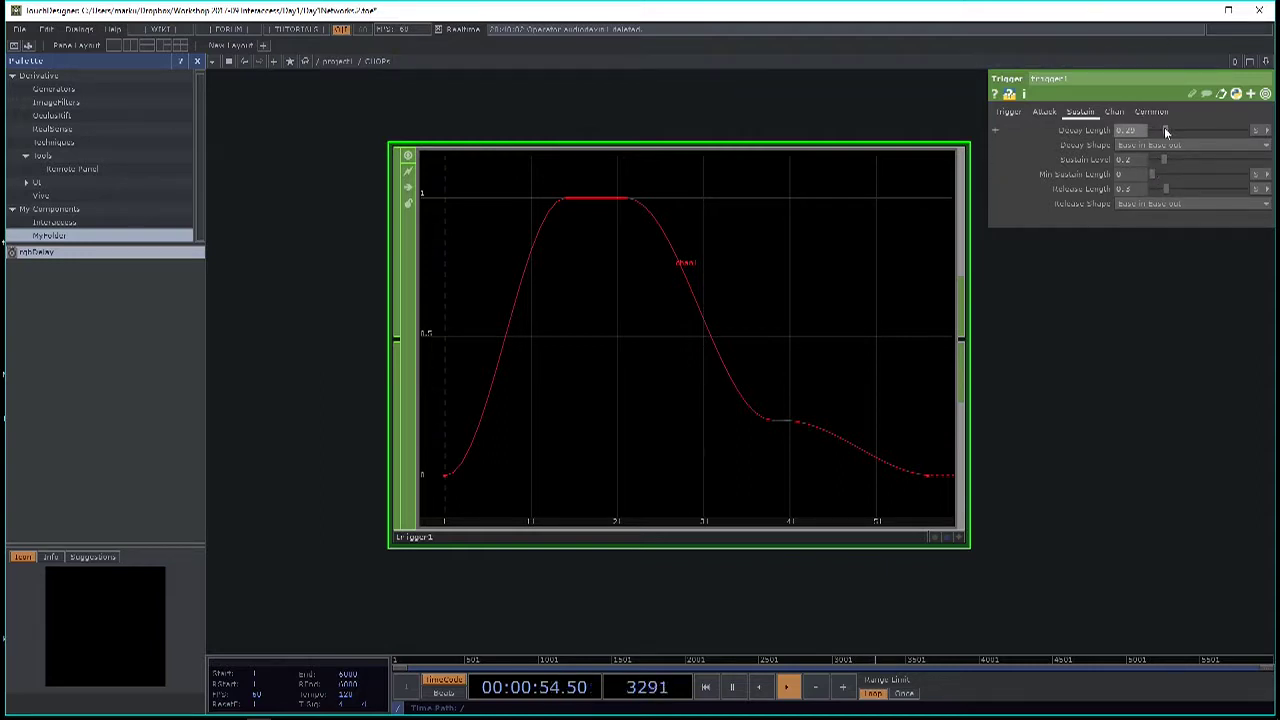
left_click_drag(1165, 131, 1186, 160)
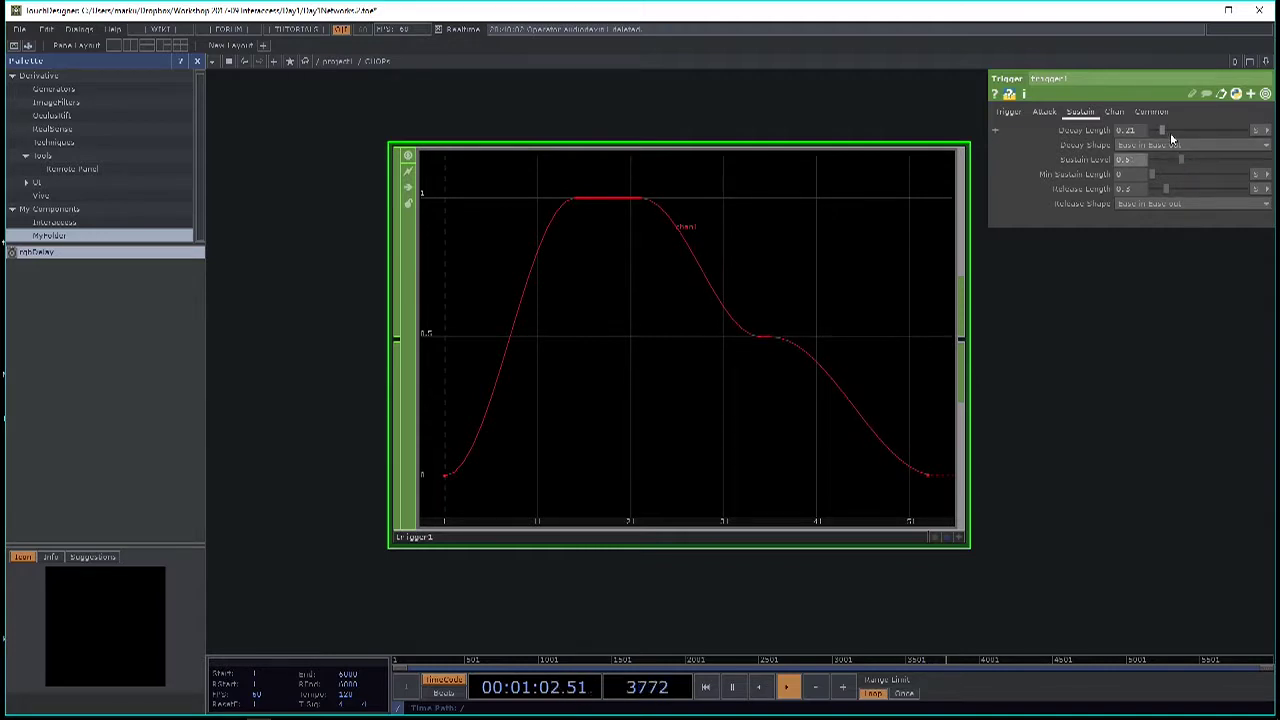
mouse_move(1168, 131)
left_mouse_down()
mouse_move(1191, 131)
mouse_move(1185, 144)
left_mouse_up()
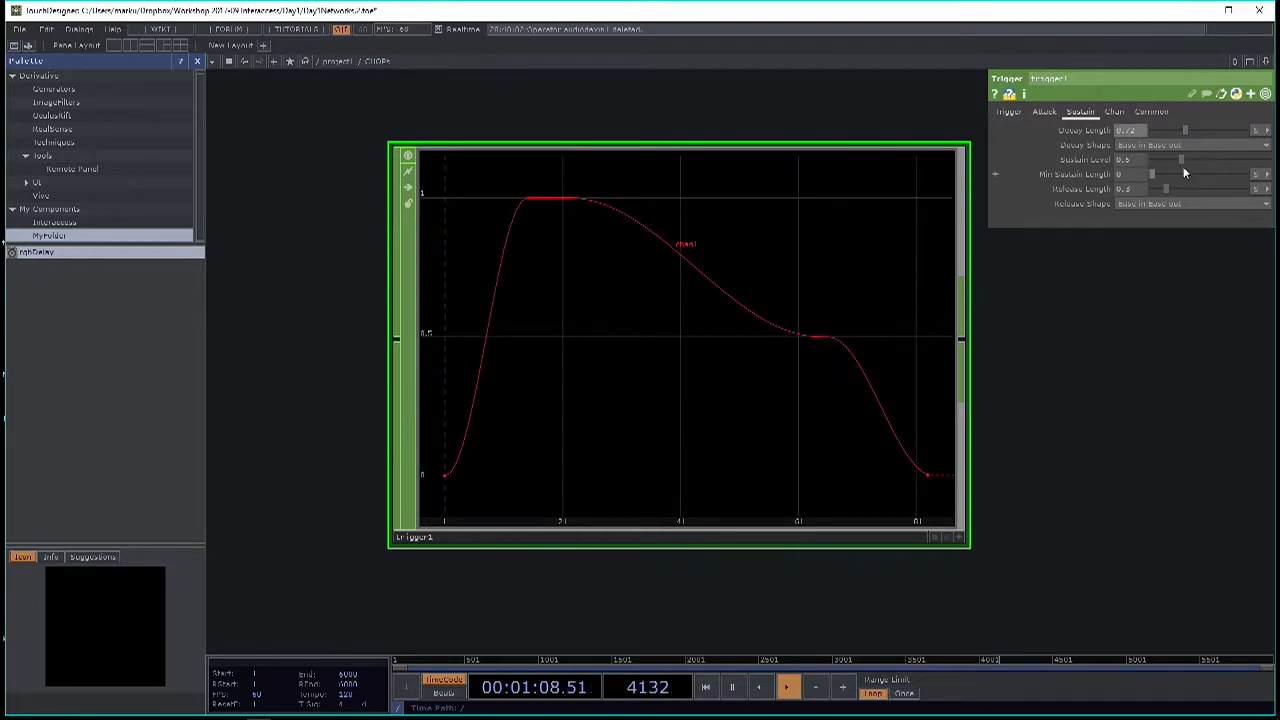
left_click_drag(1151, 175, 1195, 191)
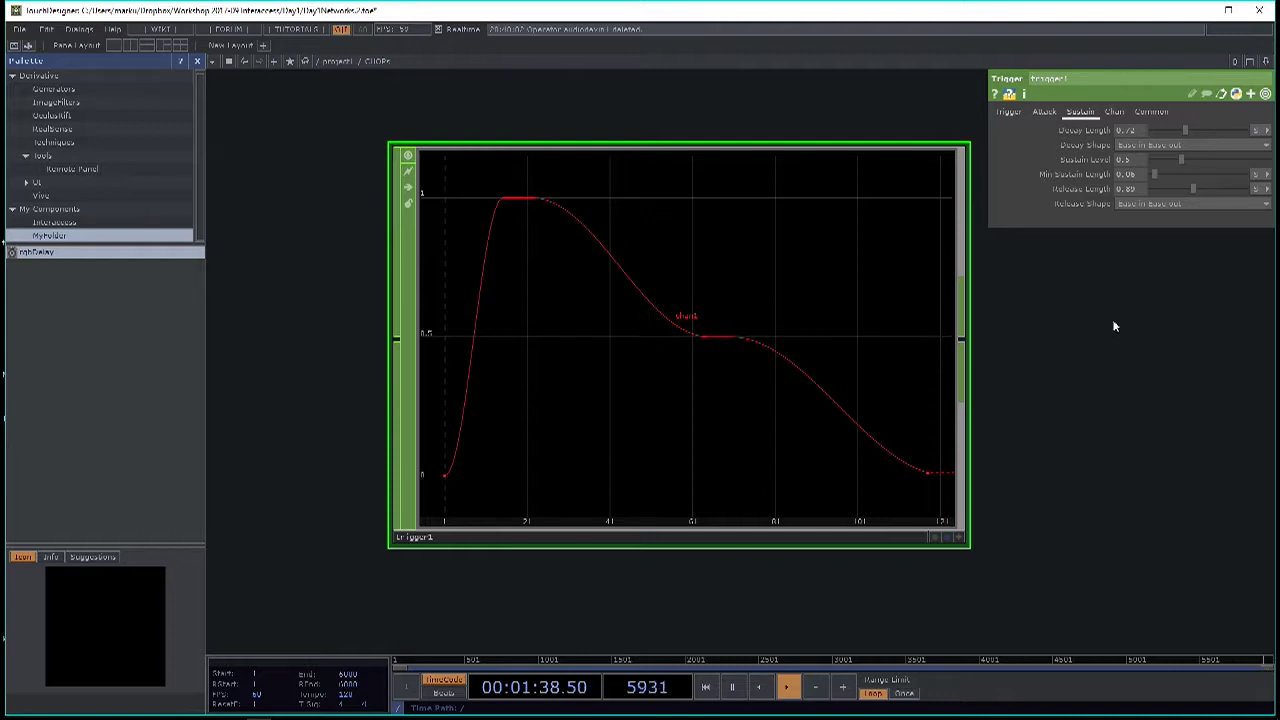
Recheck trigger1's Attack and Sustain pages, then move trigger1 up right of constant1.
left_click(1044, 111)
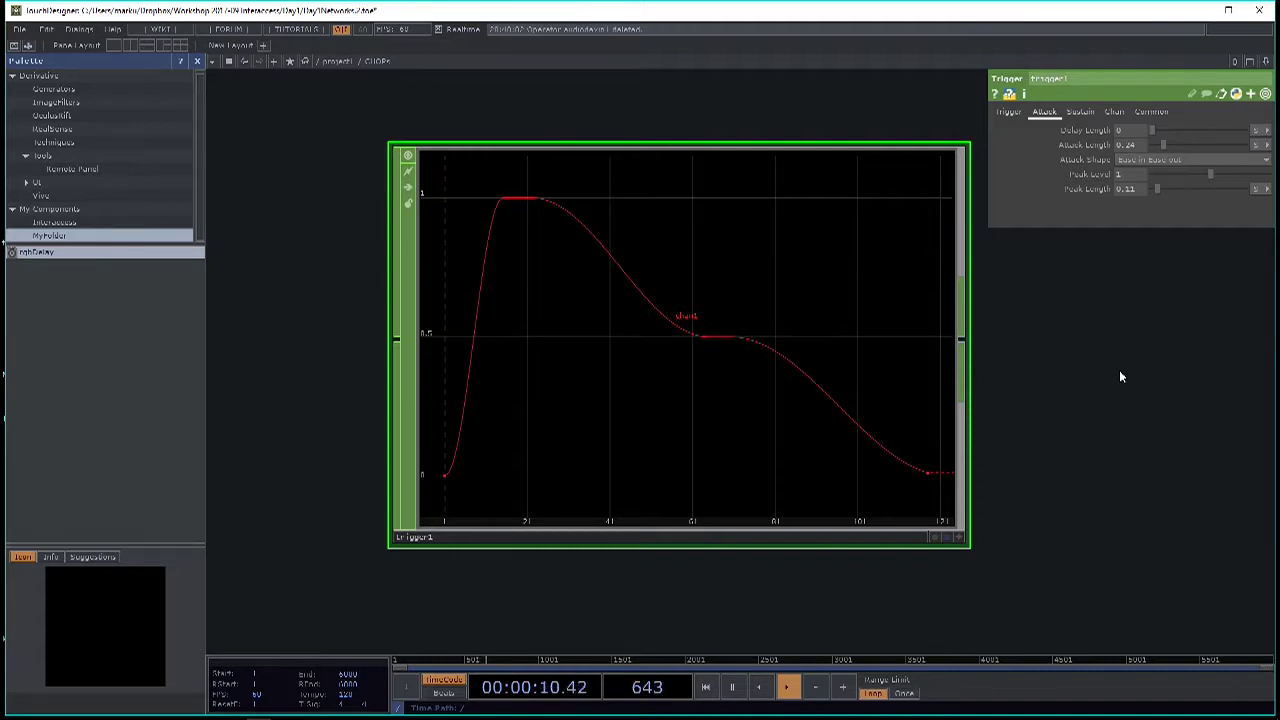
left_click(1080, 111)
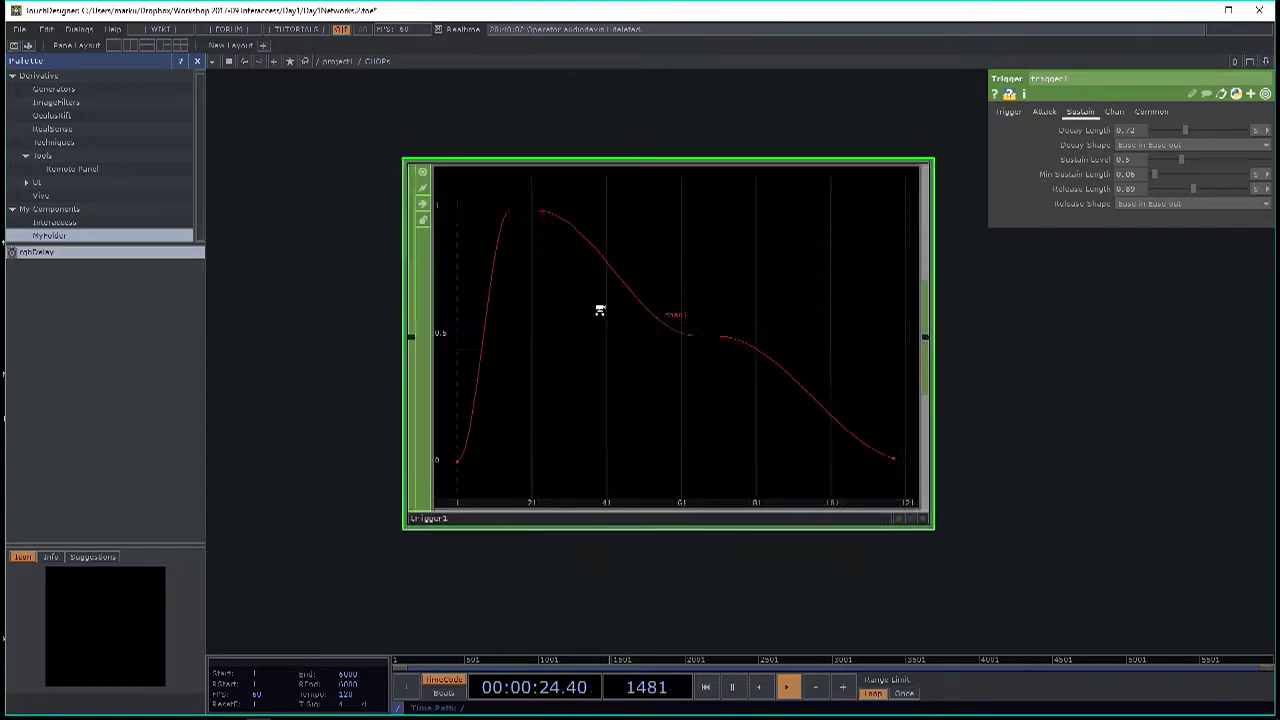
scroll(663, 309, "down", 5)
left_click_drag(745, 330, 843, 240)
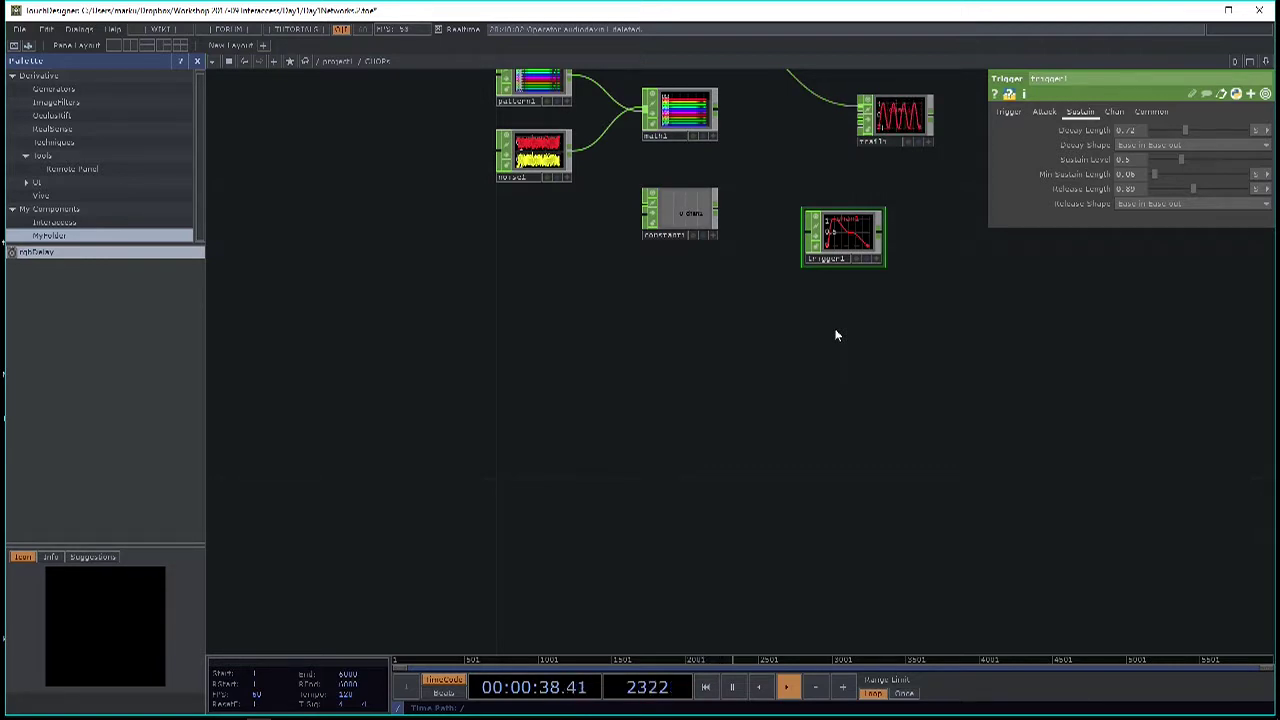
Create an unwanted Audio Filter node and delete it again.
key("Tab")
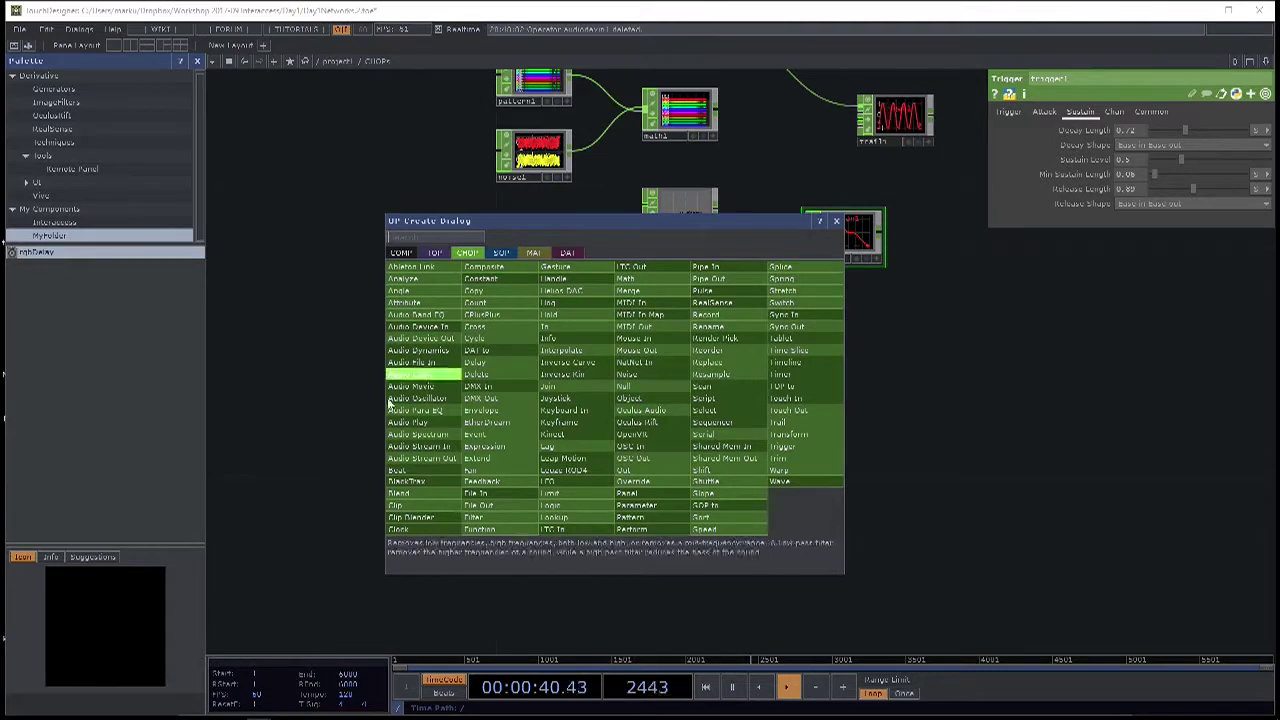
type("c")
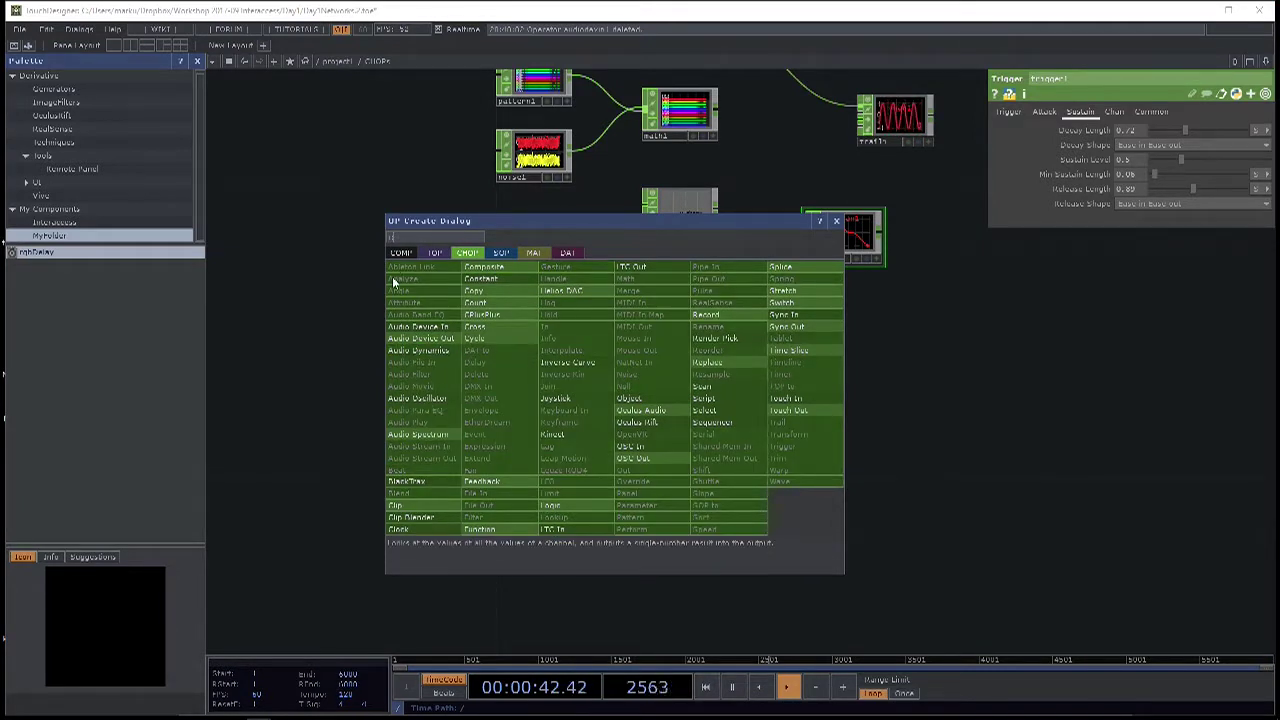
key("Return")
left_click(502, 385)
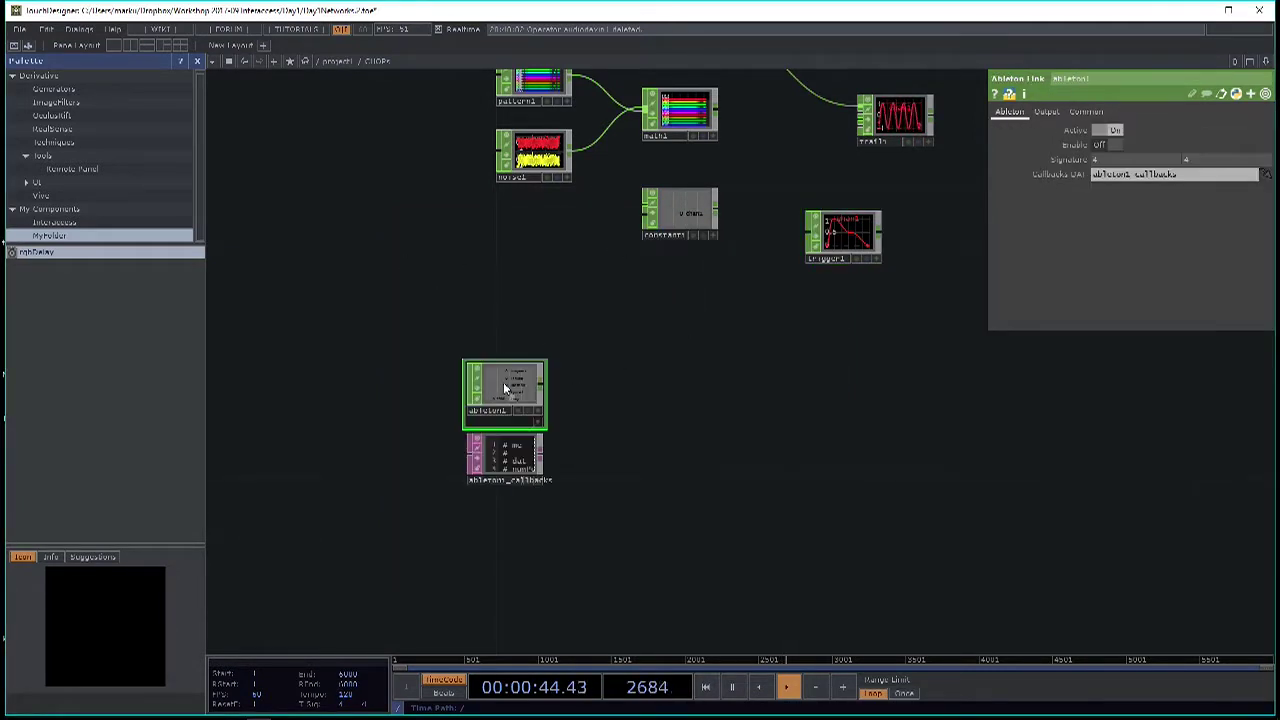
key("Delete")
Add a Button component, button1, to the network from the COMP list.
key("Tab")
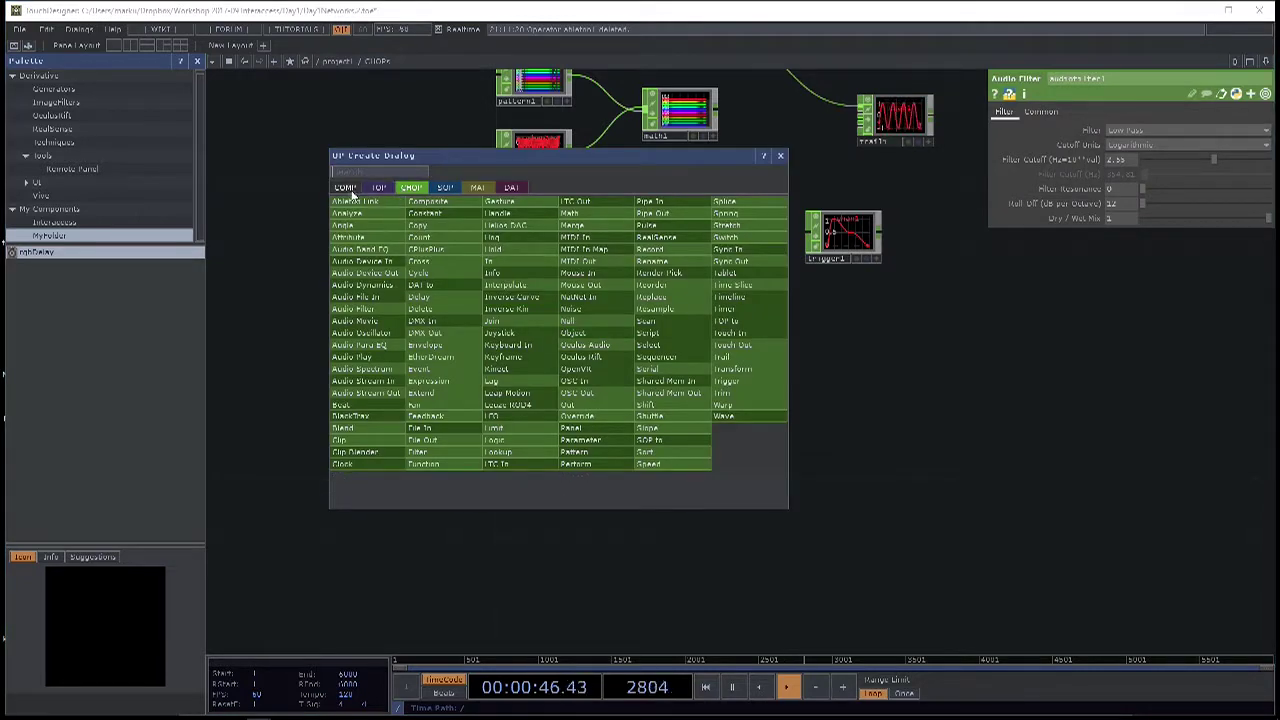
left_click(344, 187)
left_click(430, 213)
left_click(449, 377)
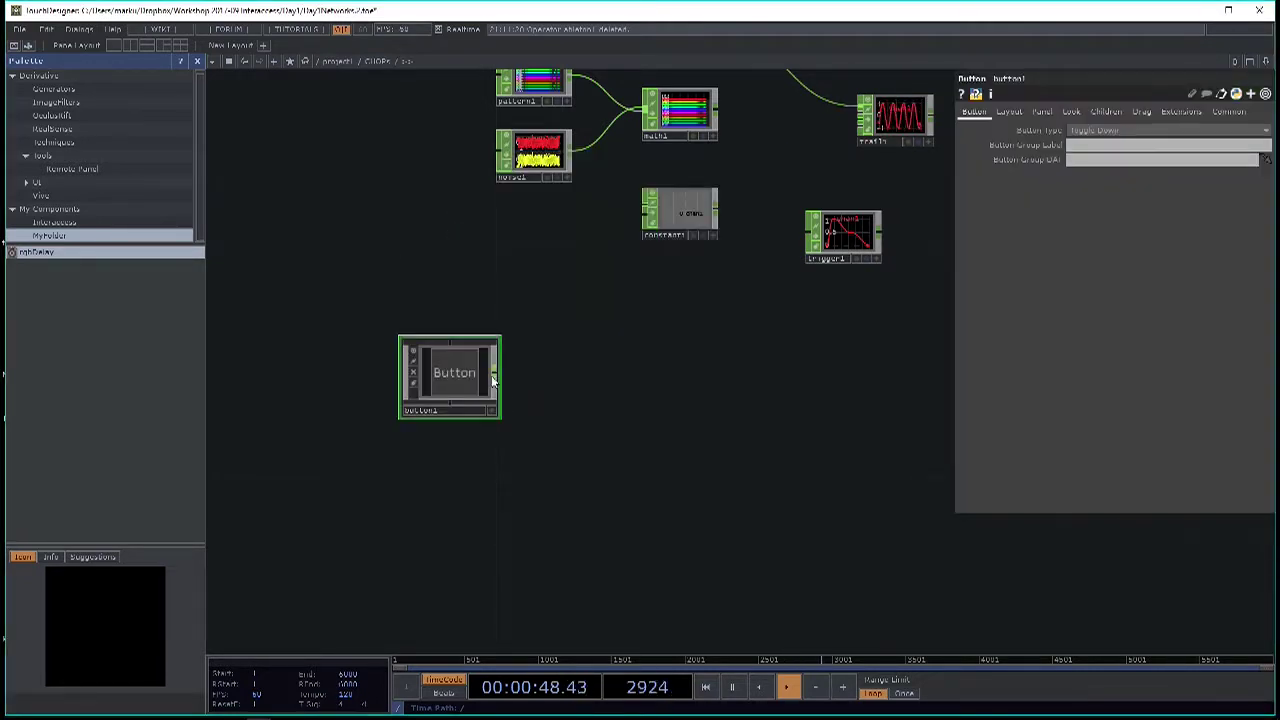
scroll(487, 408, "up", 5)
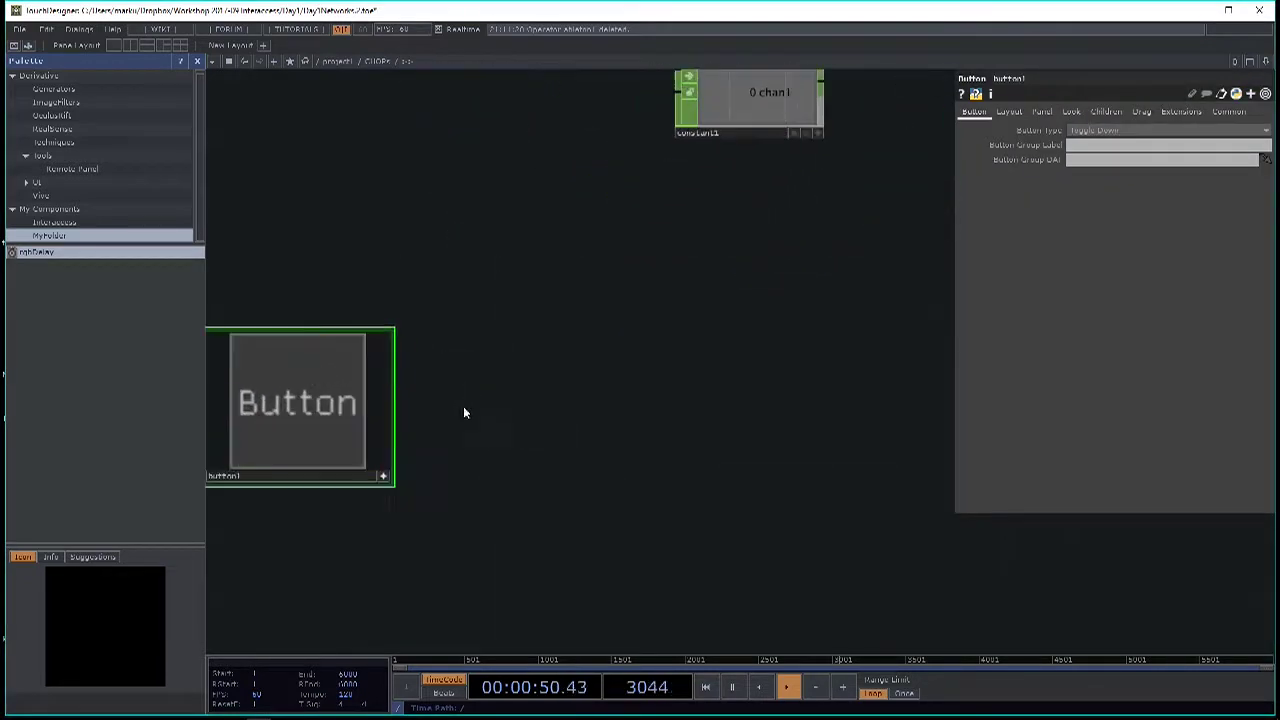
Append a Null CHOP, null1, after button1 and toggle the button to test it.
right_click(394, 408)
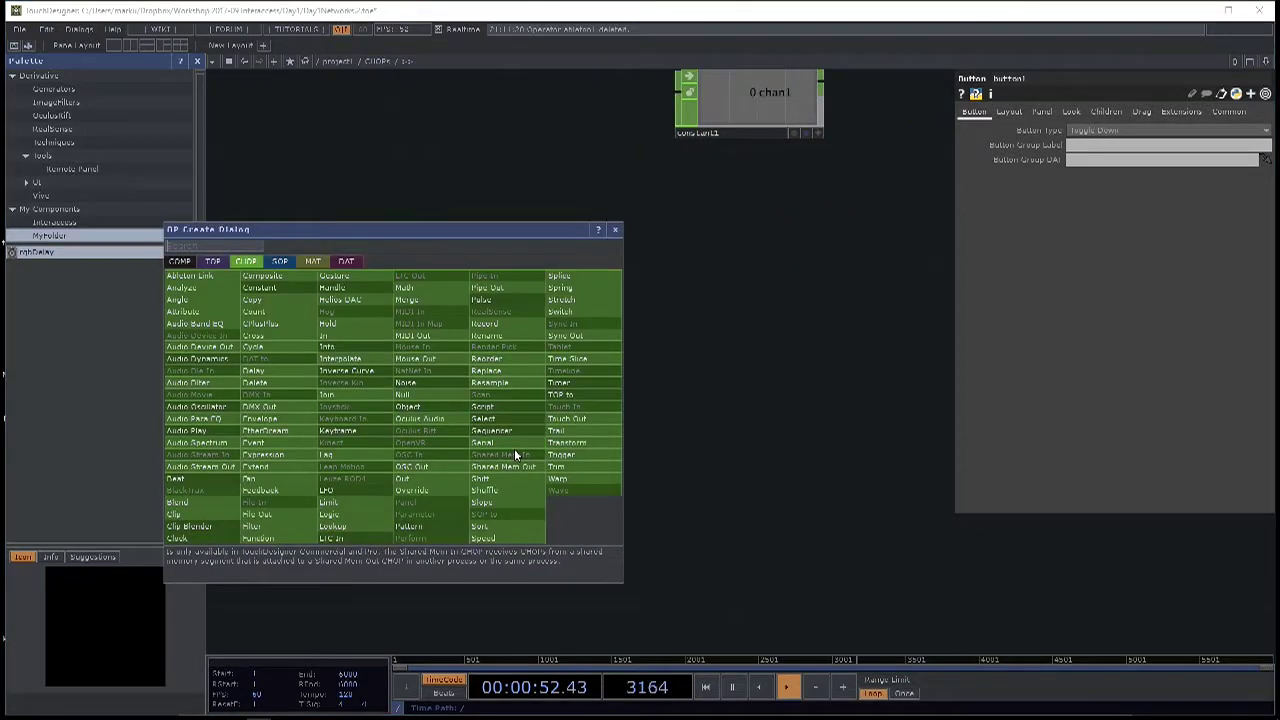
left_click(410, 394)
left_click(559, 423)
left_click(290, 405)
left_click(298, 402)
left_click(298, 402)
left_click(316, 418)
left_click(316, 422)
left_click(316, 433)
Set button1's Button Type to Momentary.
left_click(352, 477)
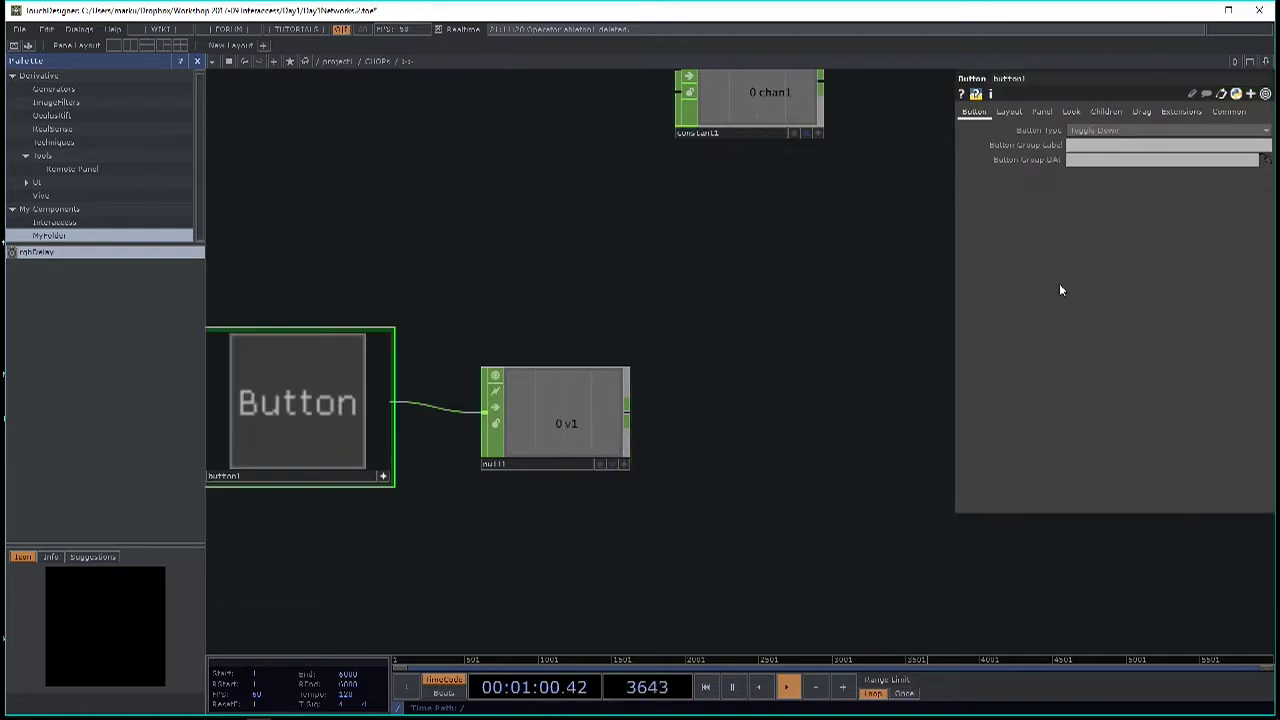
left_click(1100, 131)
left_click(1100, 154)
scroll(737, 471, "down", 3)
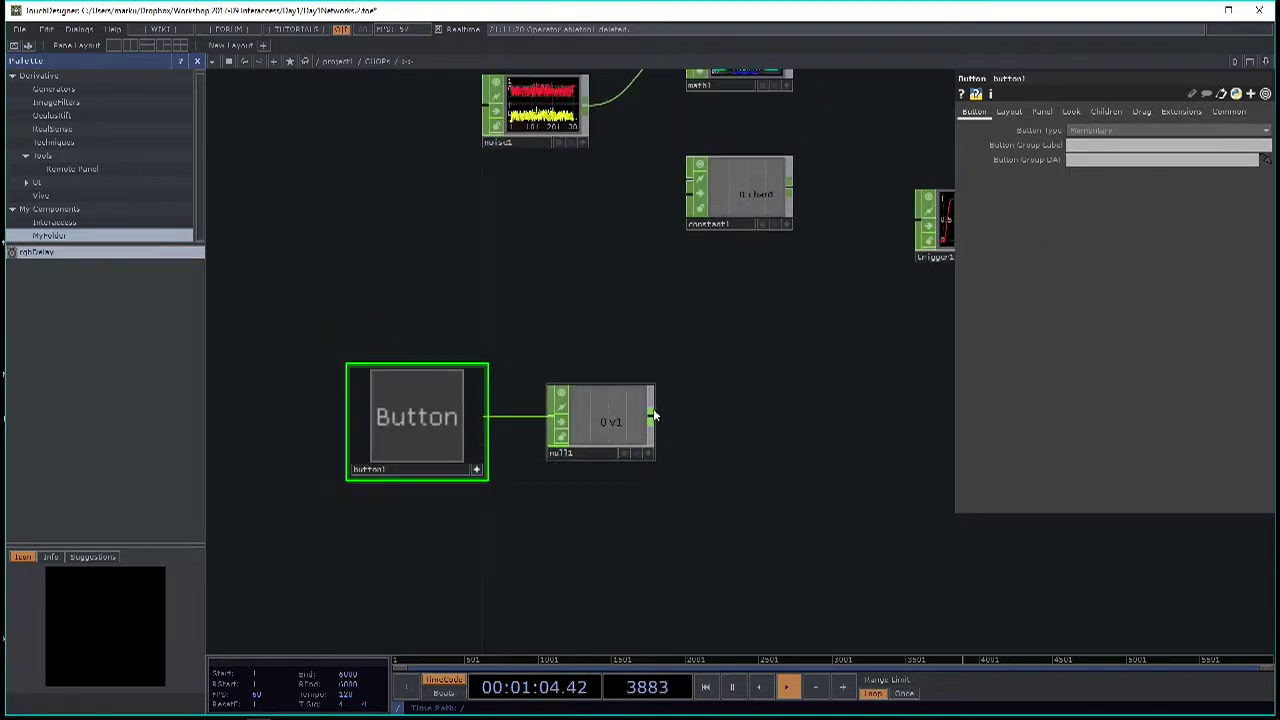
Append a Trigger CHOP, trigger2, after null1 and fire it with the button.
right_click(652, 417)
type("tr")
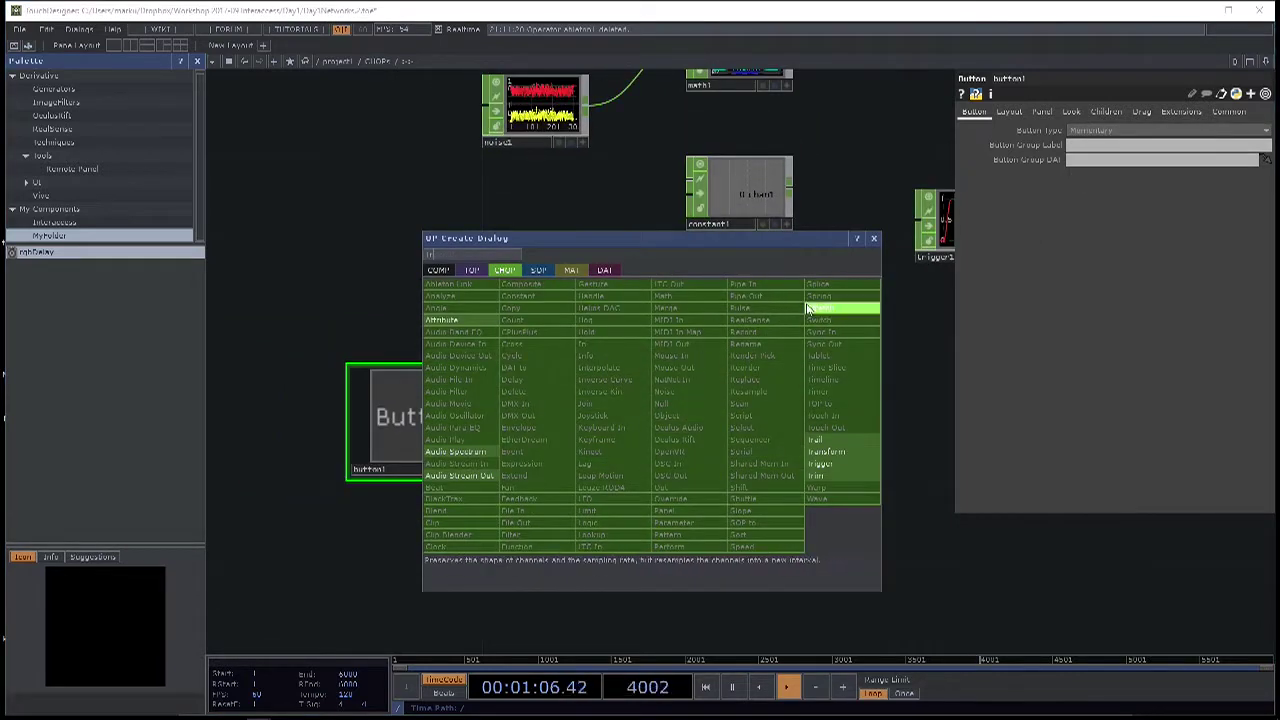
left_click(845, 480)
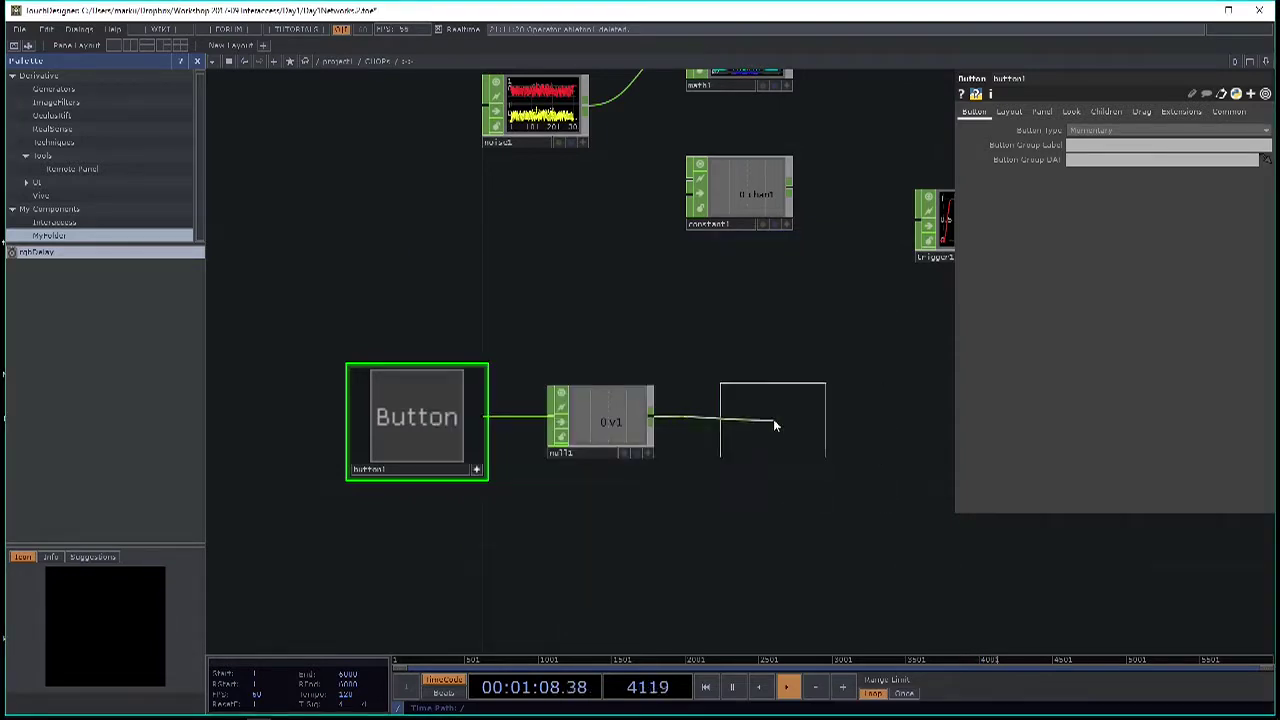
left_click(773, 419)
left_click(417, 422)
left_click(417, 423)
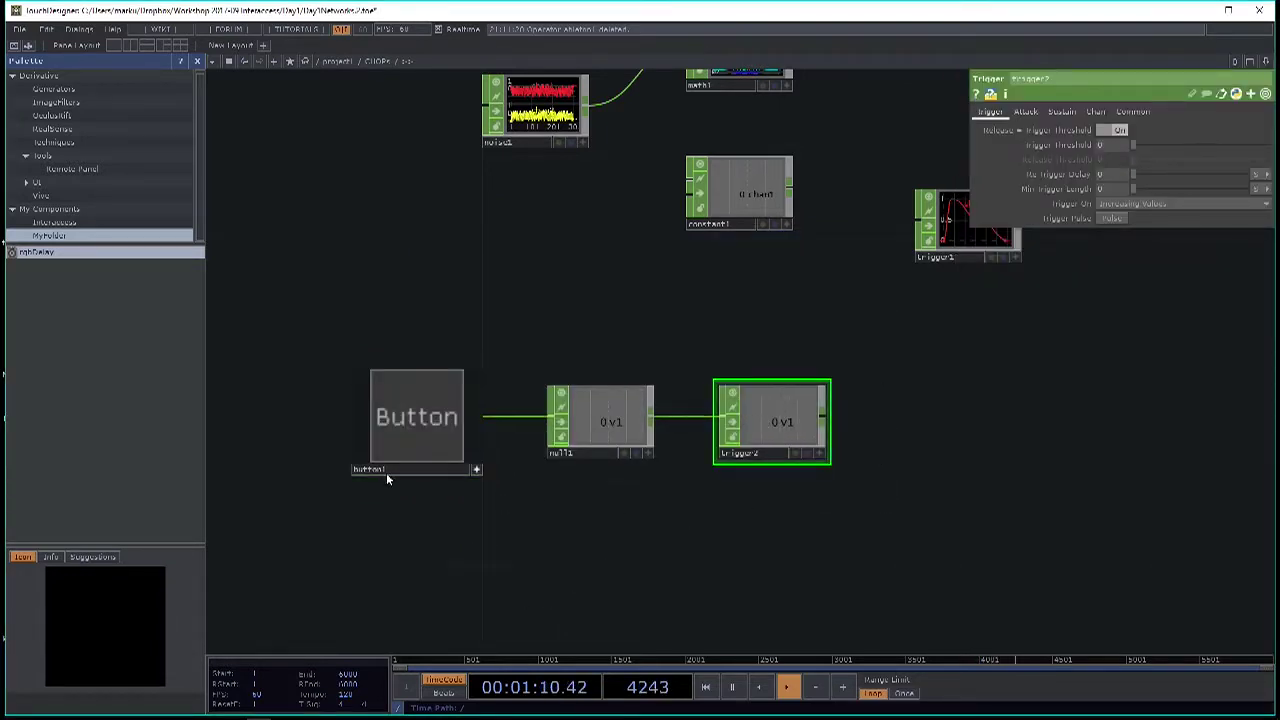
Bring up the TOP operator list for adding a node after trigger2.
left_click_drag(734, 536, 673, 536)
right_click(767, 420)
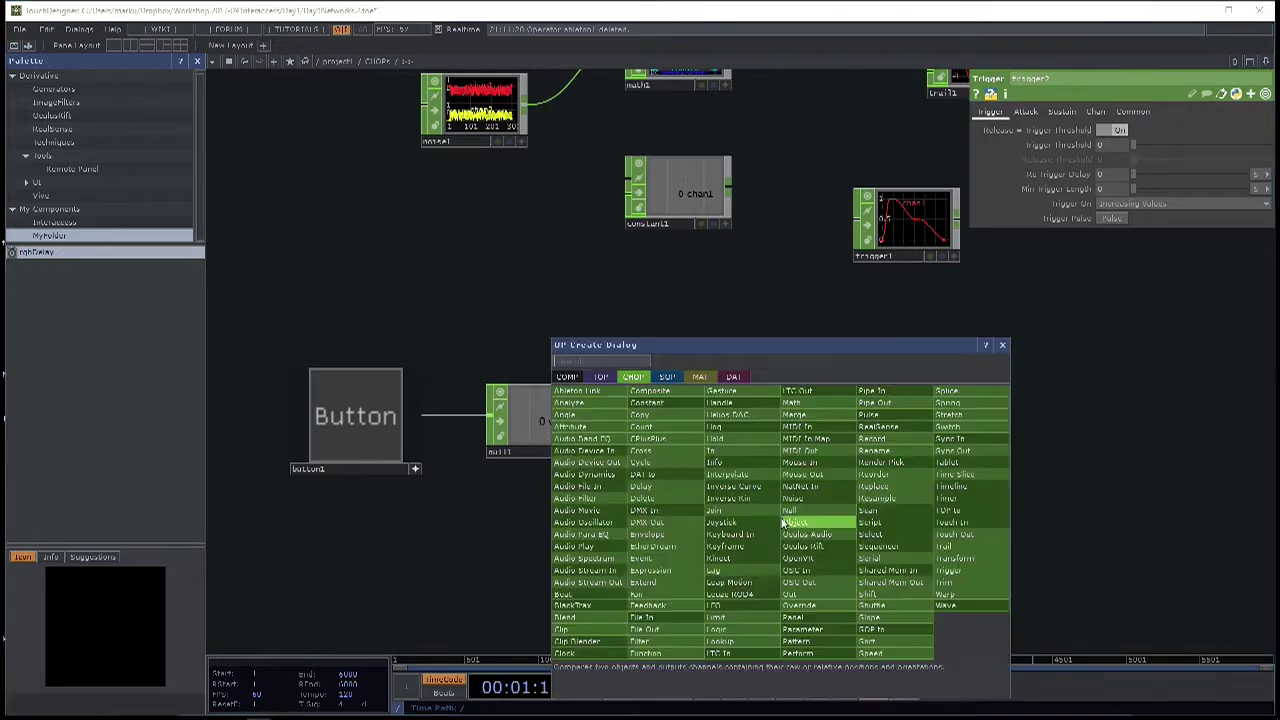
left_click(606, 377)
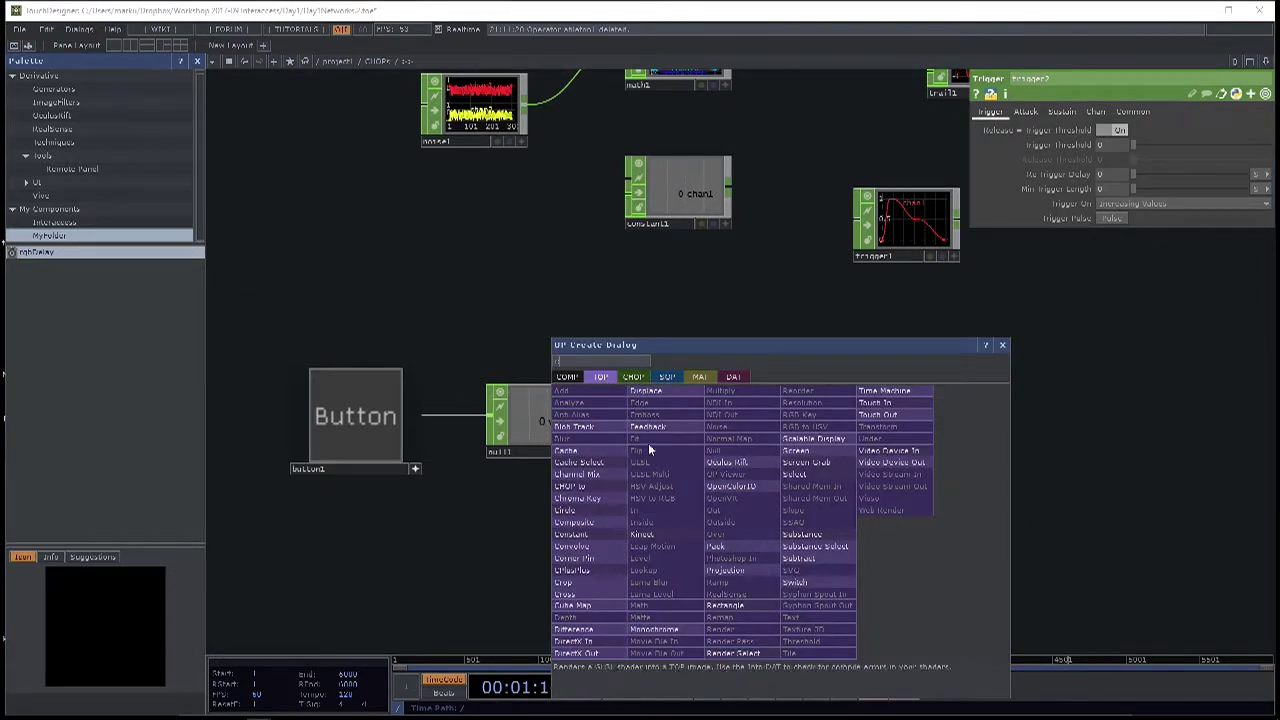
Add Constant TOP constant2 below null1 and export null1's channel to its parameter.
left_click(574, 535)
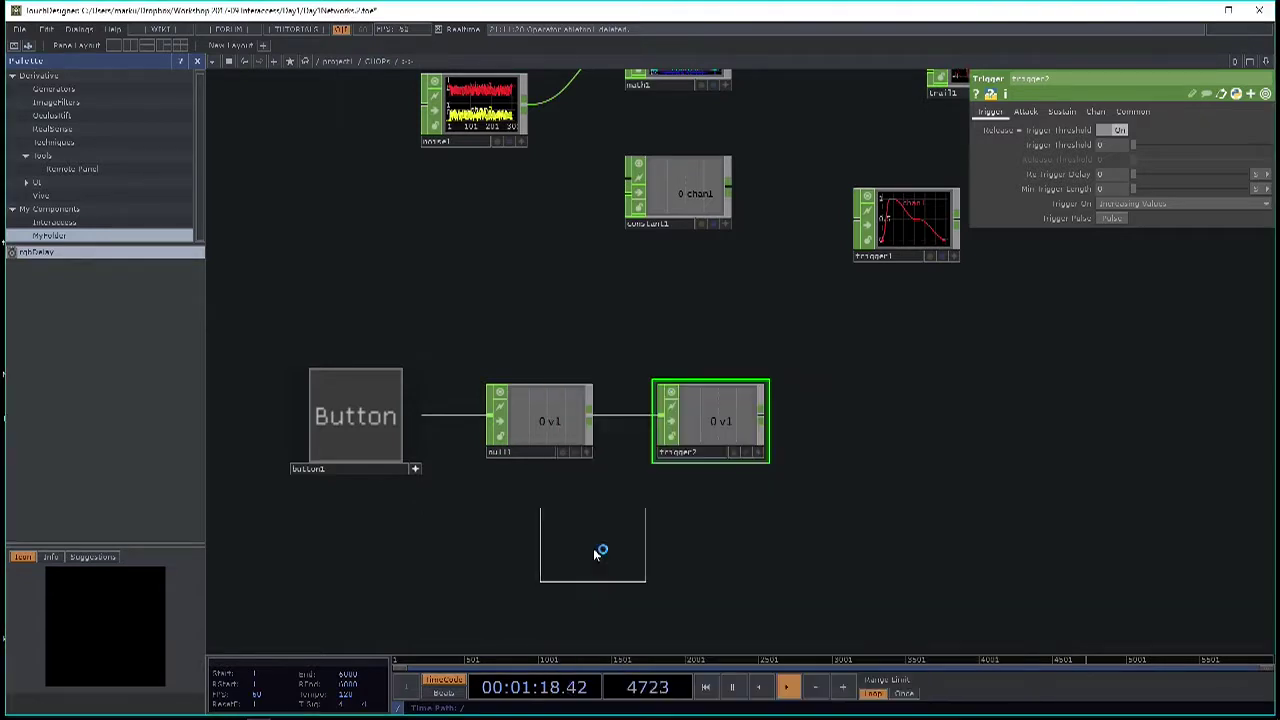
left_click(558, 552)
left_click_drag(764, 519, 925, 414)
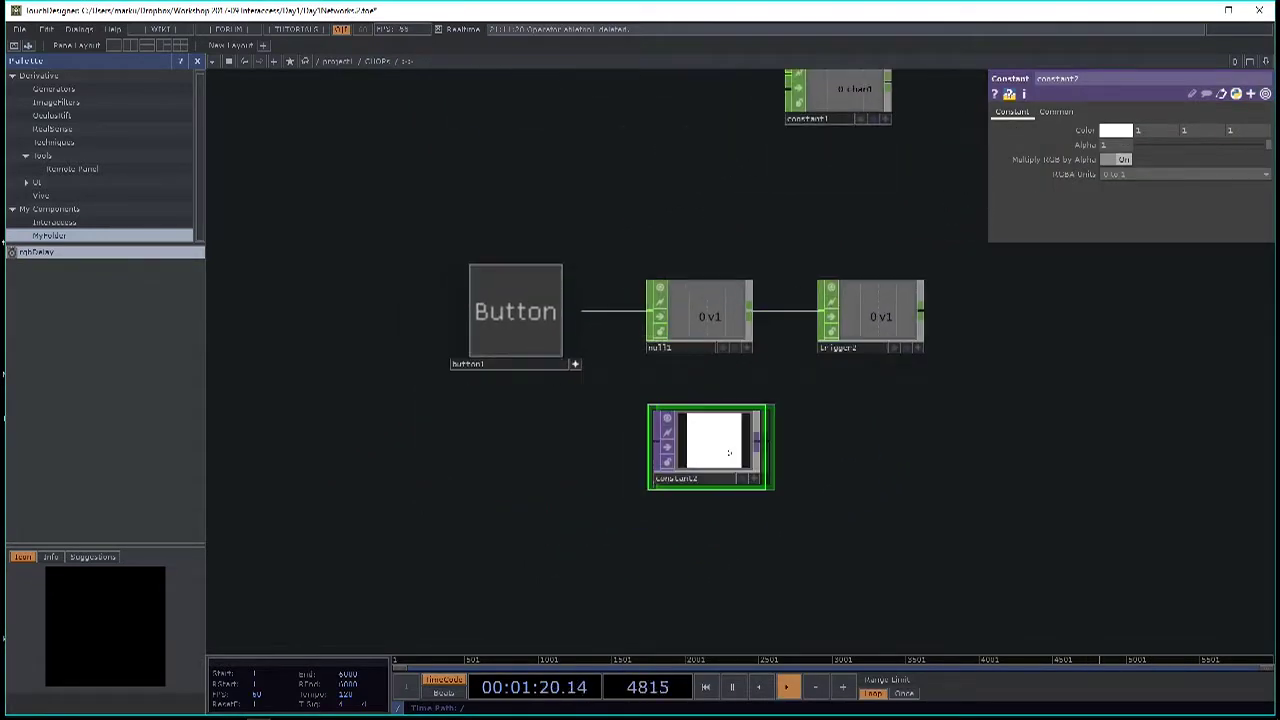
left_click(749, 350)
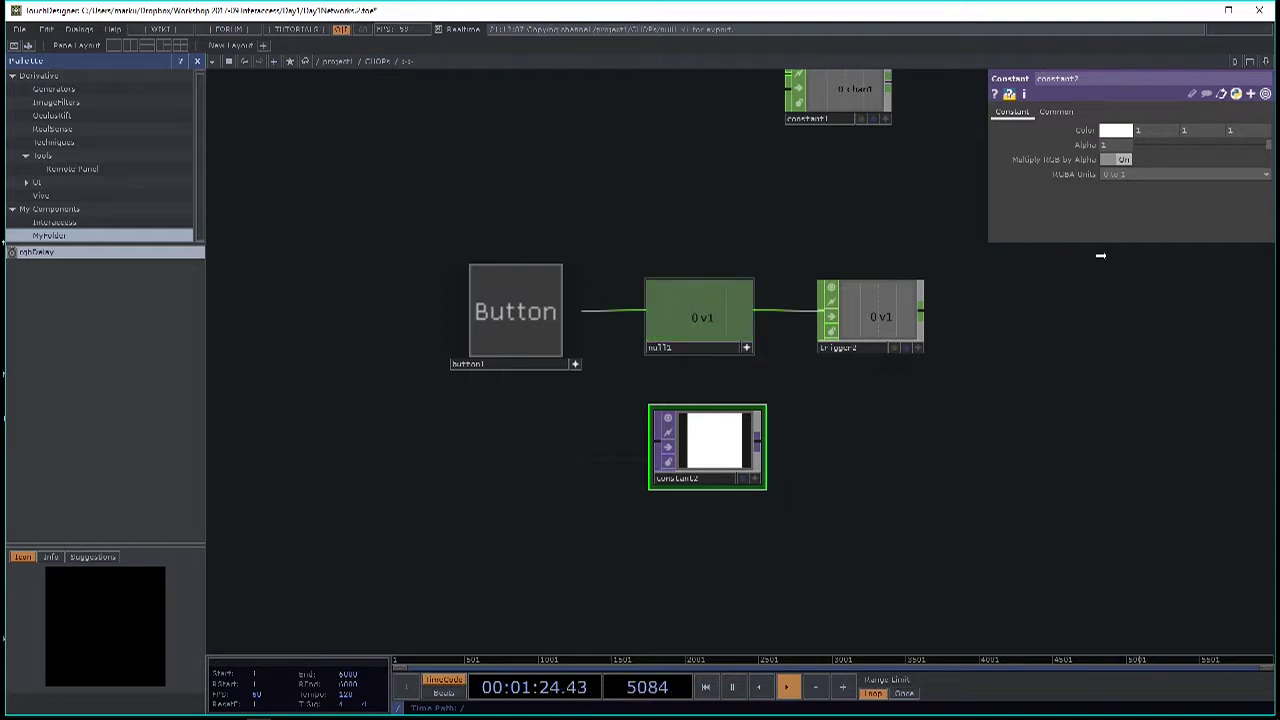
left_click_drag(700, 317, 1118, 135)
left_click(1097, 117)
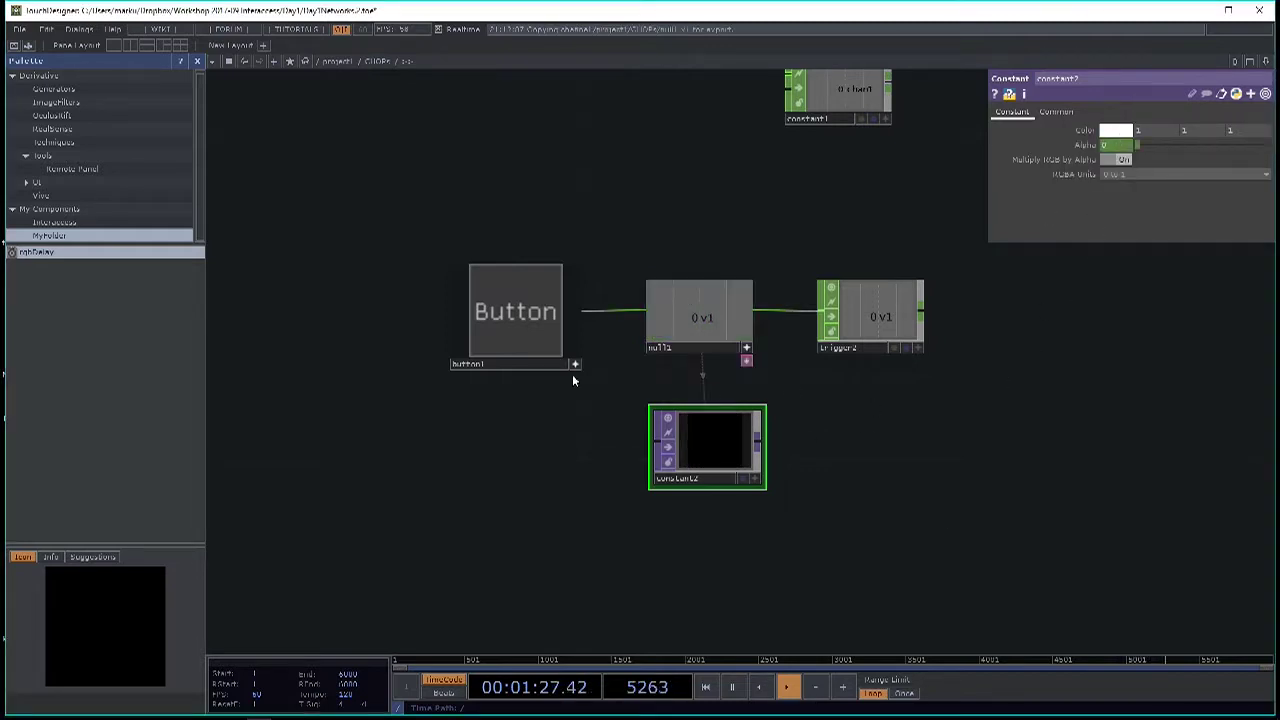
left_click(520, 332)
left_click(520, 330)
Show constant2 as the network background and flash it with the button.
left_click(743, 479)
left_click(535, 312)
left_click_drag(734, 451, 726, 451)
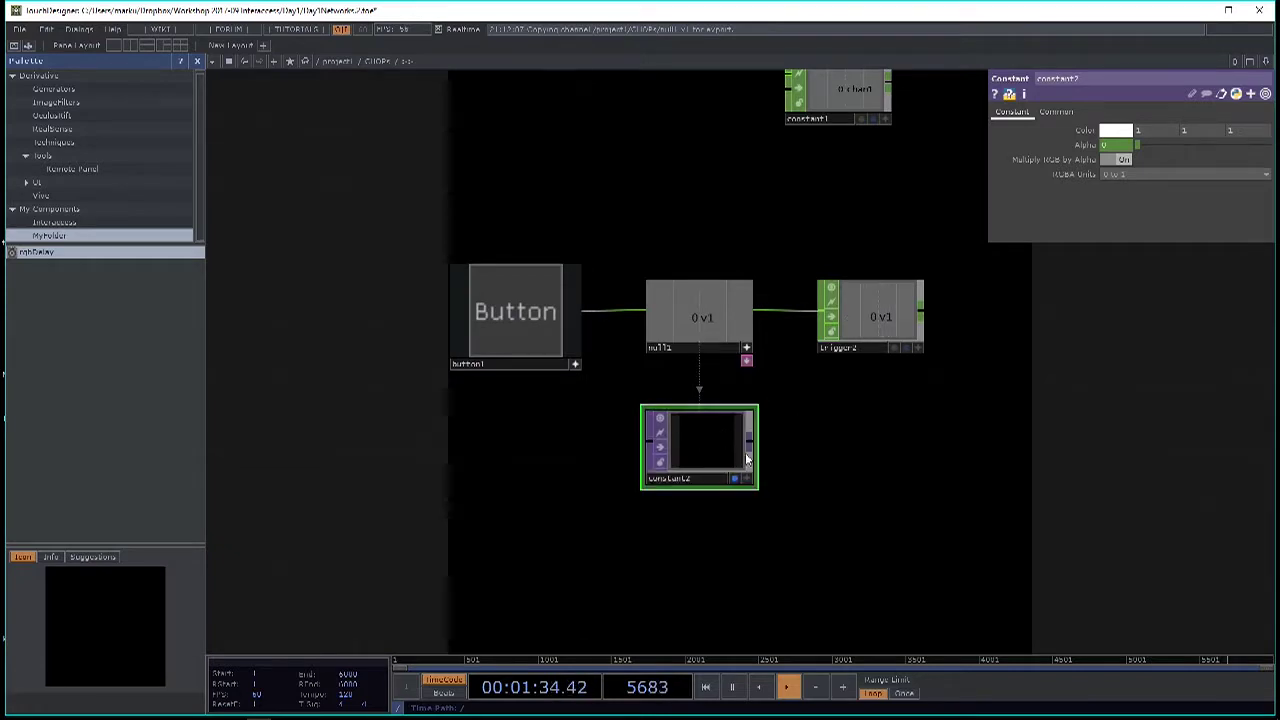
left_click(551, 332)
left_click(551, 332)
left_click(555, 339)
Duplicate constant2 as constant3 and place the copy to the right.
key("ctrl+c")
key("ctrl+v")
left_click_drag(700, 536, 862, 447)
left_click_drag(951, 531, 831, 542)
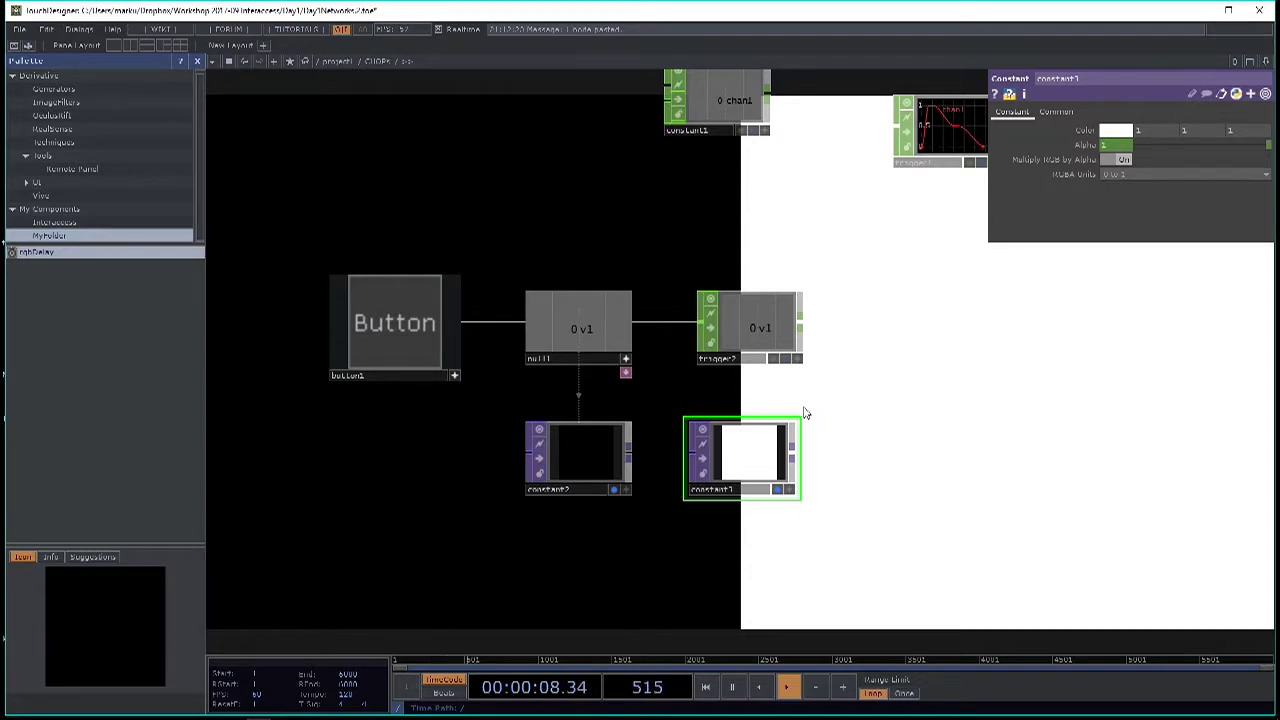
Append null2 after trigger2 and export its channel to the constant copy.
right_click(799, 330)
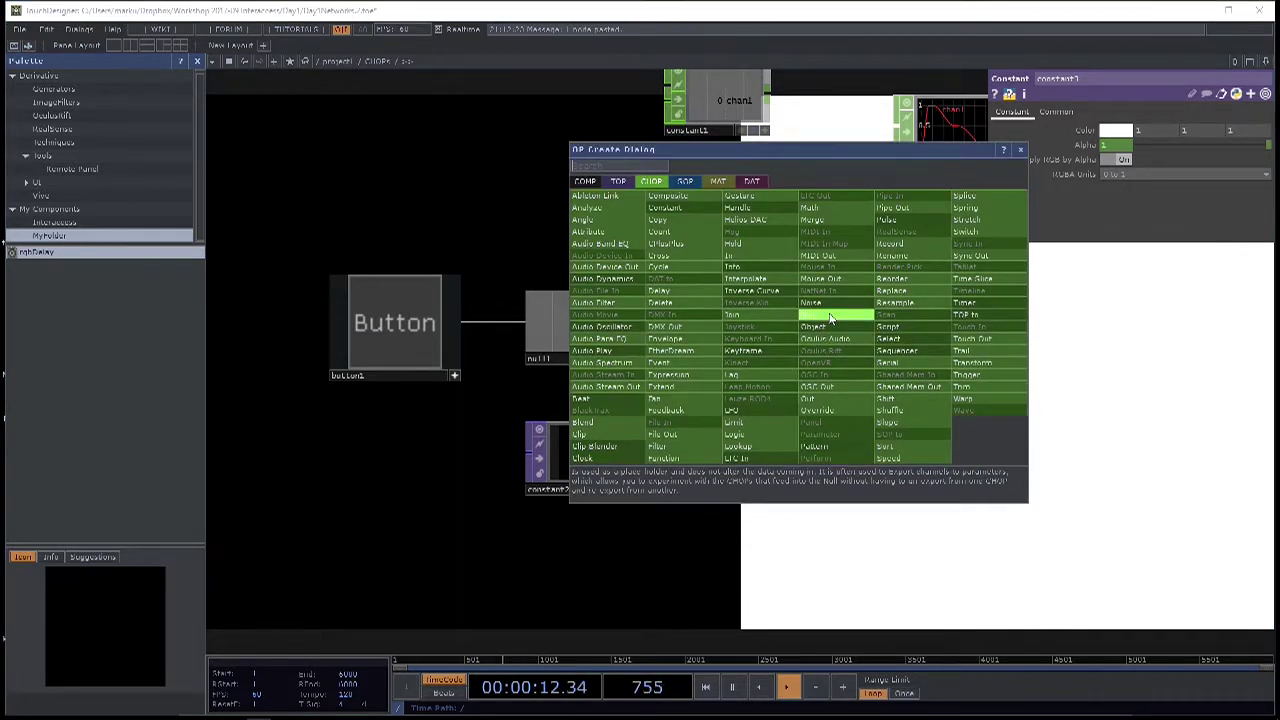
left_click(812, 314)
left_click(906, 329)
left_click_drag(754, 458, 926, 450)
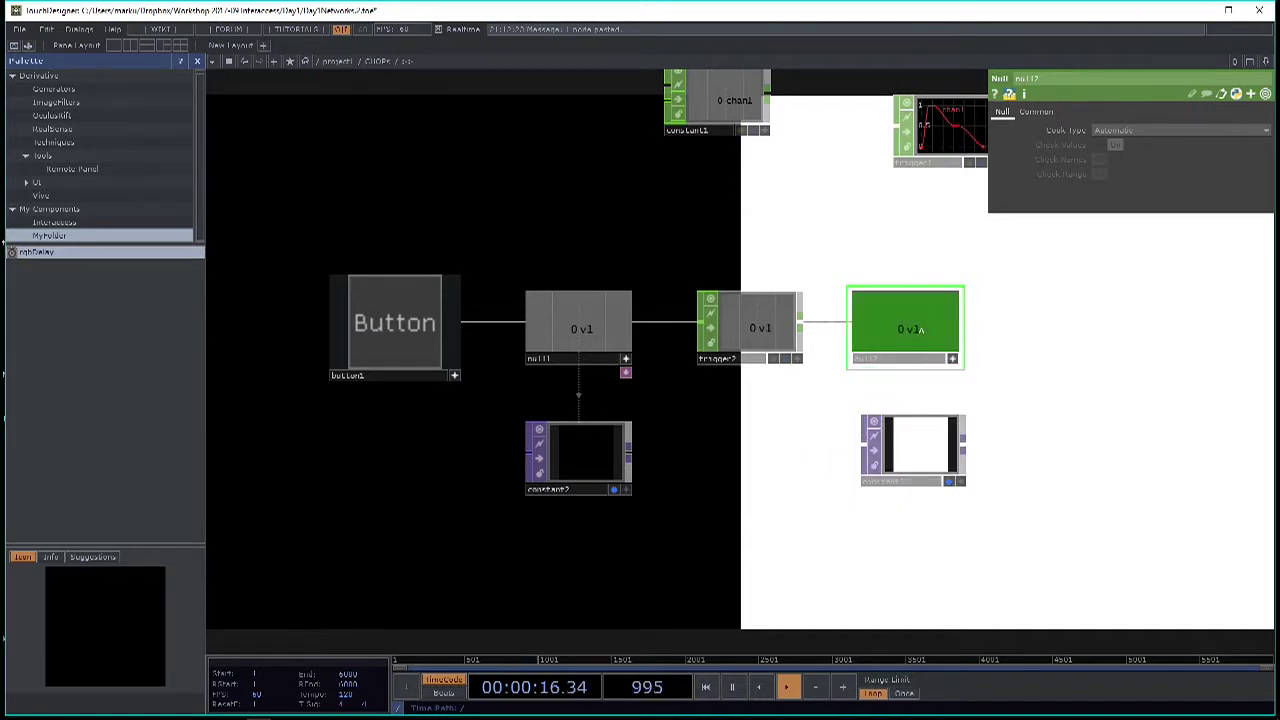
left_click_drag(926, 360, 1075, 123)
left_click(1075, 123)
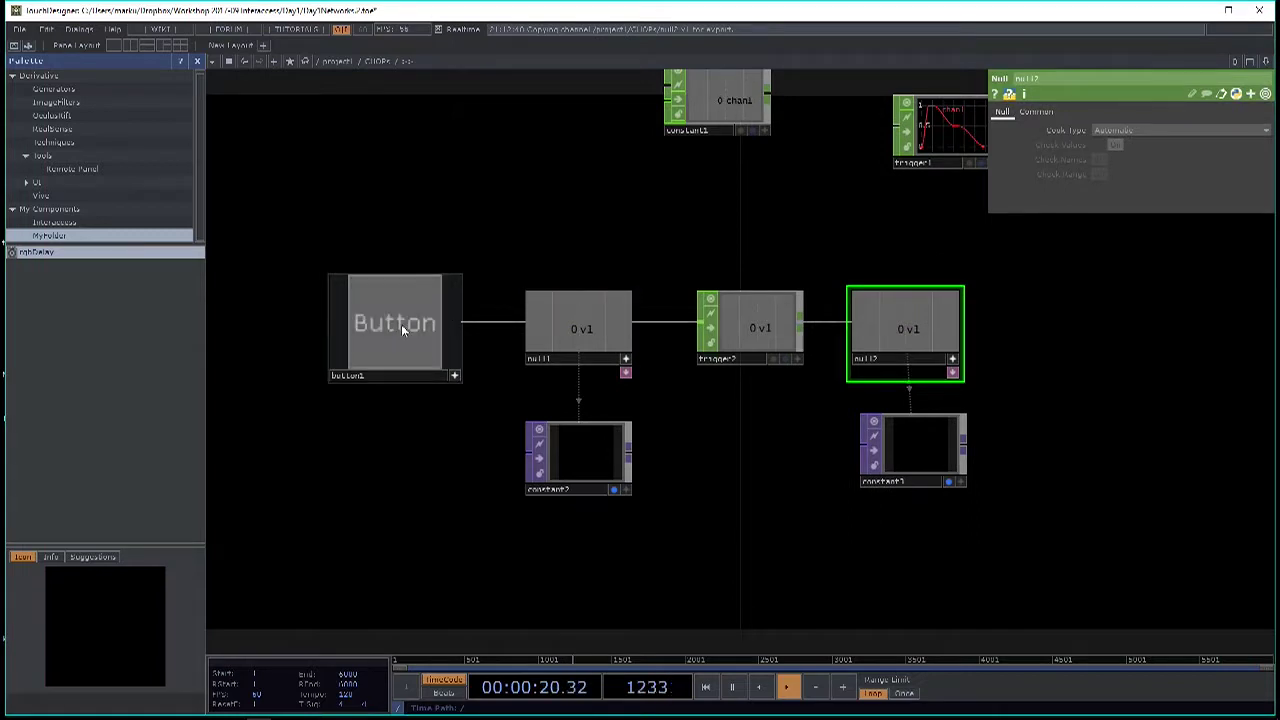
left_click(401, 324)
left_click(401, 324)
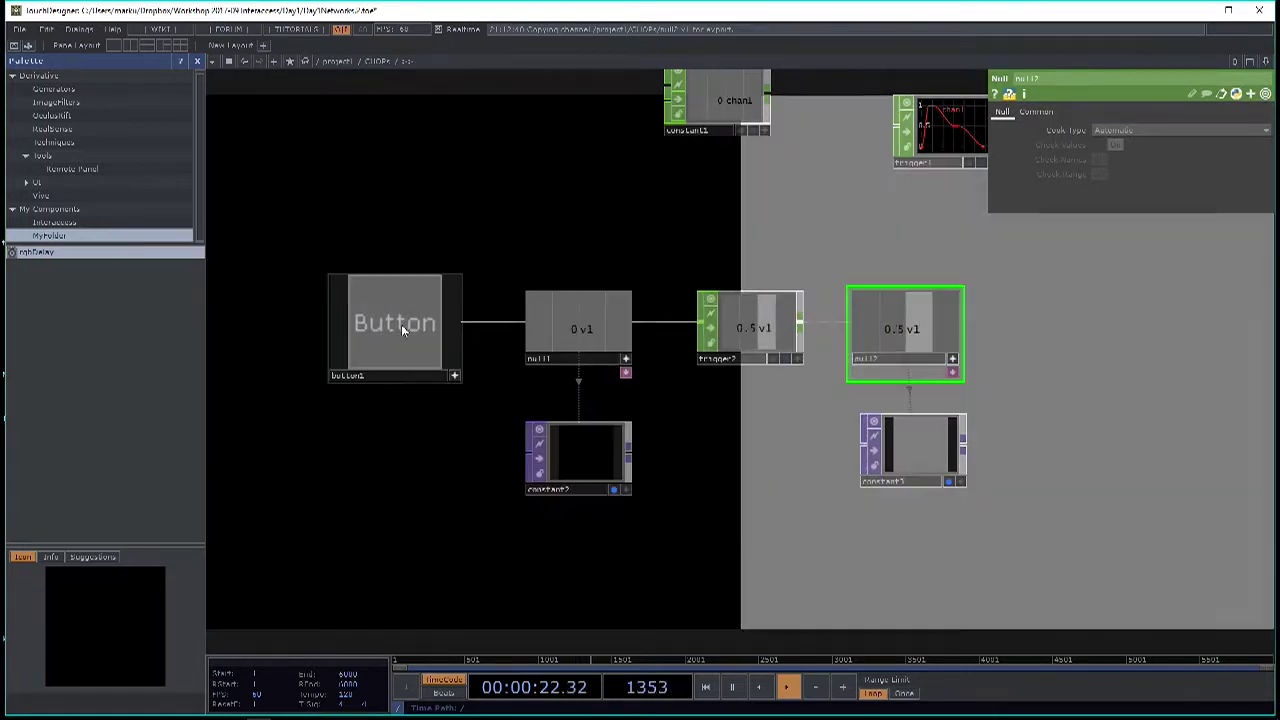
Set trigger2's Peak Length to 0 and Sustain Level to 0.
left_click(739, 335)
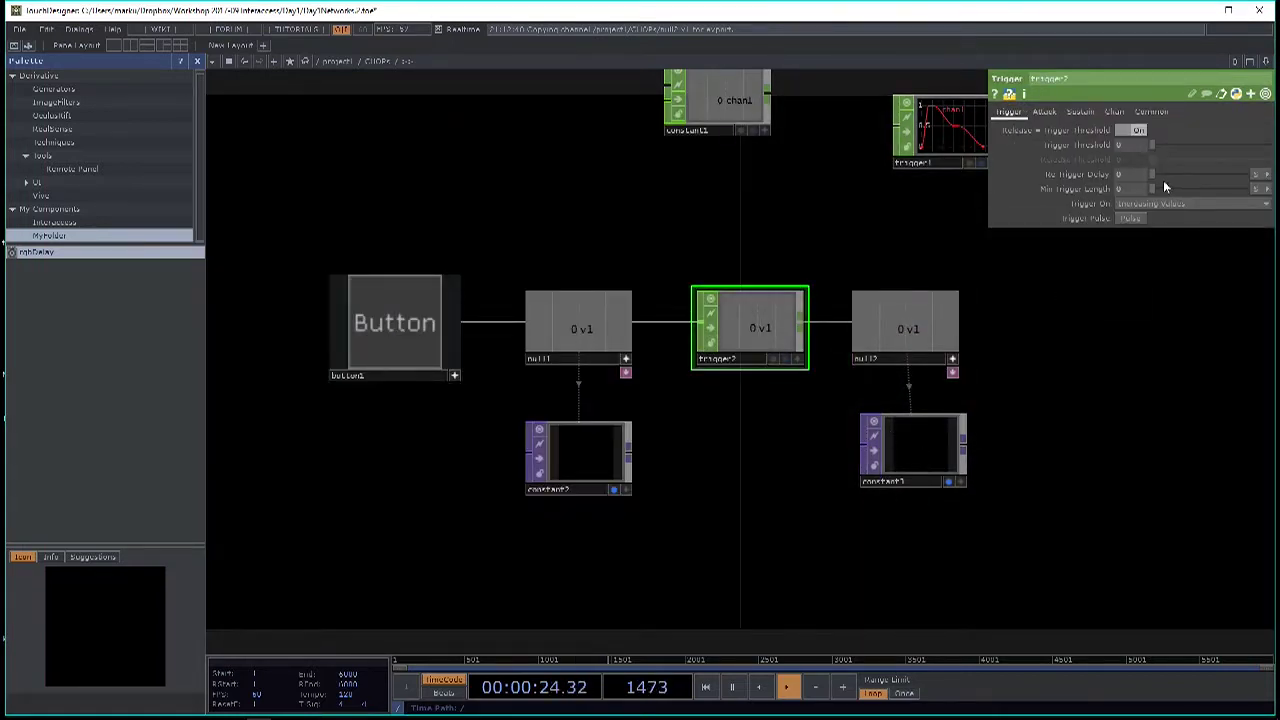
left_click(1044, 111)
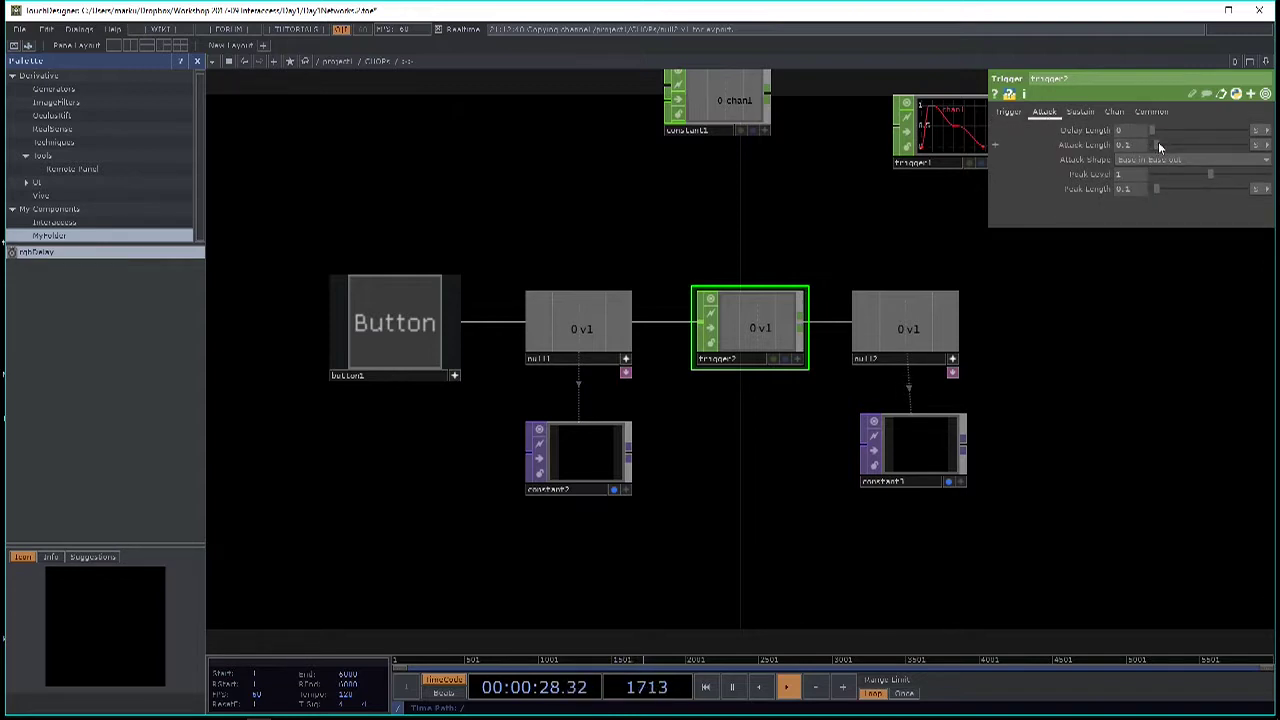
left_click_drag(1157, 188, 1136, 193)
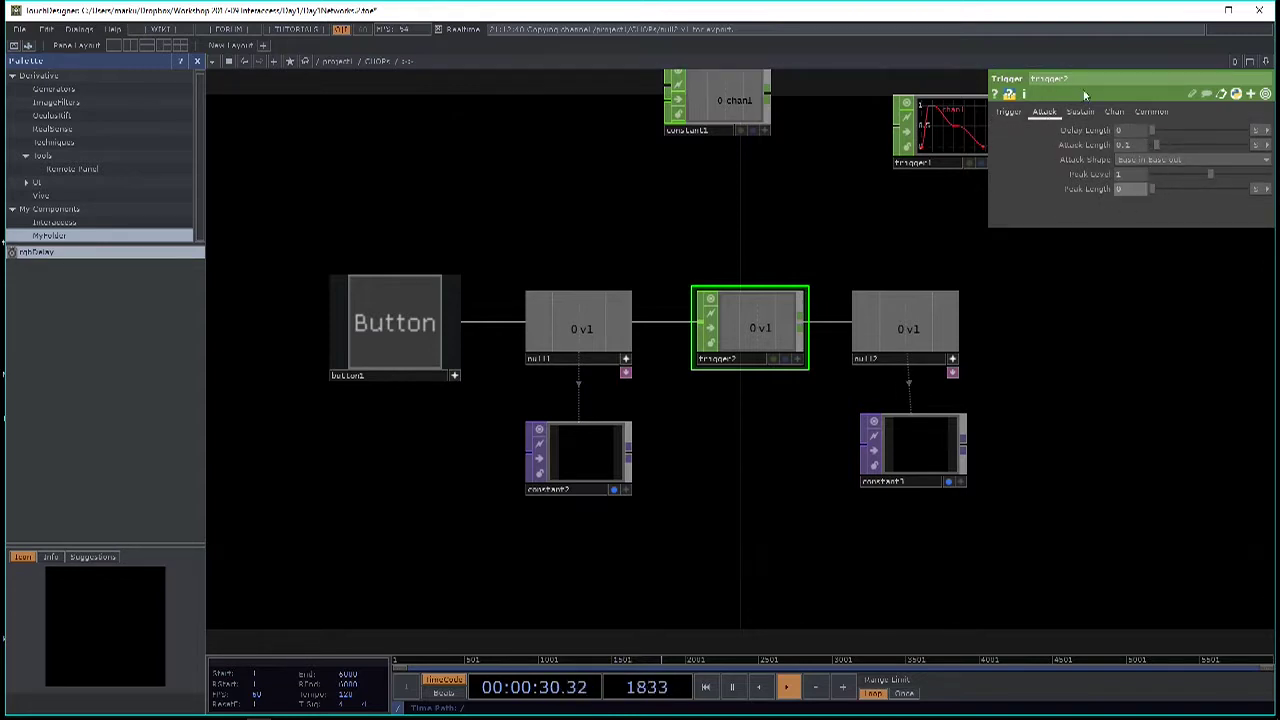
left_click(1080, 111)
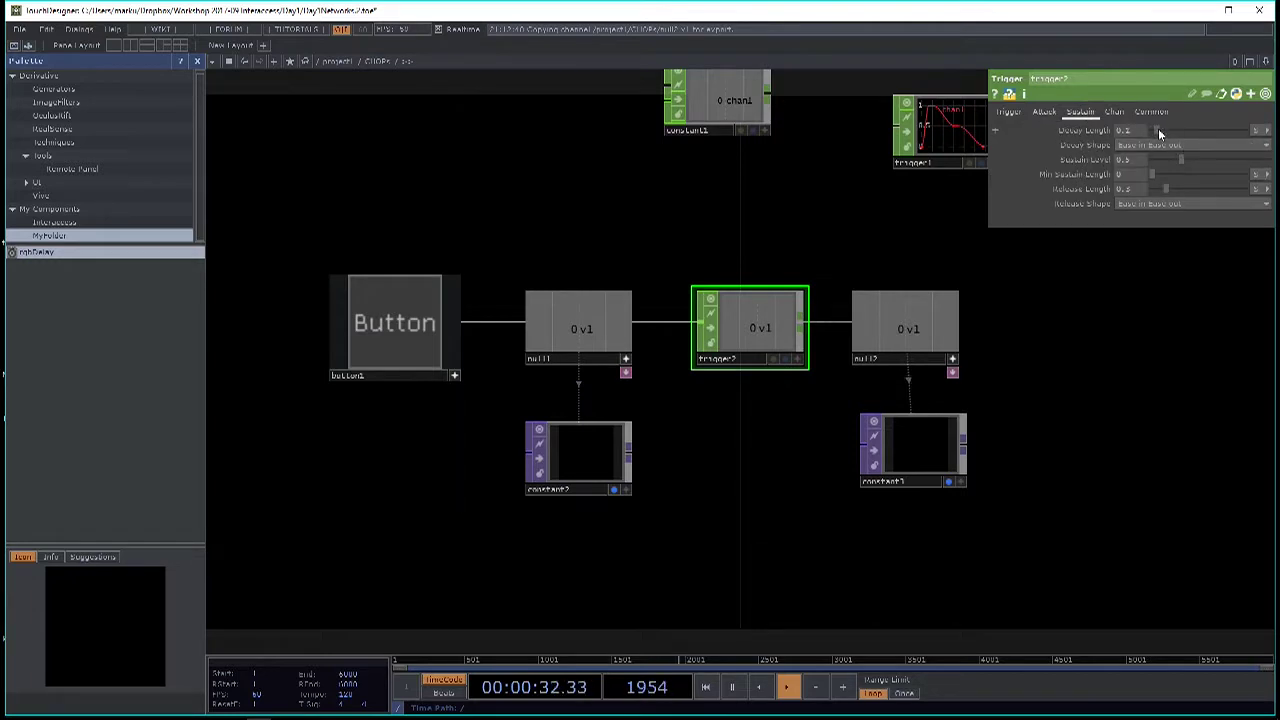
left_click_drag(1182, 161, 1156, 131)
Press button1 repeatedly to fire trigger2's new envelope on constant3.
left_click(424, 312)
left_click(424, 312)
left_click(422, 318)
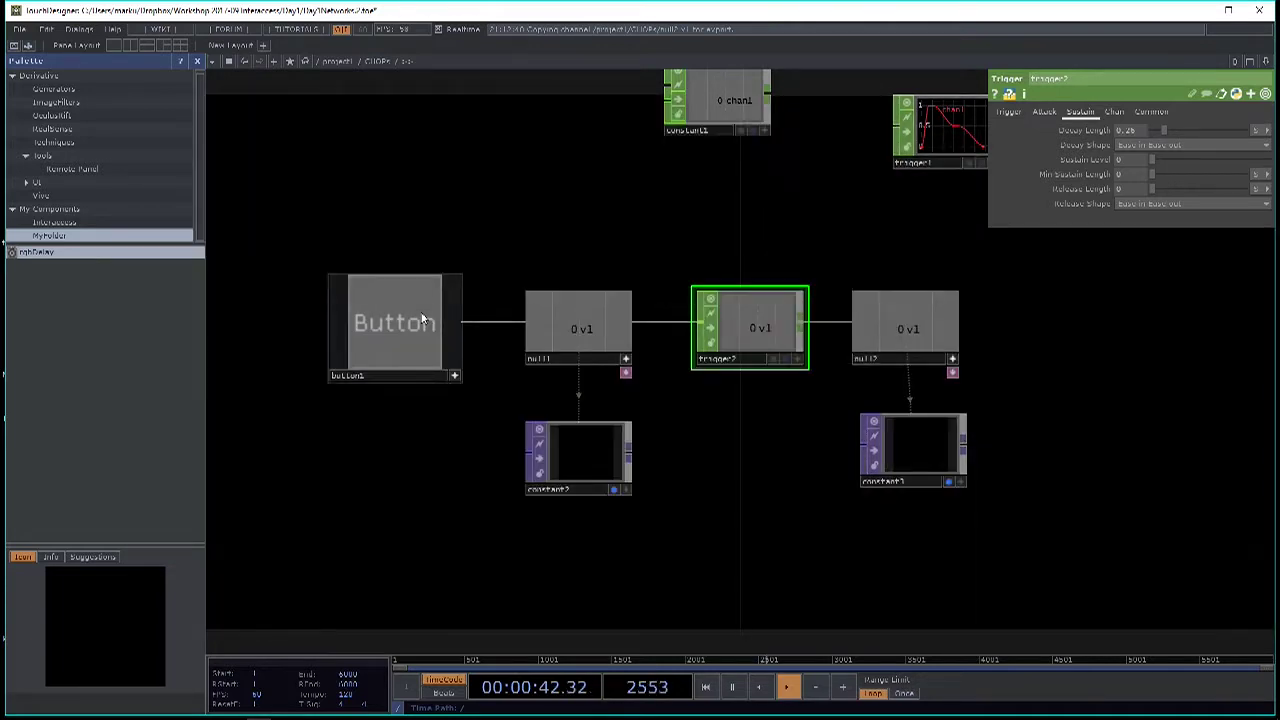
left_click(422, 318)
left_click(422, 318)
left_click(422, 318)
left_click(422, 318)
left_click(411, 313)
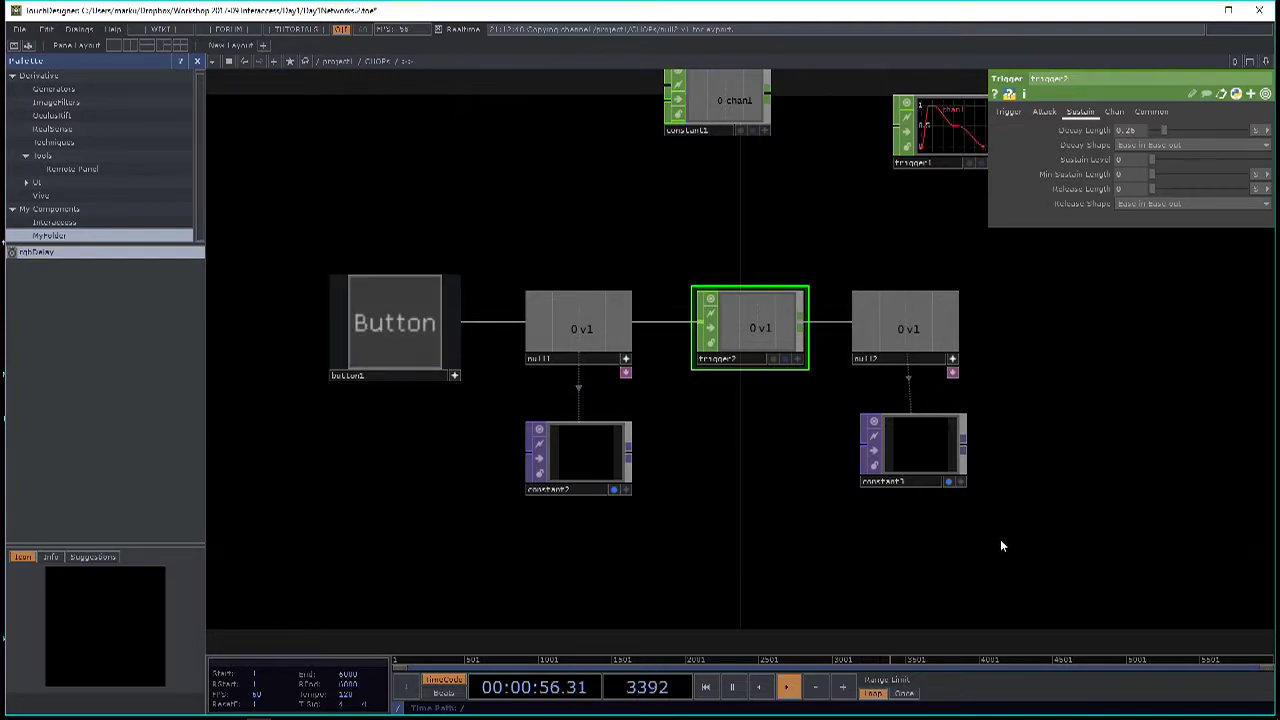
Delete the six button-test operators and pan back to the audio CHOP network.
left_click_drag(1000, 540, 318, 300)
key("Delete")
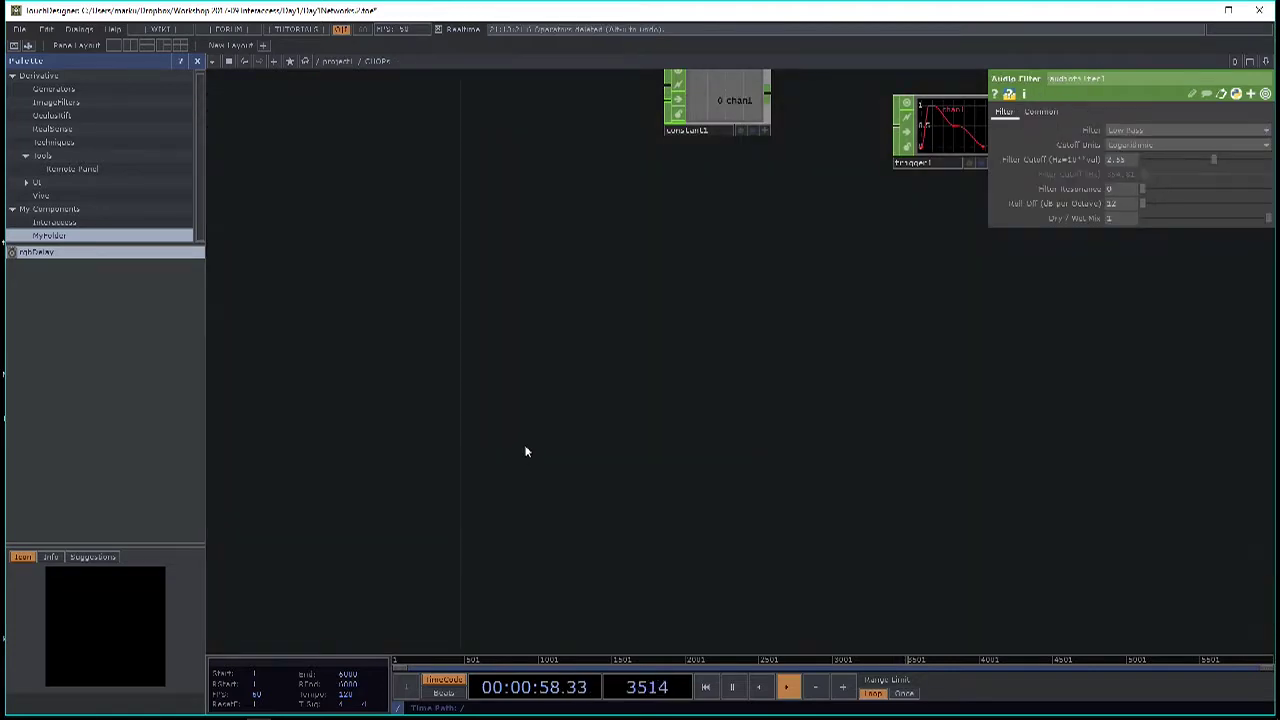
scroll(599, 392, "down", 5)
scroll(614, 473, "up", 3)
scroll(735, 505, "down", 2)
middle_click_drag(735, 505, 706, 510)
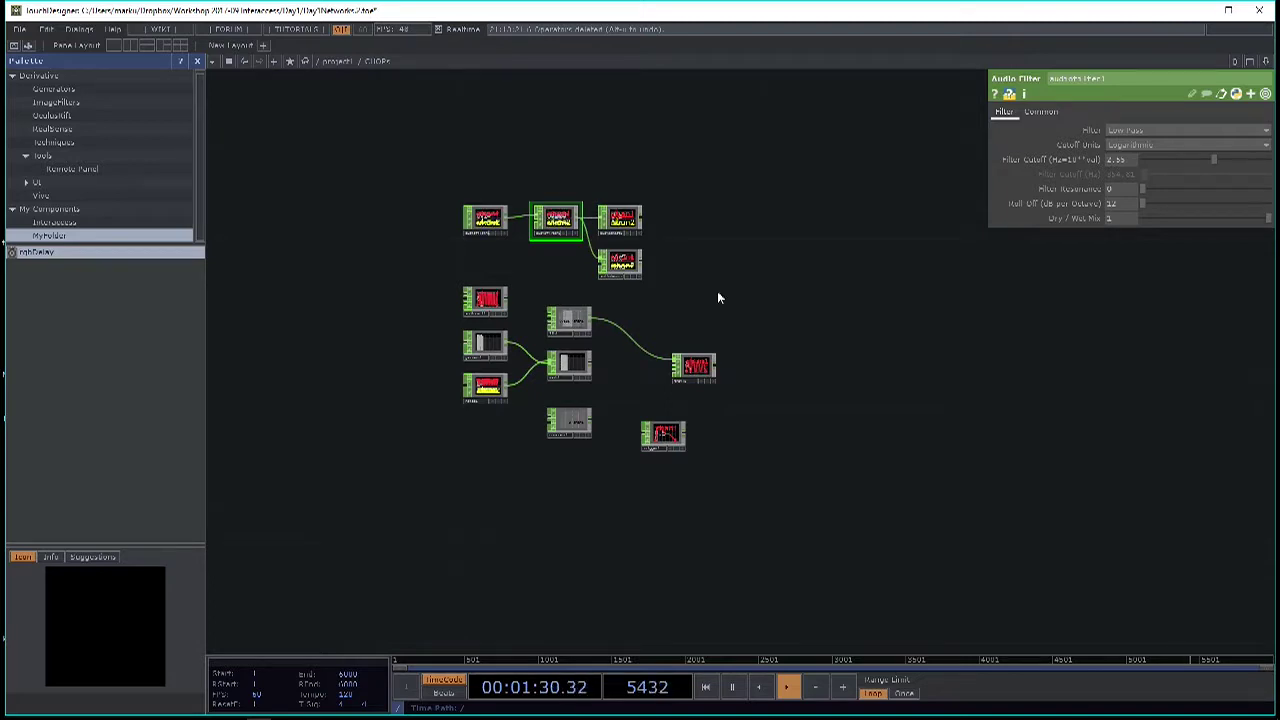
left_click_drag(811, 471, 817, 337)
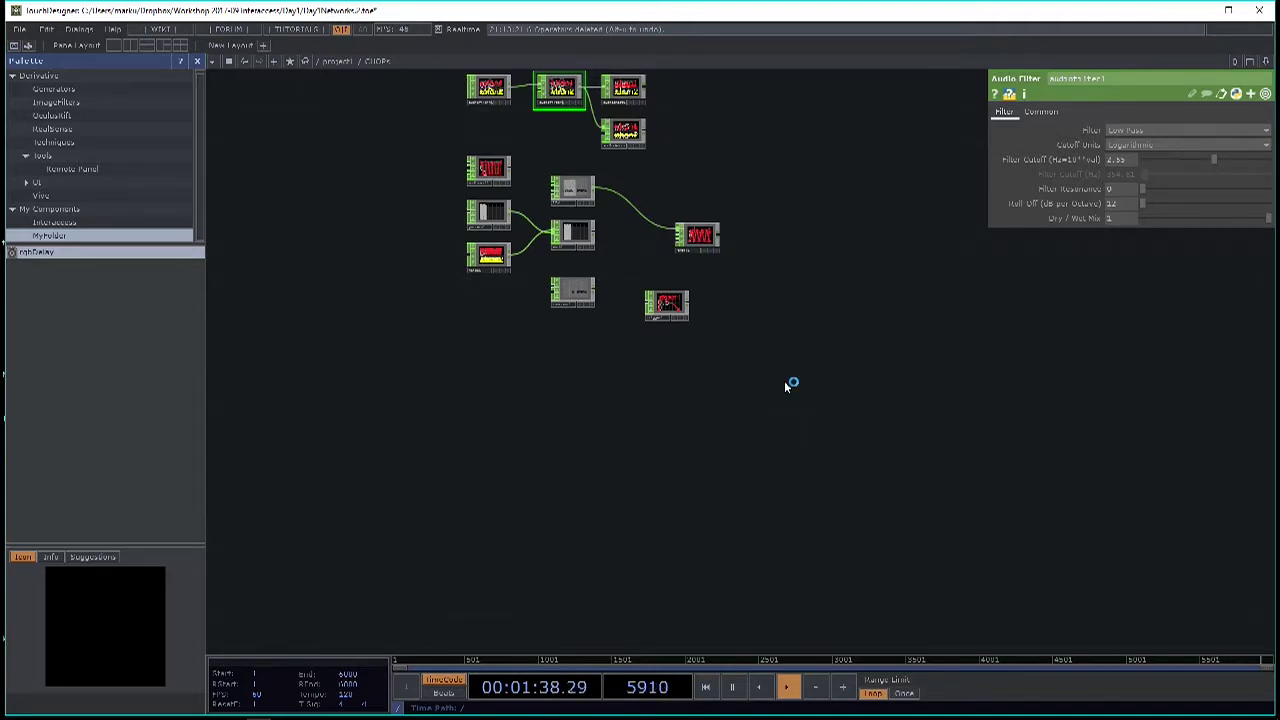
left_click_drag(714, 431, 634, 369)
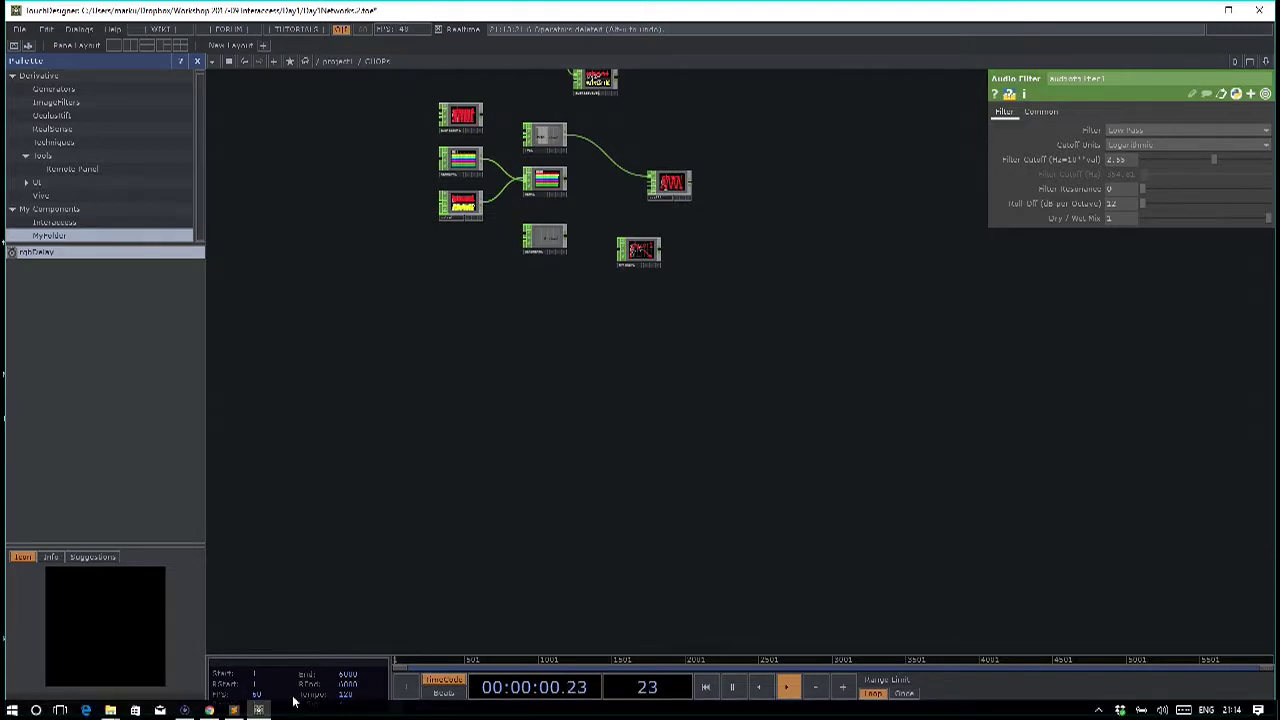
Launch OneNote from the system search.
key("super")
type("onenote")
key("Return")
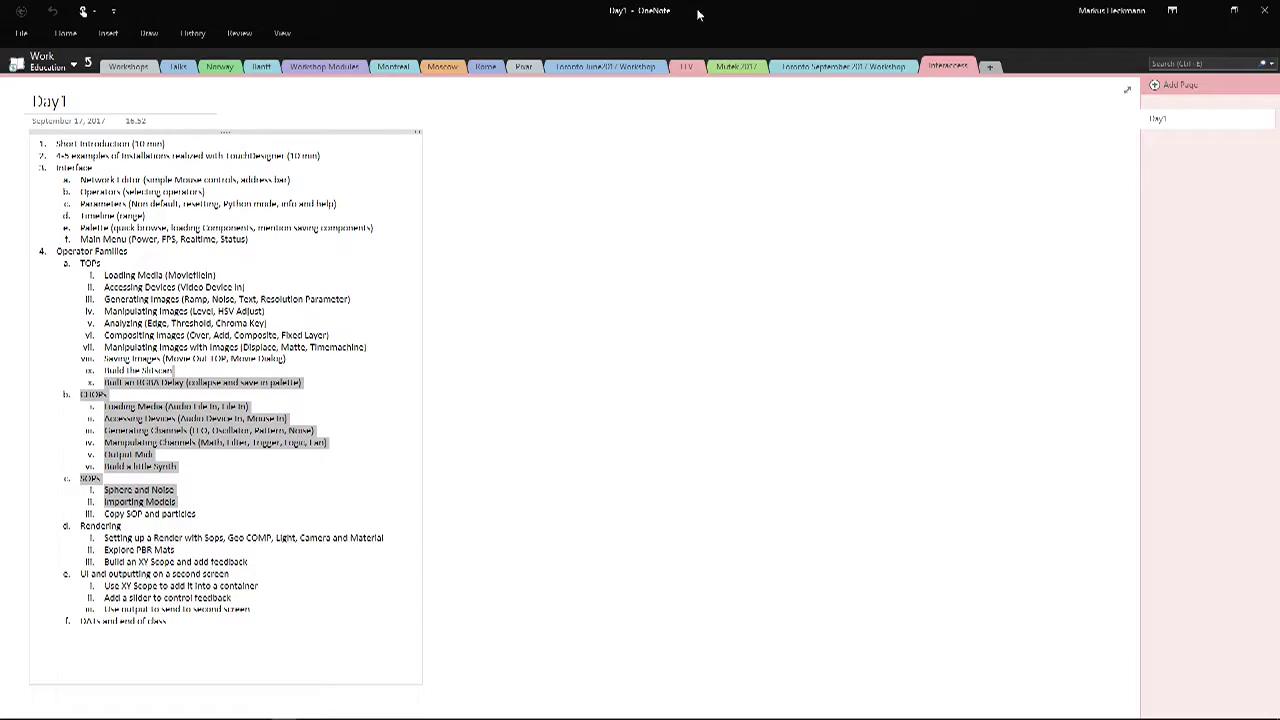
View the Basic Synthesizer Patch diagram in OneNote's Workshop Modules > Pixar section, then return to TouchDesigner.
left_click_drag(680, 8, 687, 162)
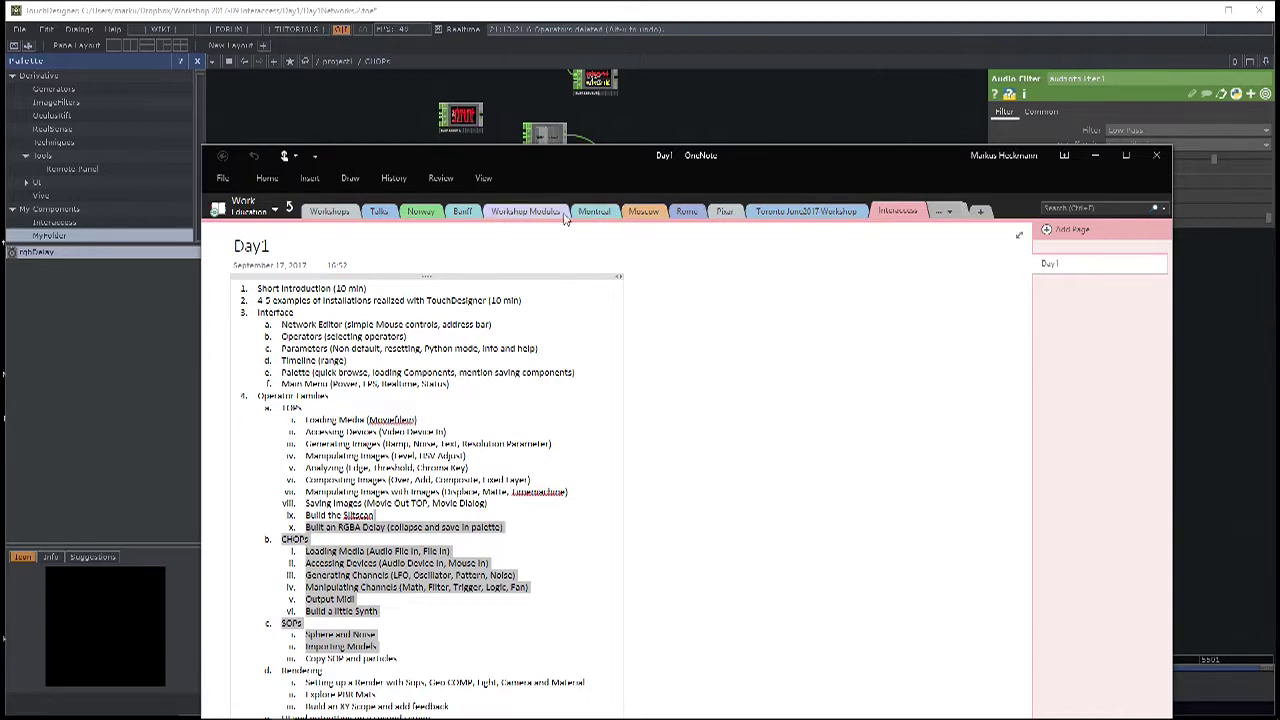
left_click(525, 211)
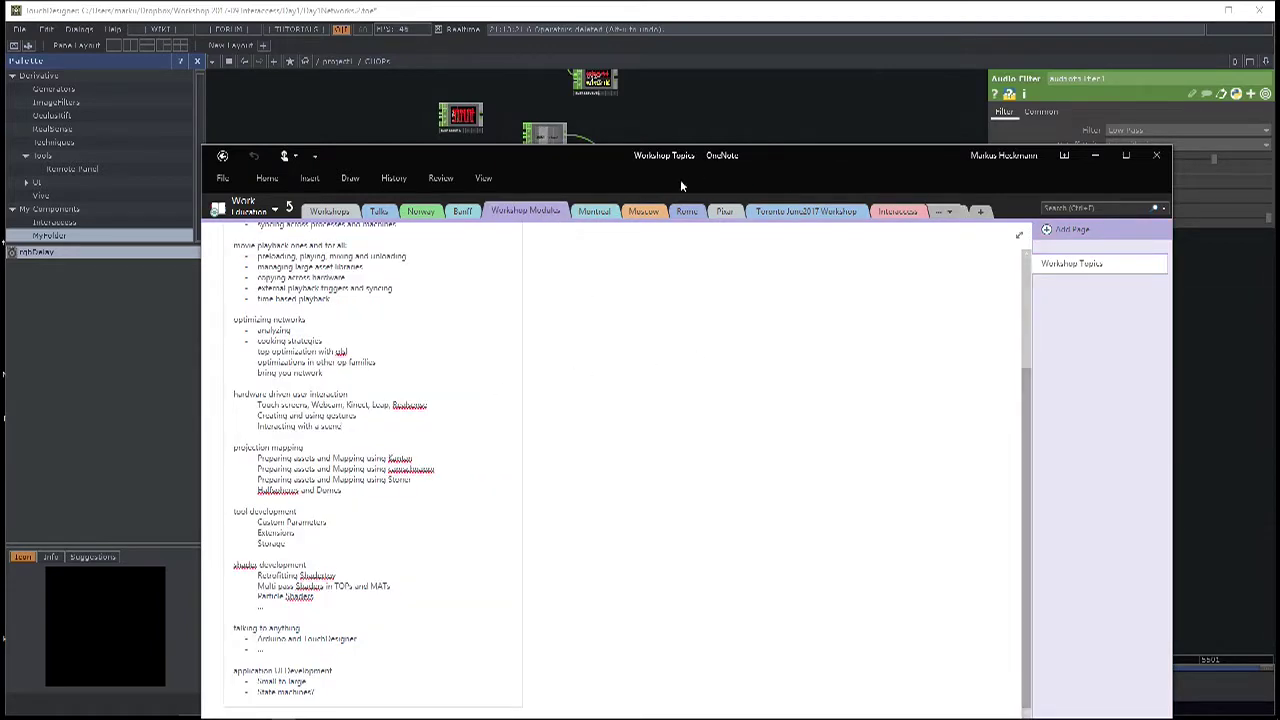
left_click(724, 211)
scroll(885, 441, "down", 2)
scroll(664, 626, "up", 2)
scroll(789, 629, "right", 3)
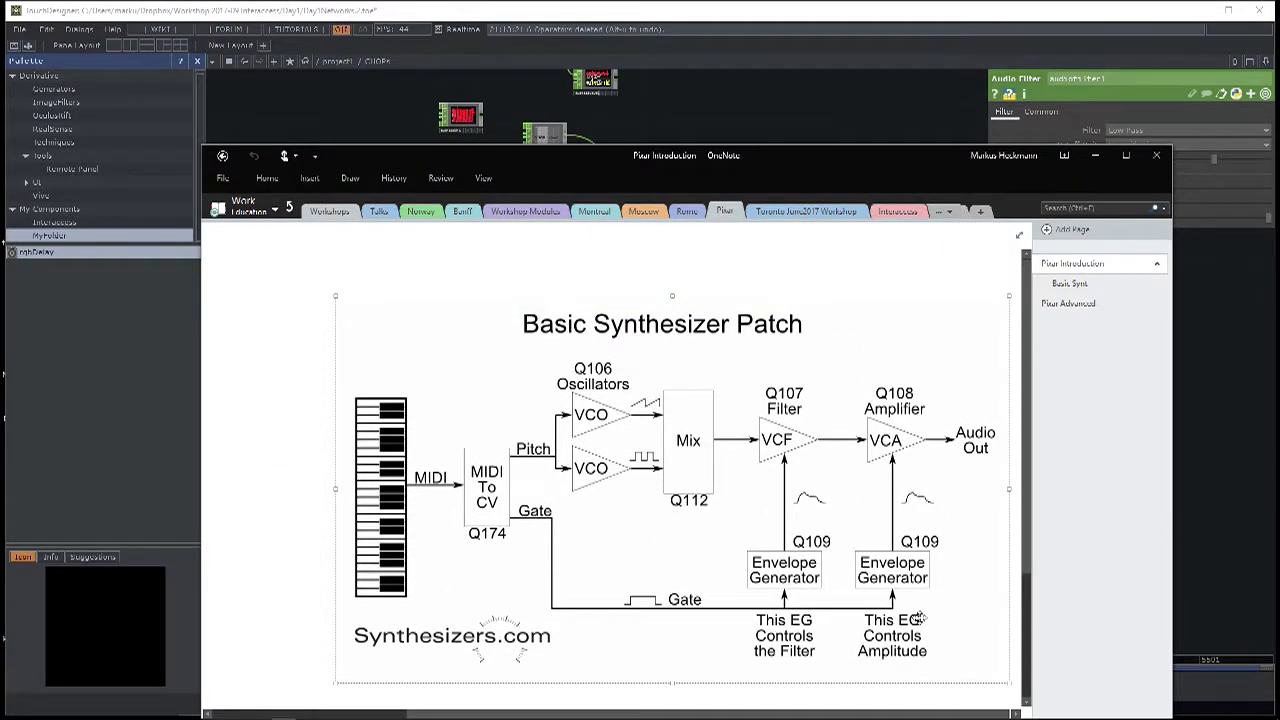
left_click_drag(906, 158, 895, 54)
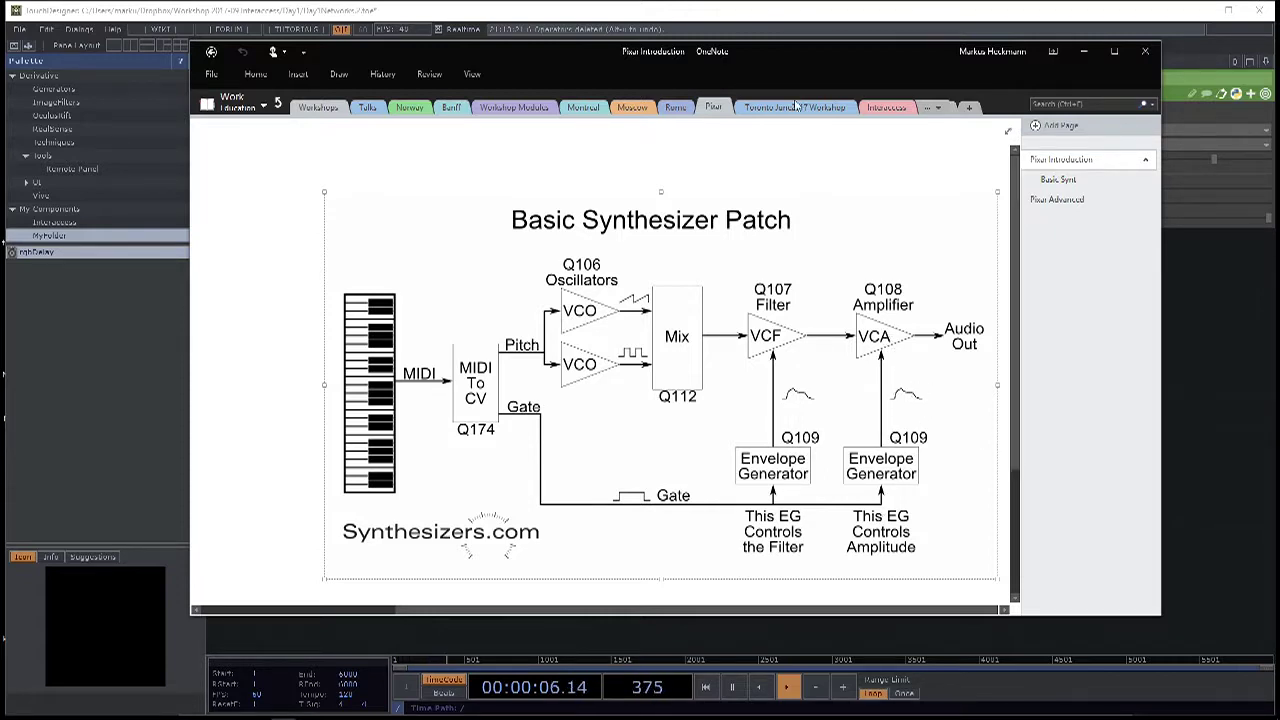
left_click(778, 16)
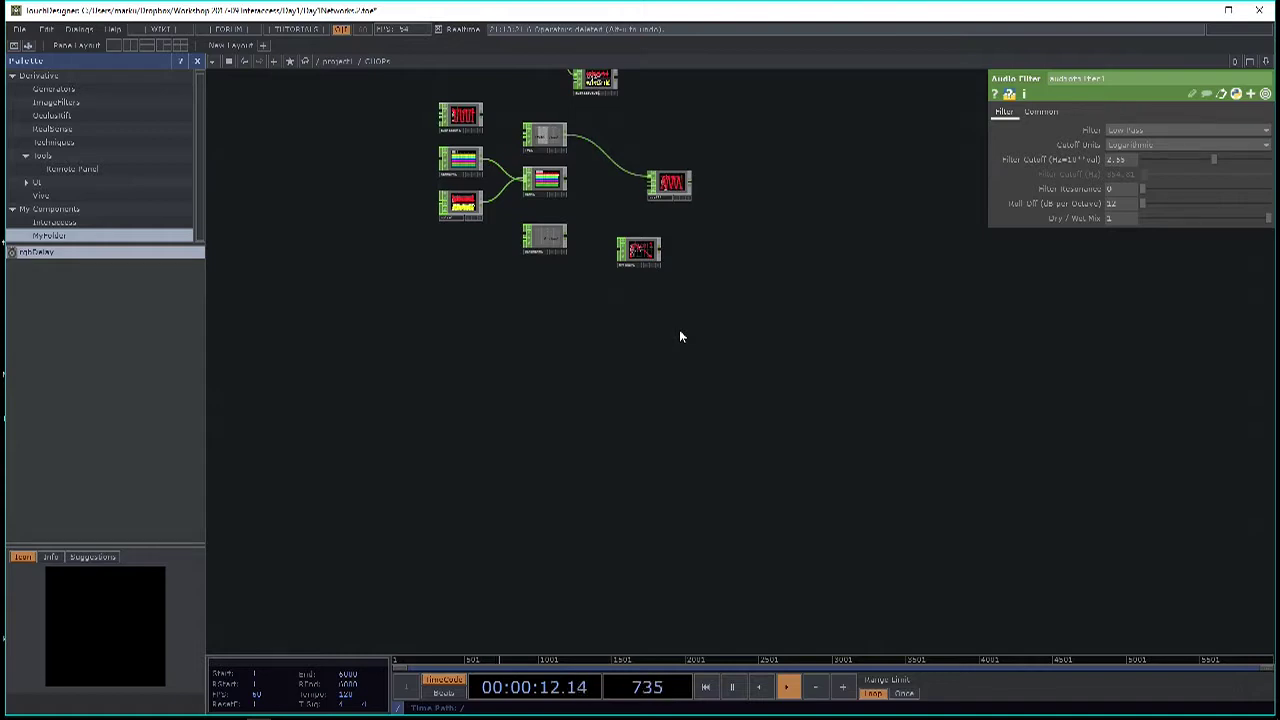
Add an Audio Oscillator CHOP, audiooscil2, in empty network space.
left_click_drag(694, 437, 617, 365)
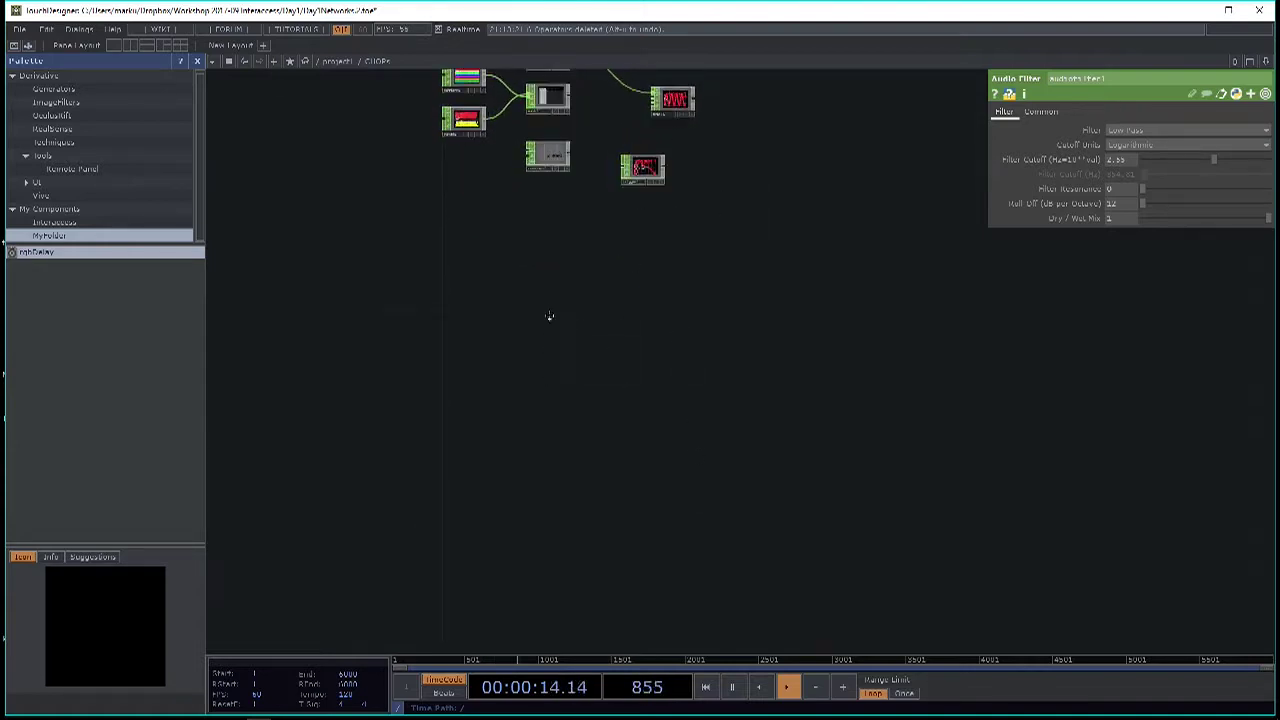
left_click_drag(546, 306, 551, 283)
key("Tab")
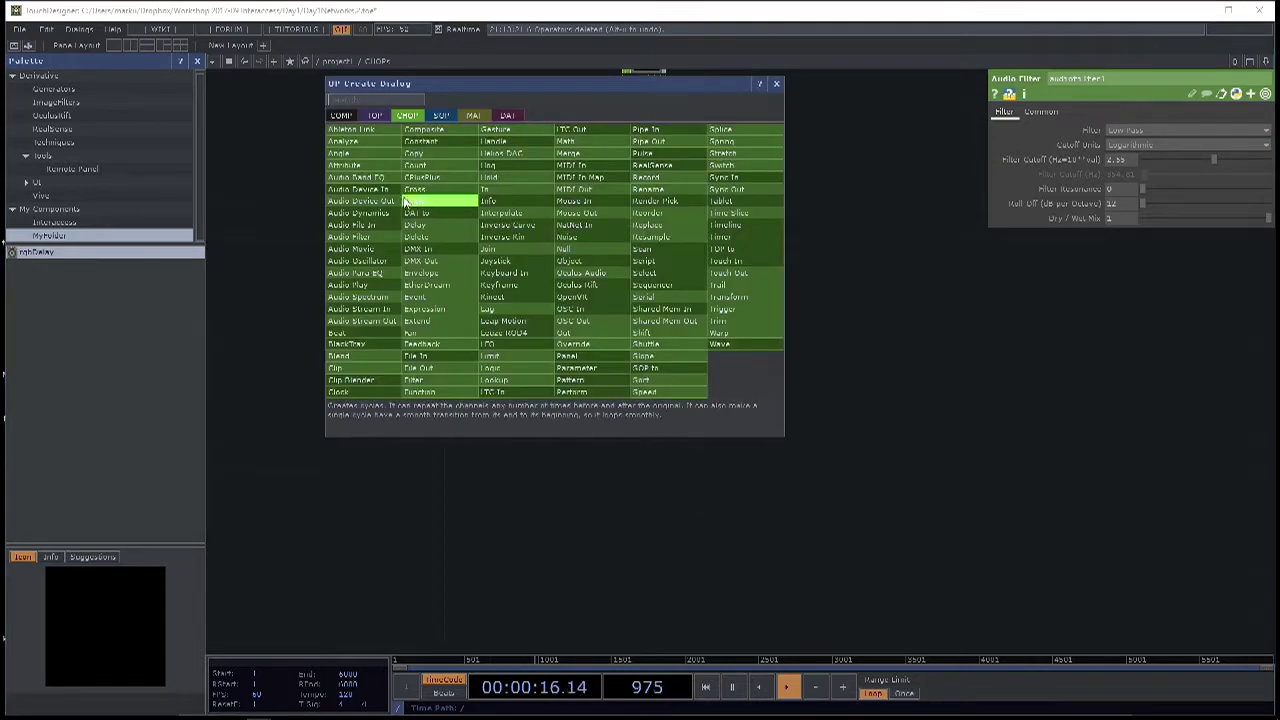
left_click(366, 259)
left_click(572, 266)
scroll(572, 266, "up", 5)
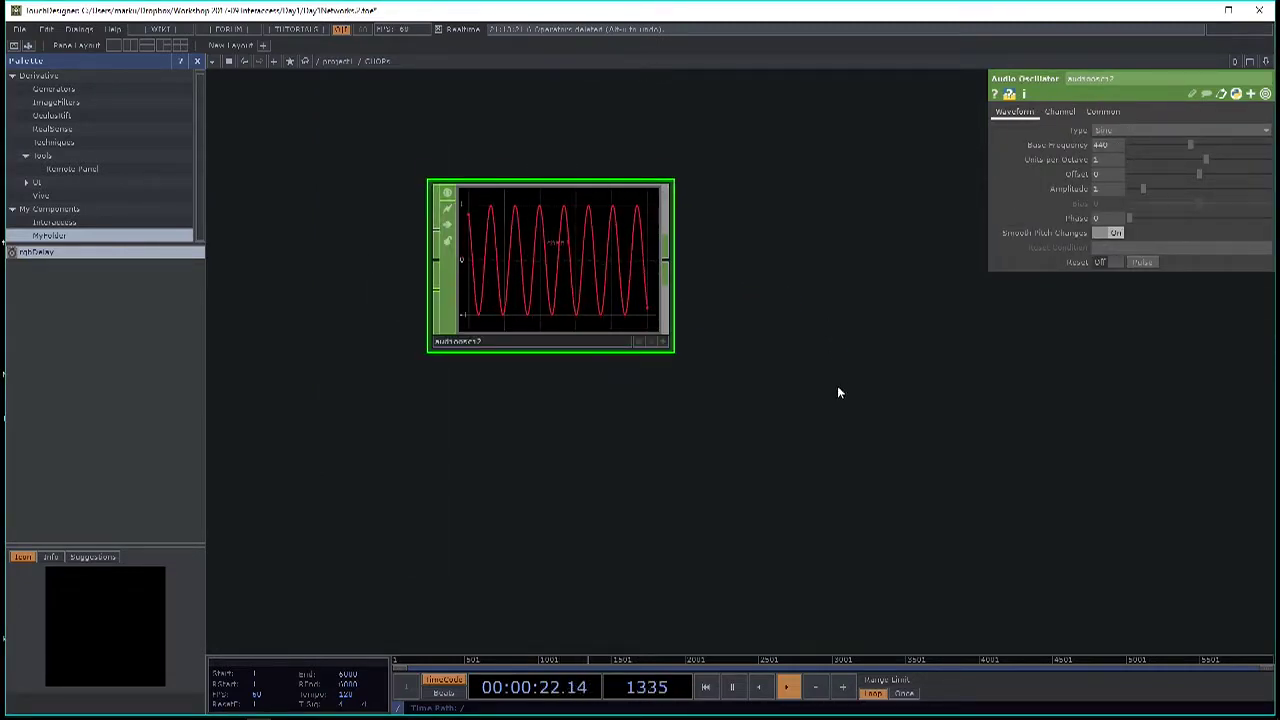
left_click_drag(826, 386, 751, 403)
scroll(668, 326, "down", 2)
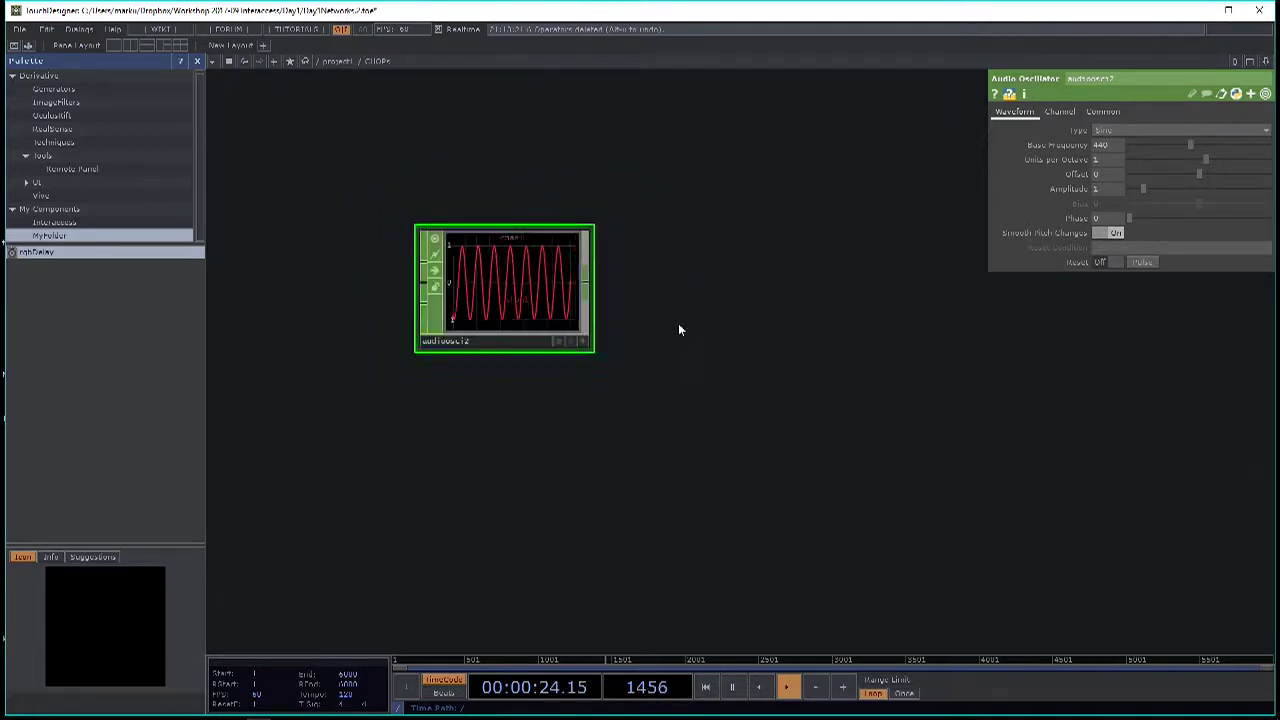
Append audiofilter2 after the oscillator and lower its Filter Cutoff to about 2.88.
right_click(579, 281)
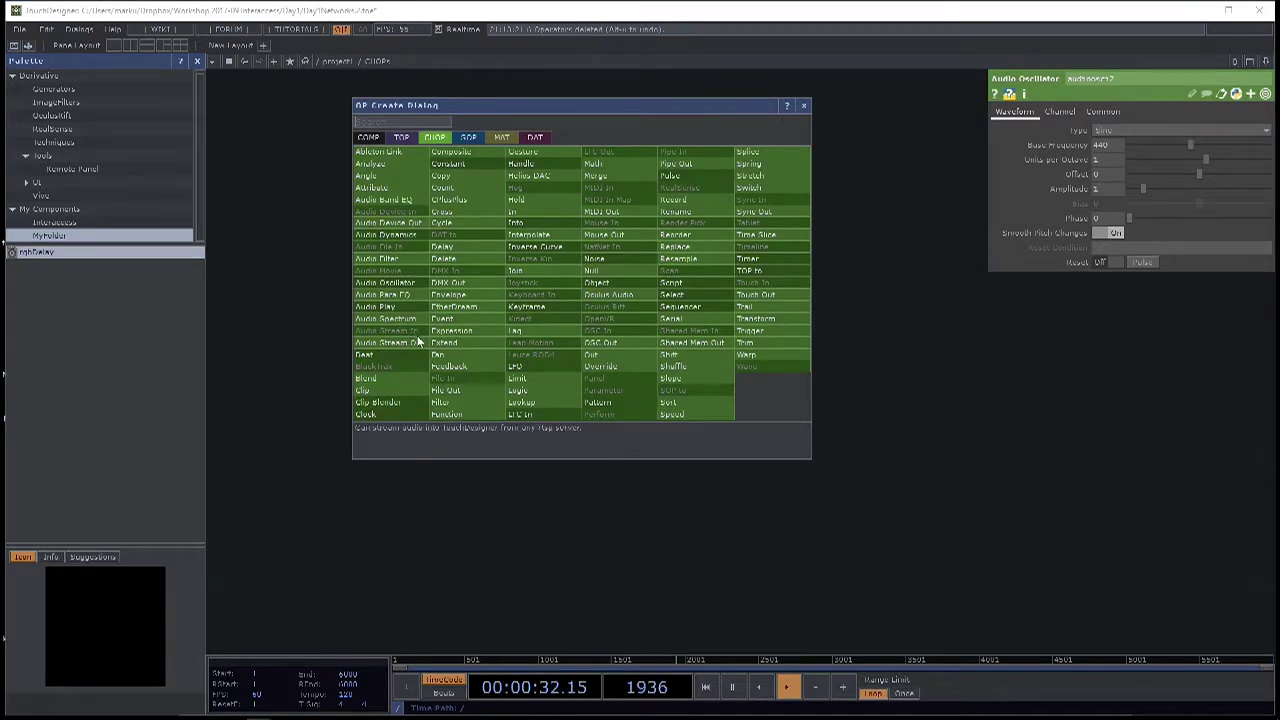
left_click(378, 258)
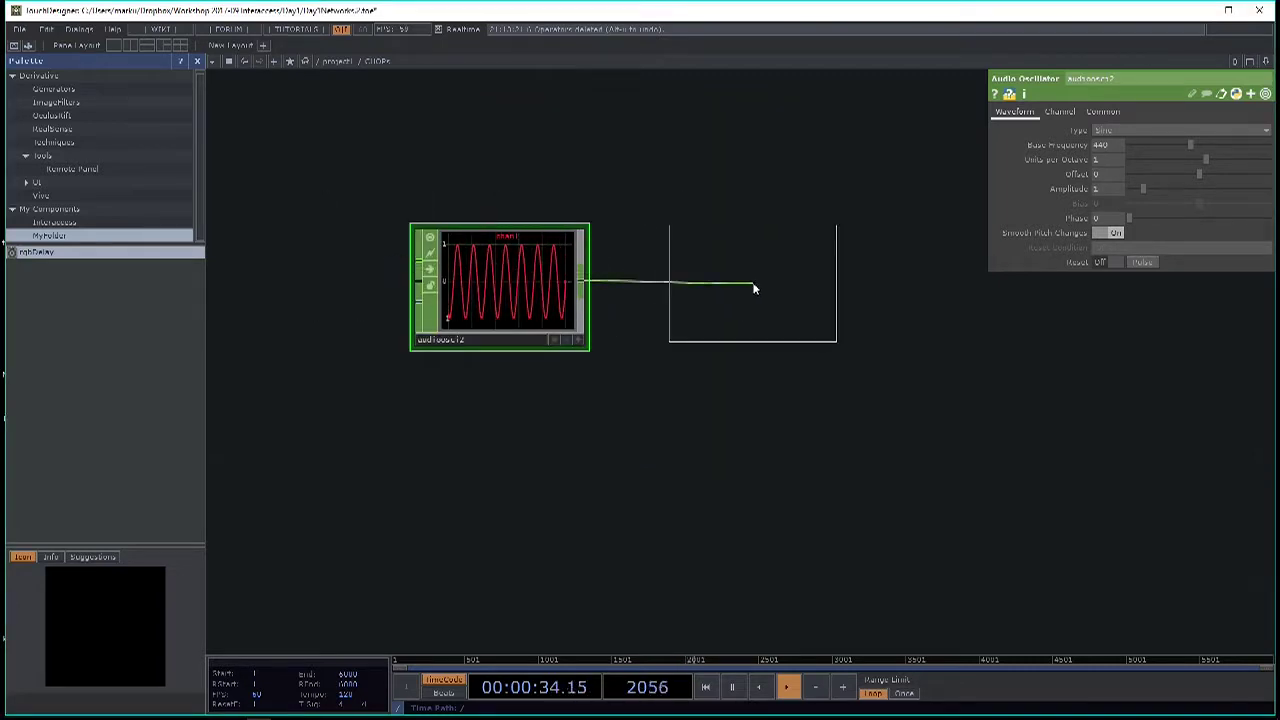
left_click(754, 289)
key("h")
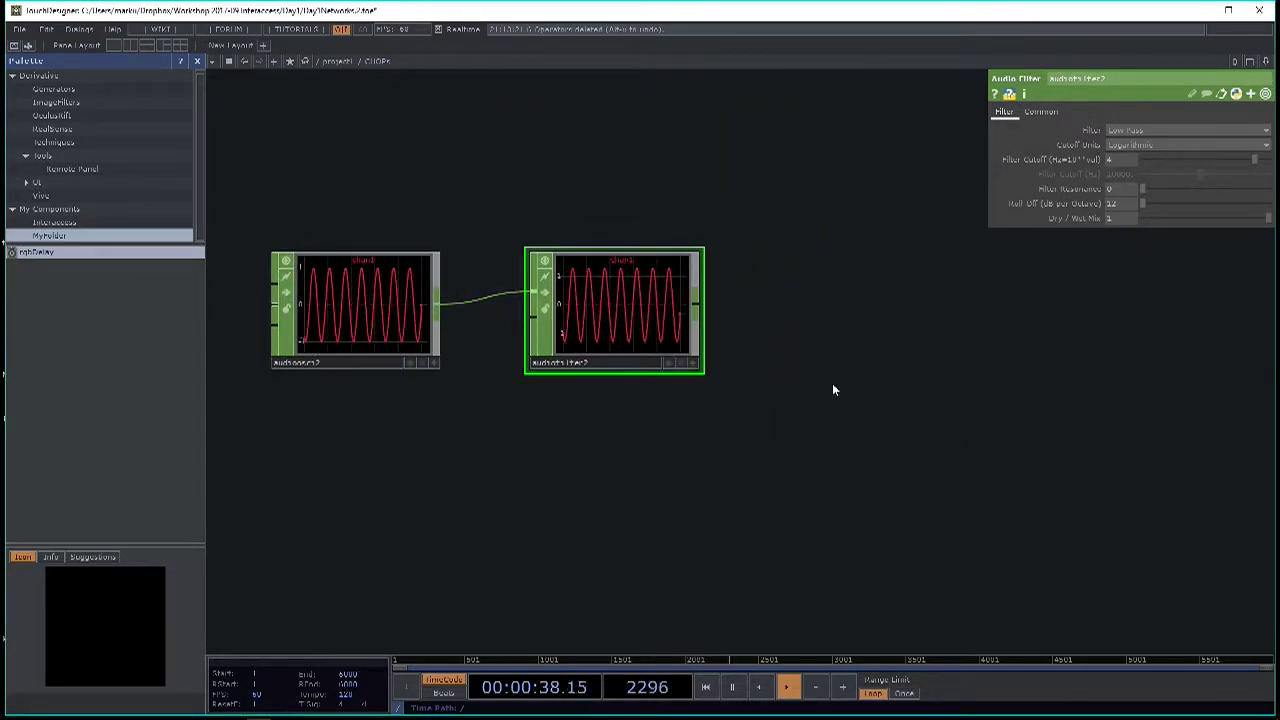
left_click_drag(1253, 160, 1221, 168)
left_click_drag(714, 310, 698, 306)
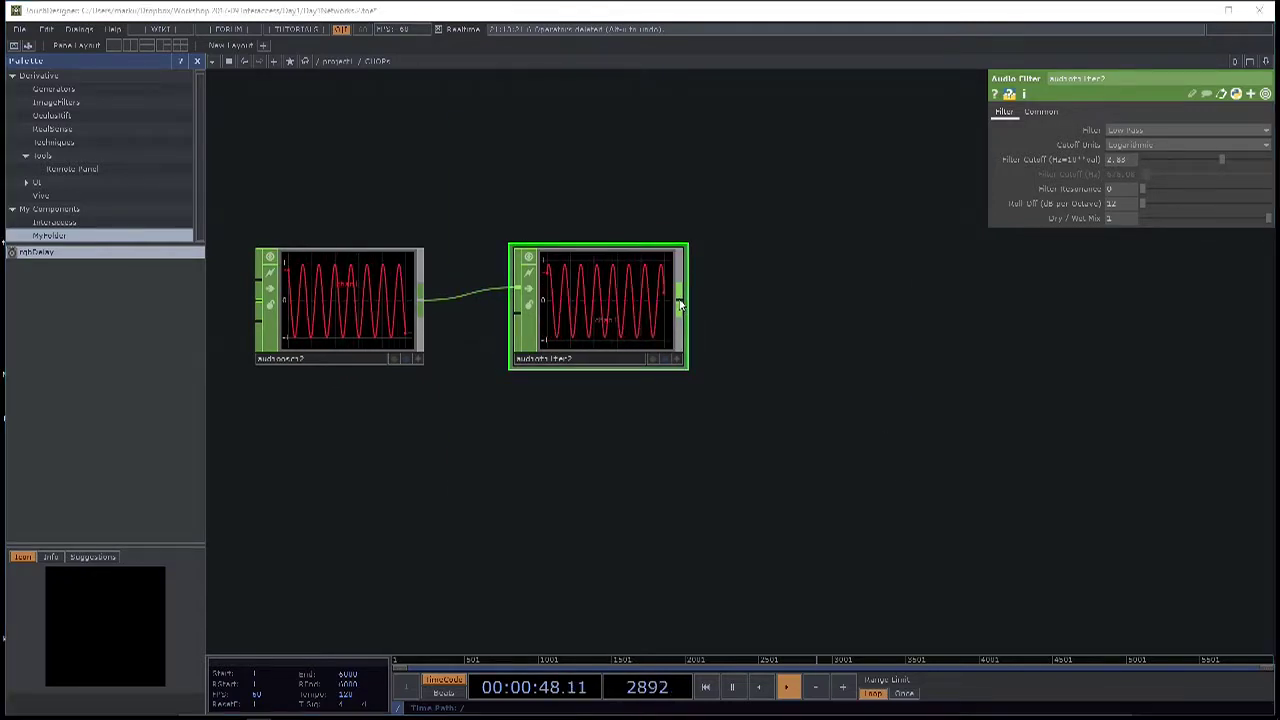
right_click(679, 305)
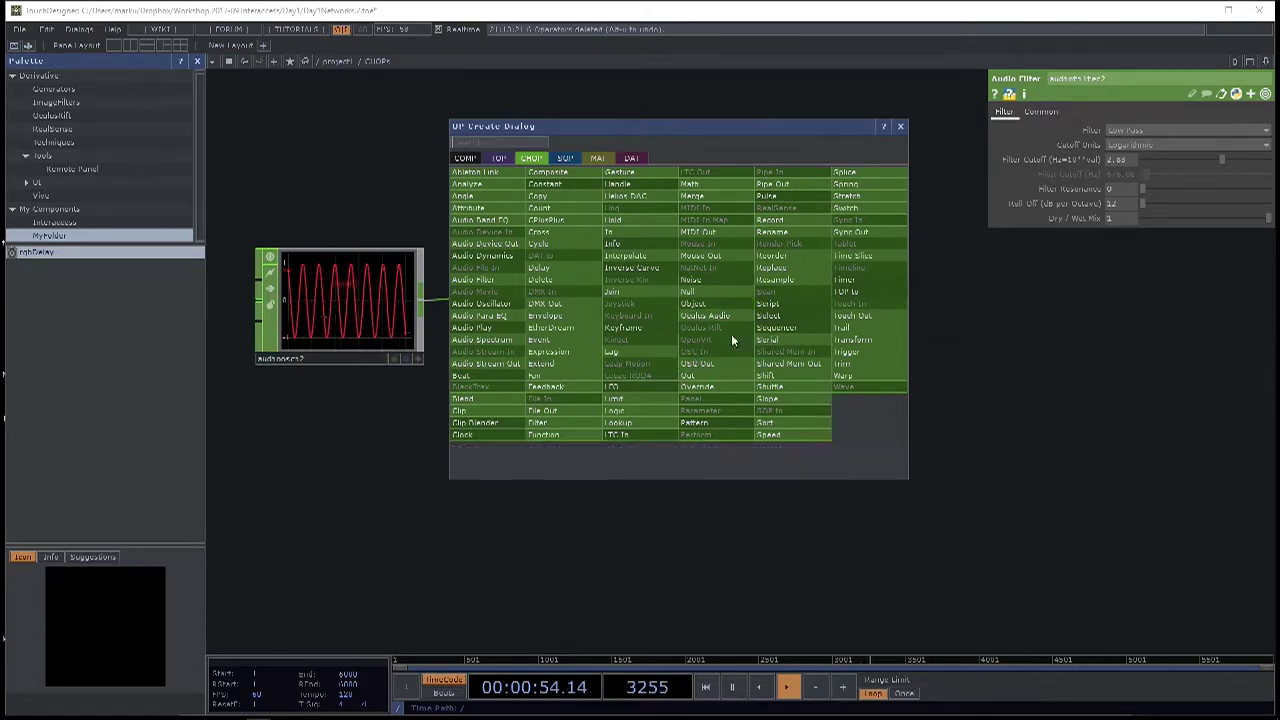
Add math2 after audiofilter2 and try raising Multiply on its Mult-Add page.
left_click(718, 185)
left_click(855, 305)
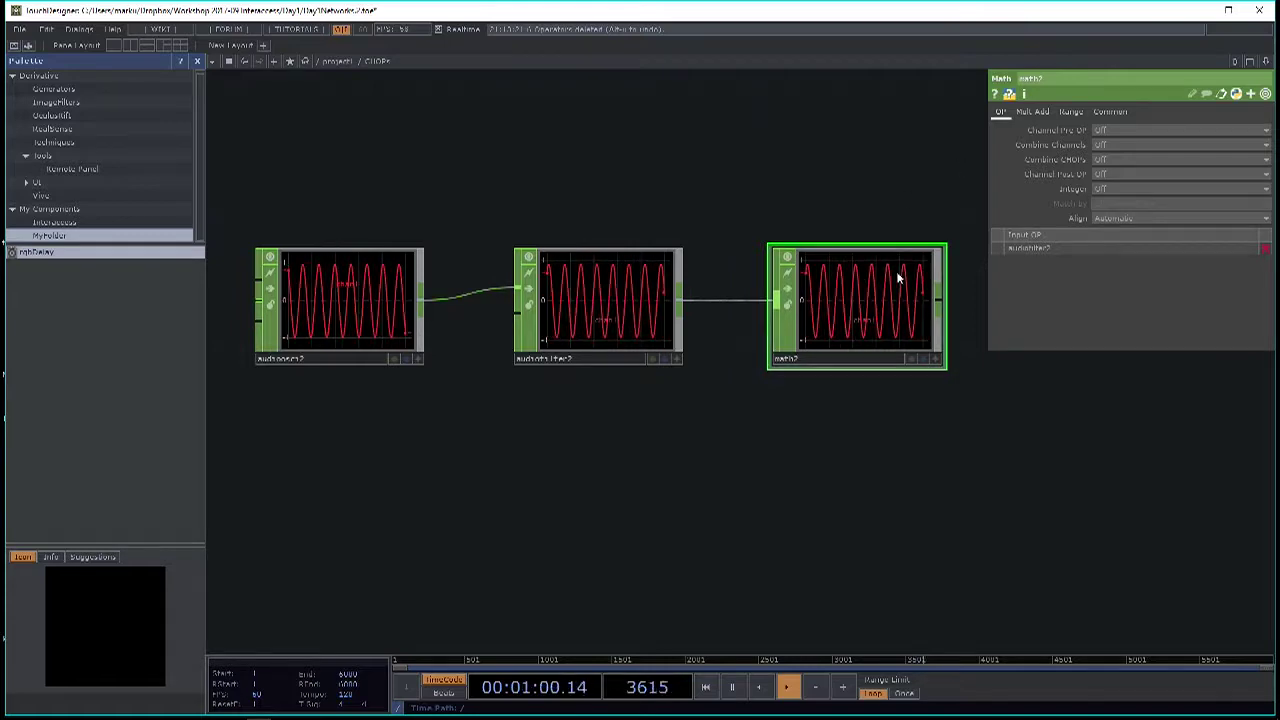
left_click(1037, 112)
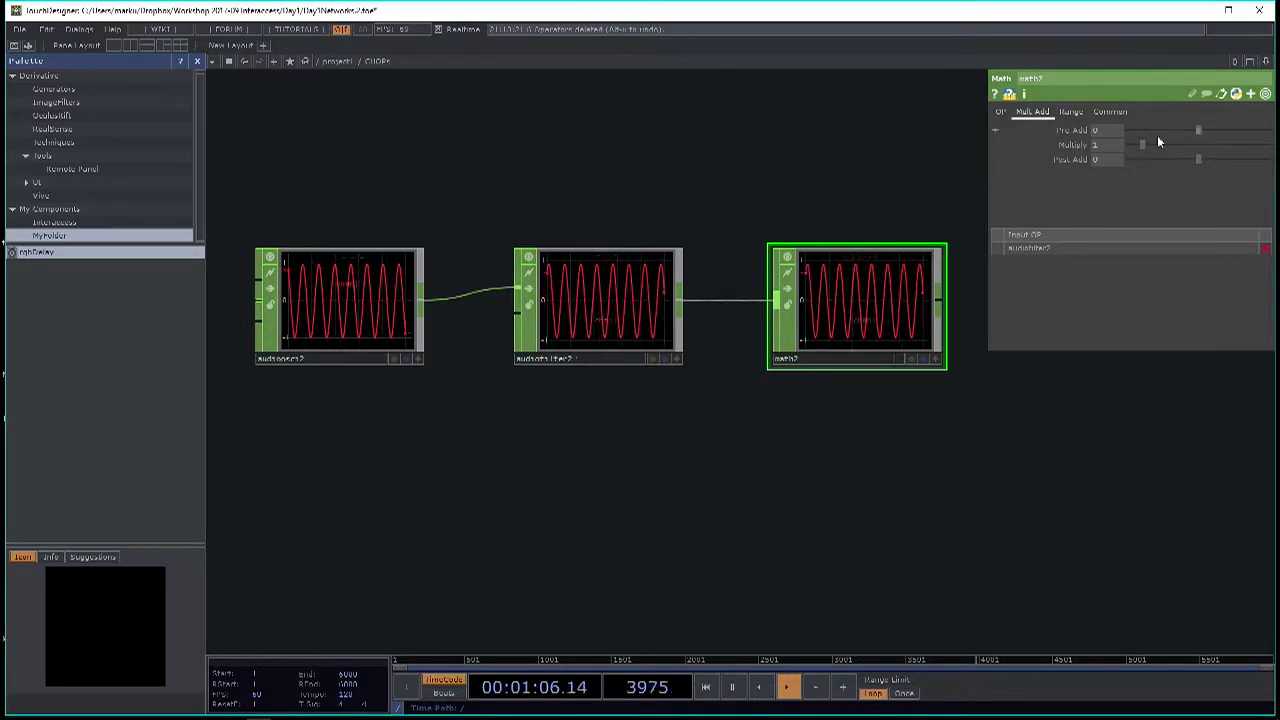
left_click_drag(1141, 143, 1117, 148)
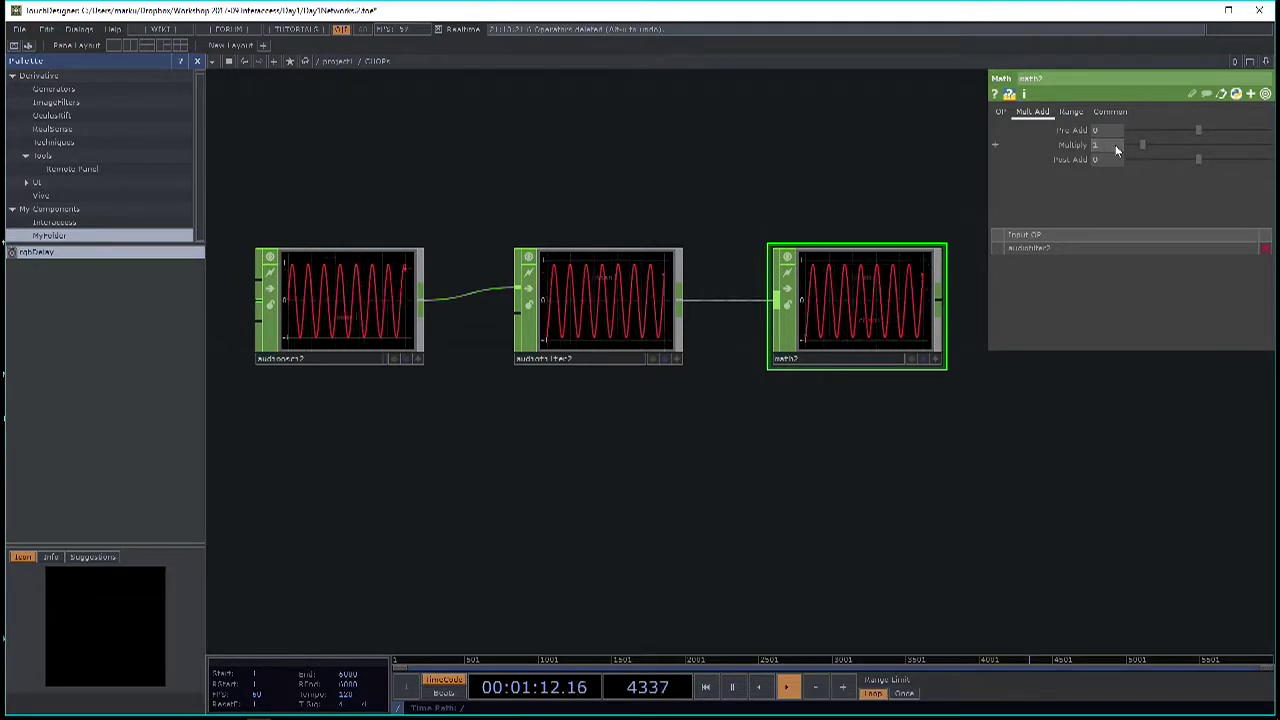
left_click(996, 112)
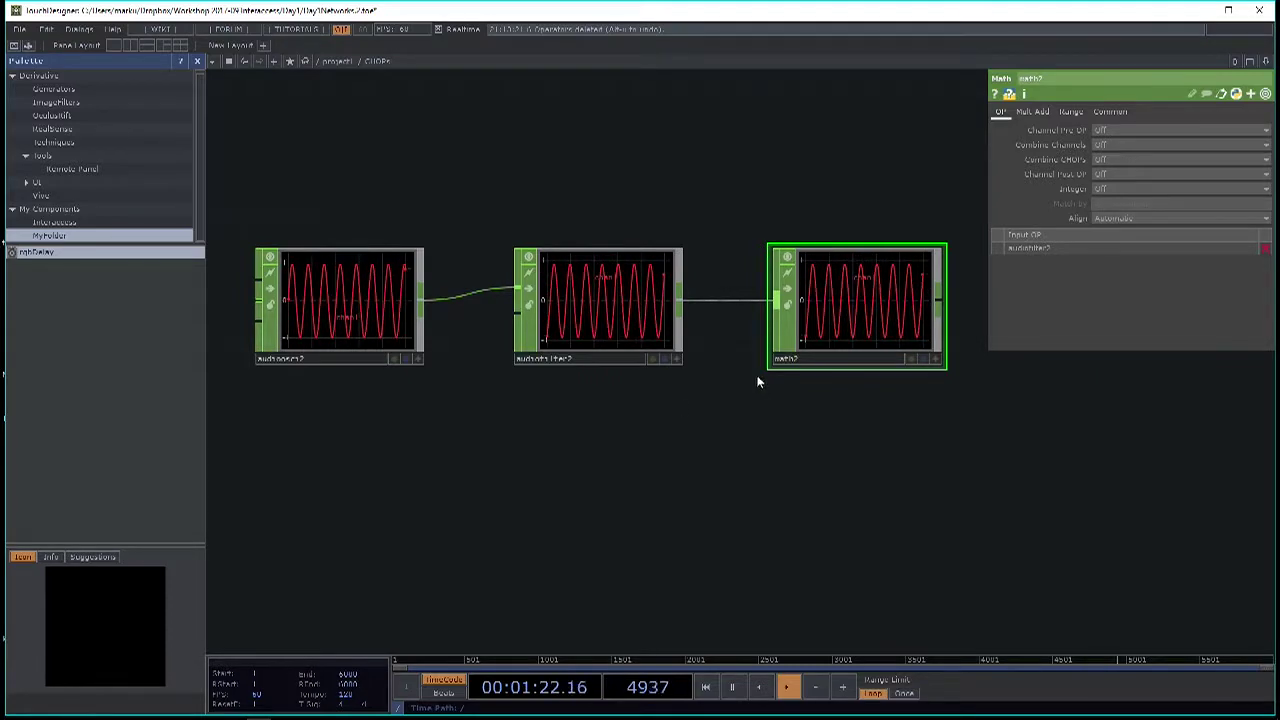
scroll(505, 417, "down", 3)
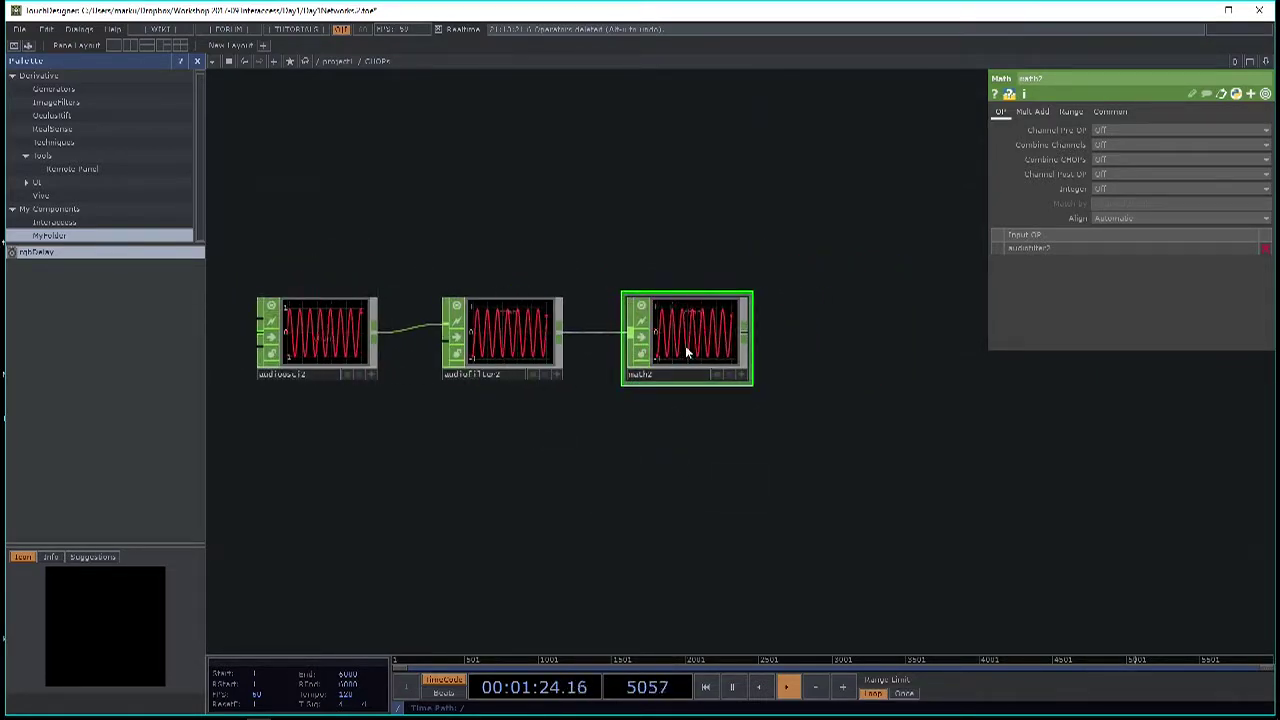
left_click(491, 290)
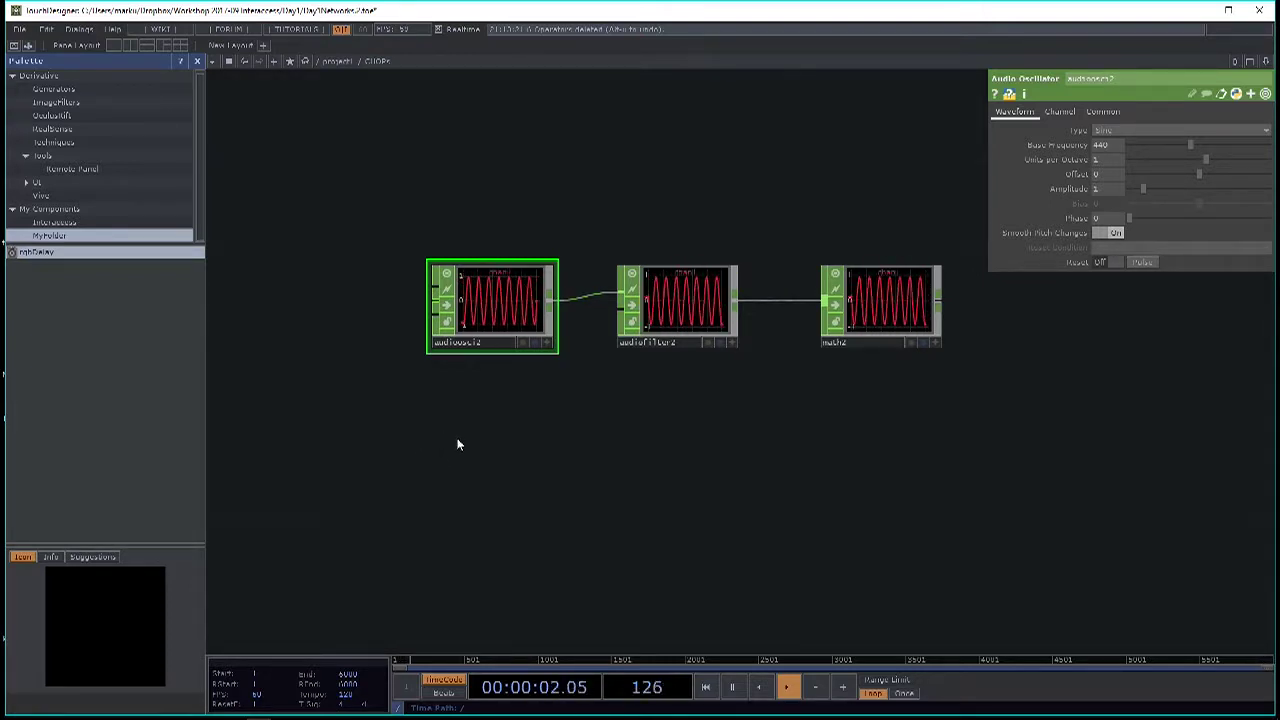
Add a Button COMP, button1, below audiooscil2 beside the oscillator–filter–math chain.
key("Tab")
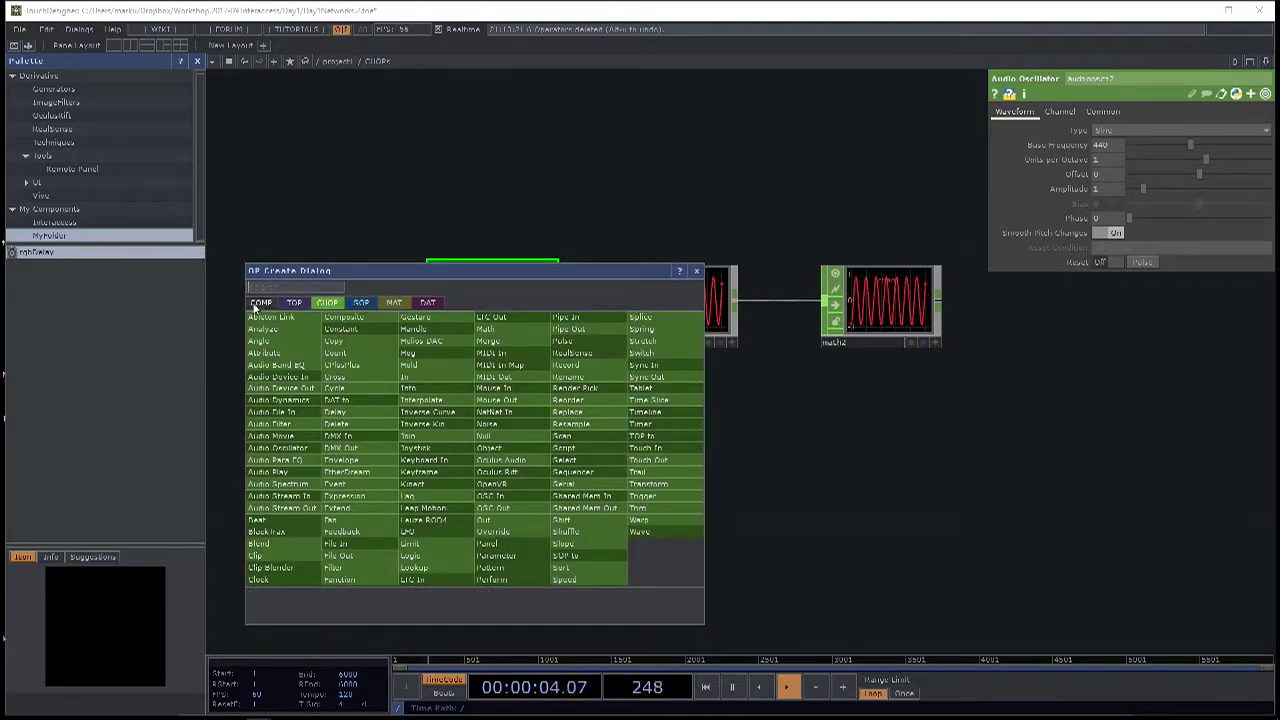
left_click(260, 302)
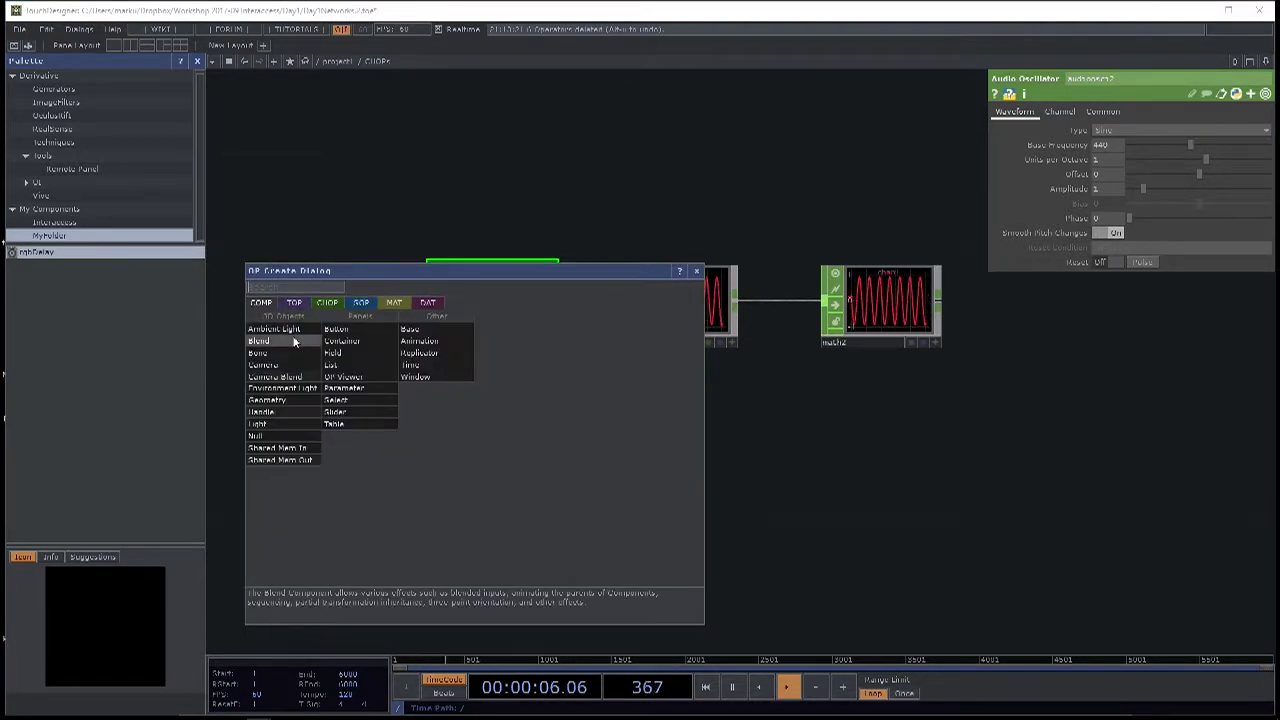
left_click_drag(388, 272, 411, 217)
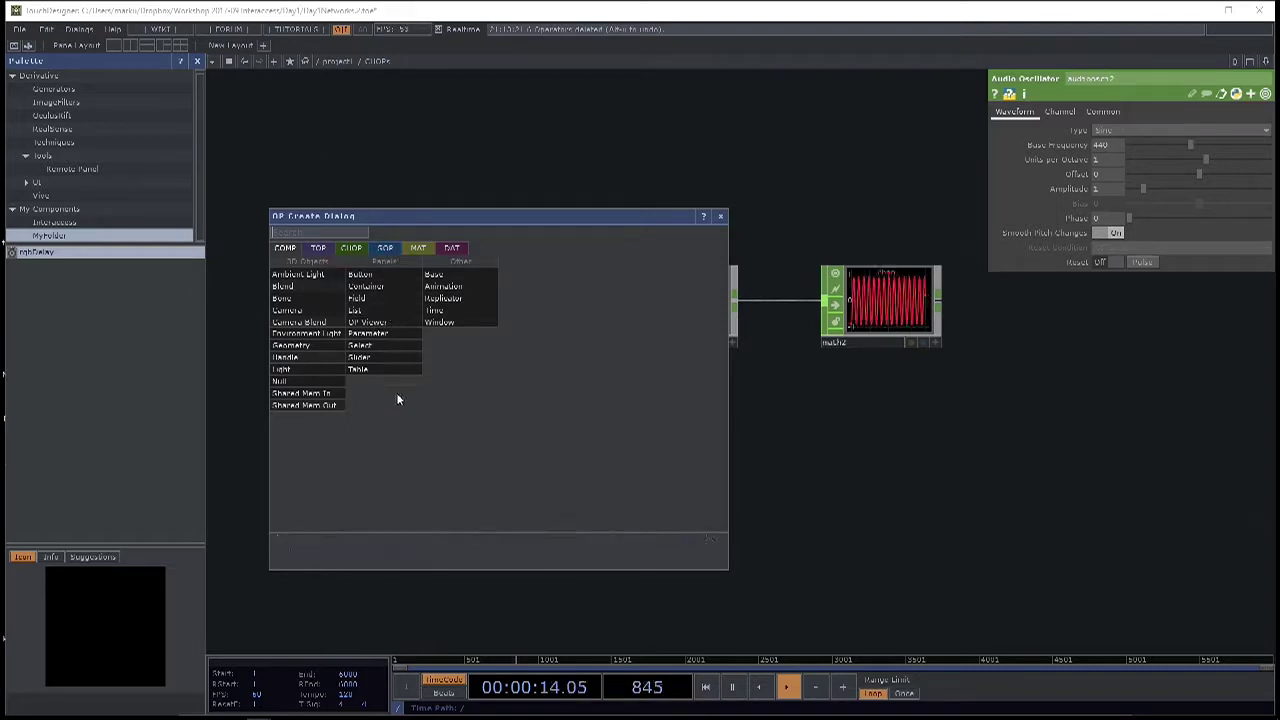
left_click(394, 273)
left_click(472, 452)
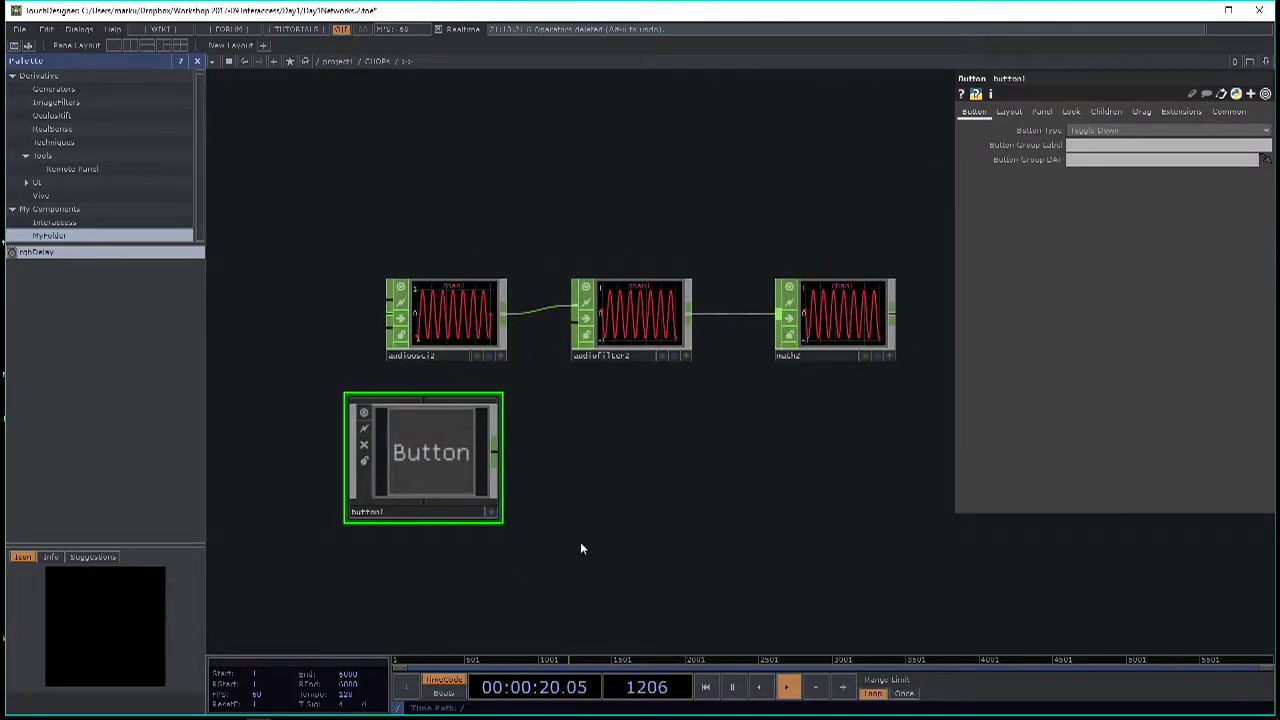
Turn on button1's Viewer Active and try pressing the Toggle Down button.
left_click(491, 513)
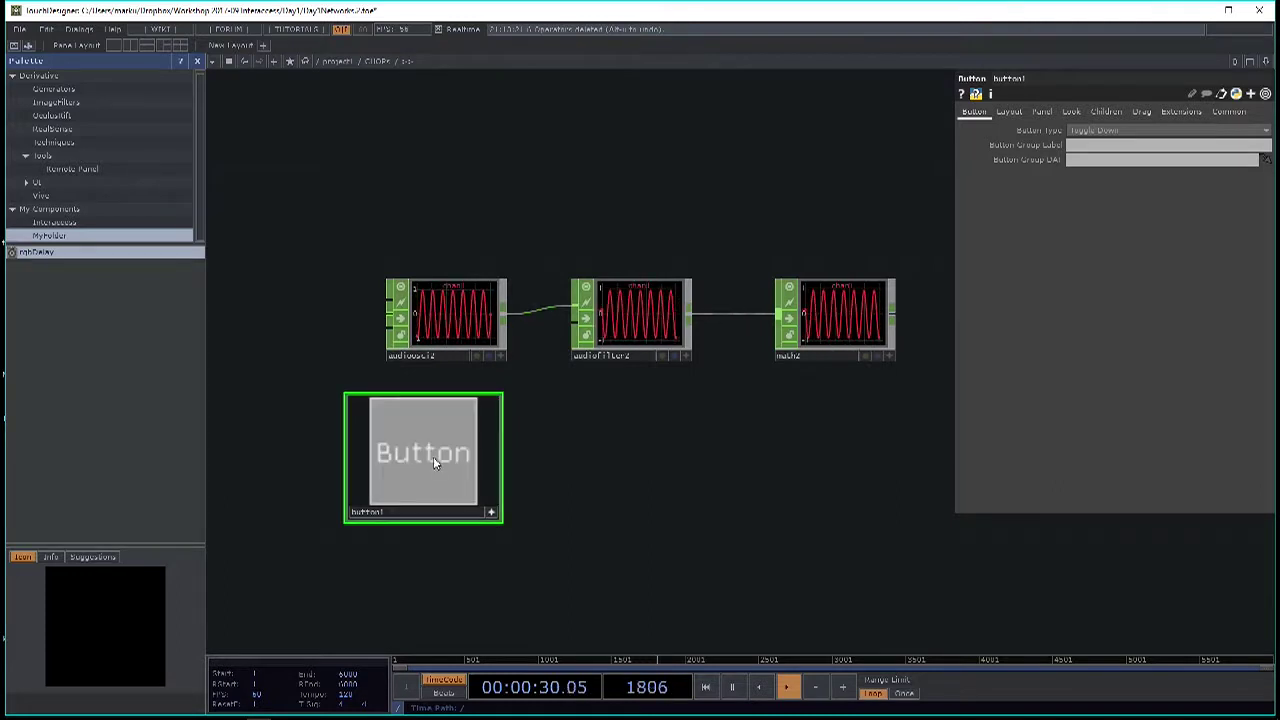
left_click(445, 476)
left_click(472, 473)
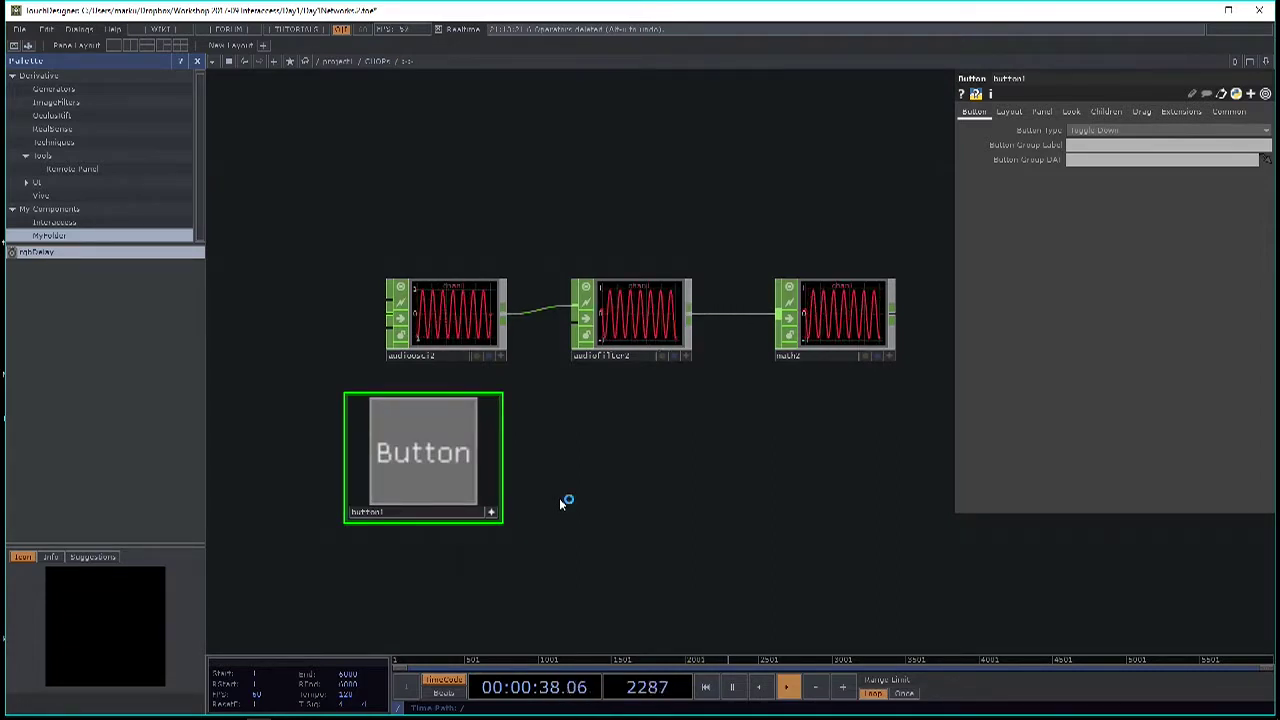
Change button1's Button Type from Toggle Down to Momentary.
left_click(1105, 131)
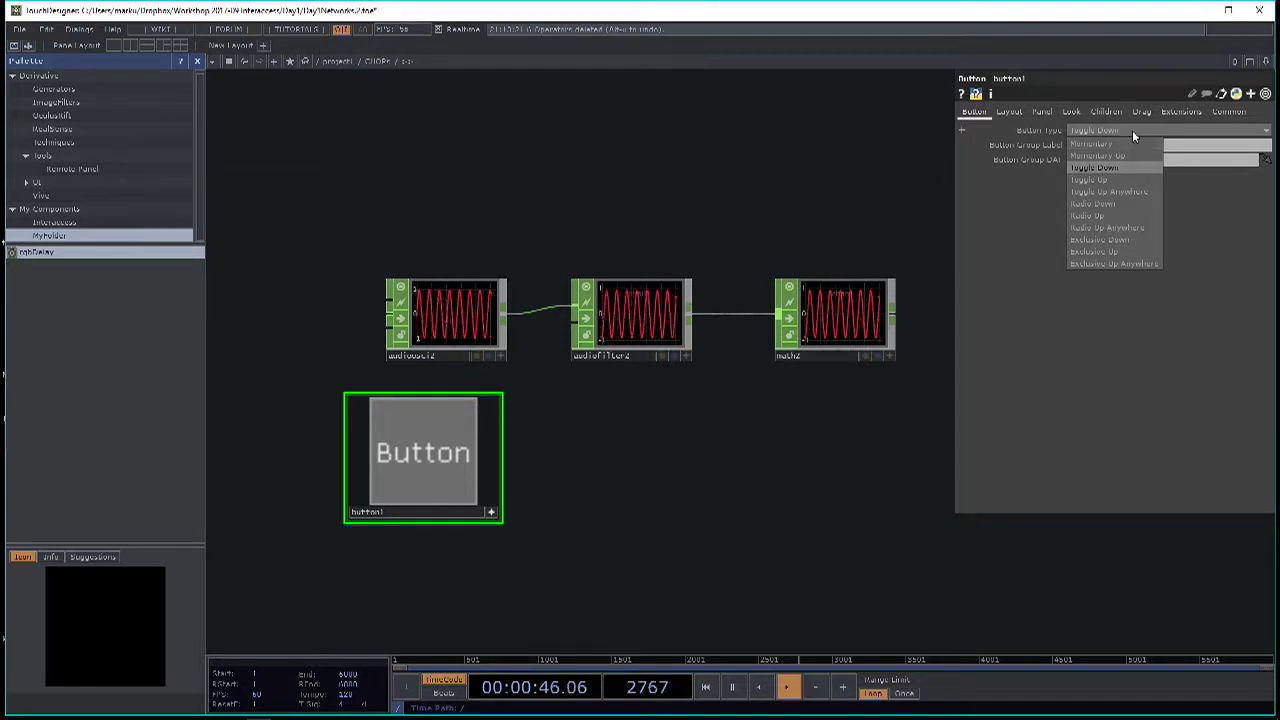
left_click(1136, 129)
left_click(1106, 128)
left_click(1112, 144)
Press the Momentary button several times, then cycle its live viewer off and back on.
left_click(457, 477)
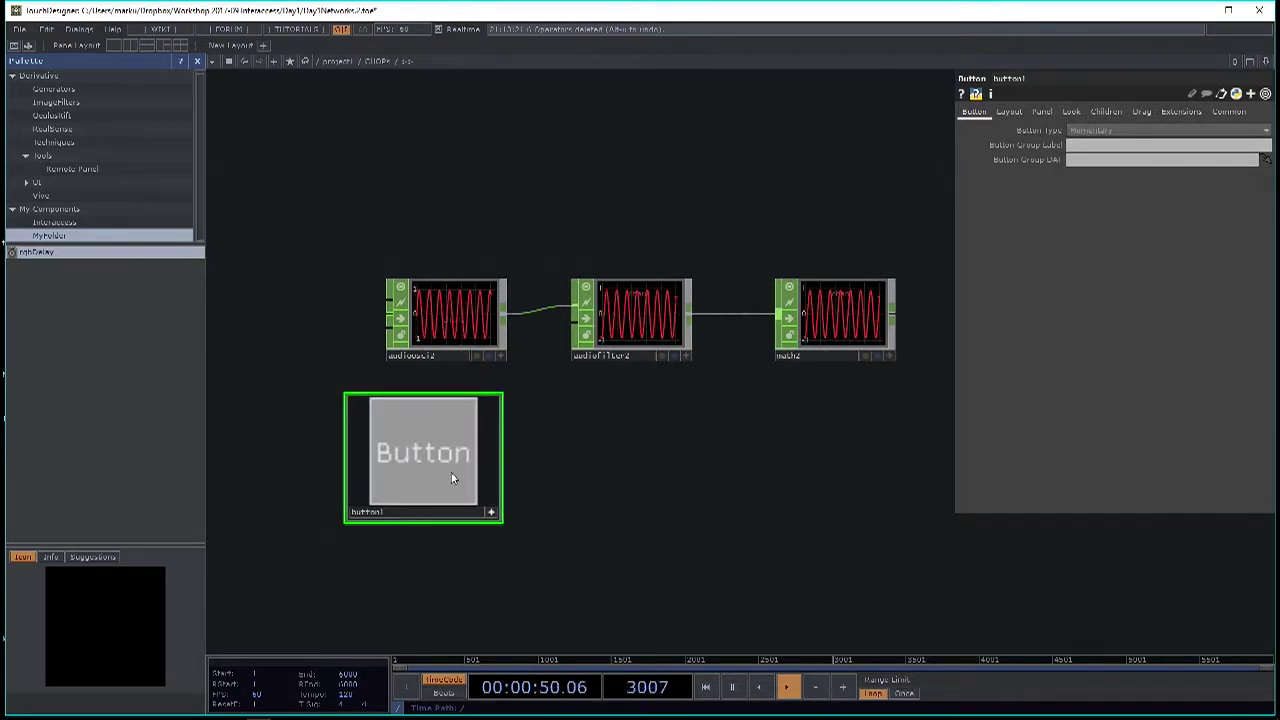
left_click(450, 498)
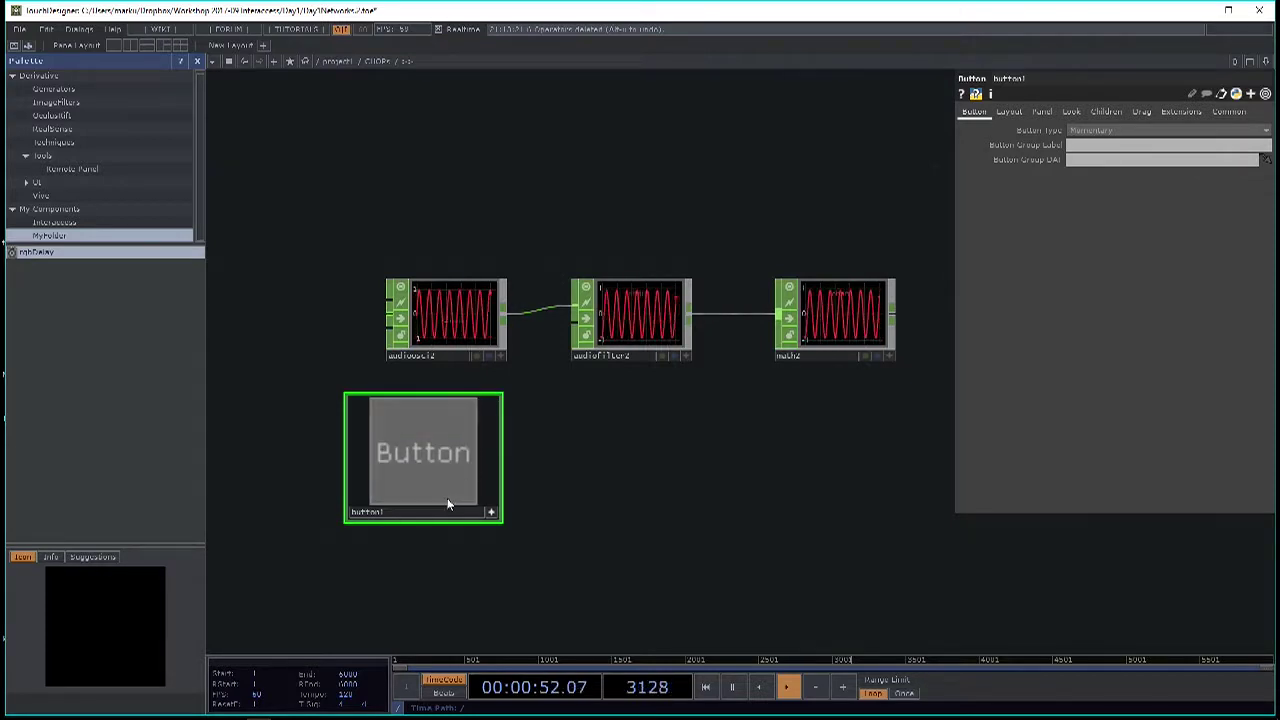
left_click(447, 504)
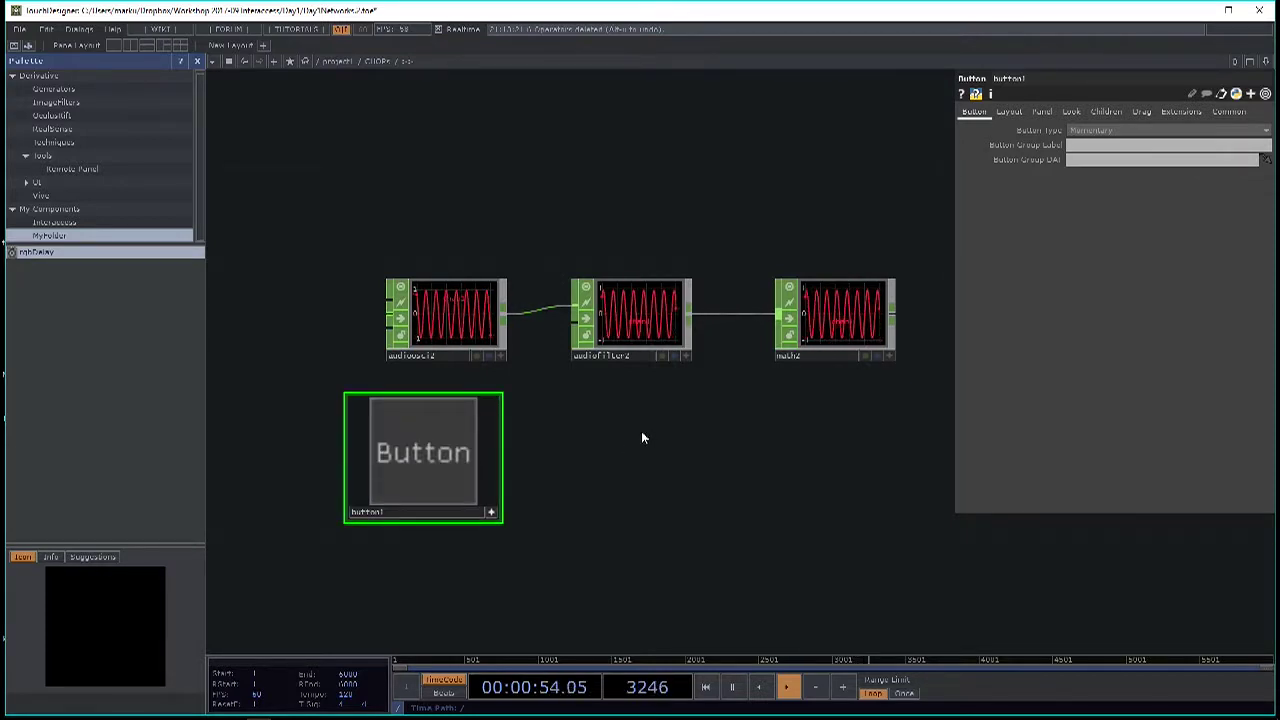
left_click(491, 514)
left_click_drag(596, 503, 571, 500)
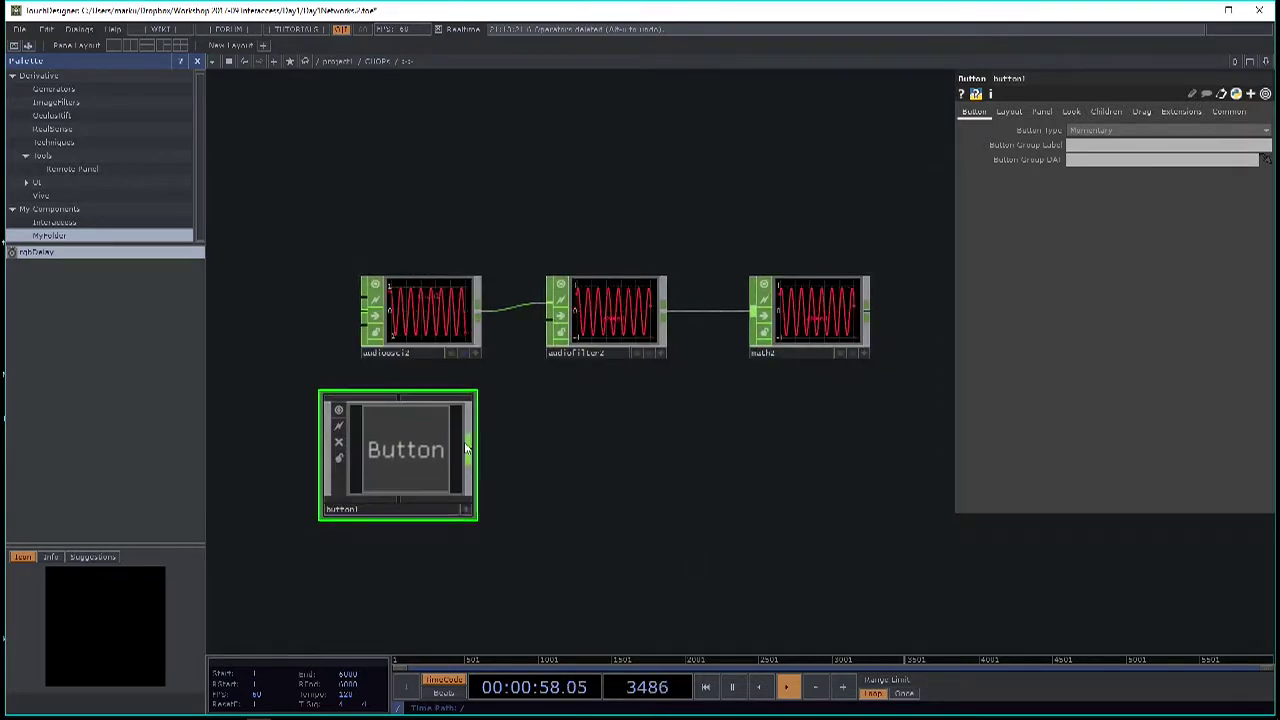
left_click(465, 511)
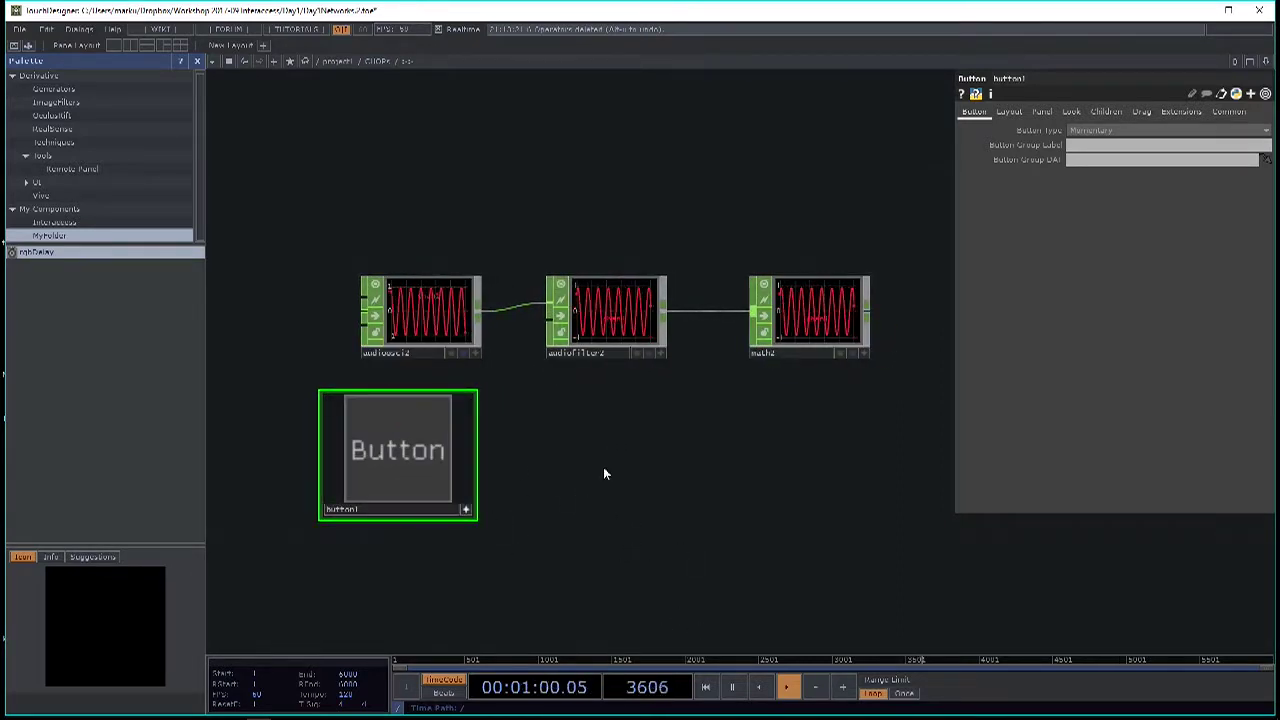
Add a Null CHOP, null1, wired from button1's output.
mouse_move(477, 448)
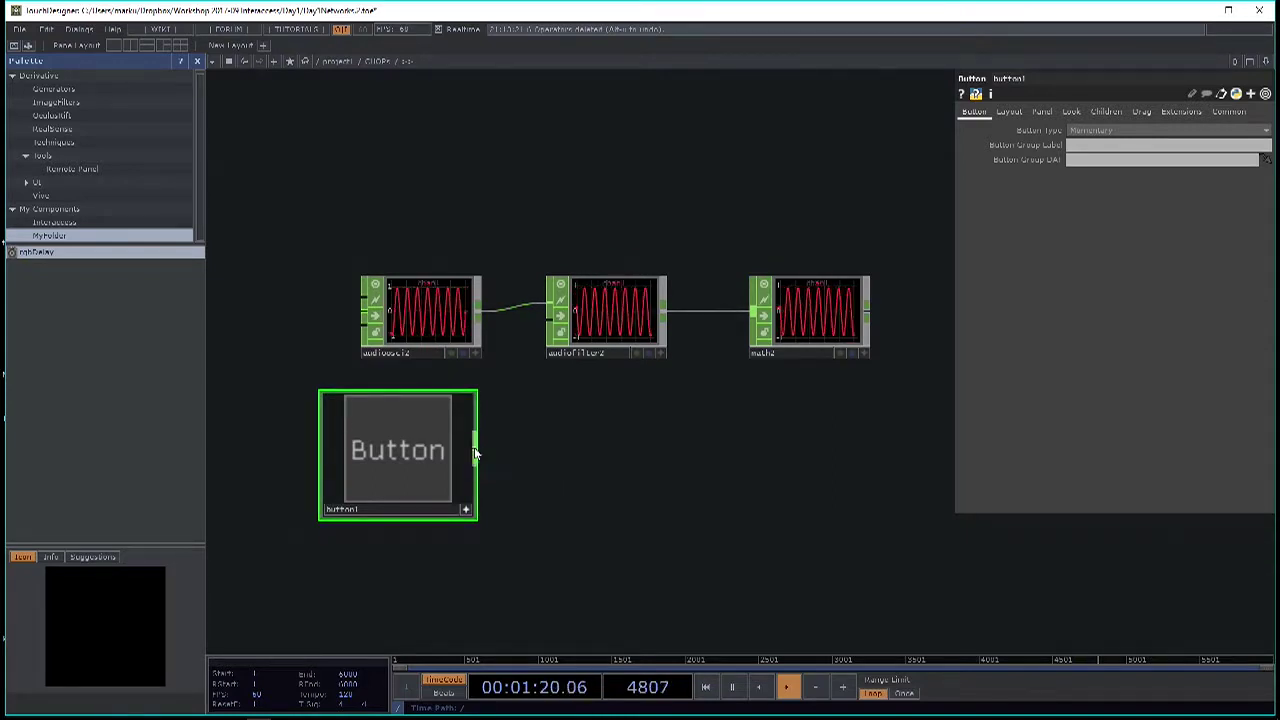
right_click(476, 452)
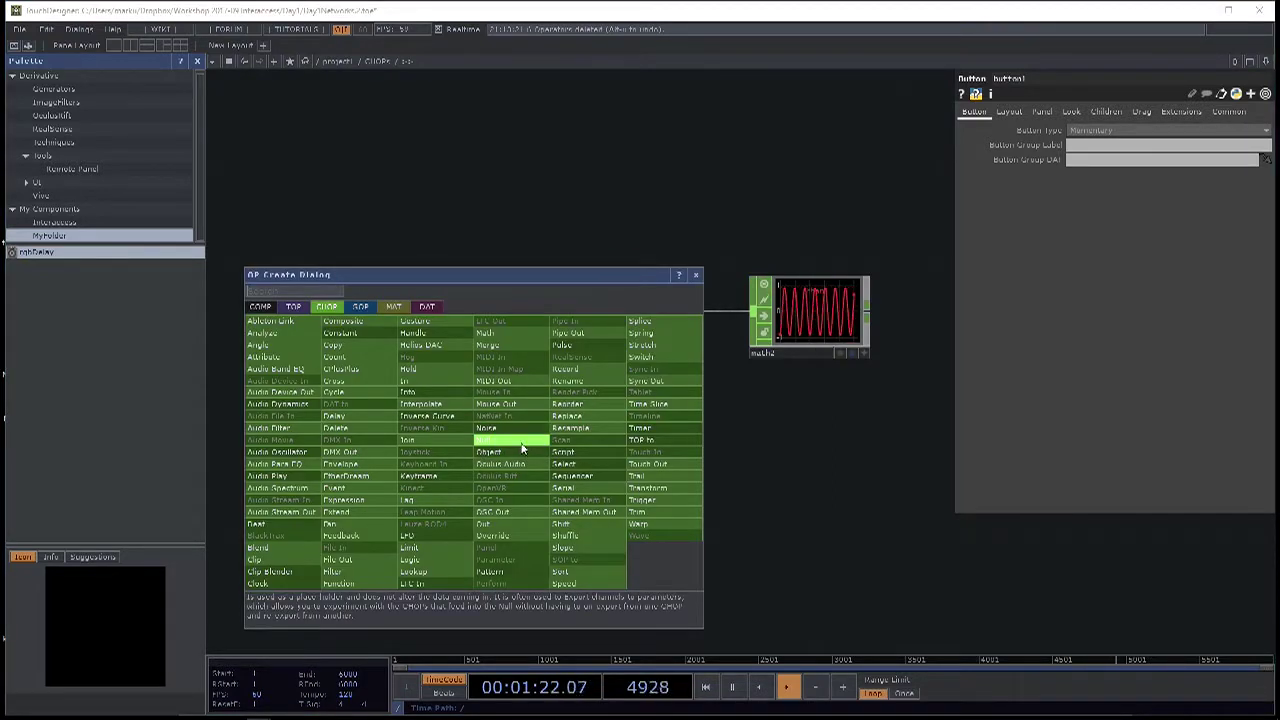
left_click(515, 441)
left_click(582, 453)
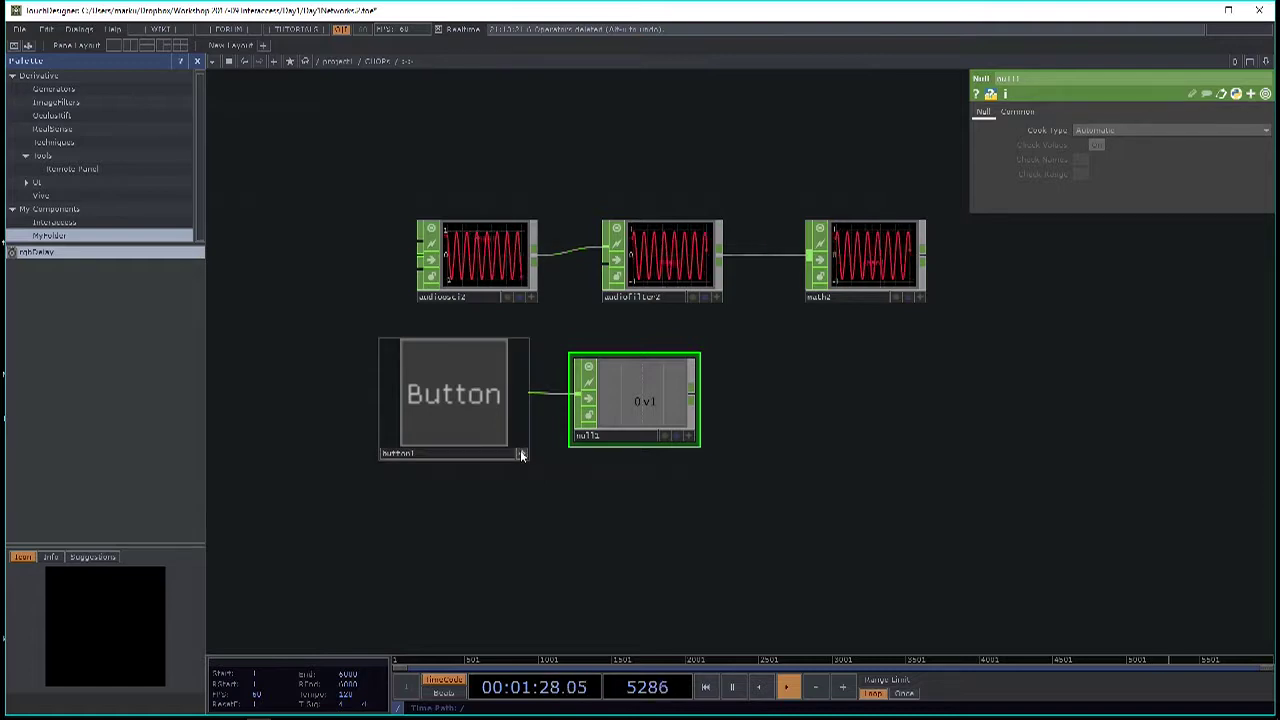
Move button1 and null1 left together and press the button three times to watch null1.
left_click(521, 453)
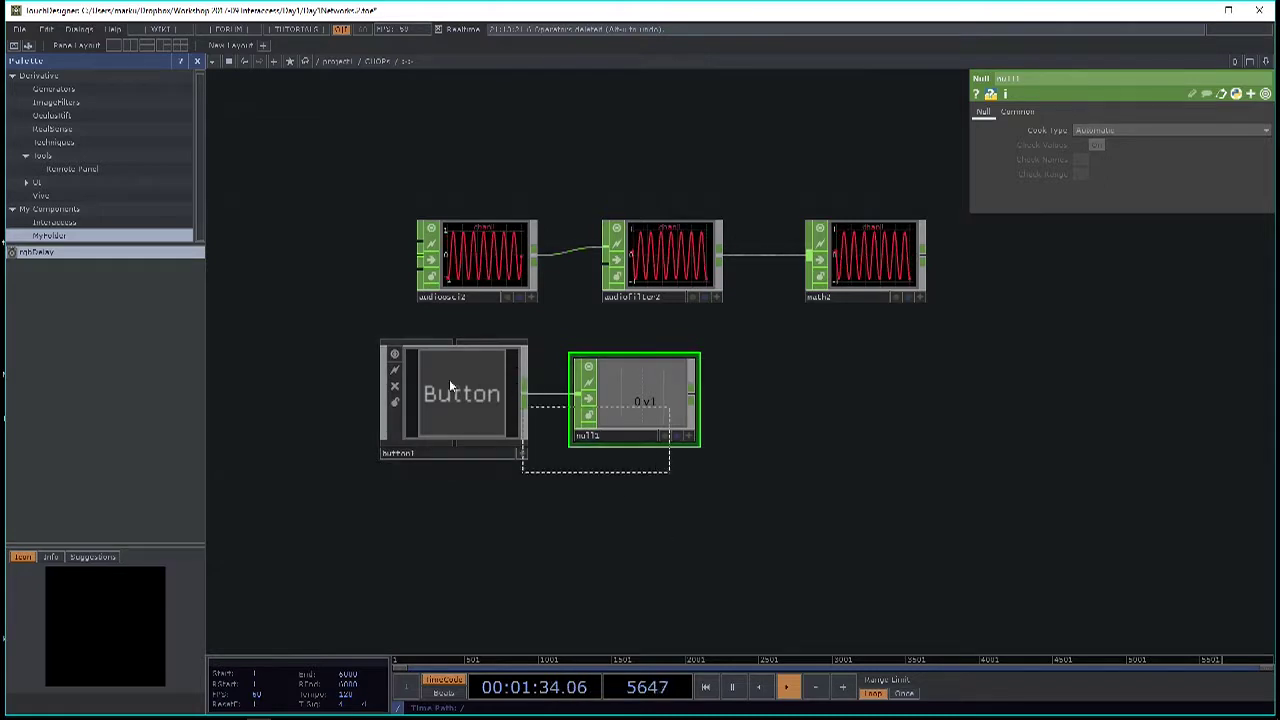
left_click_drag(427, 374, 309, 408)
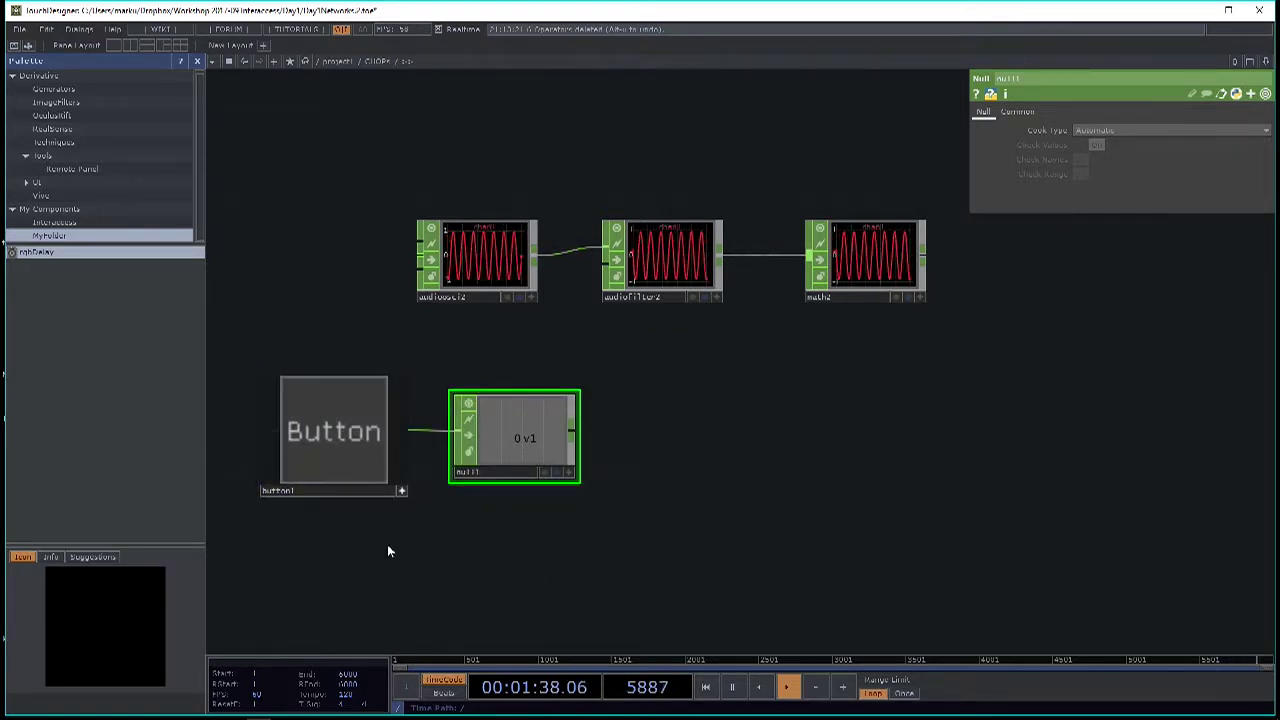
left_click(357, 461)
left_click(357, 461)
left_click(357, 461)
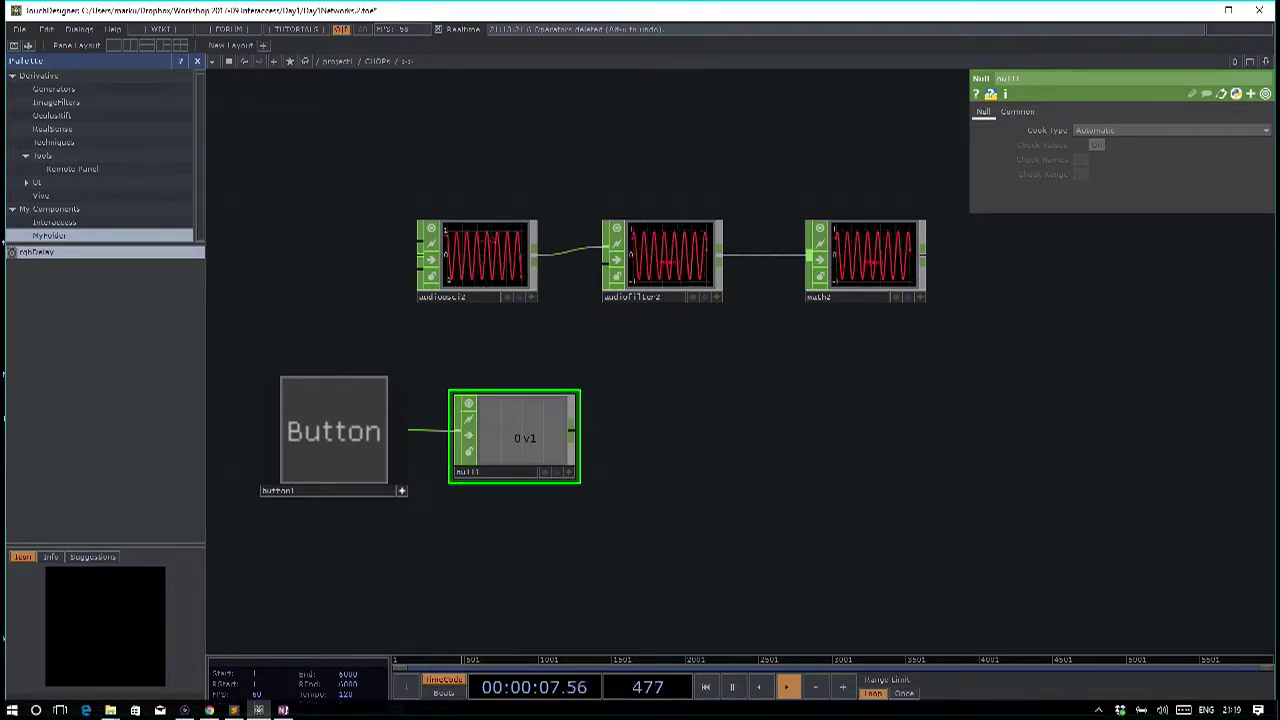
left_click(284, 711)
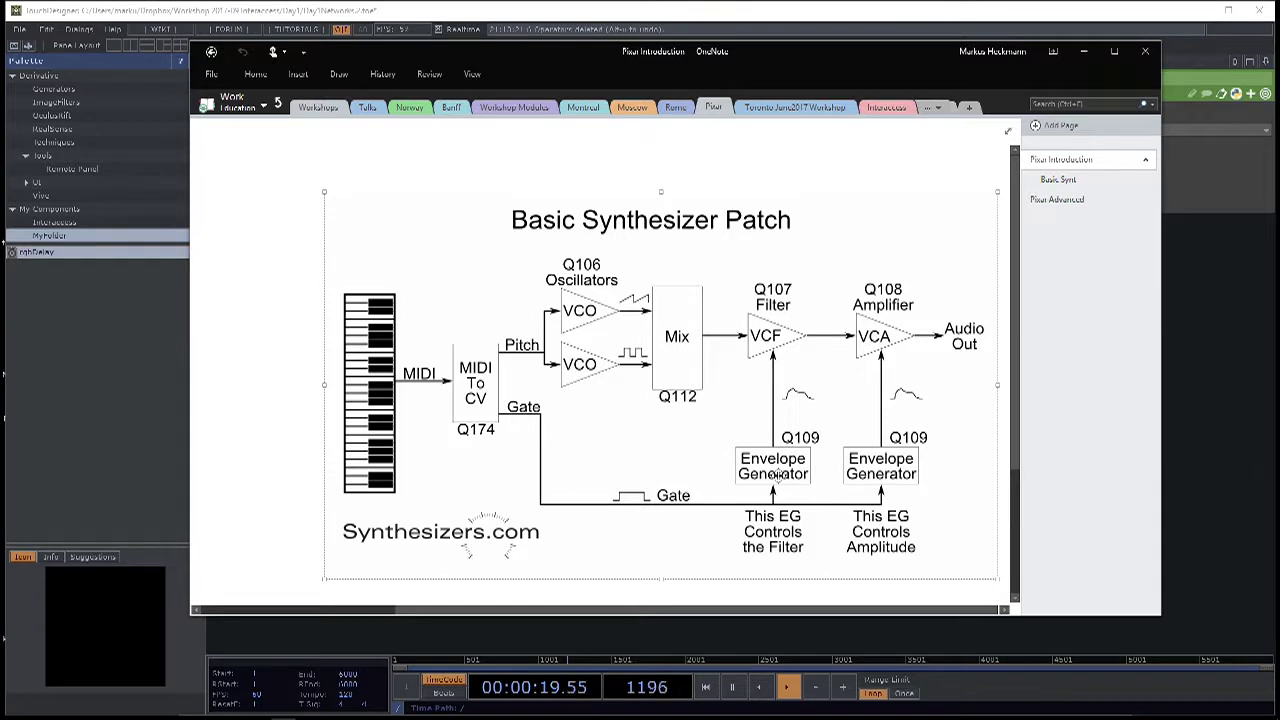
left_click(1222, 411)
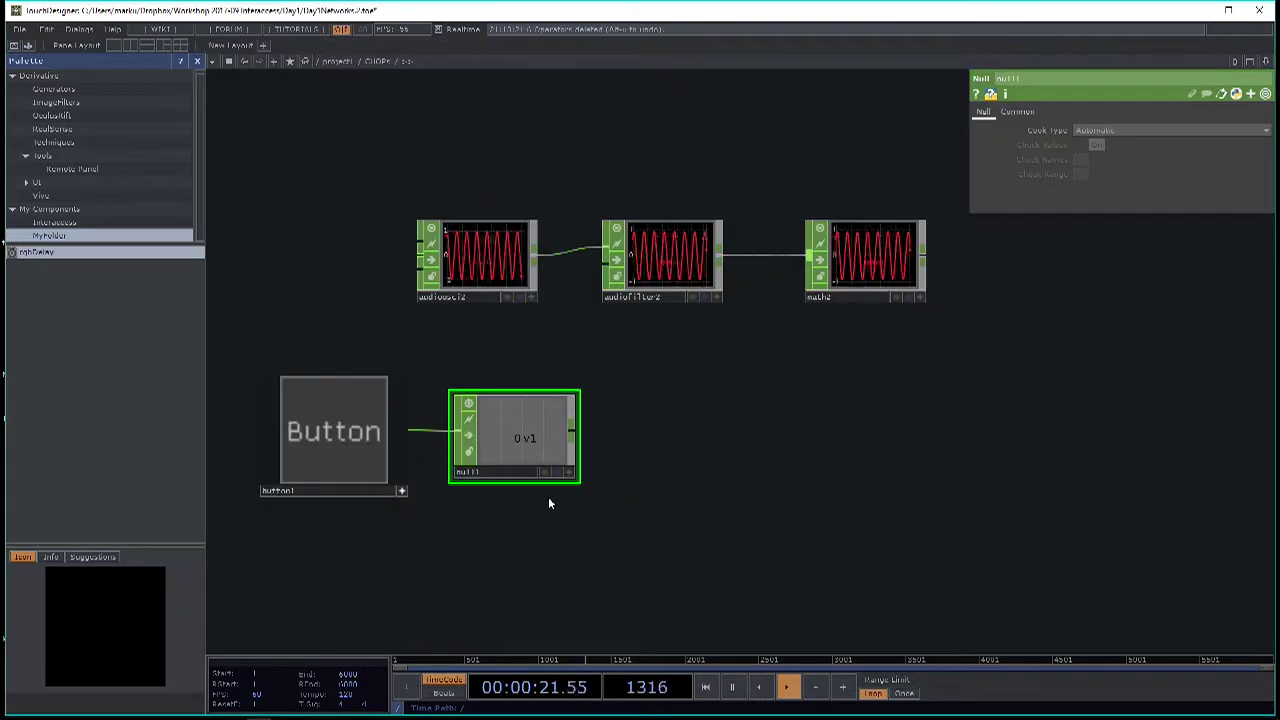
Add a Trigger CHOP, trigger2, after null1.
right_click(574, 437)
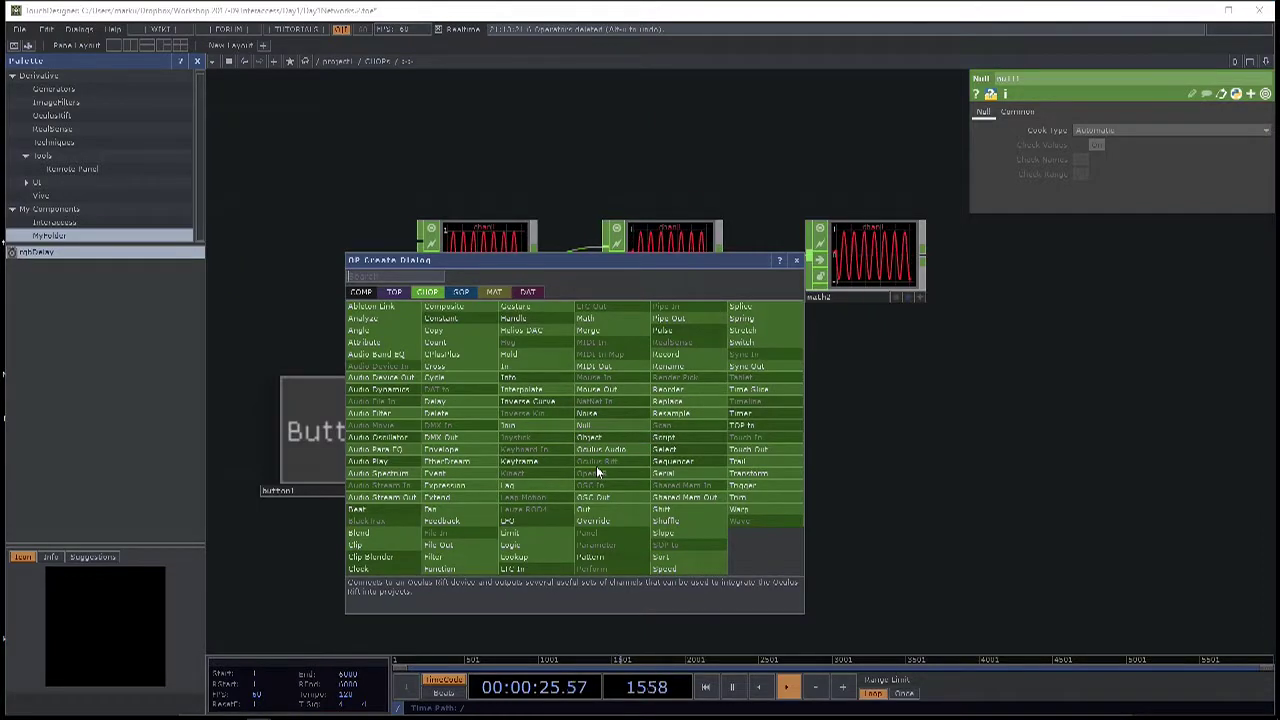
type("trig")
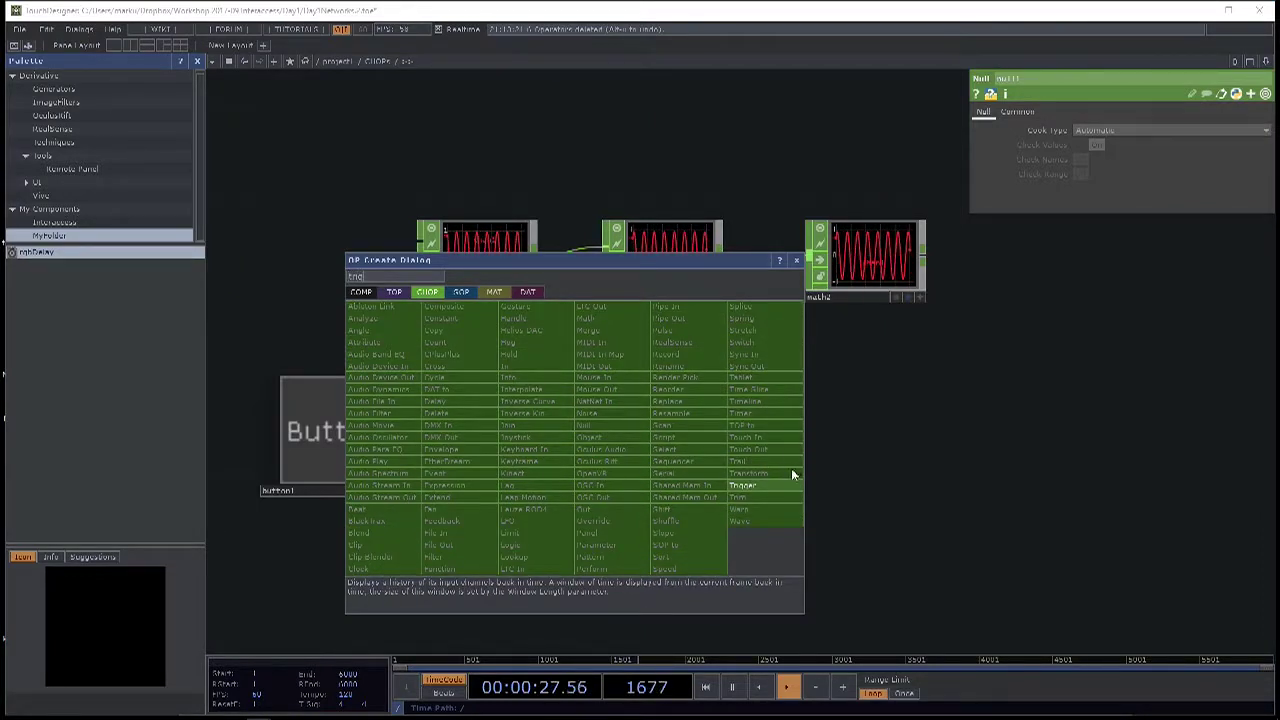
left_click(786, 485)
left_click(682, 443)
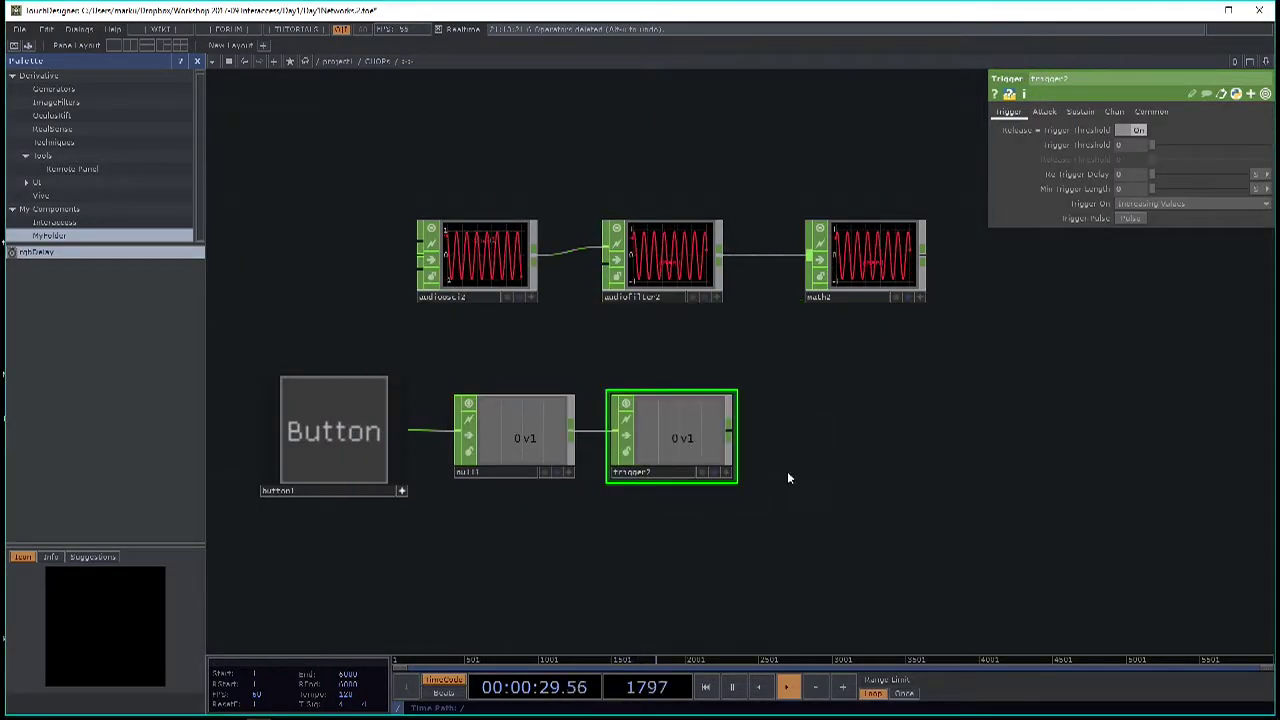
scroll(849, 457, "down", 2)
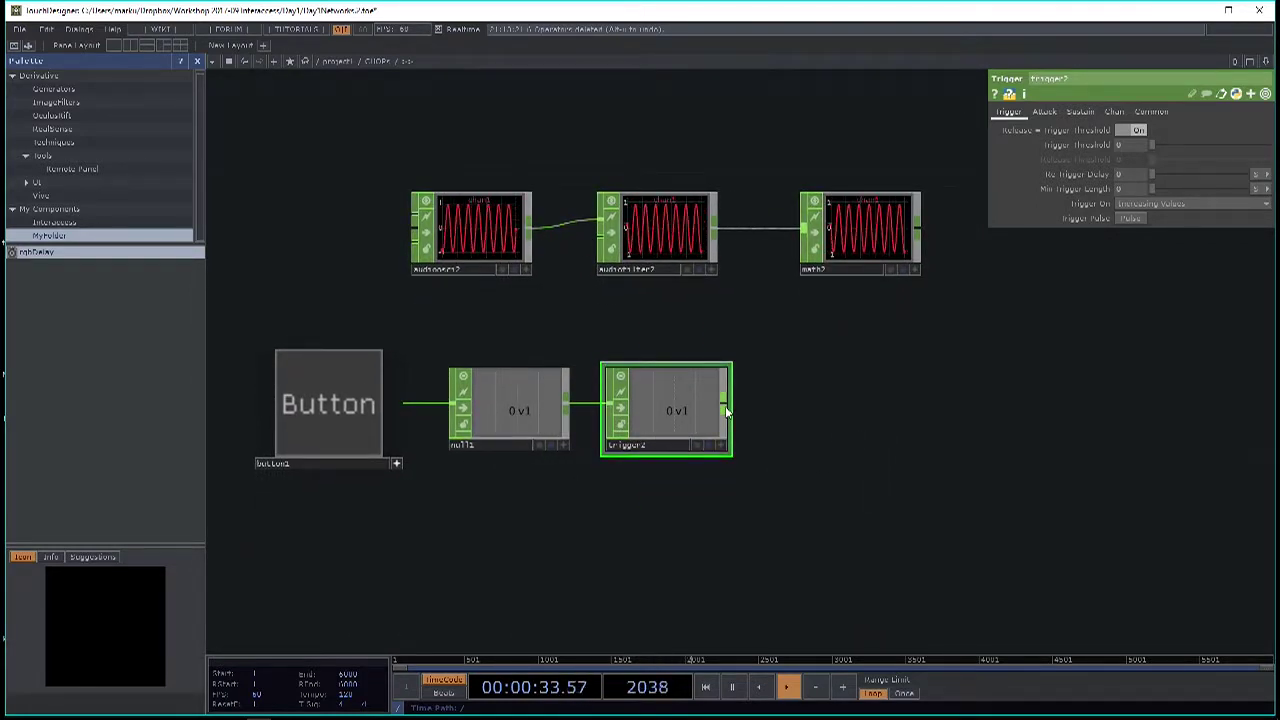
Add a Null CHOP, null2, after trigger2 and shift the button chain nodes left.
right_click(727, 411)
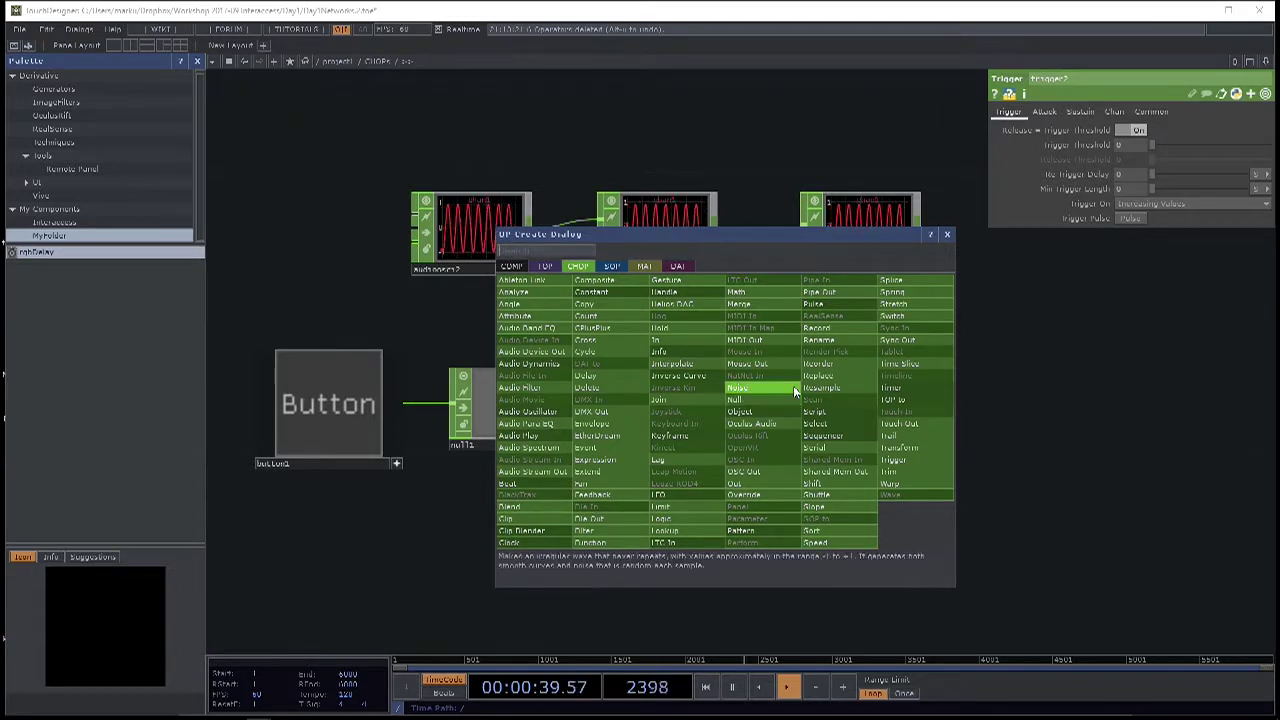
left_click(783, 401)
left_click(820, 405)
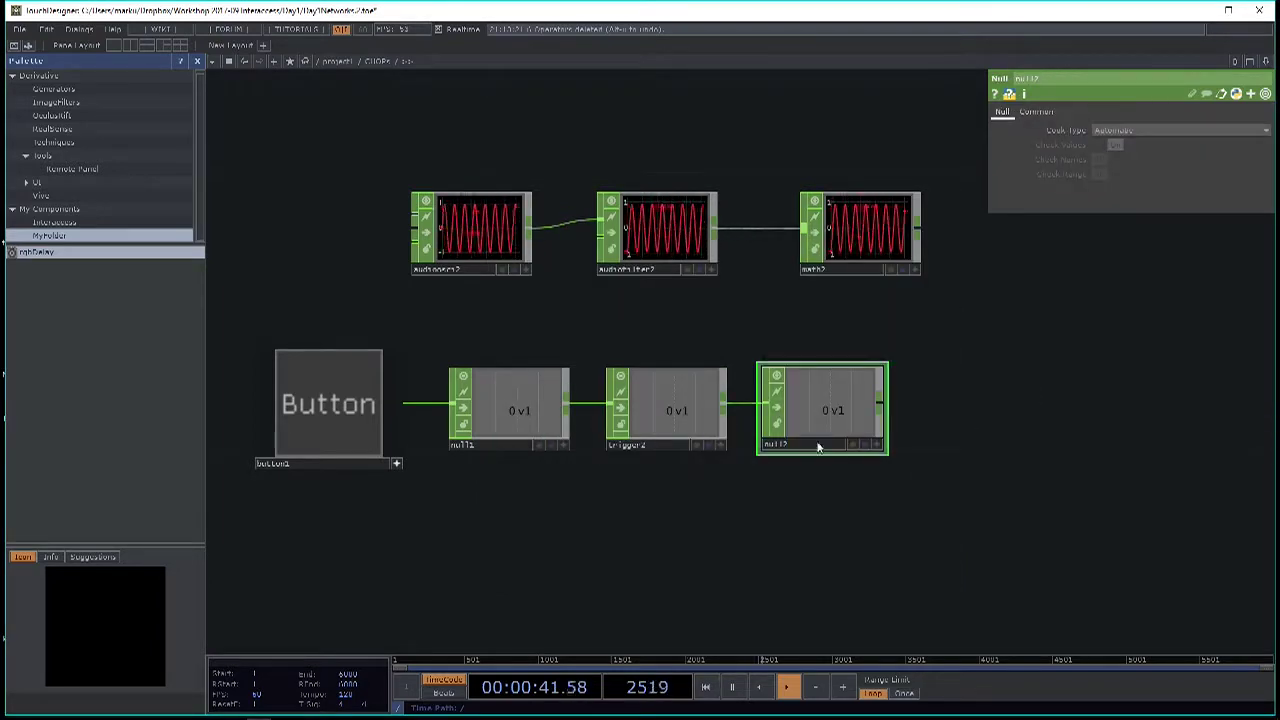
left_click_drag(872, 494, 331, 397)
left_click_drag(829, 413, 731, 420)
key("h")
left_click(974, 571)
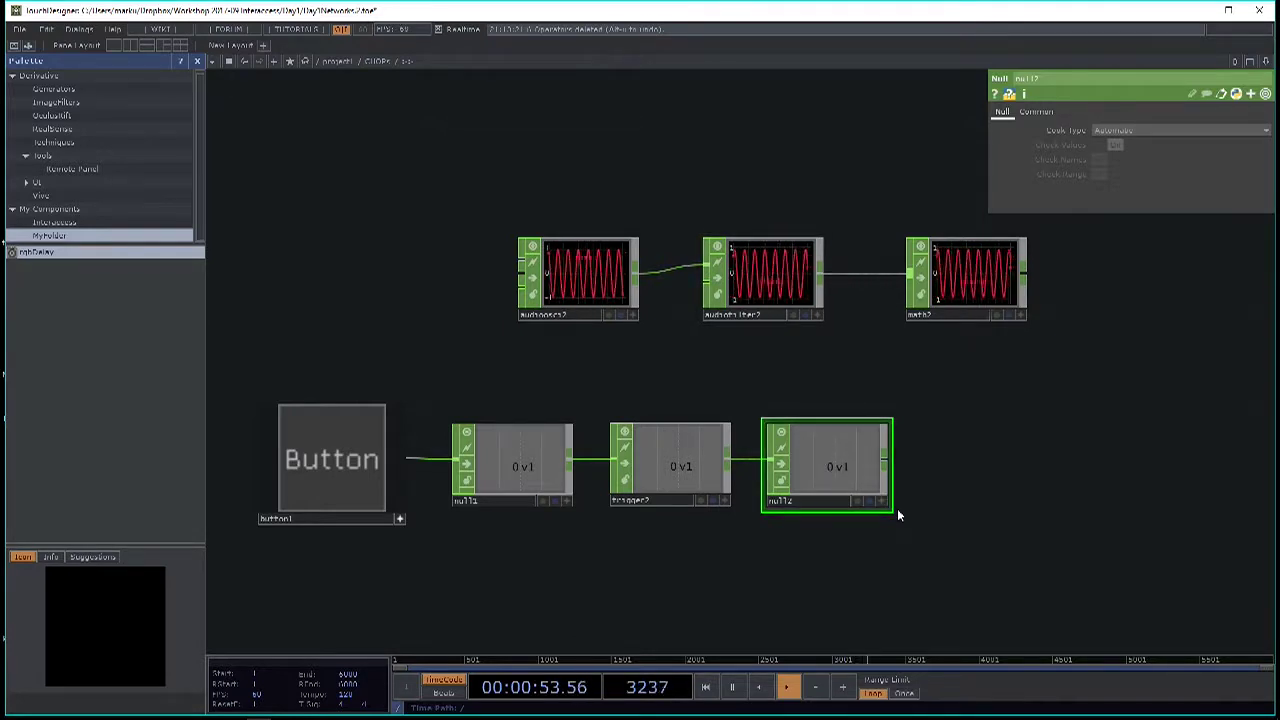
Drag null2's v1 channel onto audiofilter2's Filter Cutoff and export it as a CHOP.
left_click(795, 272)
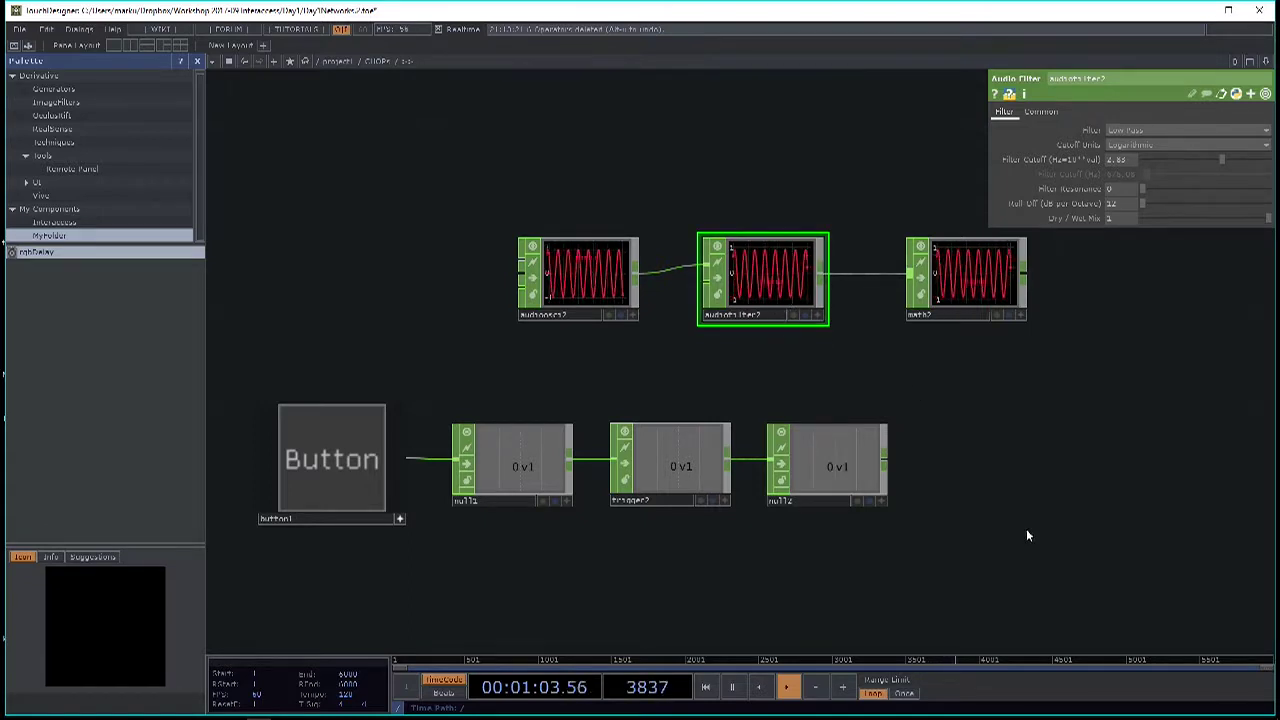
left_click(882, 502)
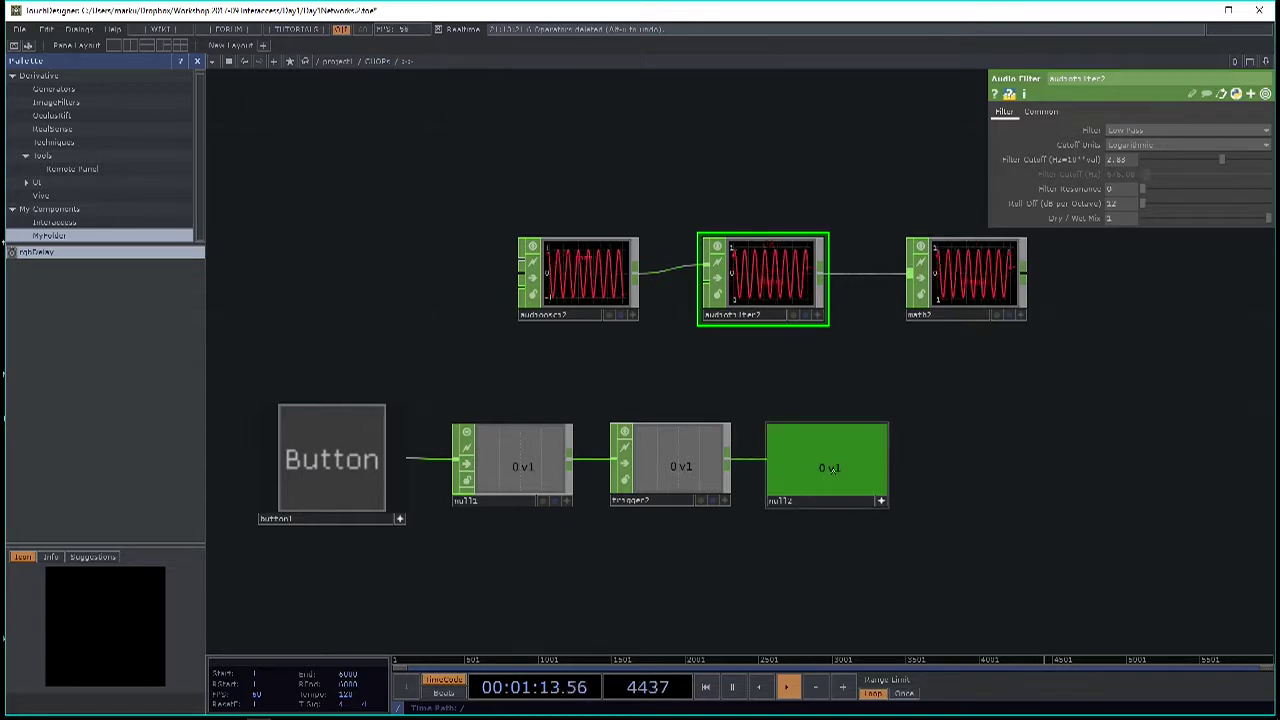
left_click_drag(828, 467, 1118, 160)
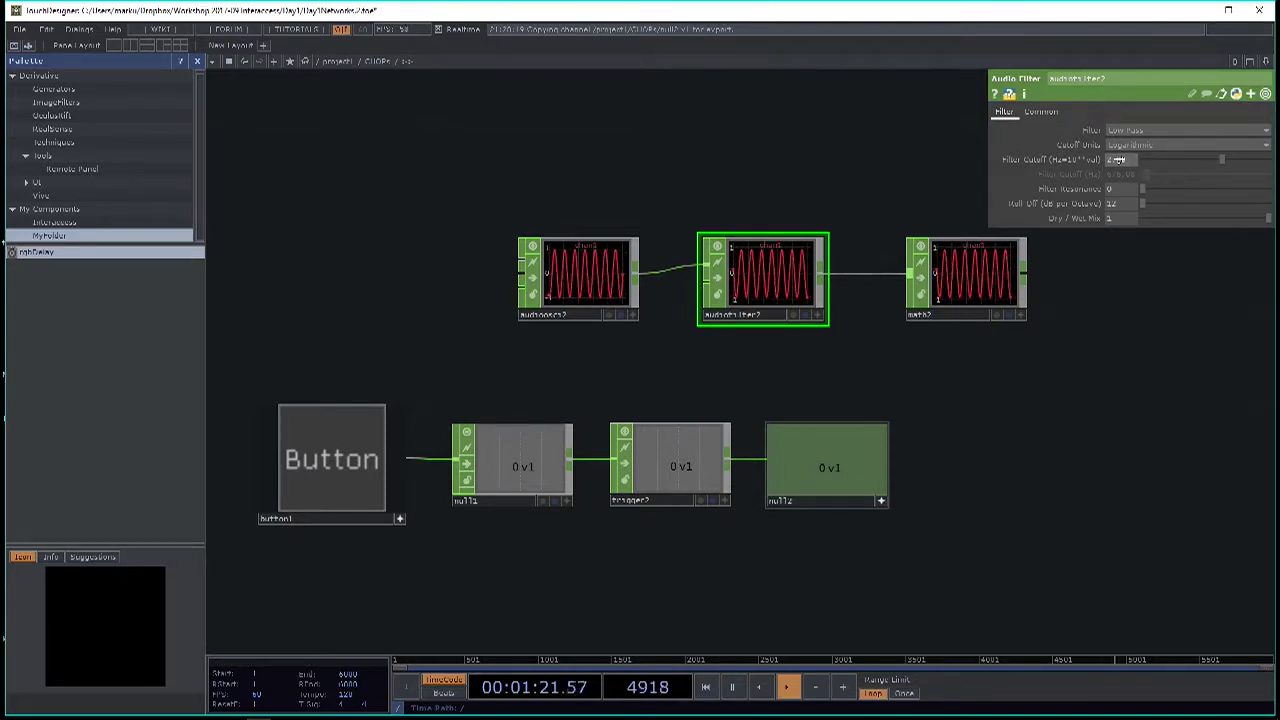
left_click_drag(1118, 160, 1124, 158)
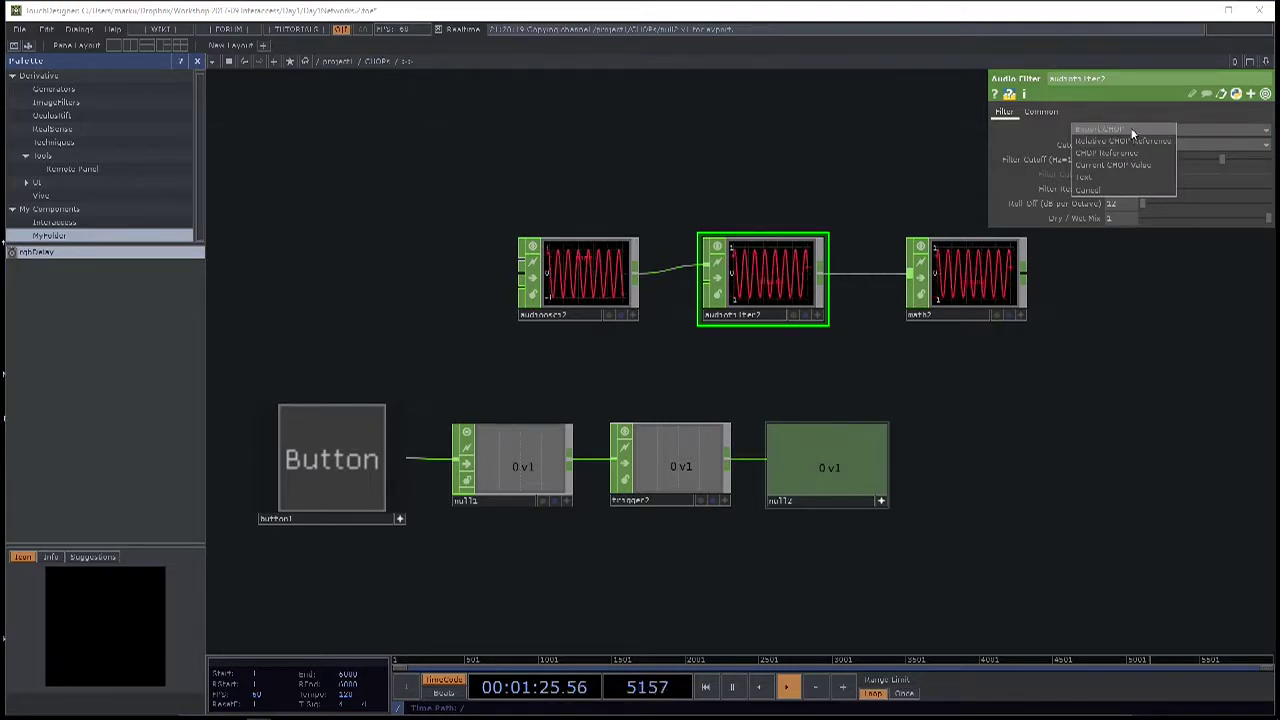
left_click(1130, 130)
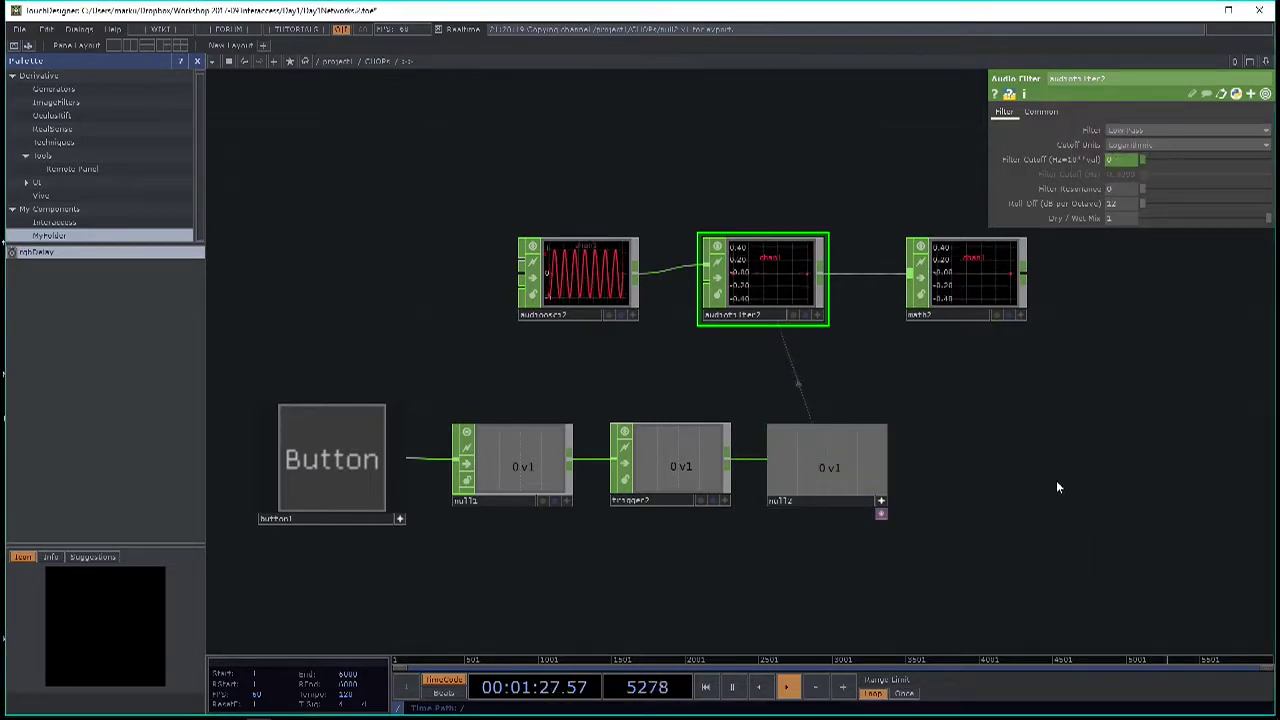
left_click(336, 453)
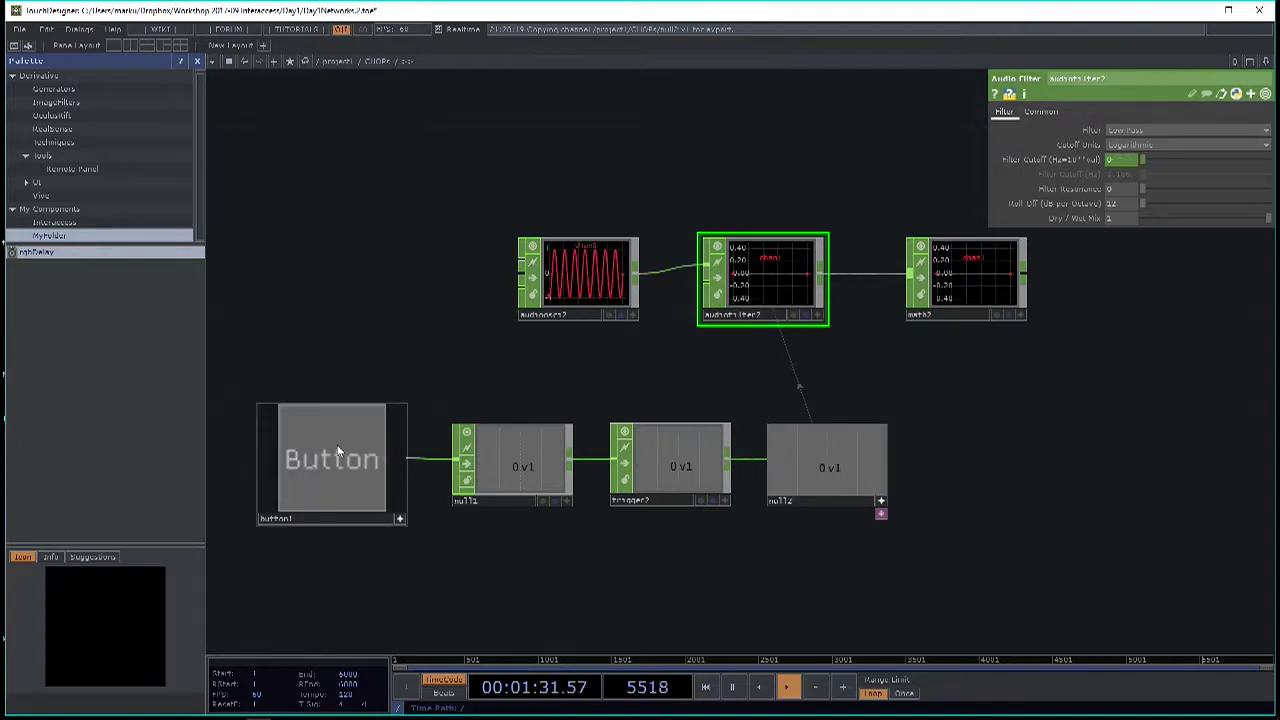
left_click(336, 453)
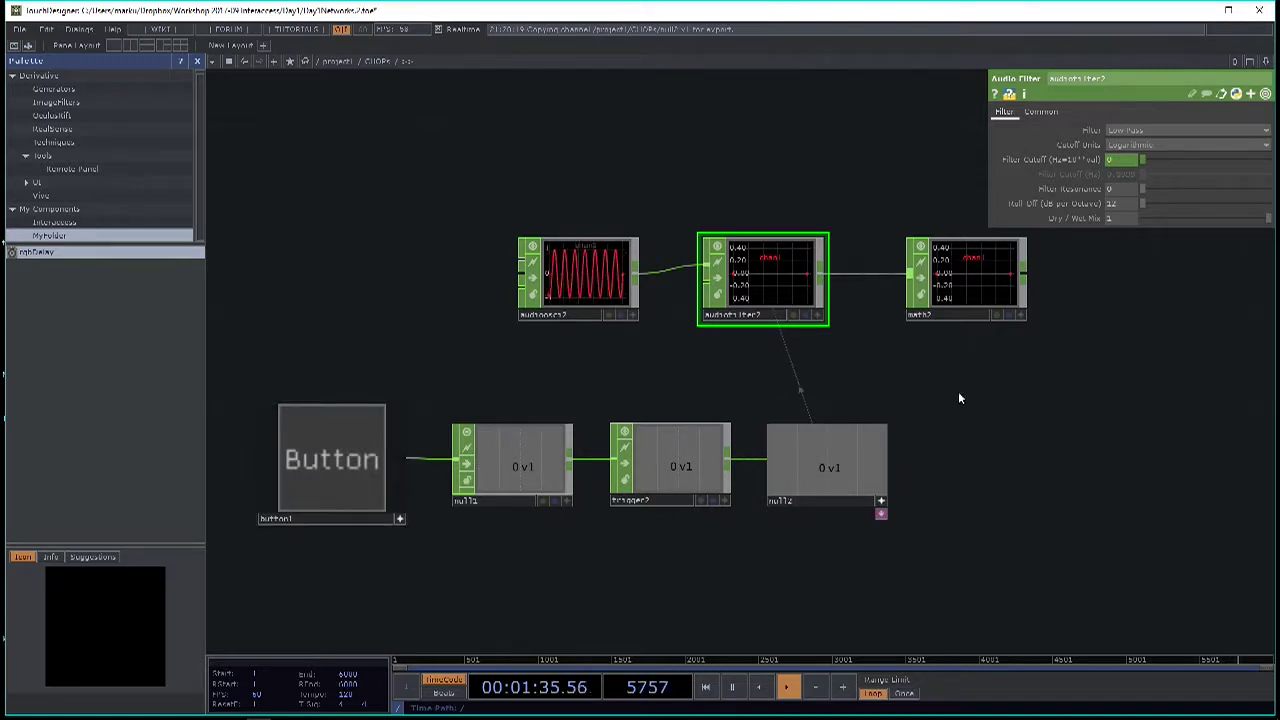
left_click(320, 475)
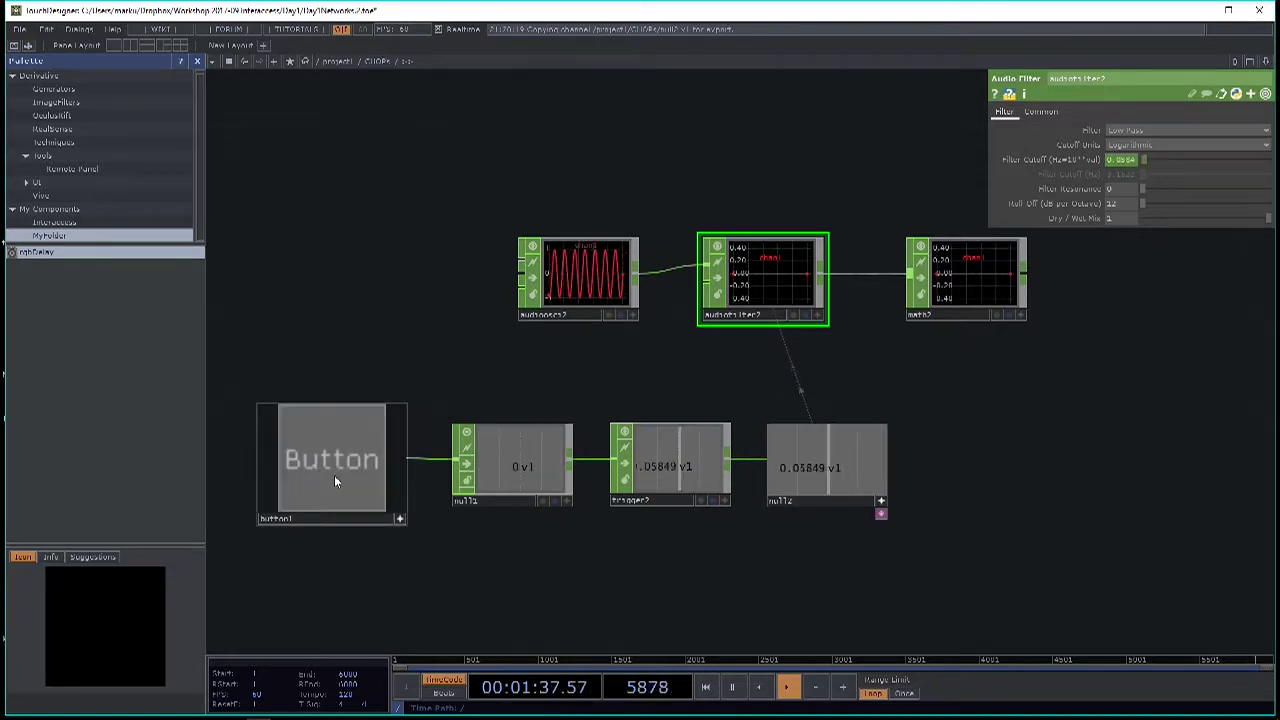
left_click(332, 464)
left_click(332, 464)
left_click(332, 464)
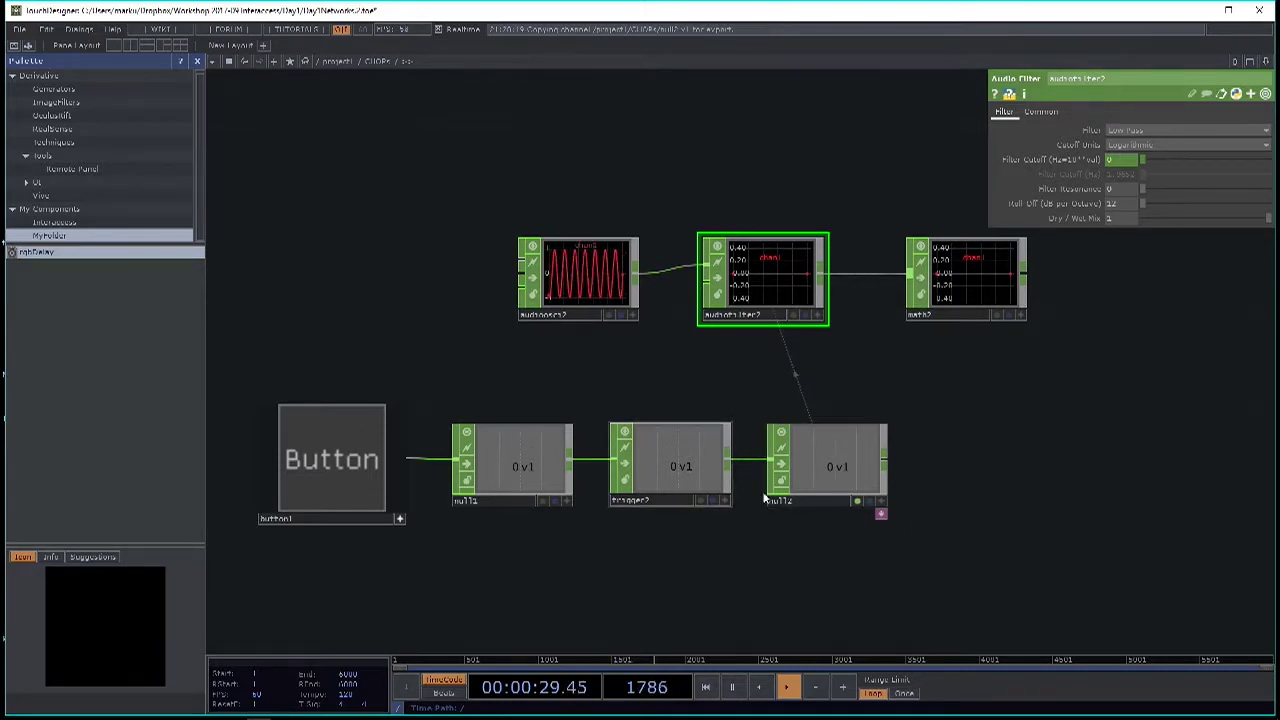
Move null2 right and drop a Math CHOP, math3, onto the trigger2–null2 wire.
left_click_drag(844, 475, 1005, 482)
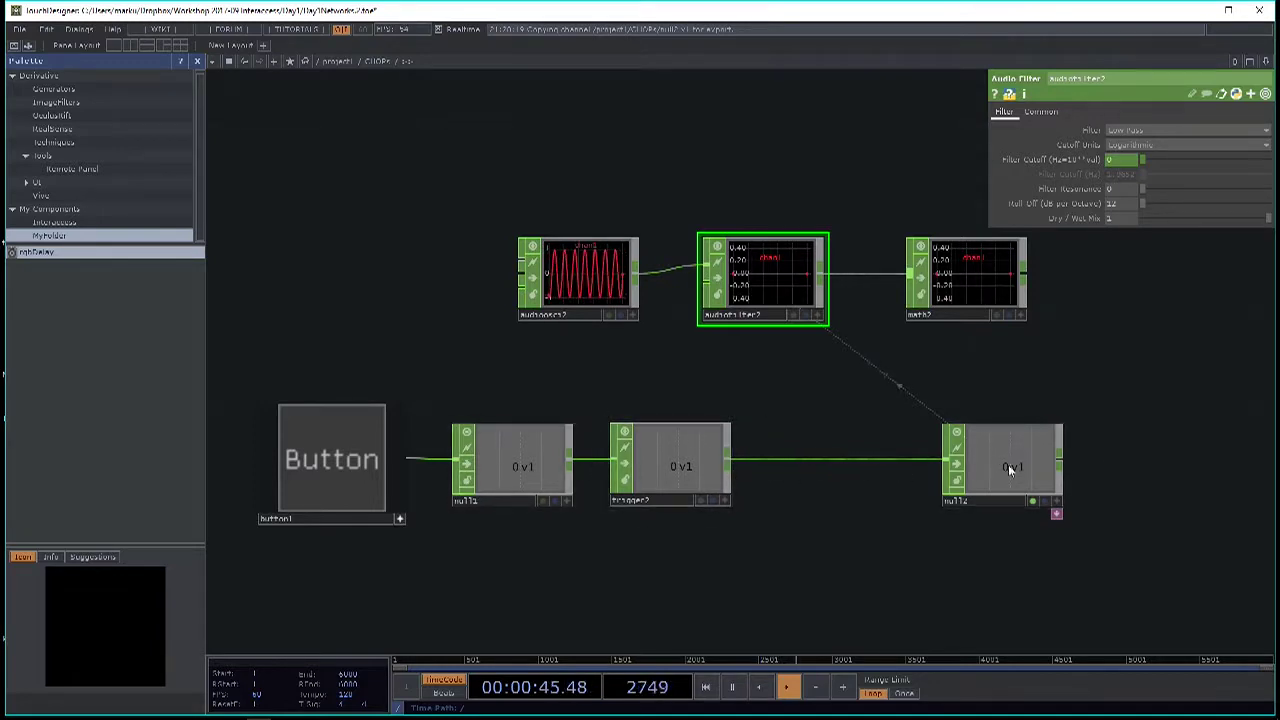
right_click(732, 465)
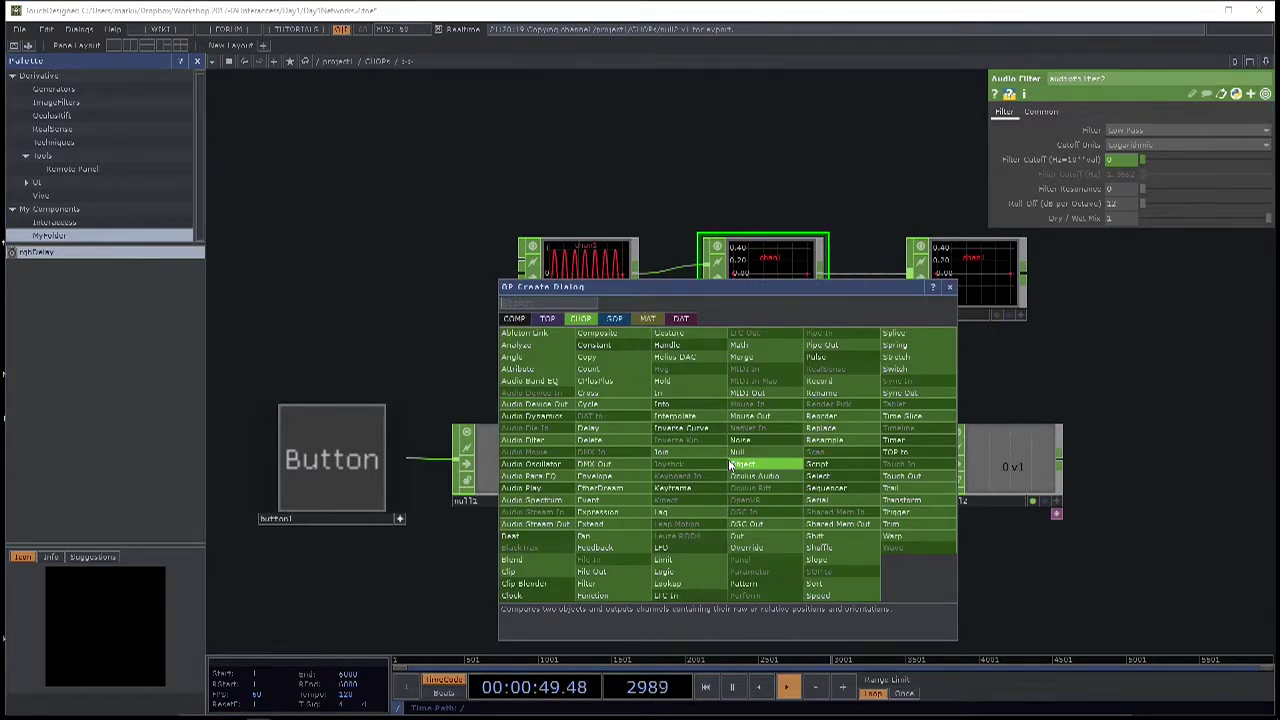
type("math")
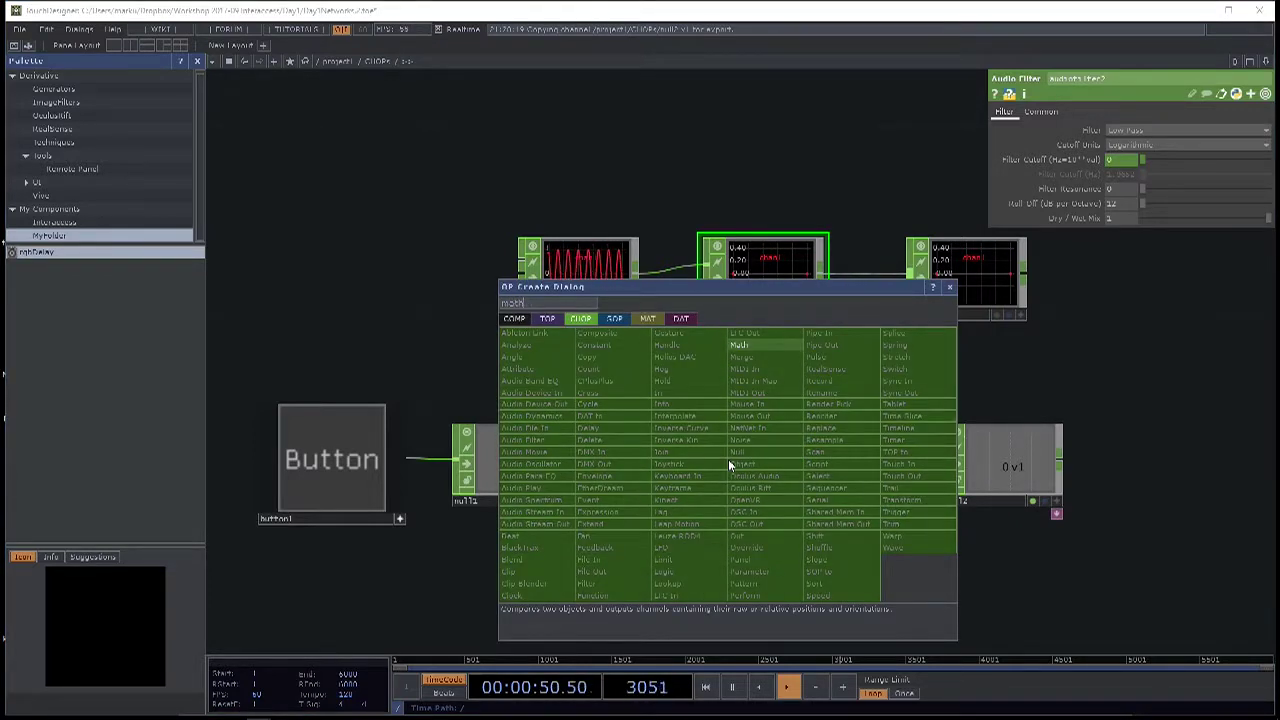
left_click(740, 344)
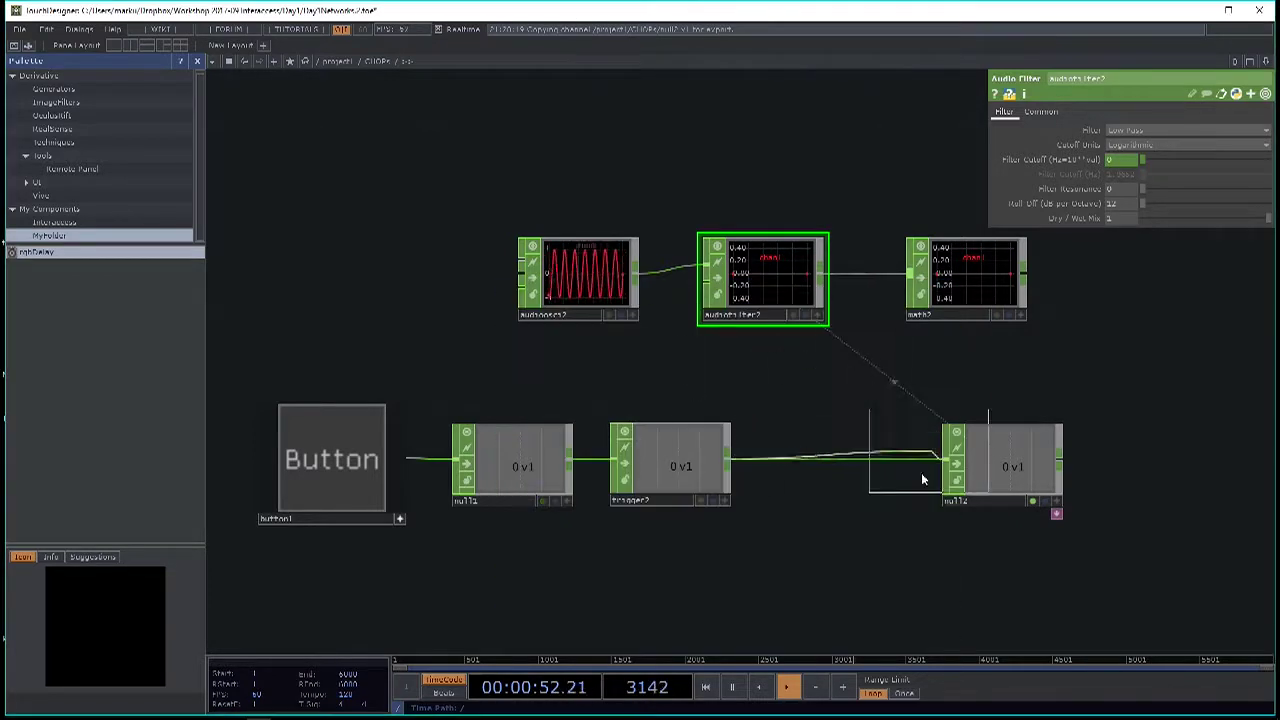
left_click(845, 466)
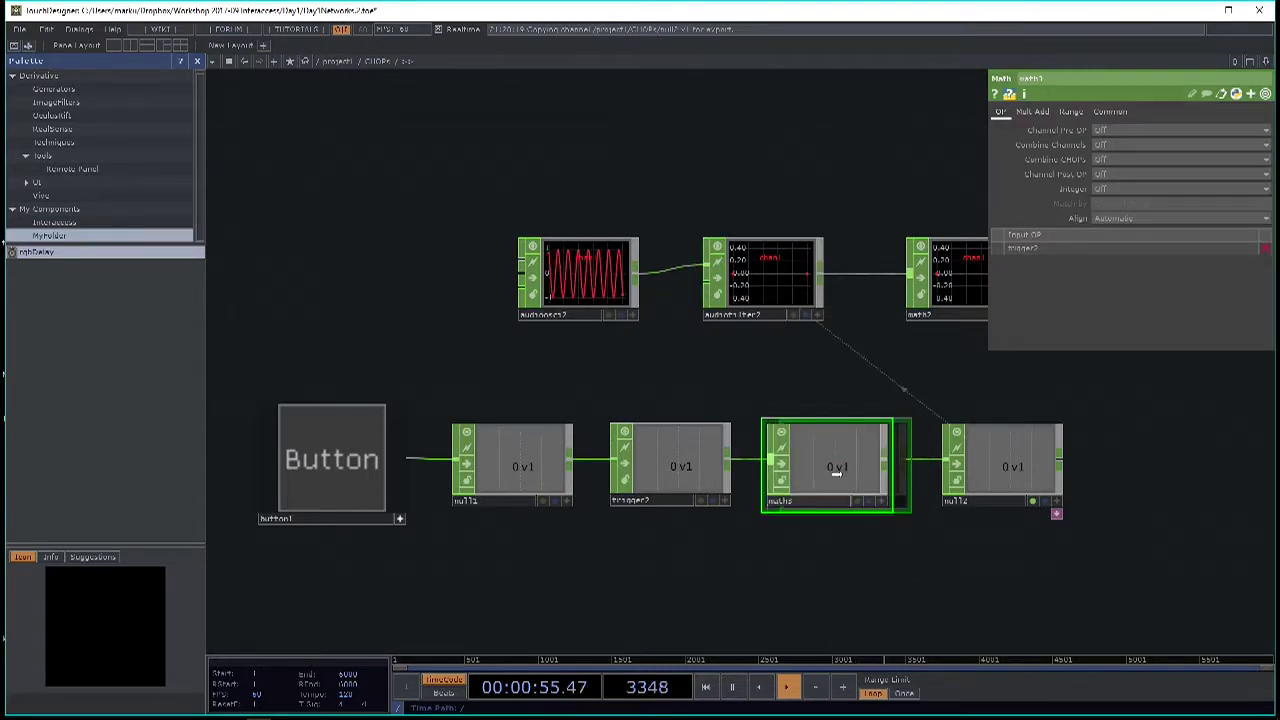
left_click_drag(877, 557, 770, 578)
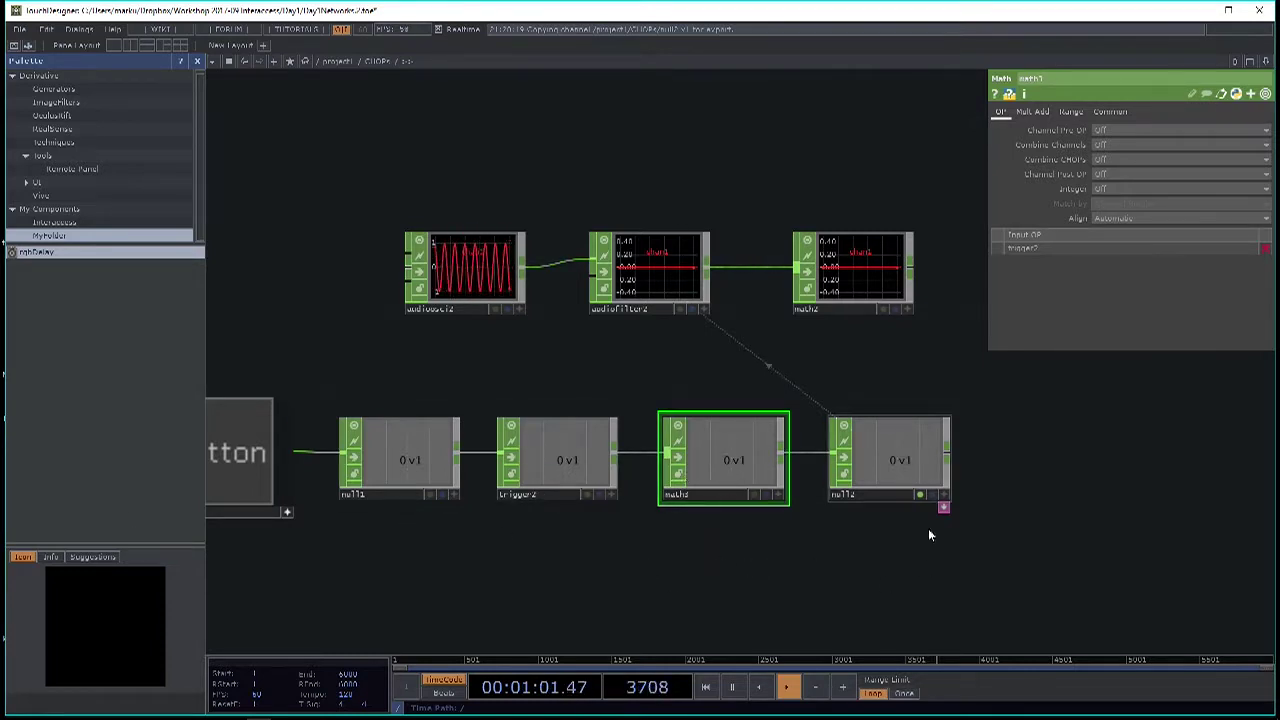
left_click_drag(757, 592, 828, 592)
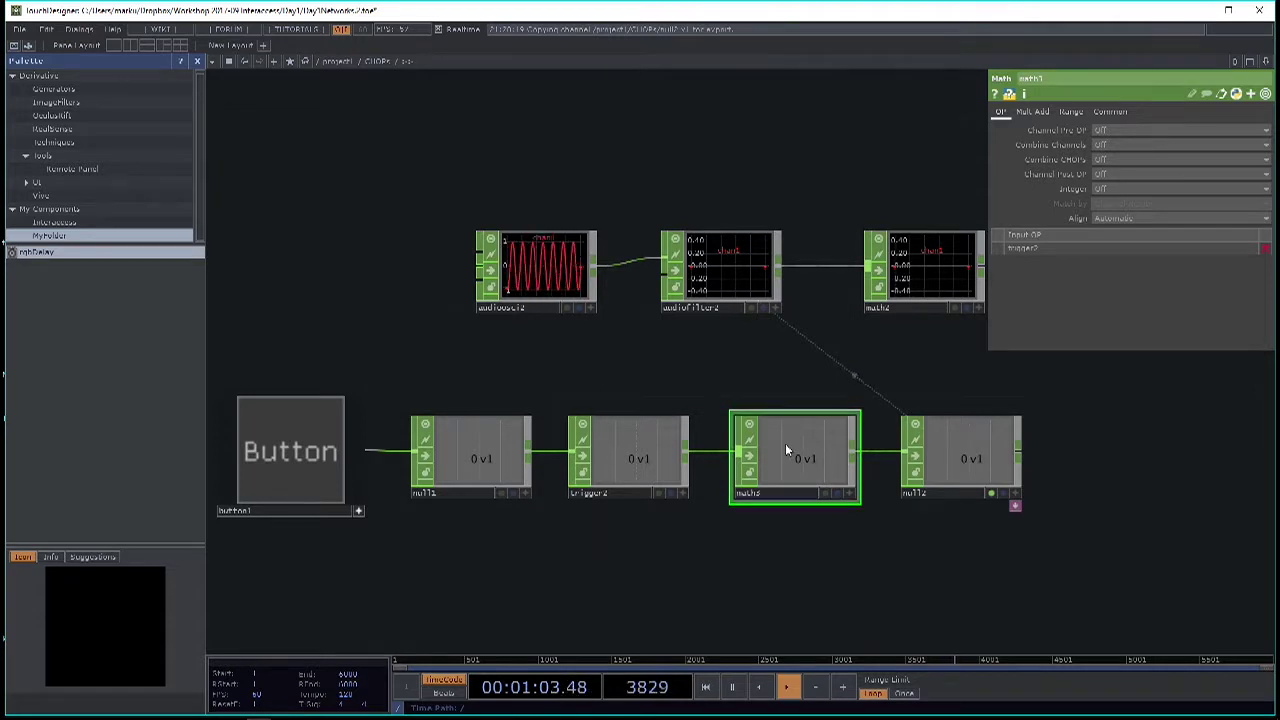
Set math3's Multiply to 3 and press the Button repeatedly to check the tripled output.
left_click(1033, 112)
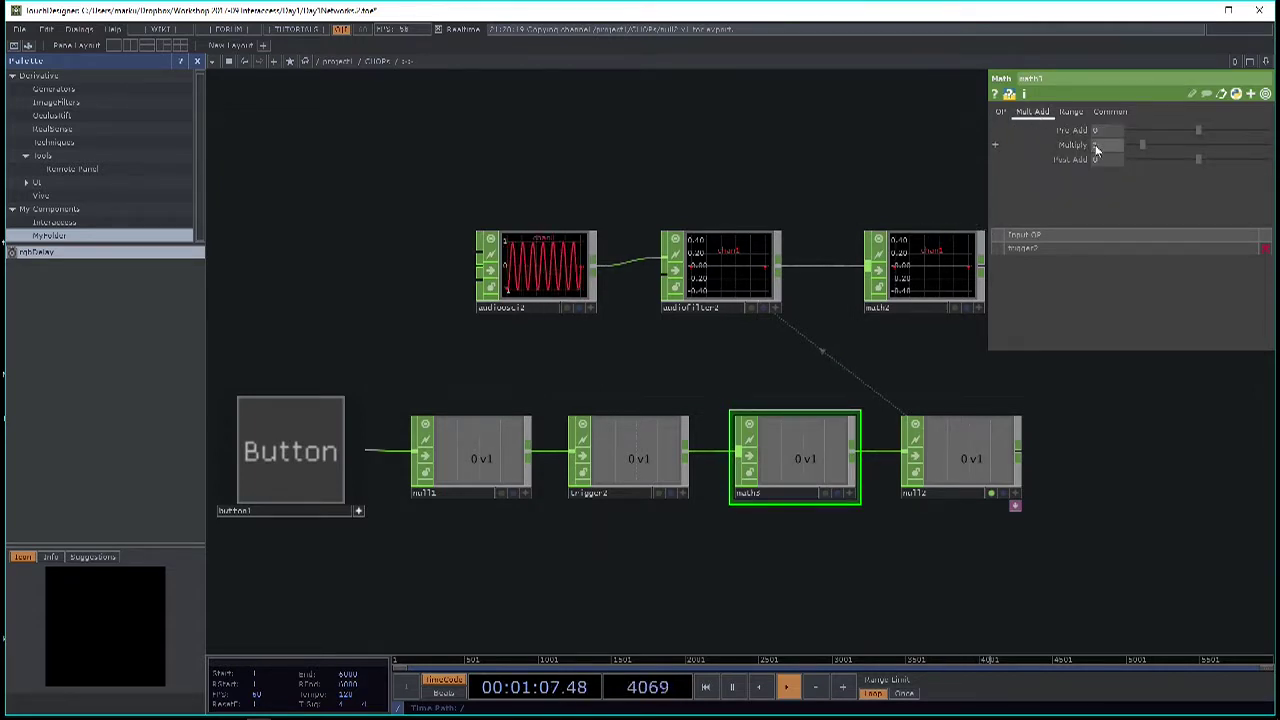
left_click(1101, 145)
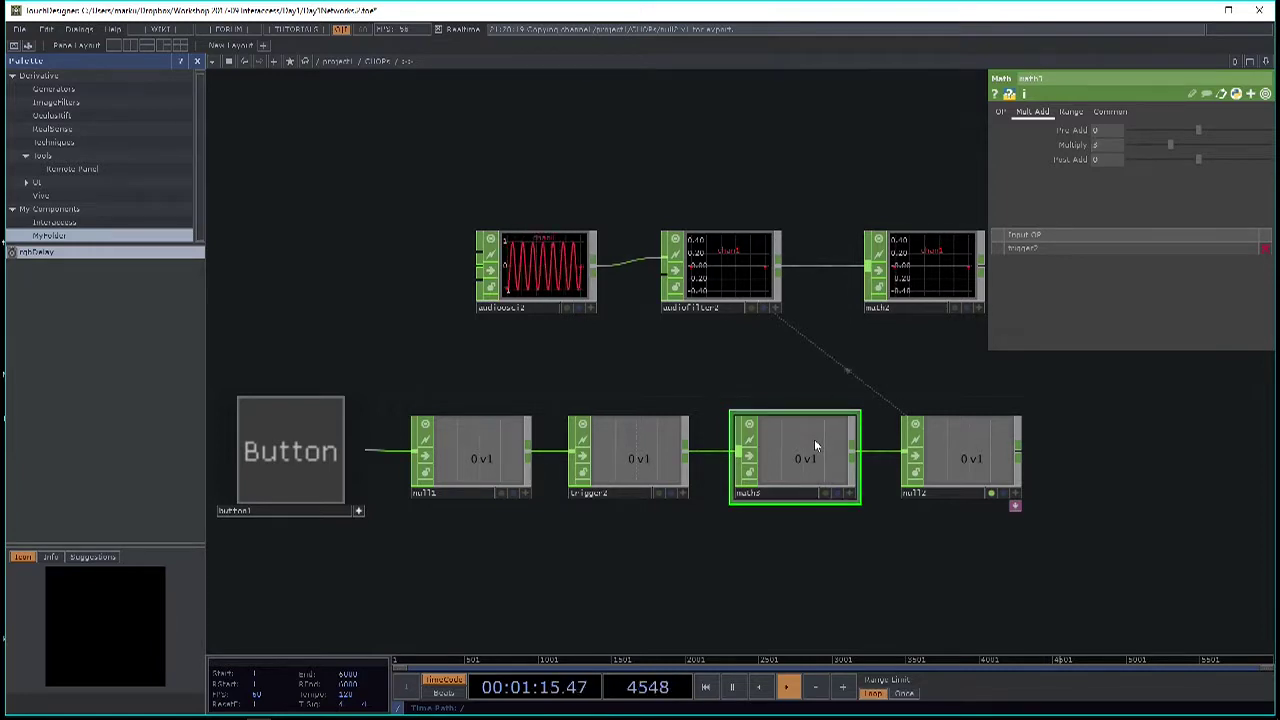
left_click(317, 468)
left_click(317, 464)
left_click(315, 464)
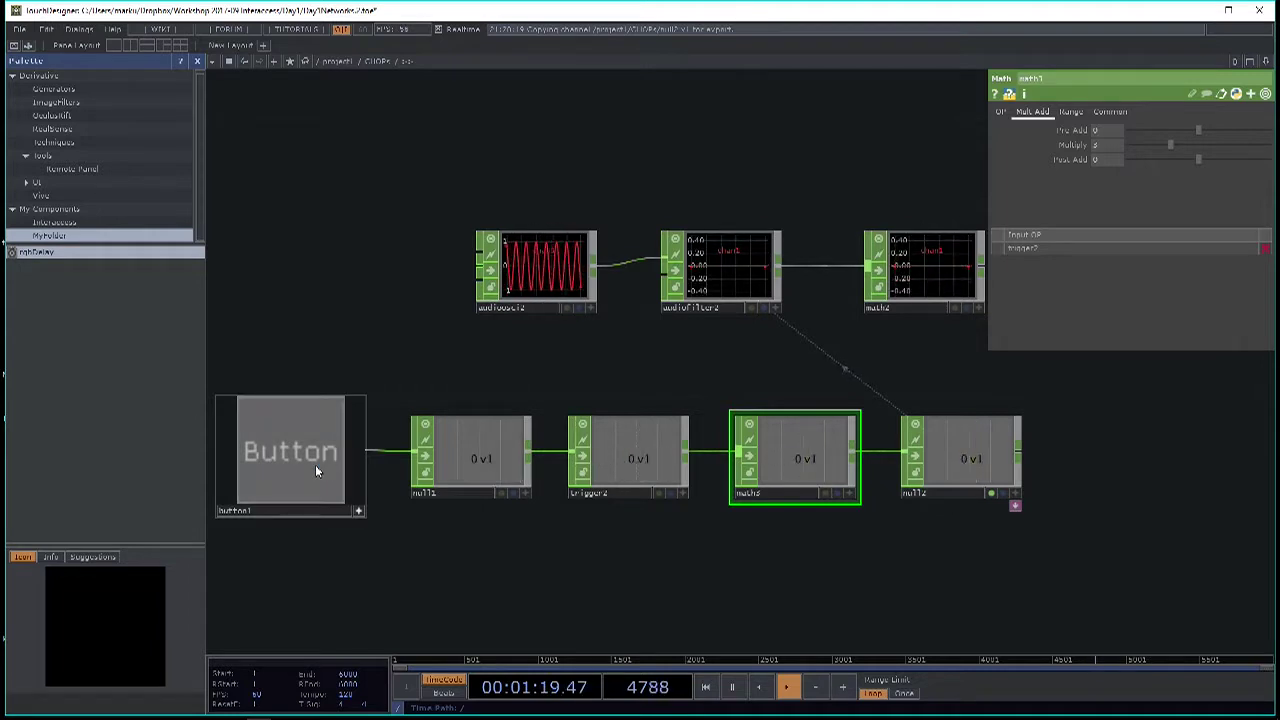
left_click(315, 464)
left_click(315, 464)
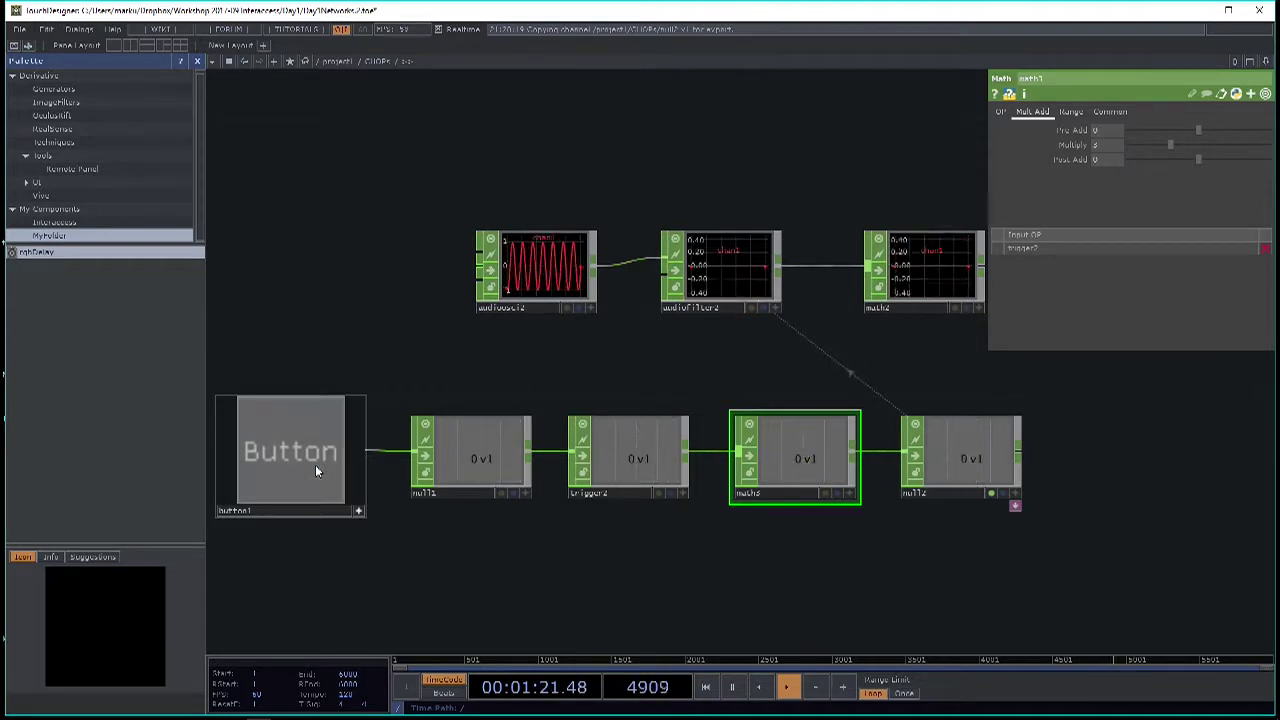
left_click(315, 464)
left_click(315, 464)
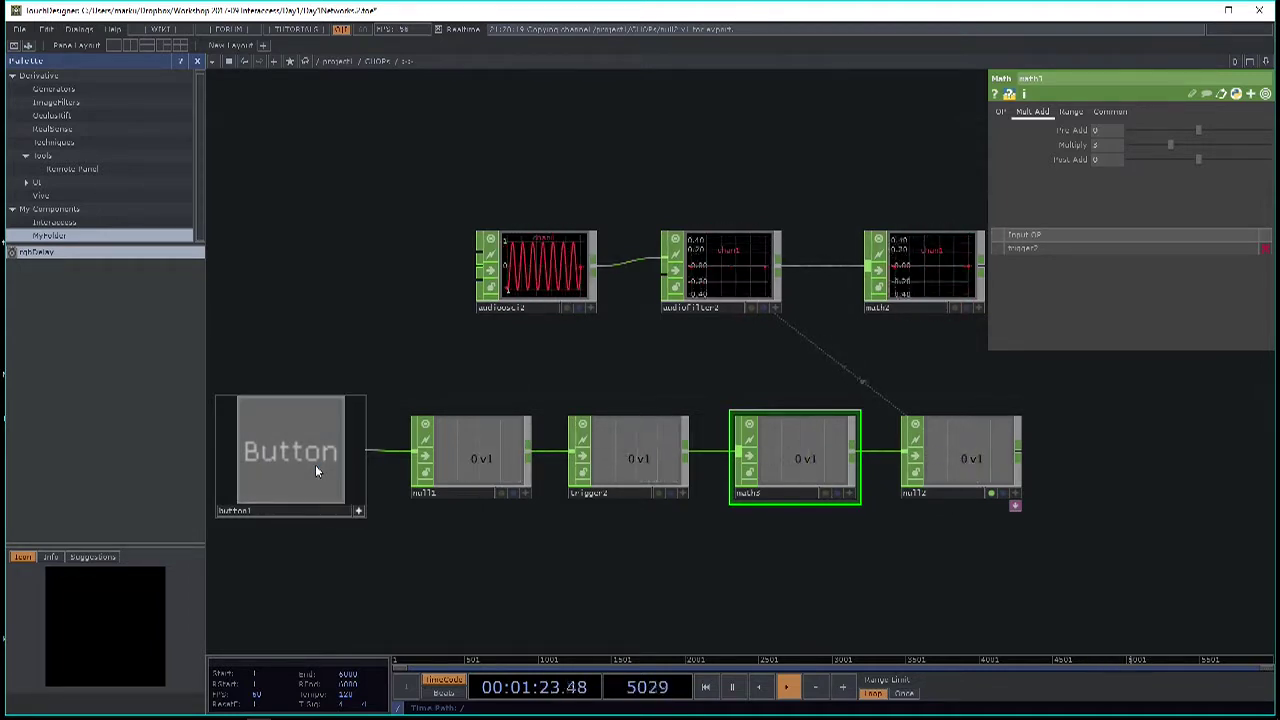
left_click(315, 464)
left_click(315, 464)
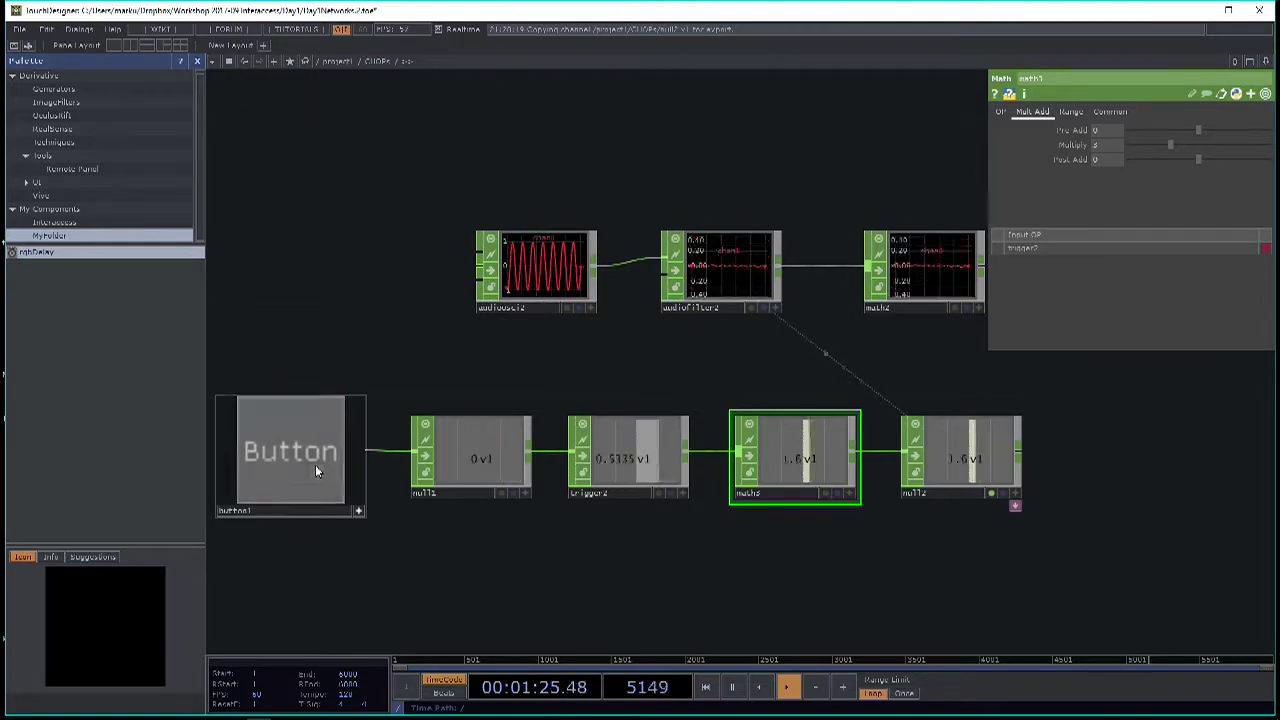
Pan the network and move math2 further right.
left_click_drag(1116, 519, 1062, 519)
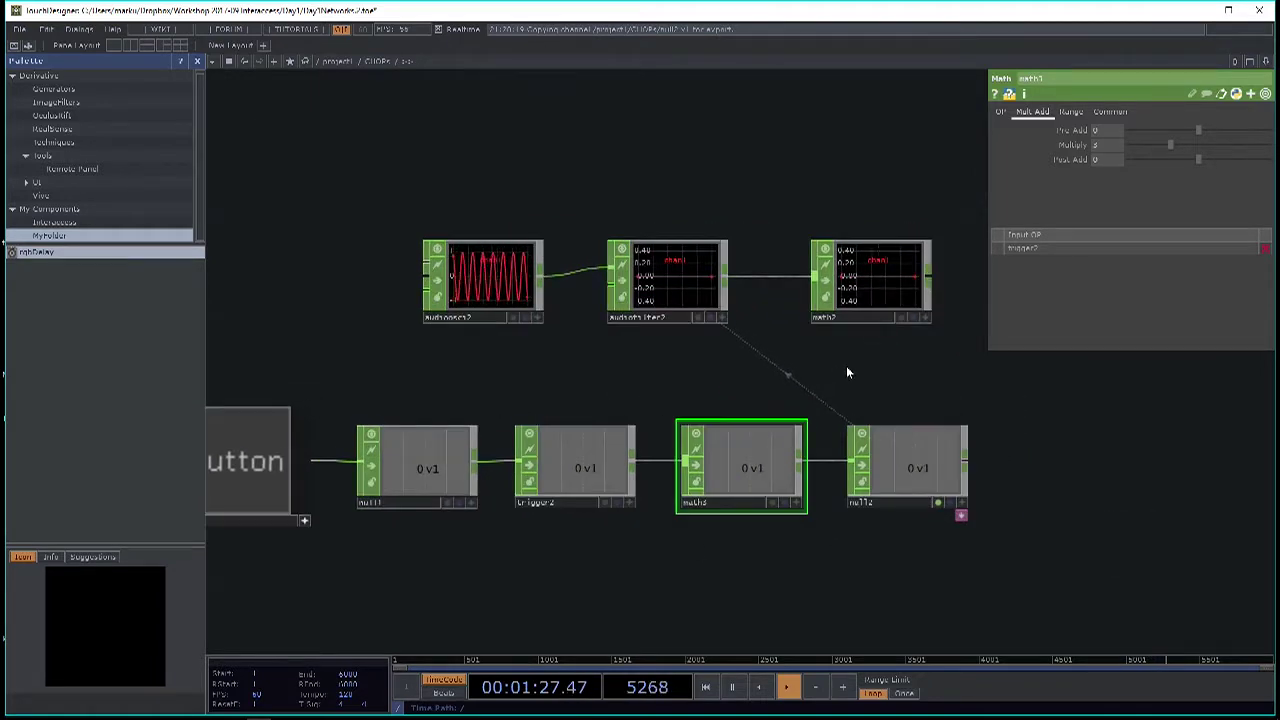
left_click_drag(849, 324, 660, 380)
left_click_drag(752, 280, 956, 282)
Branch a second Trigger CHOP, trigger3, from null1 and place it below trigger2.
left_click_drag(984, 519, 1020, 488)
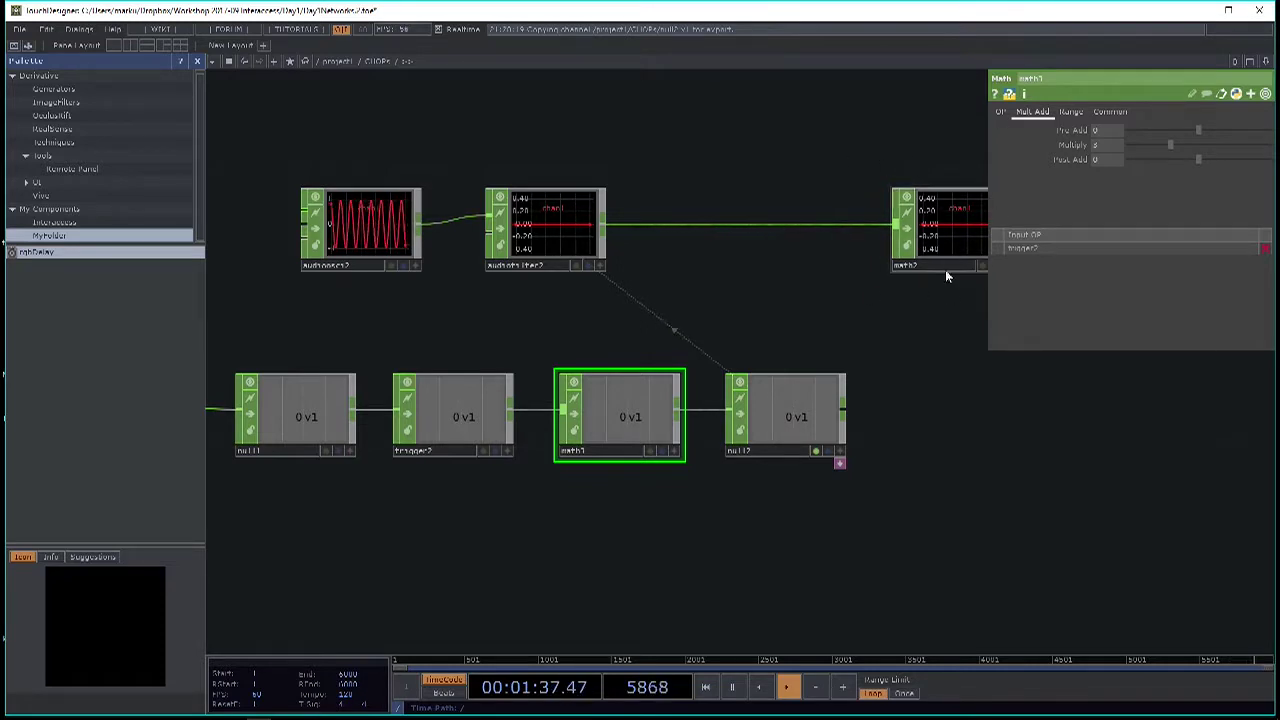
left_click_drag(989, 533, 1105, 529)
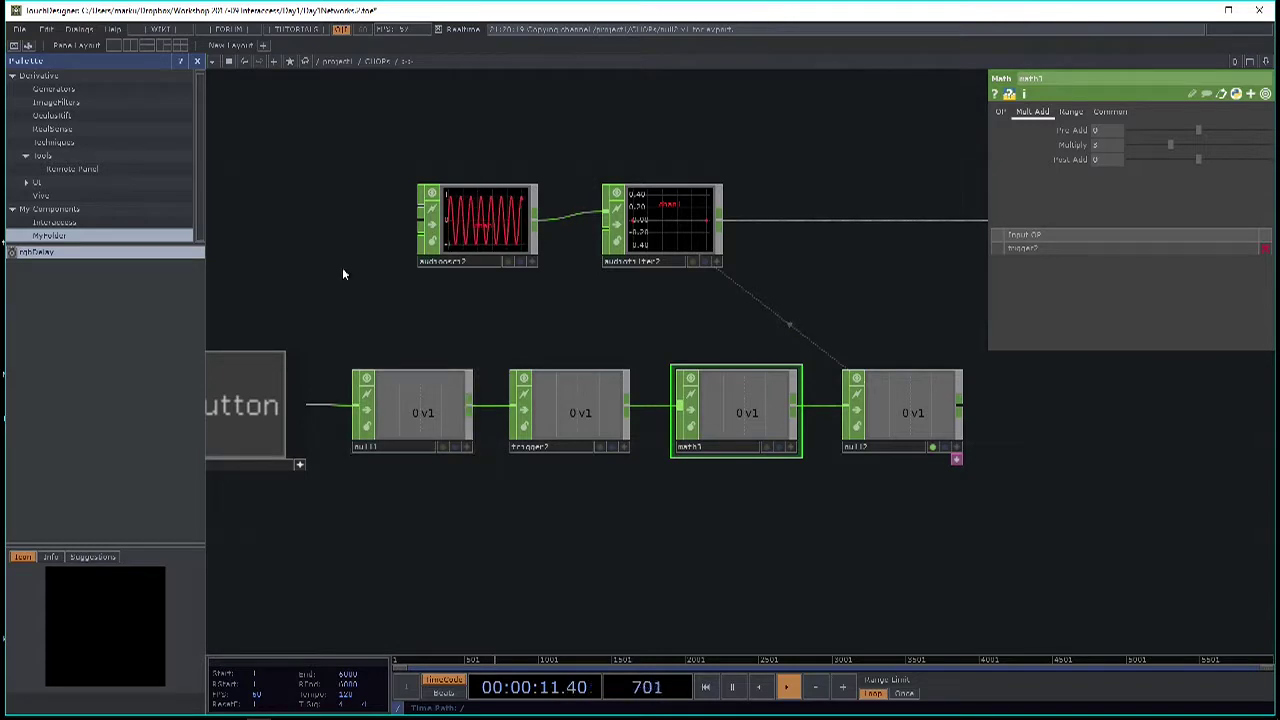
left_click_drag(427, 558, 489, 550)
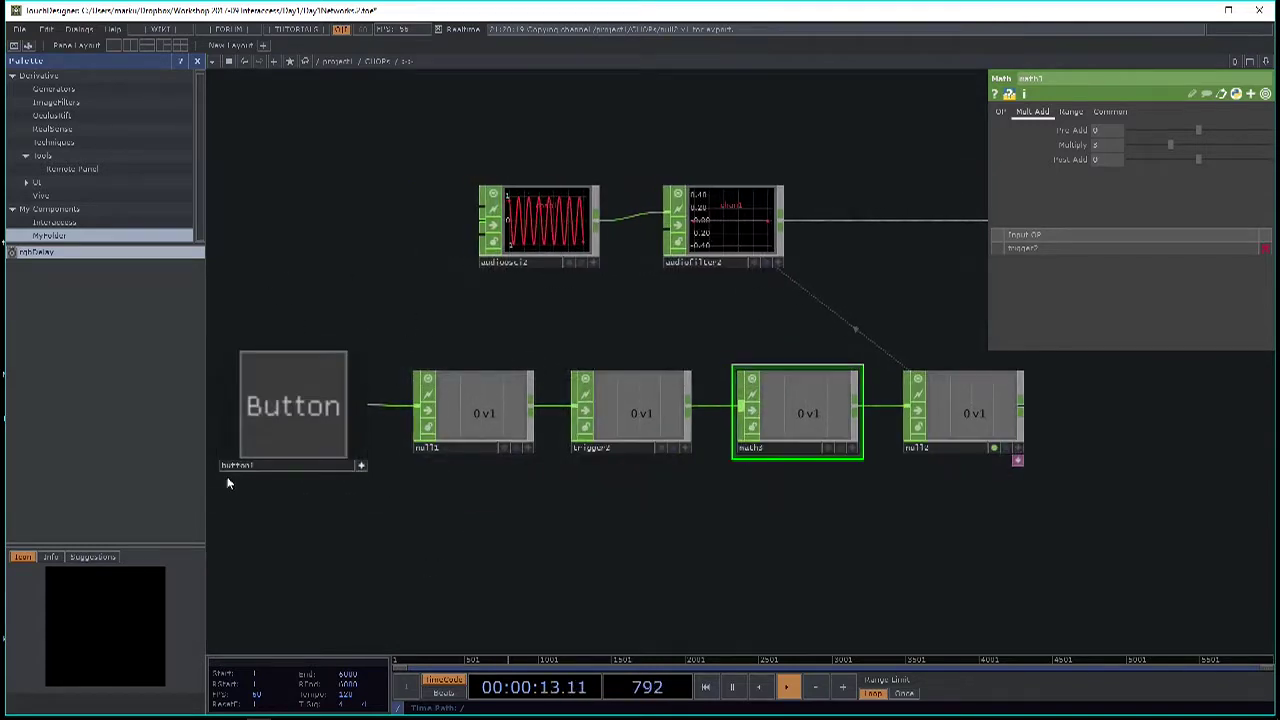
right_click(533, 411)
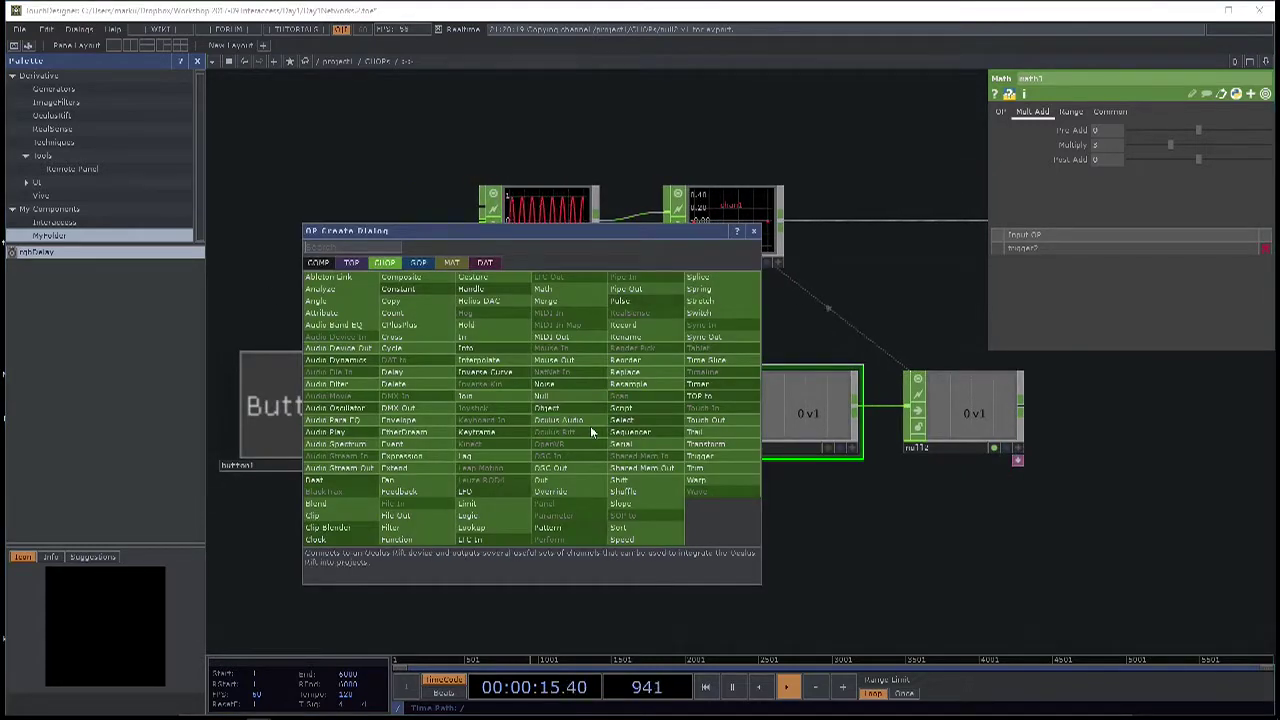
type("tr")
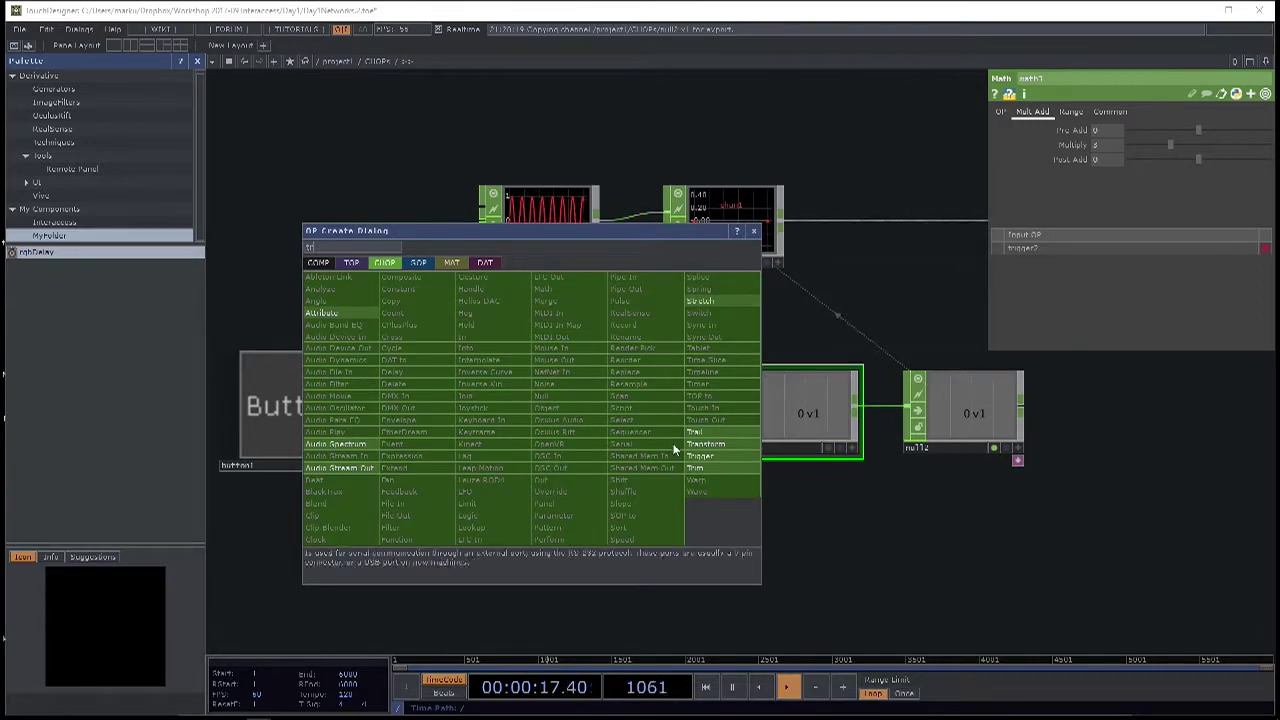
key("Return")
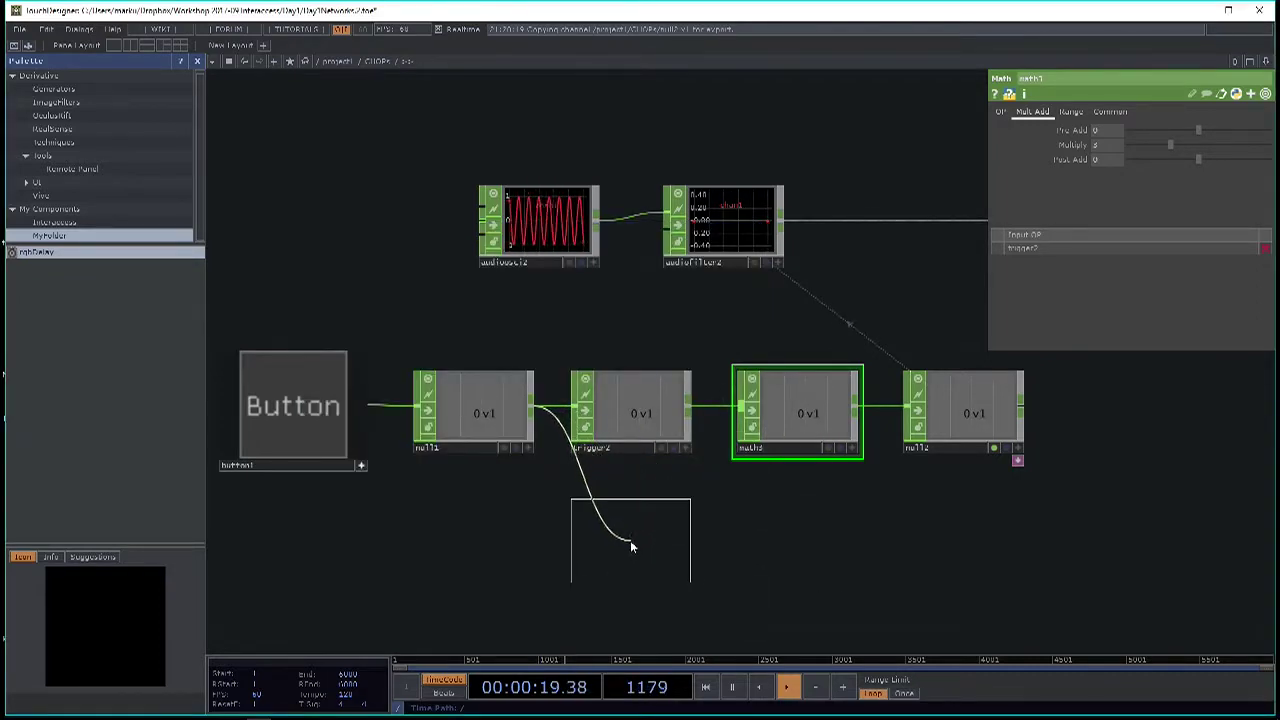
left_click(684, 566)
left_click_drag(786, 576, 726, 578)
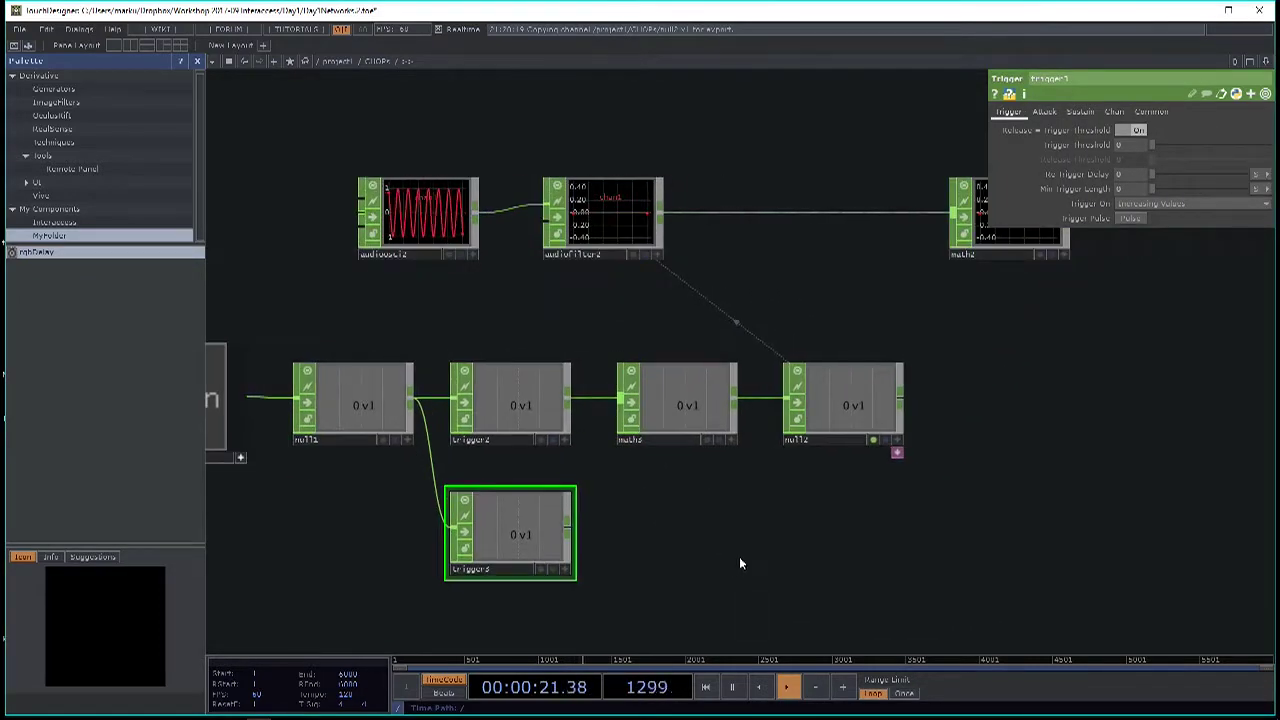
Add a Null CHOP, null3, to the right of trigger3.
right_click(567, 530)
type("n")
left_click(600, 518)
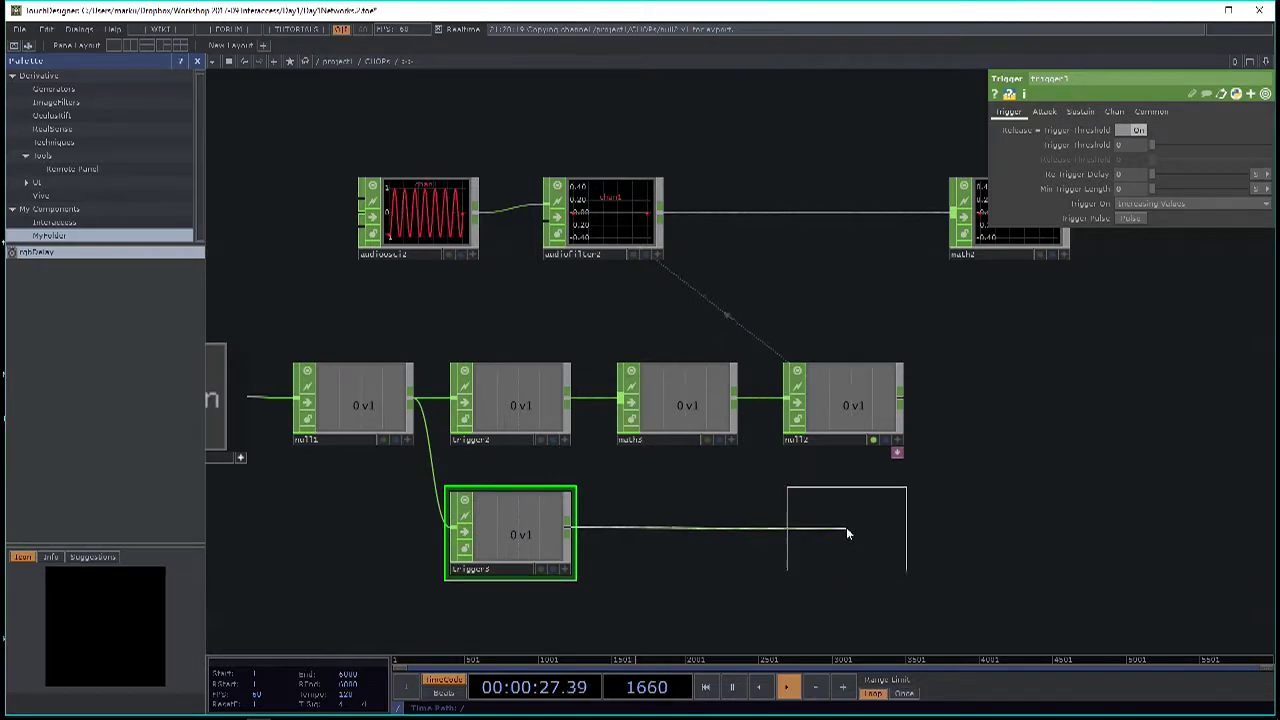
left_click(846, 527)
scroll(930, 555, "right", 5)
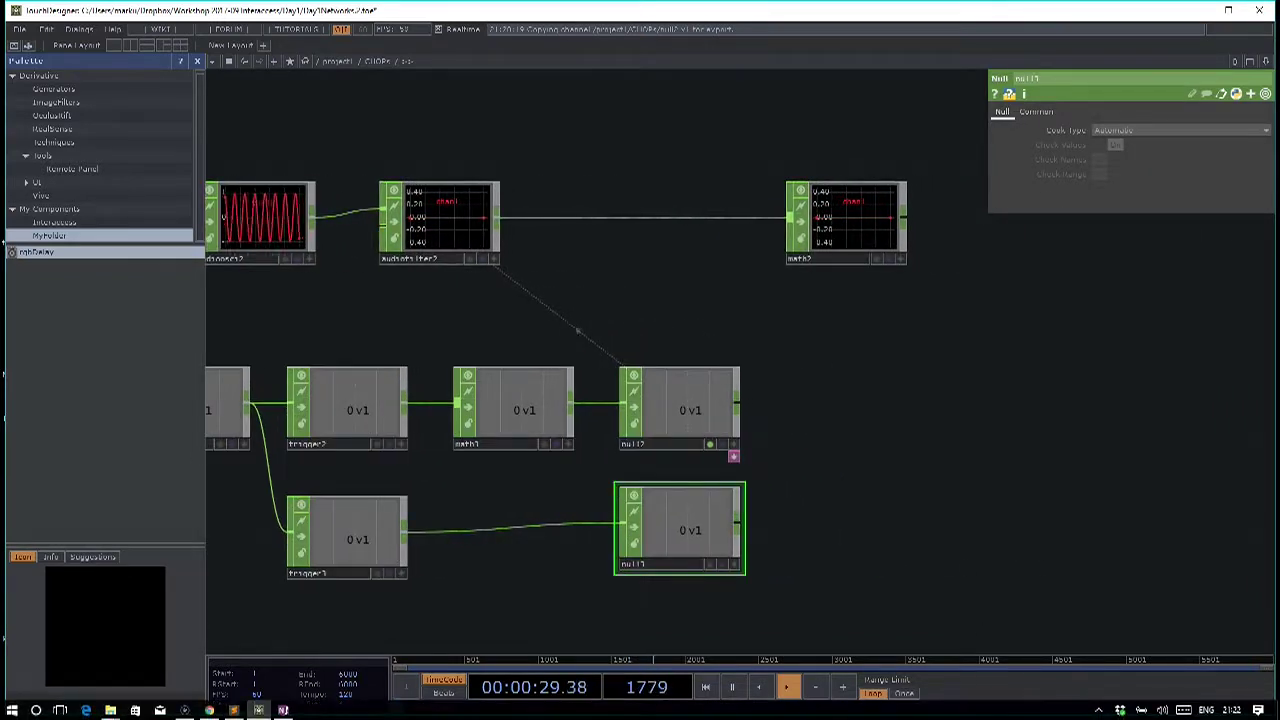
Link null3's channel to math2's Multiply on its Mult-Add page.
left_click(871, 242)
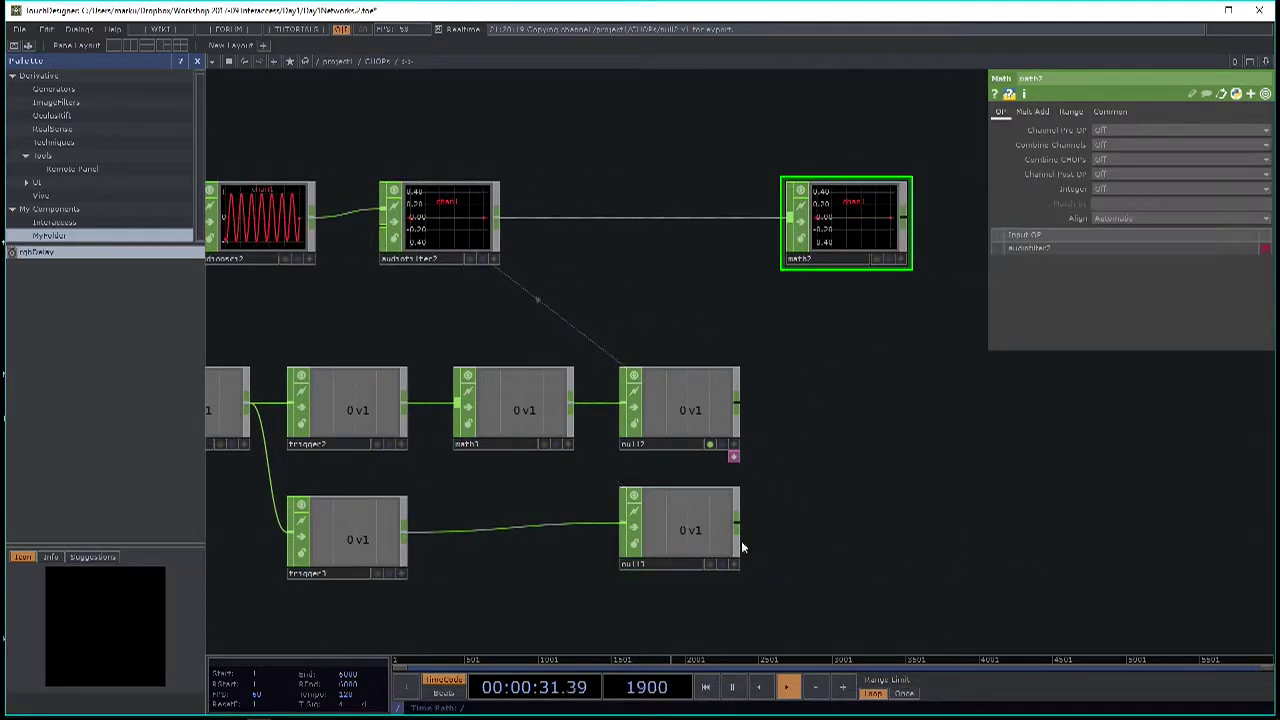
left_click(737, 556)
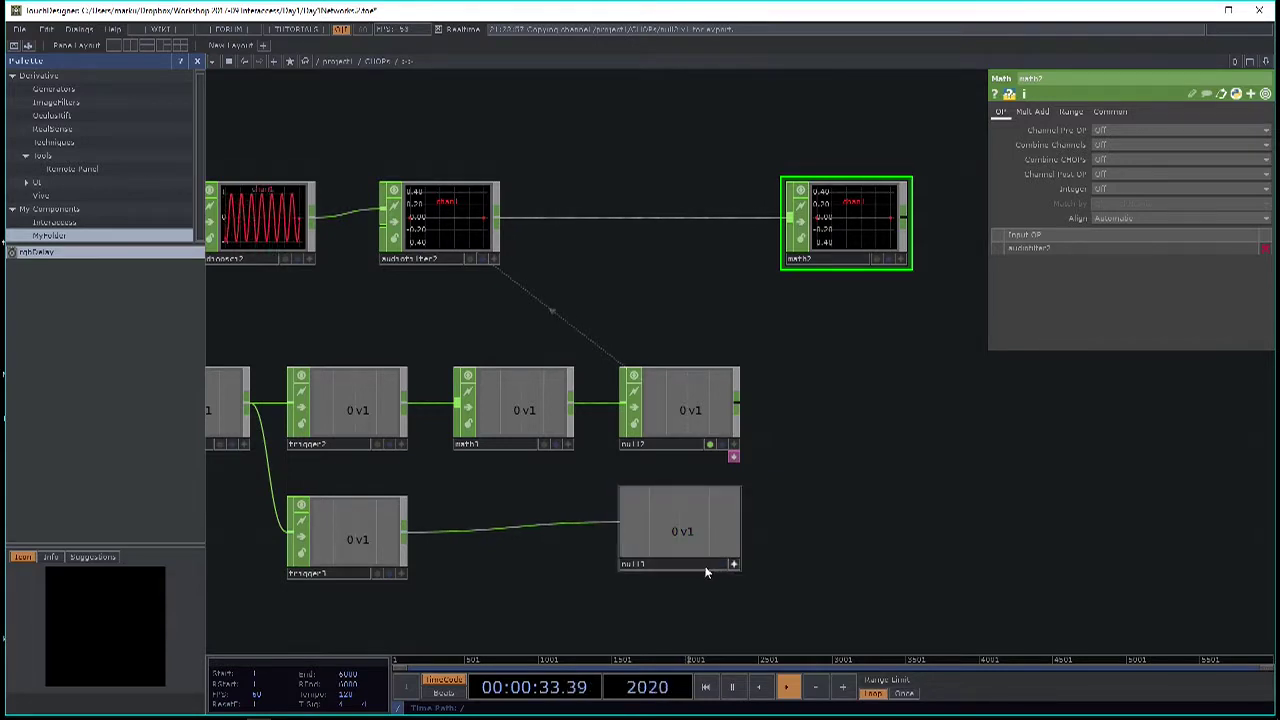
left_click_drag(705, 572, 705, 581)
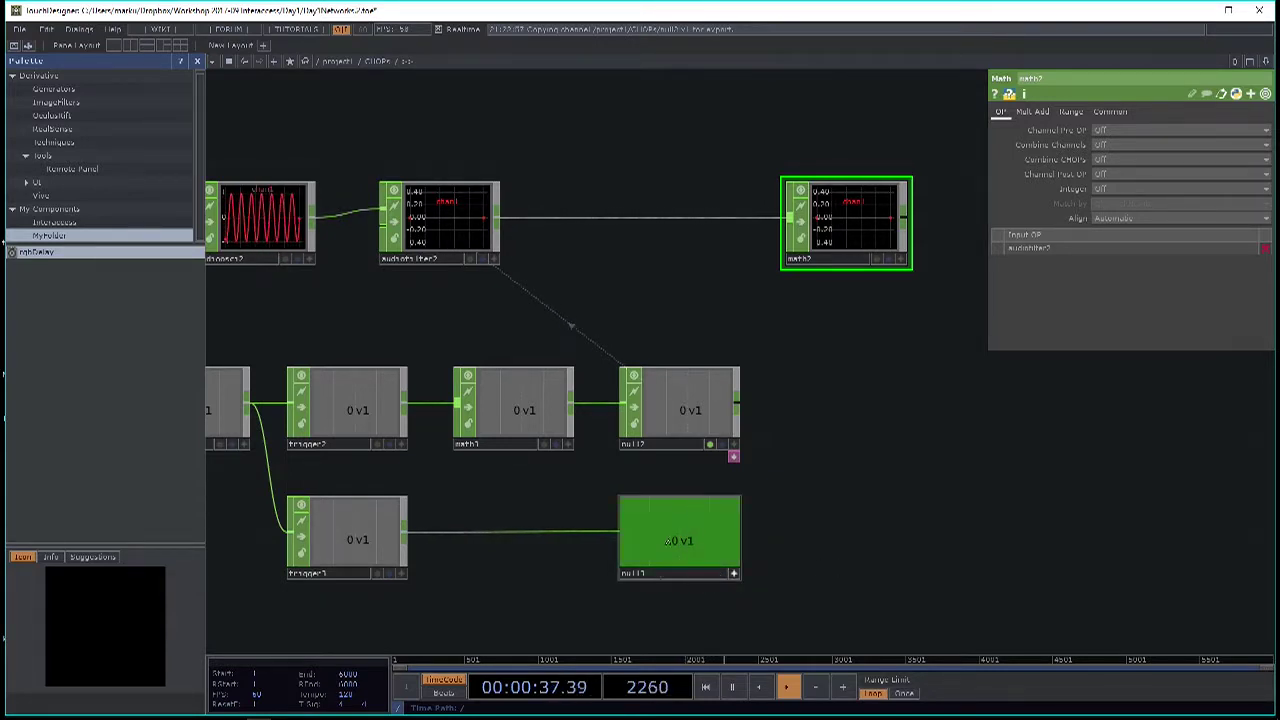
left_click(1032, 111)
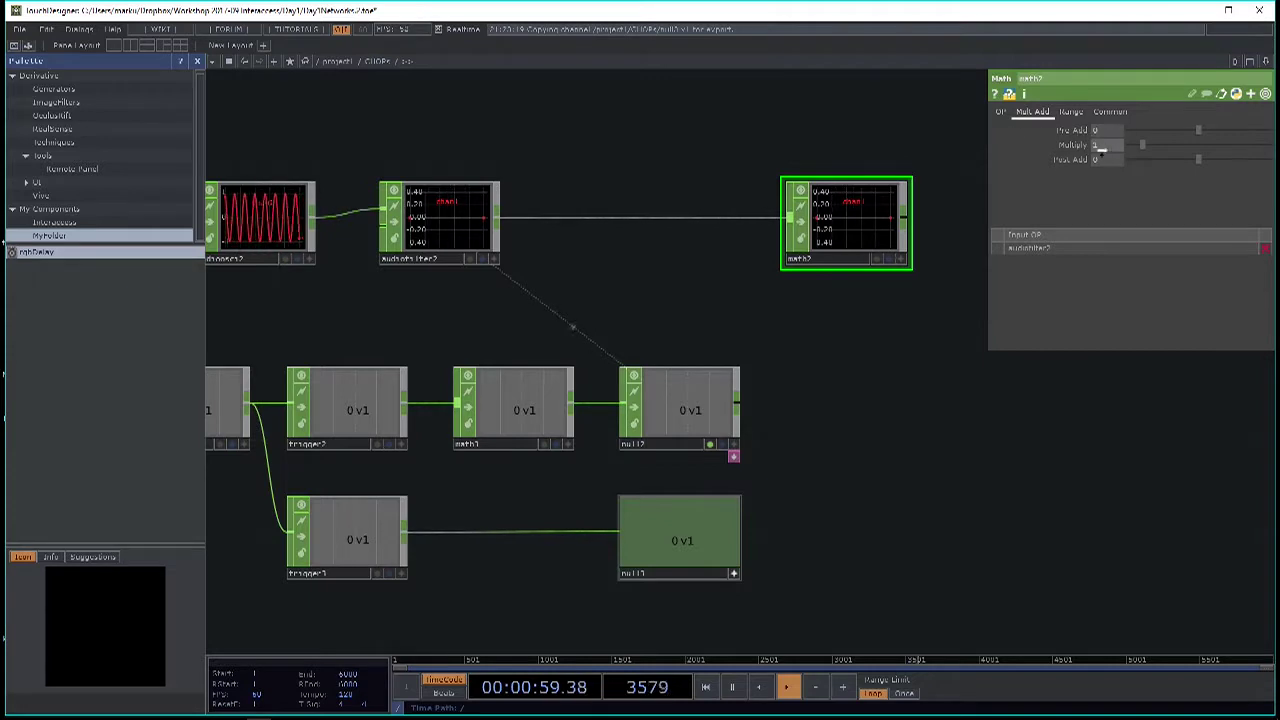
left_click_drag(1099, 146, 1100, 146)
left_click(1104, 118)
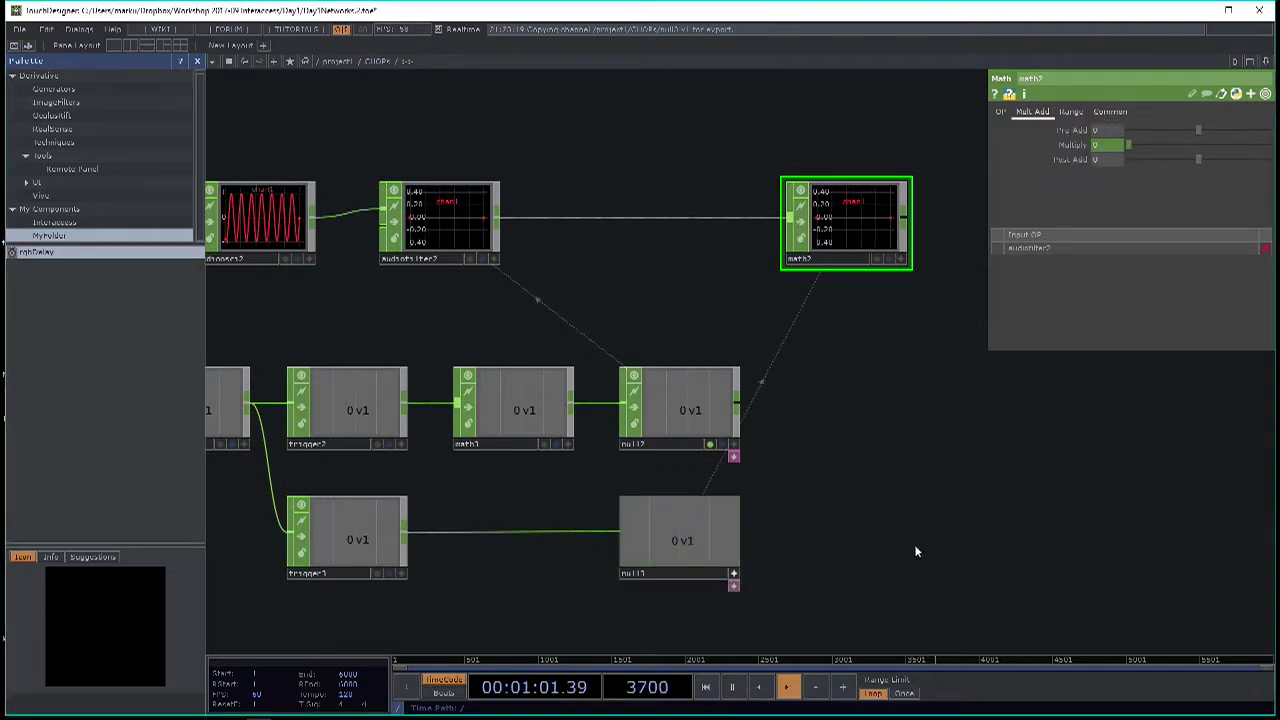
Press the Button twice to see math2's level rise, then bring math2 toward centre.
scroll(988, 470, "down", 2)
left_click(287, 431)
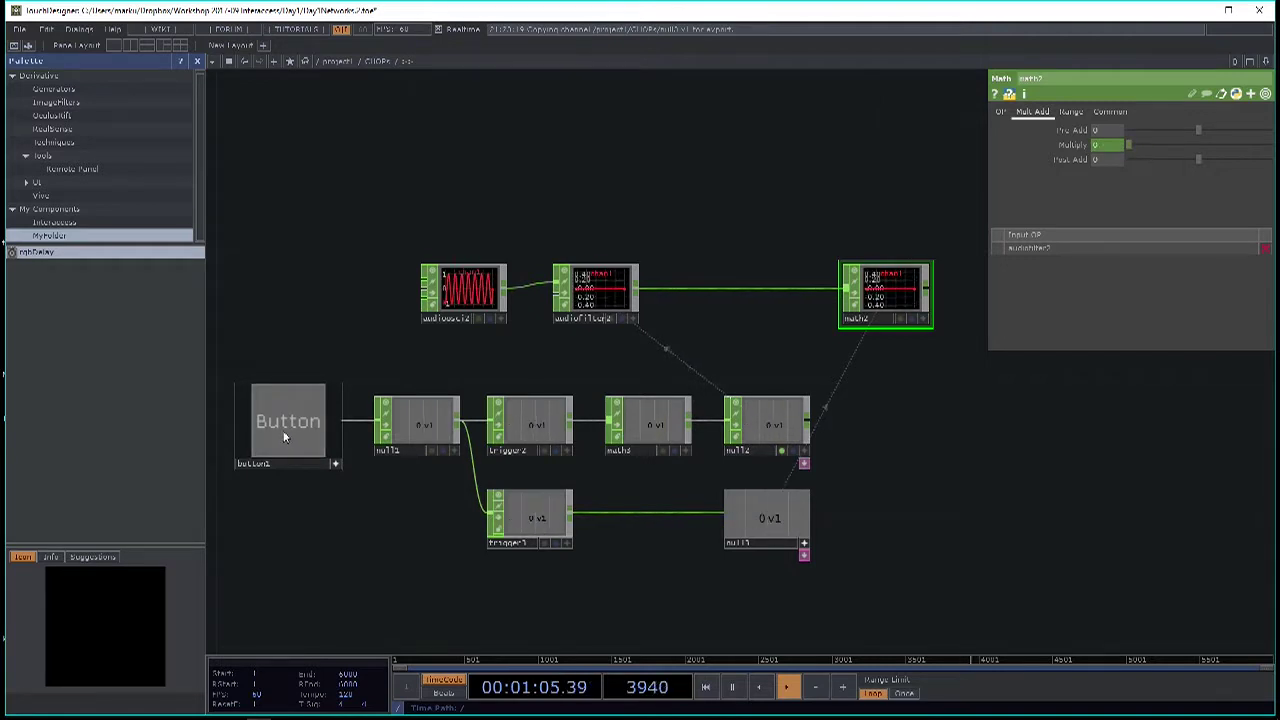
left_click(285, 435)
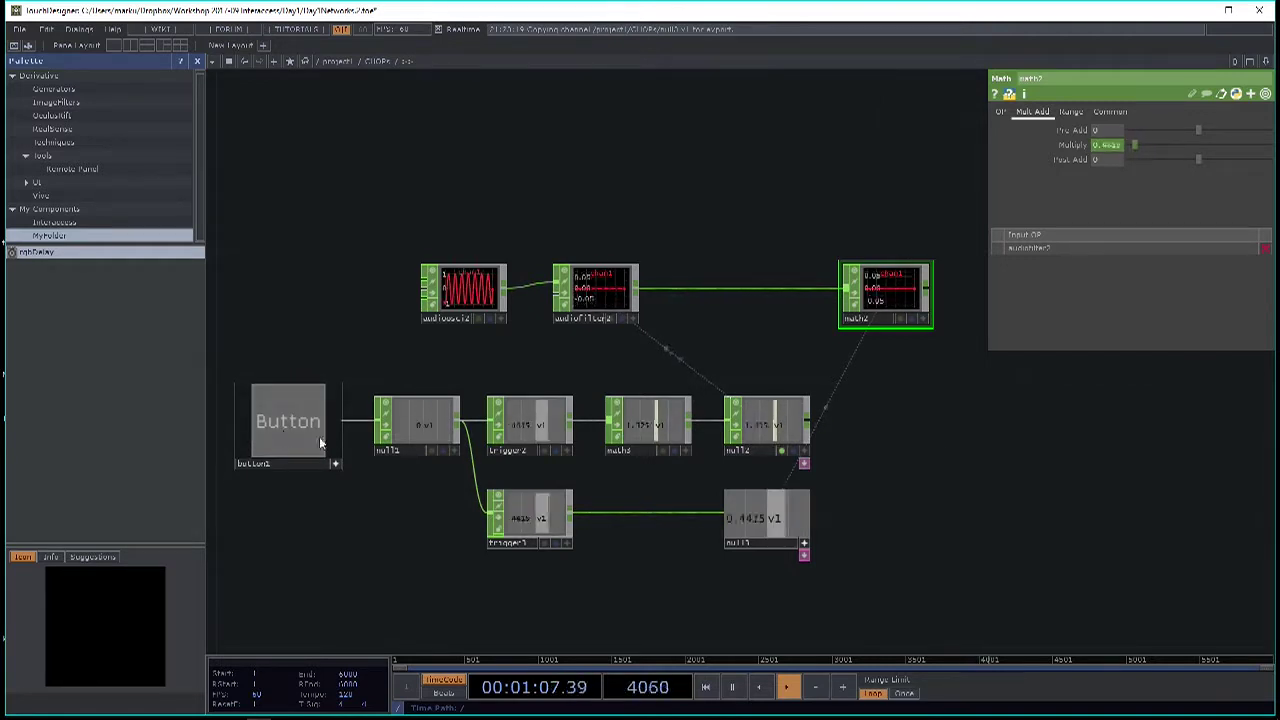
left_click_drag(1080, 417, 971, 437)
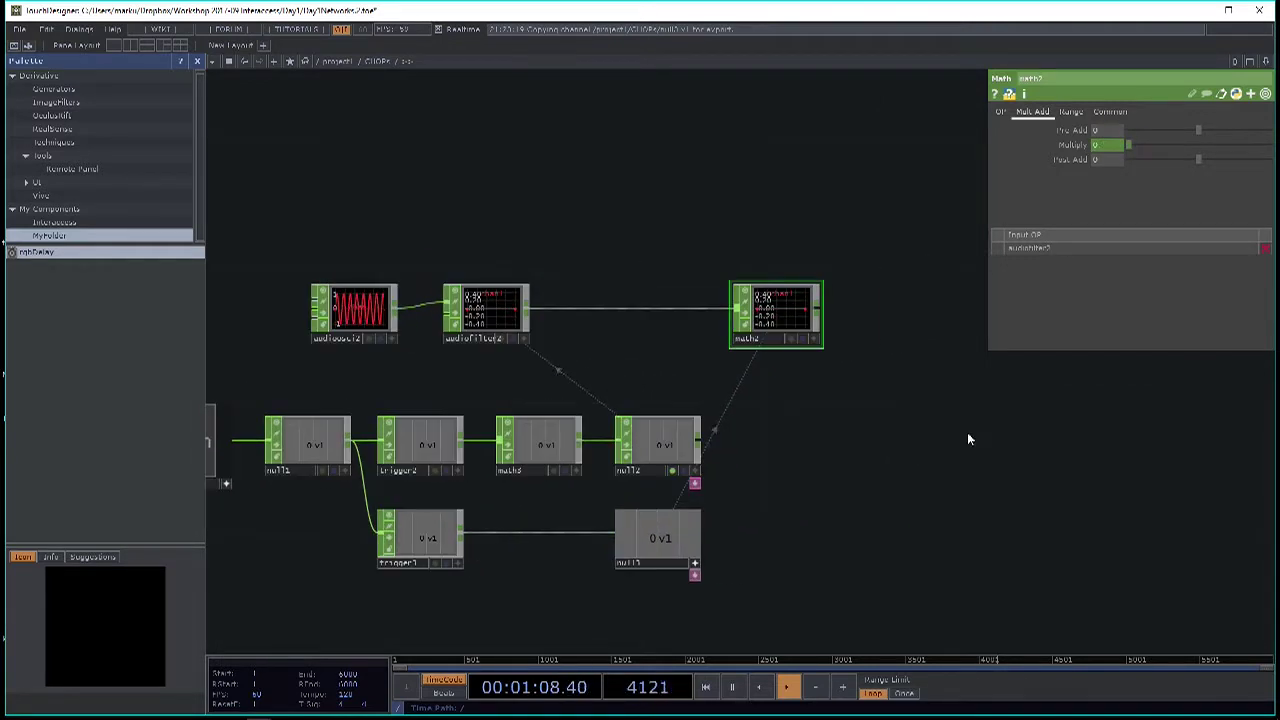
Add an Audio Device Out CHOP right after math2.
right_click(818, 311)
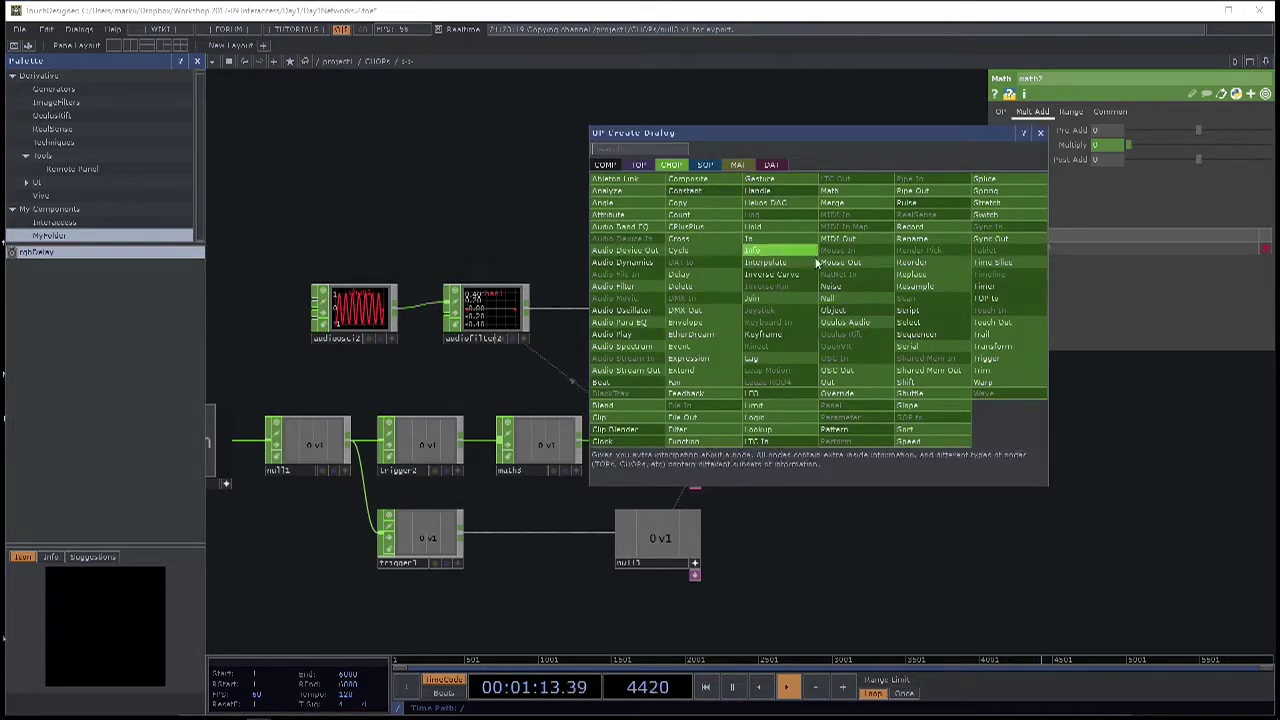
key("Escape")
scroll(800, 310, "up", 5)
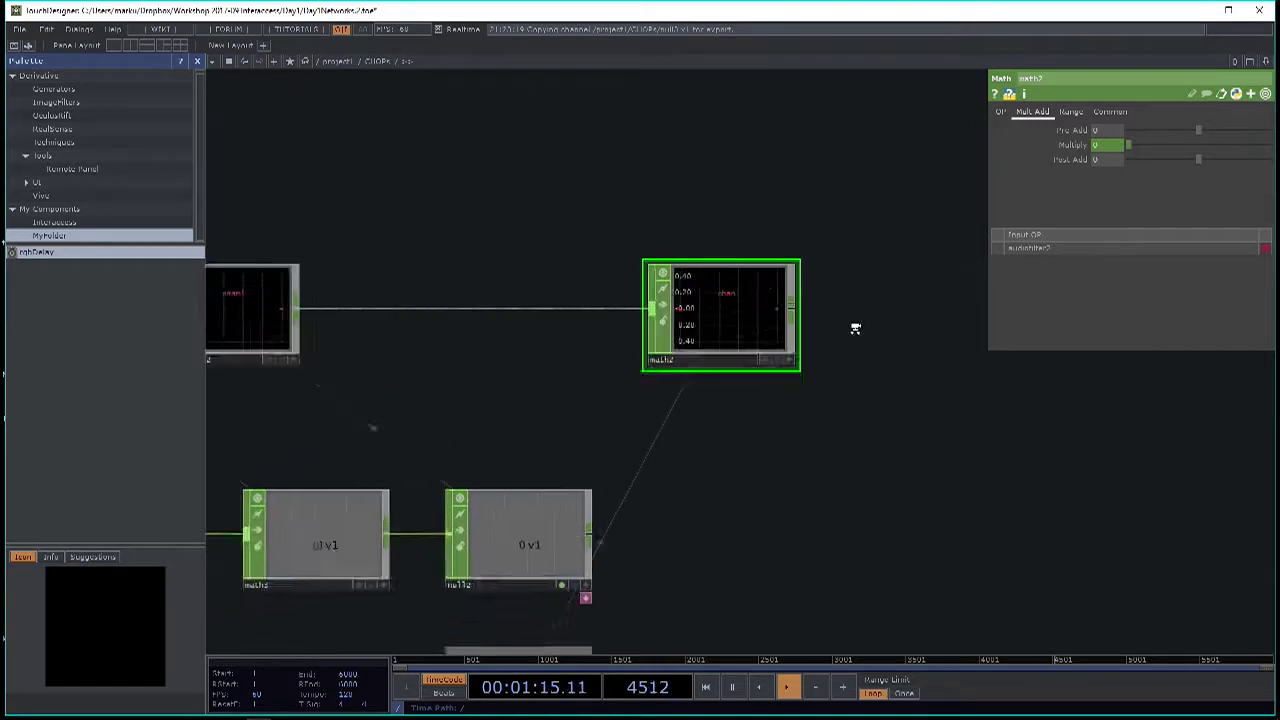
right_click(784, 308)
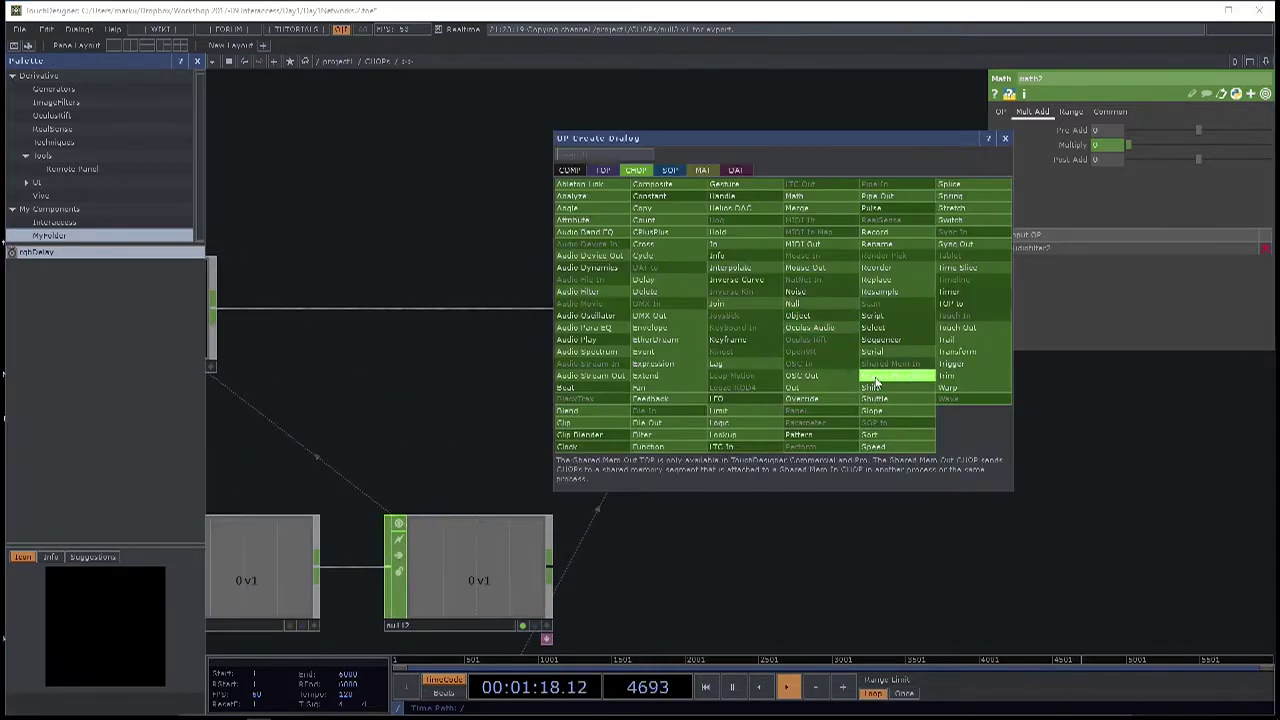
left_click(604, 259)
left_click(922, 312)
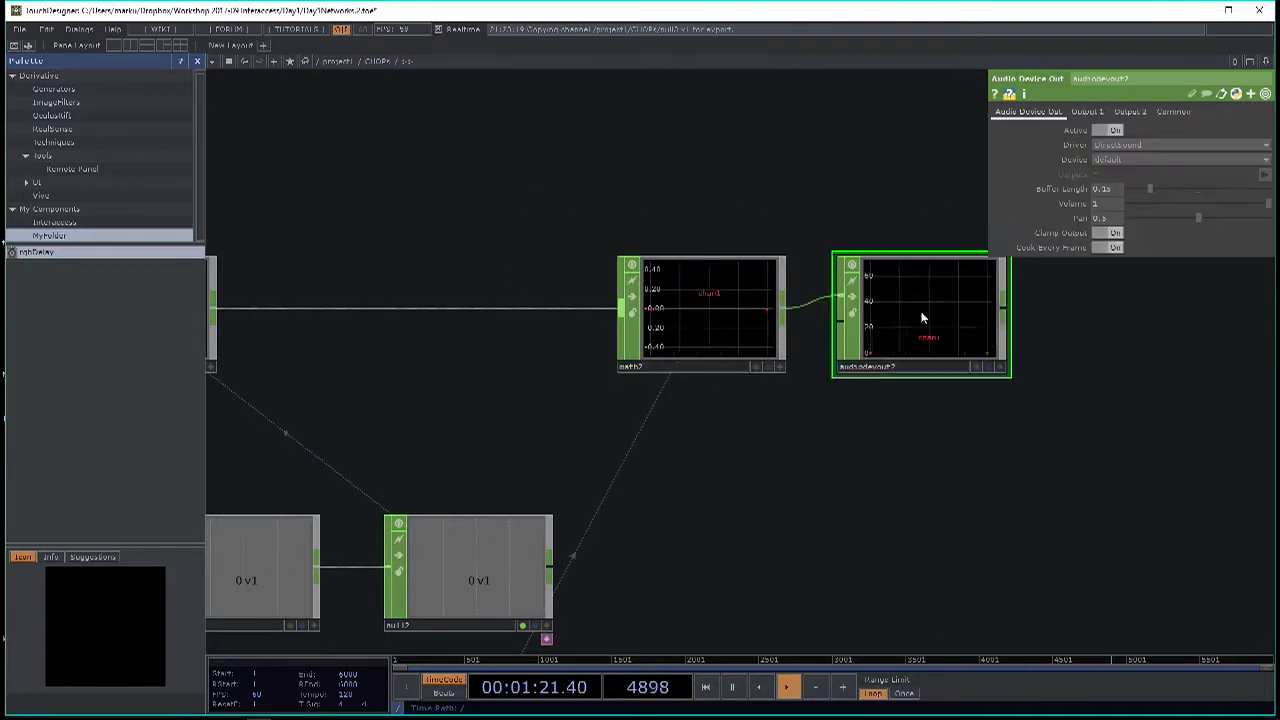
Press the Button twice to hear the sound, then select audiooscil2 to view its settings.
scroll(1005, 430, "down", 5)
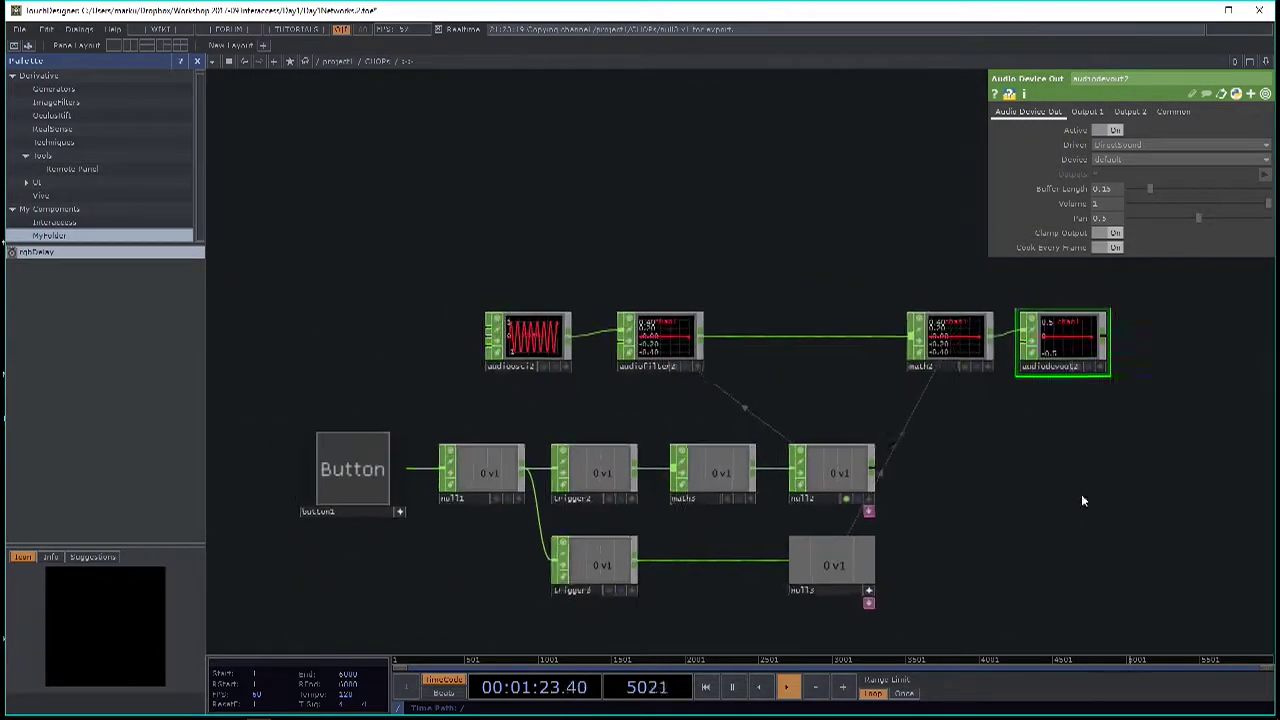
left_click(358, 457)
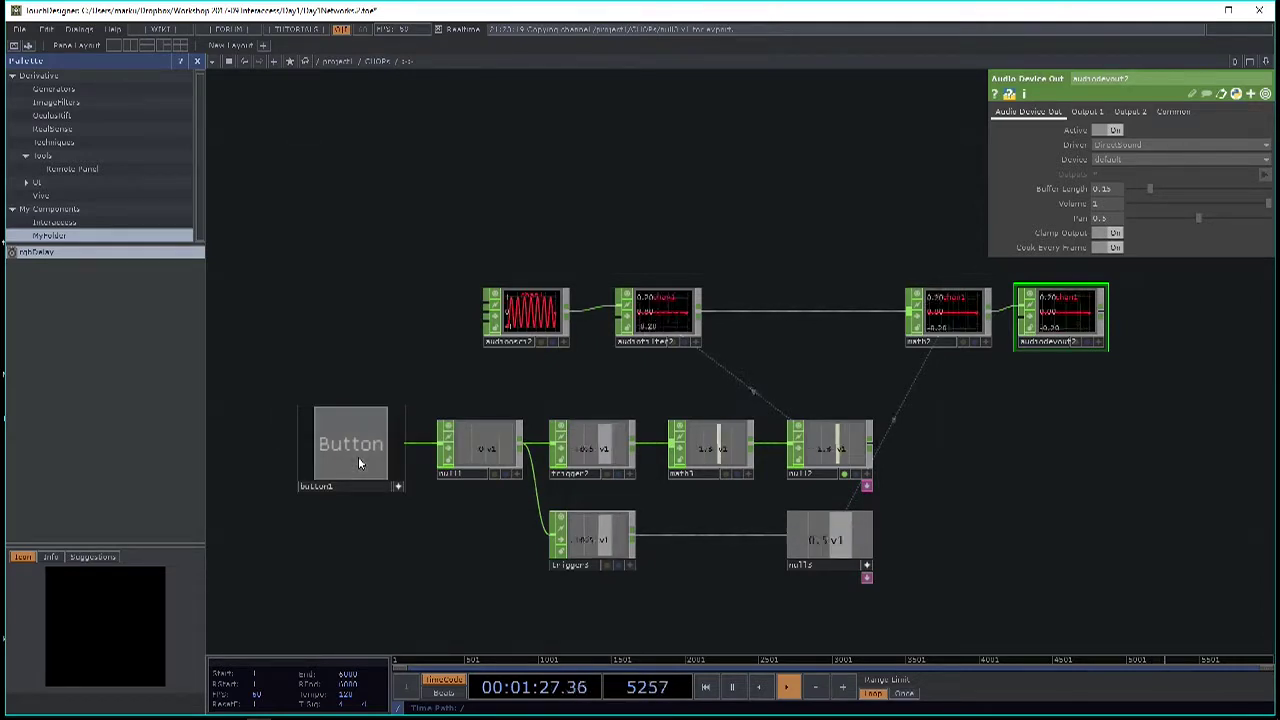
left_click(358, 460)
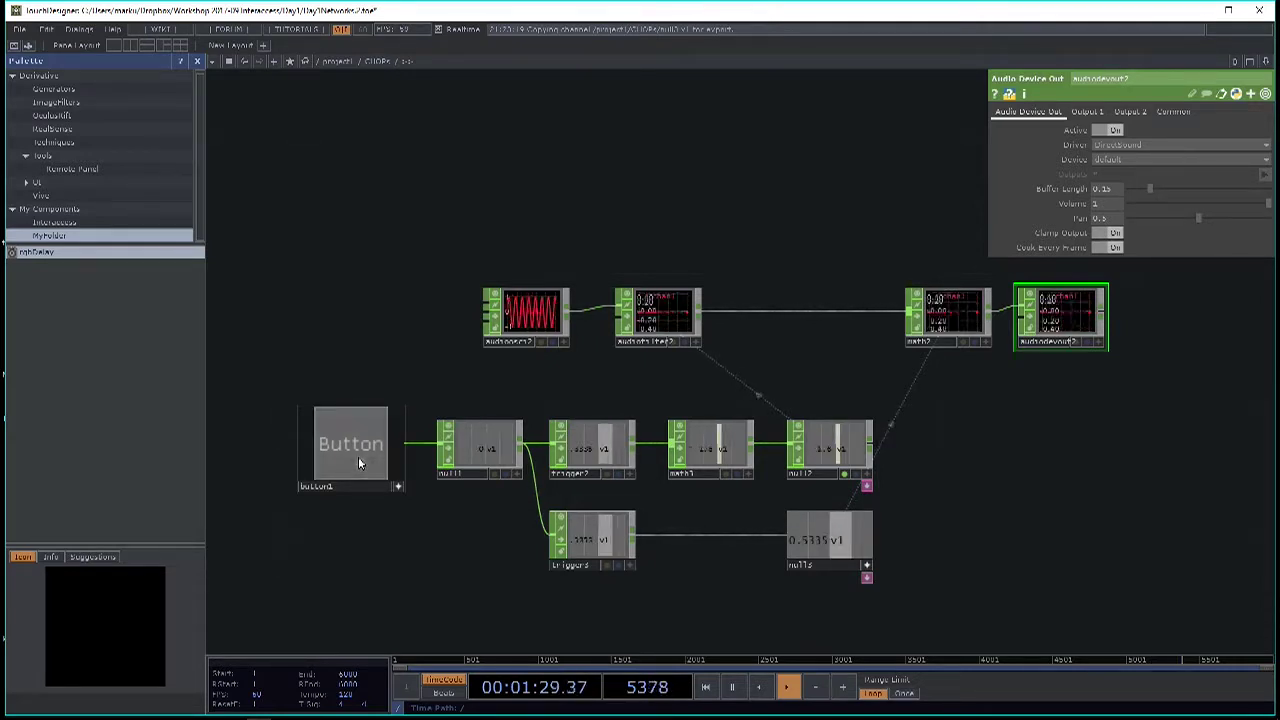
left_click(520, 318)
scroll(600, 400, "up", 5)
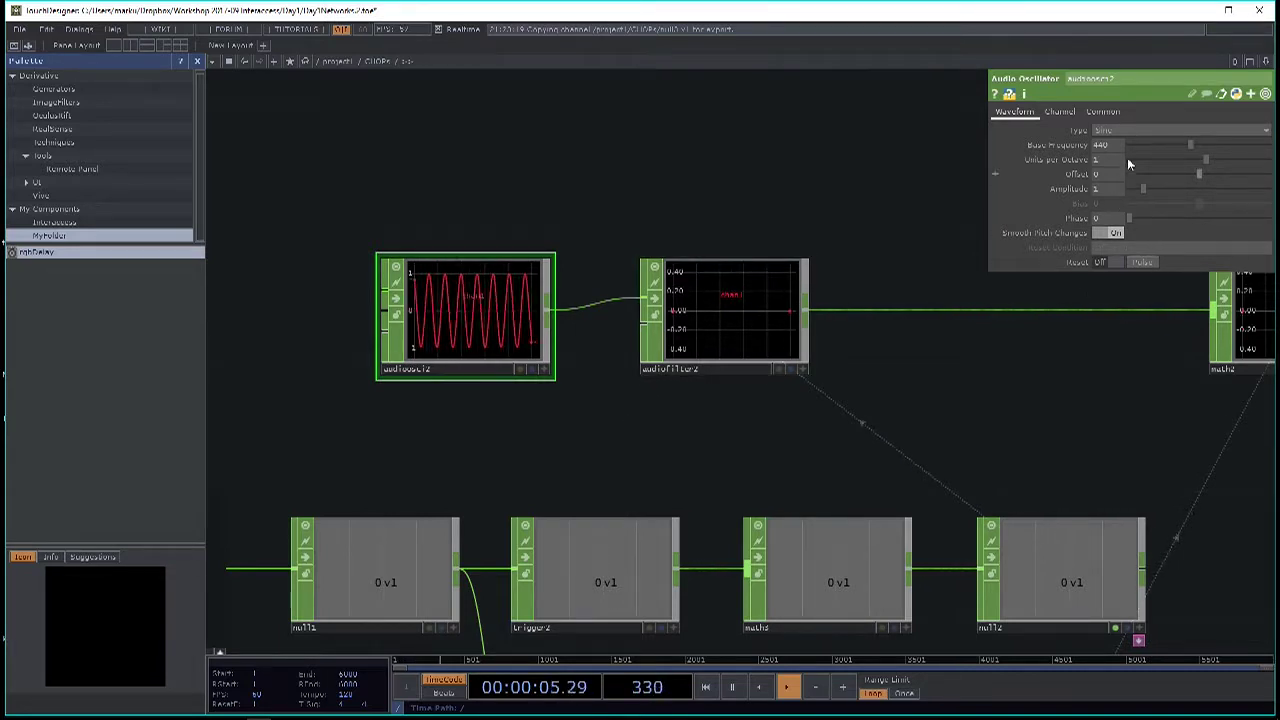
Set audiooscil2's waveform Type to Square and recentre the whole network in view.
left_click(1140, 129)
left_click(1123, 190)
scroll(570, 215, "down", 4)
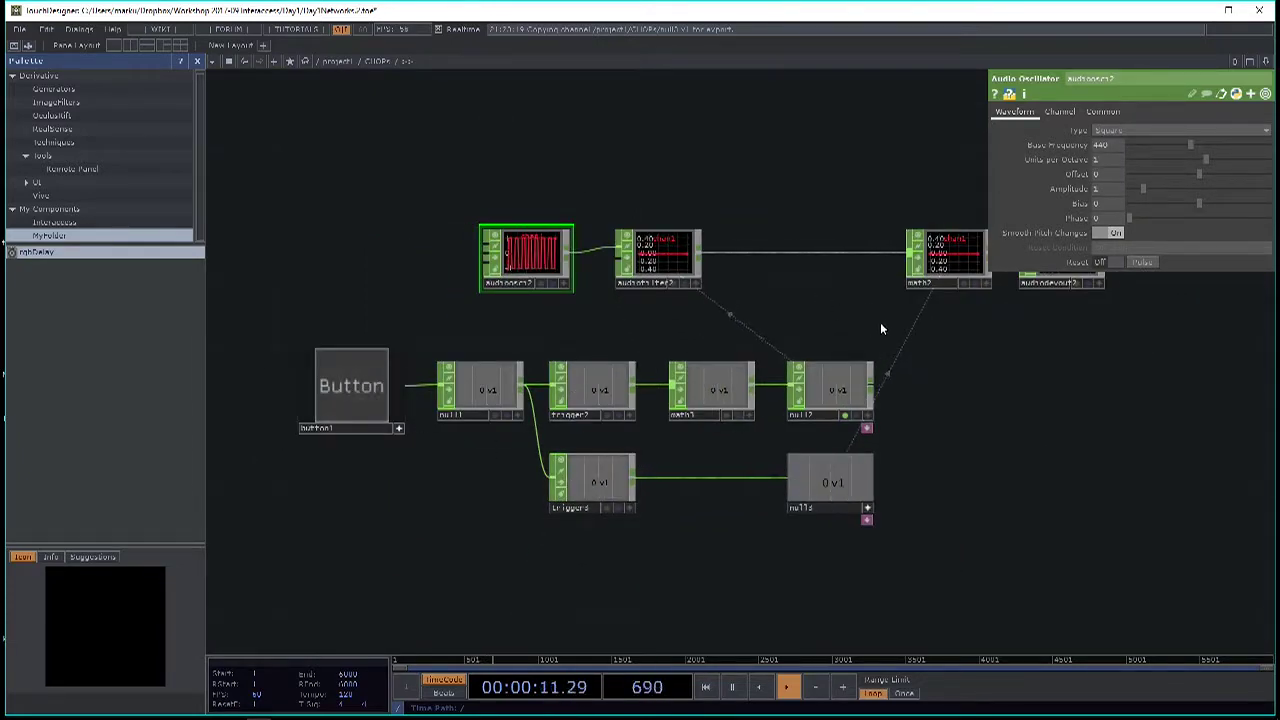
left_click_drag(880, 328, 829, 401)
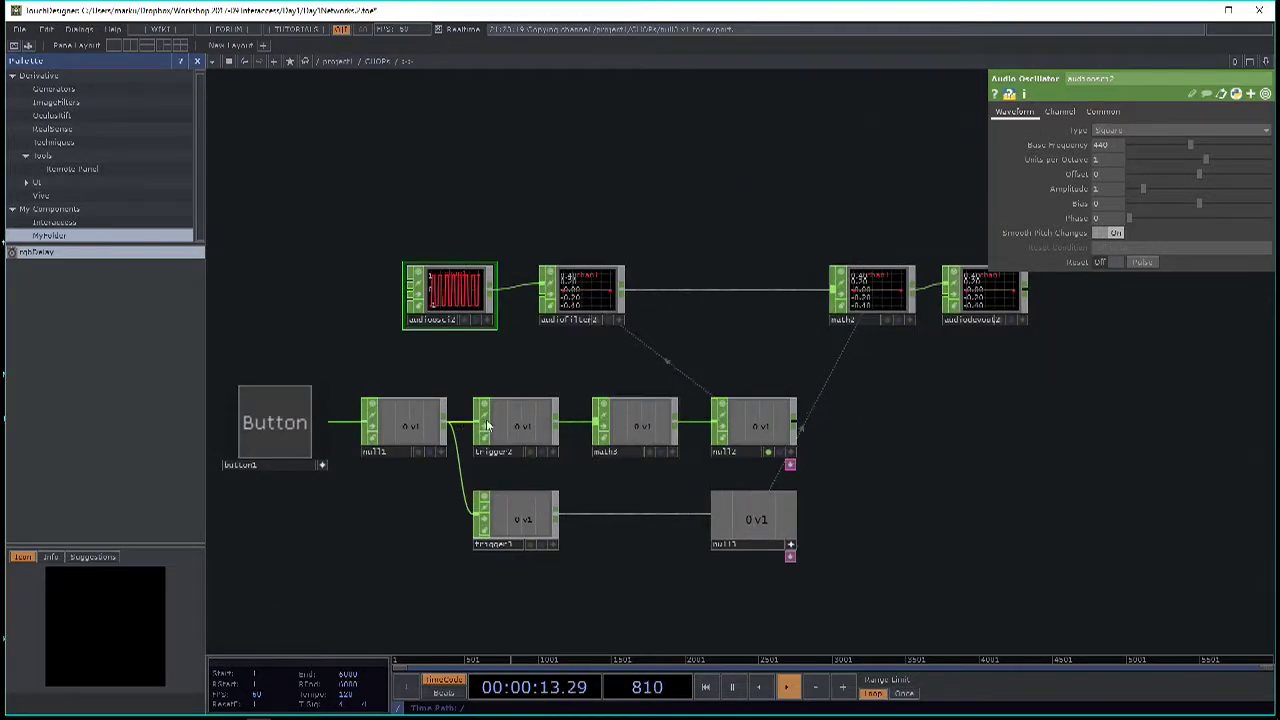
left_click(529, 425)
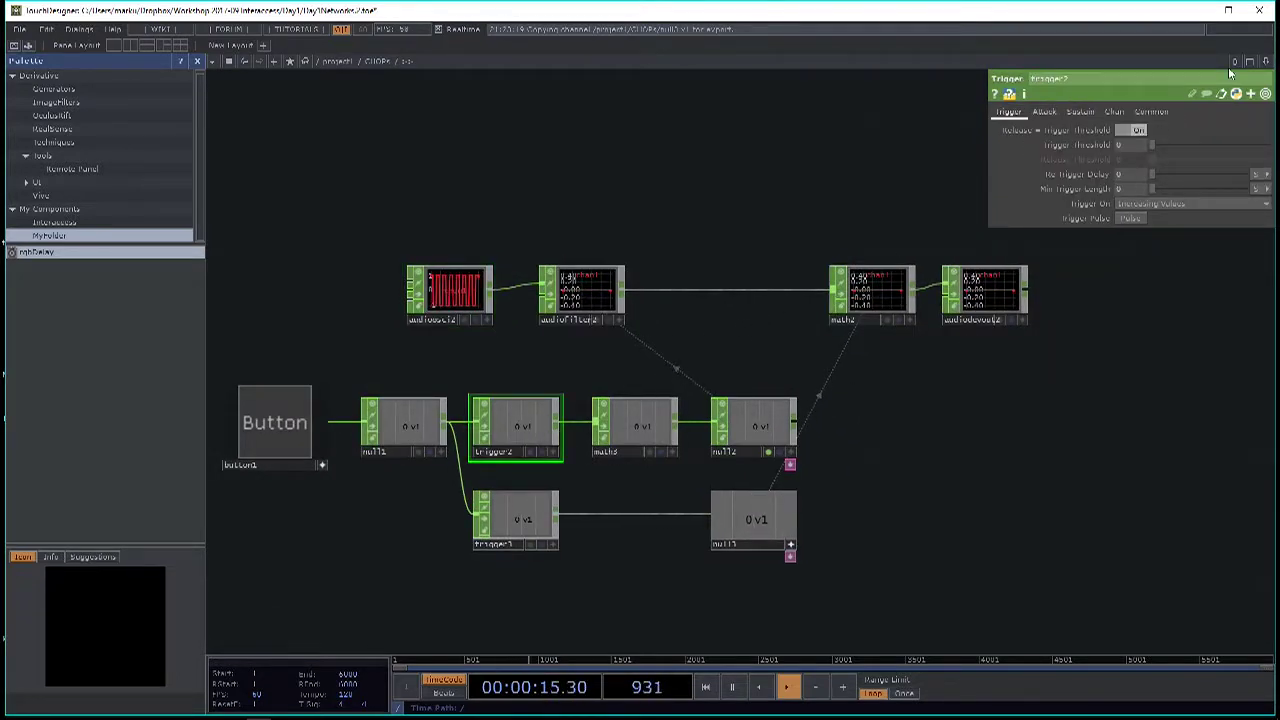
left_click(1054, 117)
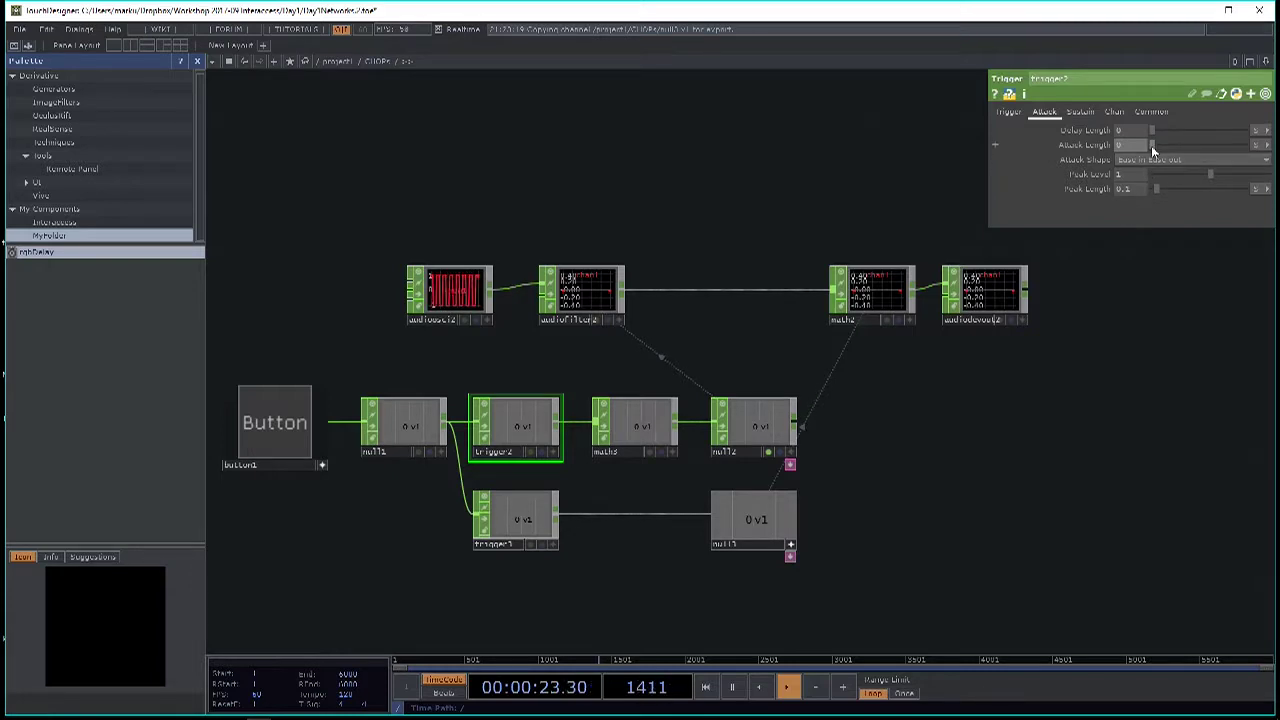
left_click(280, 425)
left_click(1080, 112)
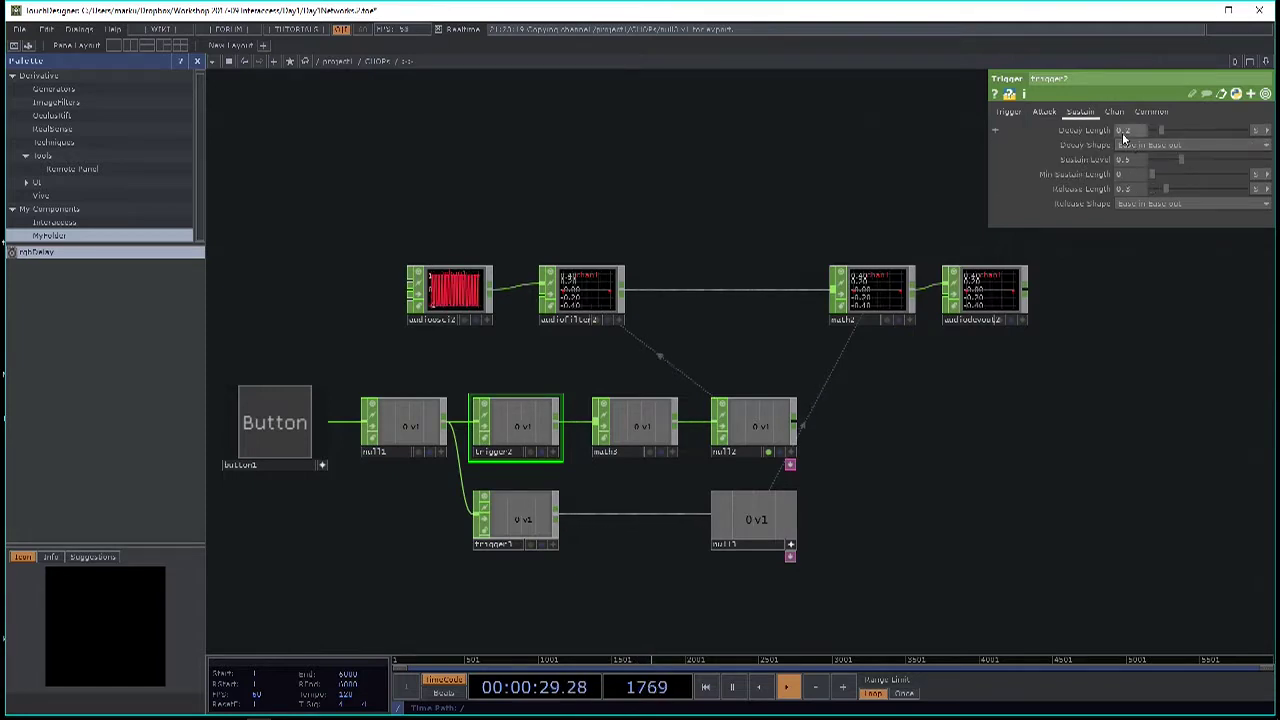
left_click(1055, 118)
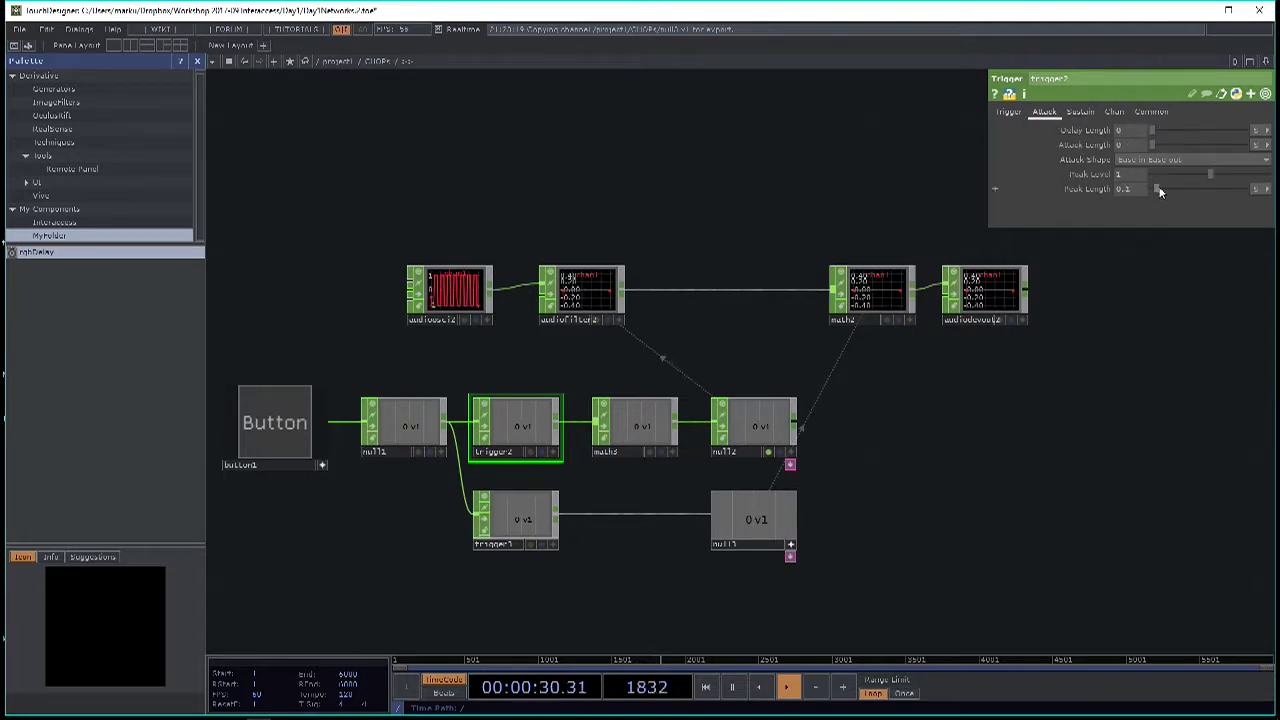
left_click(1081, 113)
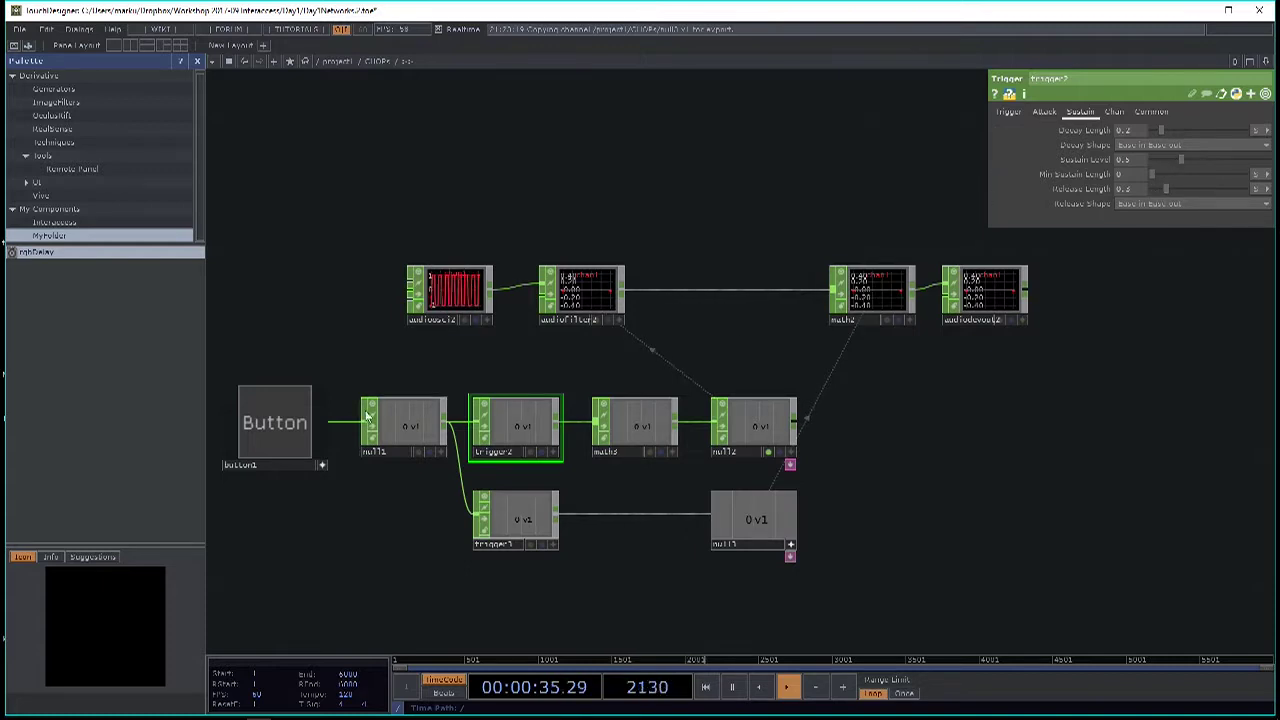
left_click(290, 432)
left_click(289, 429)
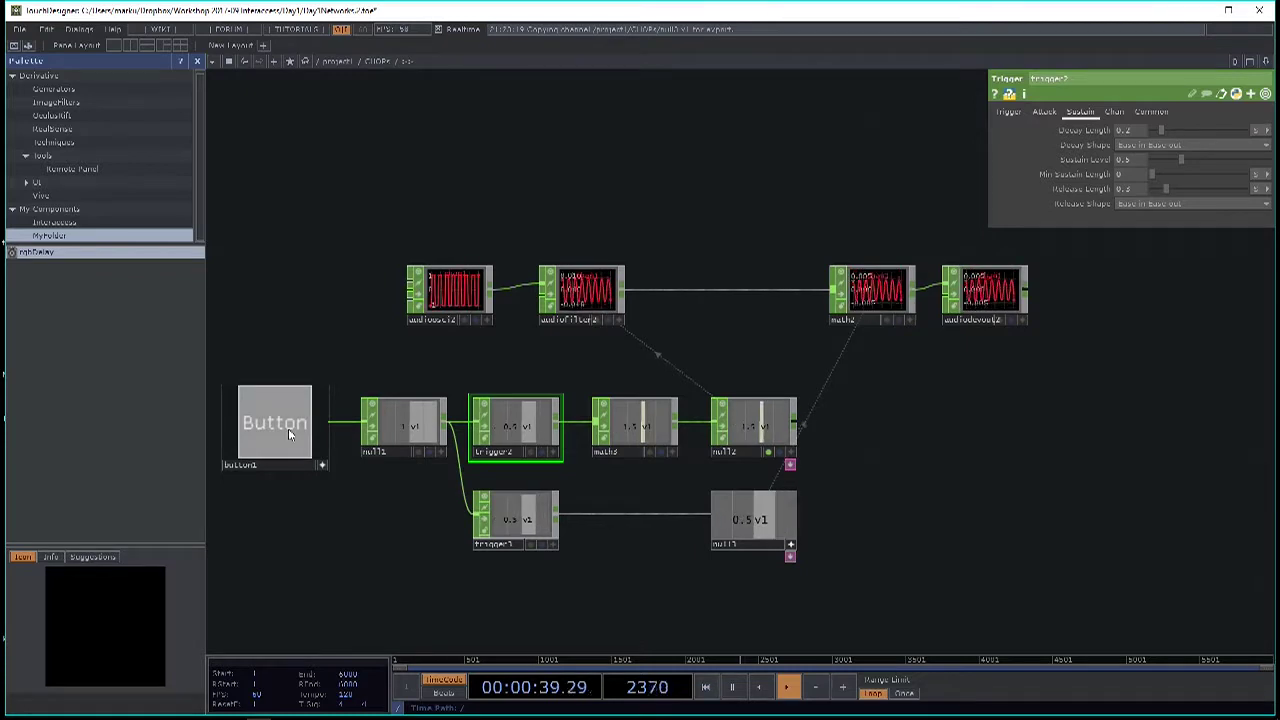
left_click(288, 428)
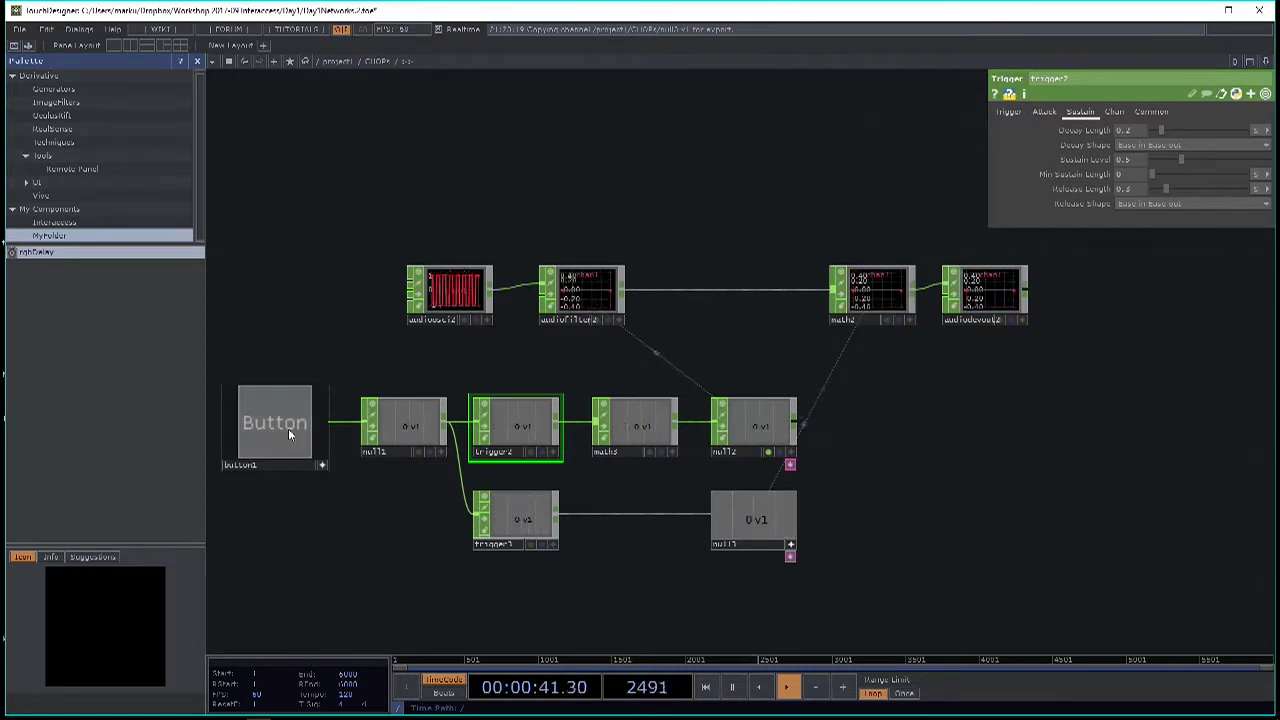
left_click(288, 428)
left_click(288, 428)
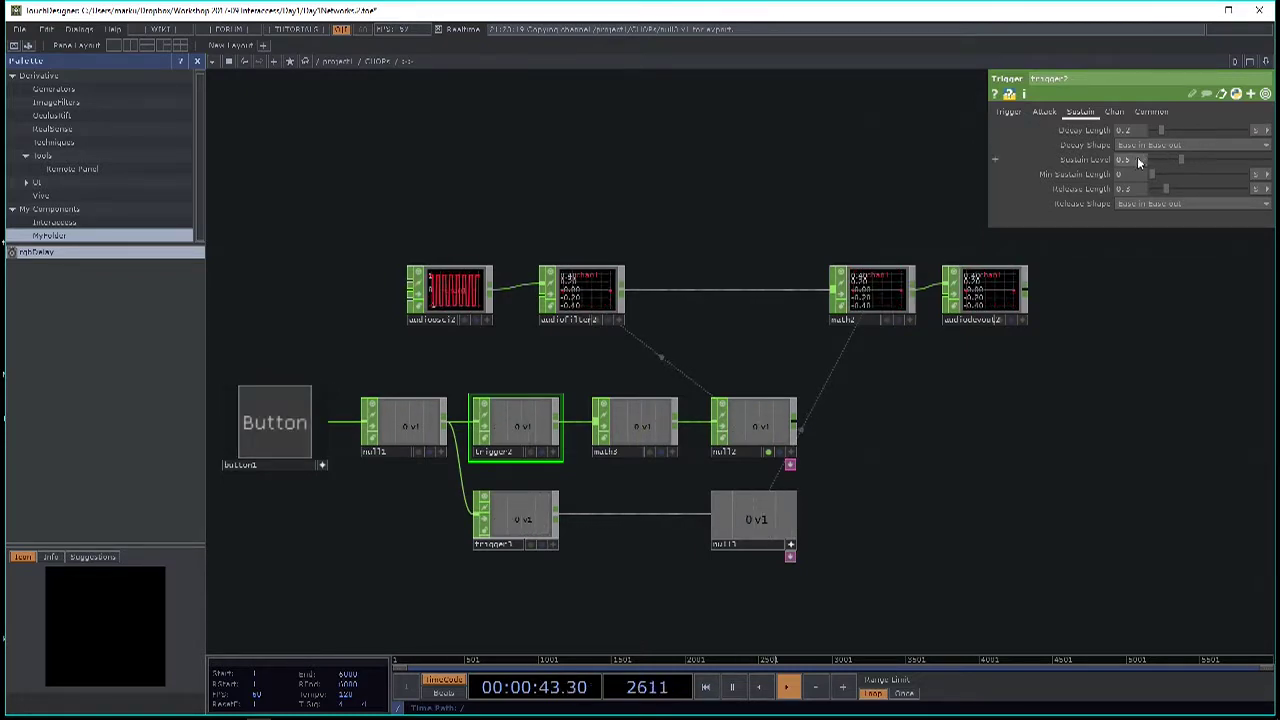
middle_click_drag(1130, 159, 1140, 133)
left_click(288, 428)
left_click(288, 428)
left_click(288, 428)
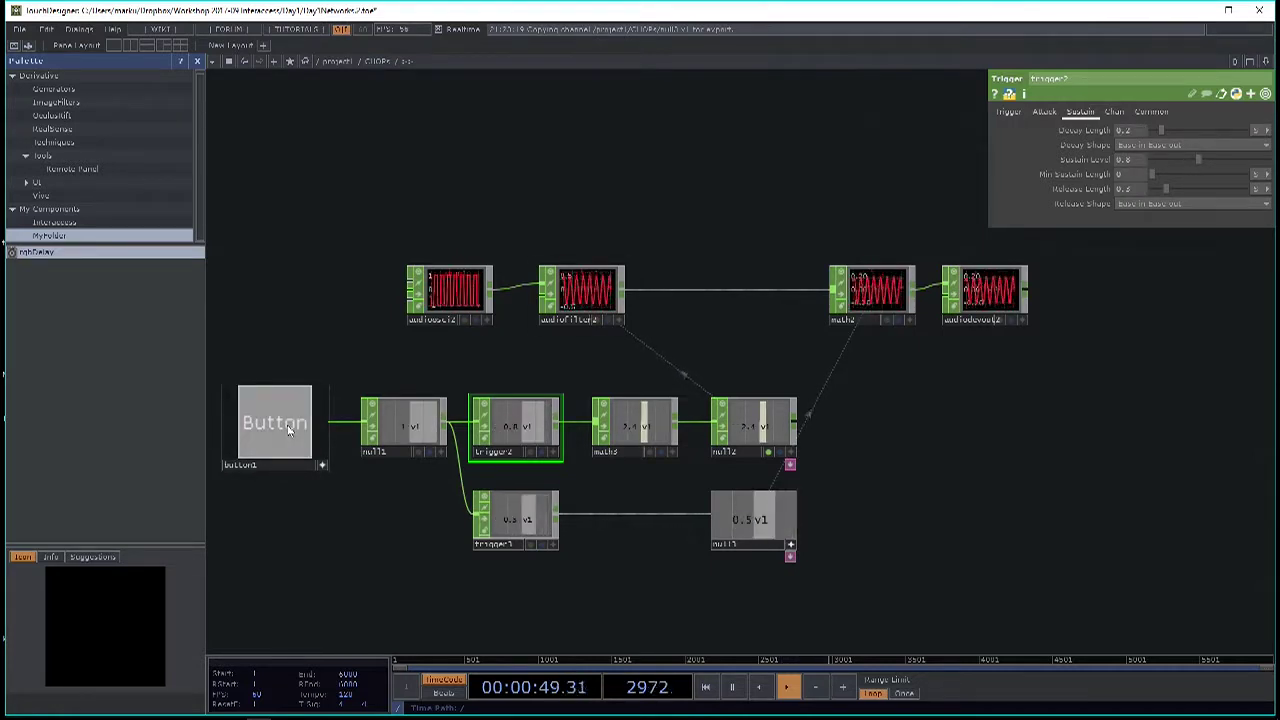
left_click(288, 428)
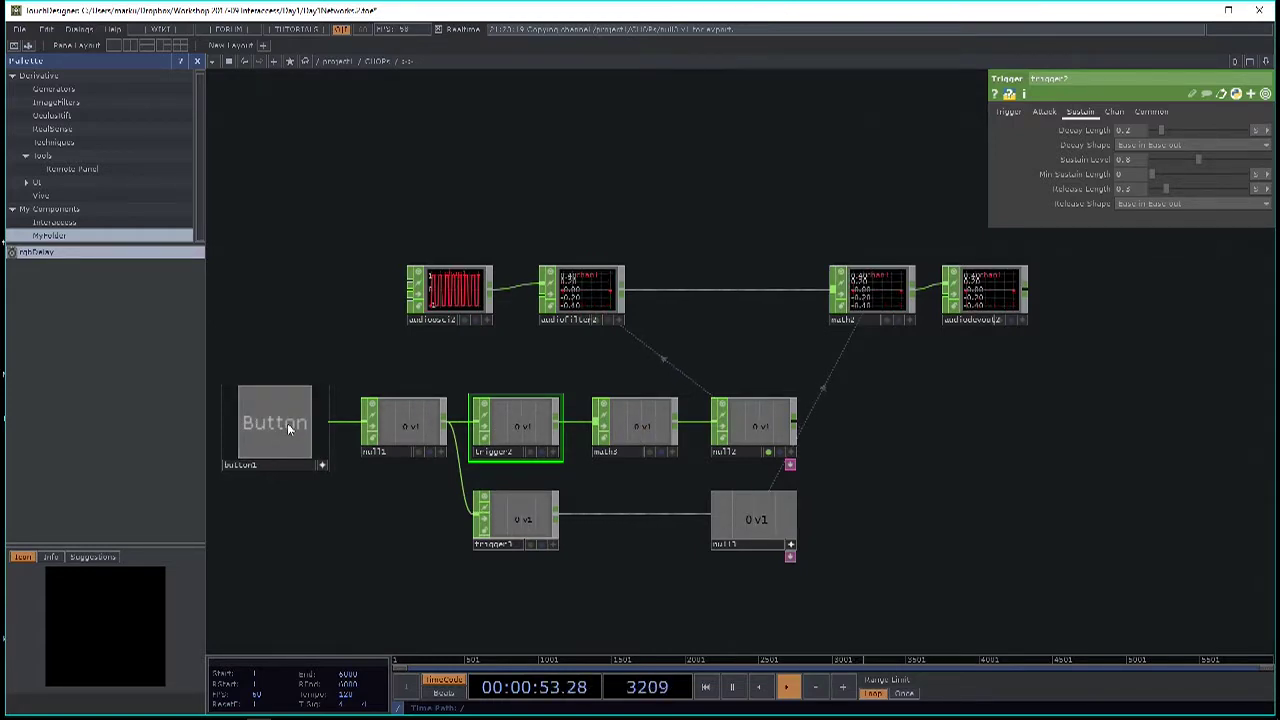
left_click_drag(735, 260, 755, 268)
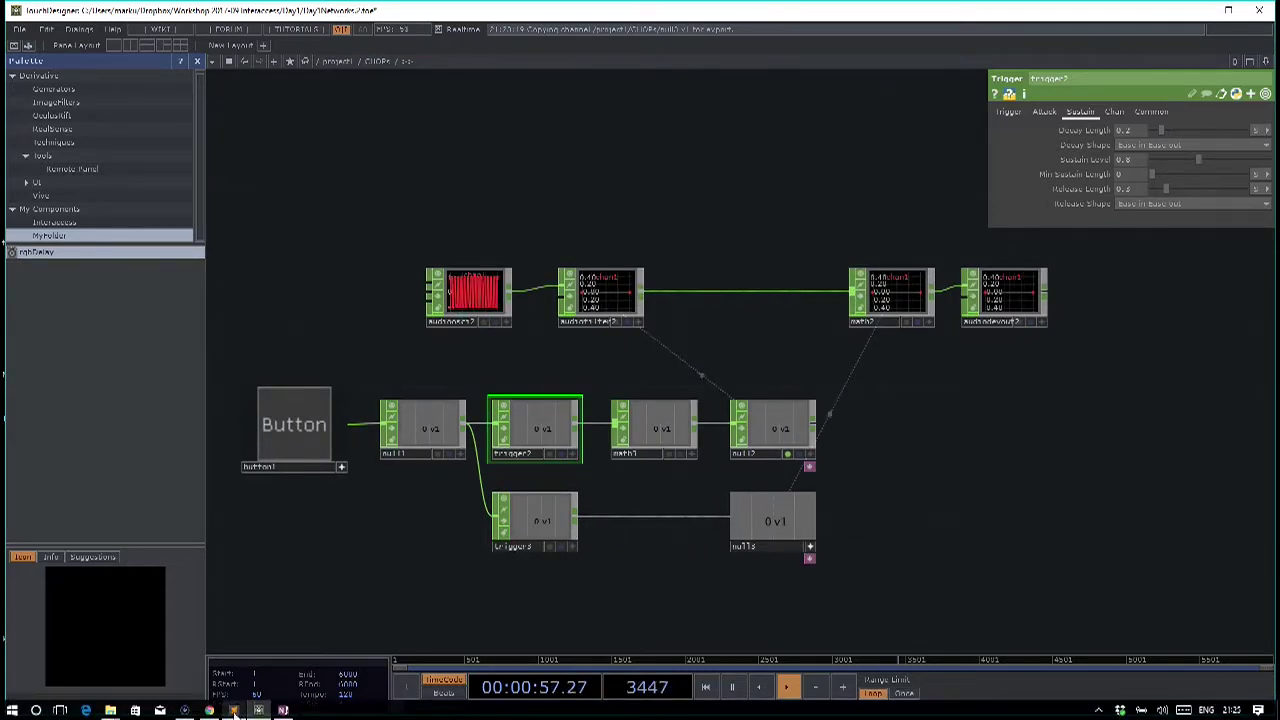
Switch over to the OneNote workshop notes.
left_click(285, 710)
scroll(660, 515, "down", 3)
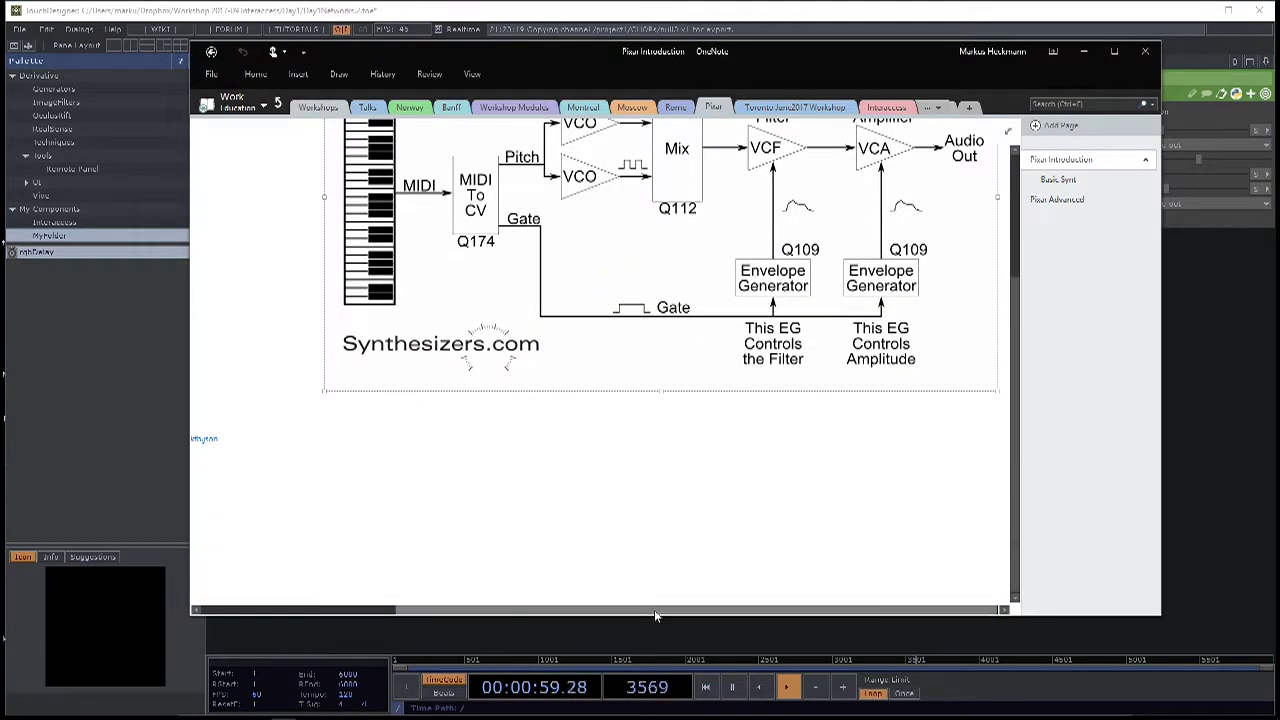
left_click_drag(654, 610, 397, 618)
scroll(443, 534, "up", 3)
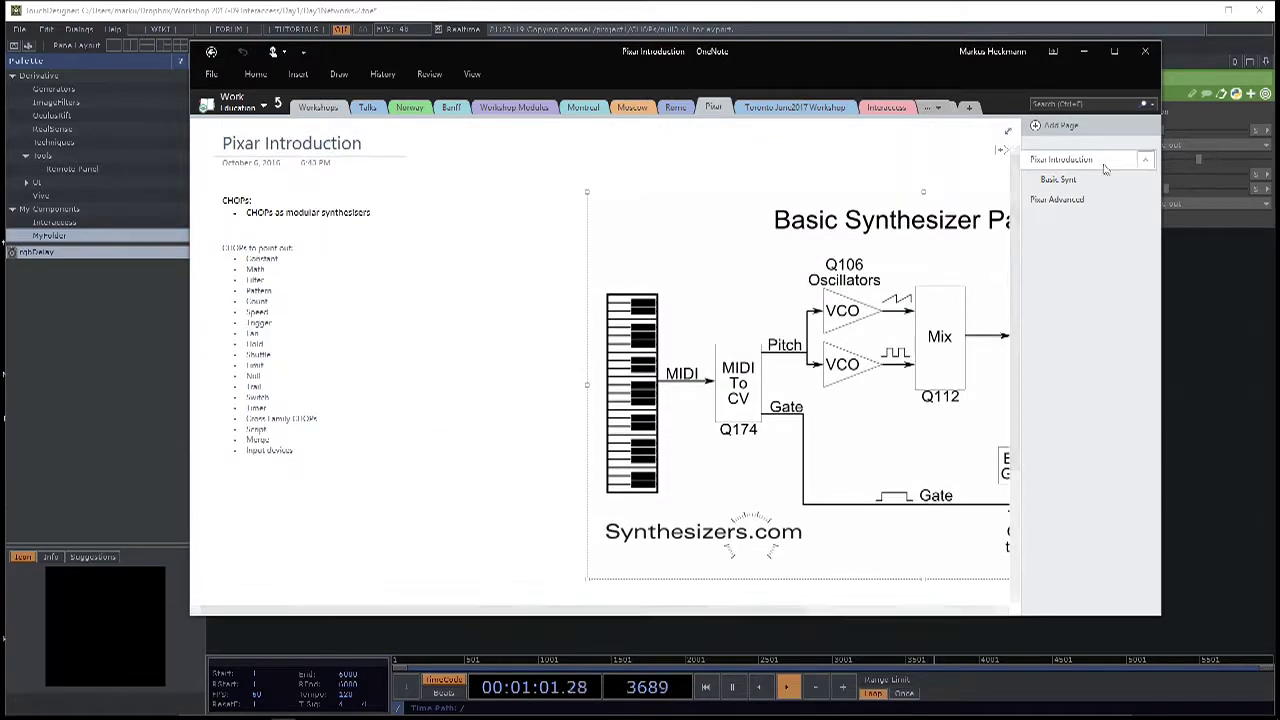
Open the Basic Synt page and highlight the note about quick attack and decay.
left_click(1060, 180)
scroll(619, 457, "down", 1)
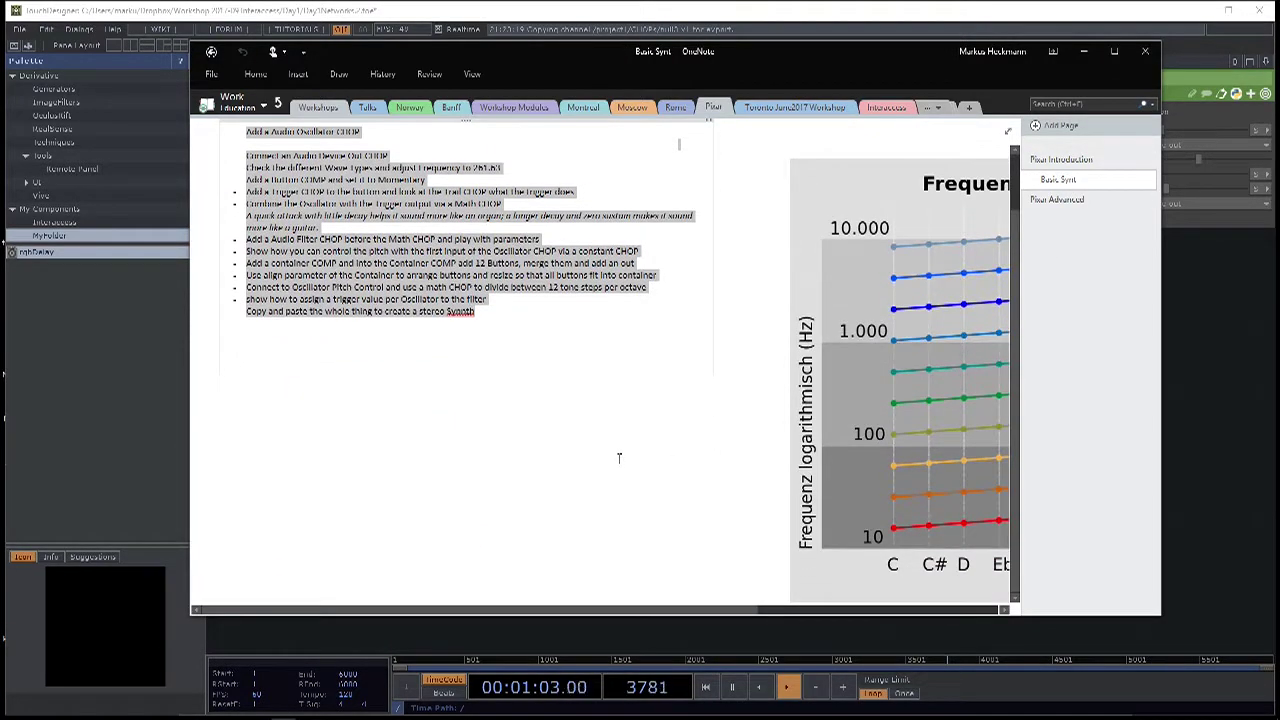
left_click(565, 311)
scroll(562, 330, "up", 1)
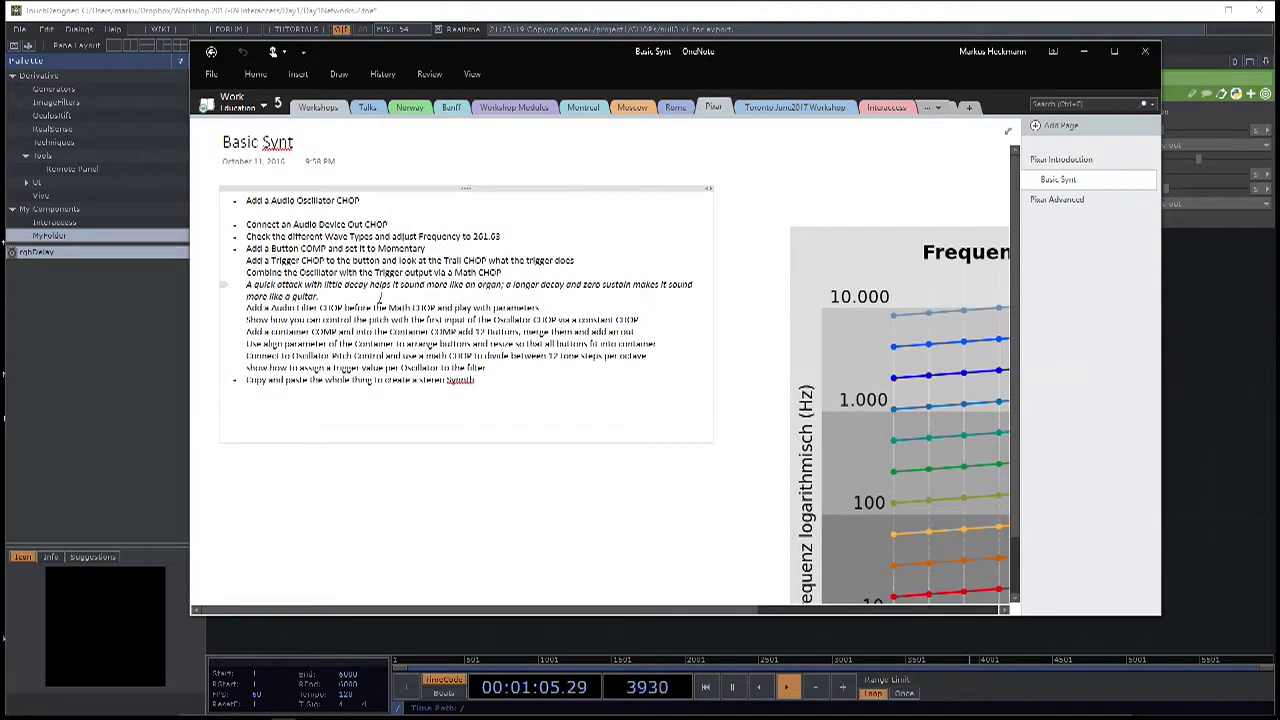
left_click_drag(246, 284, 688, 288)
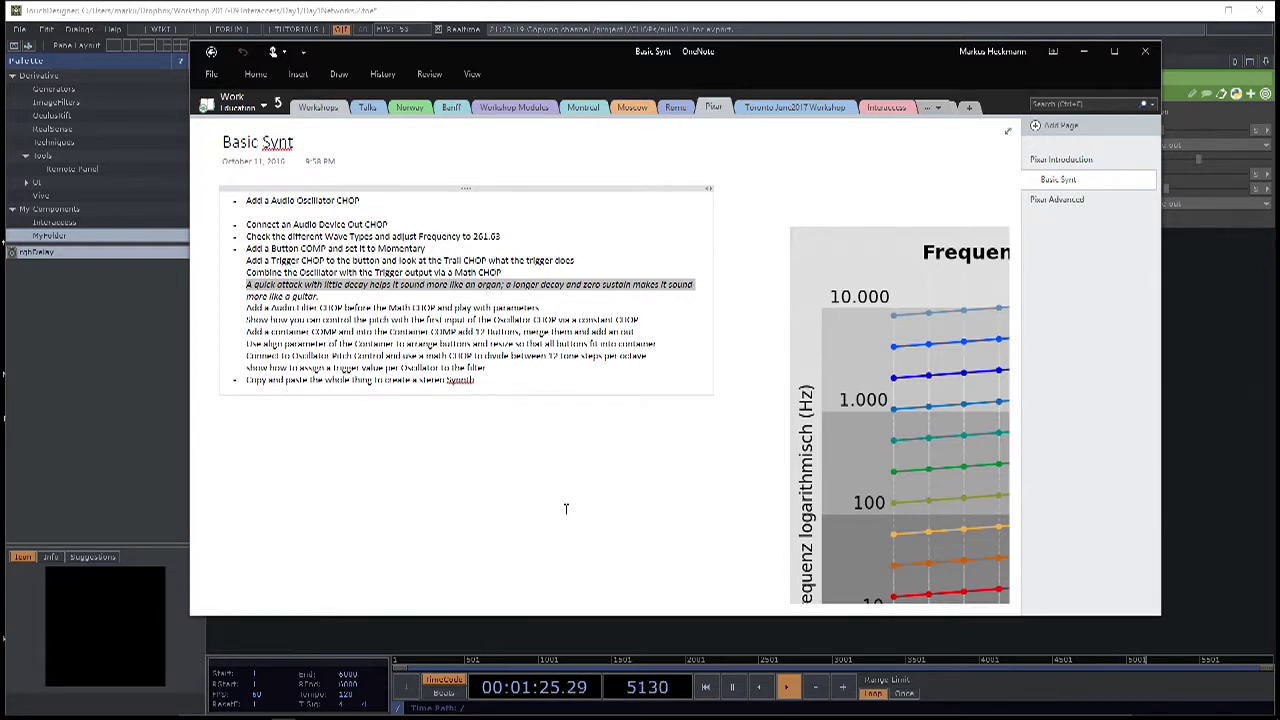
left_click(1200, 375)
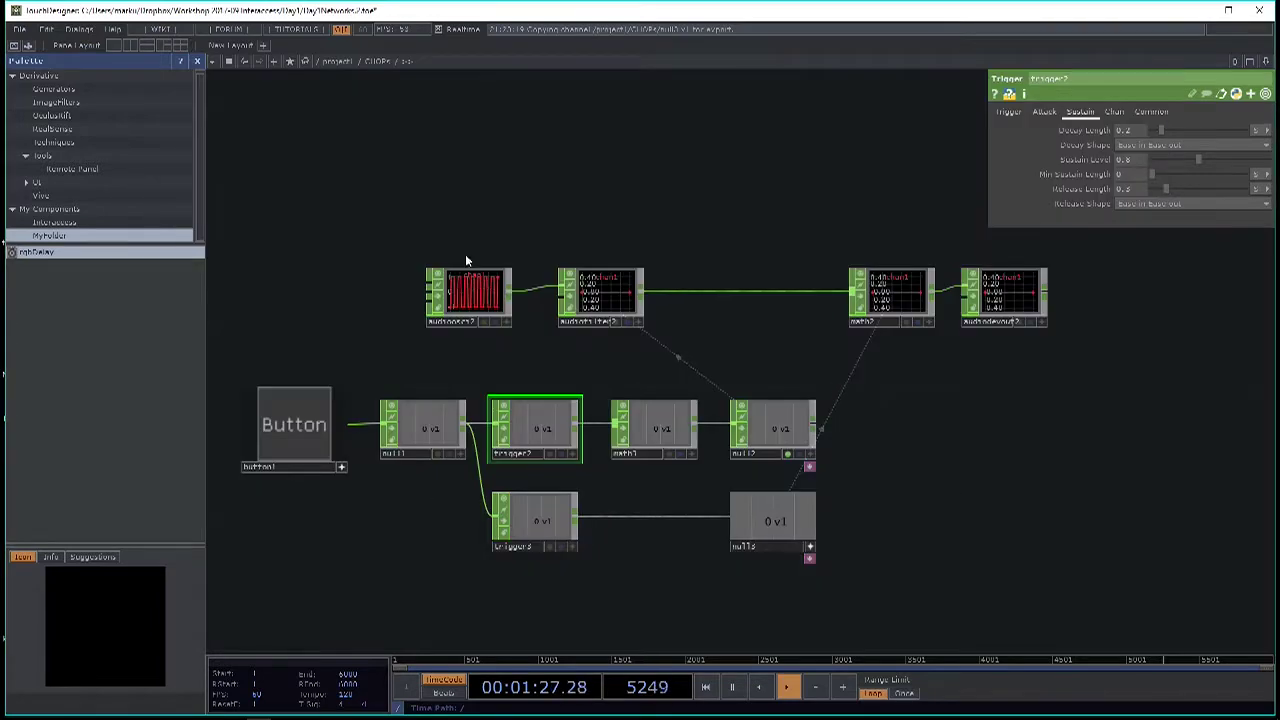
left_click_drag(475, 221, 593, 218)
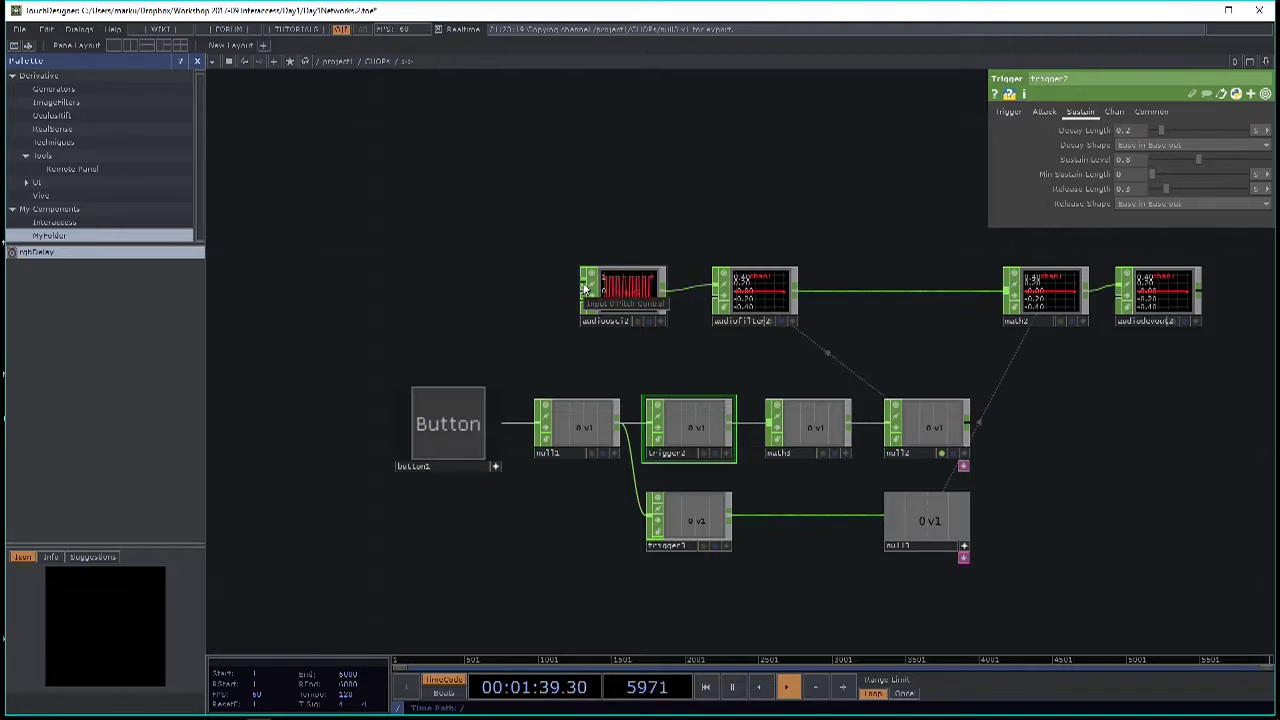
scroll(827, 422, "down", 6)
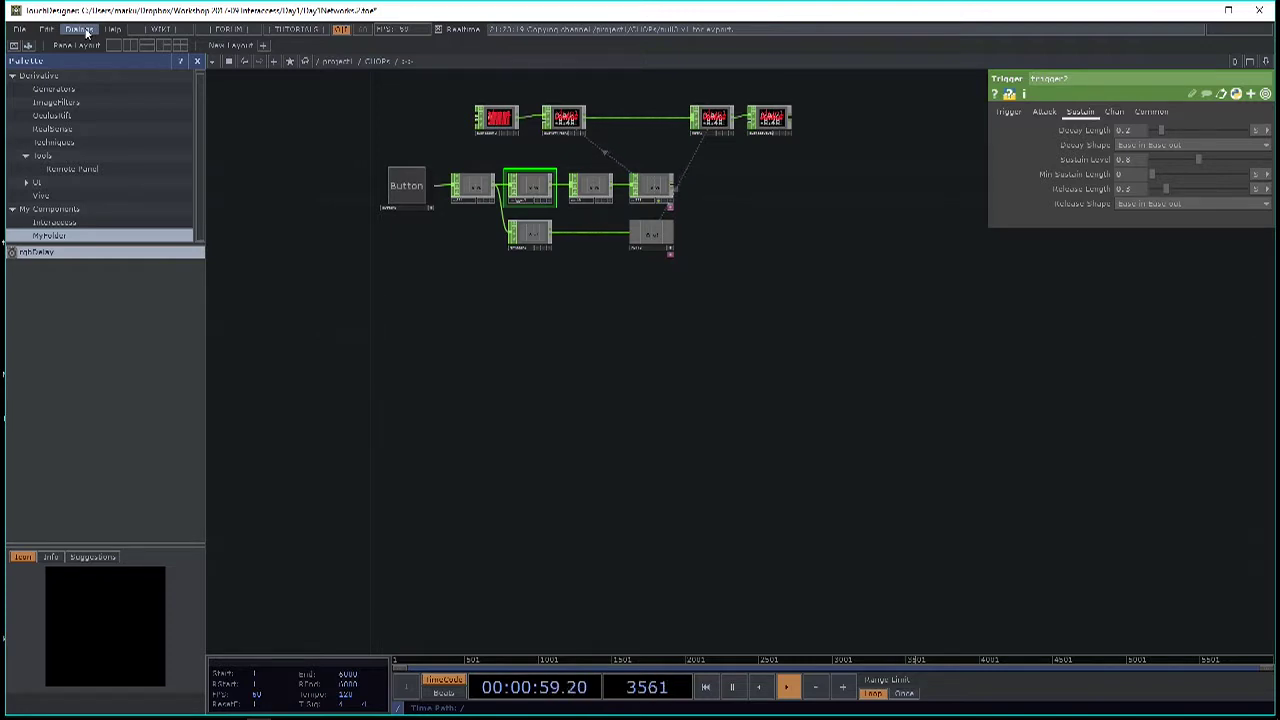
Add and delete a test row in the MIDI Device Mapper, close it, and reopen the Dialogs menu.
left_click(84, 31)
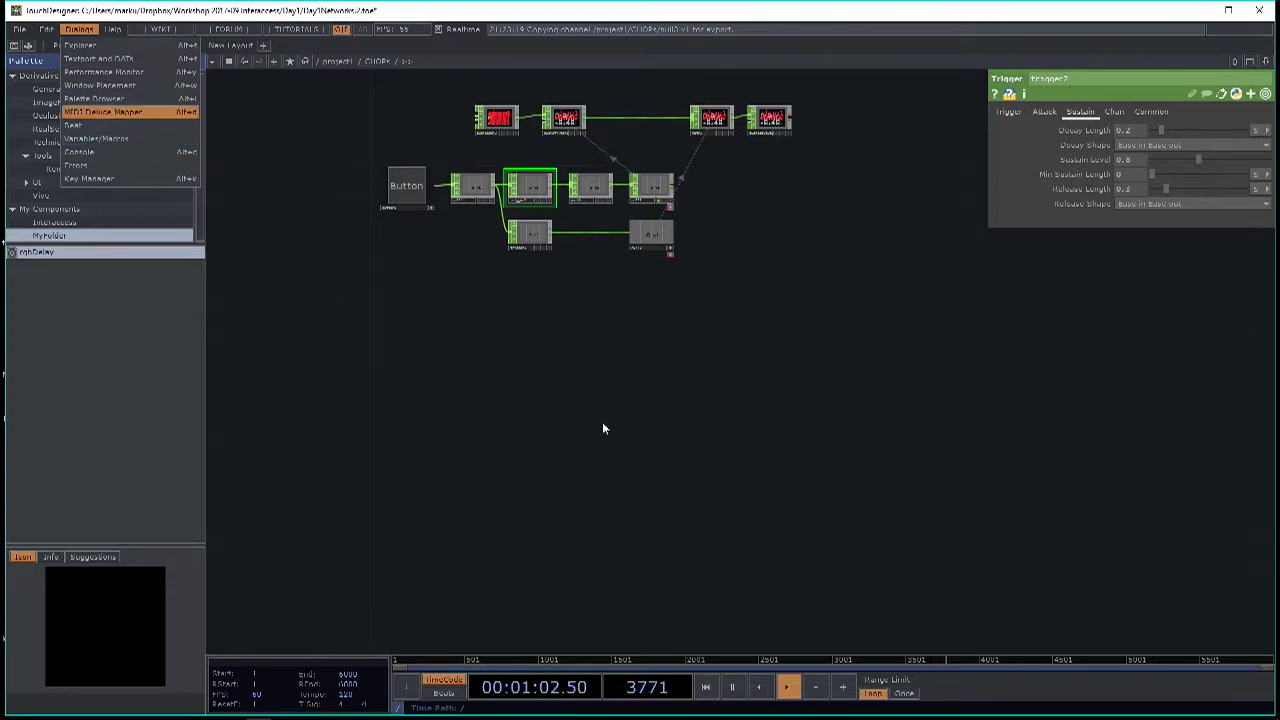
key("Return")
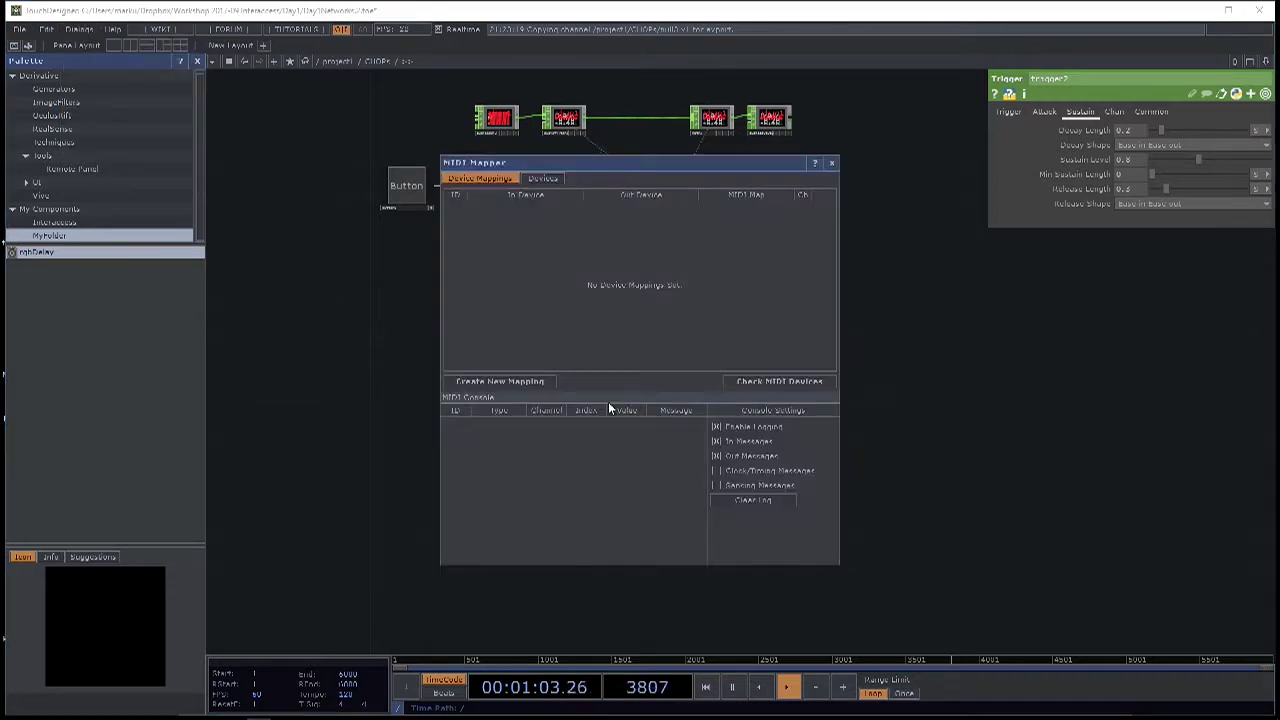
left_click(538, 382)
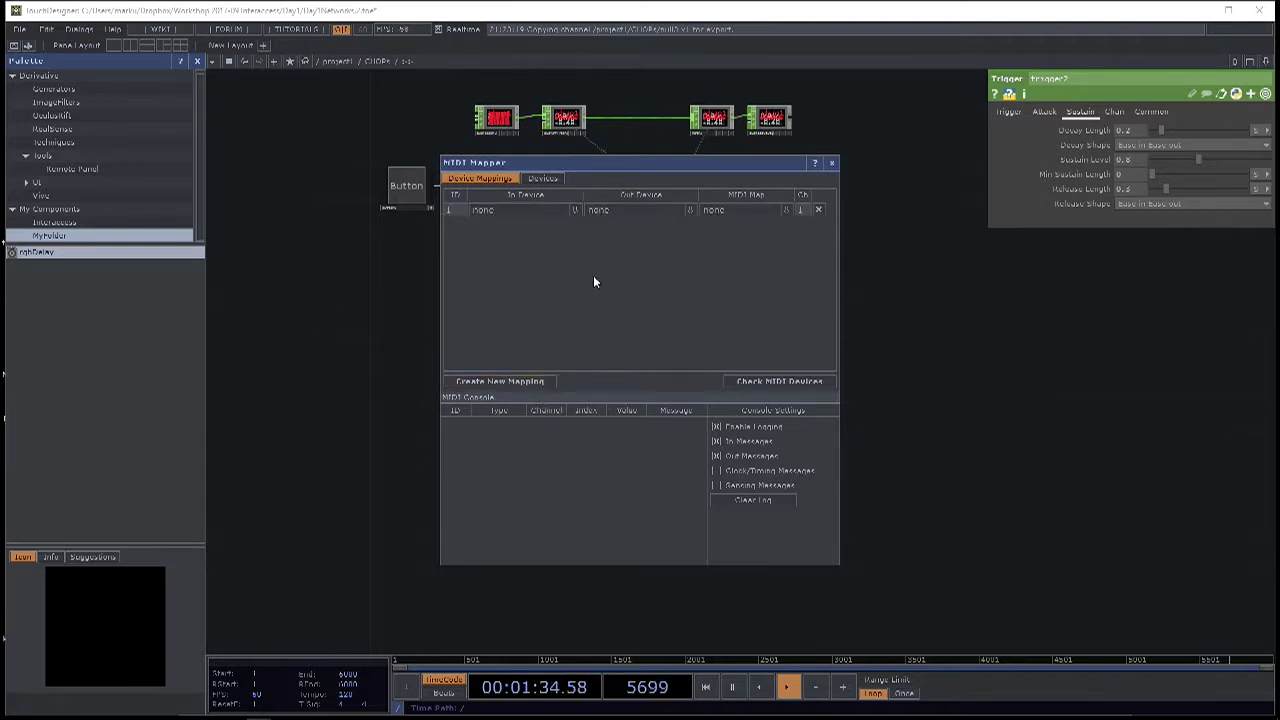
left_click(819, 211)
left_click(831, 162)
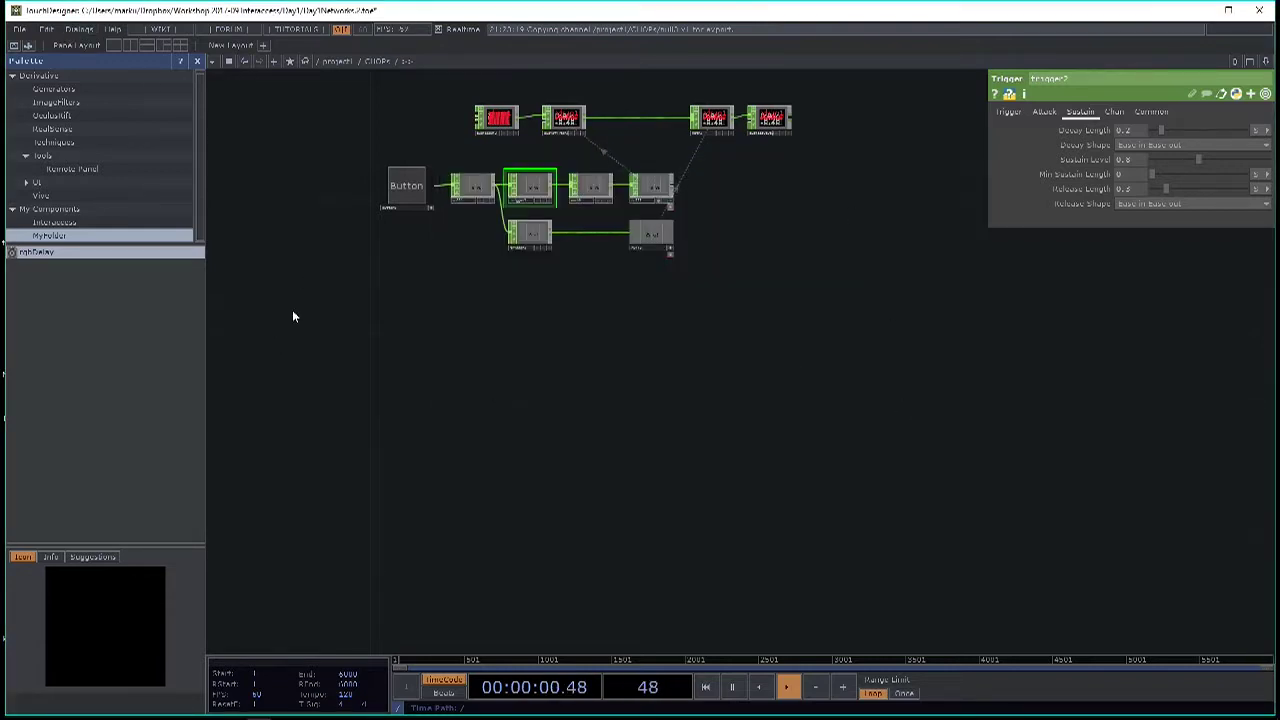
left_click(84, 33)
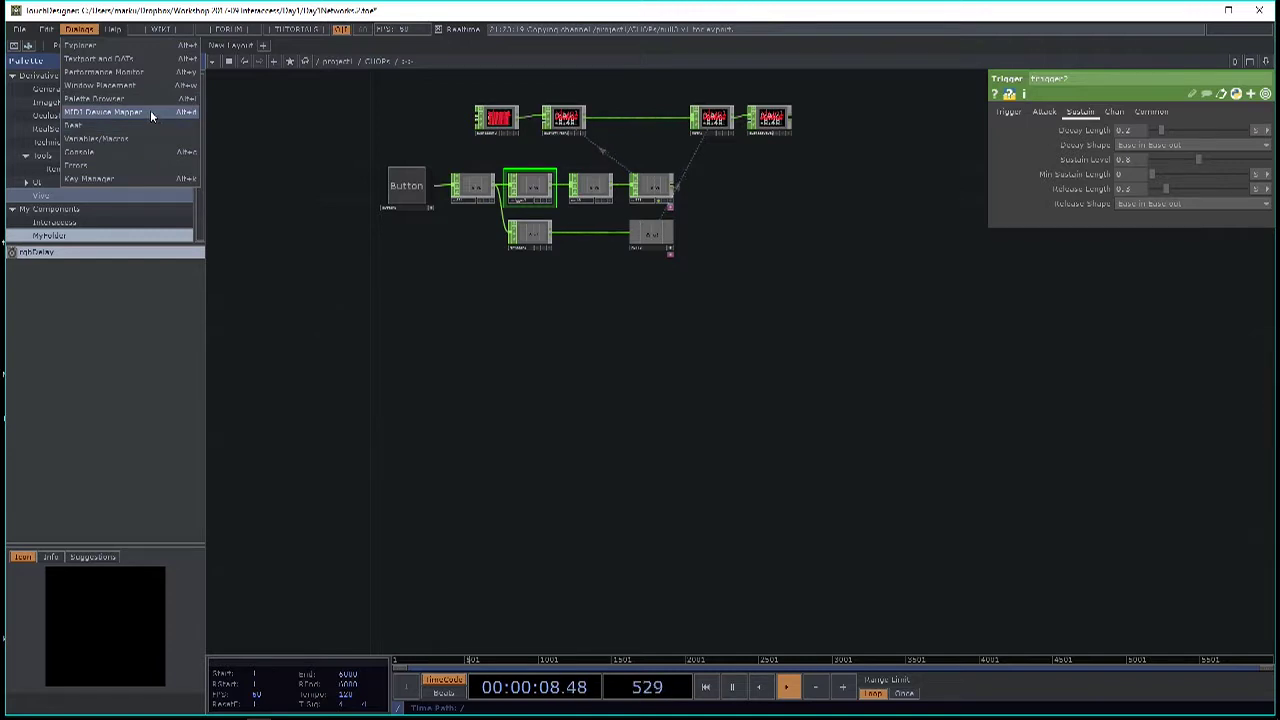
Reopen the MIDI Device Mapper and create a mapping with Out Device set to Microsoft GS Wavetable.
left_click(303, 229)
left_click(88, 31)
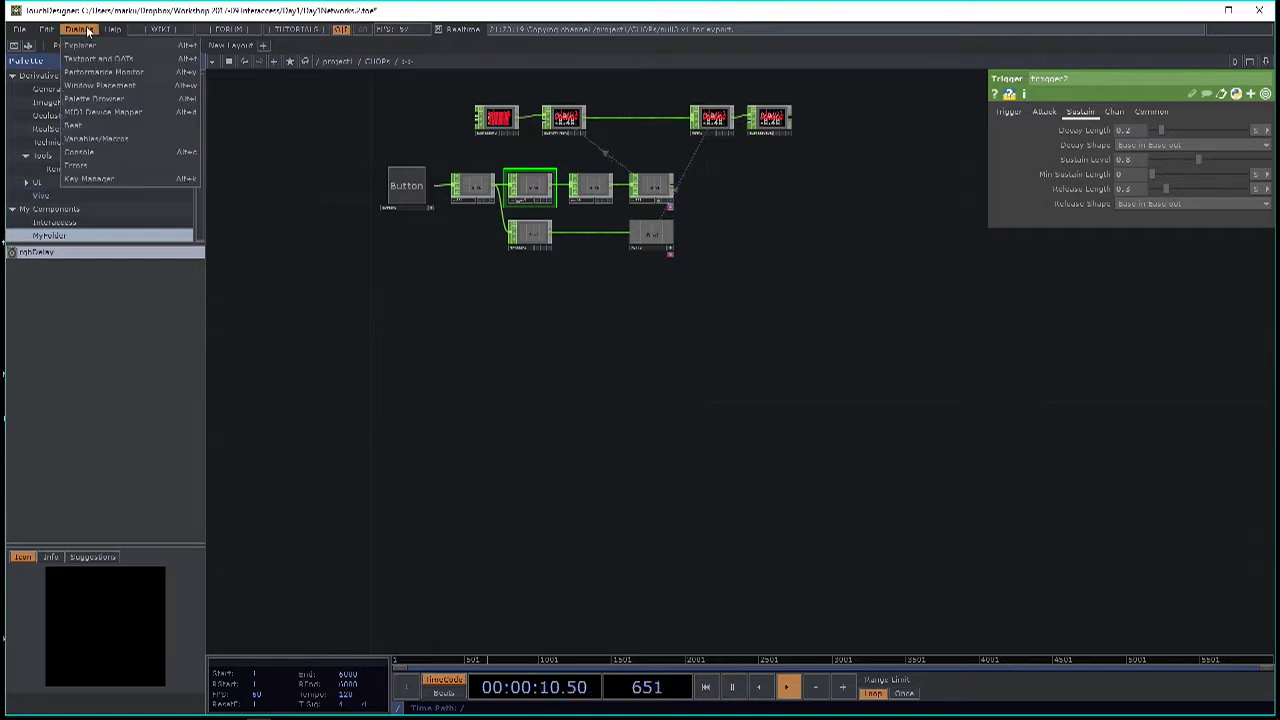
left_click(142, 113)
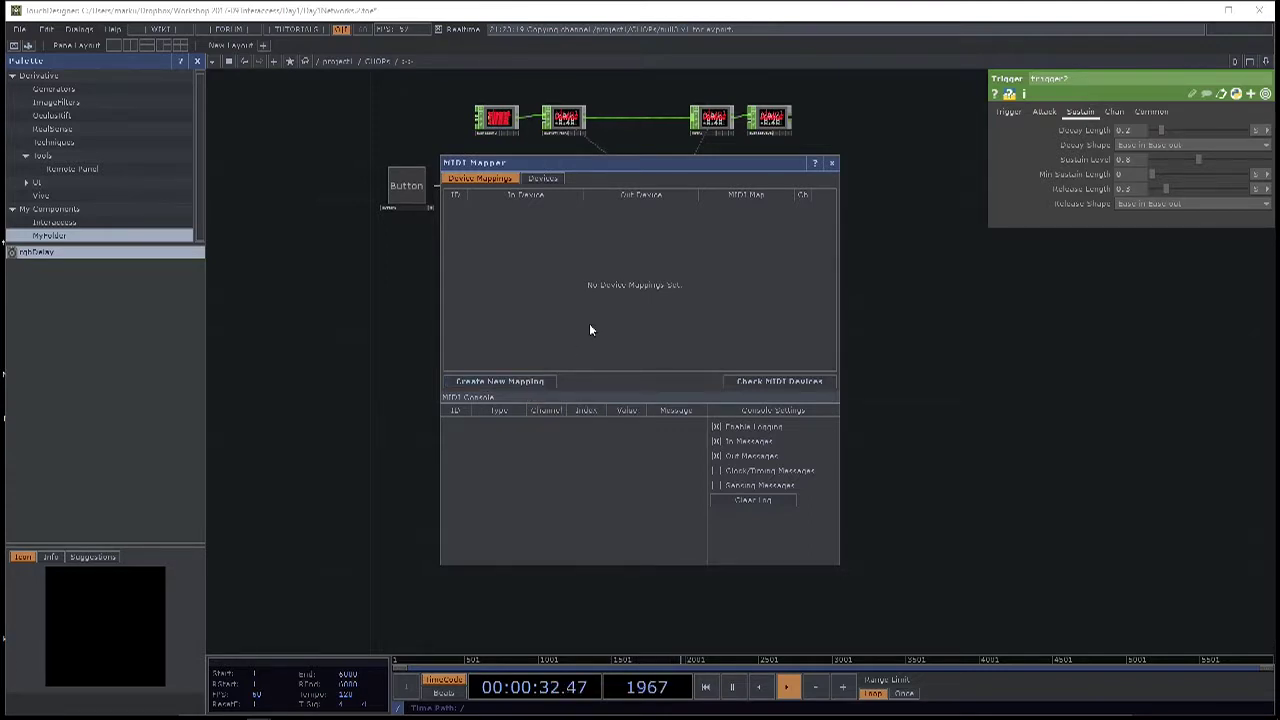
left_click_drag(592, 164, 604, 141)
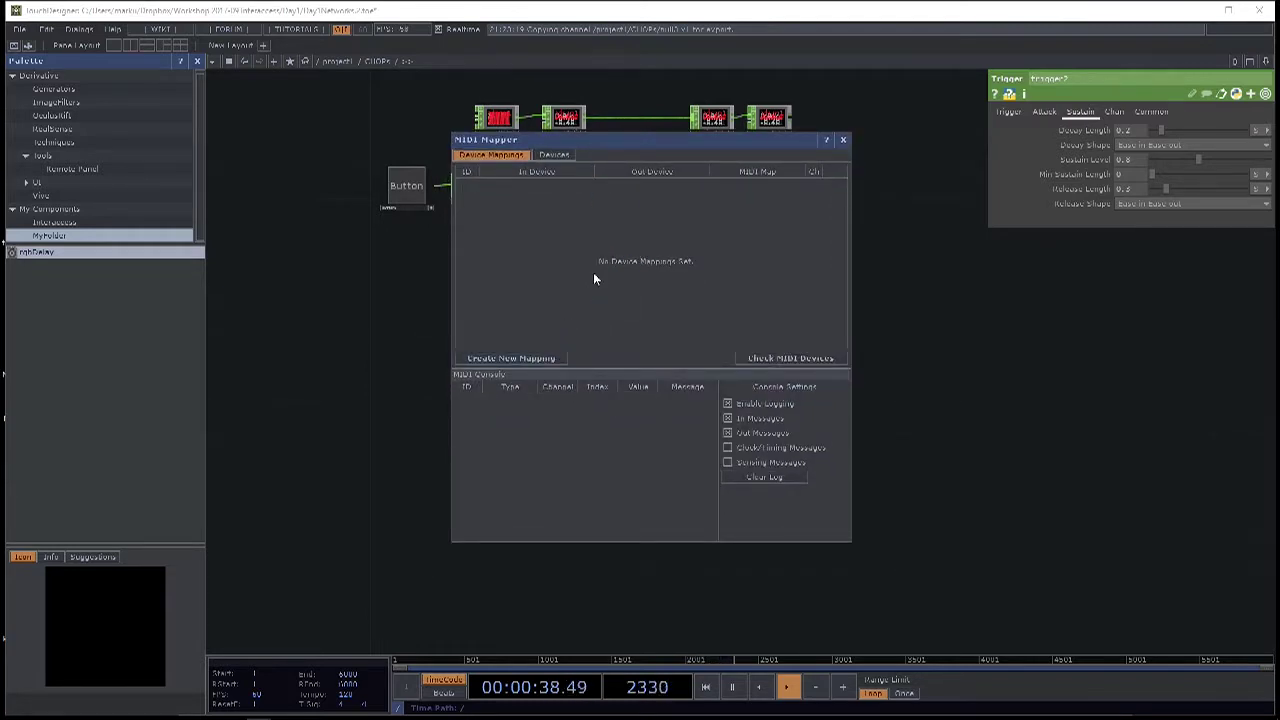
left_click(550, 359)
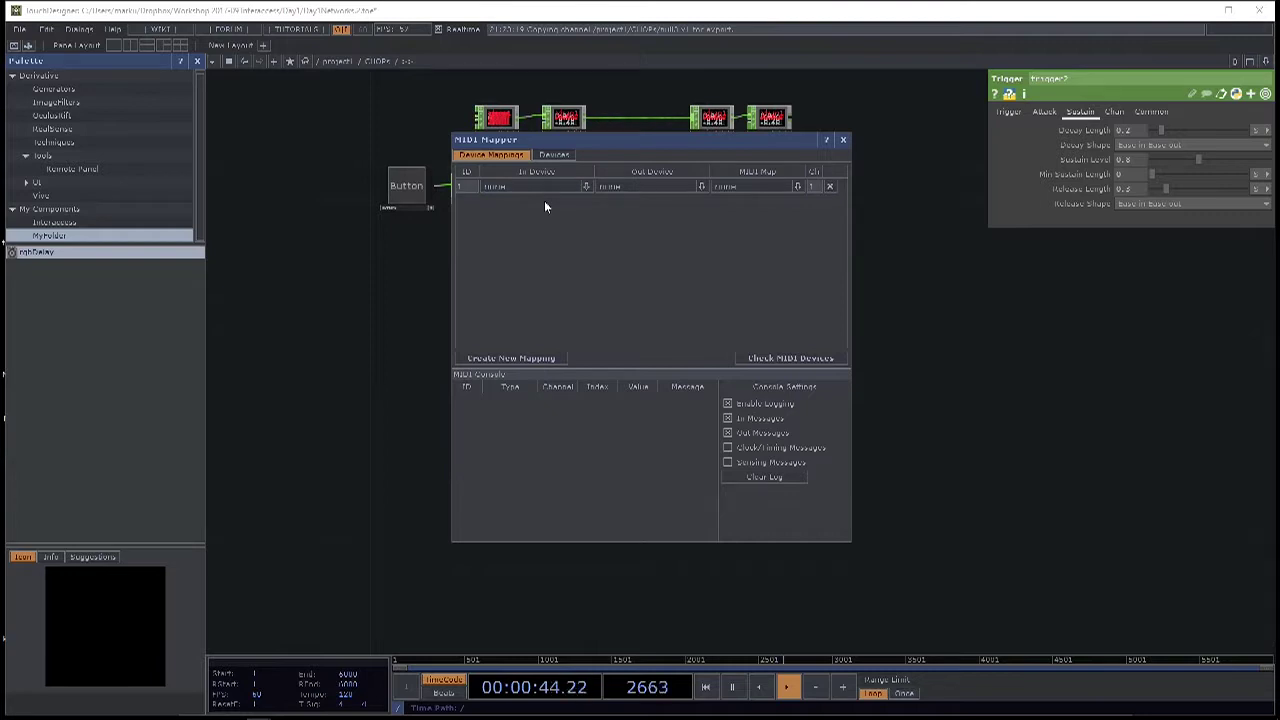
left_click(701, 186)
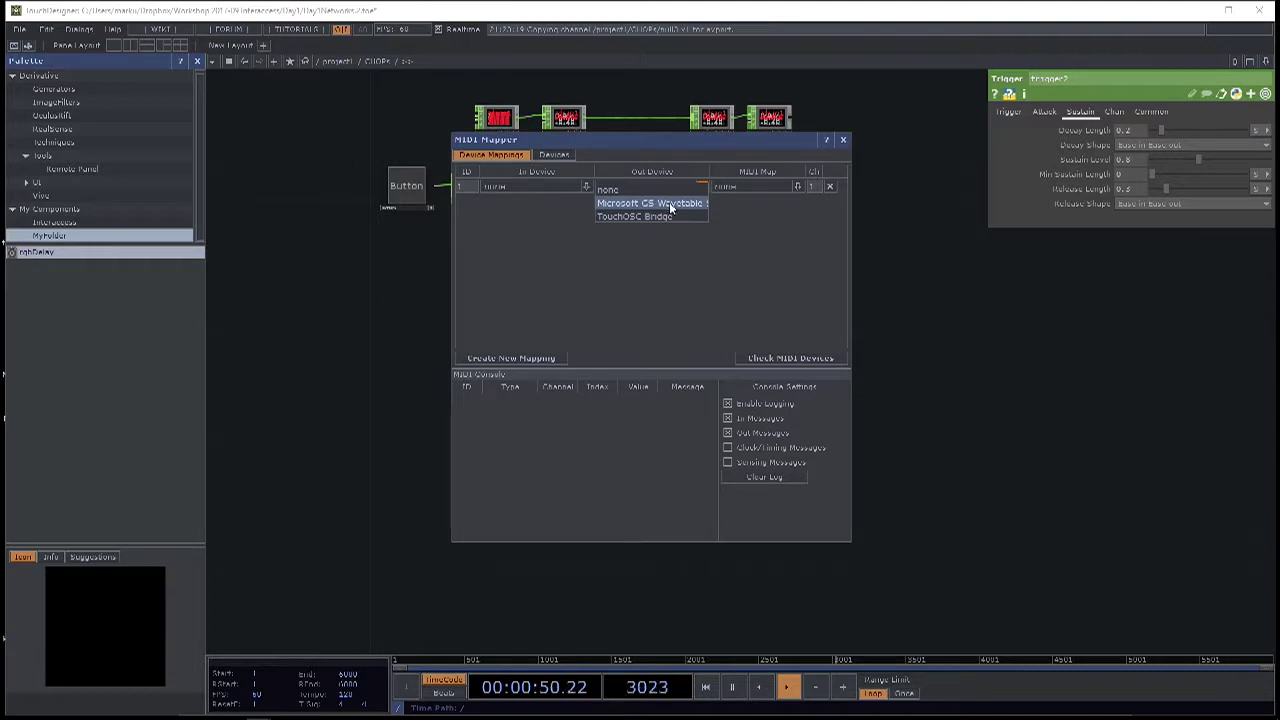
left_click(674, 203)
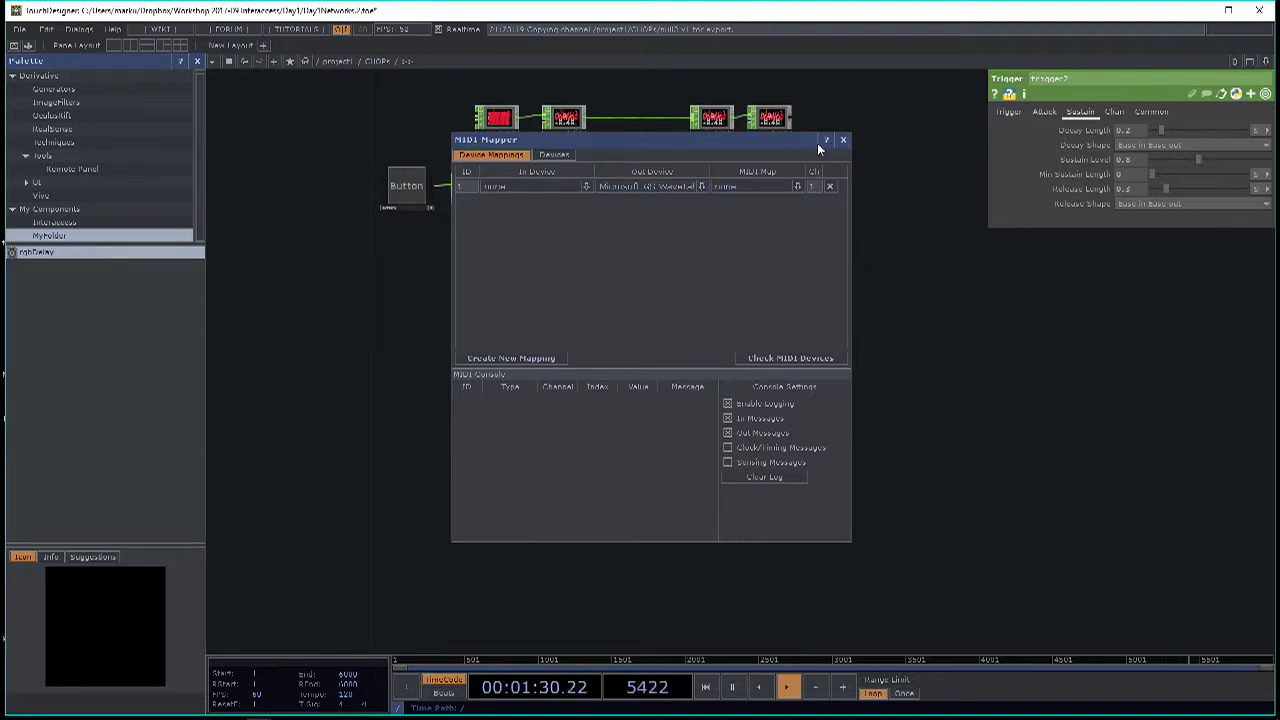
Close the MIDI Mapper and add a Mouse In CHOP, mousein1, to the network.
left_click(843, 140)
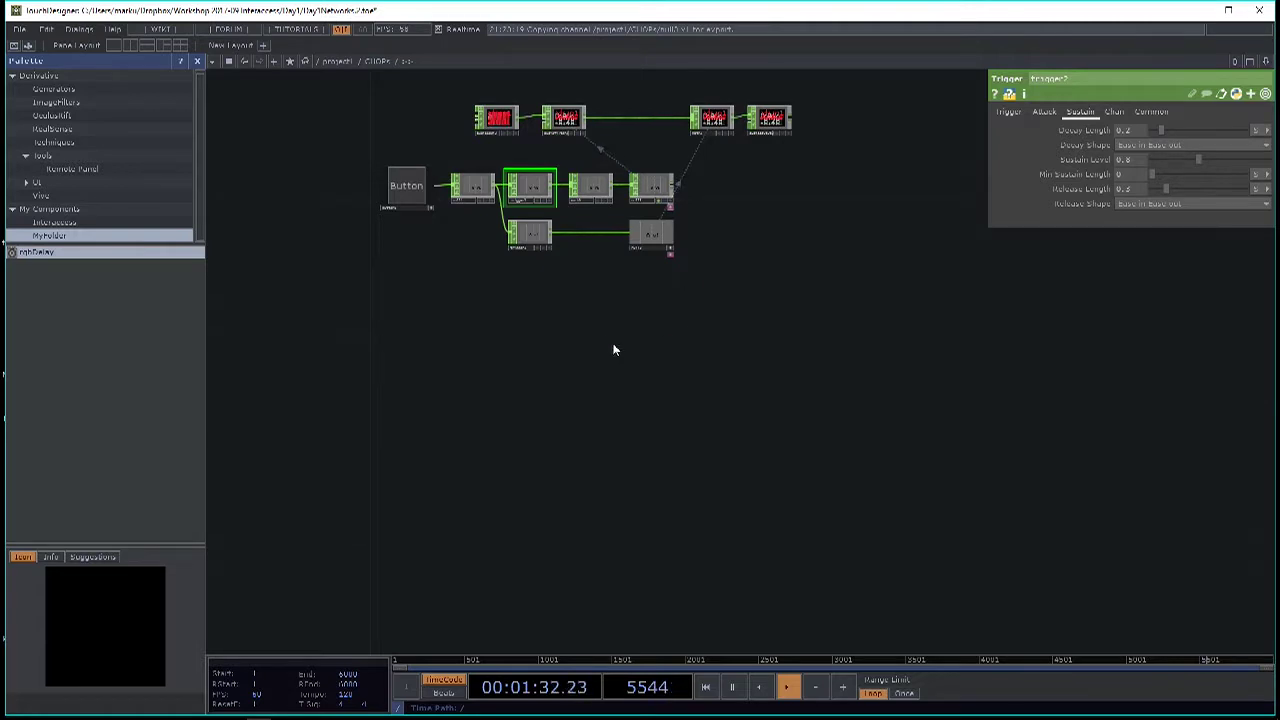
key("Tab")
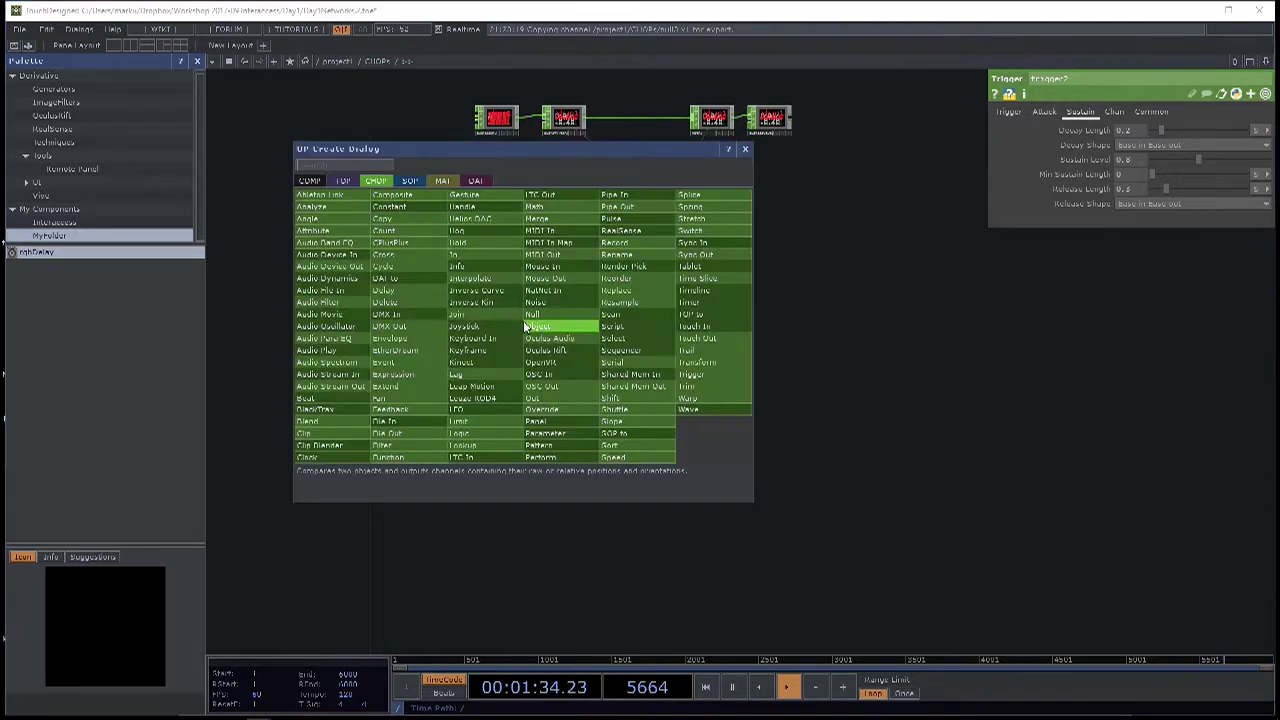
type("m")
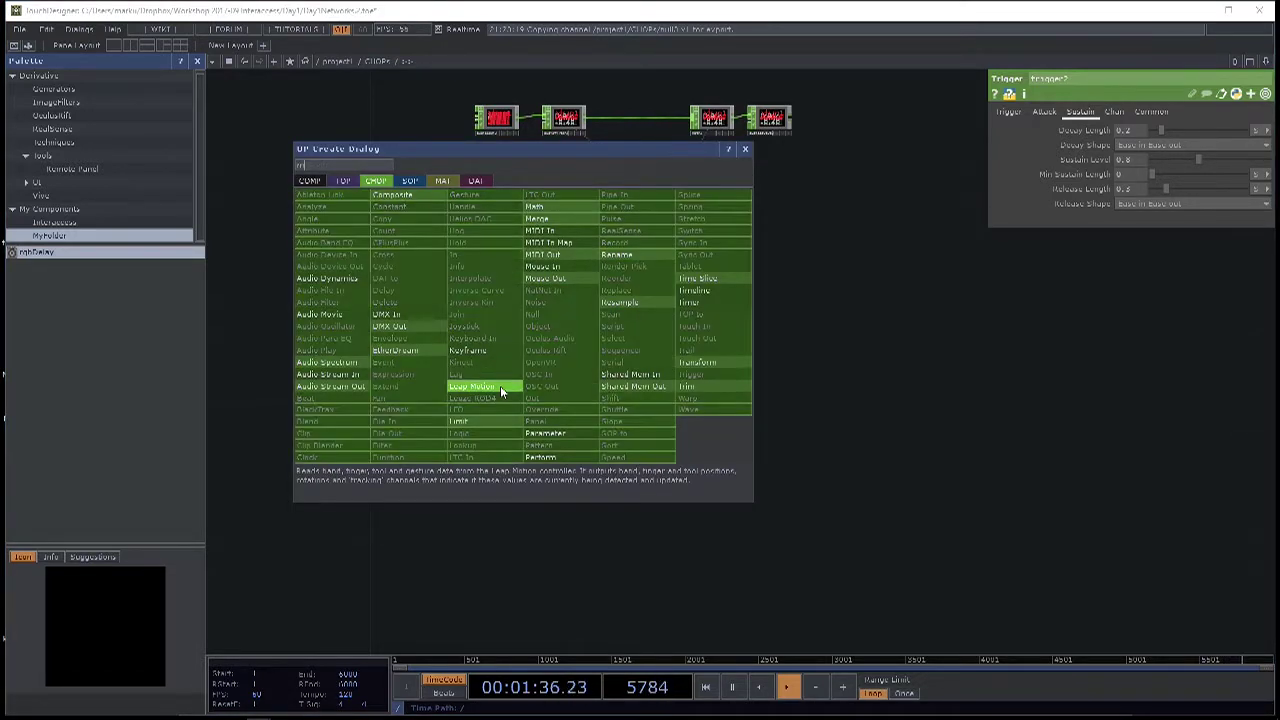
type("ouse")
left_click(571, 266)
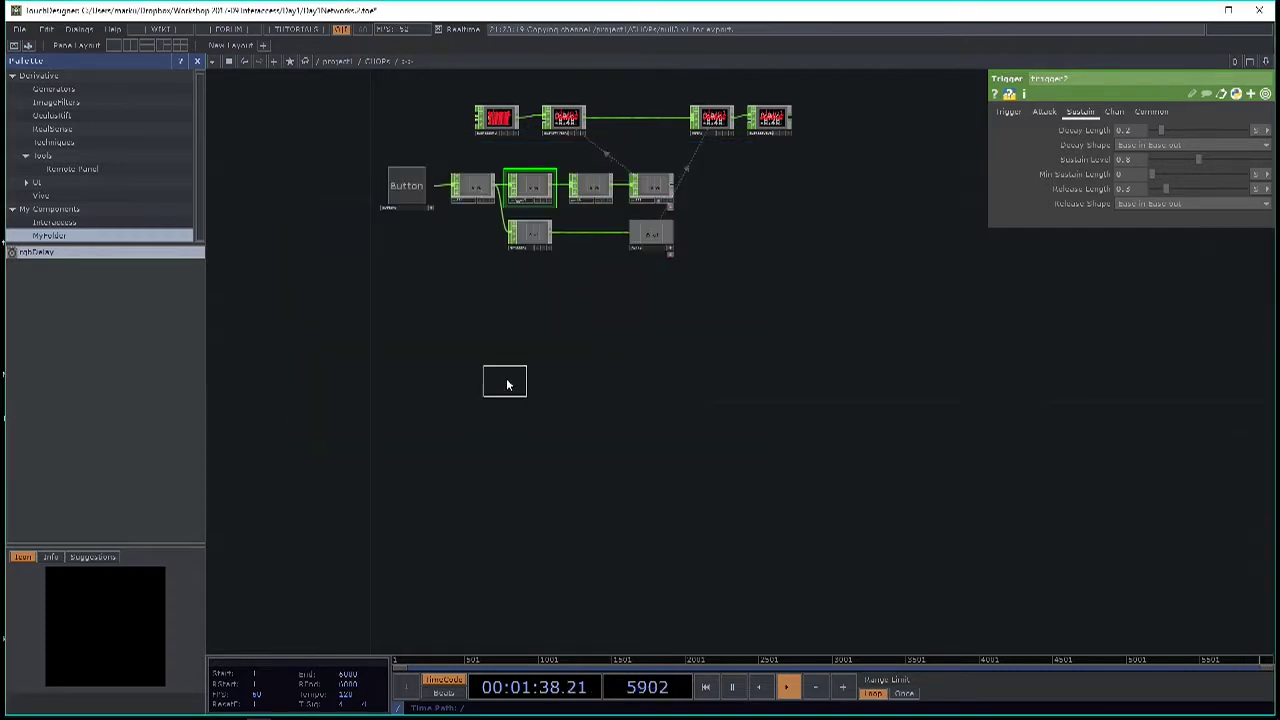
left_click(507, 384)
scroll(628, 400, "up", 5)
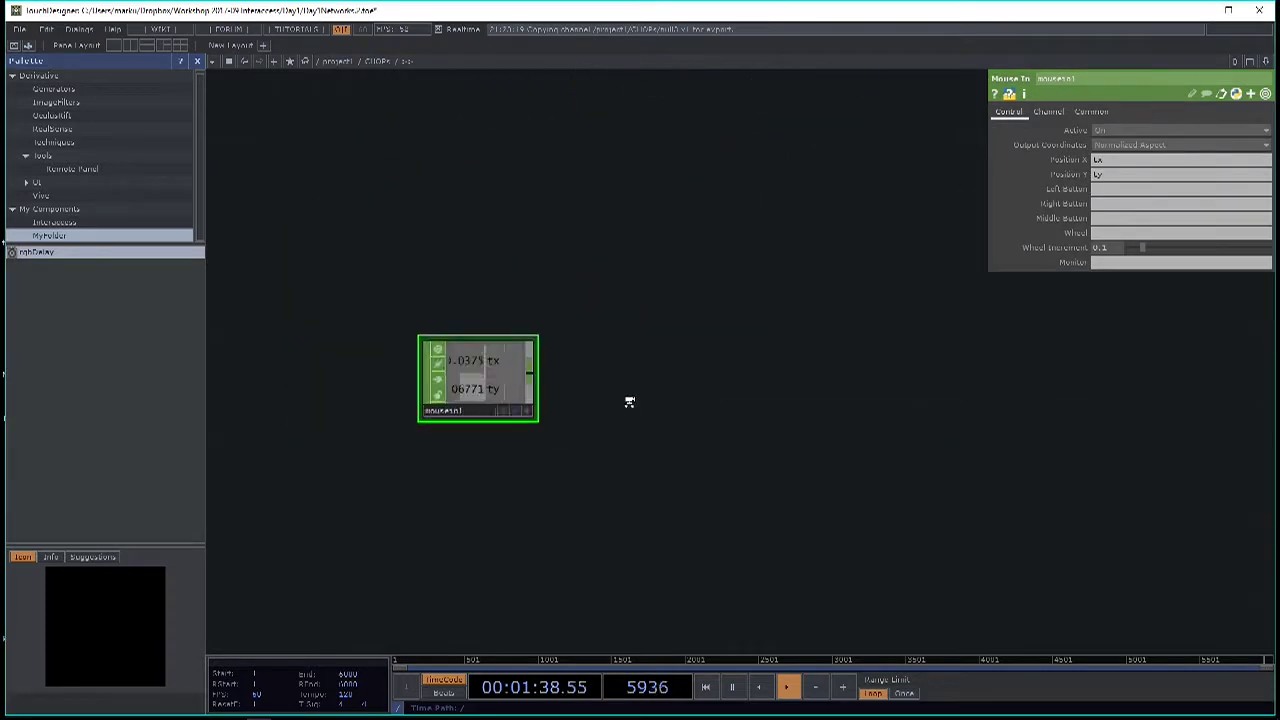
Clear mousein1's Position Y channel so only tx is output, then pick an operator to follow it.
left_click(1108, 175)
key("BackSpace")
key("Return")
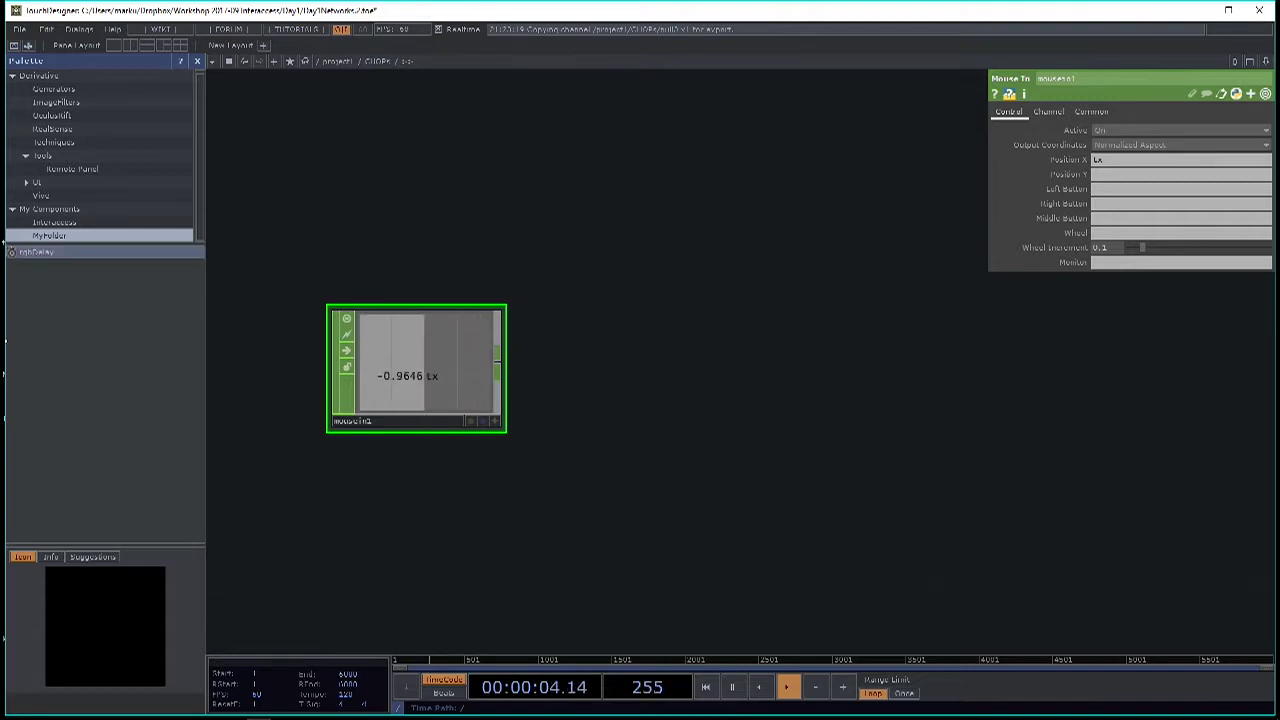
scroll(571, 400, "down", 4)
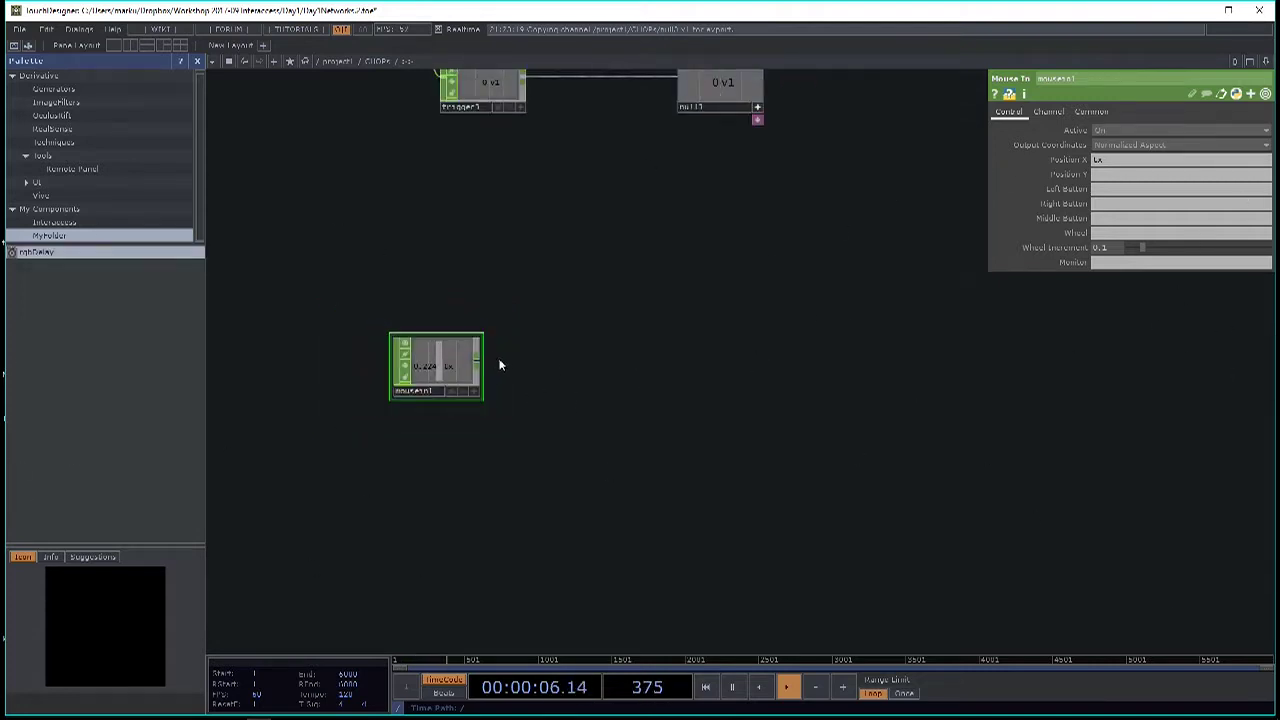
key("Tab")
type("rath")
key("Return")
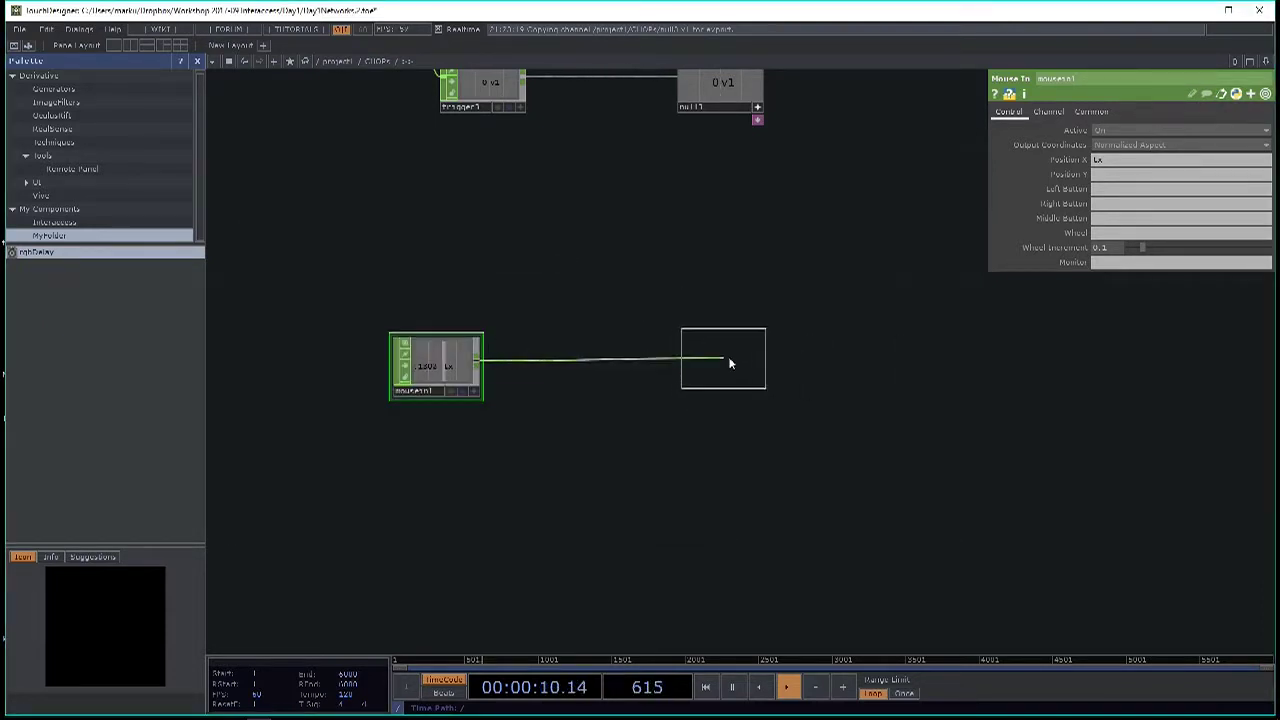
Place midiout1 wired after mousein1 and rename mousein1's Position X channel to chan1.
left_click(735, 363)
scroll(948, 374, "up", 3)
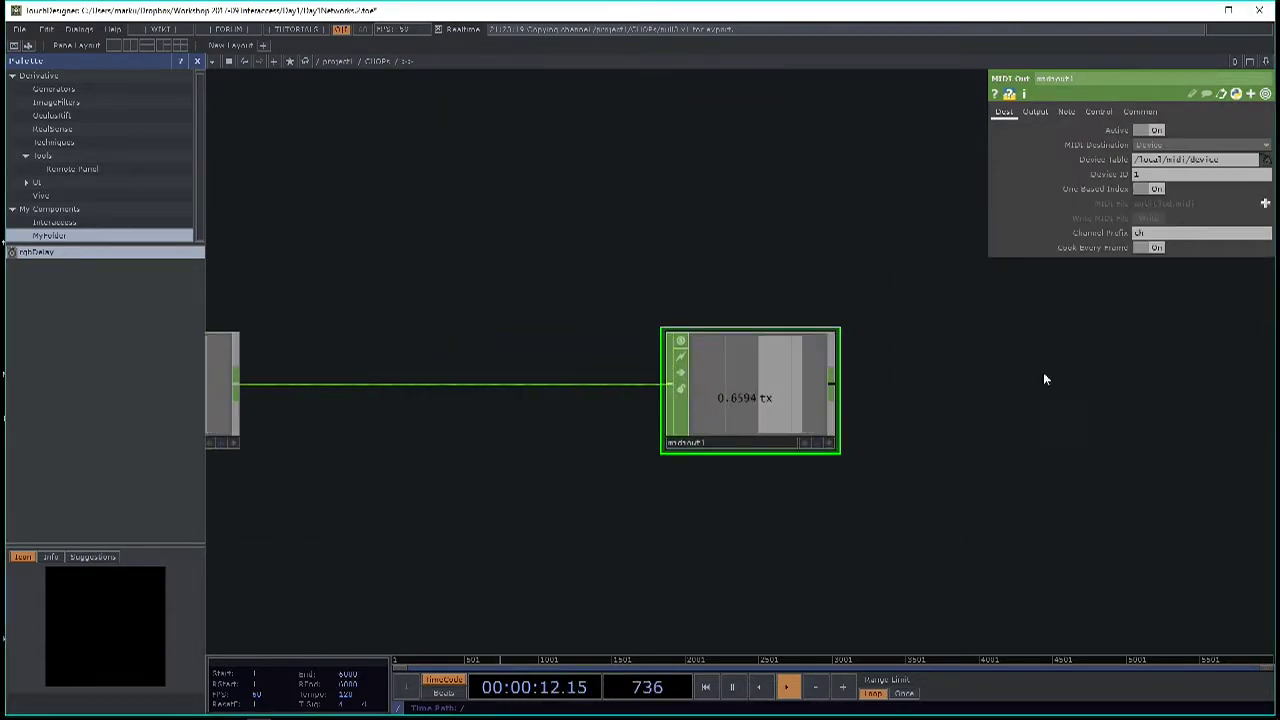
left_click_drag(1032, 420, 1190, 379)
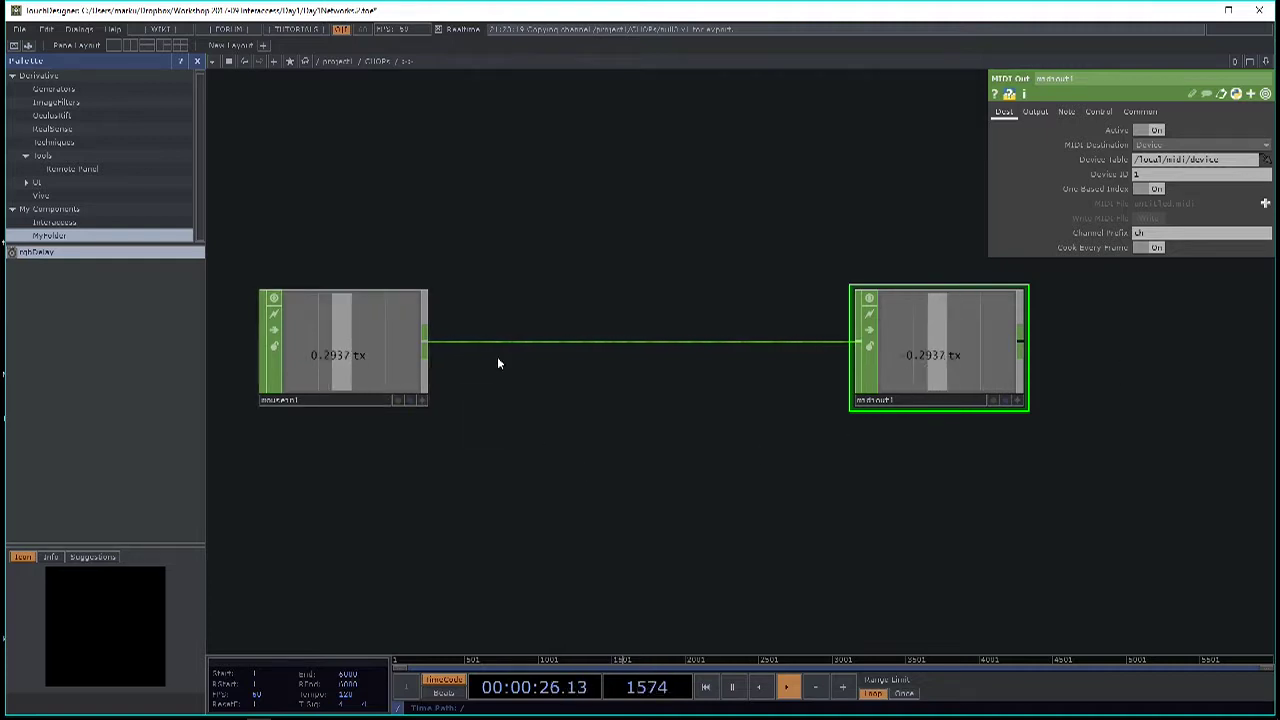
left_click(400, 365)
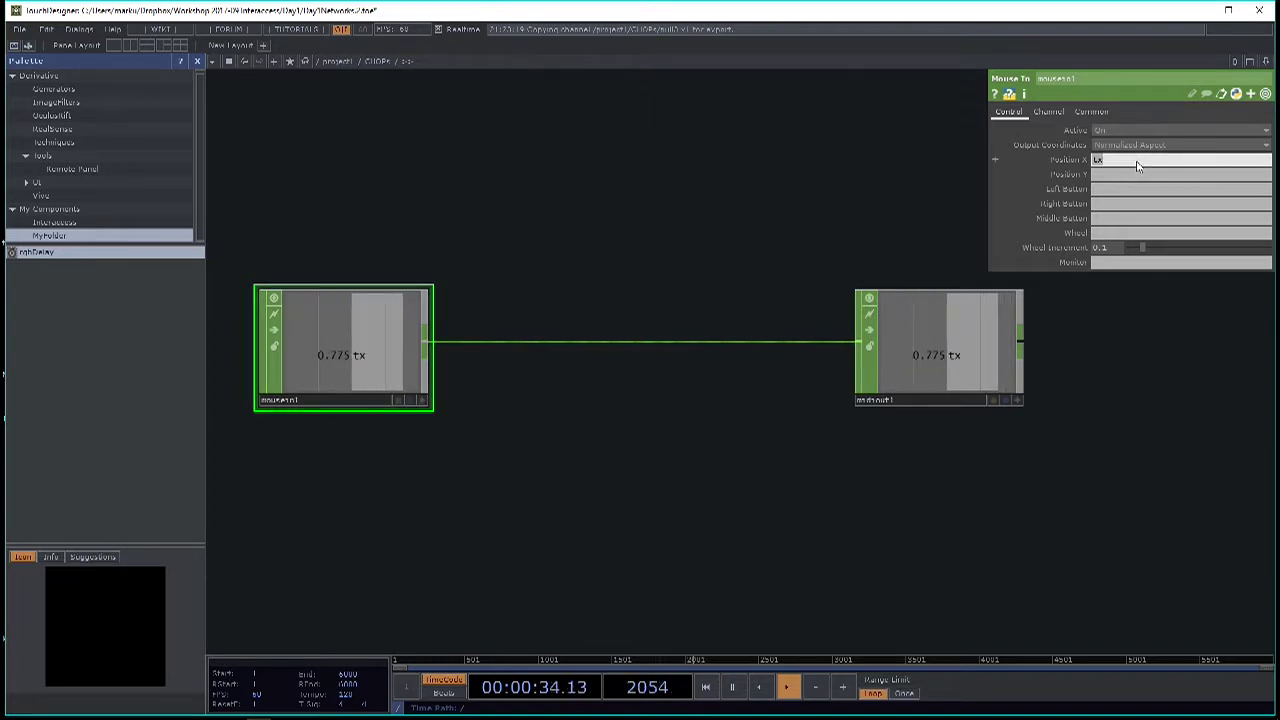
type("chan1")
key("Return")
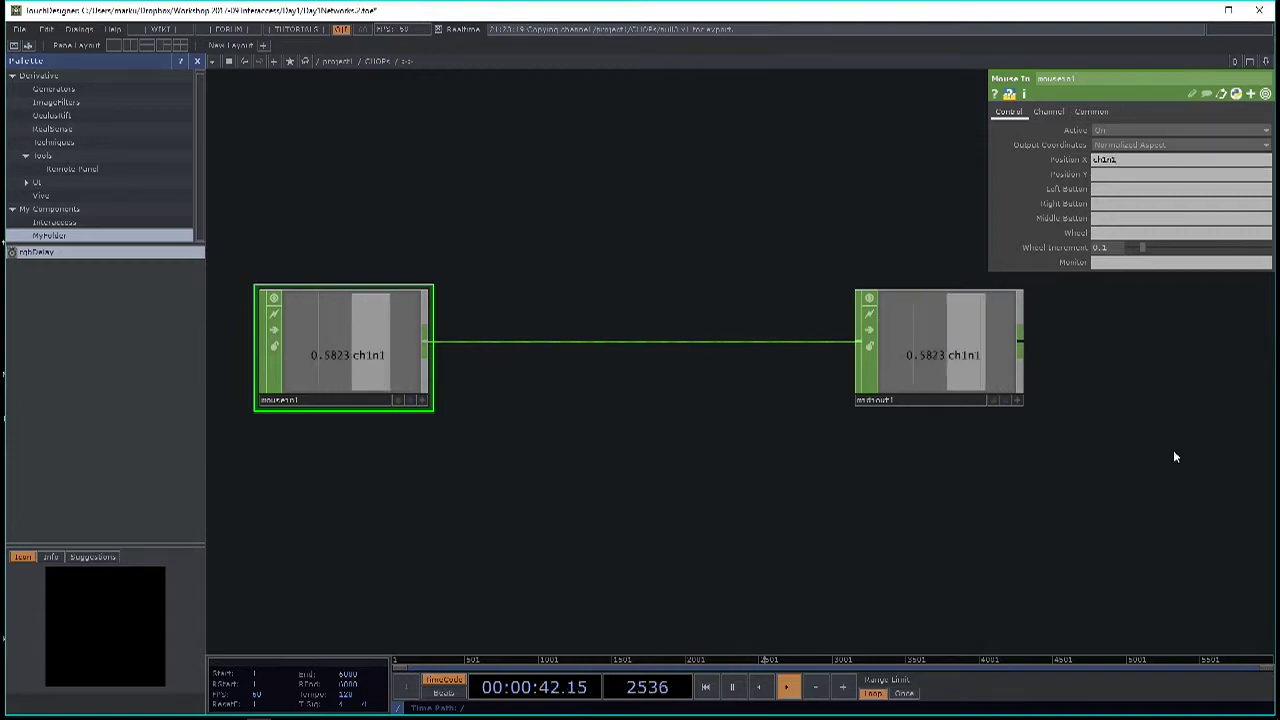
Select midiout1 and frame both CHOP nodes to check it receives chan1.
left_click(951, 357)
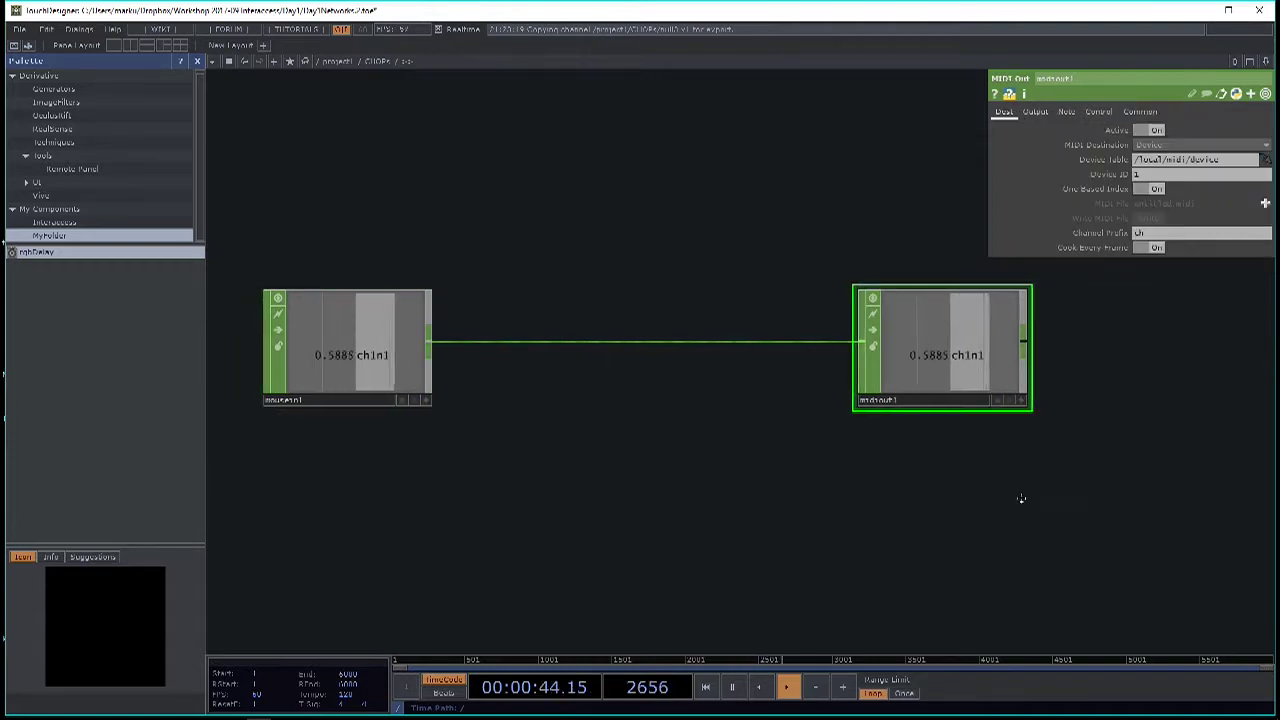
left_click_drag(831, 497, 1003, 429)
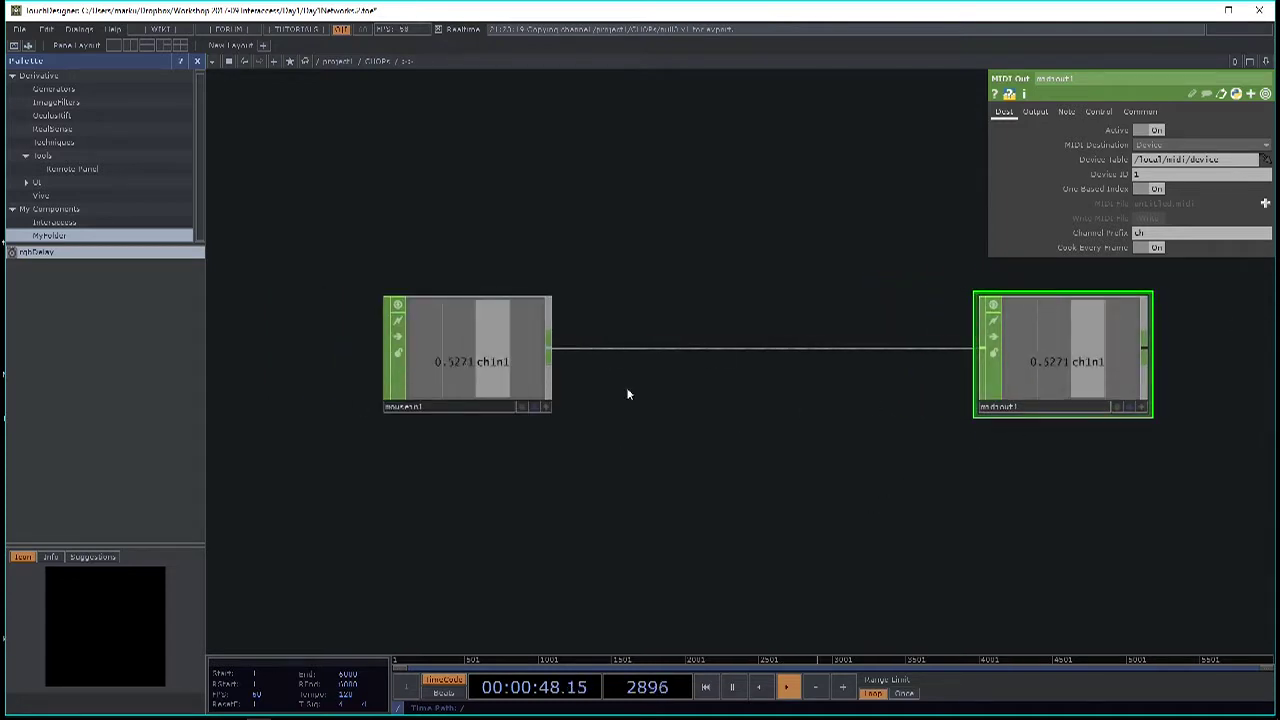
left_click_drag(880, 509, 660, 482)
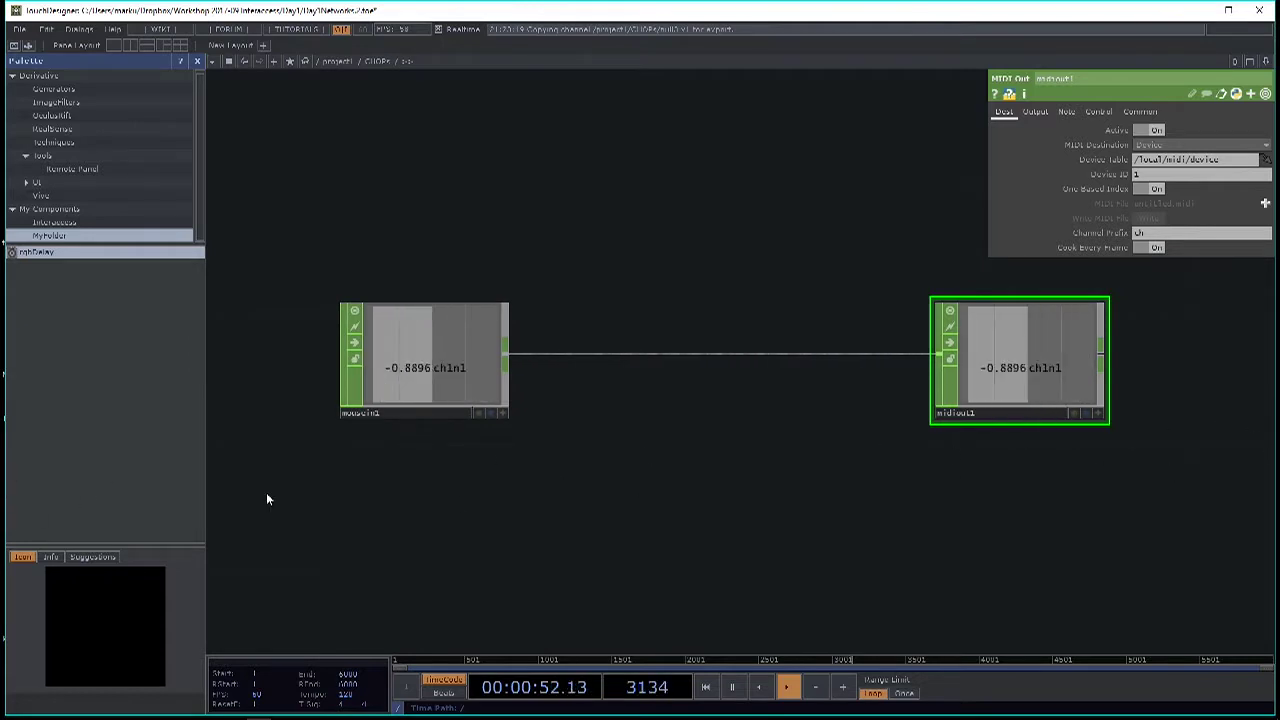
left_click_drag(505, 428, 680, 432)
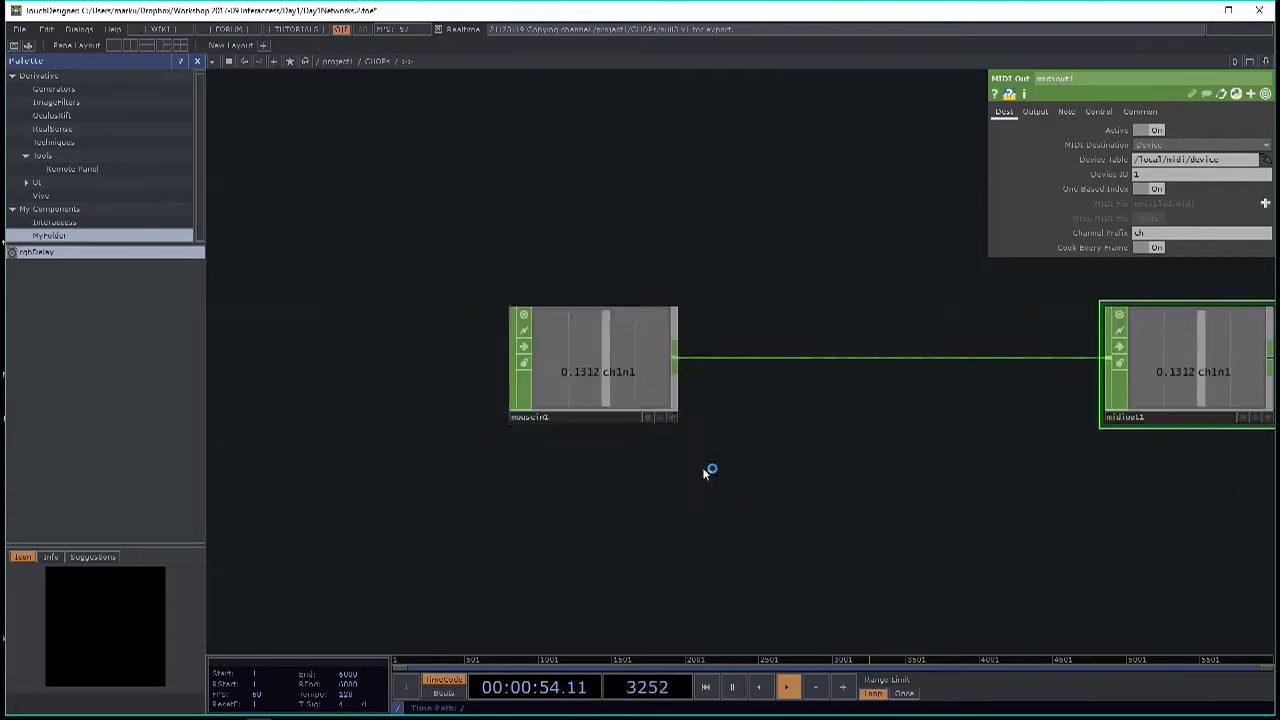
key("h")
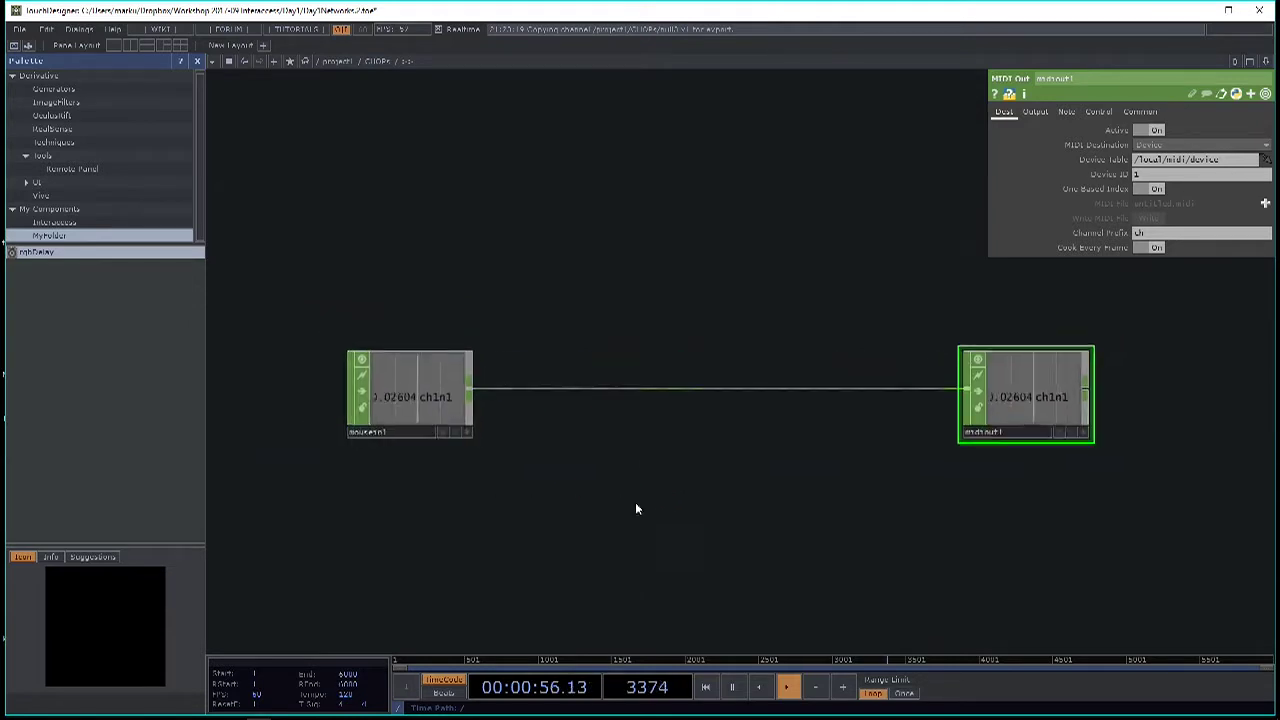
left_click_drag(636, 510, 590, 478)
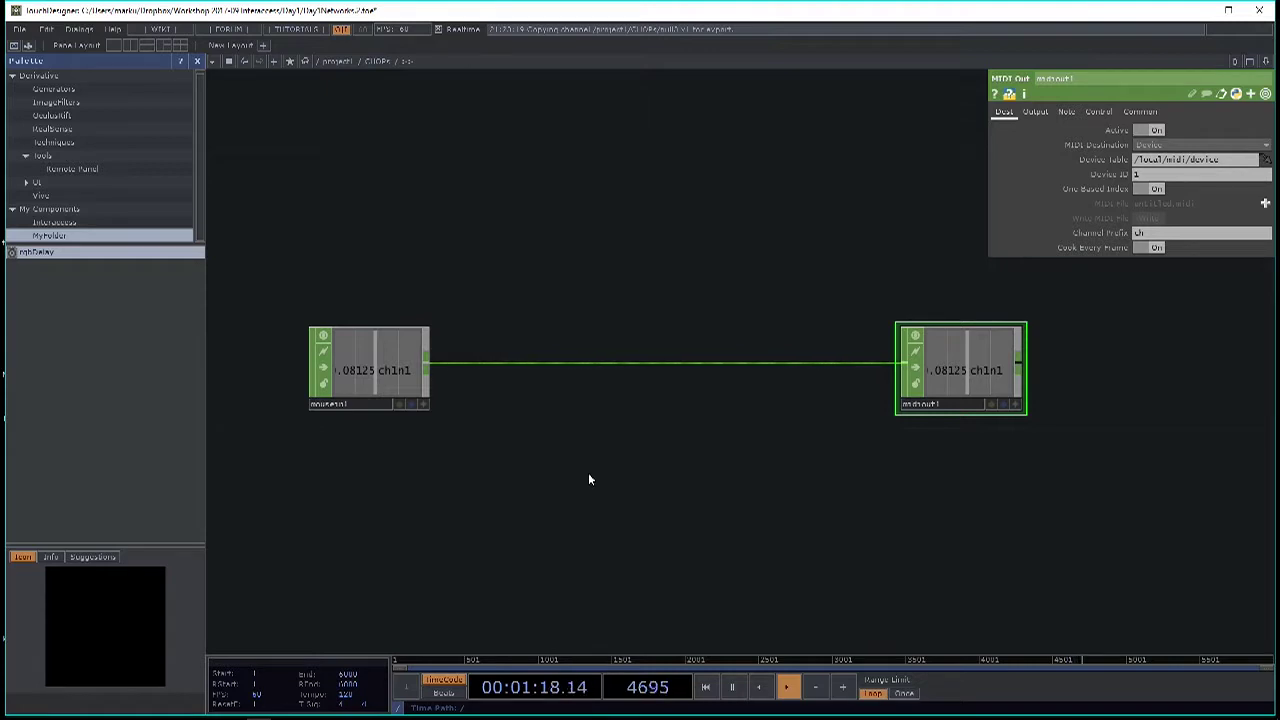
scroll(531, 343, "up", 5)
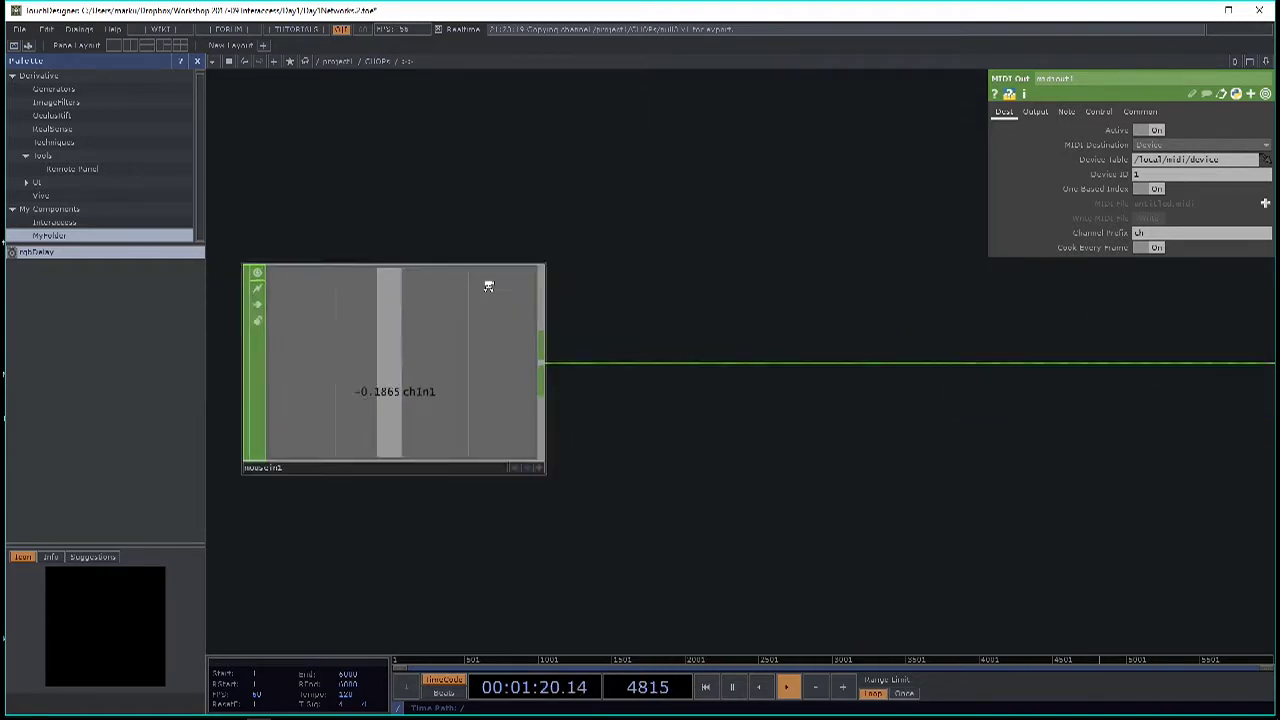
scroll(480, 283, "down", 5)
scroll(580, 335, "up", 2)
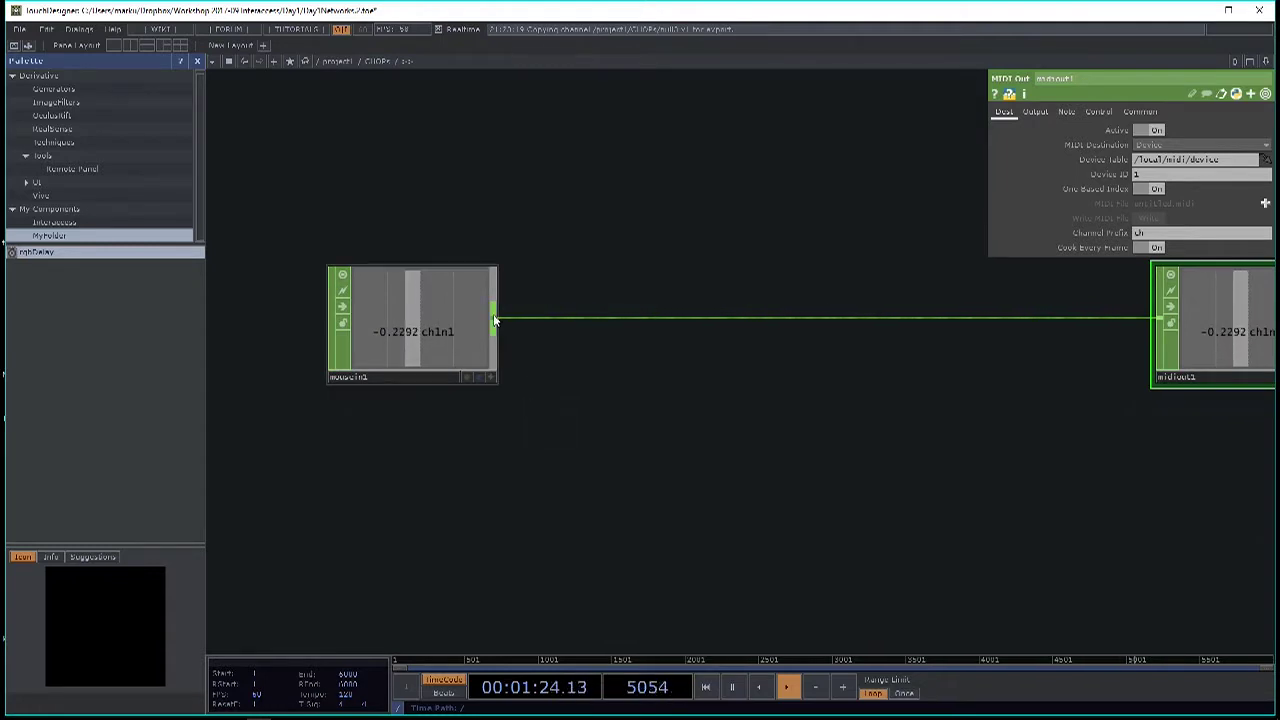
scroll(666, 466, "down", 4)
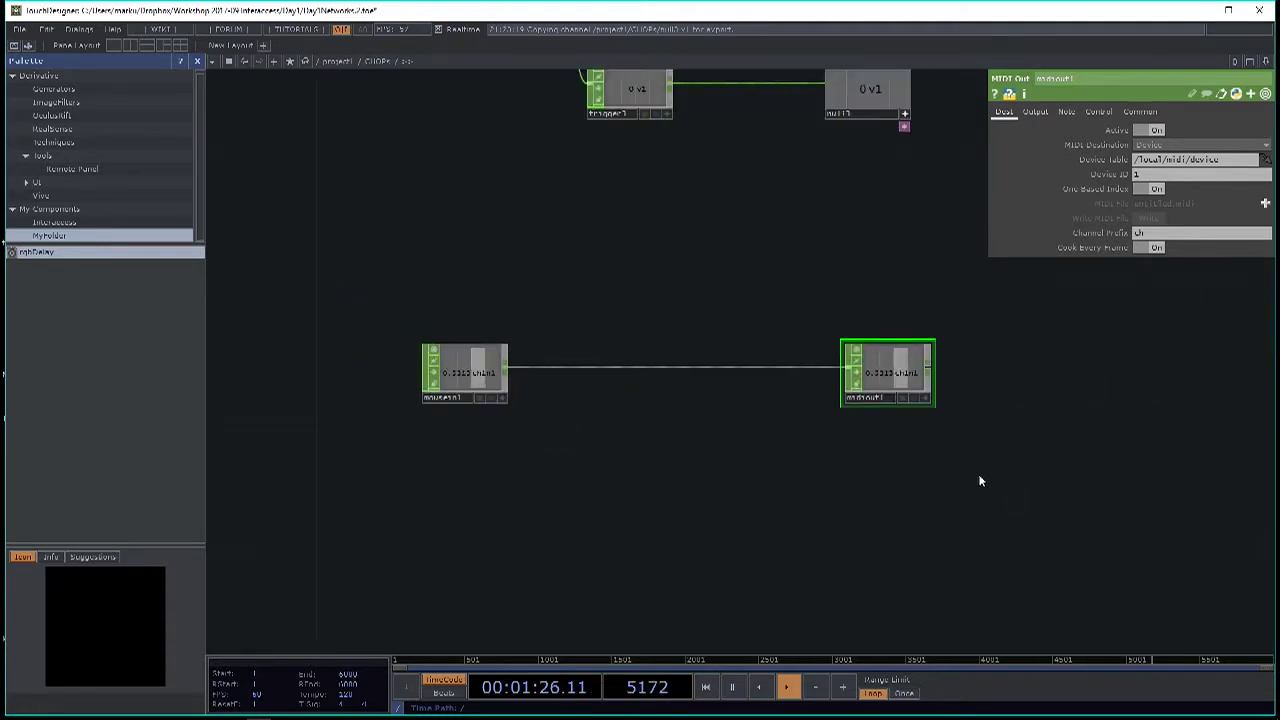
scroll(530, 397, "up", 4)
scroll(486, 350, "up", 1)
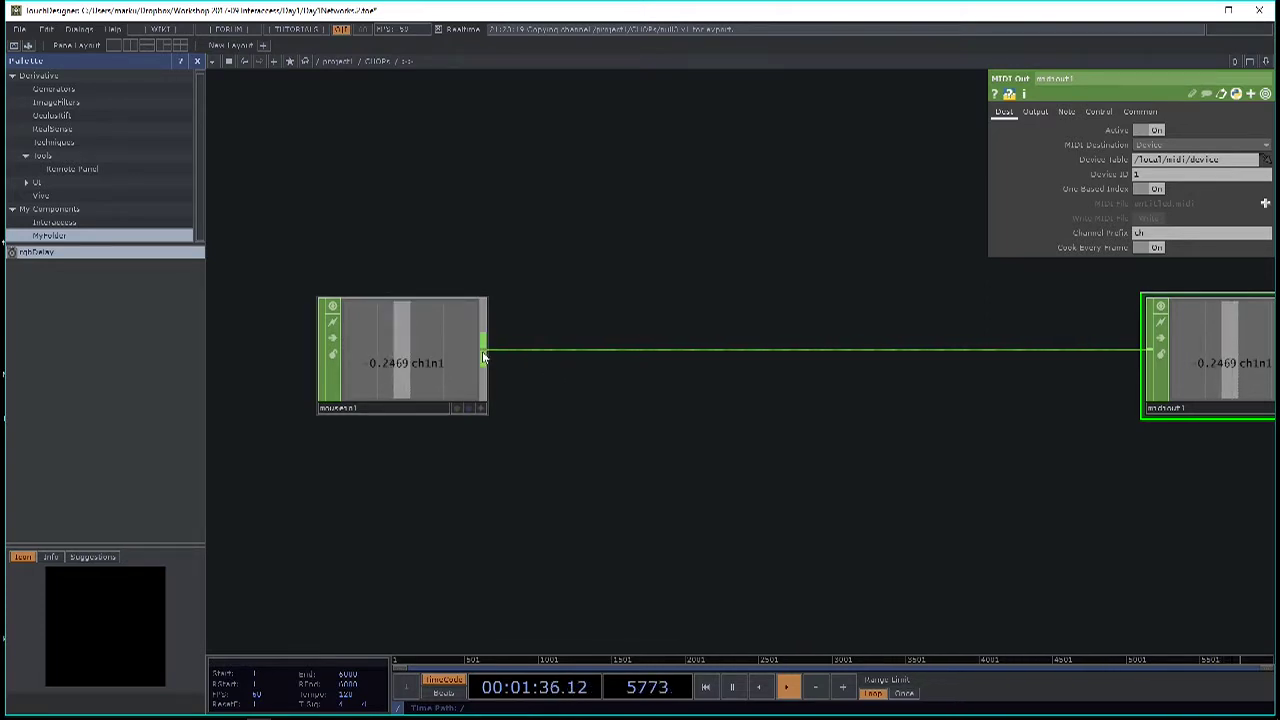
Insert a Fan CHOP, fan1, between mousein1 and midiout1, and move mousein1 to the top-left.
right_click(483, 357)
type("f")
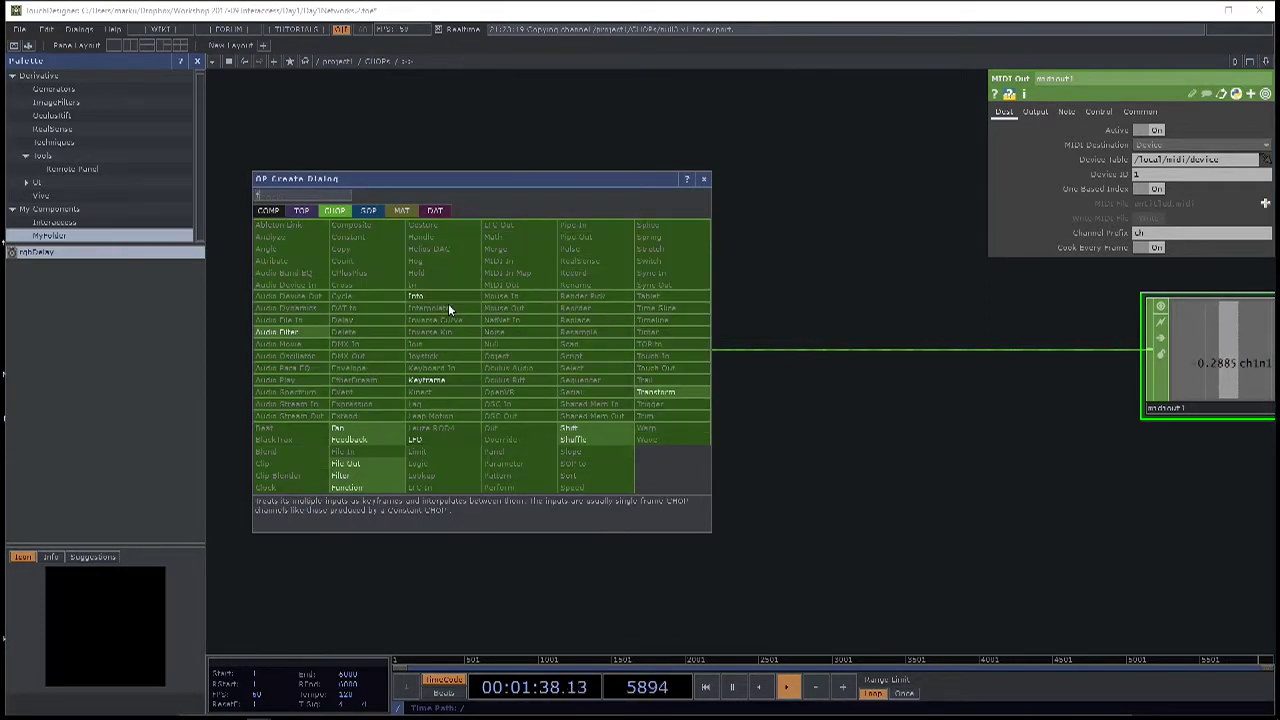
type("a")
key("Return")
left_click(774, 356)
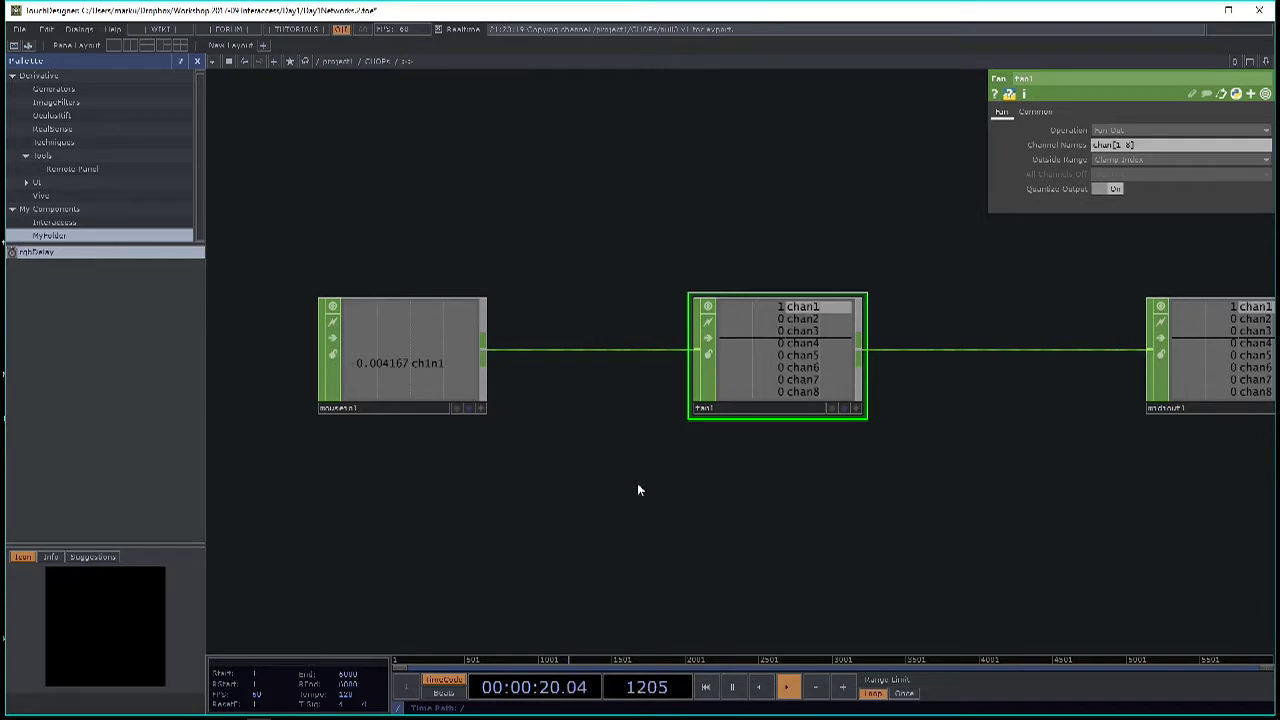
left_click_drag(591, 474, 825, 490)
left_click_drag(712, 366, 262, 201)
key("Tab")
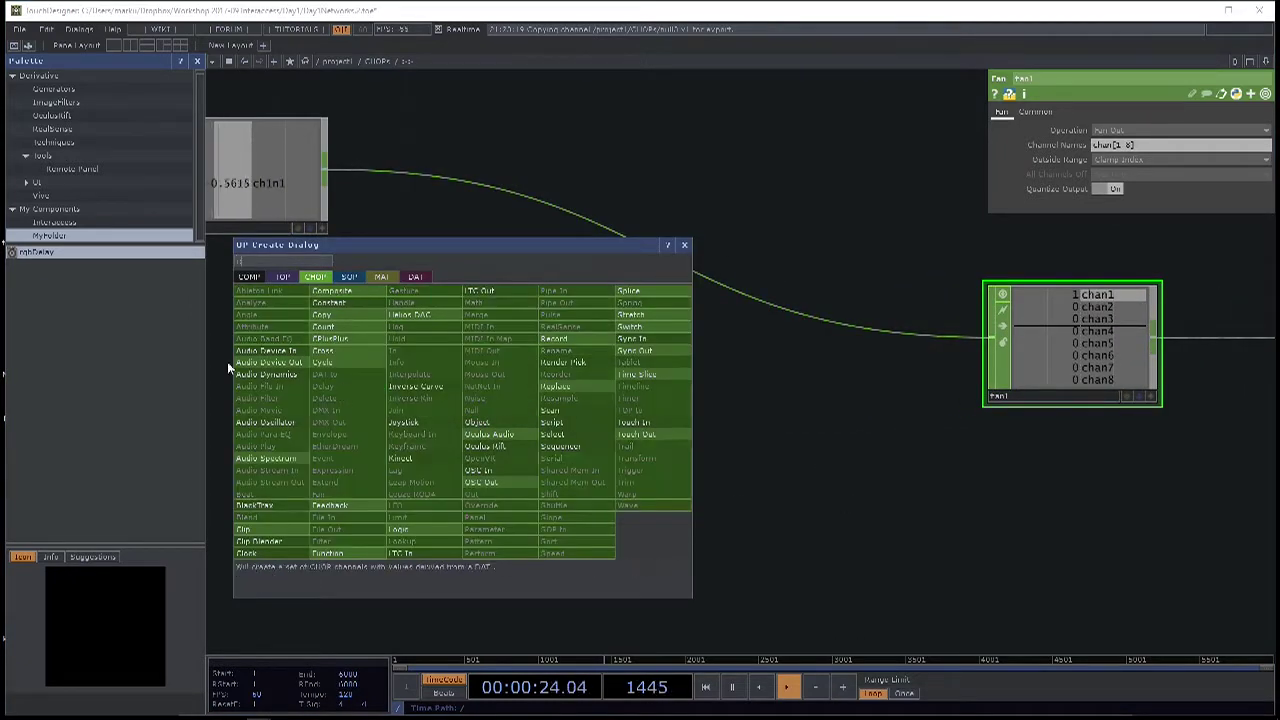
Add a Constant CHOP, constant2, wired into fan1 in place of mousein1, and sweep its value to test.
left_click(330, 302)
left_click(605, 360)
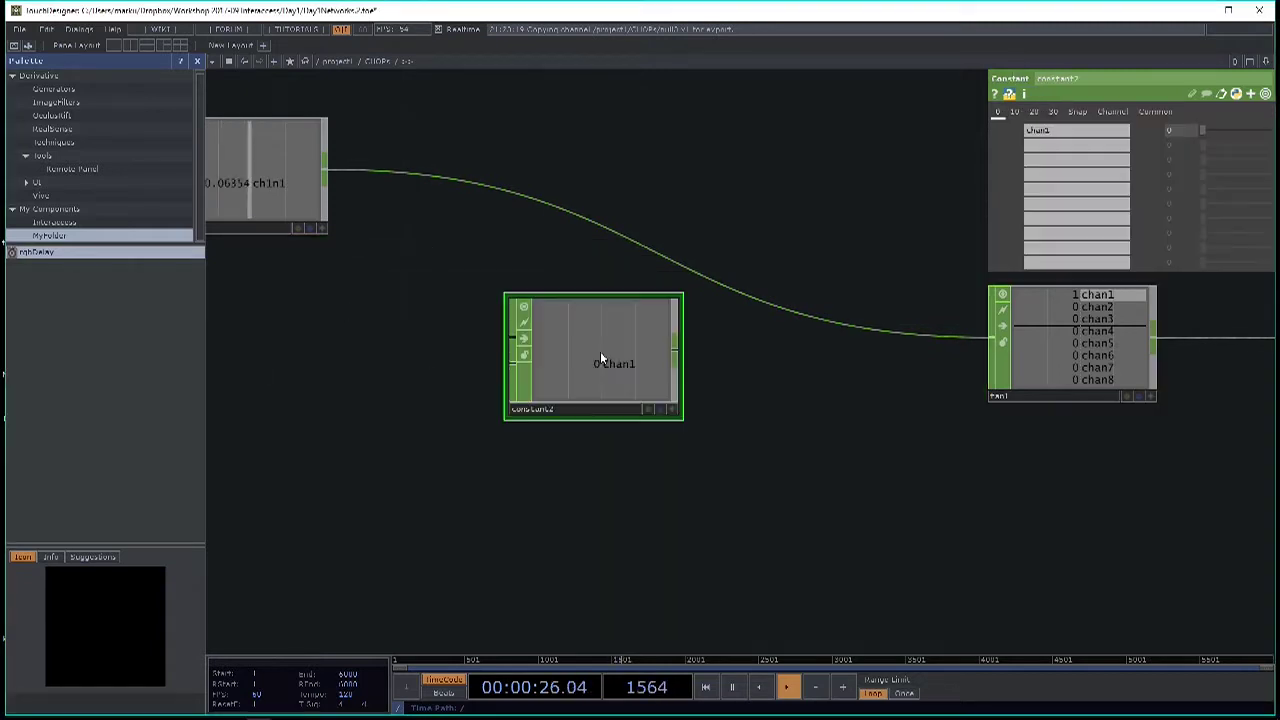
left_click_drag(680, 352, 990, 340)
left_click_drag(666, 407, 475, 407)
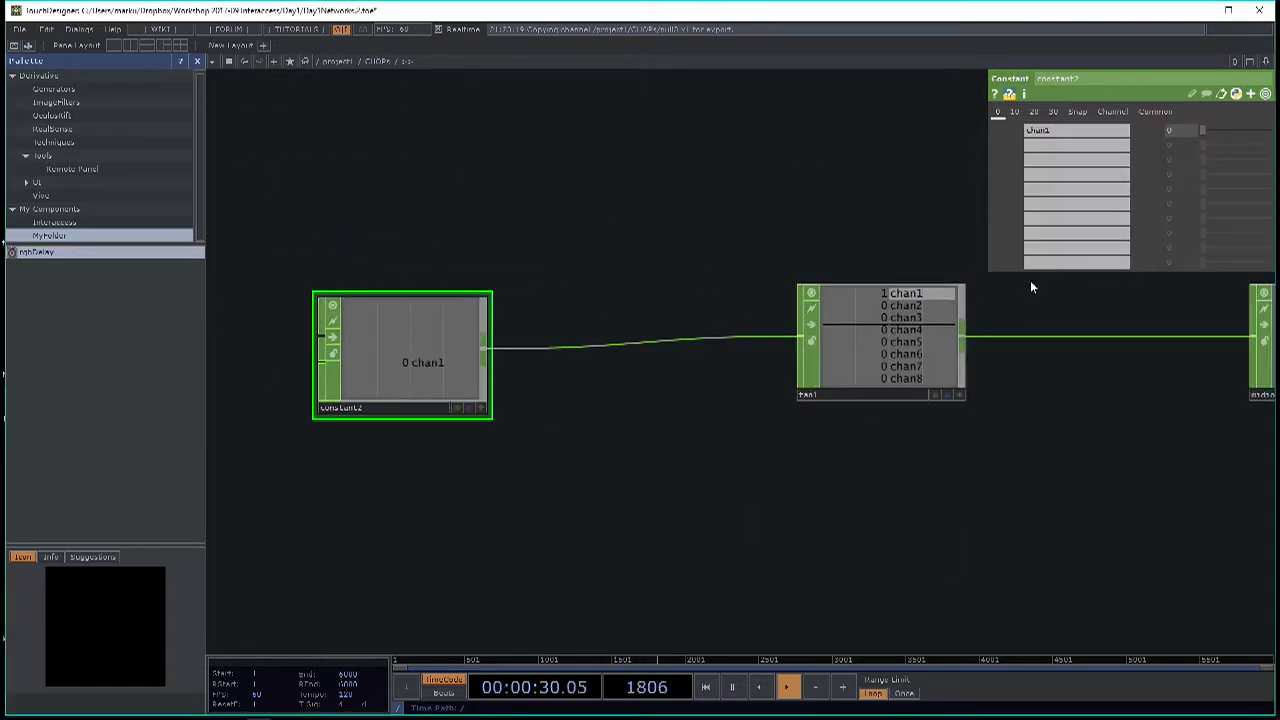
middle_click_drag(1182, 133, 1184, 104)
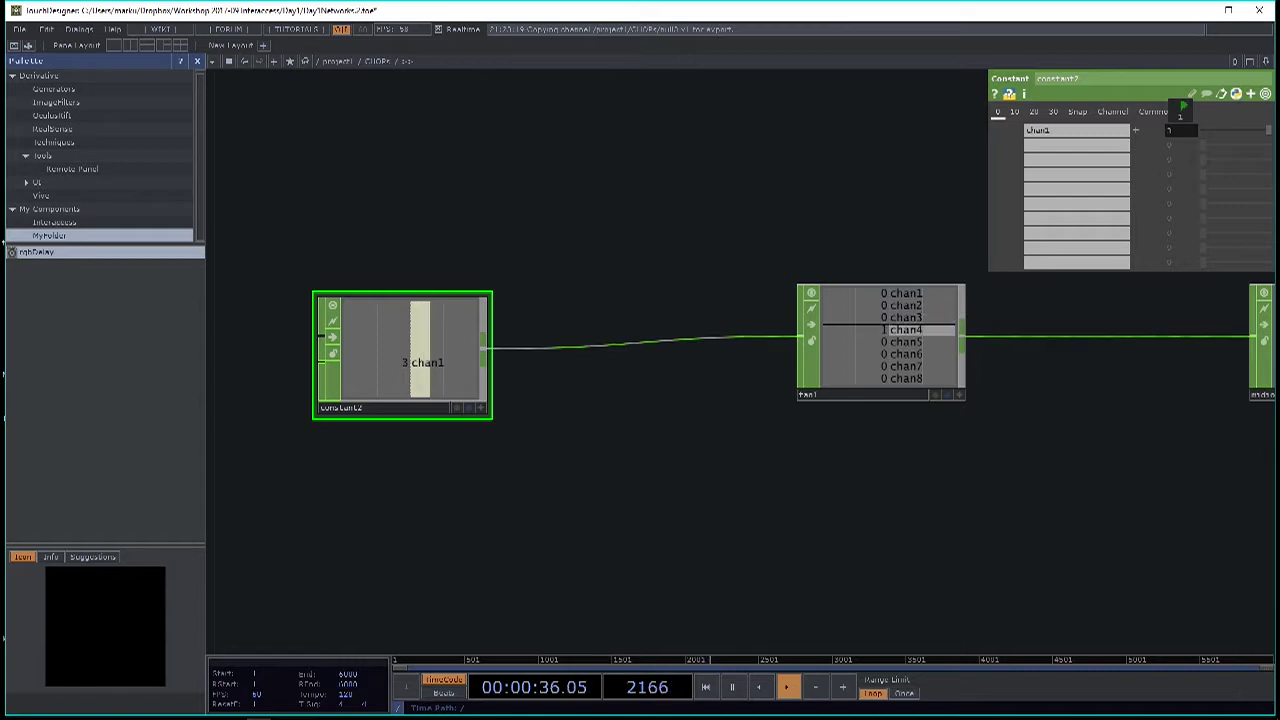
mouse_move(1183, 104)
middle_mouse_down()
mouse_move(1195, 106)
mouse_move(1183, 106)
middle_mouse_up()
left_click_drag(737, 440, 709, 514)
Name the Fan channels chan[1-128] and raise constant2's chan1 to 81.
left_click(734, 383)
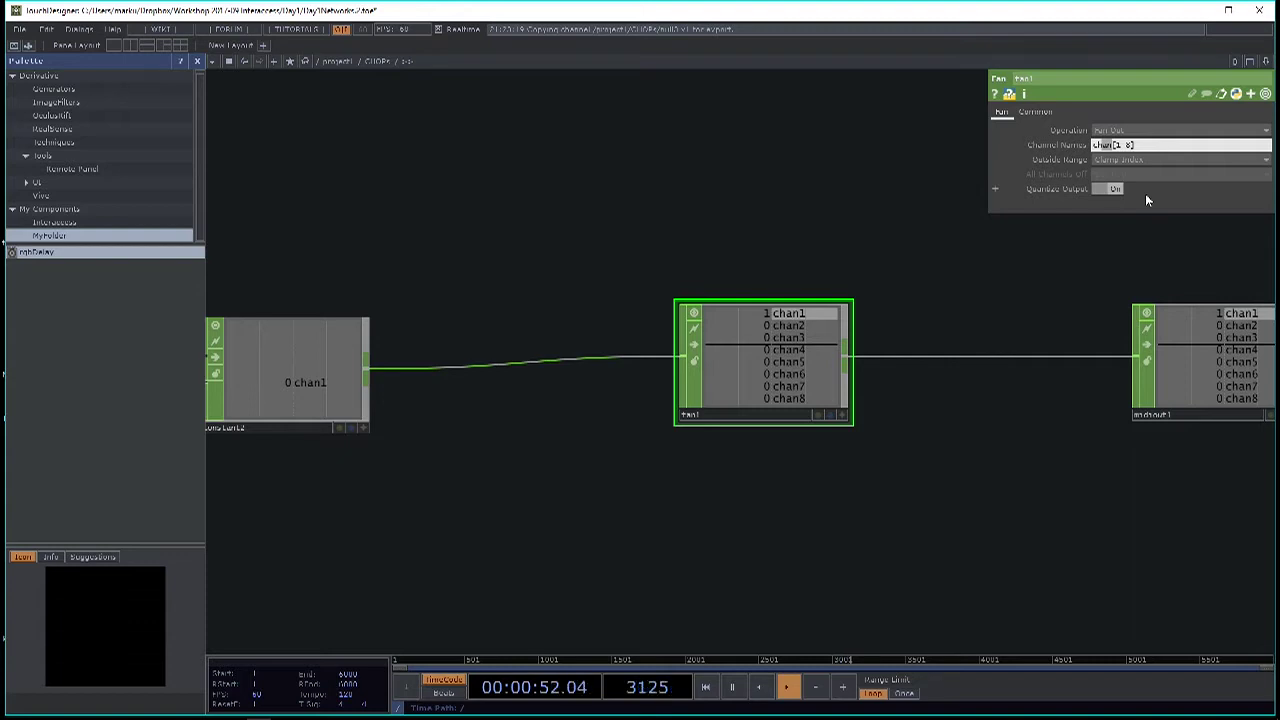
type("chan[1-12")
key("Return")
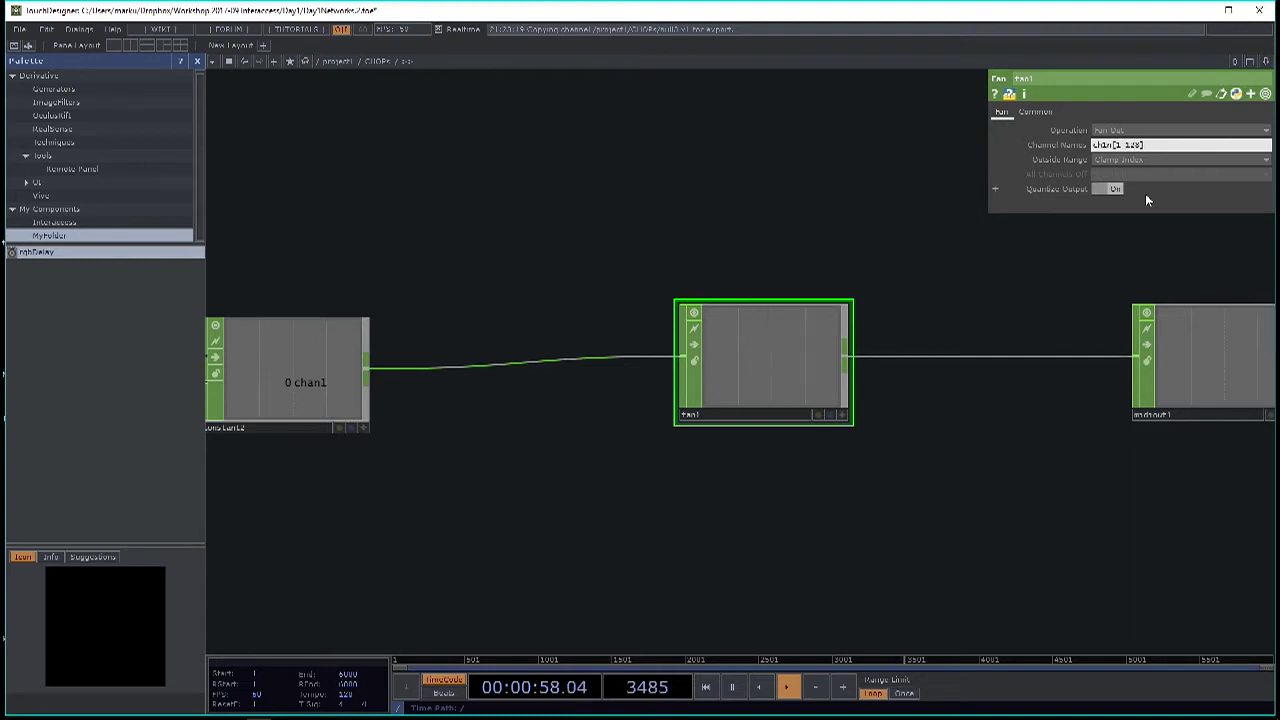
left_click(300, 334)
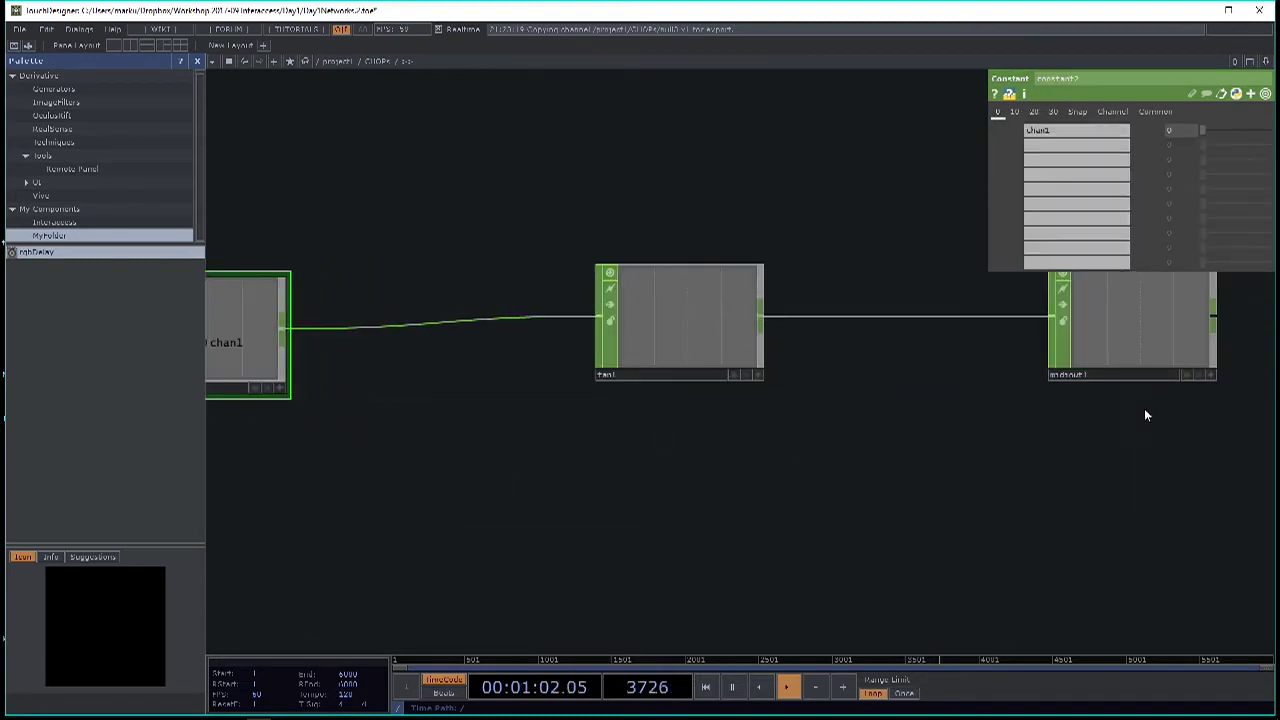
middle_click_drag(1176, 140, 1176, 111)
Add a Math CHOP, math4, after mousein1 with its To Range set to 0–127.
scroll(697, 488, "down", 5)
key("Tab")
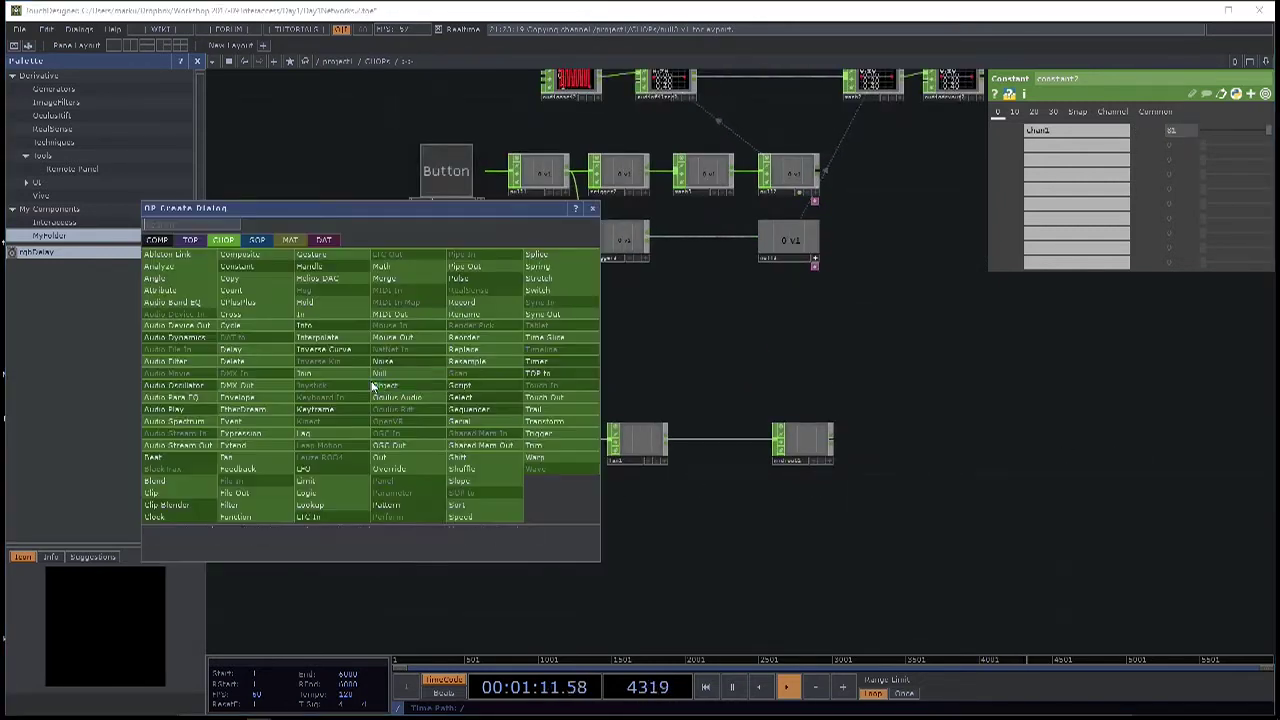
left_click(385, 266)
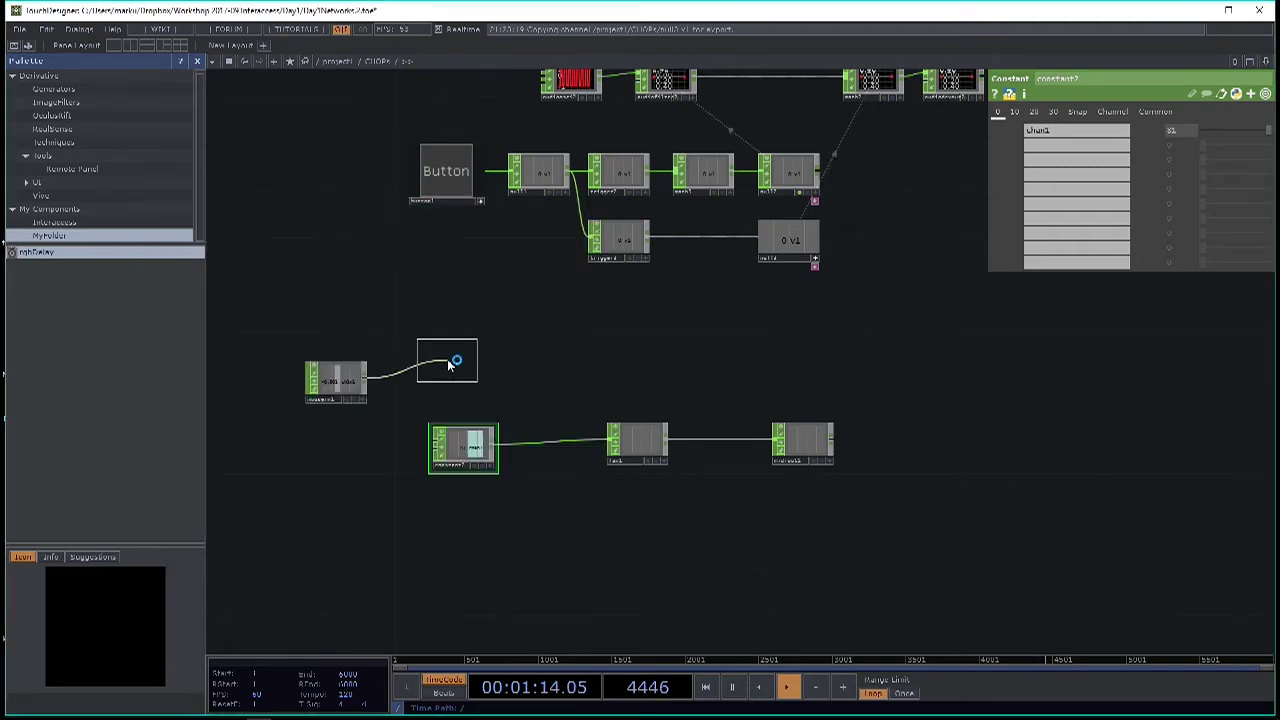
left_click(449, 362)
scroll(318, 376, "up", 5)
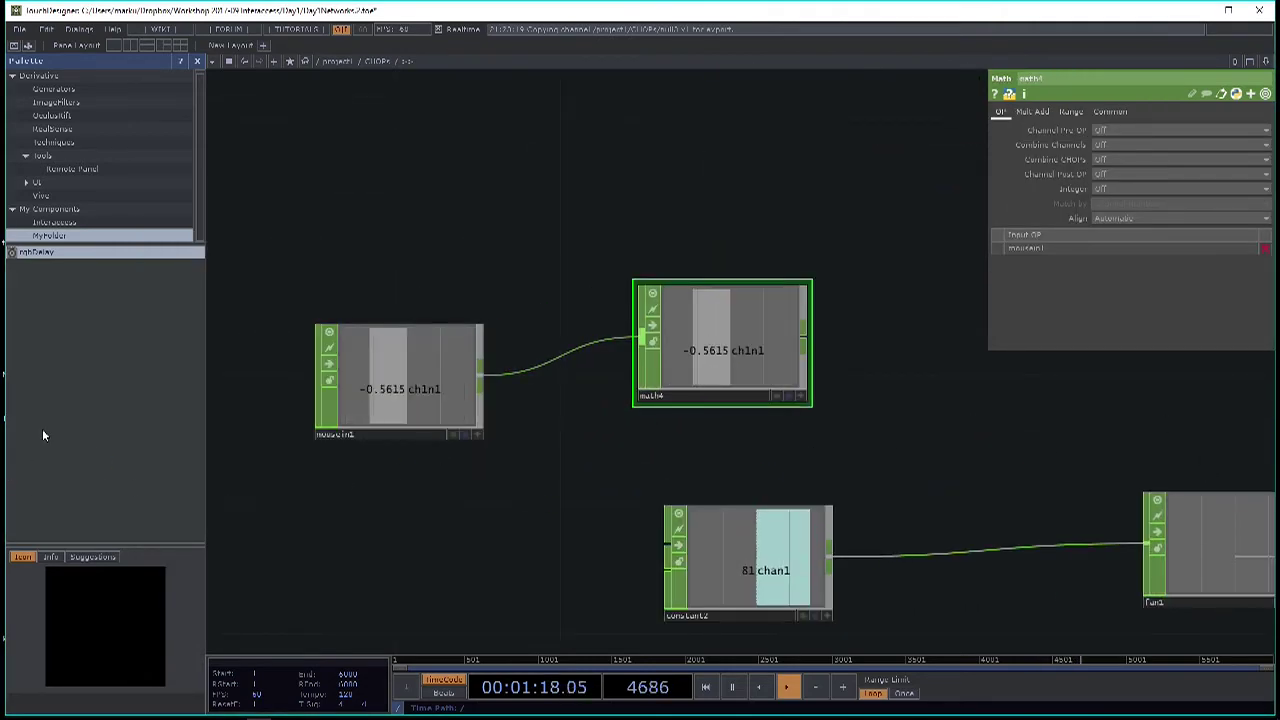
left_click(1071, 111)
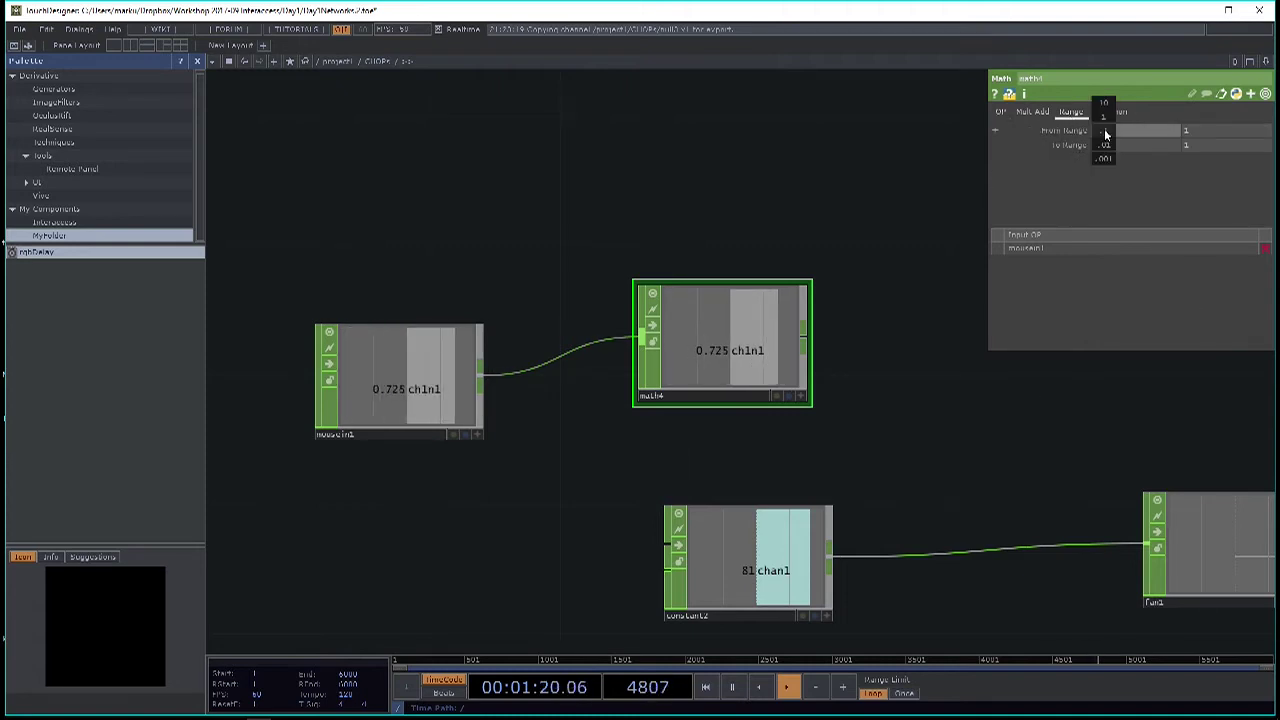
middle_click_drag(1103, 114, 1110, 125)
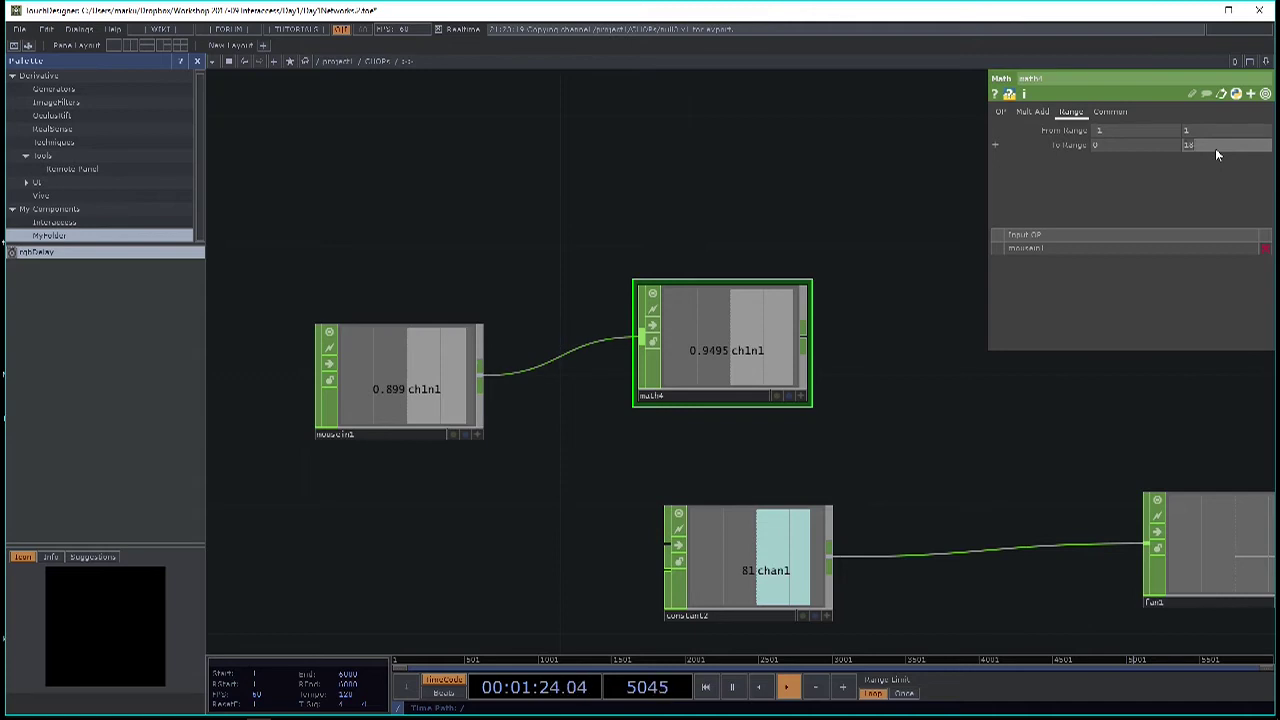
left_click(1215, 148)
type("127")
key("Return")
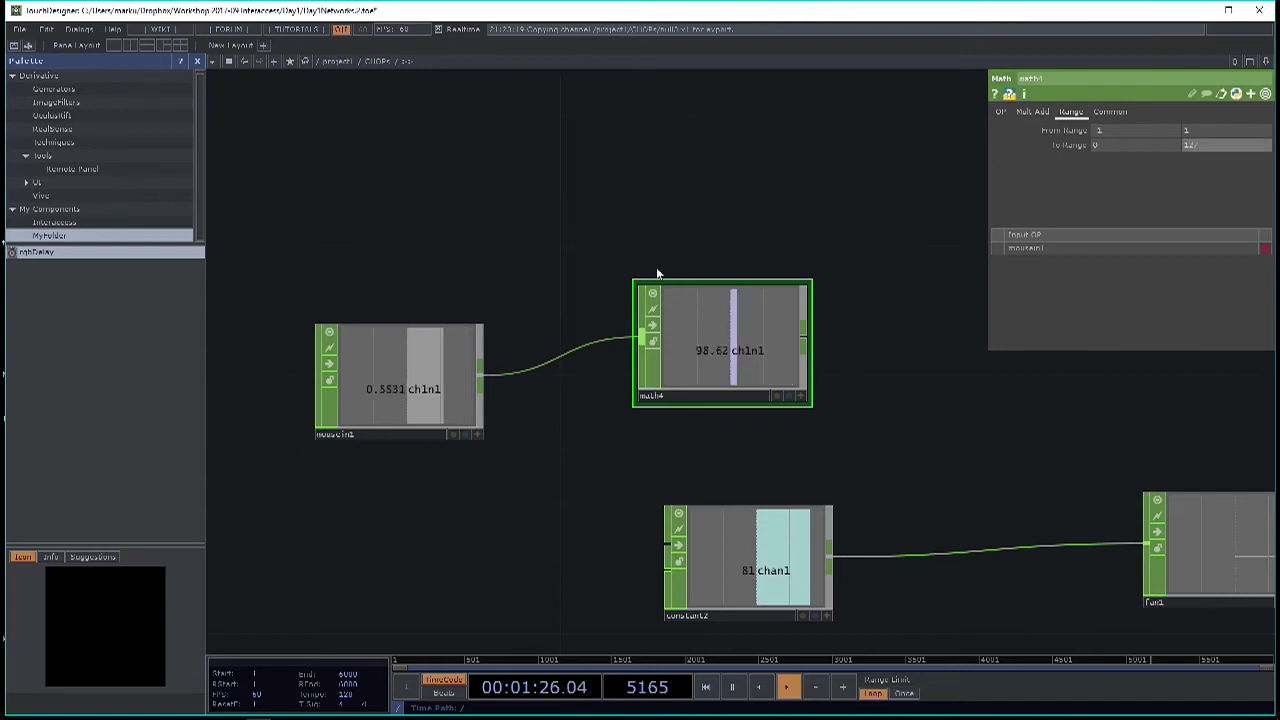
Wire math4 into fan1, turn MIDI Out's Active off, and frame the whole network.
scroll(660, 300, "down", 2)
left_click_drag(685, 342, 900, 480)
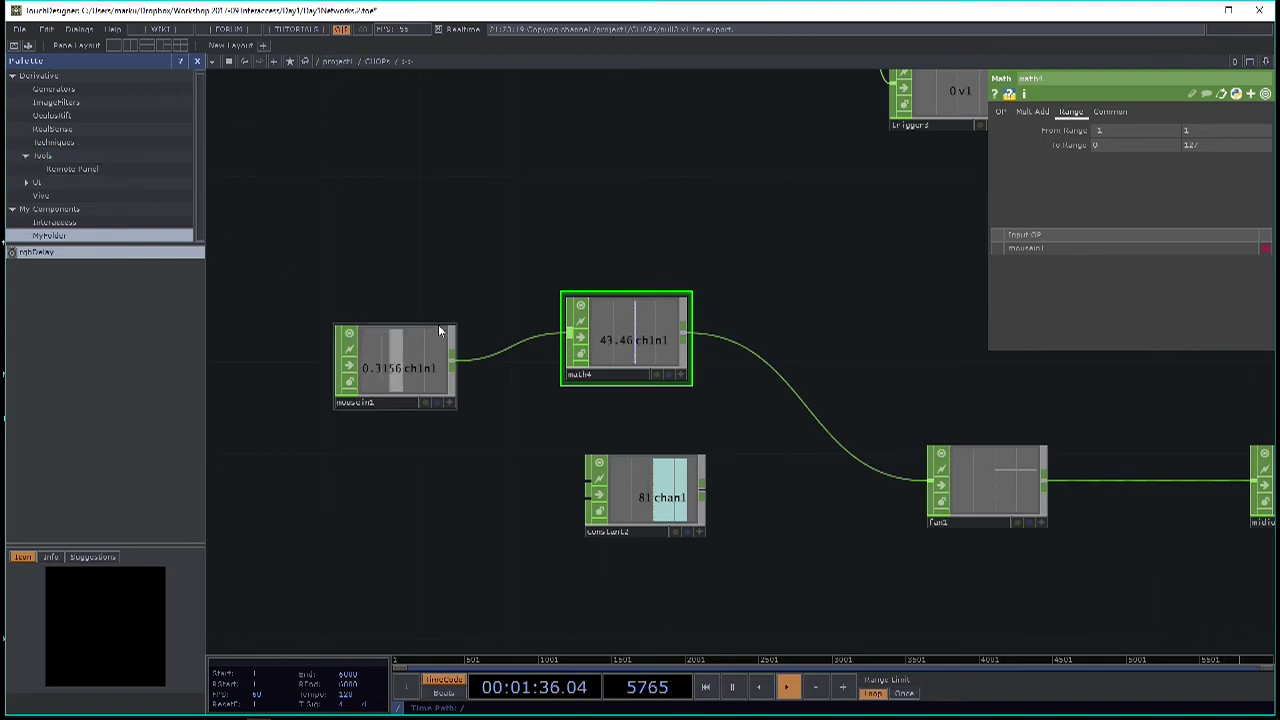
scroll(455, 436, "down", 2)
left_click(1046, 460)
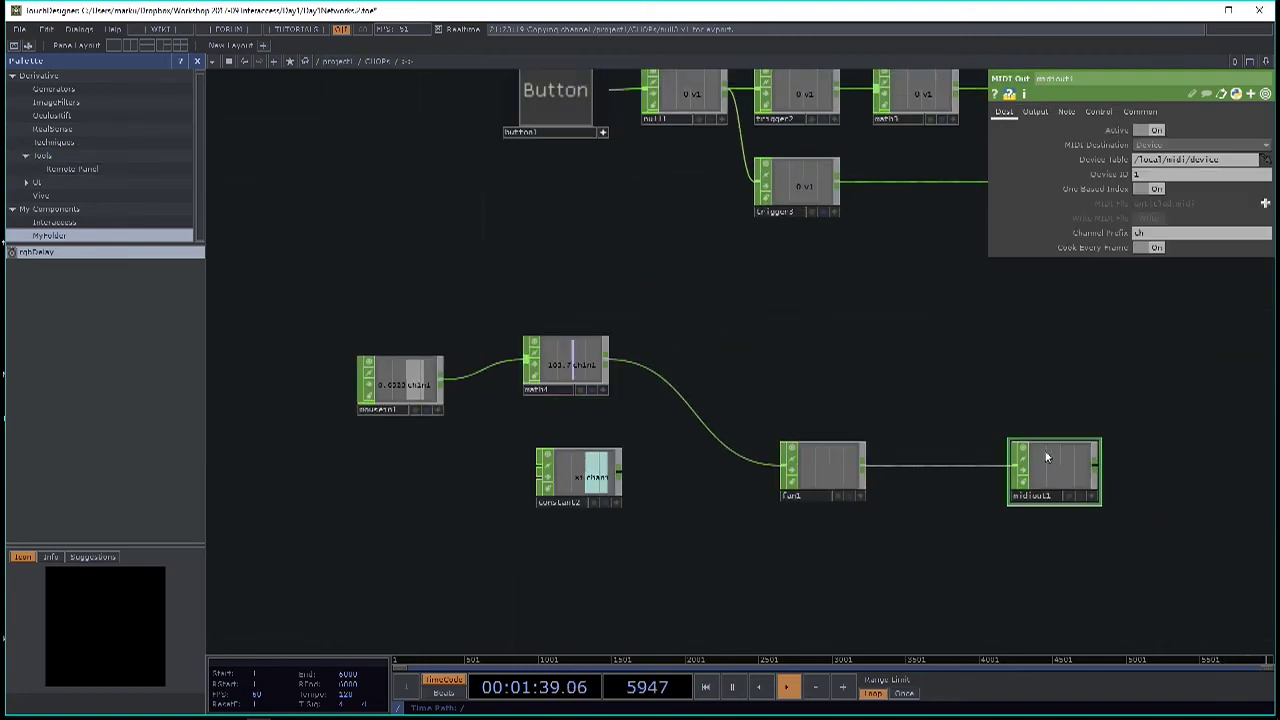
left_click(1155, 130)
key("h")
scroll(641, 355, "up", 5)
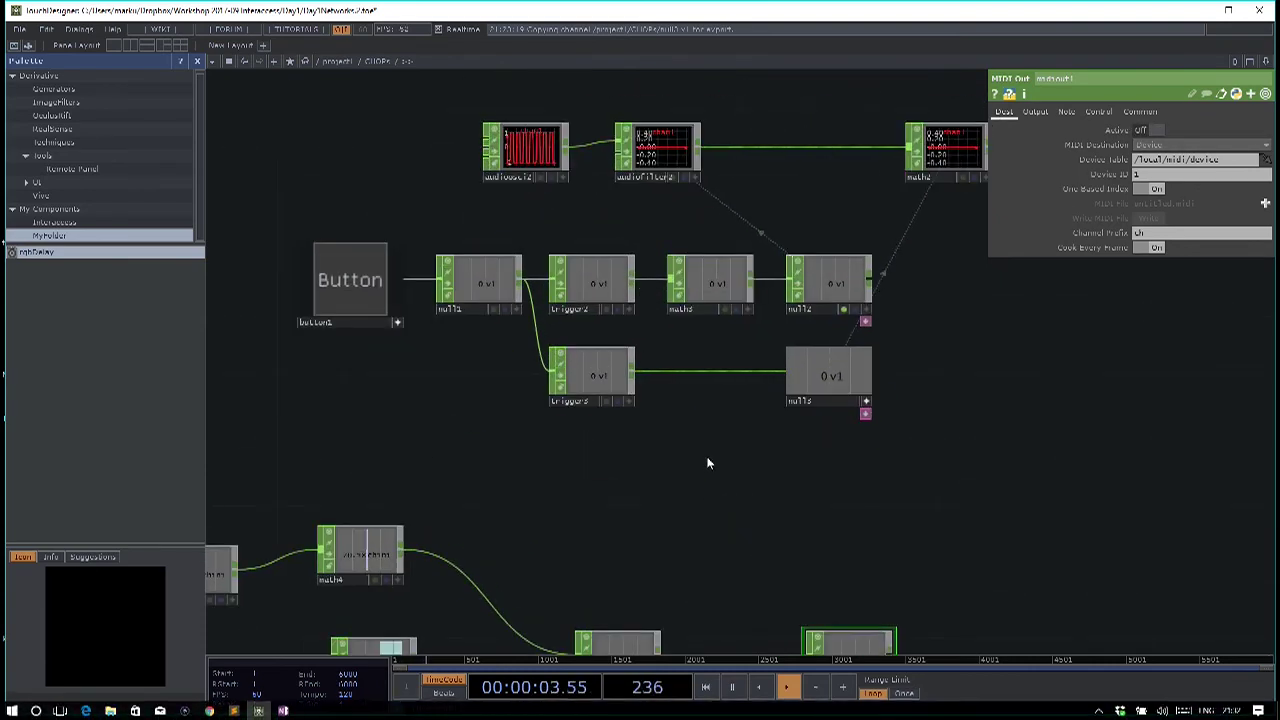
Zoom out past the CHOPs network edge up to /project1, showing the TOPs and CHOPs components.
scroll(707, 464, "down", 4)
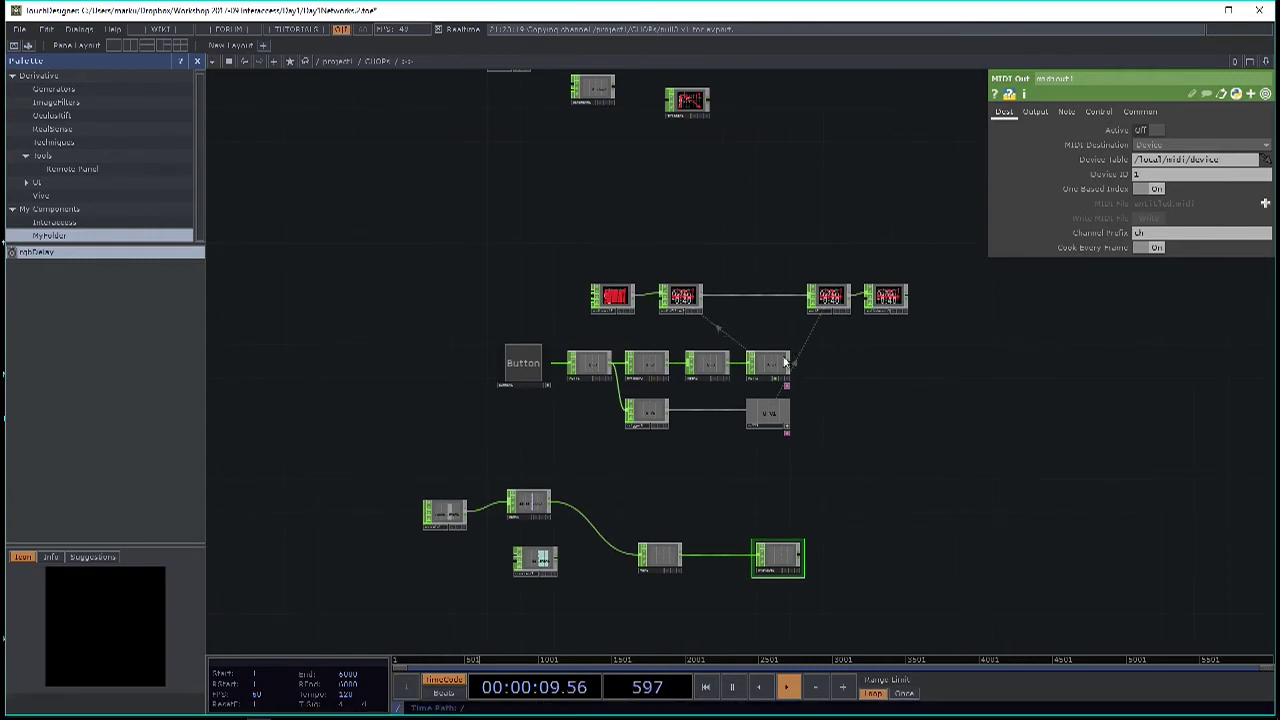
scroll(680, 451, "down", 8)
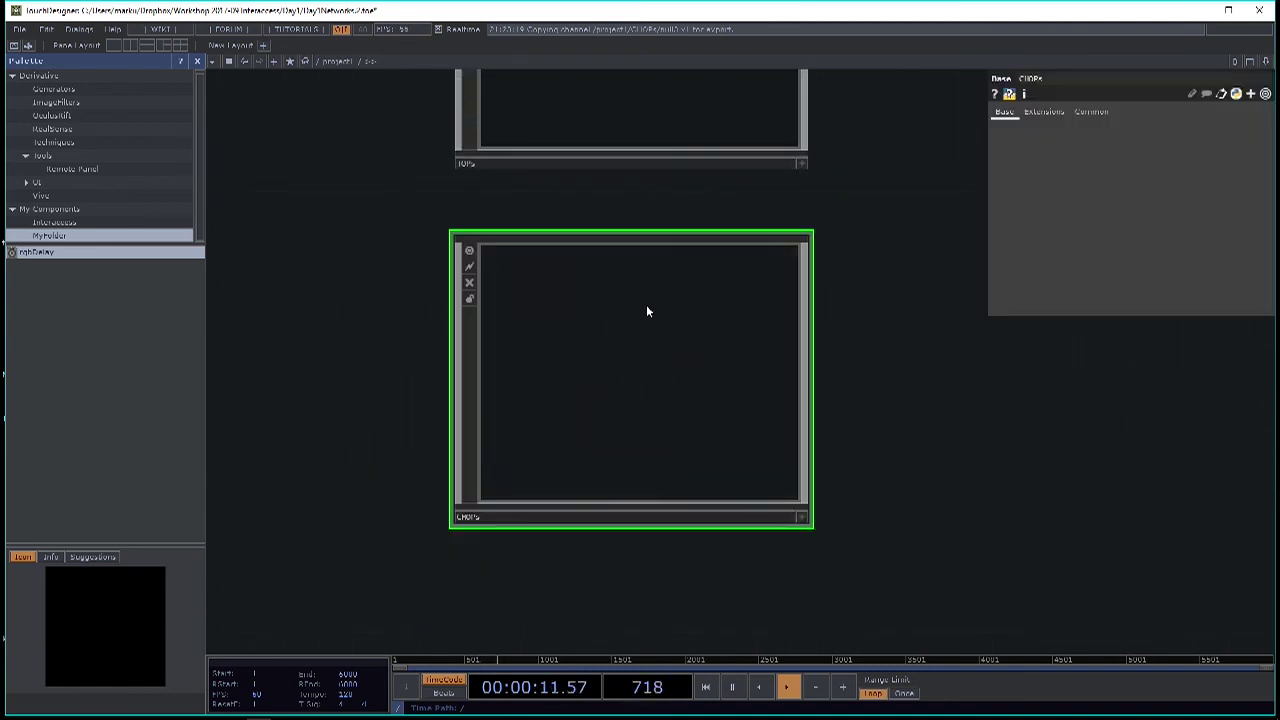
scroll(652, 352, "down", 5)
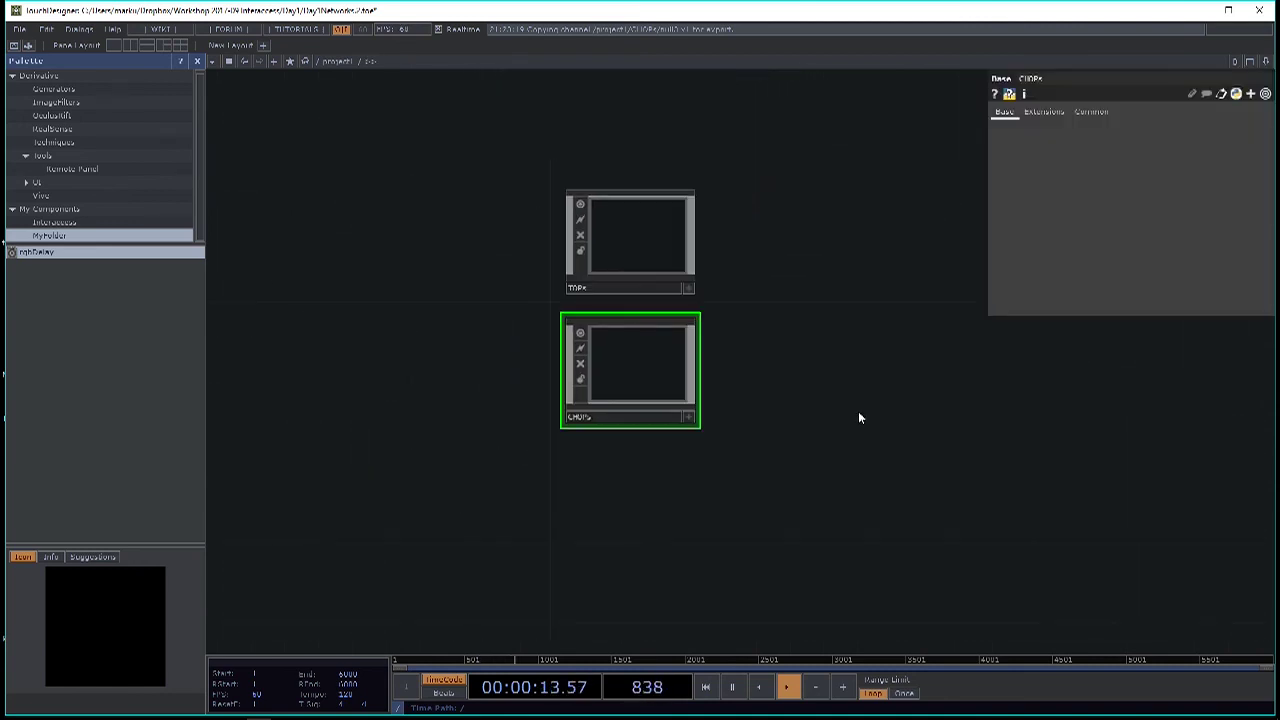